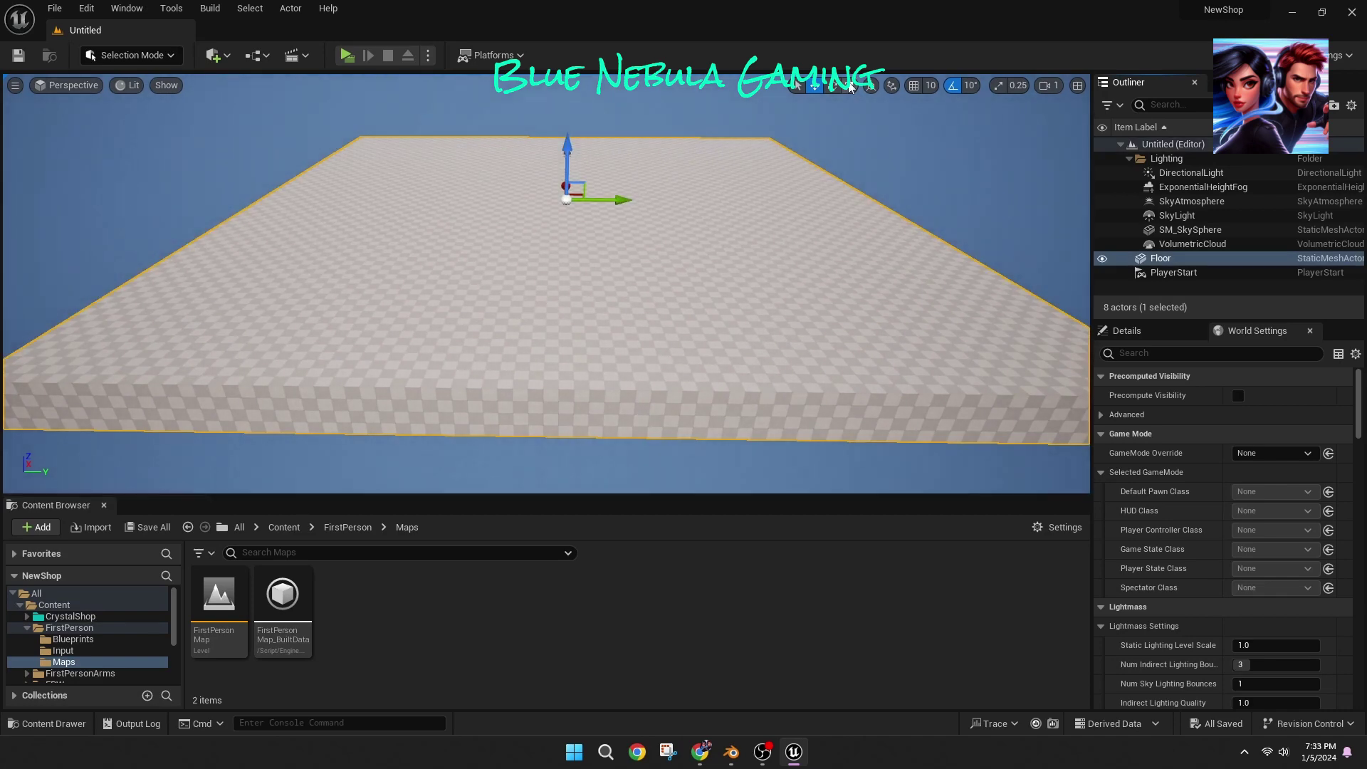
Step: Rescale the level's floor, thinning it vertically and stretching it horizontally
key(r)
drag(568, 156, 567, 199)
right_drag(567, 199, 591, 185)
scroll(584, 192, up, 3)
key(s)
drag(641, 253, 719, 253)
key(a)
right_drag(641, 253, 798, 242)
drag(544, 318, 470, 317)
right_drag(544, 317, 420, 314)
key(w)
right_drag(663, 352, 664, 228)
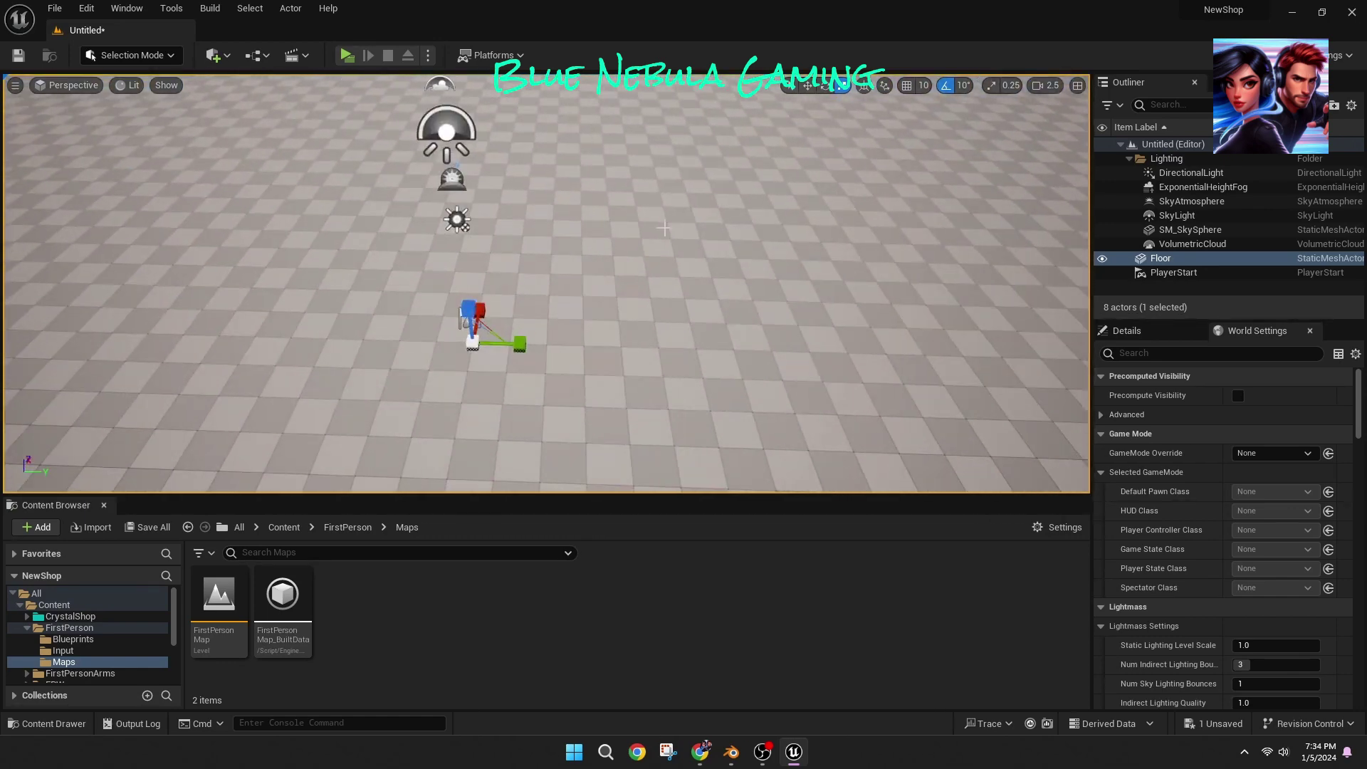
Step: Switch to Blender and delete the default cube, camera and light from the scene
click(732, 765)
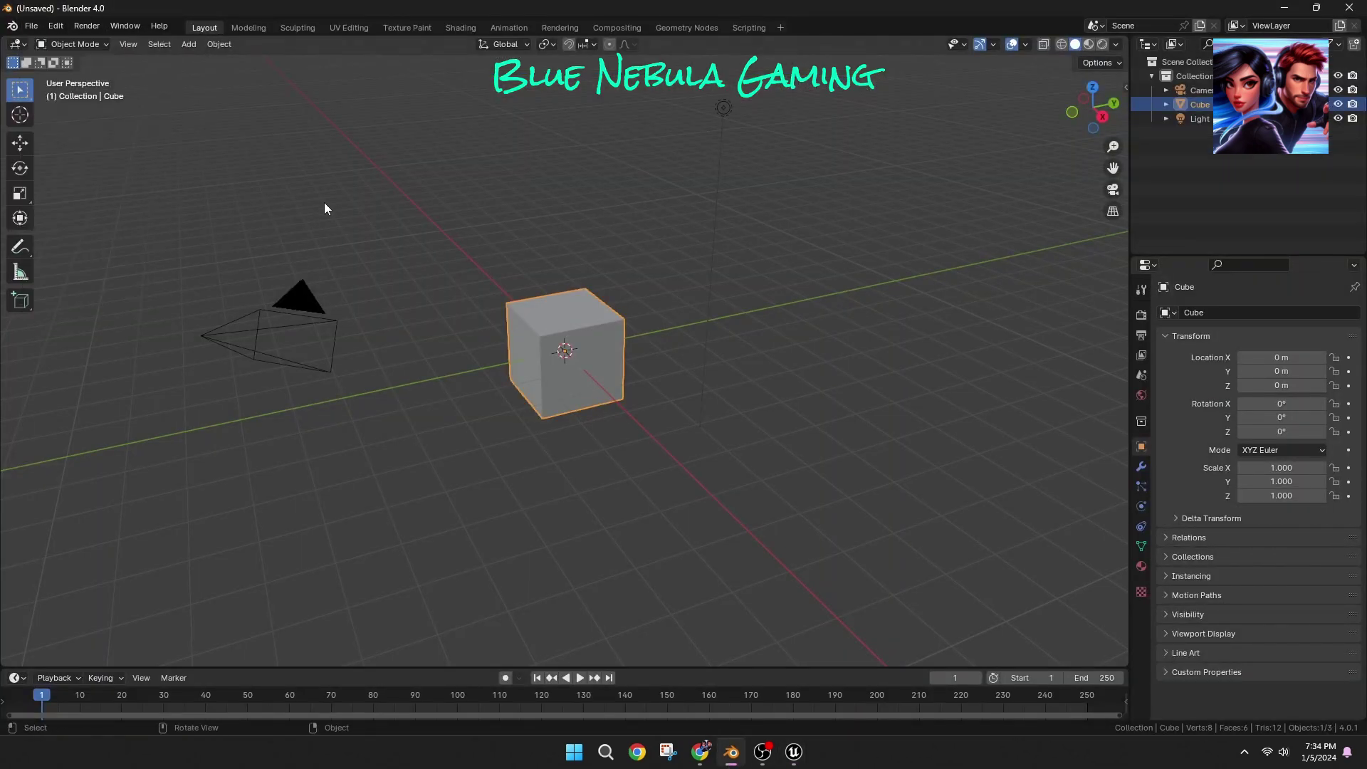
key(Delete)
Step: Set the scene units to Imperial with a unit scale of 0.01 and the viewport clip end to 1000 feet
click(1169, 392)
click(1281, 412)
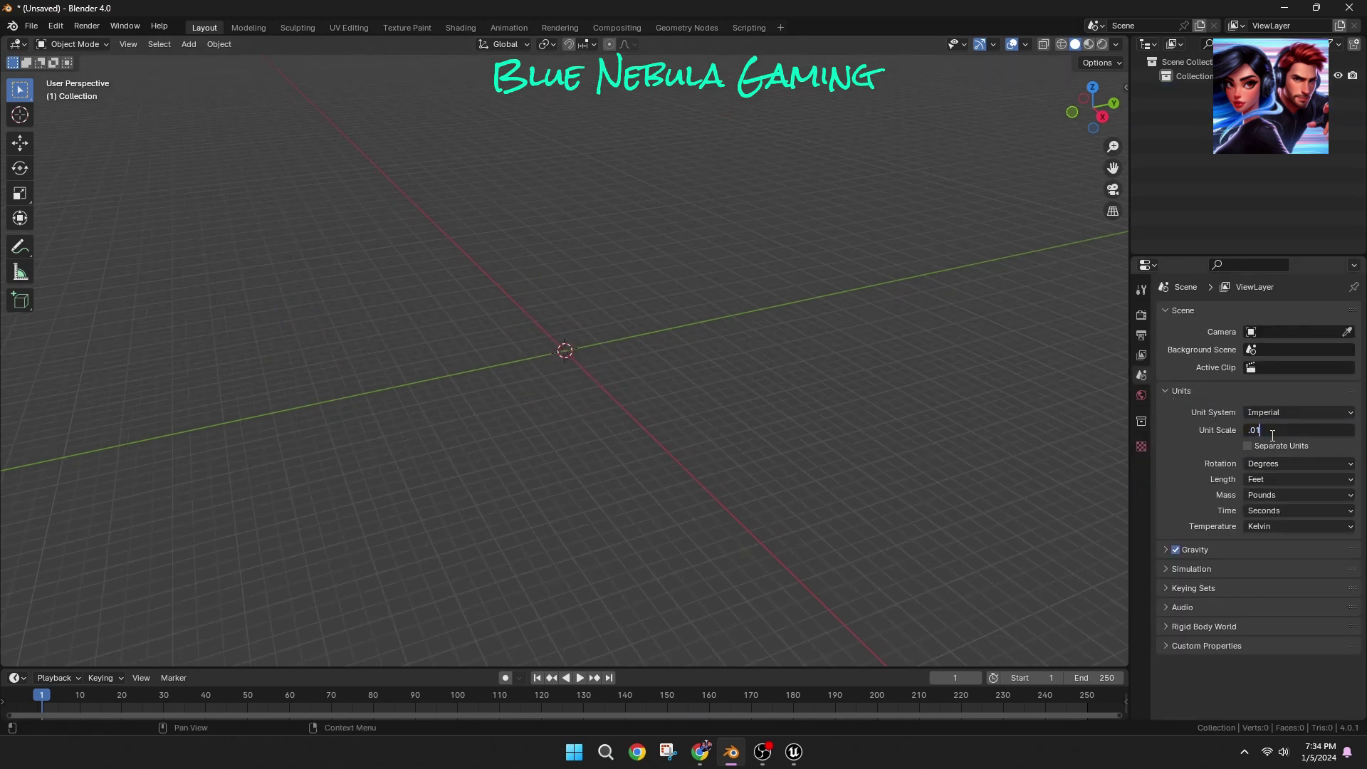
click(1126, 84)
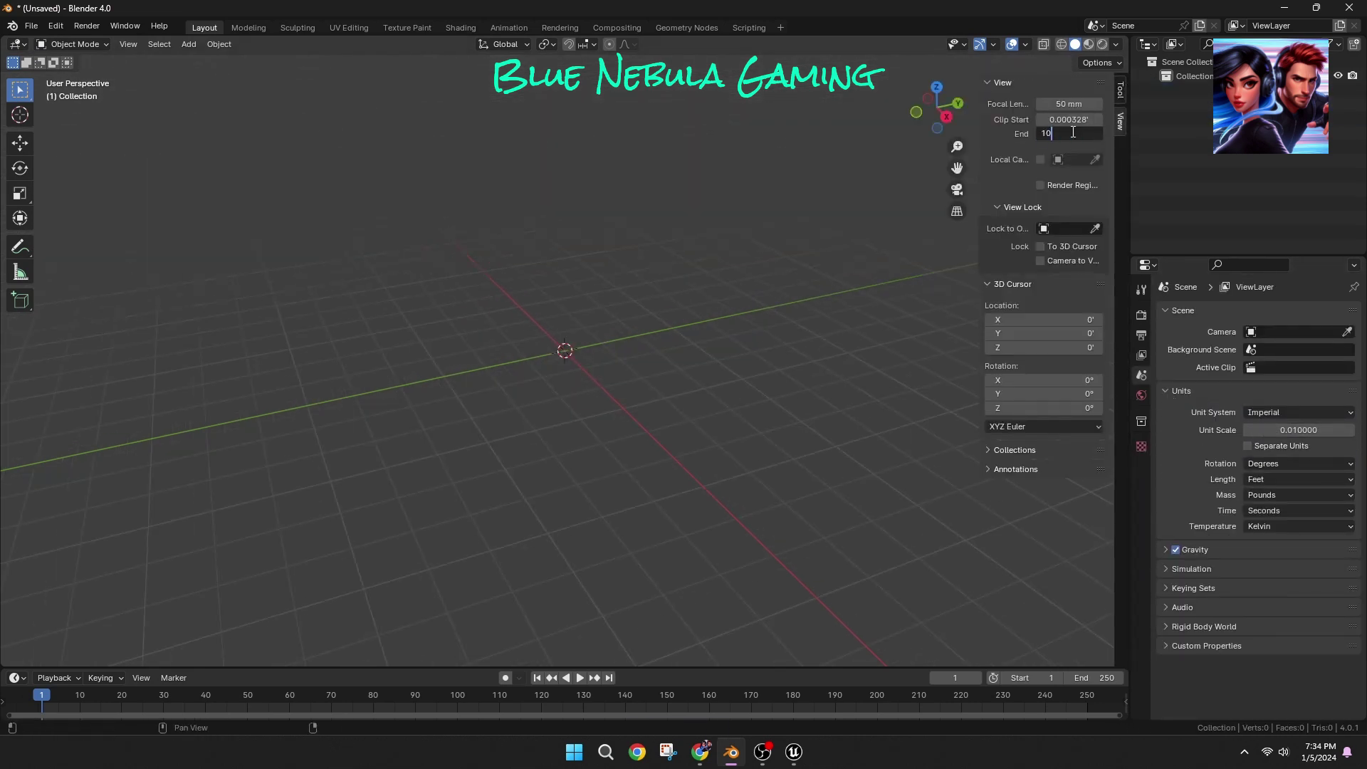
right_click(628, 360)
right_click(862, 212)
middle_drag(783, 161, 736, 182)
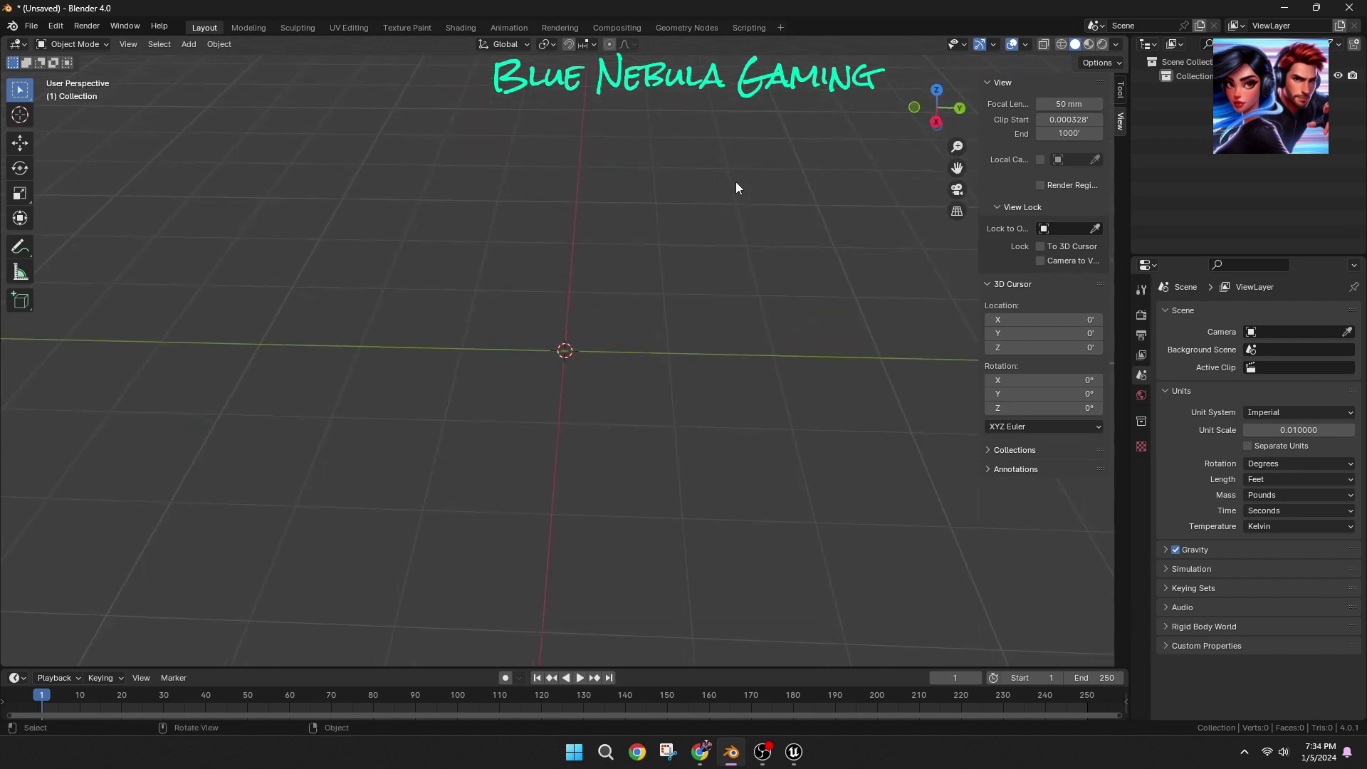
Step: Add a cube at the origin and set its X dimension to 0.25 feet
click(189, 44)
mouse_move(211, 63)
click(377, 74)
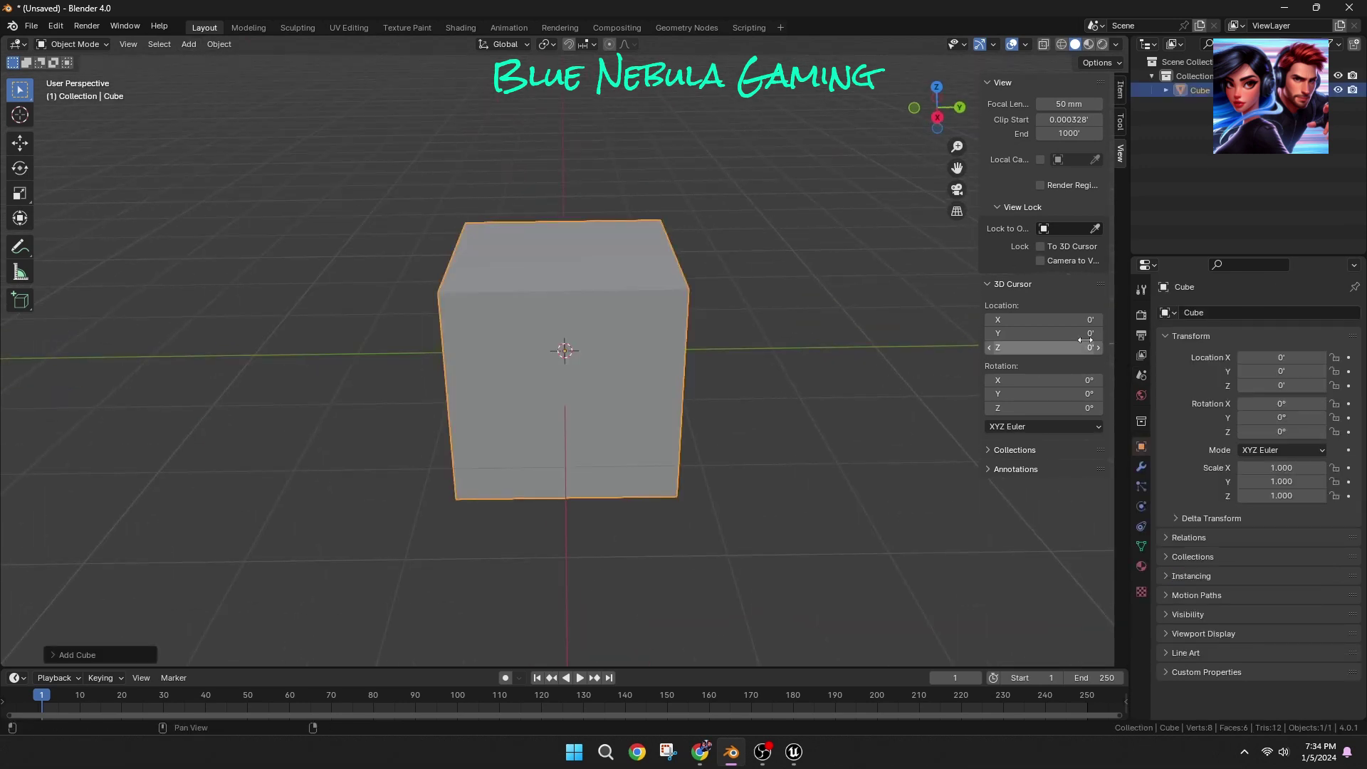
click(1121, 90)
click(1055, 310)
text(8)
key(Return)
click(1056, 310)
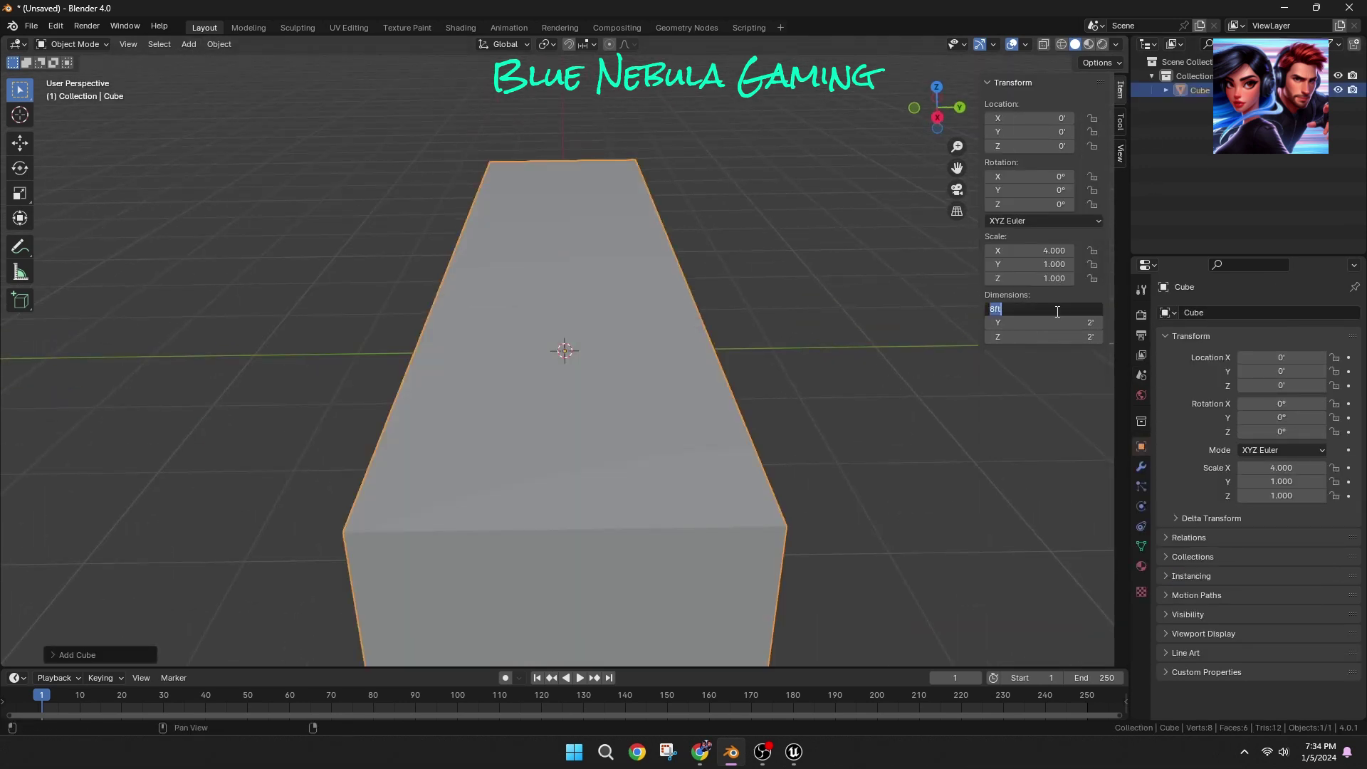
text(.25)
key(Return)
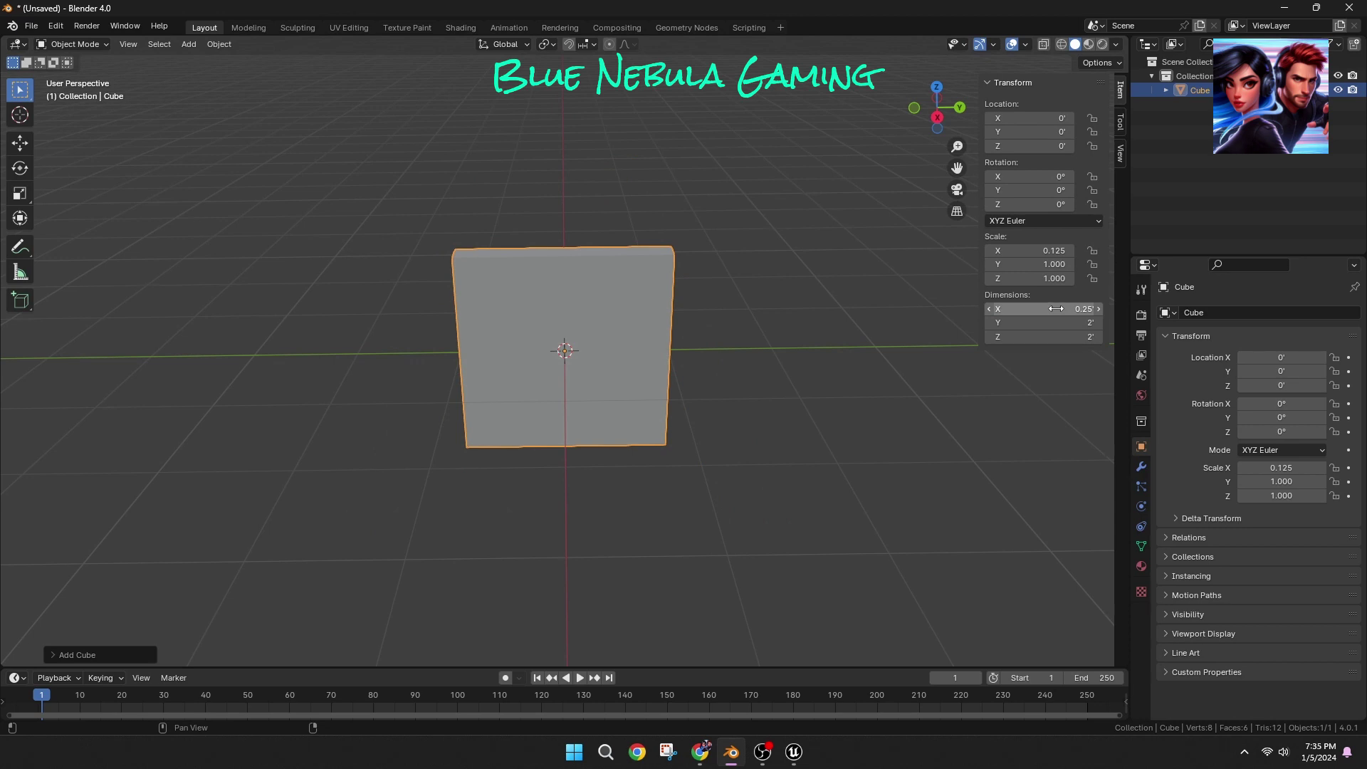
Step: Set the cube's Y and Z dimensions to 8 feet each
text(8)
key(Return)
click(1084, 337)
text(8)
key(Return)
scroll(791, 342, down, 4)
Step: Rotate the slab 90° about the Y axis so it lies flat
click(19, 168)
drag(563, 315, 560, 359)
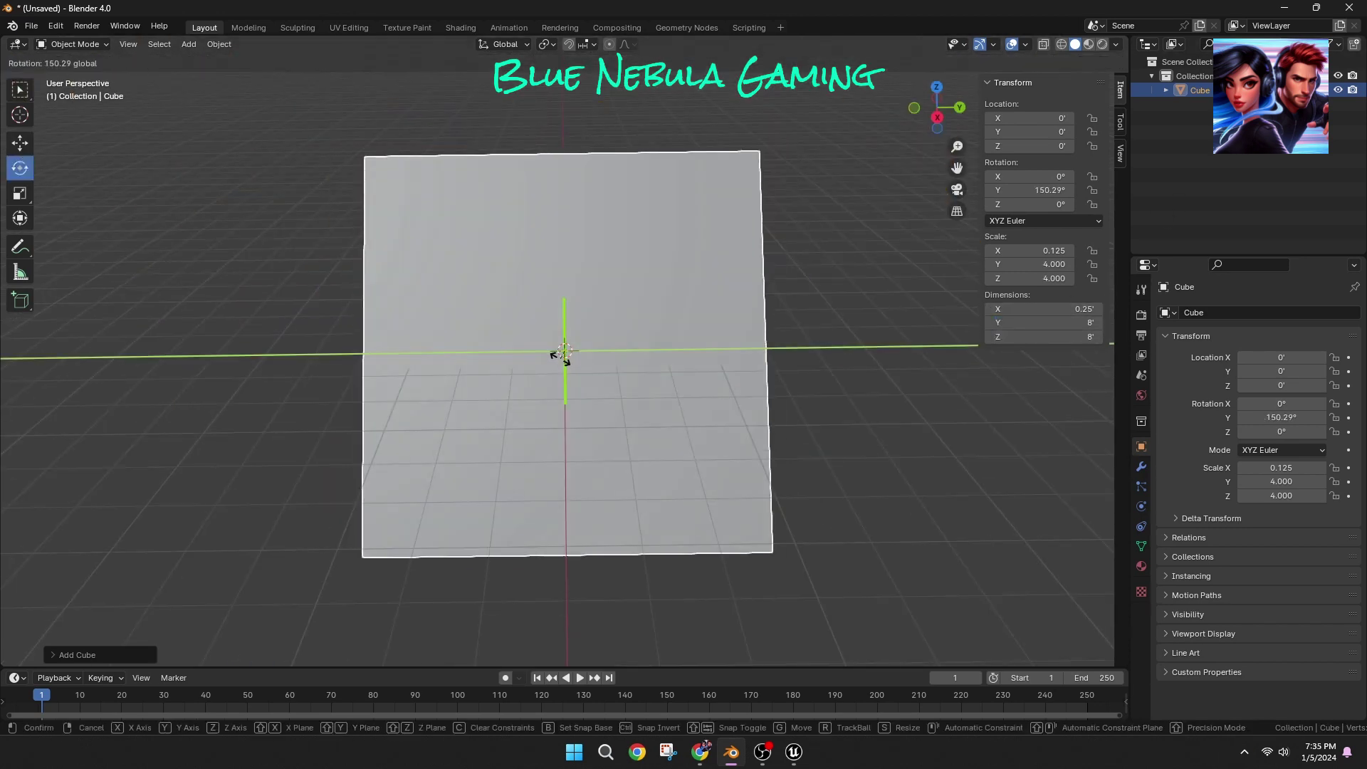
text(90)
key(Return)
Step: Raise the flat slab to about 0.14 feet on Z so it rests on the ground plane
click(941, 105)
click(22, 150)
drag(566, 290, 567, 282)
middle_drag(749, 248, 643, 223)
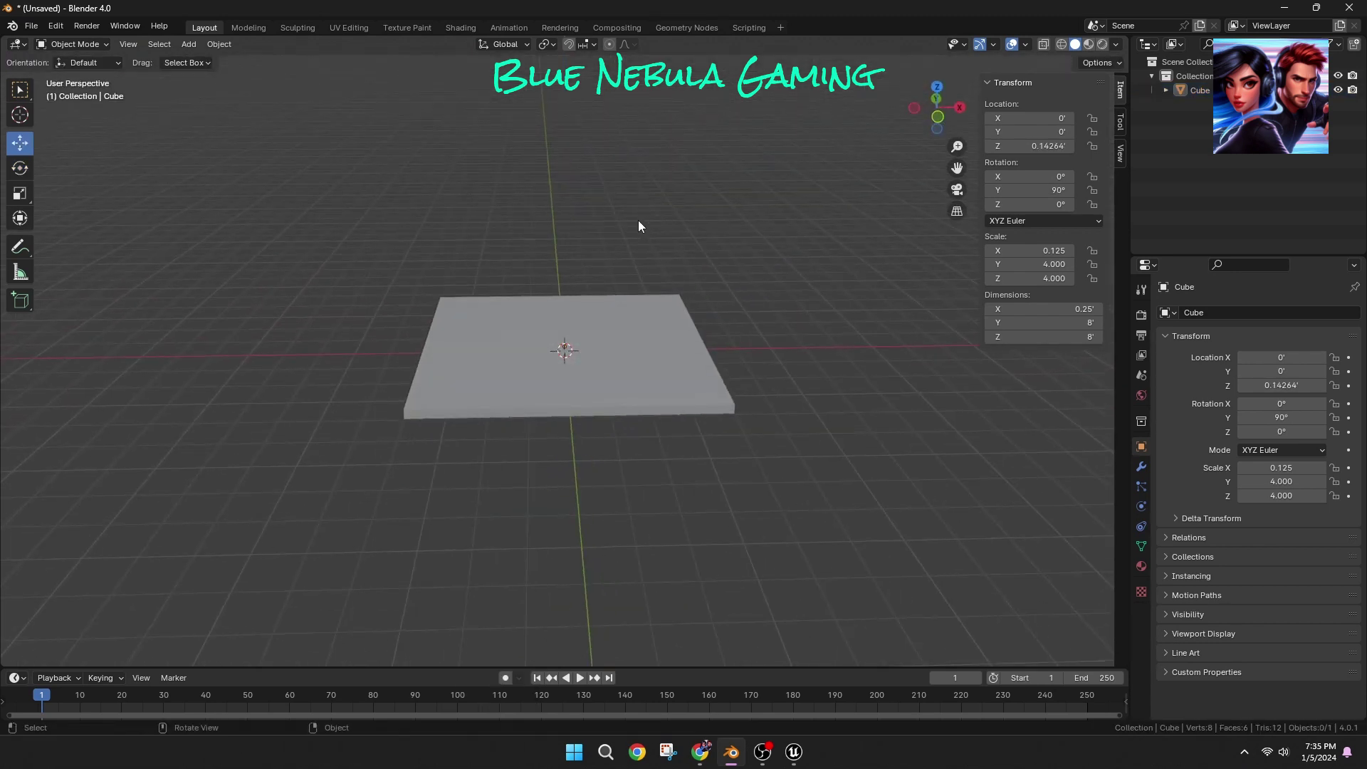
Step: Give the slab a new material with a dark grey base color of value 0.089 and roughness 1.0, shown in material preview shading
click(641, 394)
right_click(676, 365)
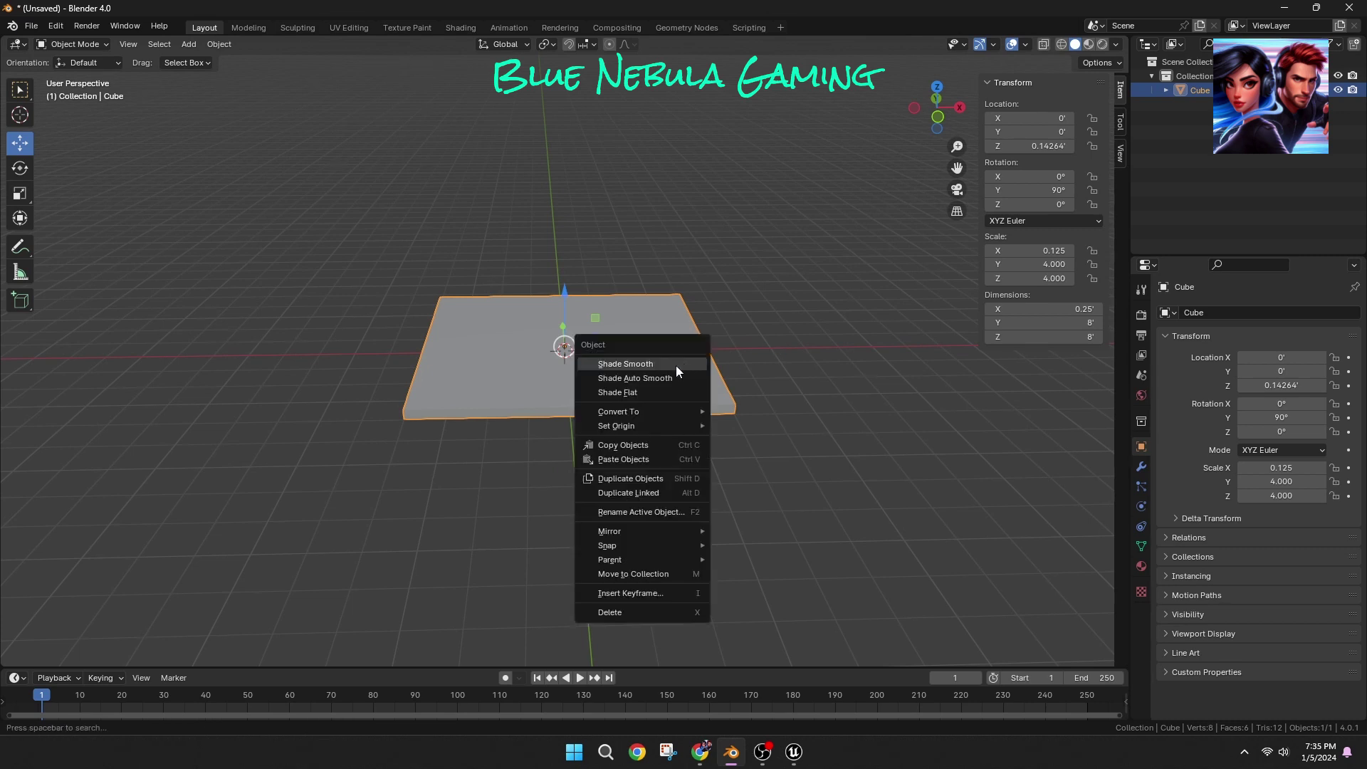
scroll(772, 335, up, 2)
middle_drag(771, 329, 763, 351)
click(1141, 565)
click(1255, 373)
click(1294, 489)
drag(1328, 302, 1328, 370)
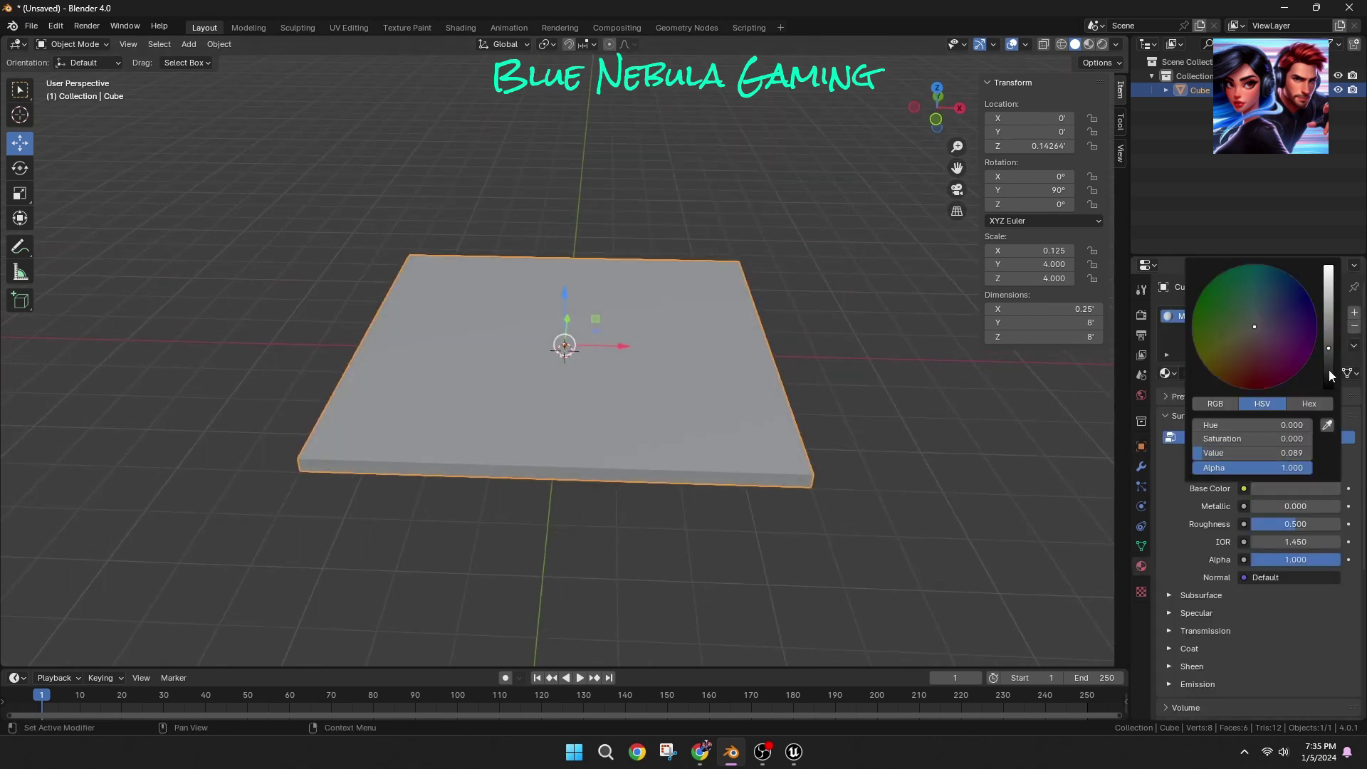
drag(1297, 524, 1341, 524)
click(1088, 44)
Step: Move the floor slab along the Y axis to about 7.16 feet, away from the origin
mouse_move(738, 448)
middle_down()
mouse_move(762, 439)
mouse_move(890, 456)
middle_up()
drag(510, 345, 187, 323)
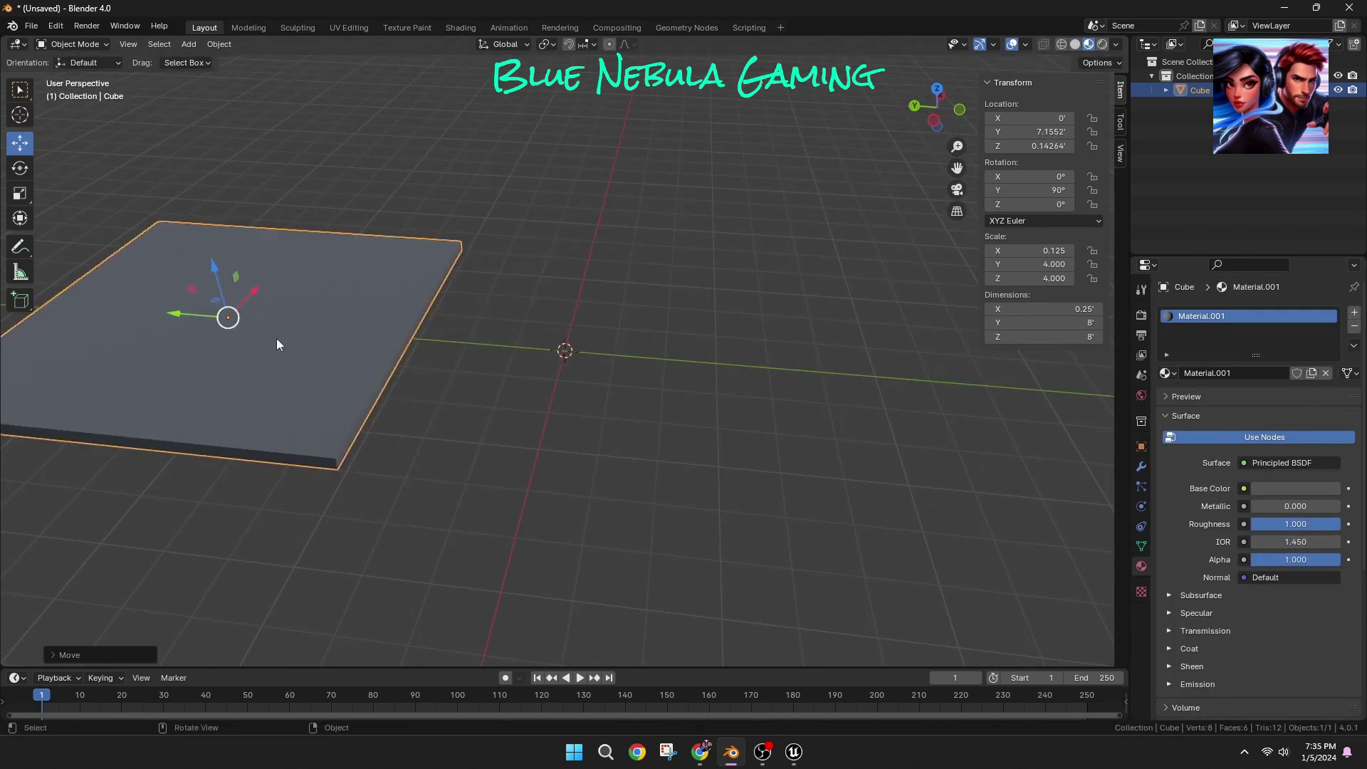
middle_drag(455, 339, 326, 340)
Step: Paste a copy of the floor slab and rotate it upright as a wall panel
key(ctrl+v)
click(20, 168)
drag(543, 196, 484, 226)
middle_drag(484, 228, 618, 234)
Step: Move the upright wall panel back to the origin along Y and raise it to about 3.98 feet on Z
click(20, 142)
drag(202, 303, 516, 339)
middle_drag(655, 396, 525, 356)
click(937, 109)
drag(565, 289, 567, 98)
middle_drag(299, 278, 570, 306)
Step: Paste a copy of the wall panel and shift it sideways along the X axis
click(386, 366)
scroll(386, 366, down, 3)
middle_drag(396, 363, 635, 322)
click(528, 274)
drag(621, 221, 760, 220)
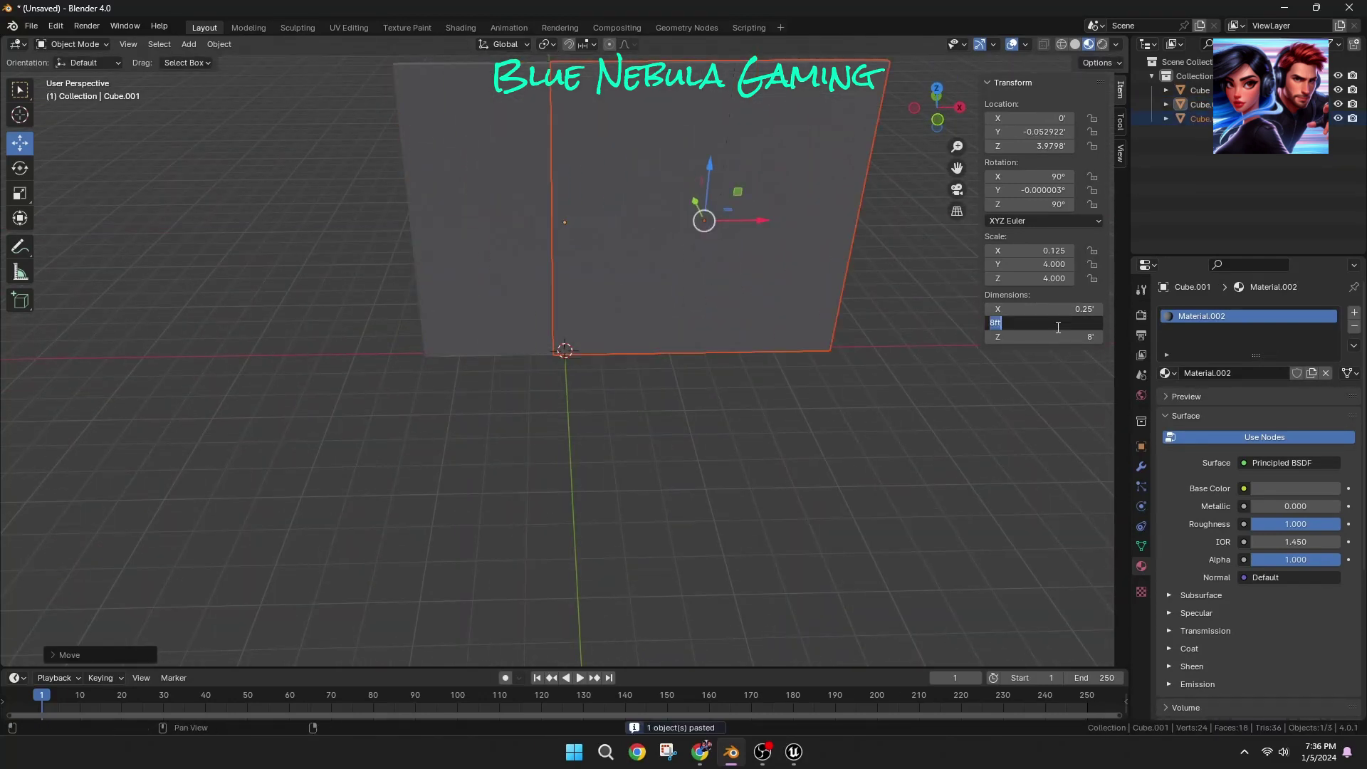
Step: Scale the wall copy down along X to a strip about 1.05 feet wide at the wall's end
click(937, 95)
click(937, 95)
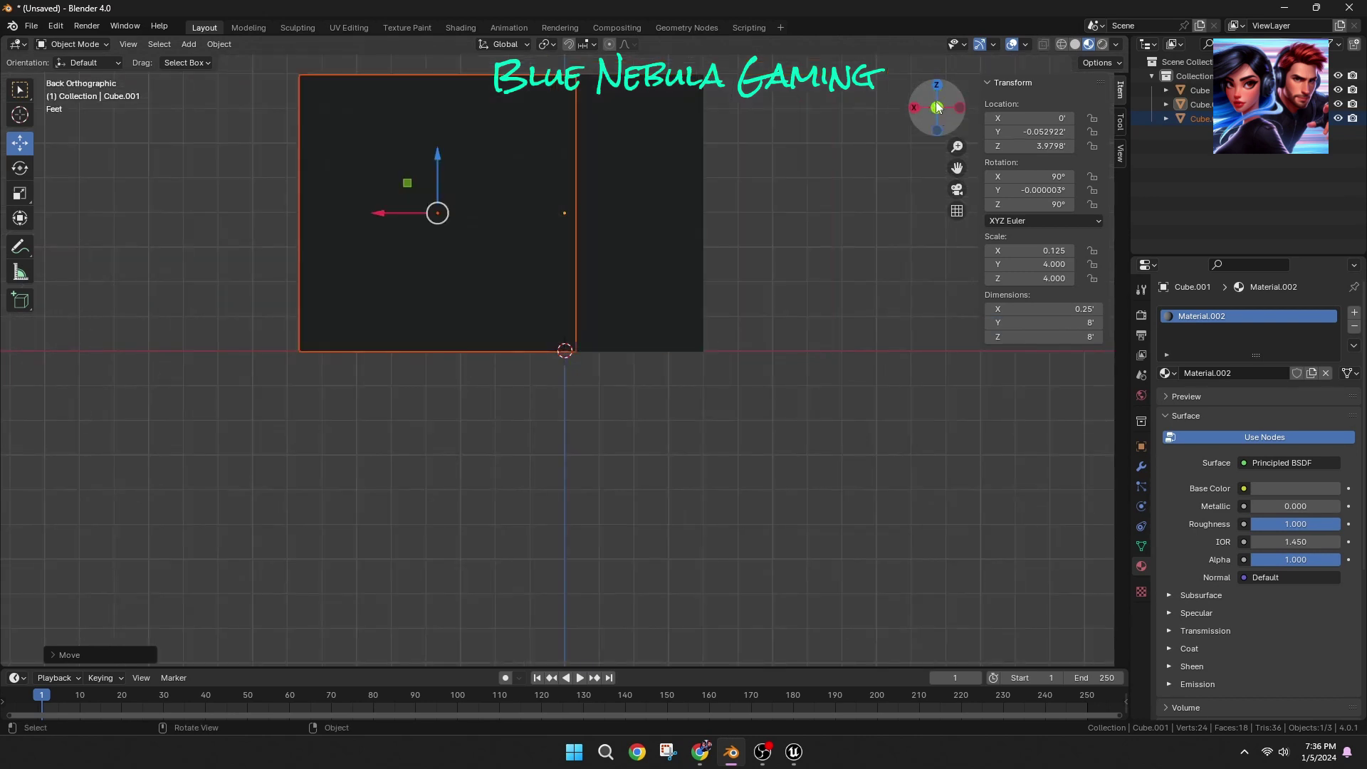
click(937, 87)
click(866, 356)
drag(743, 354, 714, 358)
scroll(736, 379, up, 5)
drag(956, 168, 680, 143)
scroll(680, 143, up, 3)
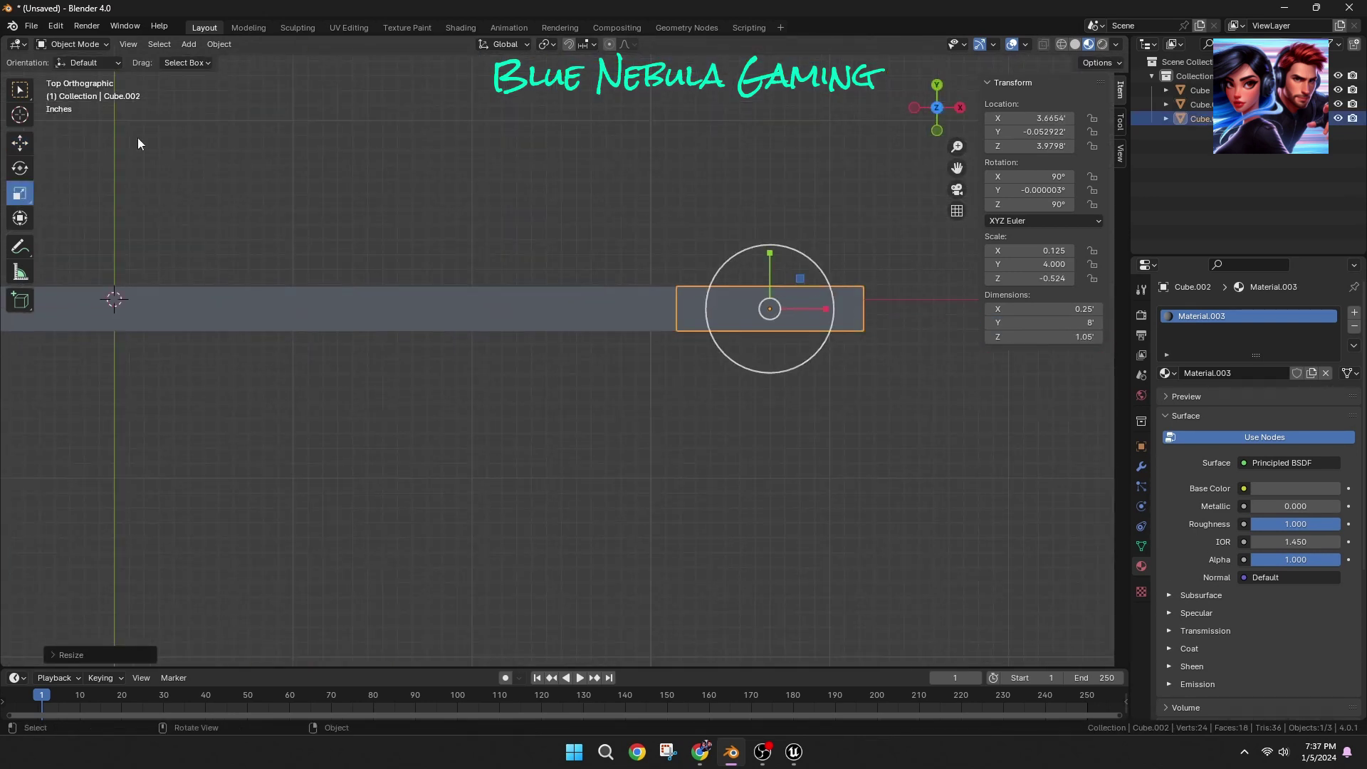
Step: Align the strip with the wall's end and set its X and Z dimensions to 0.35 feet to form a post
click(20, 143)
drag(853, 313, 910, 315)
click(20, 193)
drag(787, 313, 892, 307)
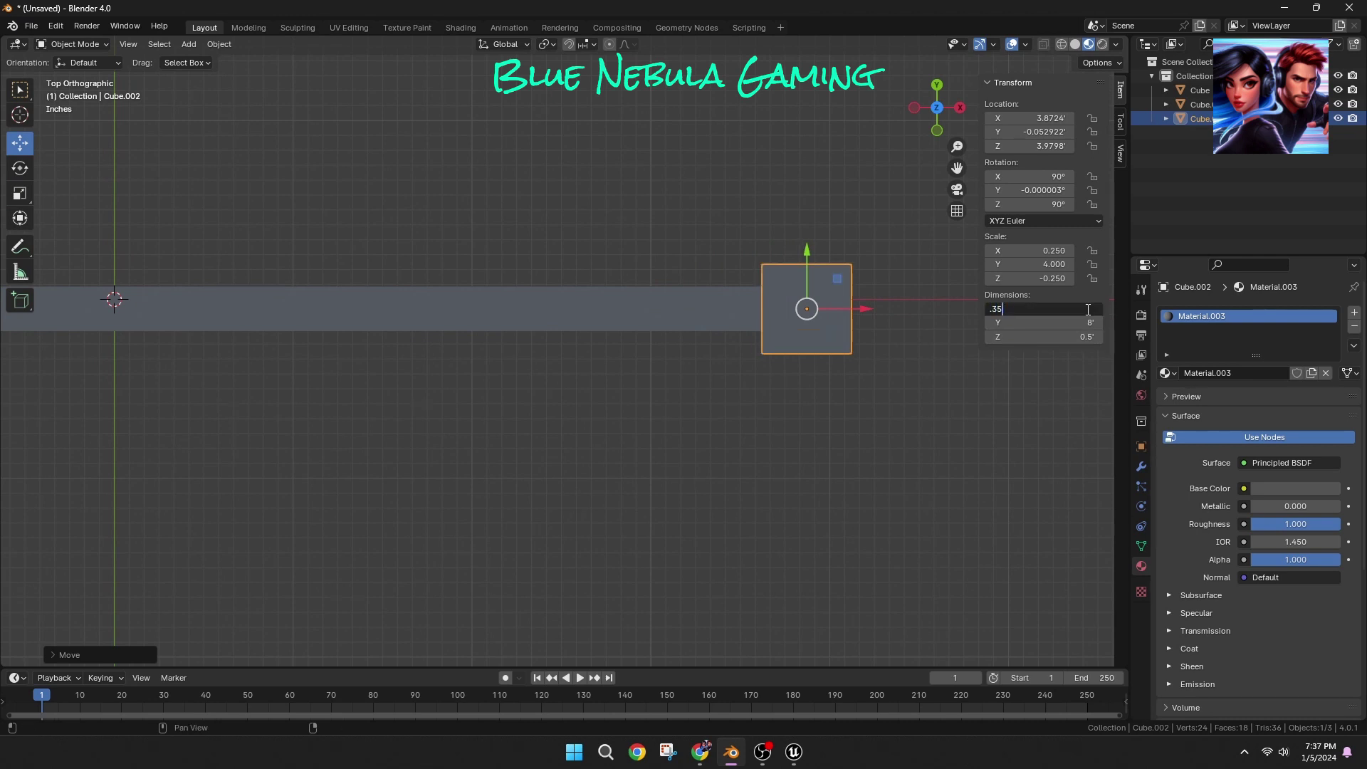
right_click(857, 360)
Step: Change the post's base color to a bright teal with hue 0.492 and saturation 0.916
middle_drag(858, 467, 795, 288)
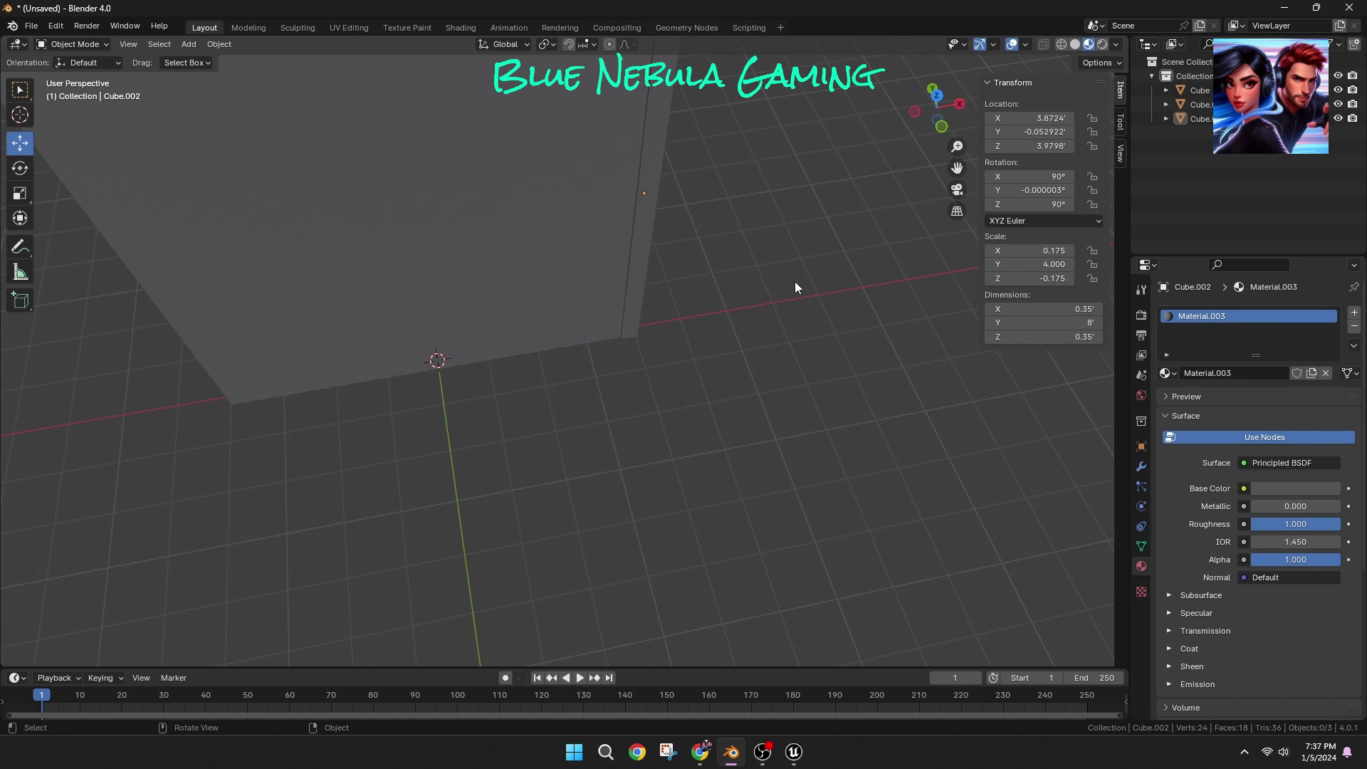
scroll(795, 280, down, 2)
middle_drag(775, 255, 753, 240)
click(1202, 118)
click(1292, 490)
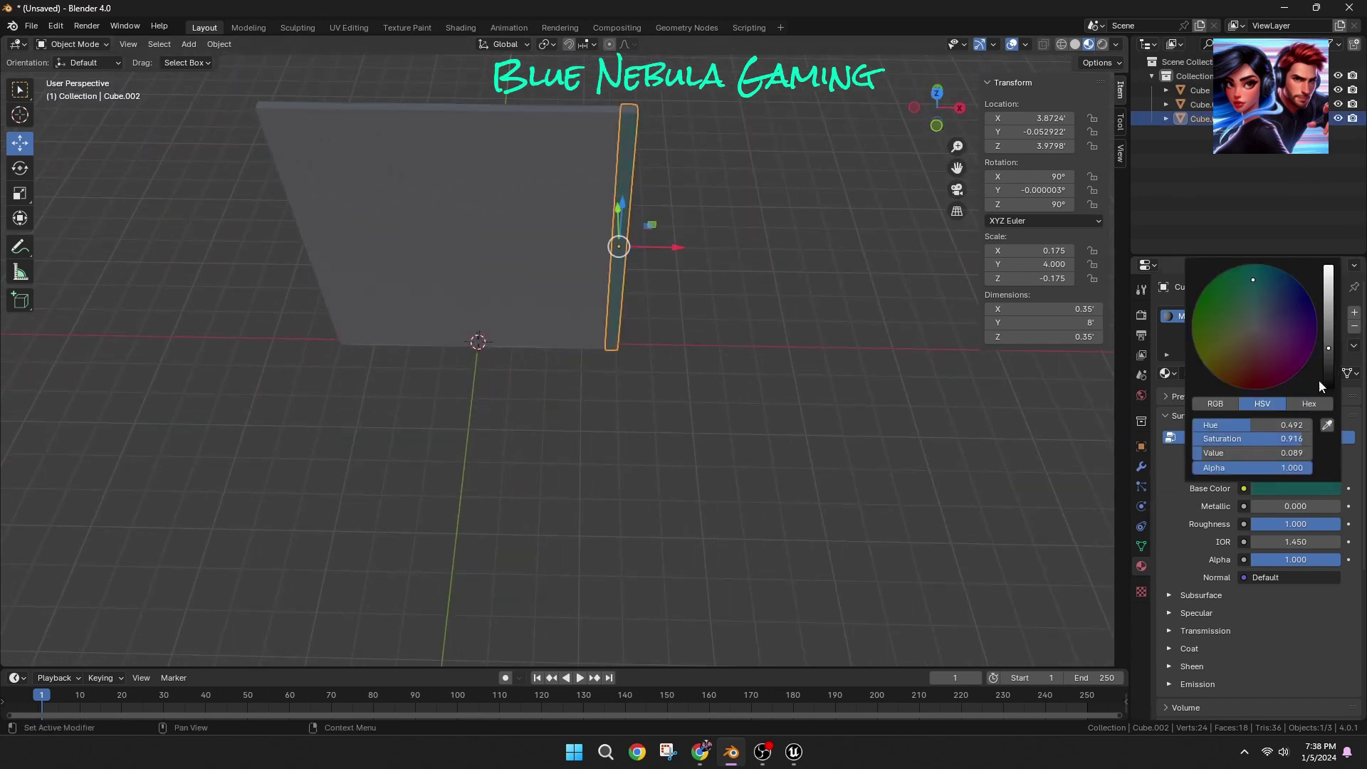
drag(1328, 348, 1328, 278)
click(546, 433)
Step: Move the teal post along X to about 4.94 feet, clear of the wall panel
scroll(547, 433, up, 3)
shift+middle_drag(547, 370, 680, 619)
mouse_move(782, 206)
middle_down()
mouse_move(783, 149)
mouse_move(768, 194)
middle_up()
scroll(783, 149, down, 3)
drag(782, 388, 831, 386)
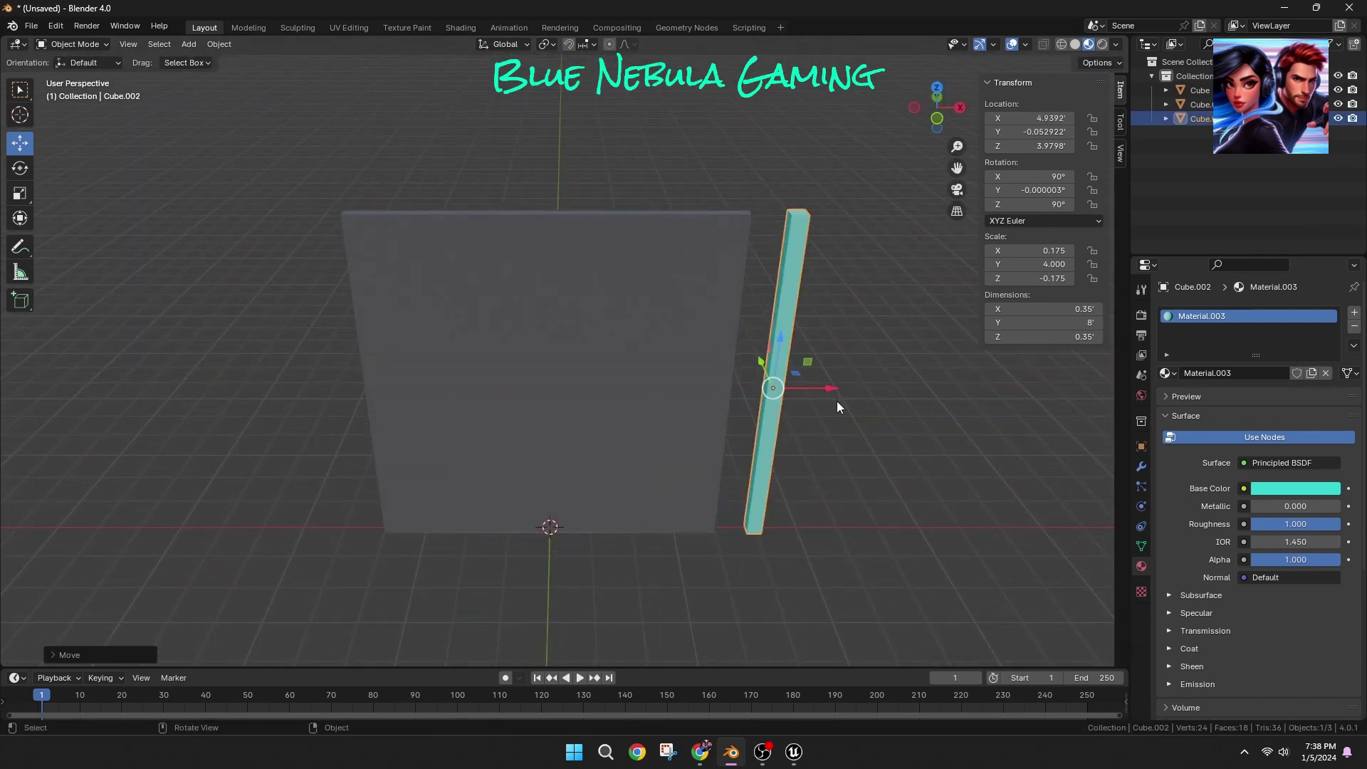
click(835, 400)
middle_drag(824, 417, 623, 468)
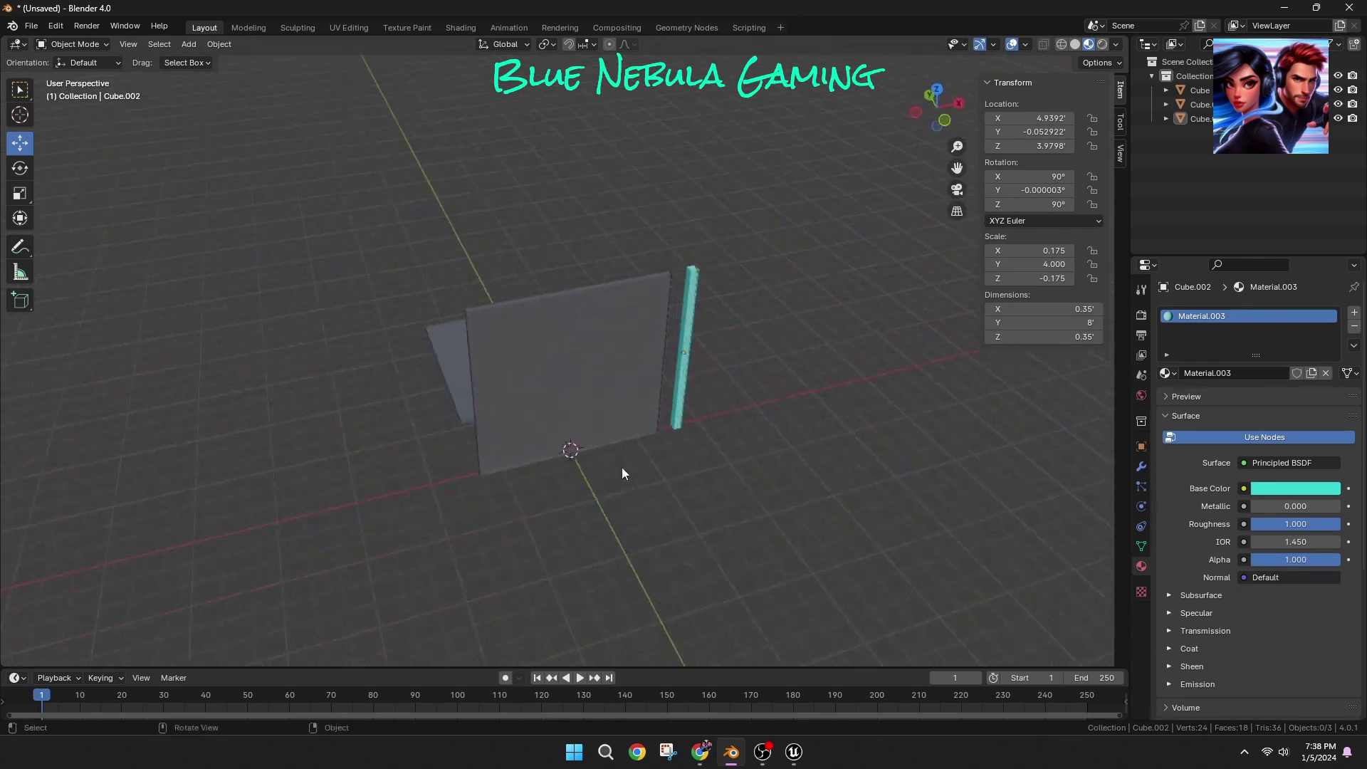
Step: Paste another copy of the wall panel and move it along Y to about -2.37 feet, in front of the first wall
key(ctrl+v)
drag(558, 355, 570, 372)
middle_drag(385, 445, 493, 426)
scroll(493, 426, up, 4)
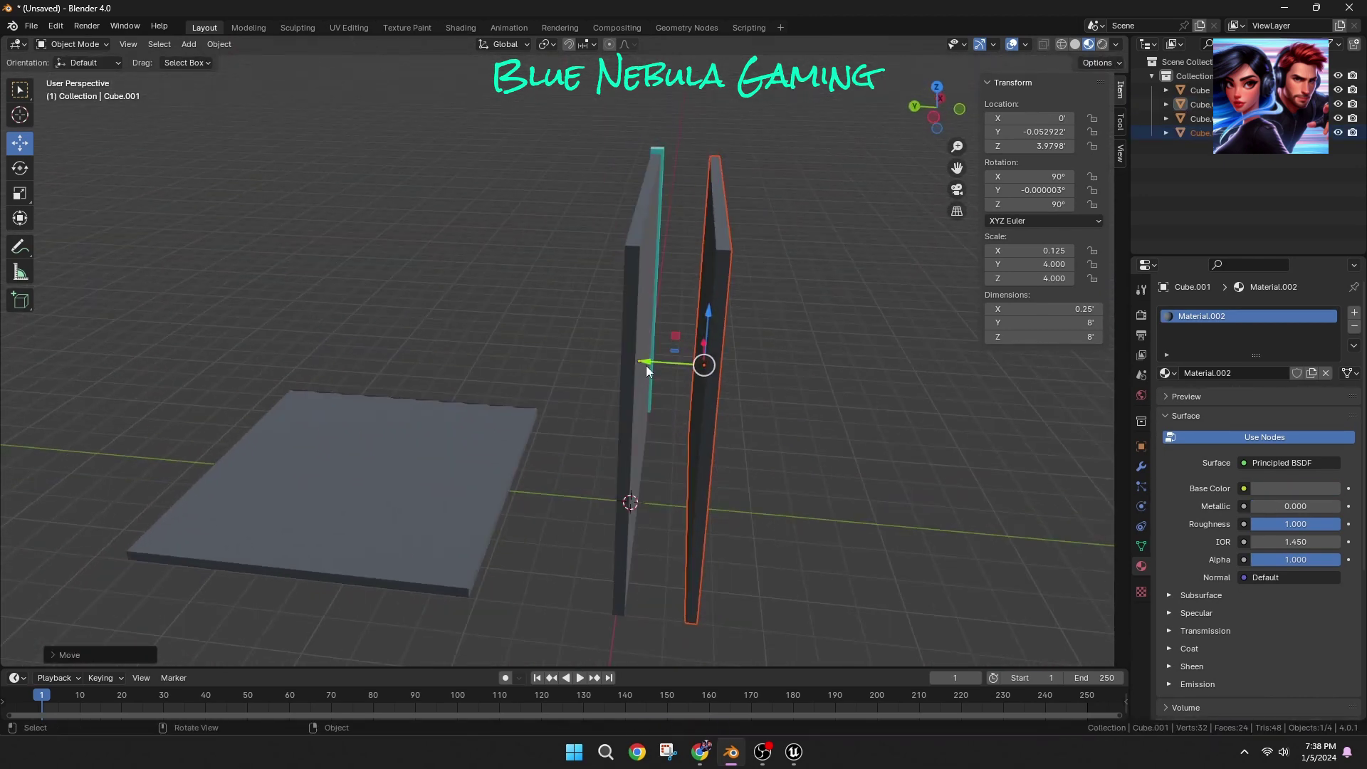
drag(647, 366, 695, 369)
middle_drag(786, 427, 835, 520)
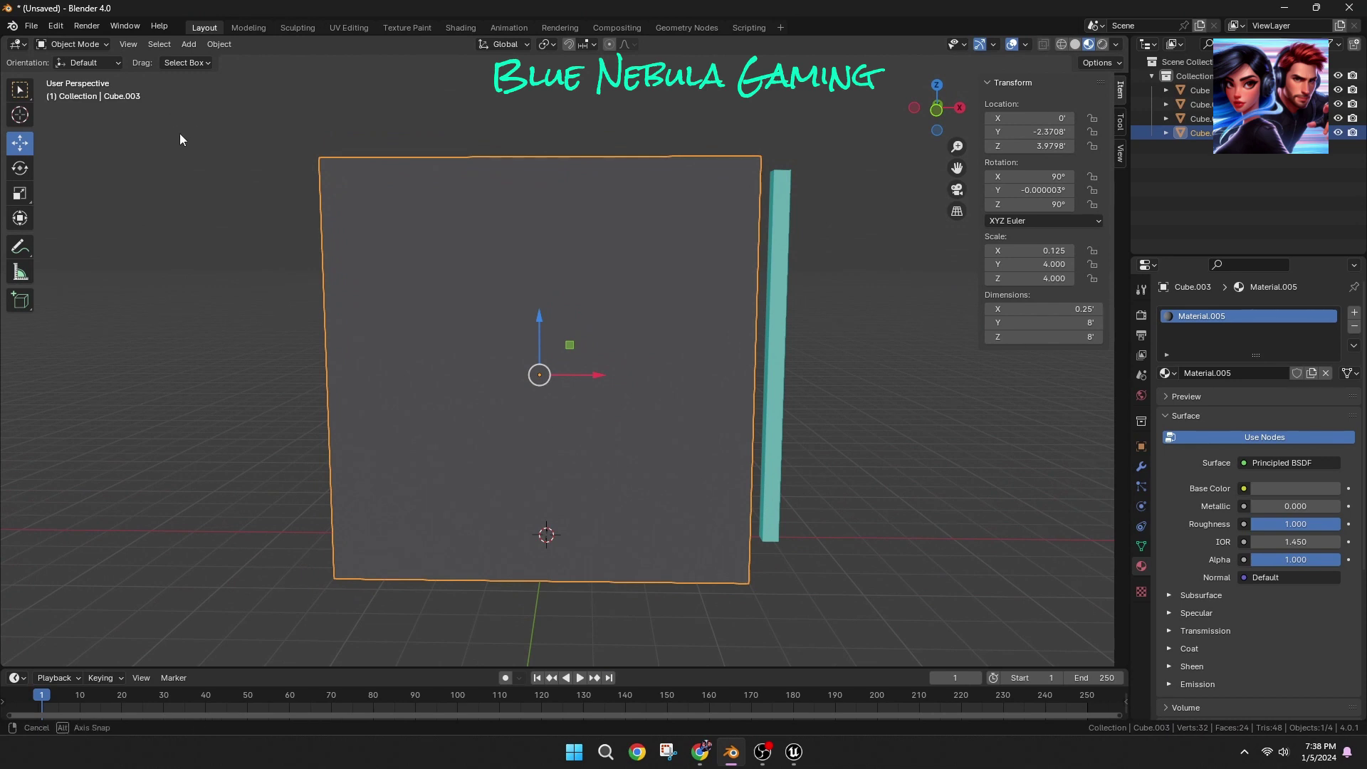
Step: Save the file into a new folder named "Building stuff" inside CrystalShop\All Models on the desktop
middle_drag(179, 134, 173, 142)
click(31, 26)
click(53, 137)
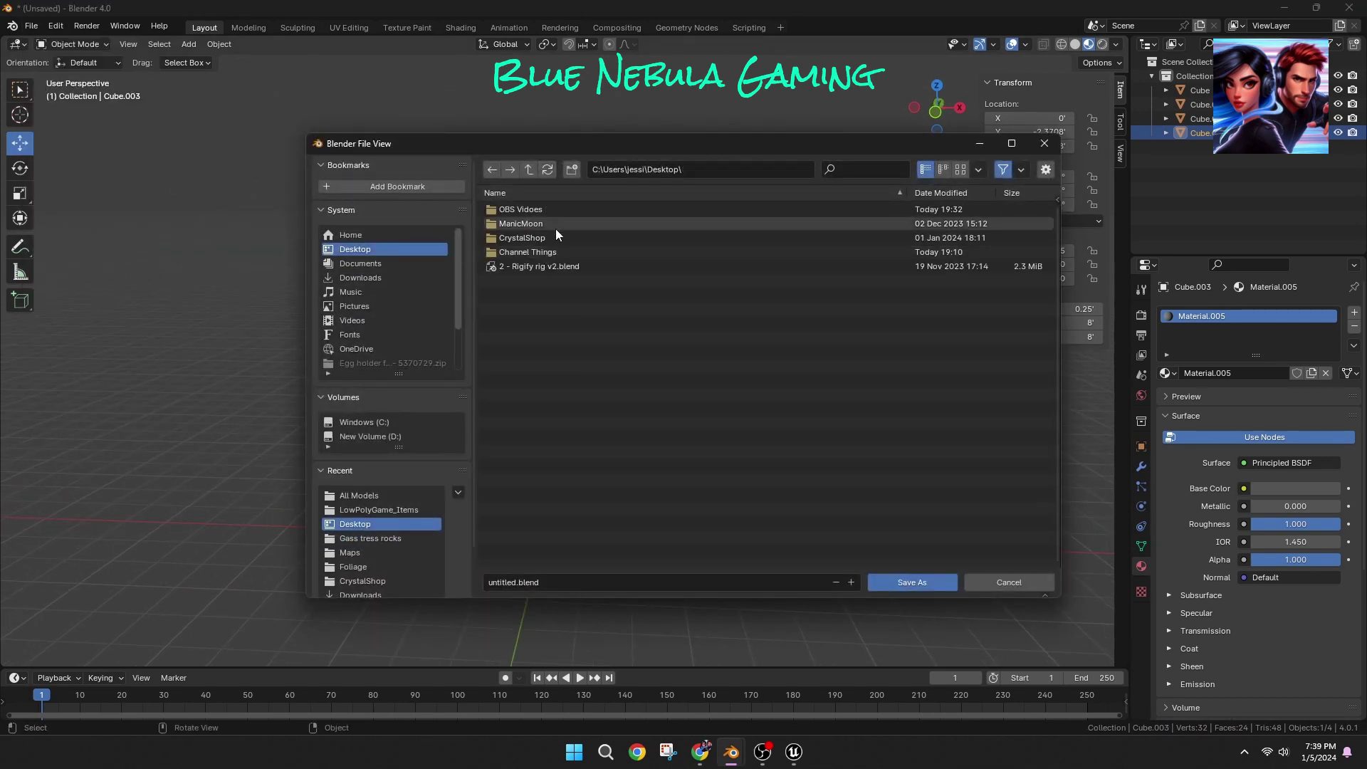
click(557, 237)
click(541, 408)
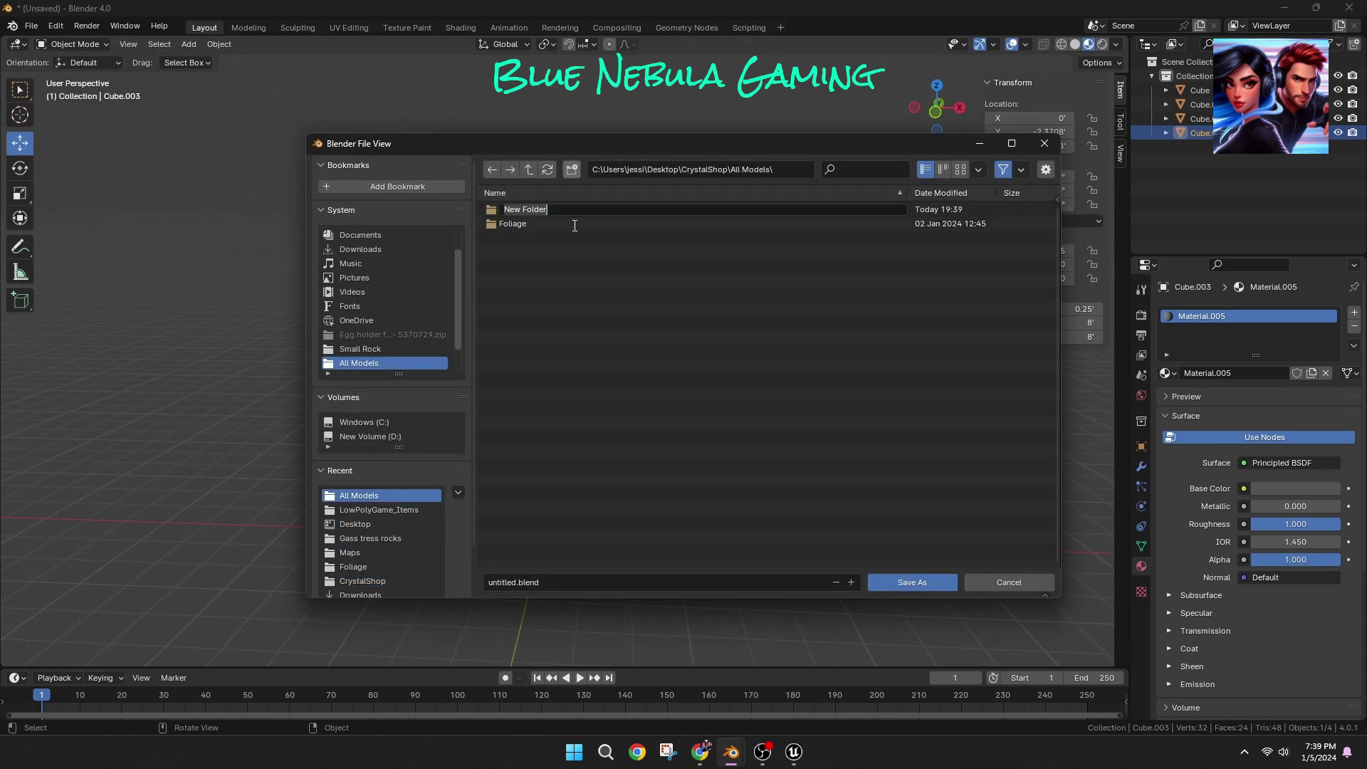
click(573, 225)
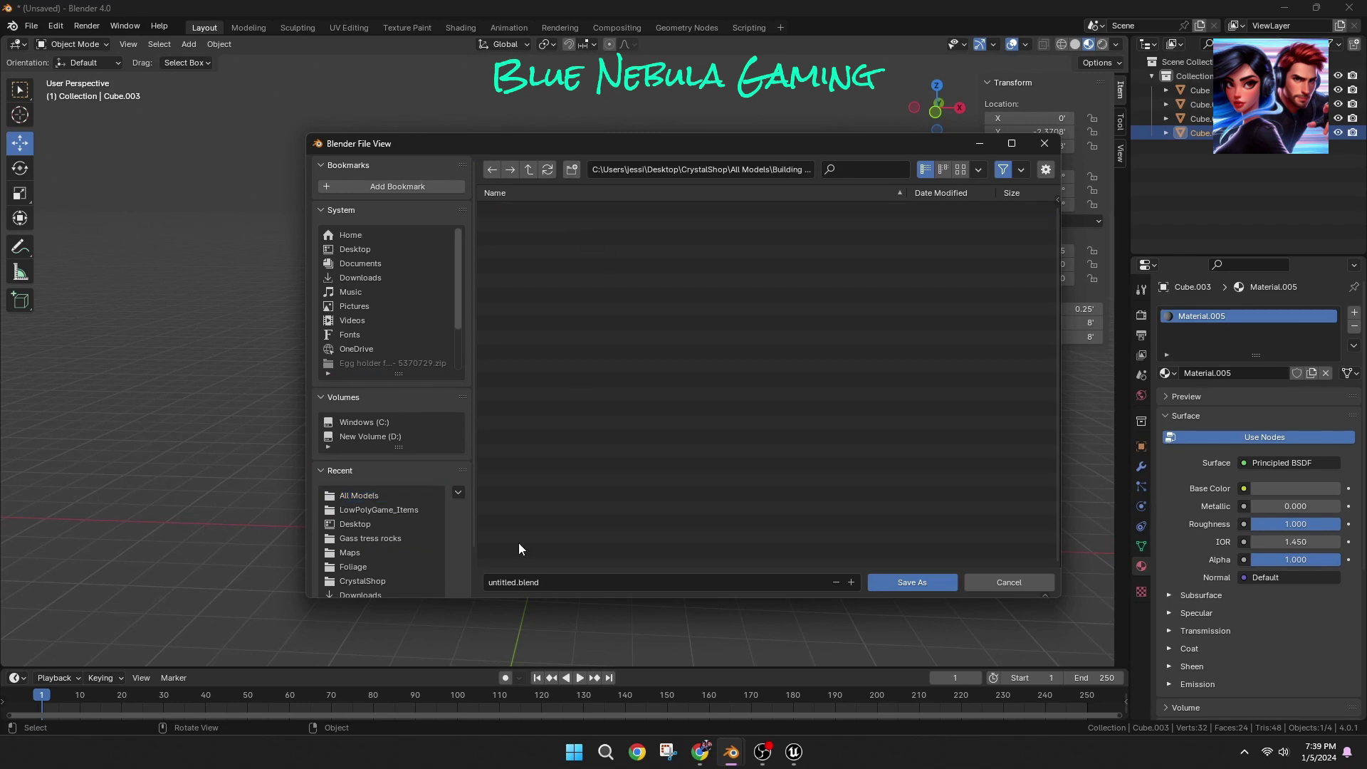
click(911, 583)
Step: Save the file again under the name Buildingstuff.blend in the same folder
middle_drag(710, 529, 54, 77)
click(31, 26)
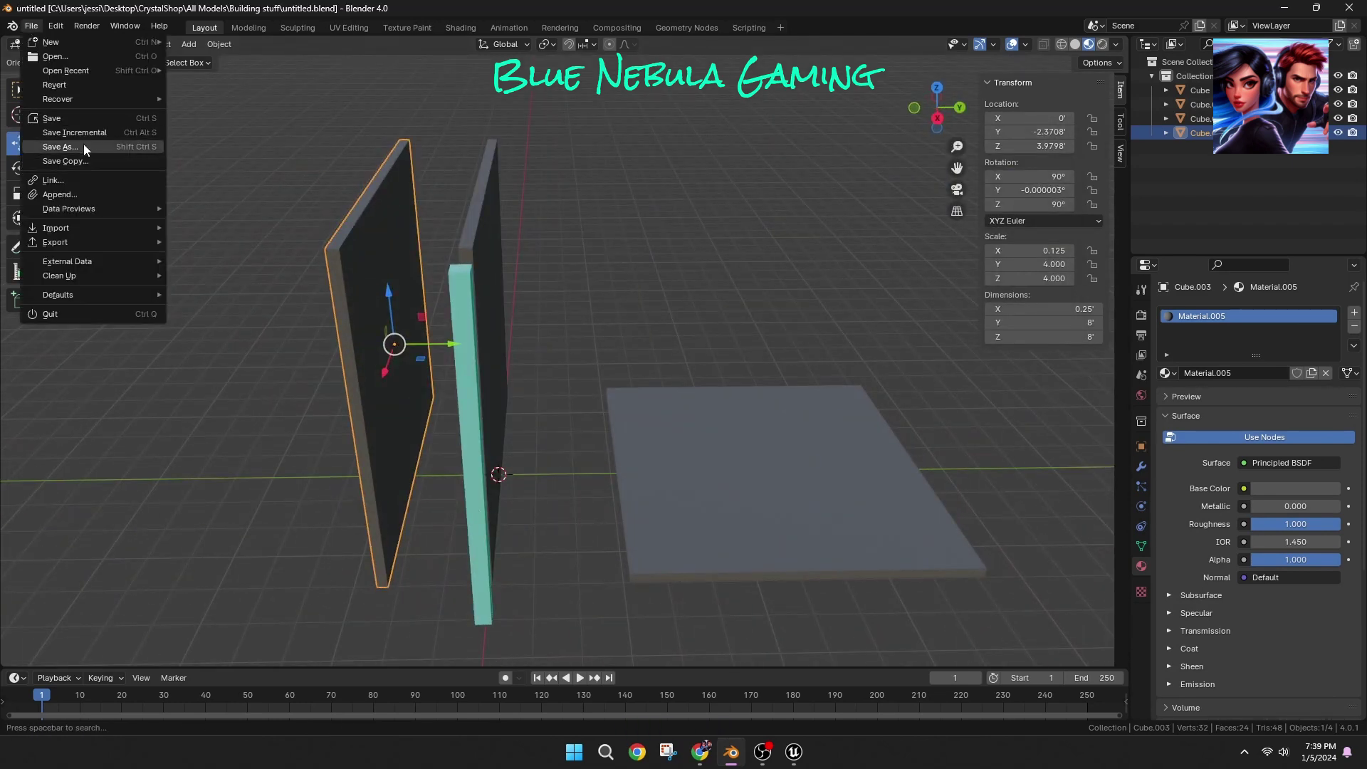
click(83, 143)
click(517, 583)
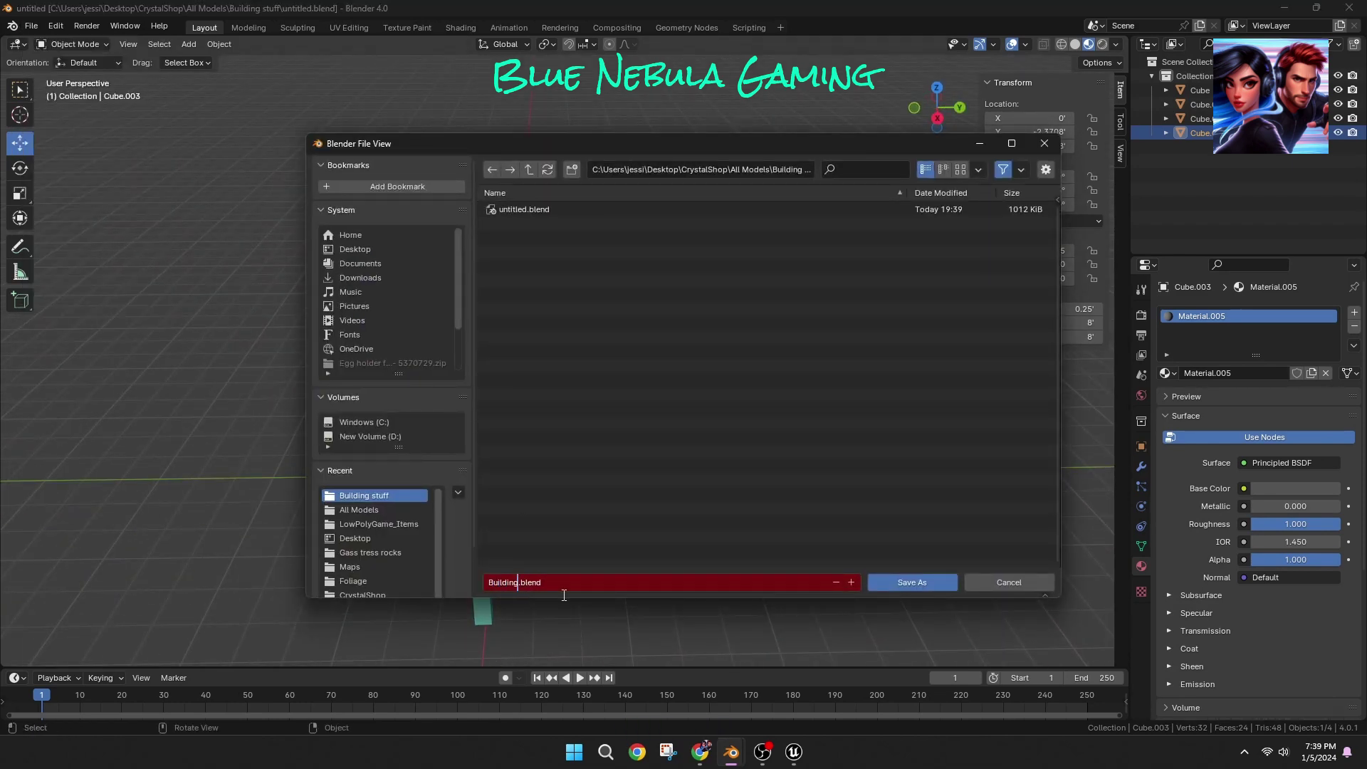
text(Buildingstuff)
key(Return)
Step: Duplicate the front wall panel and move the copy along Y to about -3.77 feet
middle_drag(748, 588, 488, 370)
scroll(588, 484, up, 2)
scroll(599, 459, down, 1)
key(ctrl+c)
key(ctrl+v)
drag(489, 370, 441, 390)
middle_drag(441, 391, 541, 347)
Step: Try to set the middle wall panel's Y dimension to 3.91 feet
click(1082, 323)
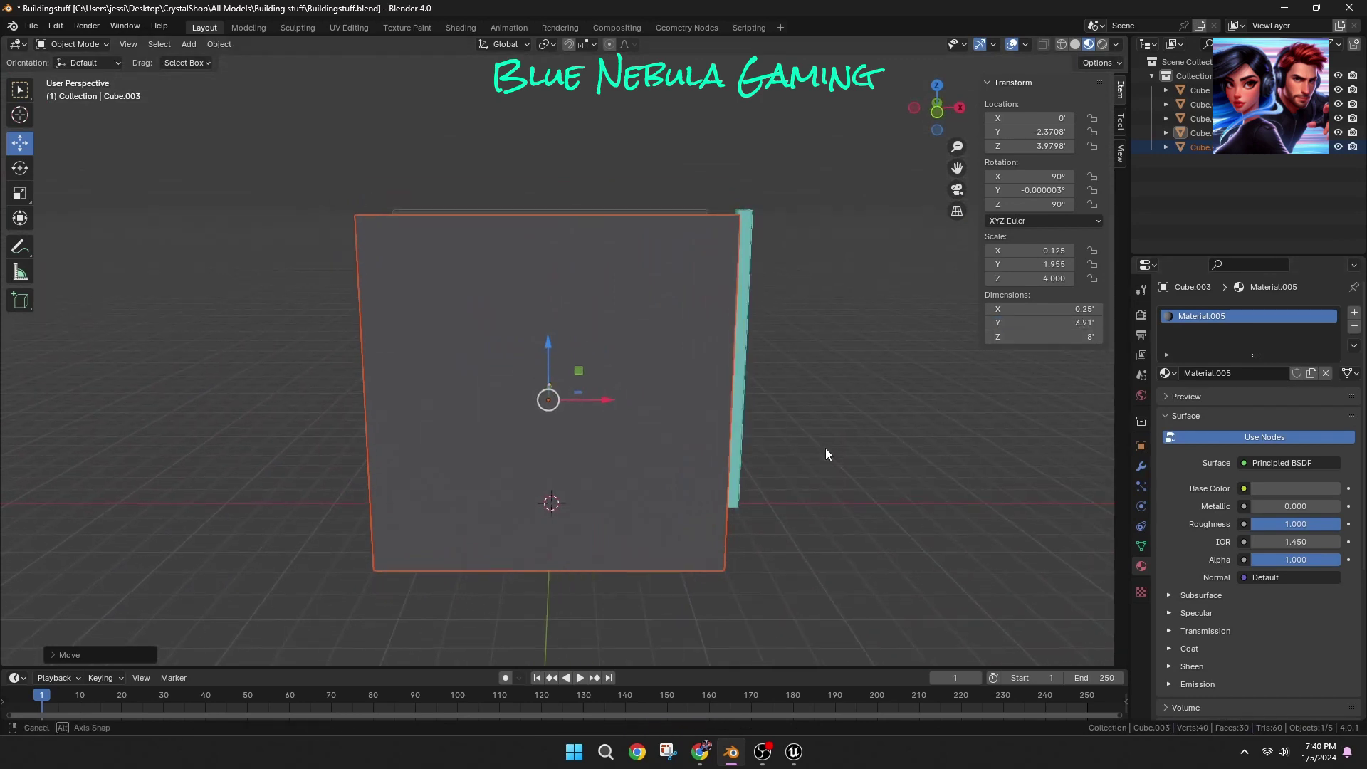
middle_drag(826, 448, 765, 406)
key(ctrl+z)
Step: Resize the frontmost panel copy to door size with a Z dimension of 3.91 feet and a Y dimension of 7.11 feet
click(695, 377)
middle_drag(712, 370, 665, 414)
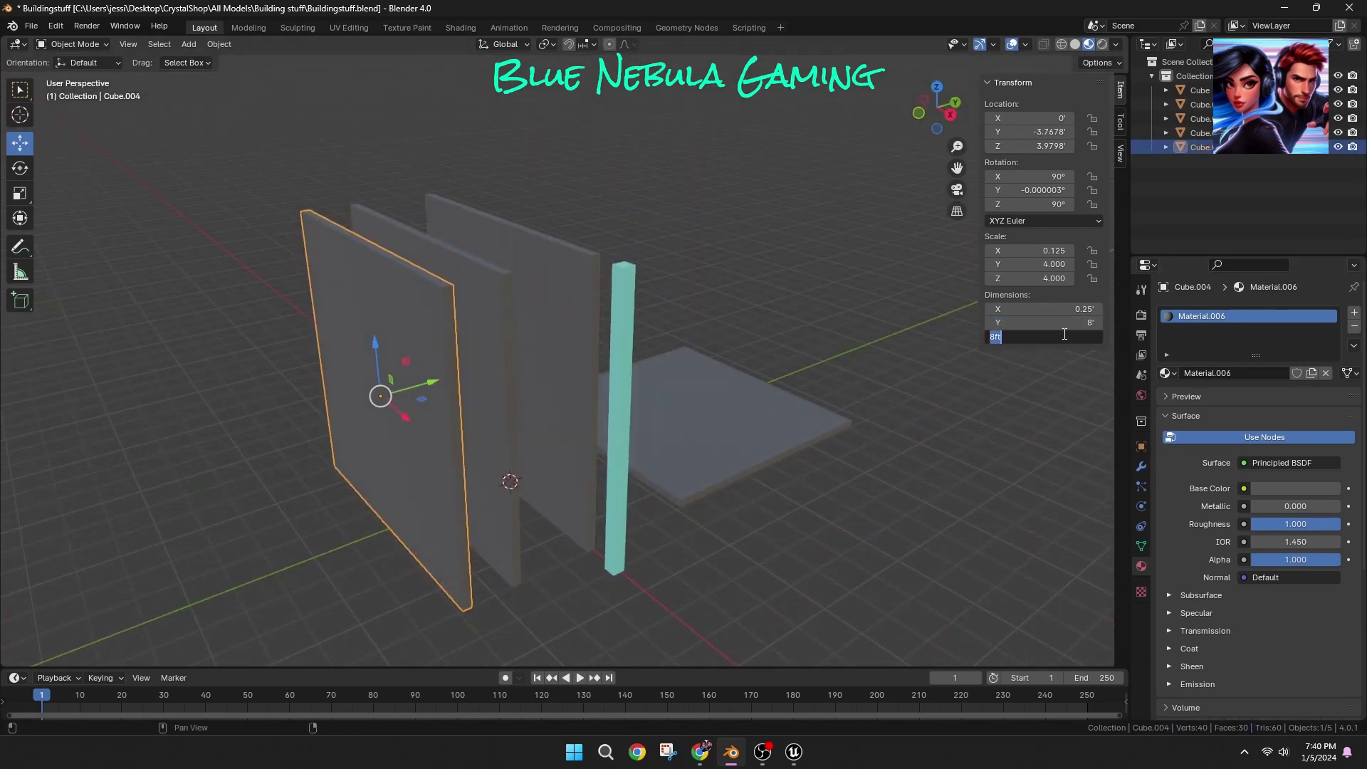
key(Return)
middle_drag(952, 336, 1050, 311)
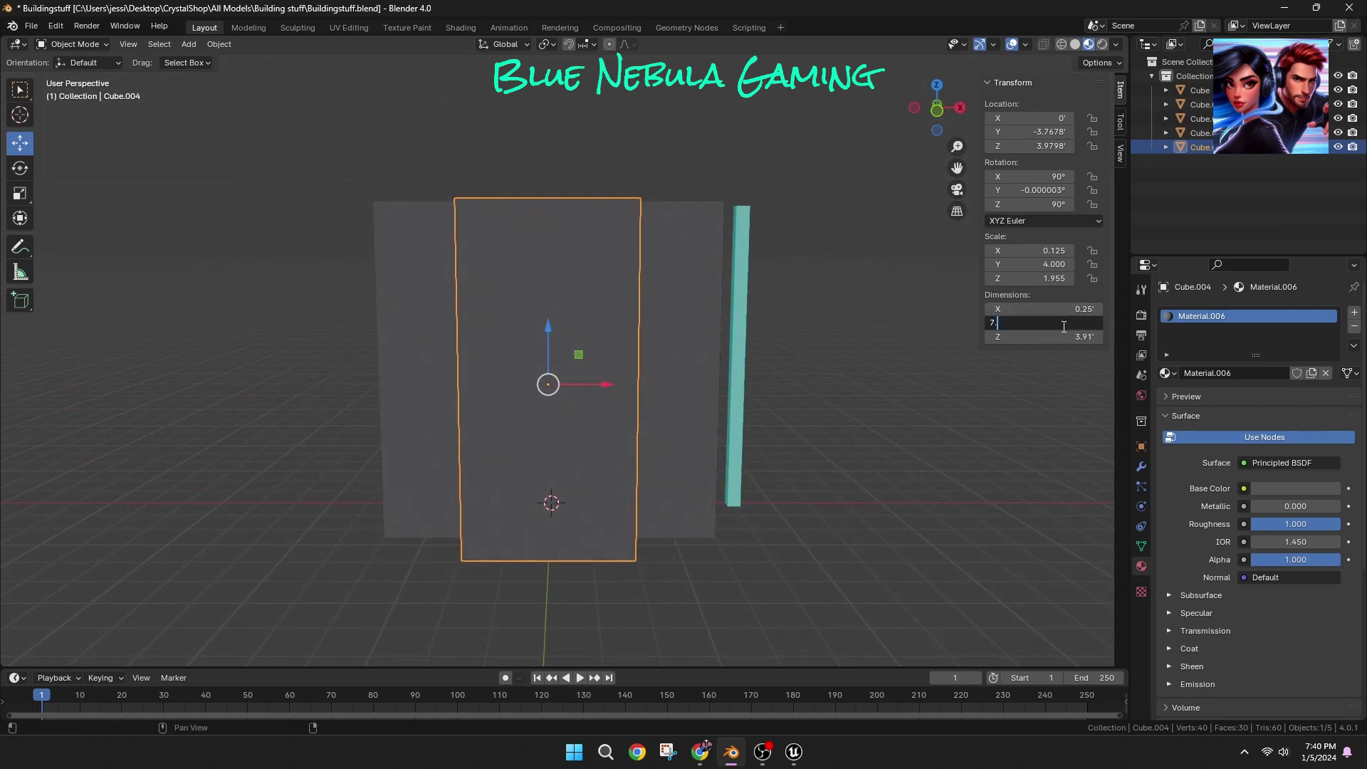
Step: Lower the door-sized panel to about 3.55 feet on Z and move it along Y into the wall panel behind it
click(937, 109)
drag(579, 296, 578, 305)
middle_drag(755, 313, 658, 406)
drag(694, 386, 659, 379)
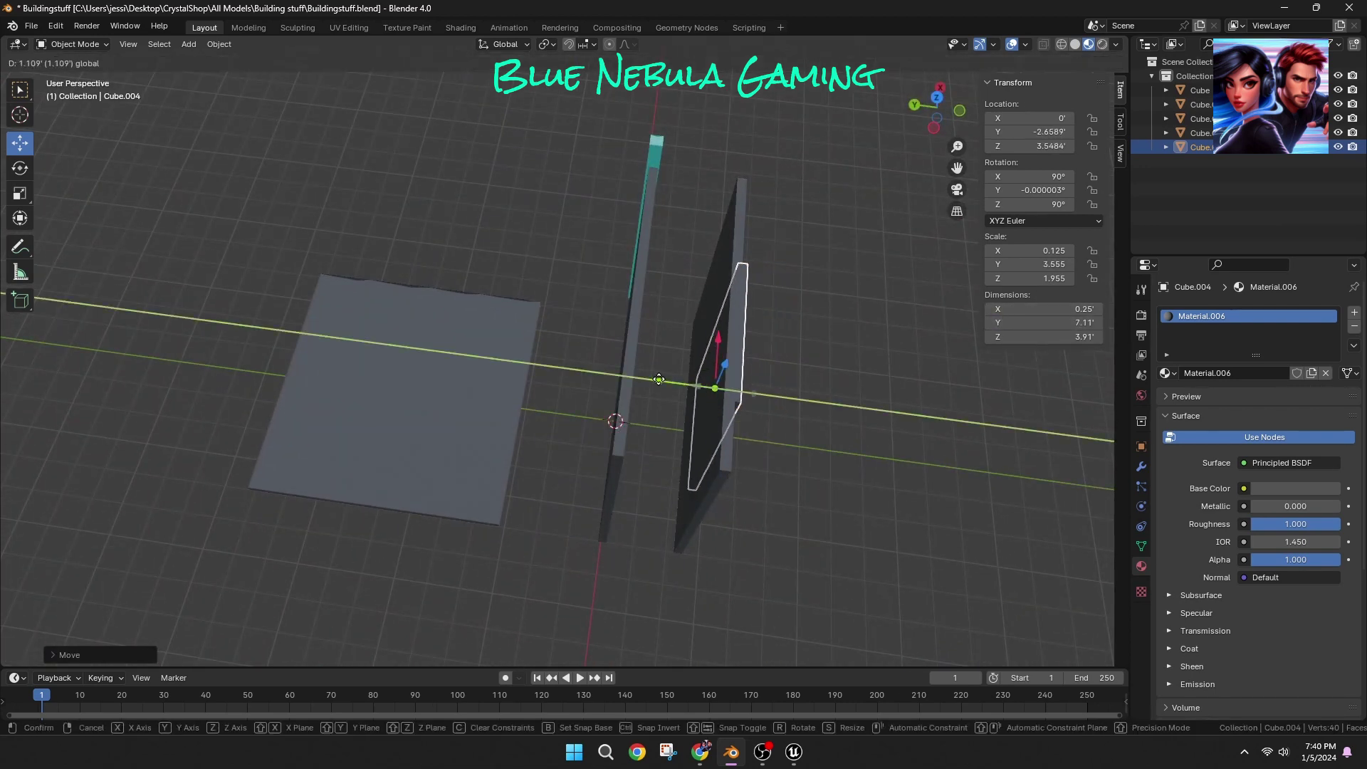
middle_drag(766, 466, 613, 388)
Step: Add three evenly spaced vertical loop cuts to the door's wall panel in Edit Mode, and deselect everything in front view
click(435, 285)
click(71, 44)
click(69, 77)
scroll(427, 213, up, 3)
key(ctrl+r)
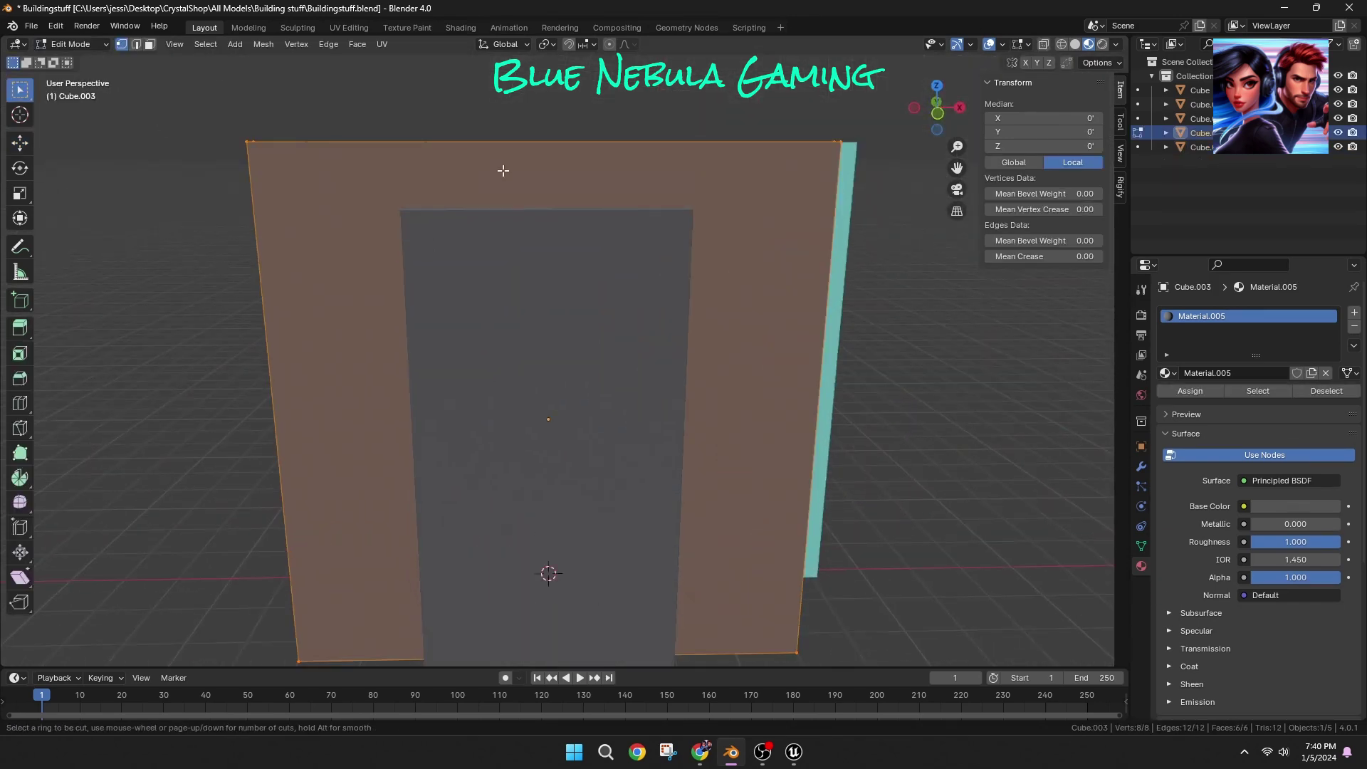
click(532, 153)
key(KP_1)
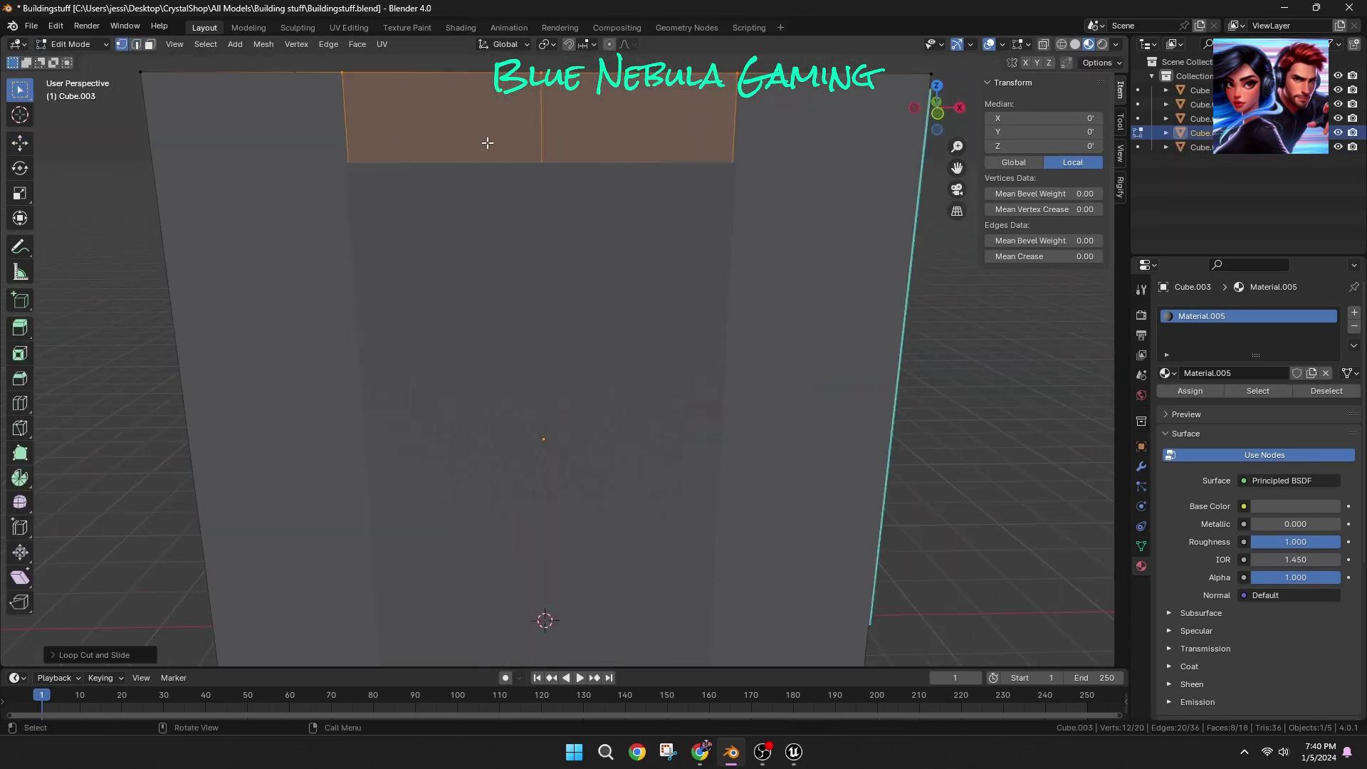
key(alt+a)
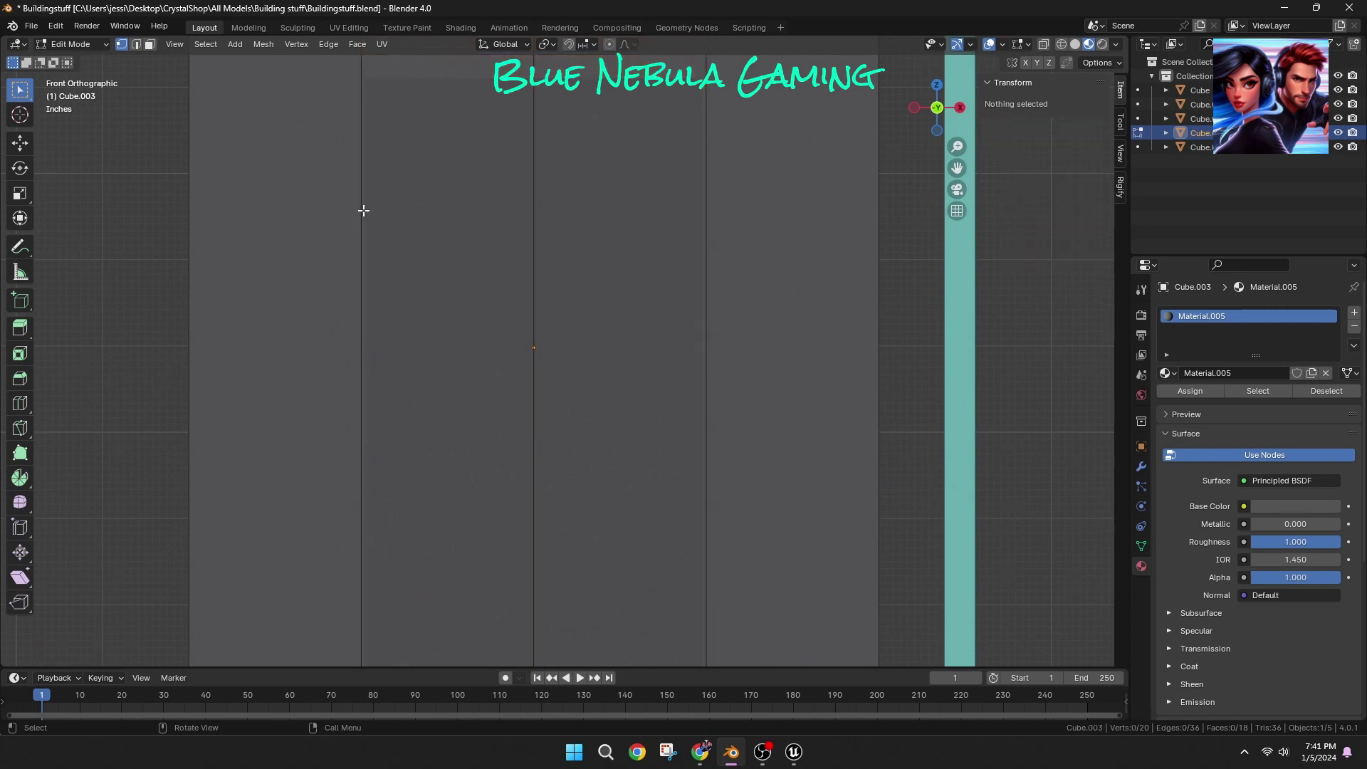
middle_drag(555, 252, 541, 284)
scroll(541, 284, down, 3)
click(936, 112)
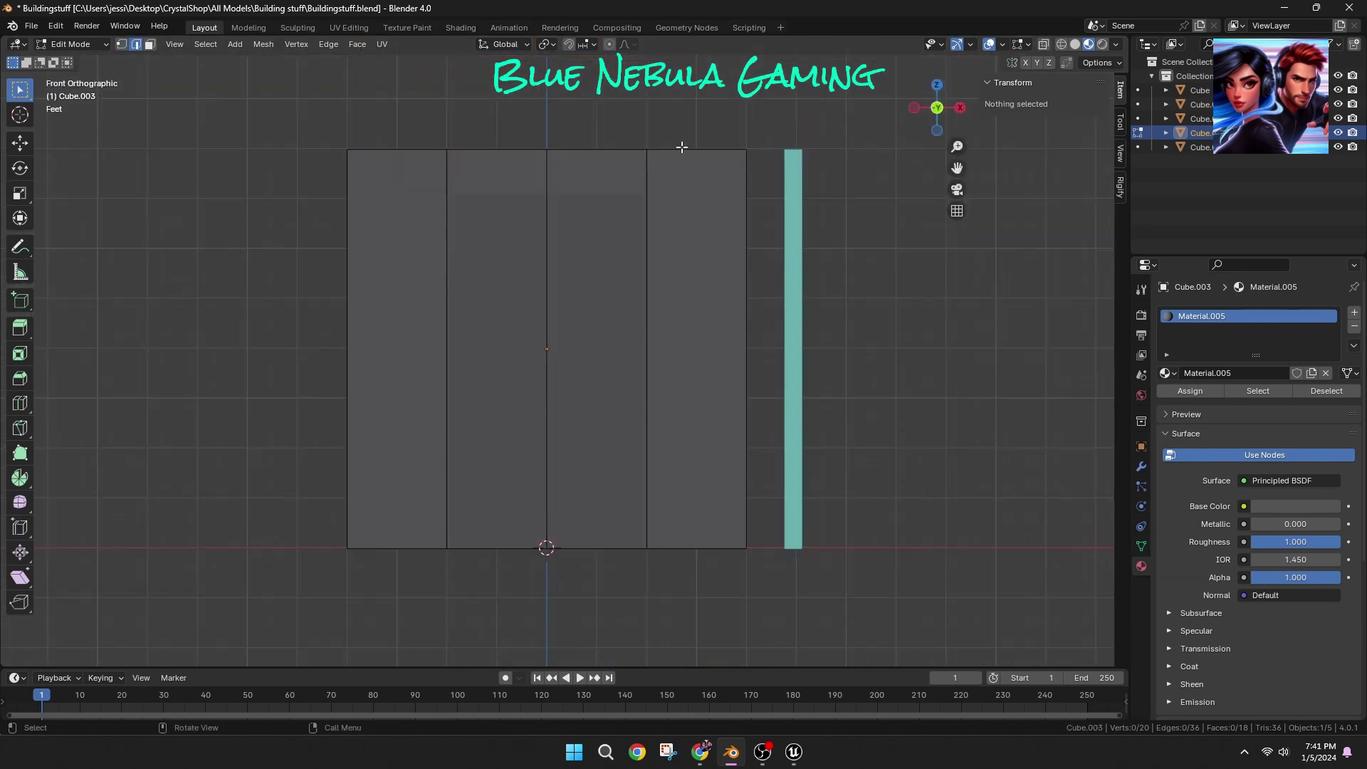
click(425, 337)
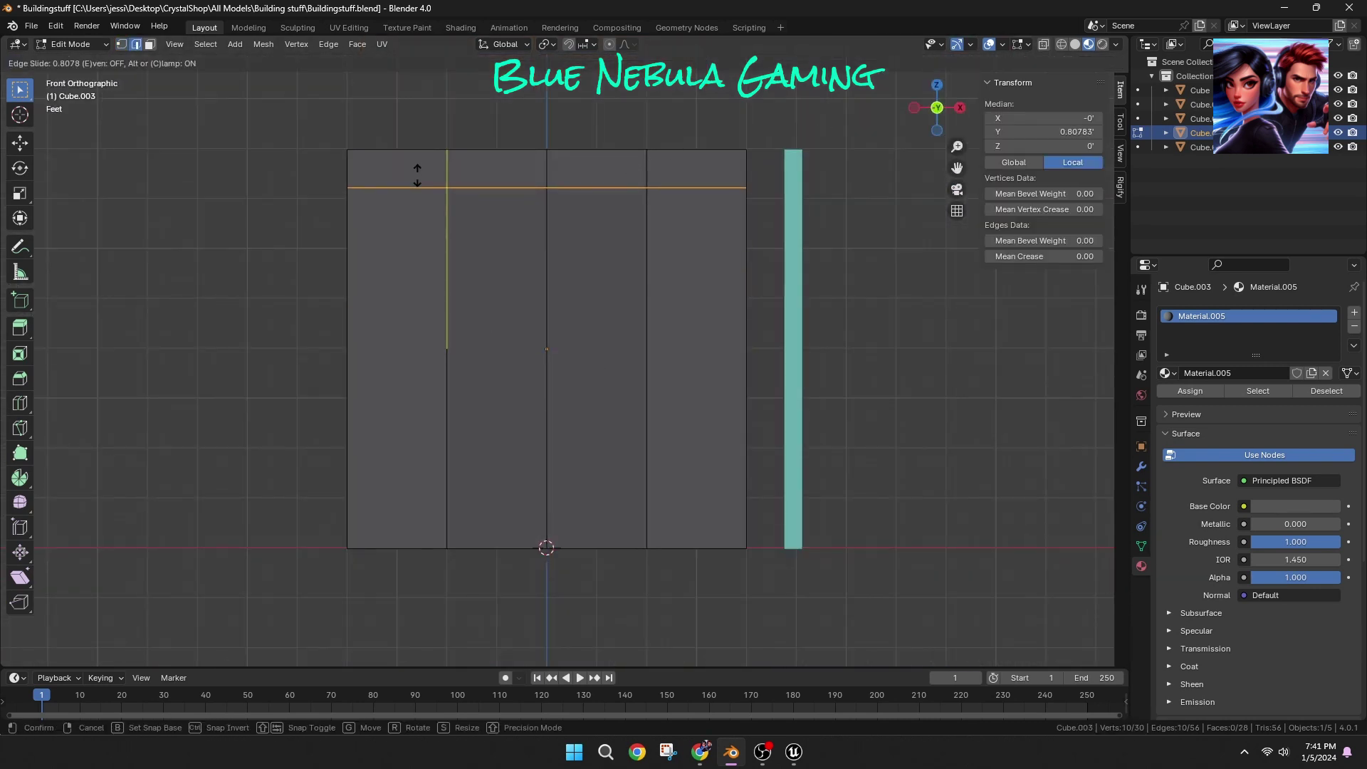
scroll(418, 176, up, 3)
right_click(417, 176)
drag(957, 168, 1031, 361)
scroll(692, 239, up, 1)
key(ctrl+z)
Step: Add a horizontal loop cut across the wall panel, level with the top of the door
key(ctrl+r)
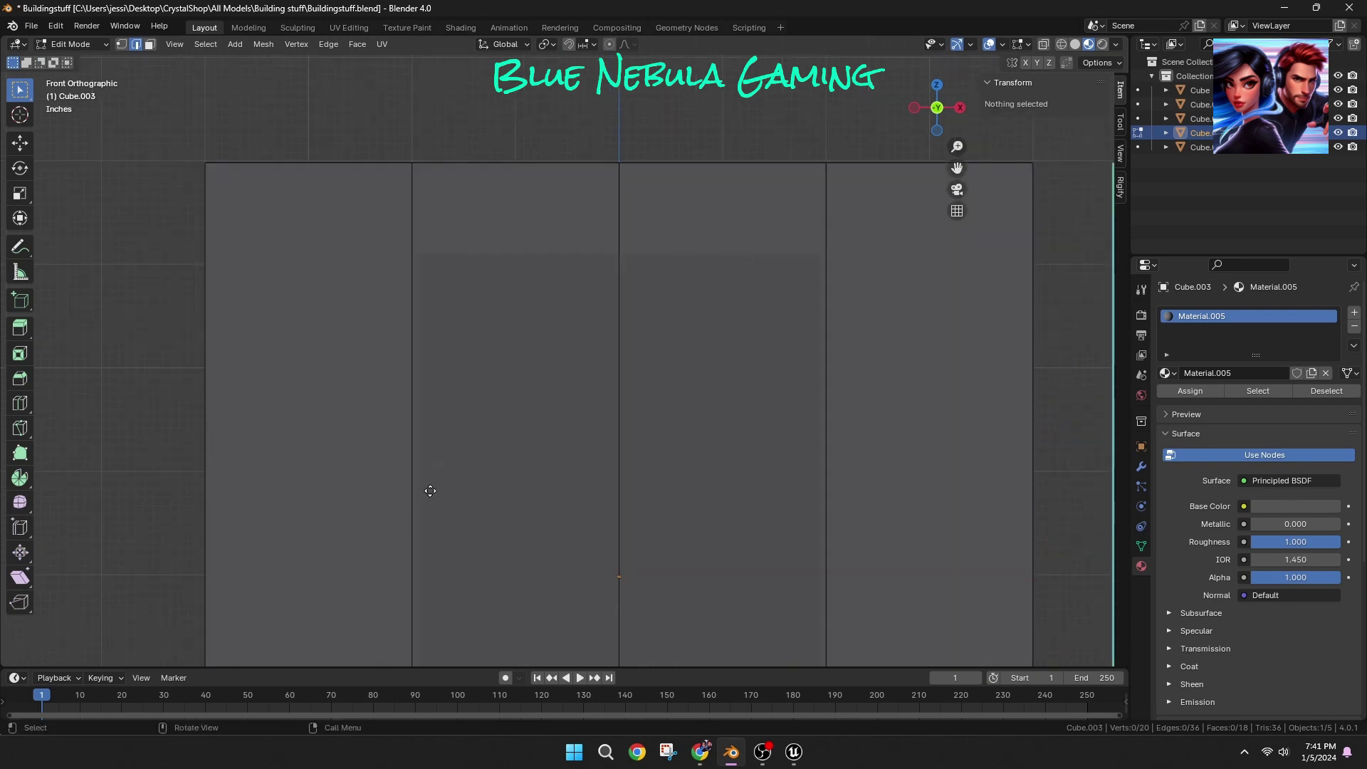
click(230, 557)
click(241, 206)
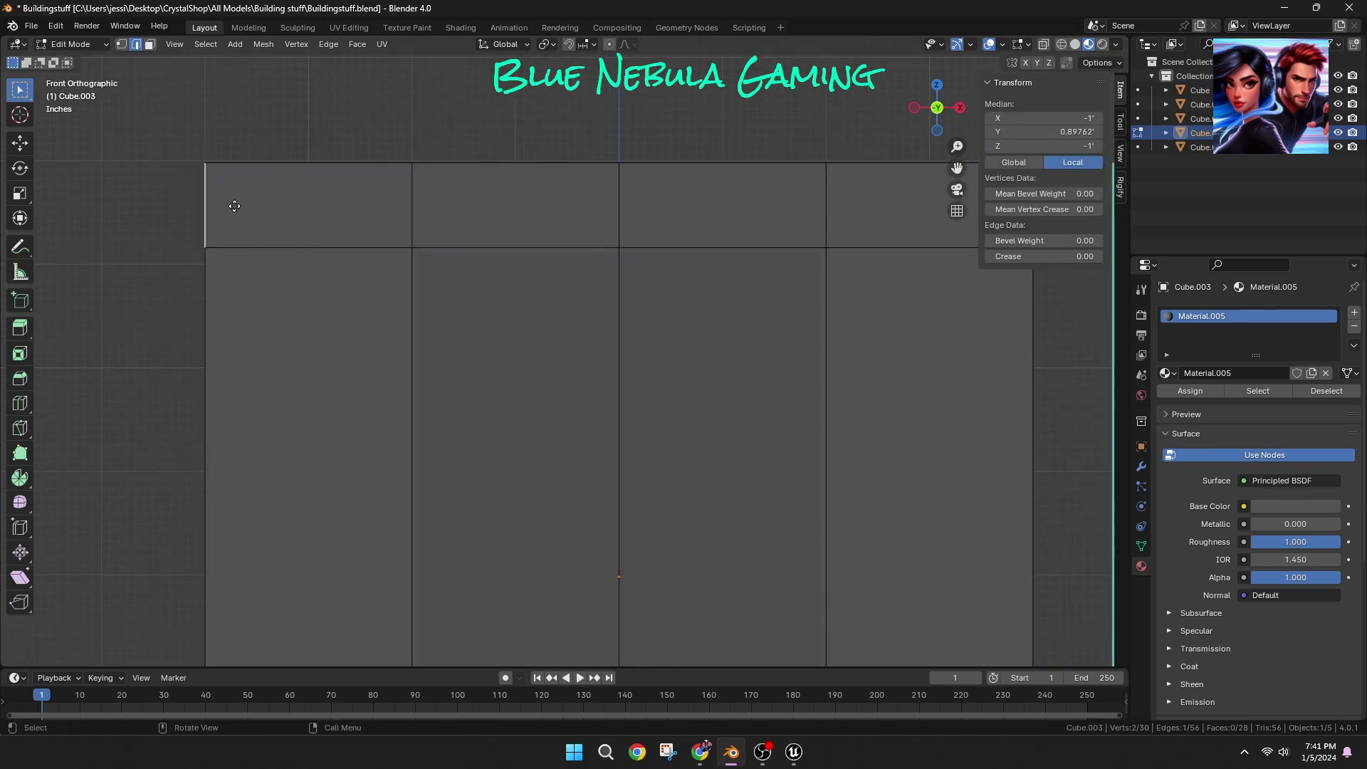
Step: Return to Object Mode and move the door panel out along Y, clear of the front of the wall
middle_drag(168, 199, 426, 290)
scroll(344, 311, down, 5)
click(345, 311)
key(Tab)
middle_drag(716, 480, 484, 520)
Step: Enter Edit Mode on the cut wall and delete a face beneath the horizontal cut in one of the two middle columns
click(498, 513)
click(74, 44)
click(87, 75)
middle_drag(508, 394, 488, 392)
click(488, 393)
click(150, 45)
click(497, 427)
key(x)
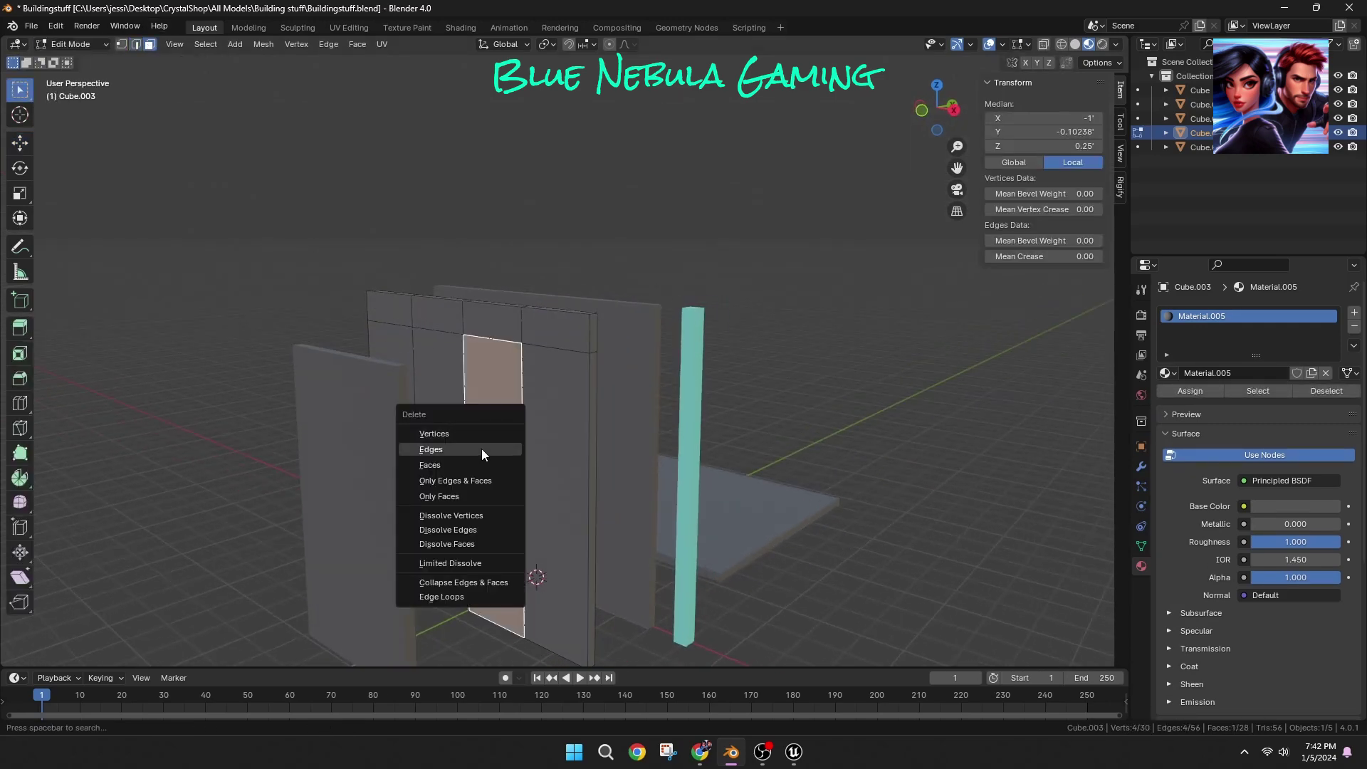
click(482, 463)
Step: Delete the remaining front, back and bottom faces beneath the horizontal cut in the two middle columns to open the doorway
click(436, 431)
key(x)
click(429, 431)
click(449, 441)
click(491, 455)
key(x)
click(489, 455)
drag(472, 615, 464, 586)
key(x)
click(464, 586)
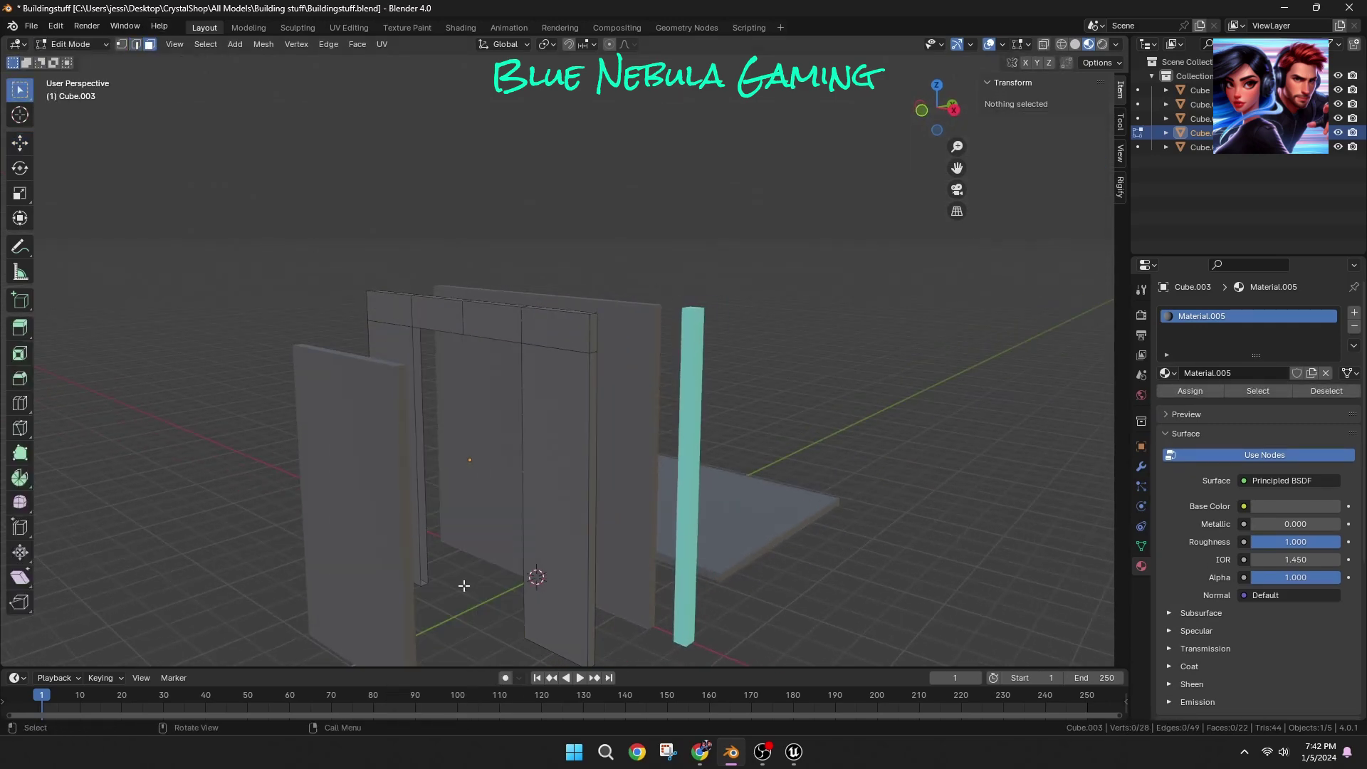
Step: Fill the open gaps along one inner side and the top of the doorway with new faces
scroll(463, 586, up, 7)
shift+middle_drag(973, 147, 701, 337)
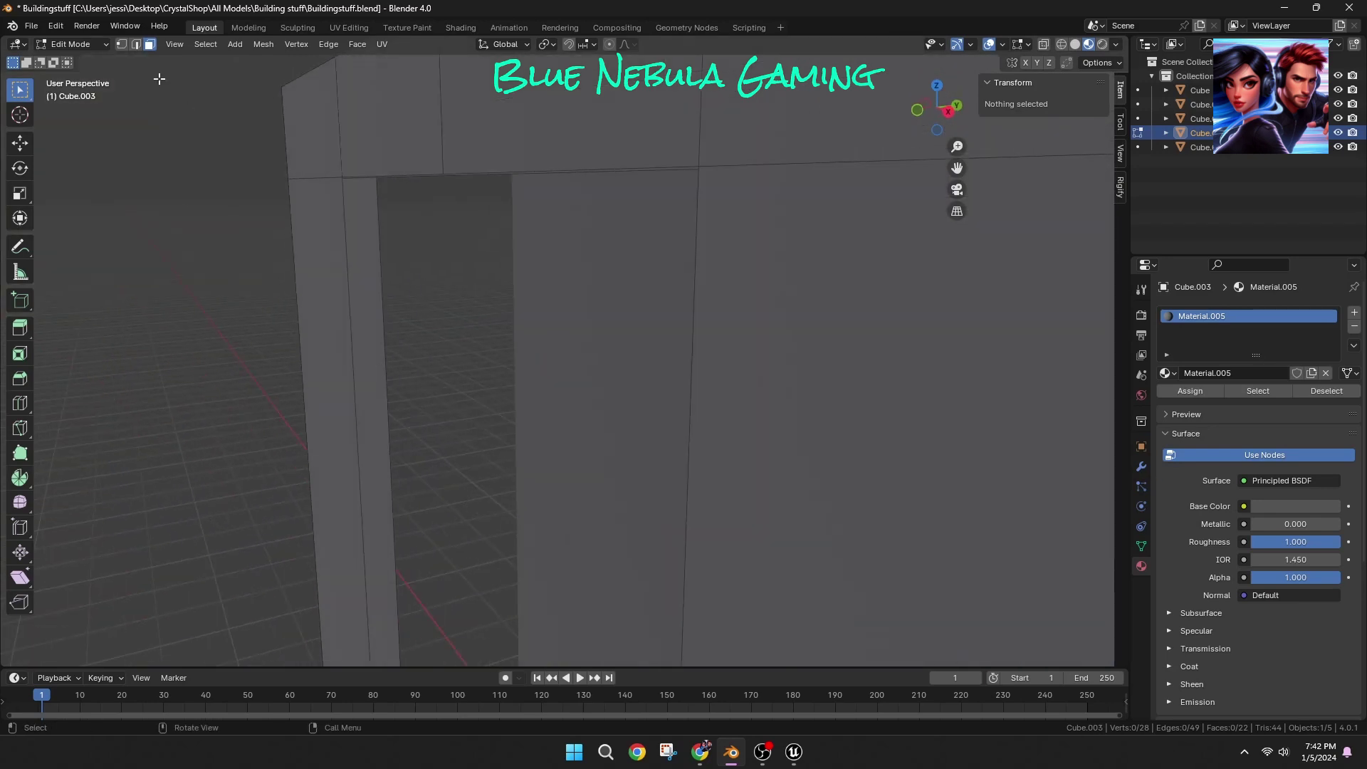
click(354, 325)
middle_drag(421, 317, 471, 161)
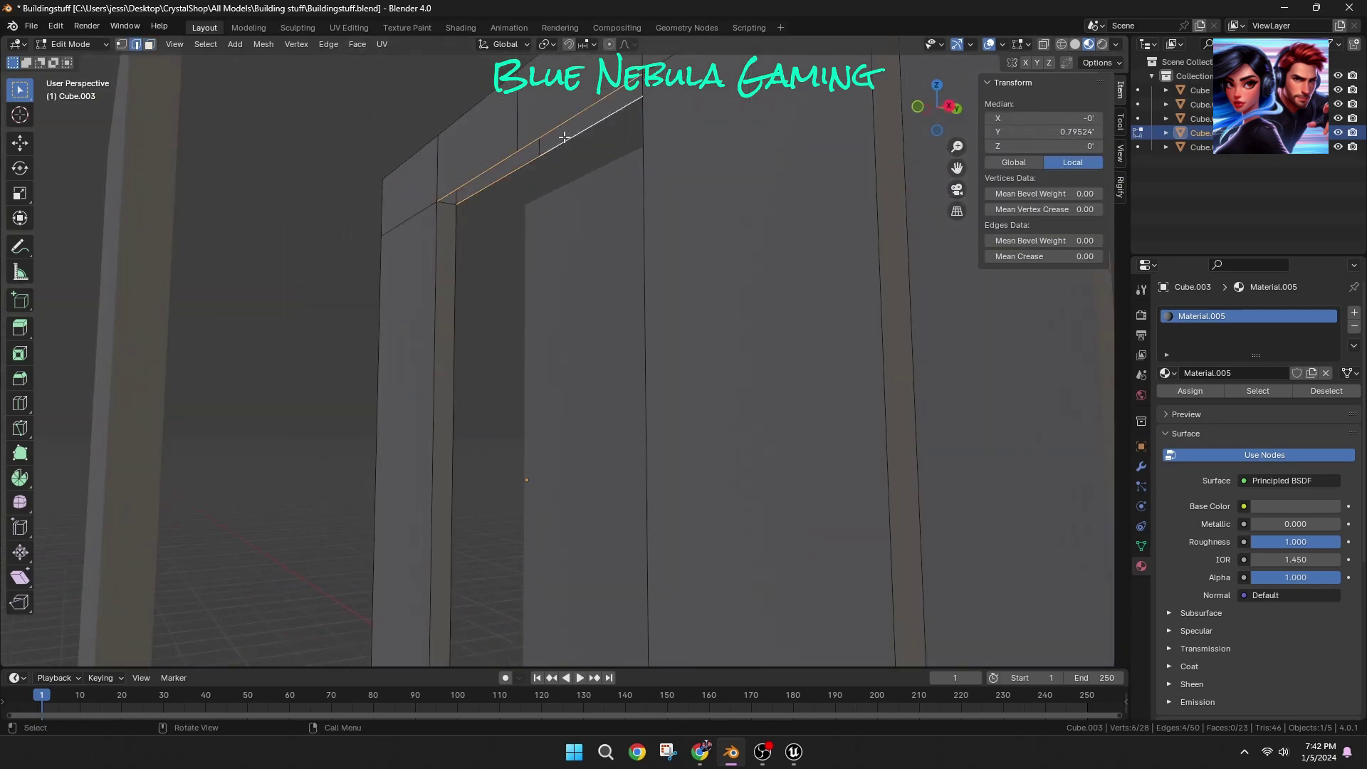
key(f)
click(299, 285)
Step: Fill the gap along the doorway's remaining inner side with a face and deselect everything
middle_drag(299, 284, 555, 420)
alt+click(799, 431)
key(f)
click(765, 541)
middle_drag(754, 535, 672, 560)
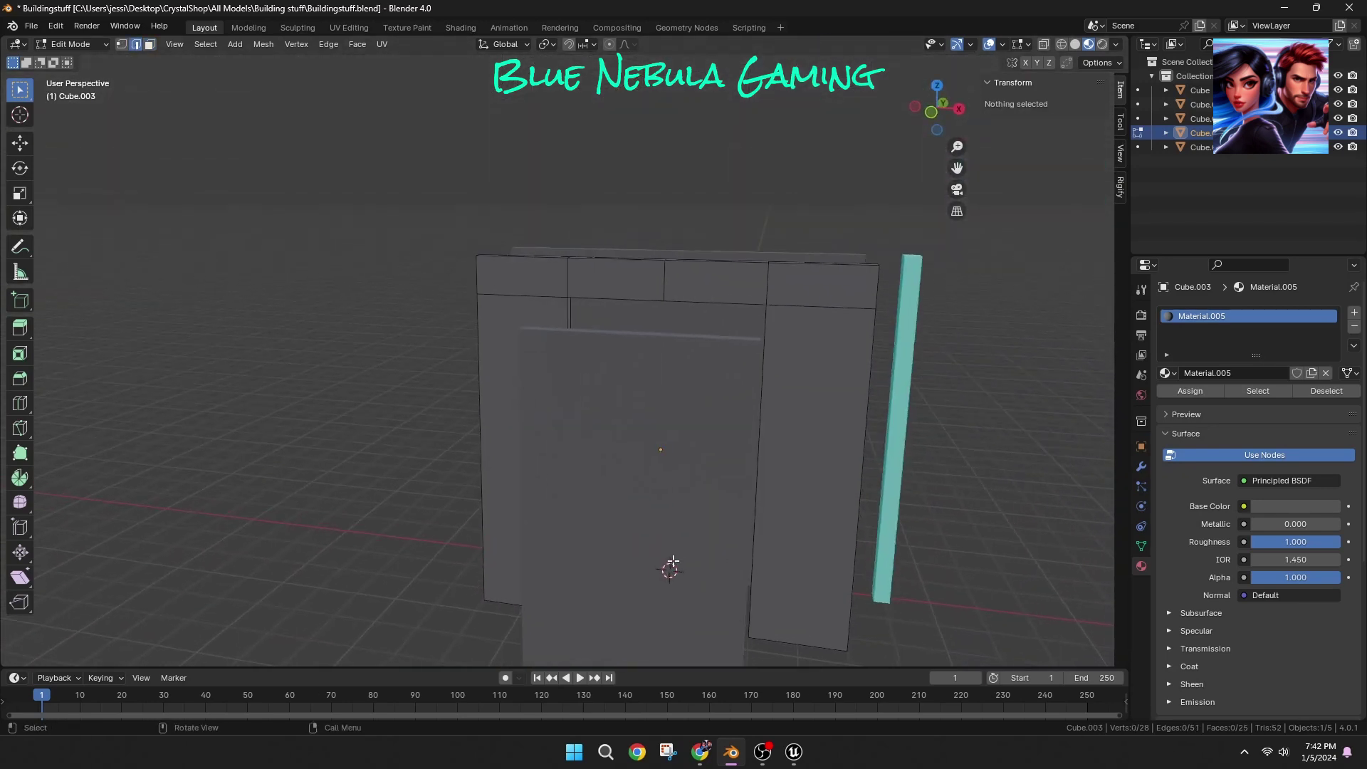
scroll(673, 561, down, 2)
Step: Return to Object Mode and move the door panel along Y into the doorway, to about -2.37 feet
click(71, 44)
click(71, 62)
middle_drag(153, 196, 29, 243)
click(334, 559)
drag(391, 496, 547, 480)
click(370, 513)
middle_drag(363, 519, 519, 485)
Step: Move the plain wall panel behind the doorway aside along X to about -10.06 feet
scroll(519, 481, up, 3)
click(937, 108)
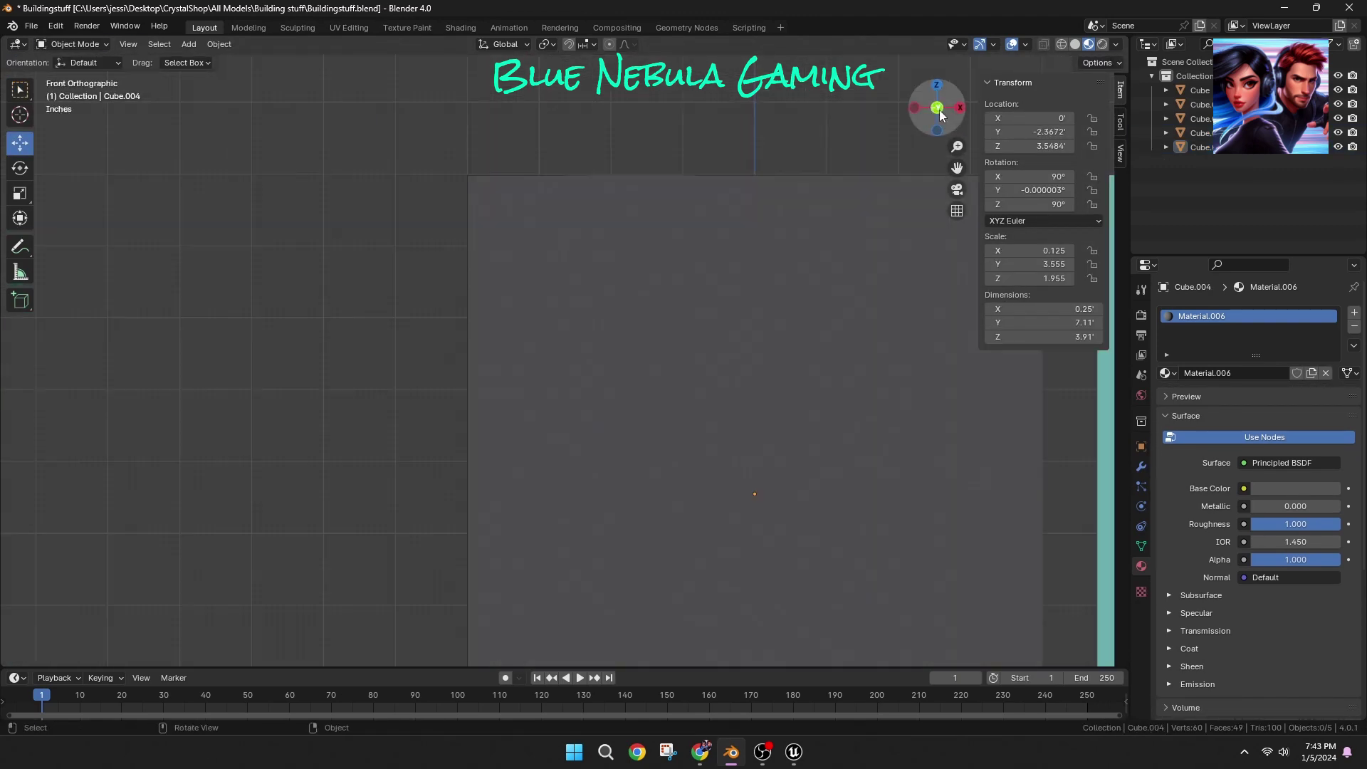
drag(957, 167, 747, 119)
scroll(771, 319, down, 3)
middle_drag(771, 320, 761, 377)
click(694, 278)
drag(613, 363, 209, 361)
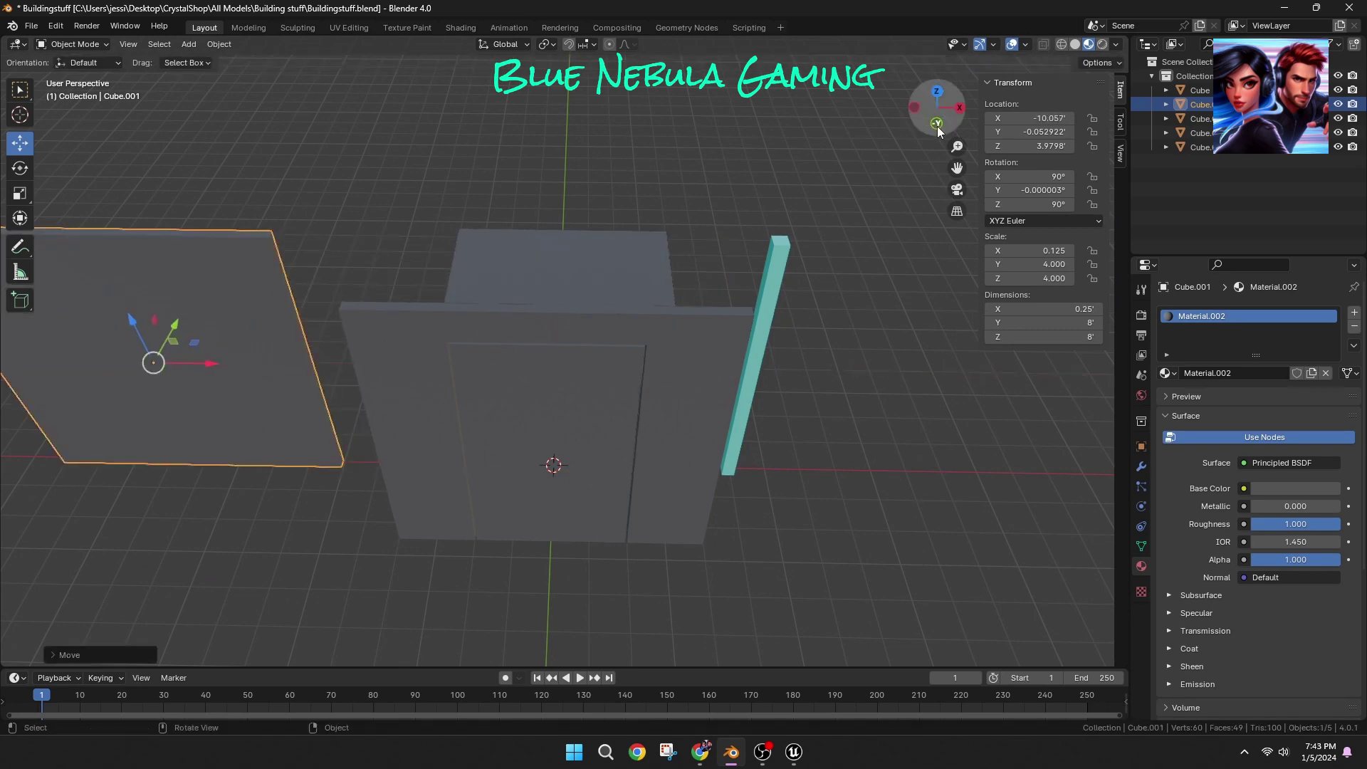
Step: Examine the door panel's fit in the doorway from the front, top and back views
click(937, 125)
click(941, 108)
click(940, 109)
click(937, 130)
click(937, 130)
click(937, 130)
click(937, 88)
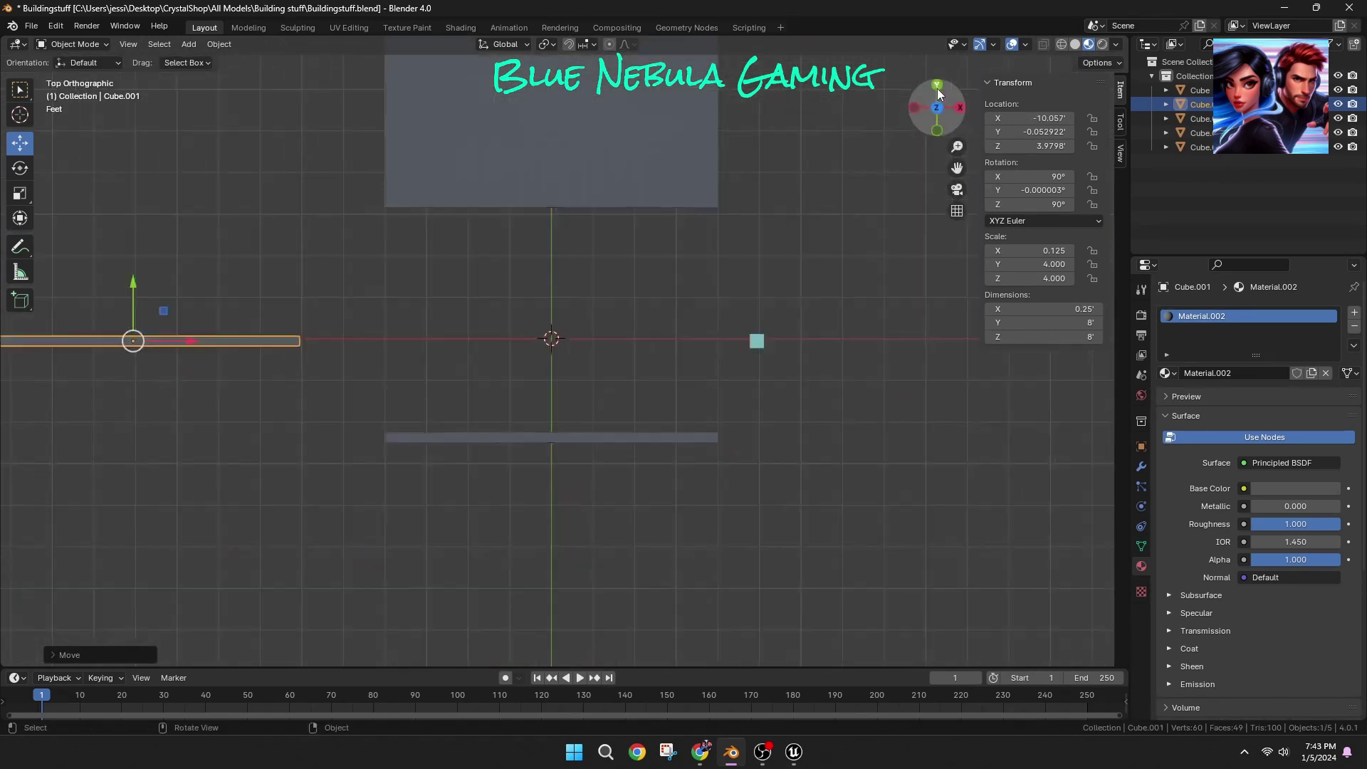
click(937, 107)
click(937, 130)
click(937, 84)
middle_drag(772, 249, 772, 88)
click(937, 108)
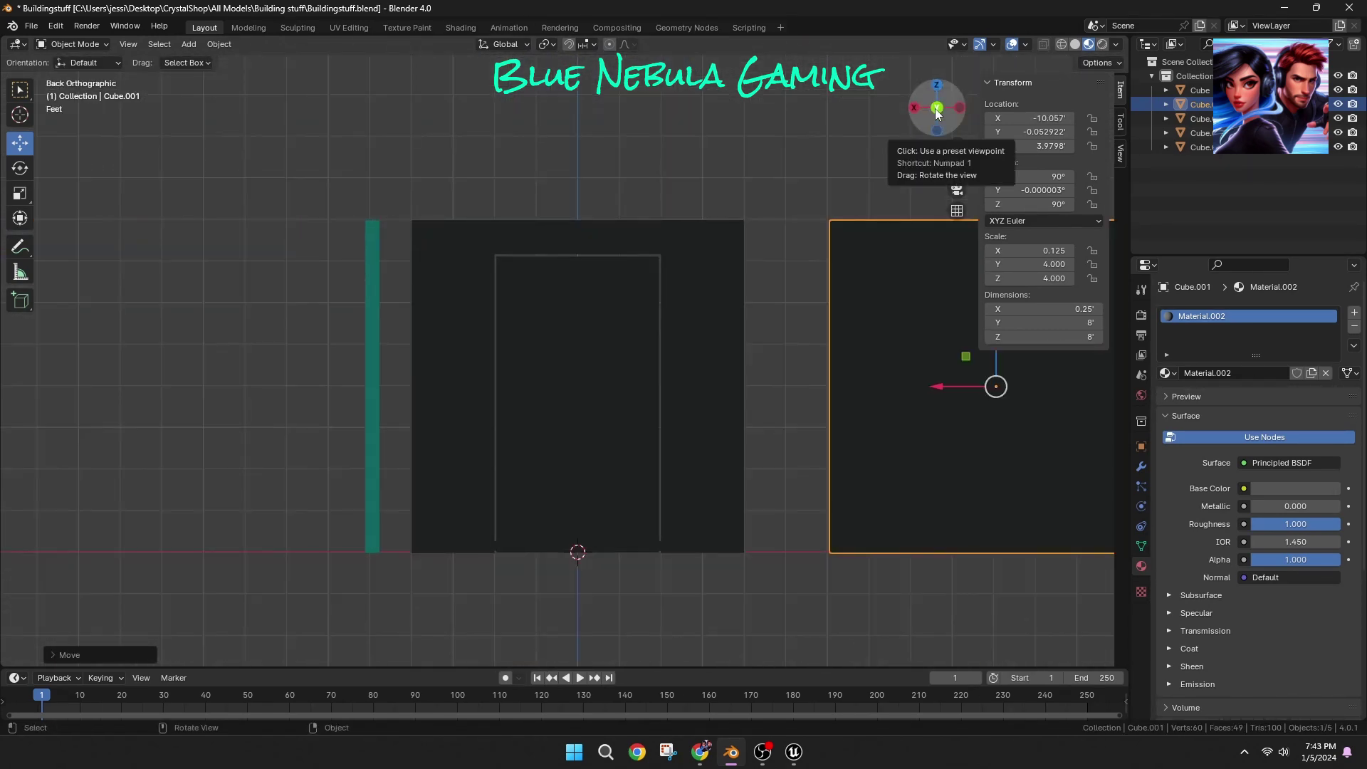
click(937, 108)
scroll(783, 203, up, 5)
scroll(783, 207, down, 4)
middle_drag(776, 198, 719, 87)
Step: Move the door panel out of the doorway to about -8.46 feet on X and -6.79 feet on Y
click(528, 420)
middle_drag(498, 447, 332, 474)
drag(619, 377, 403, 378)
click(413, 499)
middle_drag(410, 506, 596, 522)
scroll(596, 523, down, 2)
click(541, 484)
drag(558, 462, 292, 430)
click(449, 555)
middle_drag(456, 559, 482, 555)
Step: Enter Edit Mode on the doorway wall and add a horizontal loop cut just above the opening
scroll(482, 555, up, 6)
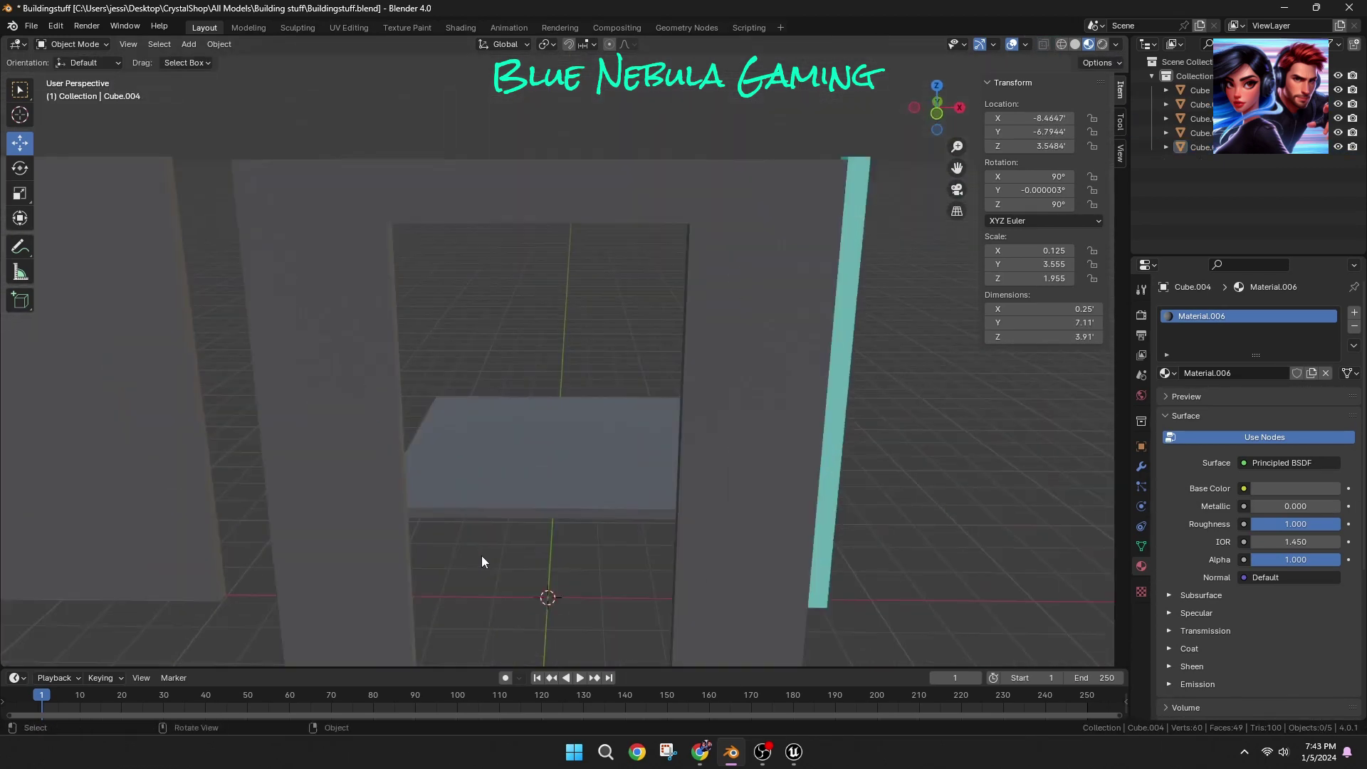
click(67, 45)
click(67, 76)
scroll(458, 238, up, 1)
middle_drag(441, 235, 454, 233)
key(ctrl+r)
click(155, 175)
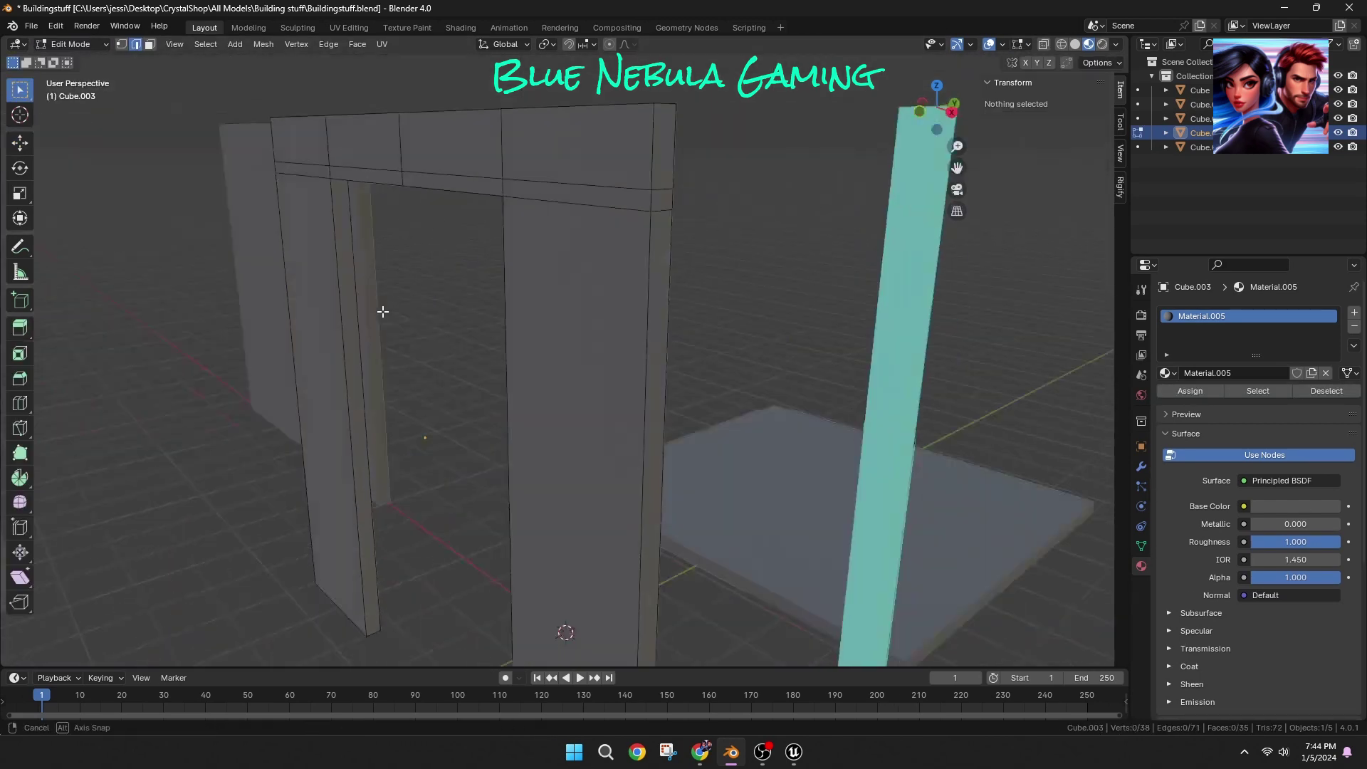
Step: Add a vertical loop cut close beside one side of the opening, and undo the rough cut made on the other side
middle_drag(381, 311, 485, 314)
scroll(488, 314, down, 1)
key(ctrl+r)
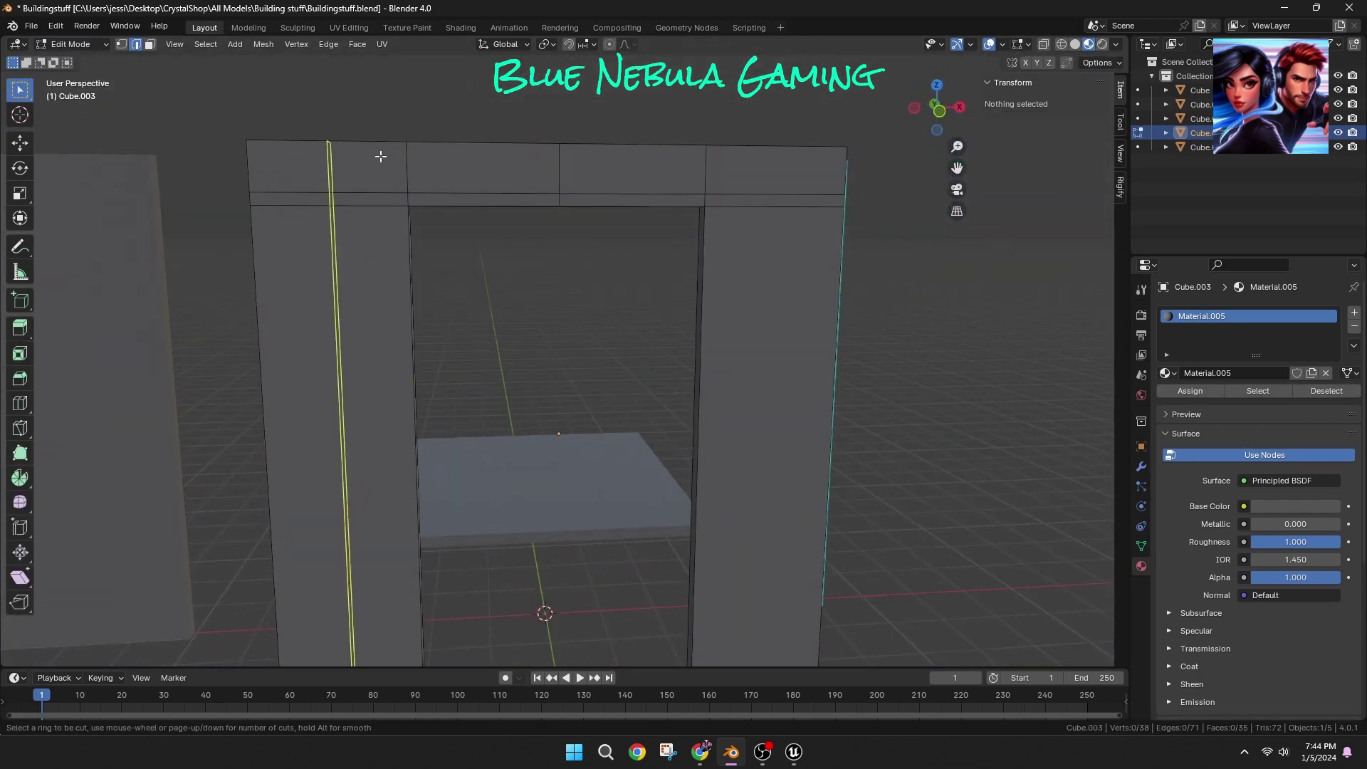
click(378, 156)
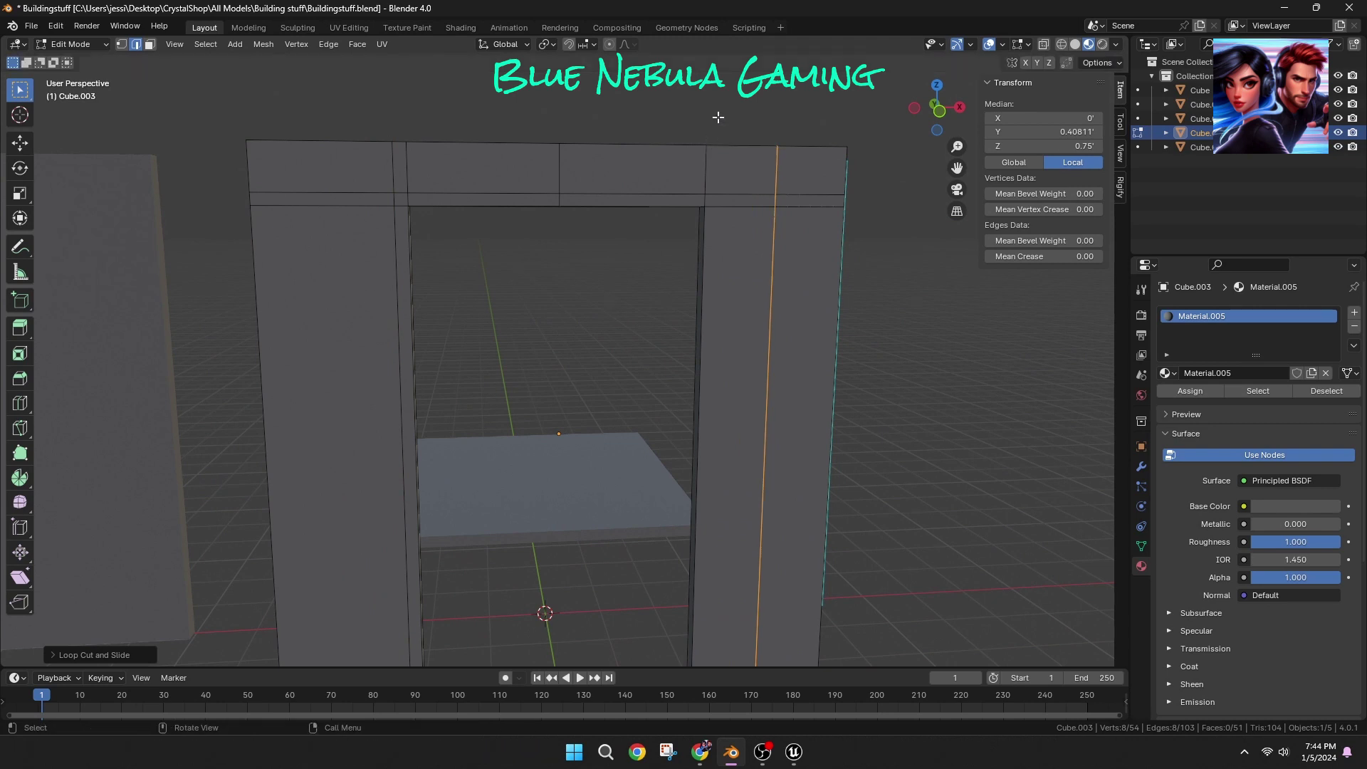
key(ctrl+z)
Step: In front view, add a matching vertical loop cut beside the opening's other side, slid about 0.82 toward the opening
click(935, 105)
click(935, 105)
shift+middle_drag(895, 147, 934, 403)
scroll(766, 171, up, 1)
key(ctrl+r)
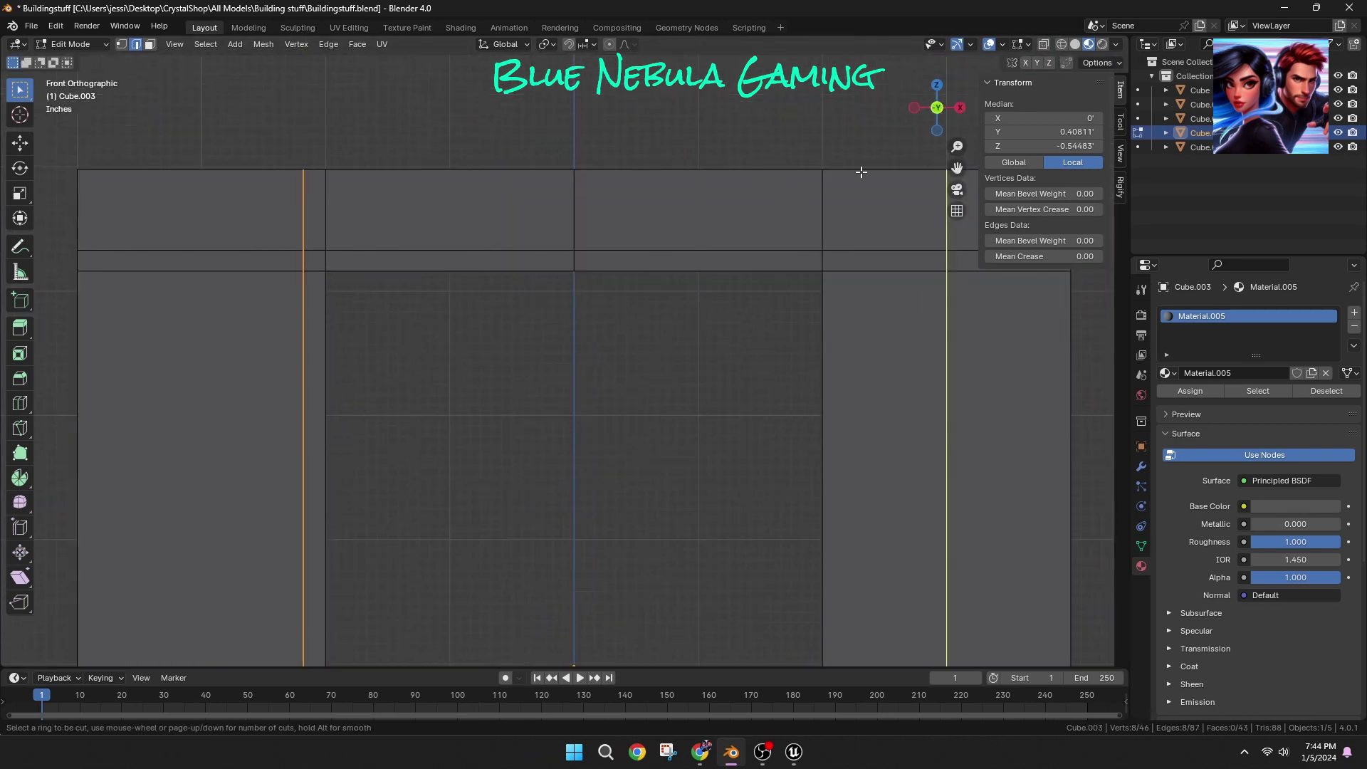
click(860, 171)
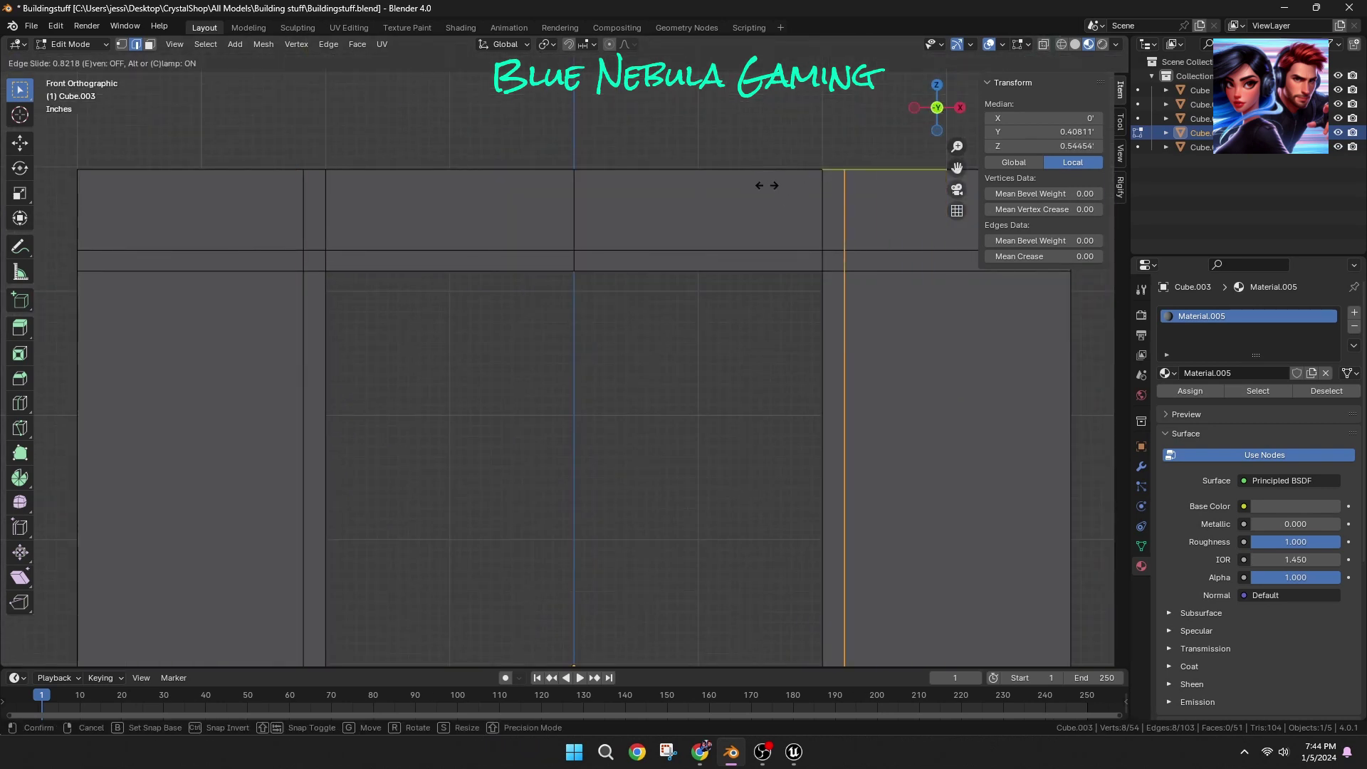
click(767, 185)
click(702, 396)
Step: Select the narrow strip of faces around the doorway's front and extrude it slightly outward as a door frame
middle_drag(702, 397, 705, 324)
scroll(681, 427, up, 2)
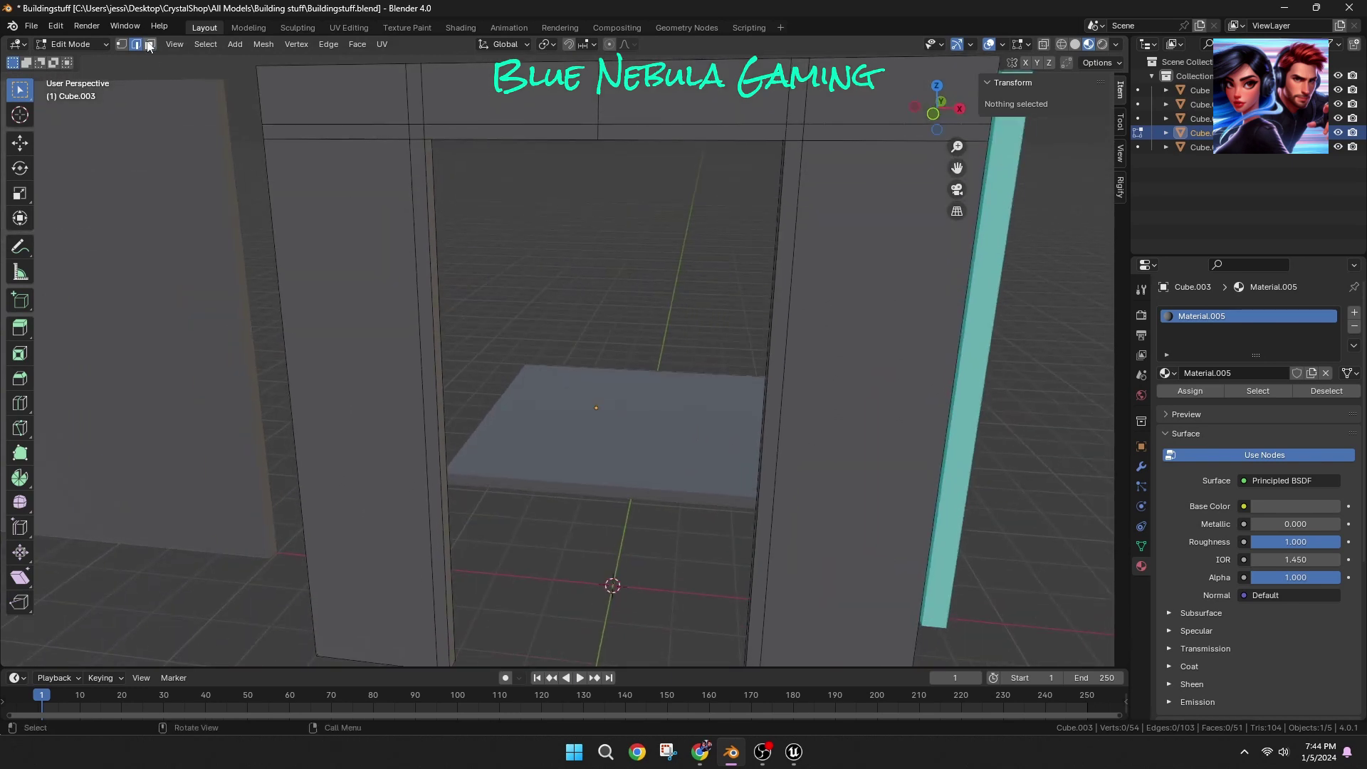
click(150, 45)
click(420, 163)
shift+click(790, 176)
middle_drag(790, 176, 712, 208)
scroll(674, 266, up, 2)
key(e)
click(704, 278)
click(772, 298)
Step: Select the matching strip of faces on the wall's back side and extrude it slightly outward
middle_drag(772, 298, 632, 211)
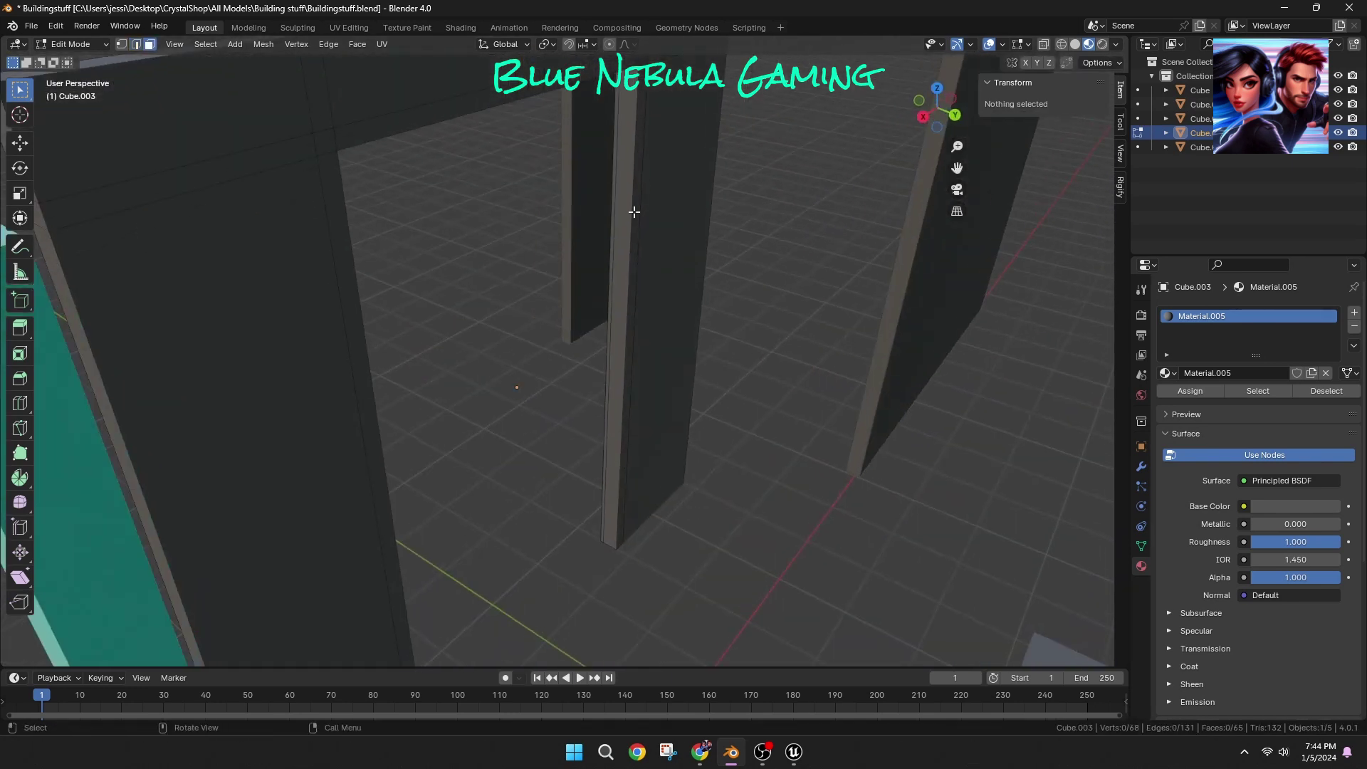
click(631, 211)
scroll(629, 142, down, 1)
shift+click(389, 195)
middle_drag(390, 195, 471, 236)
key(e)
click(435, 343)
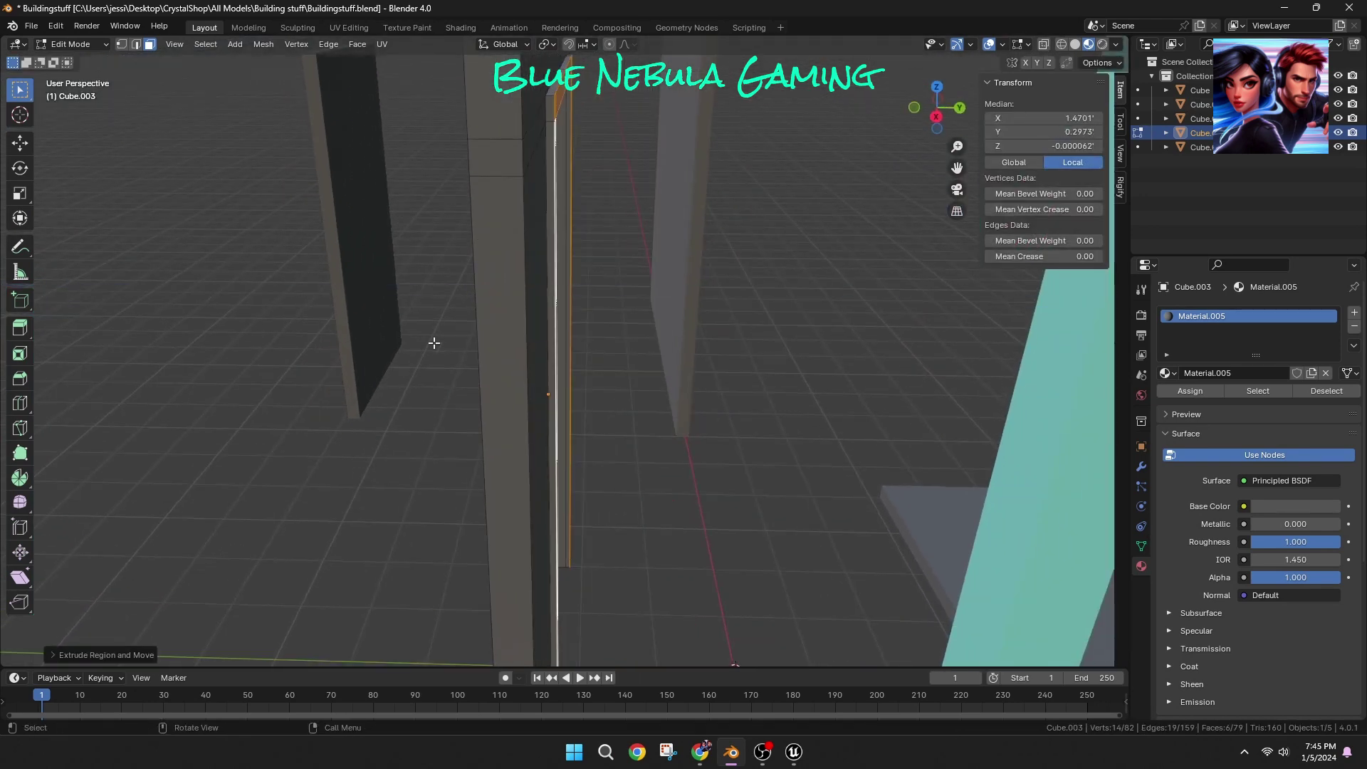
click(436, 343)
middle_drag(435, 343, 570, 367)
Step: Select the door frame faces and try to apply Material.003 to them alone
click(472, 396)
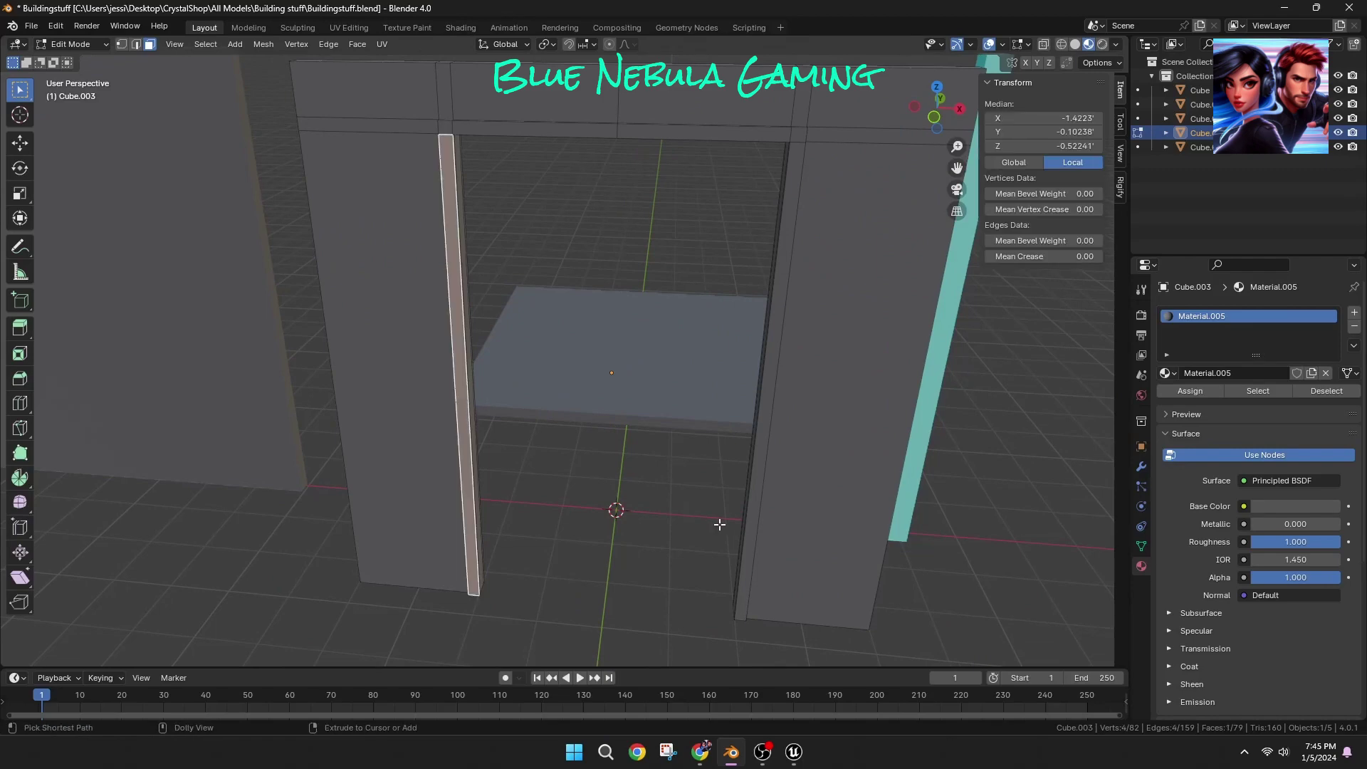
ctrl+click(751, 530)
middle_drag(752, 530, 502, 541)
ctrl+click(412, 609)
middle_drag(412, 610, 1004, 415)
shift+click(544, 217)
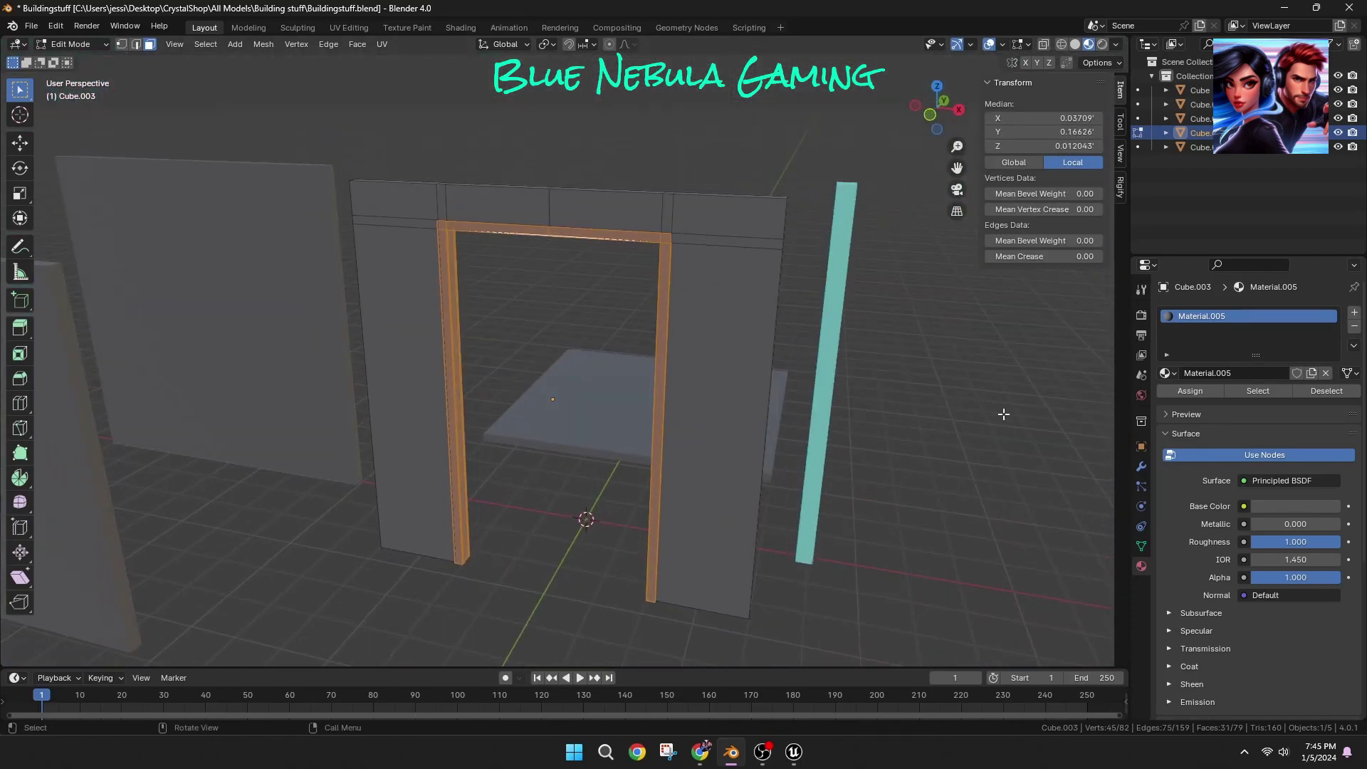
click(1166, 373)
click(1200, 435)
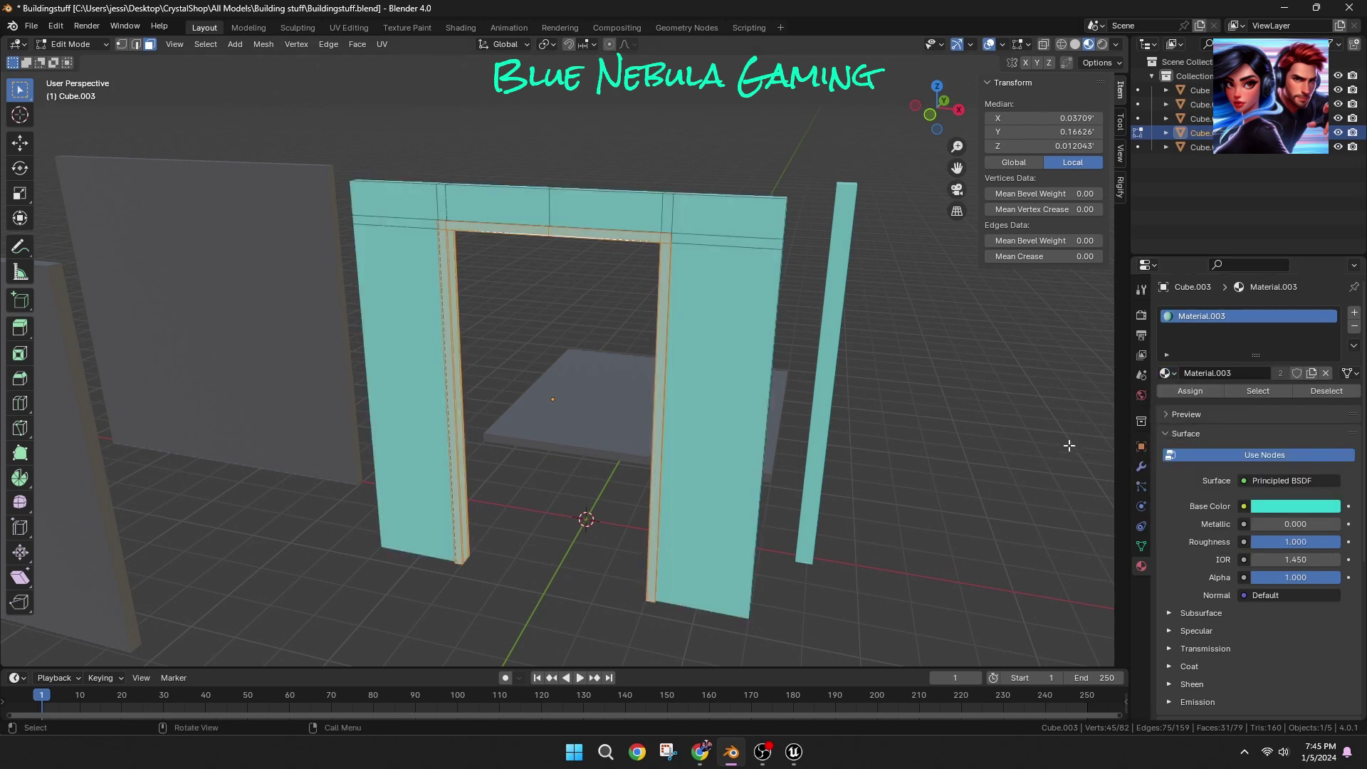
key(ctrl+z)
key(ctrl+z)
middle_drag(1030, 446, 1080, 403)
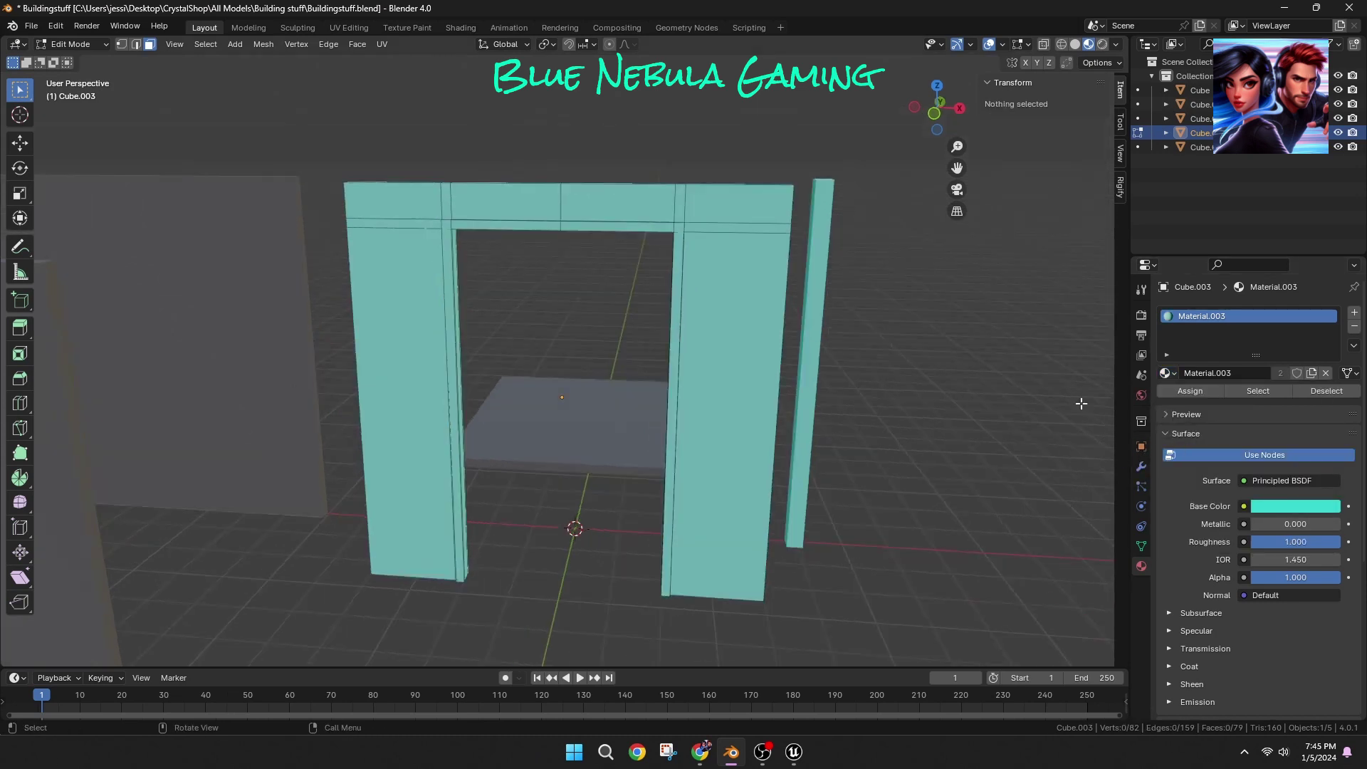
Step: Set the doorway wall's material to Material.001 and reselect the faces of the door frame
key(ctrl+z)
middle_drag(933, 409, 908, 409)
scroll(908, 410, up, 2)
click(412, 317)
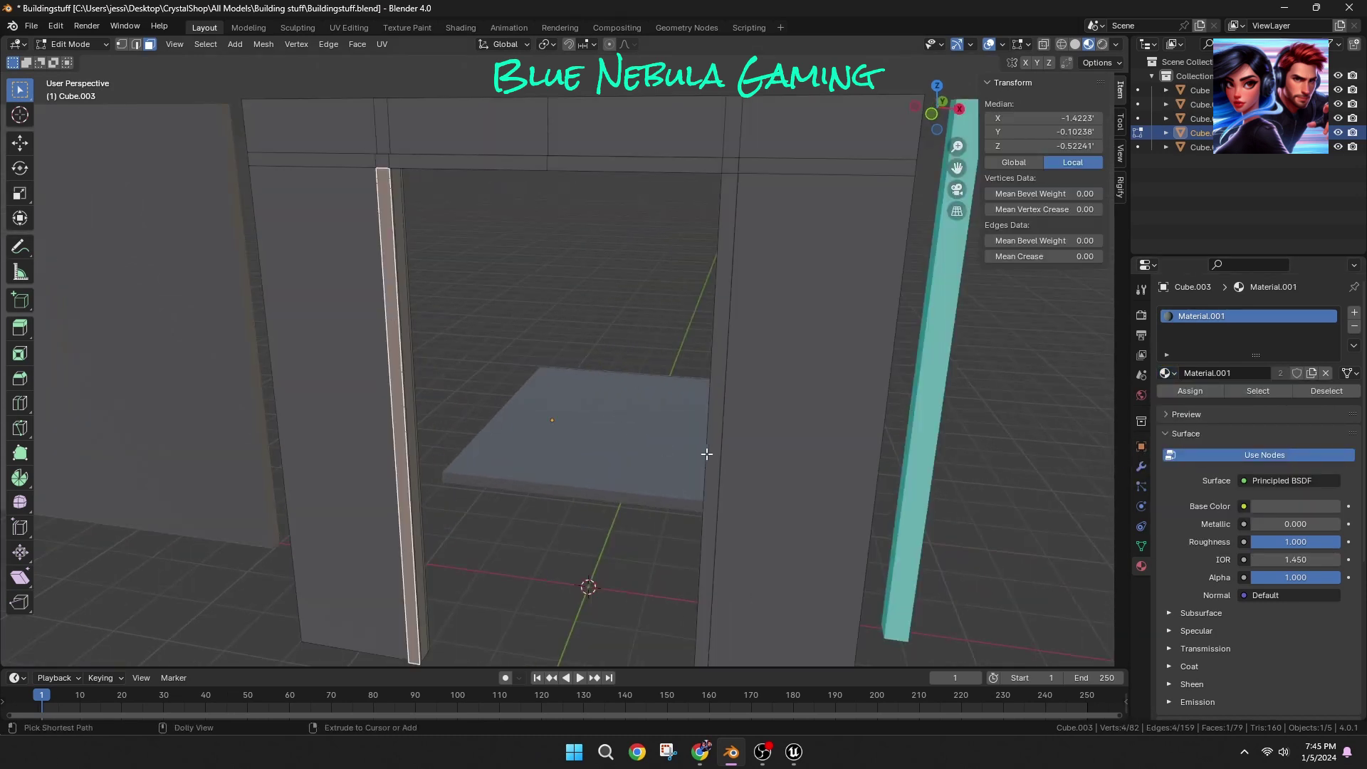
ctrl+click(738, 472)
middle_drag(738, 472, 814, 403)
scroll(815, 403, down, 1)
Step: Add a second material slot with Material.003, assign it to the door frame faces and deselect everything
click(1353, 312)
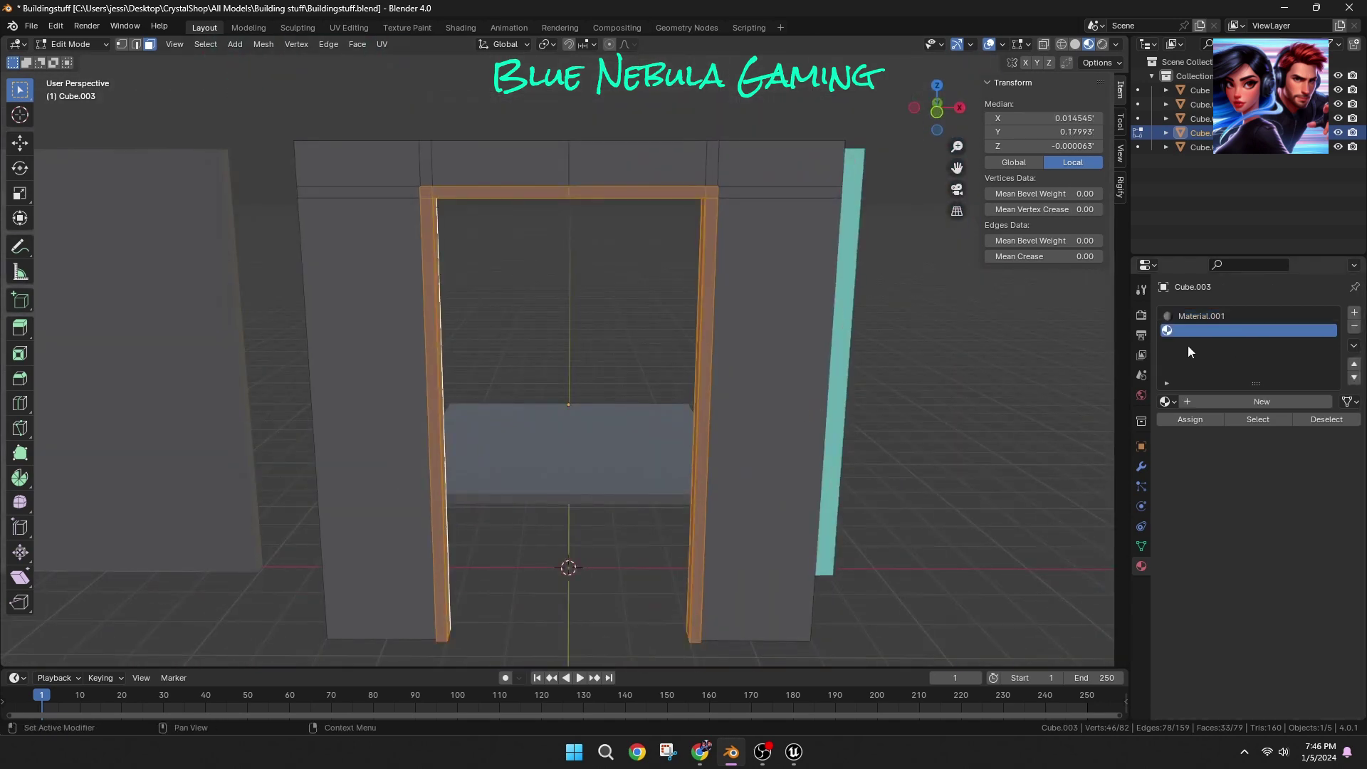
click(1167, 400)
click(1167, 401)
click(1184, 419)
click(1166, 401)
click(1185, 464)
click(1001, 398)
middle_drag(1000, 399, 789, 502)
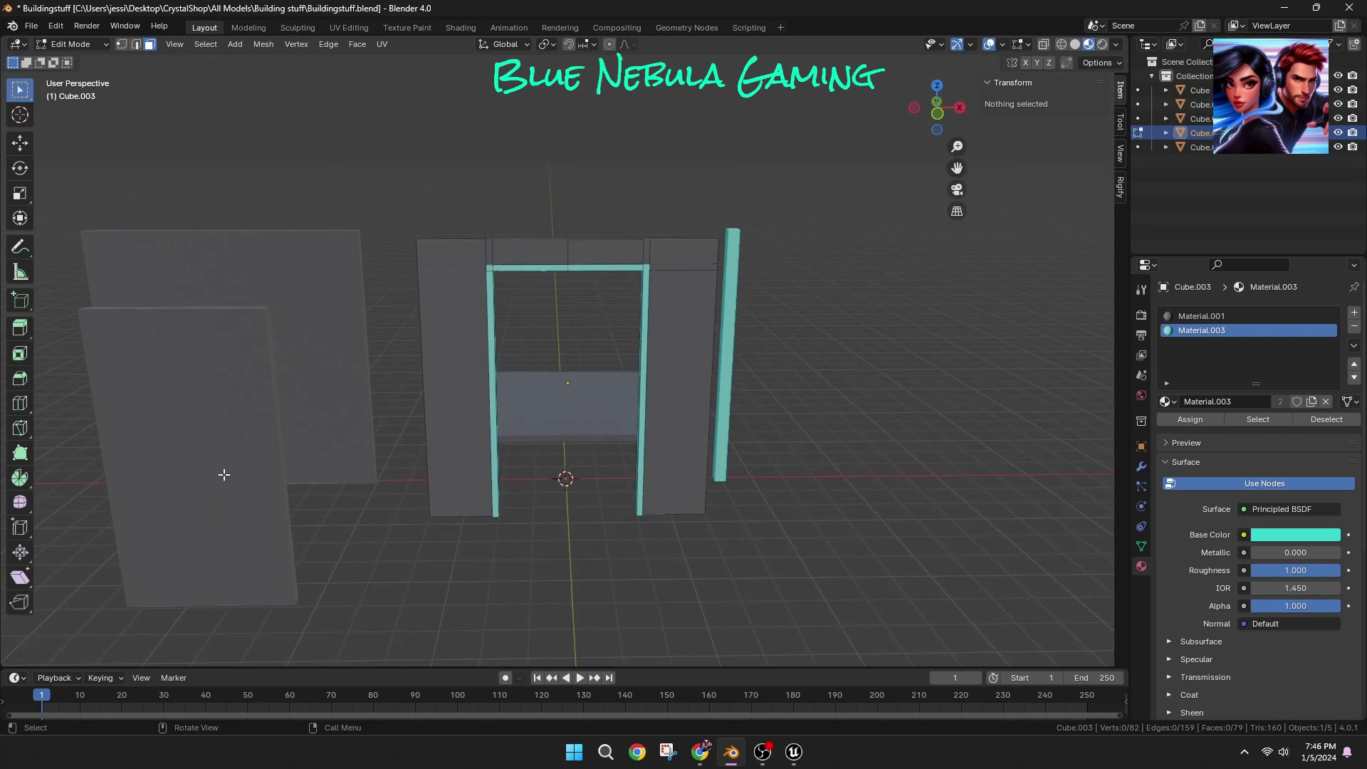
Step: Move the door panel along X so it stands in front of the doorway wall
click(81, 61)
click(213, 427)
drag(270, 462, 655, 491)
click(827, 579)
middle_drag(827, 580, 662, 525)
scroll(580, 508, up, 1)
Step: Add two vertical loop cuts to the door, one close to each side edge
click(662, 525)
click(73, 44)
click(80, 75)
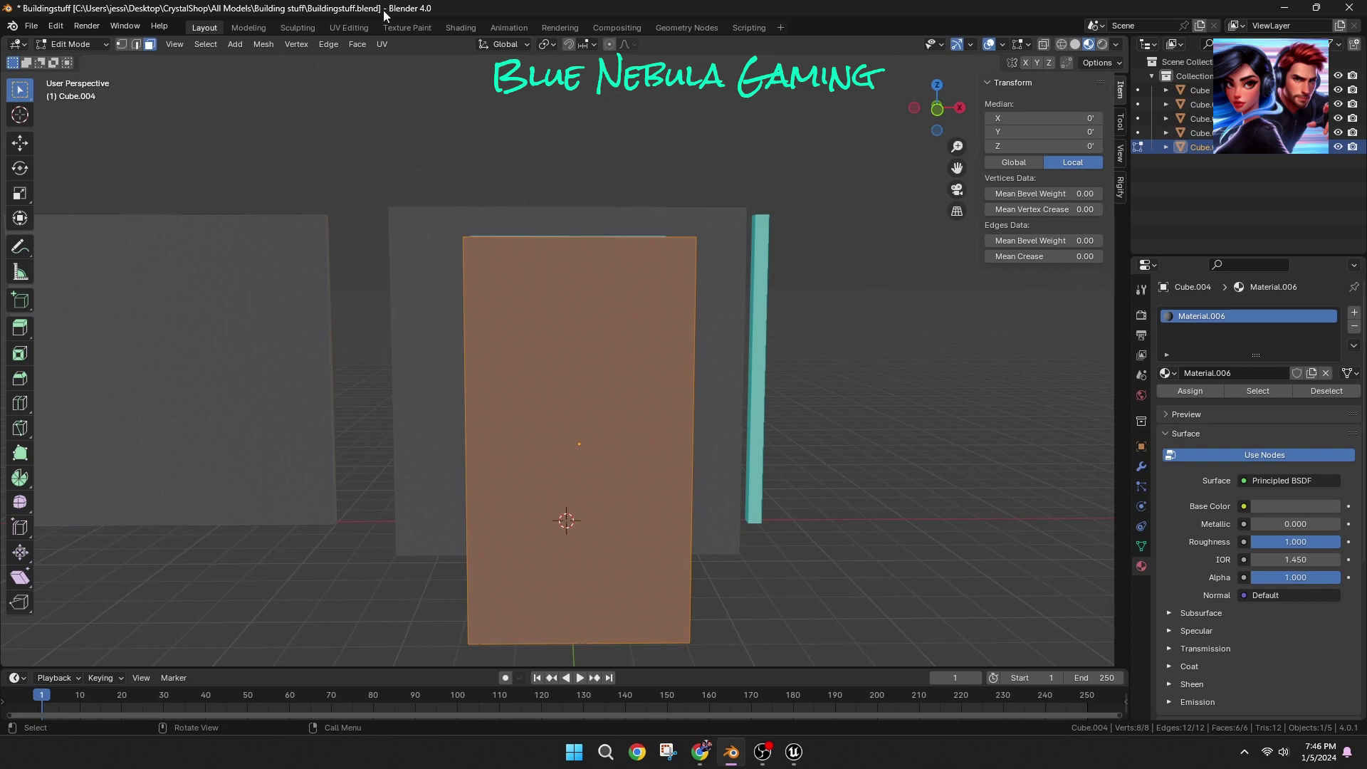
shift+middle_drag(569, 213, 579, 153)
click(937, 109)
key(ctrl+r)
drag(516, 98, 364, 109)
drag(604, 73, 726, 74)
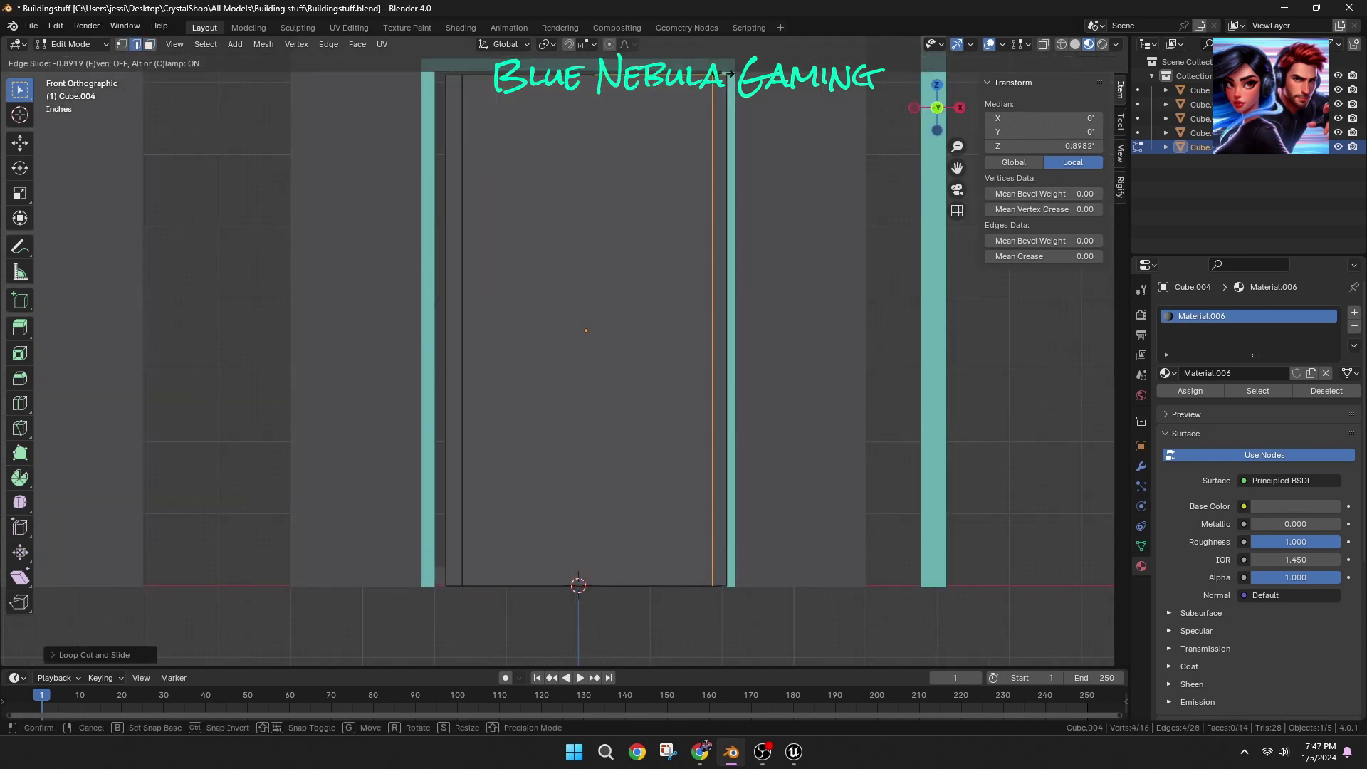
click(721, 74)
Step: Add horizontal loop cuts close to the door's top and bottom edges and deselect everything
key(ctrl+r)
click(440, 99)
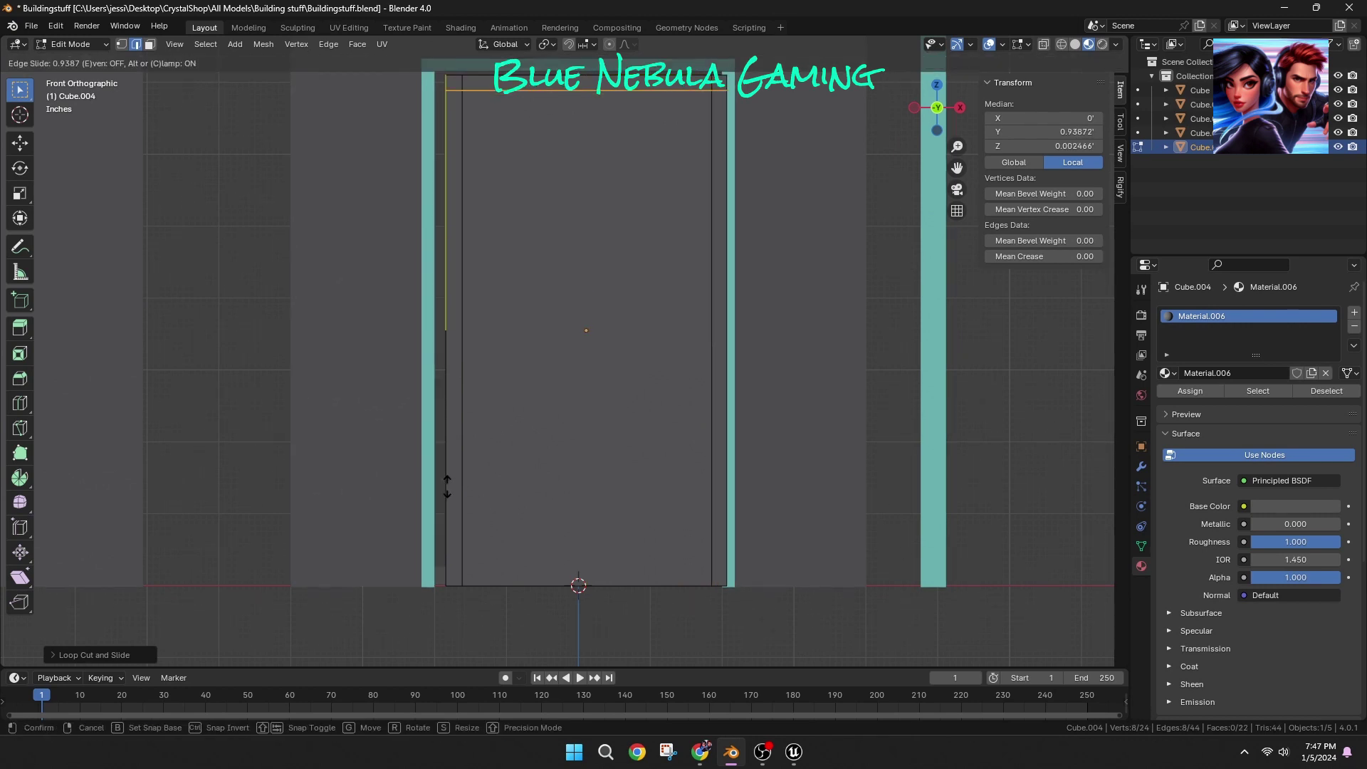
drag(447, 487, 473, 126)
click(470, 148)
key(alt+a)
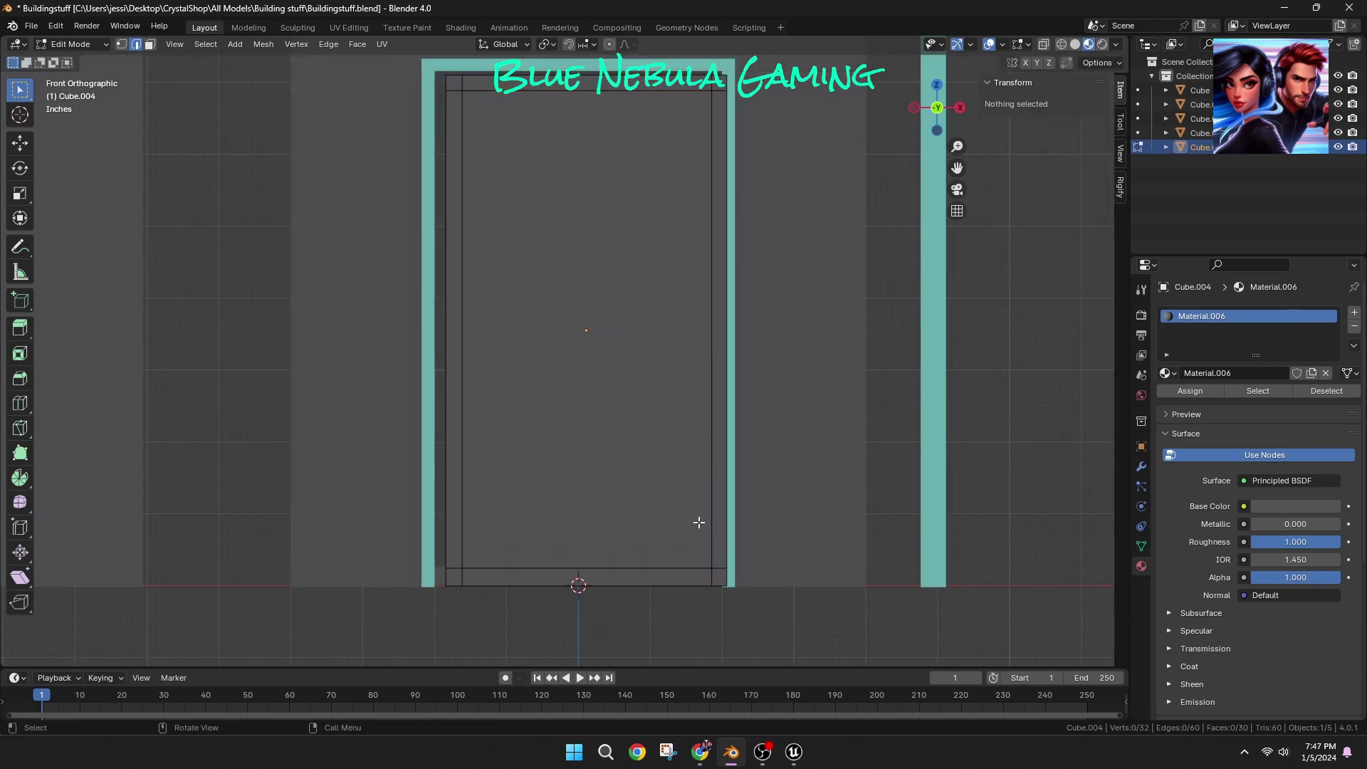
Step: Select the border faces around the door's front and extrude them slightly outward as a raised frame
key(3)
click(454, 575)
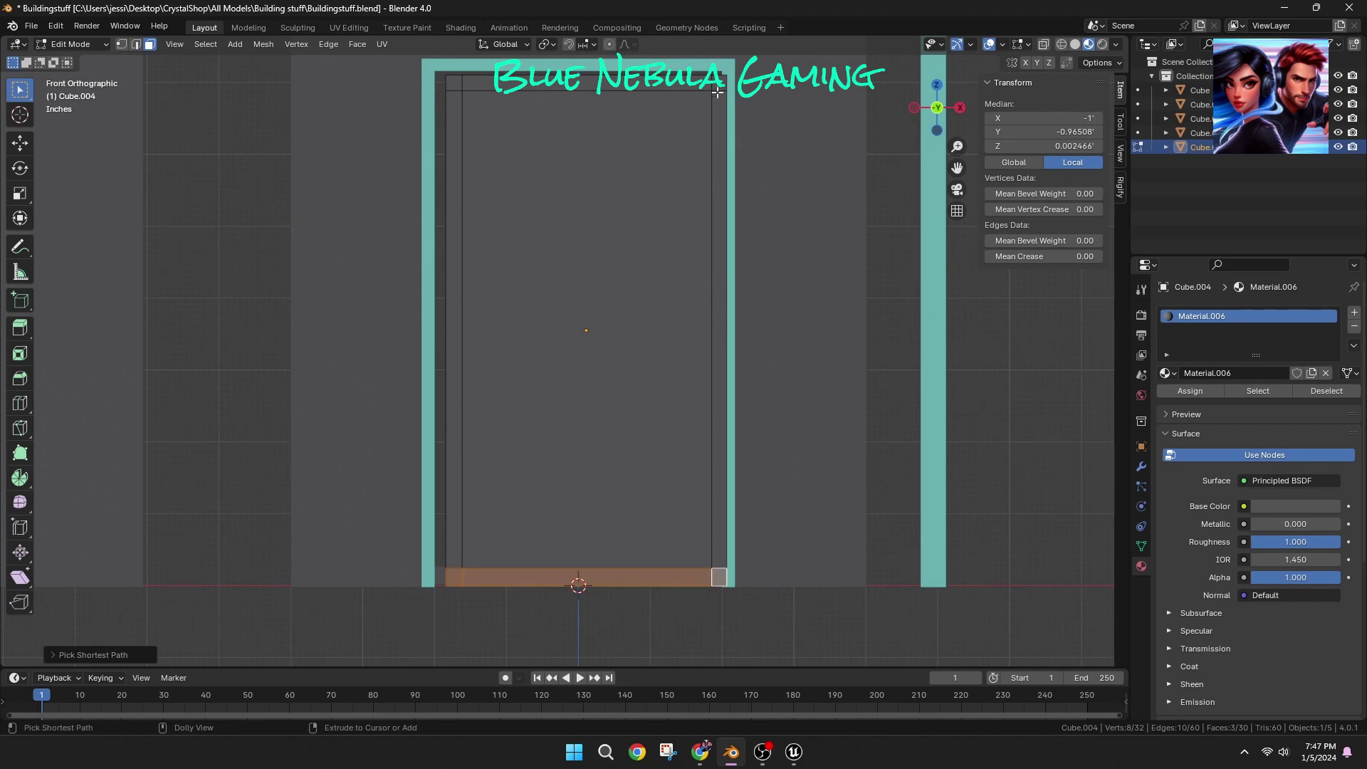
middle_drag(227, 400, 133, 299)
key(e)
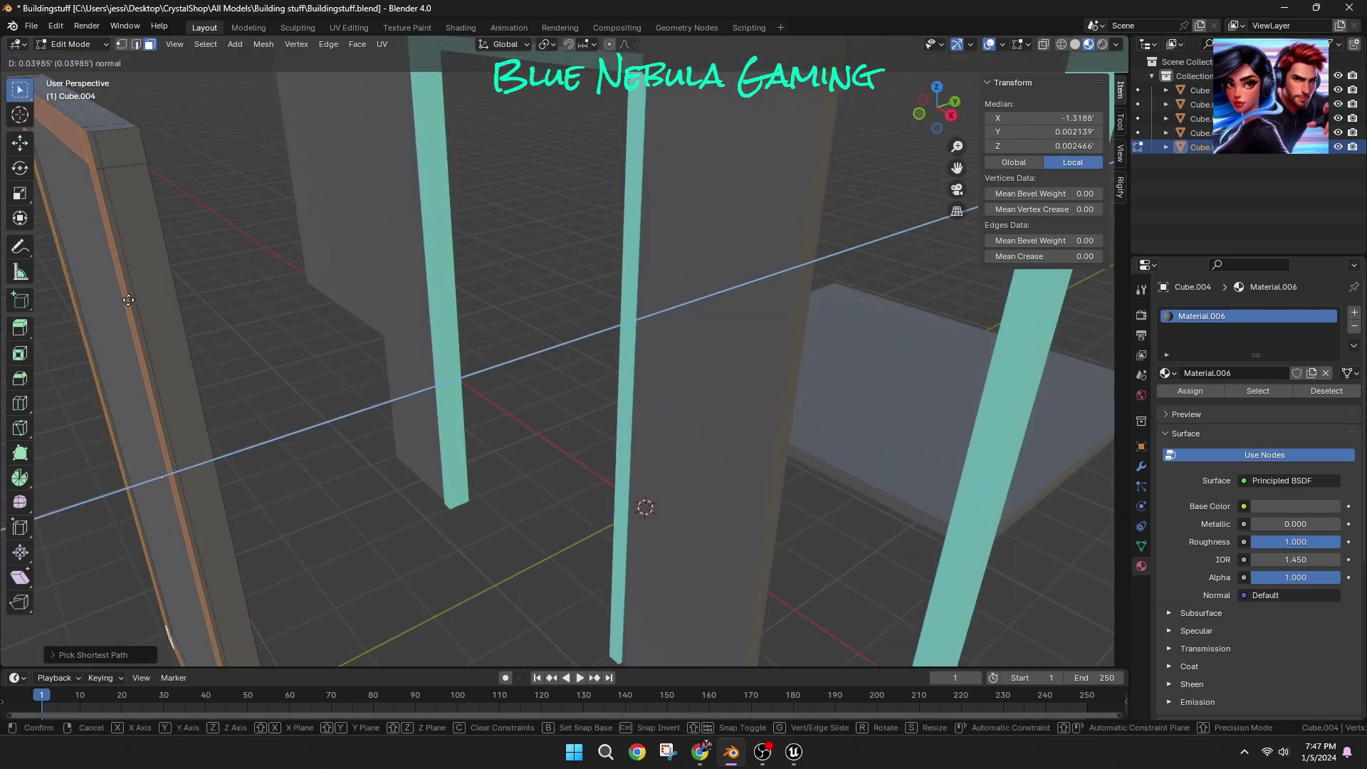
click(259, 370)
key(alt+a)
Step: Select only the border faces on the door's back and extrude them slightly outward as a matching frame
middle_drag(491, 249, 431, 225)
middle_drag(948, 170, 418, 247)
click(419, 129)
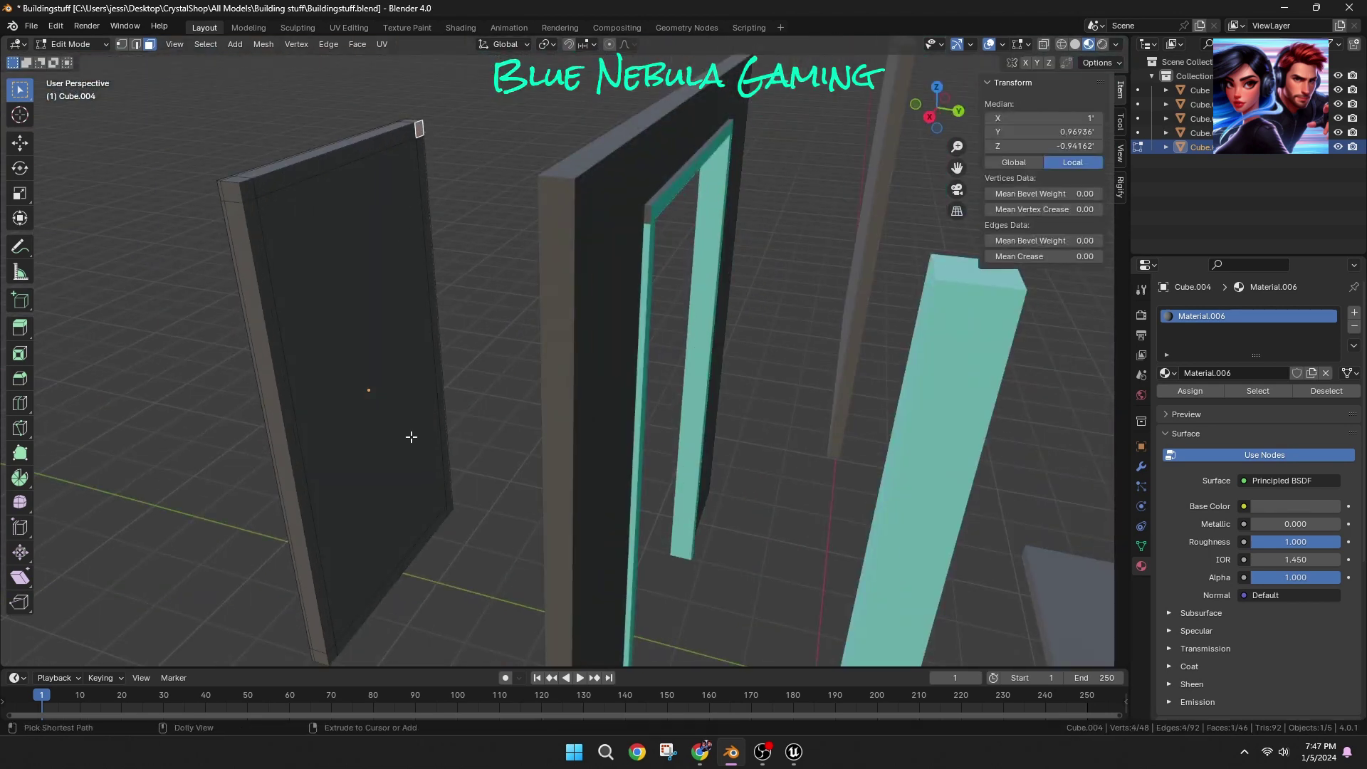
ctrl+shift+click(331, 653)
shift+click(352, 463)
middle_drag(352, 462, 392, 470)
key(e)
click(415, 450)
key(alt+a)
Step: Select the raised frame faces on the door's back and assign Material.003 to them in a new second slot
click(178, 193)
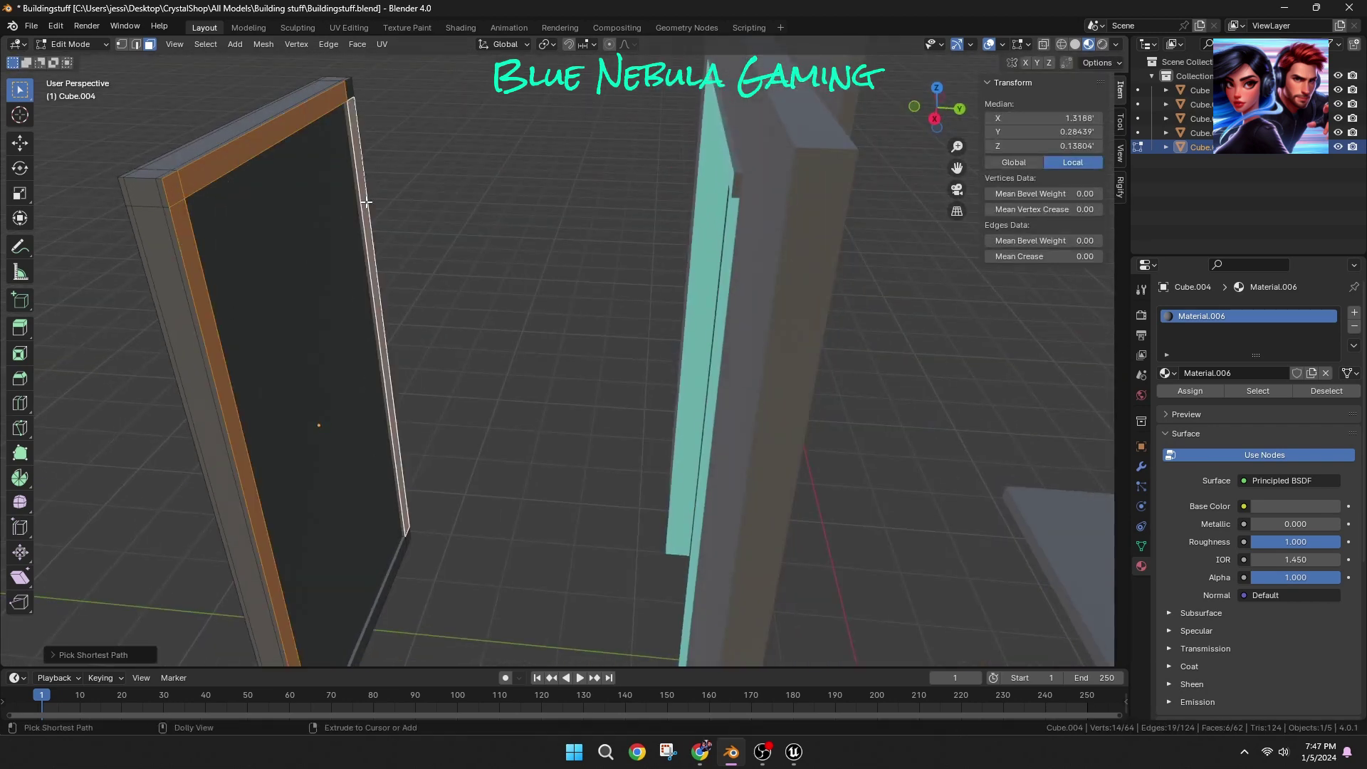
ctrl+click(408, 541)
middle_drag(408, 542, 837, 134)
ctrl+click(837, 134)
middle_drag(825, 182, 939, 429)
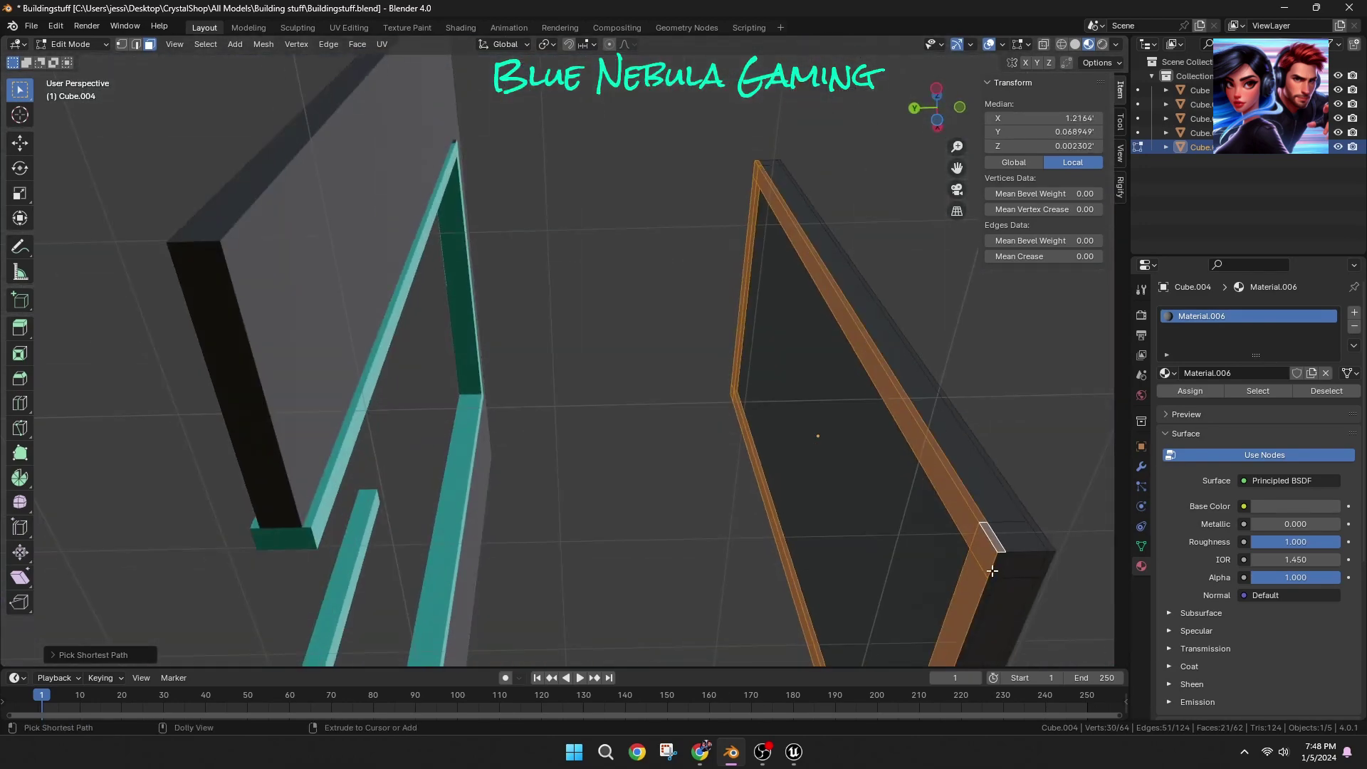
ctrl+click(993, 571)
middle_drag(993, 571, 997, 320)
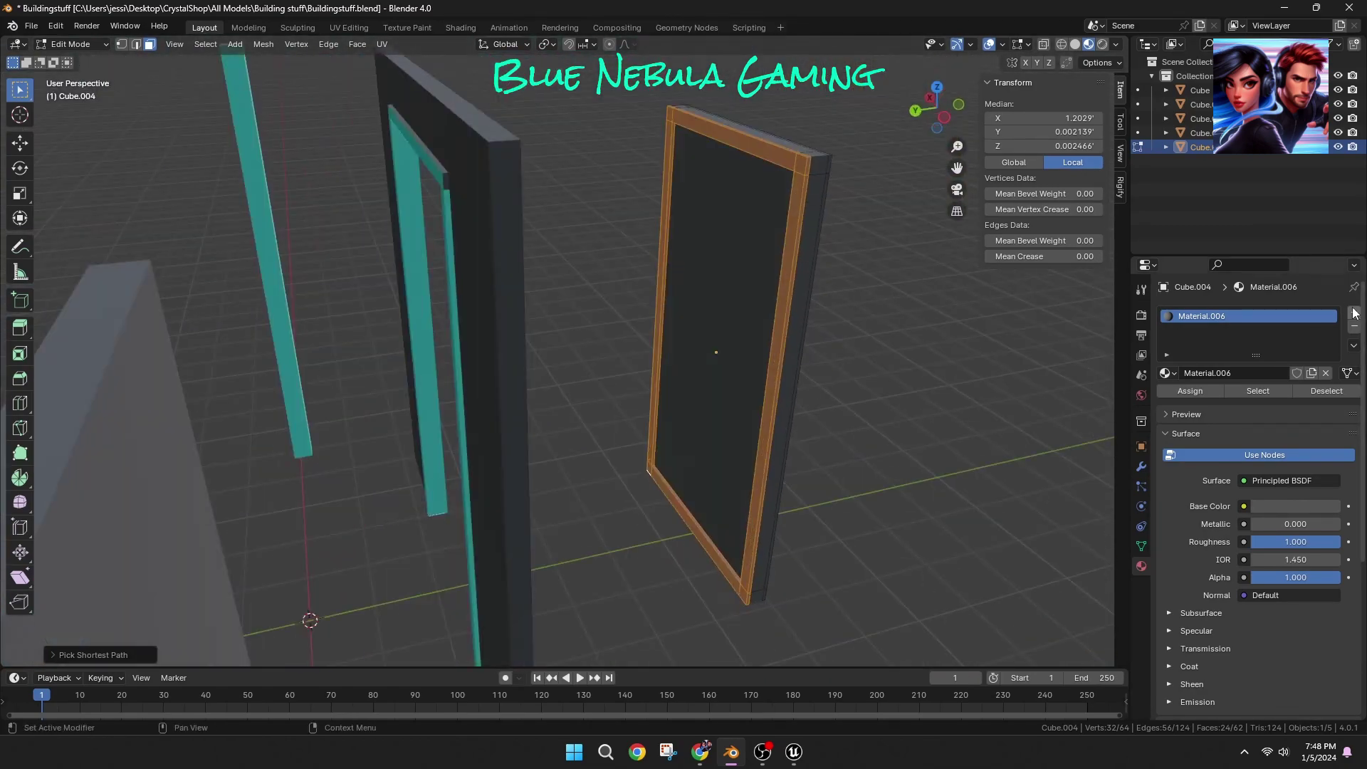
click(1353, 312)
click(1182, 417)
click(1166, 403)
click(1203, 484)
click(970, 395)
Step: Select the raised frame faces along the top and sides of the door's front
middle_drag(971, 394, 792, 402)
scroll(604, 263, up, 3)
middle_drag(592, 275, 592, 292)
ctrl+click(591, 247)
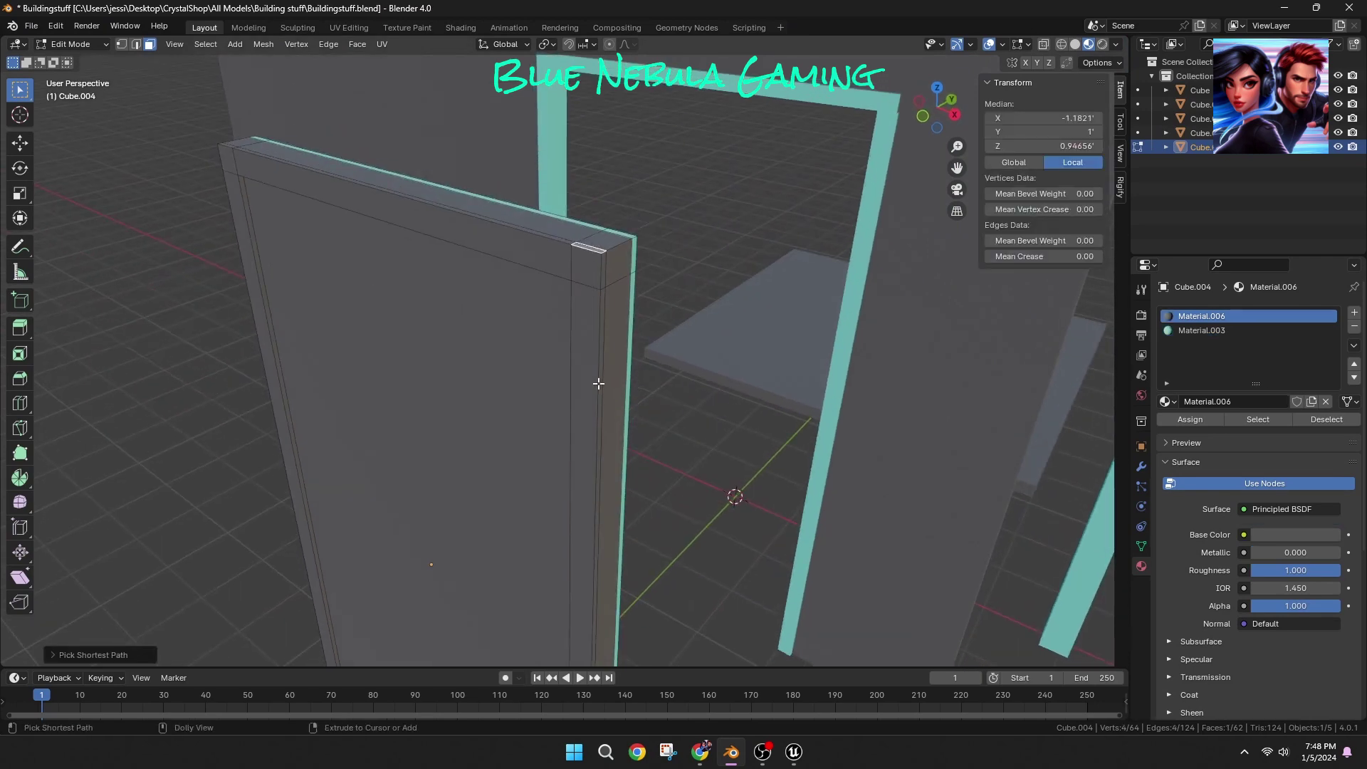
ctrl+click(599, 384)
middle_drag(527, 263, 579, 281)
ctrl+click(563, 226)
ctrl+click(287, 181)
middle_drag(313, 299, 343, 128)
ctrl+click(381, 447)
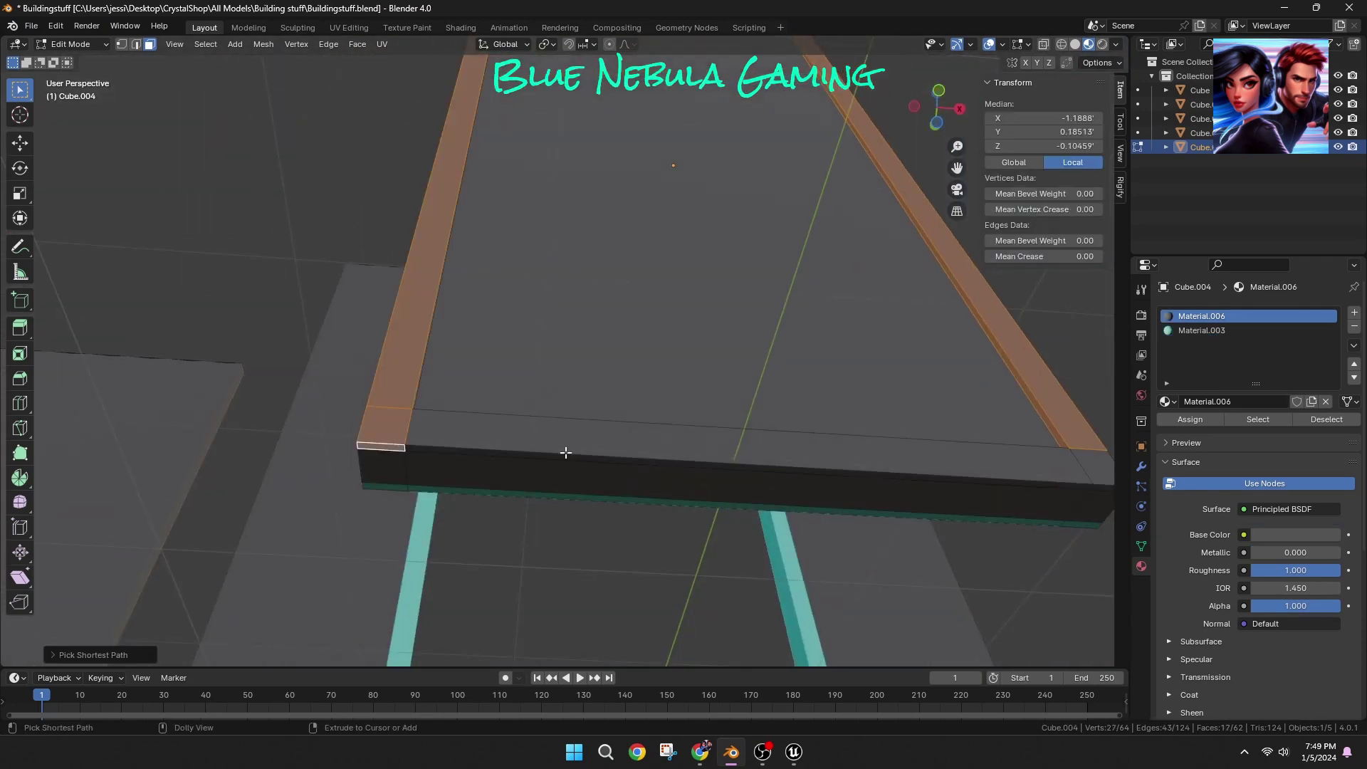
Step: Add the bottom frame faces to the selection and assign Material.003 to the door's front frame
ctrl+click(1093, 482)
scroll(1074, 454, down, 2)
middle_drag(1074, 454, 674, 549)
scroll(674, 549, up, 2)
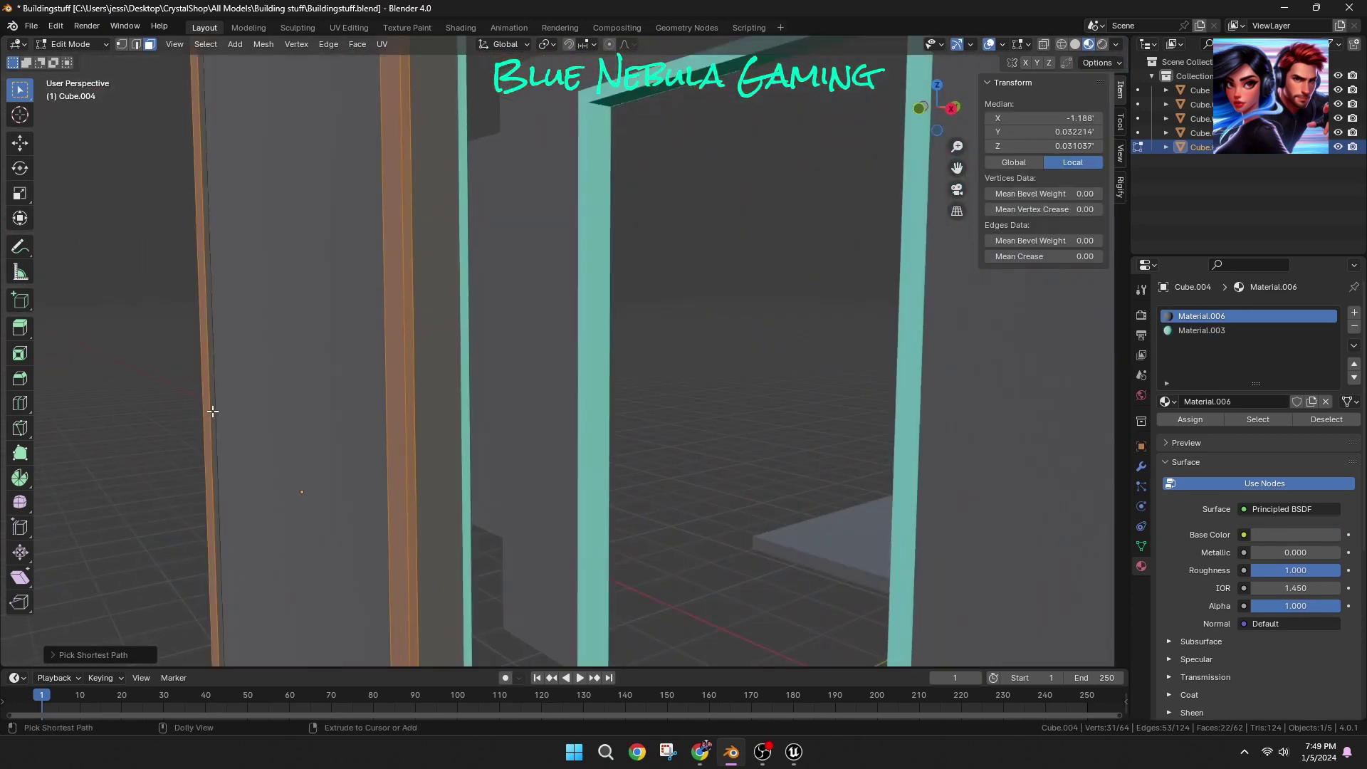
ctrl+click(212, 410)
middle_drag(269, 424, 360, 403)
scroll(312, 382, down, 2)
click(1201, 331)
click(1189, 419)
click(971, 479)
middle_drag(970, 479, 874, 533)
scroll(925, 522, up, 2)
scroll(925, 522, down, 3)
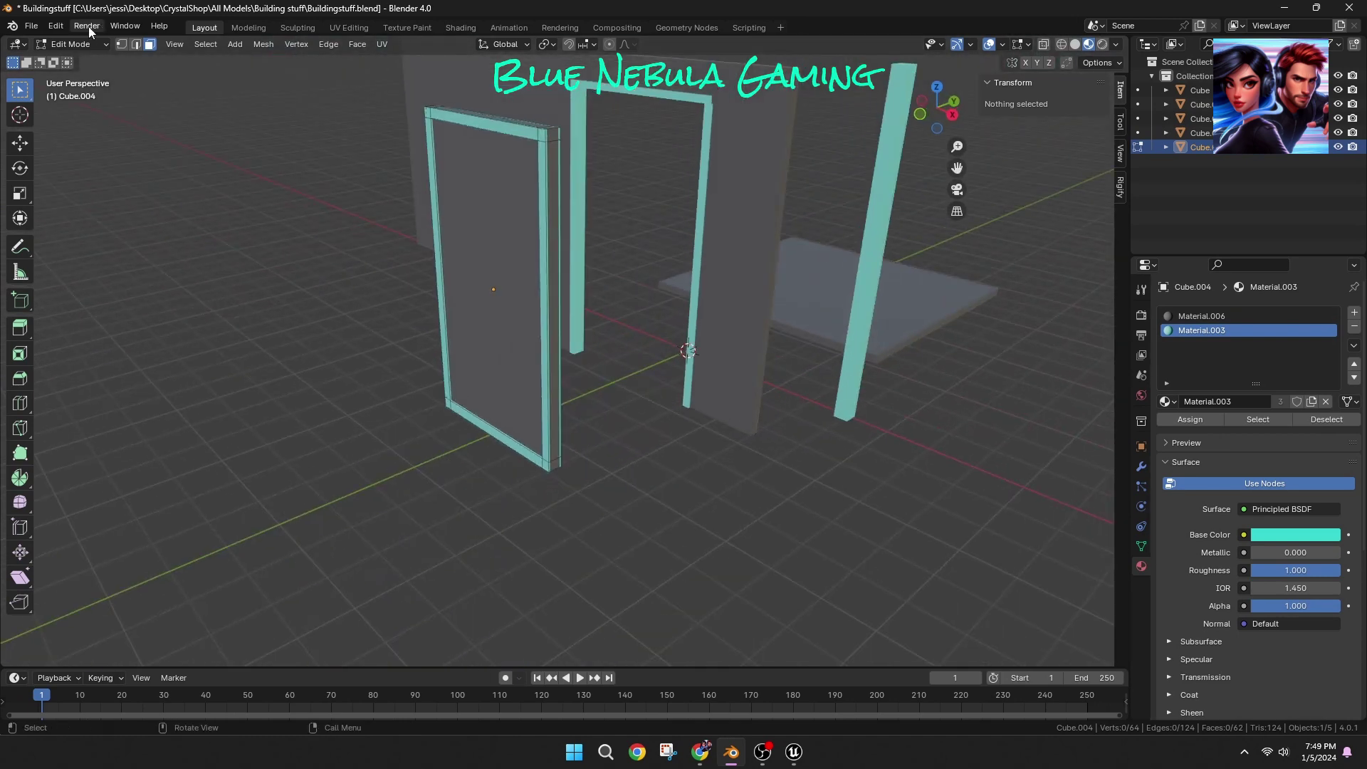
Step: Try adding a 7-vertex cylinder inside the door mesh, and undo it together with the door's Material.003 assignments
click(235, 44)
click(287, 133)
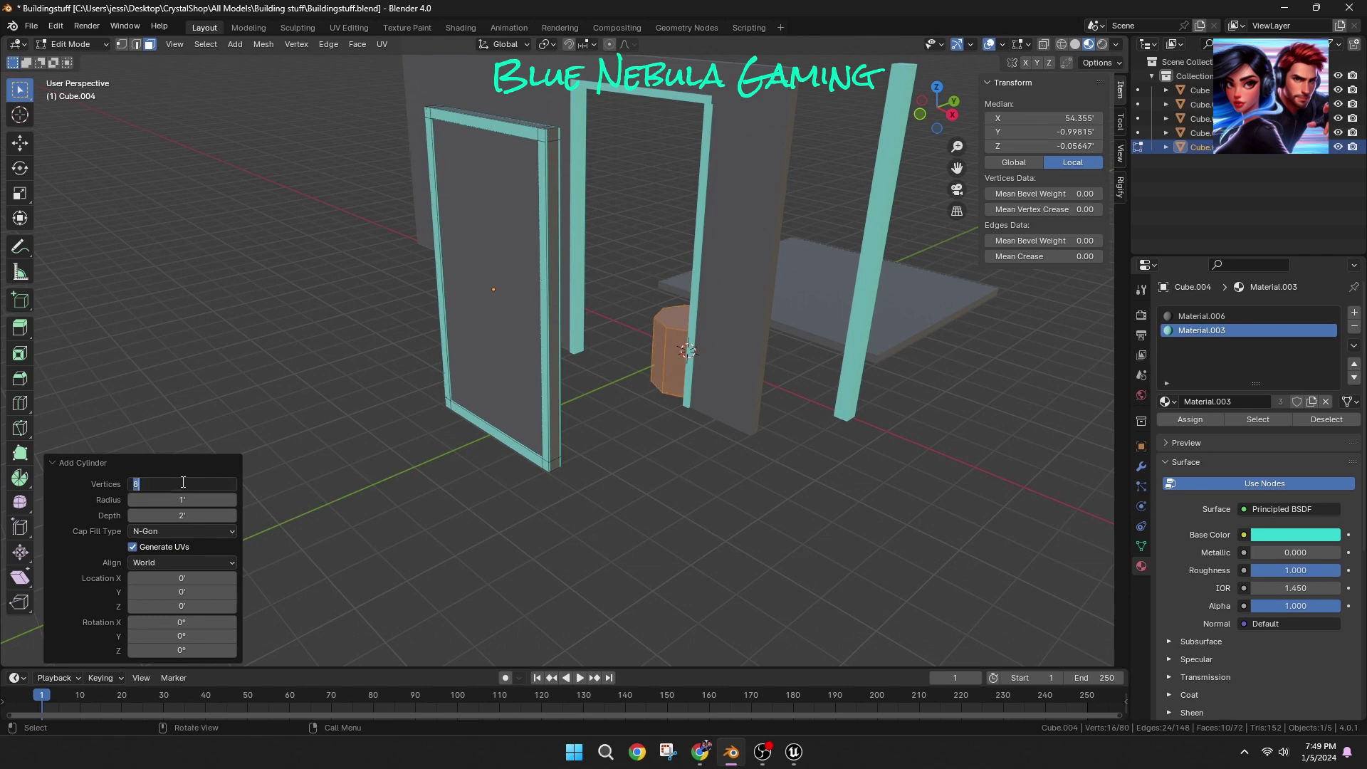
text(7)
key(Return)
middle_drag(285, 399, 330, 361)
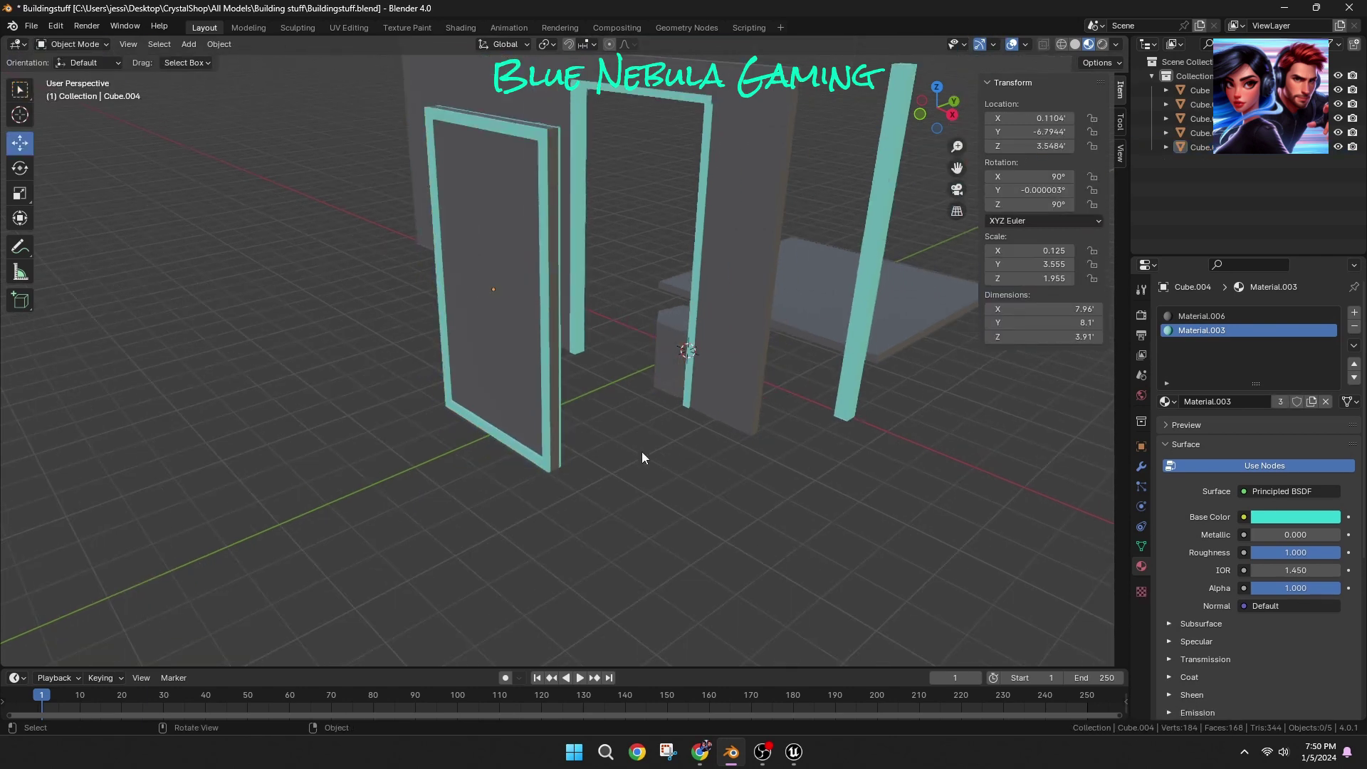
key(ctrl+z)
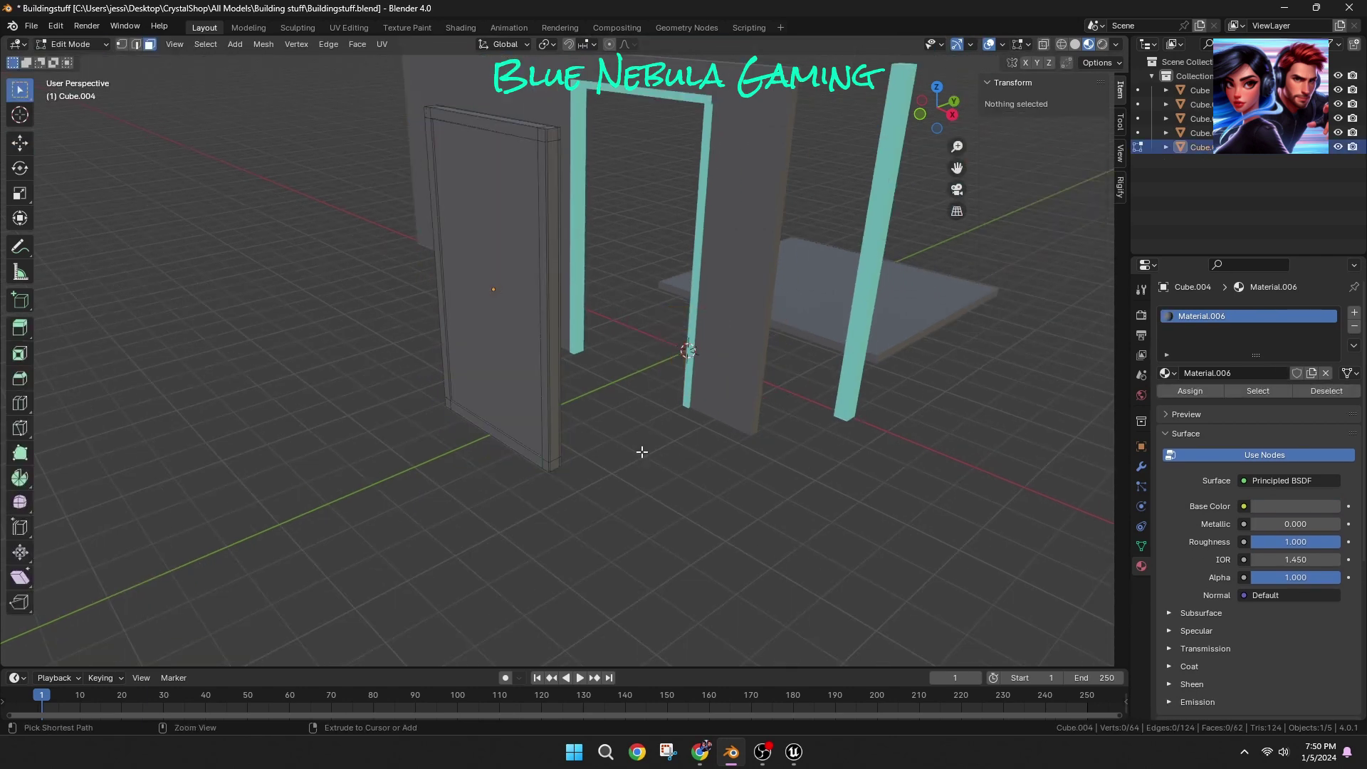
Step: Select the raised frame faces and the surrounding edge faces of the door, leaving out both large centre panels
middle_drag(249, 260, 235, 213)
scroll(293, 391, up, 2)
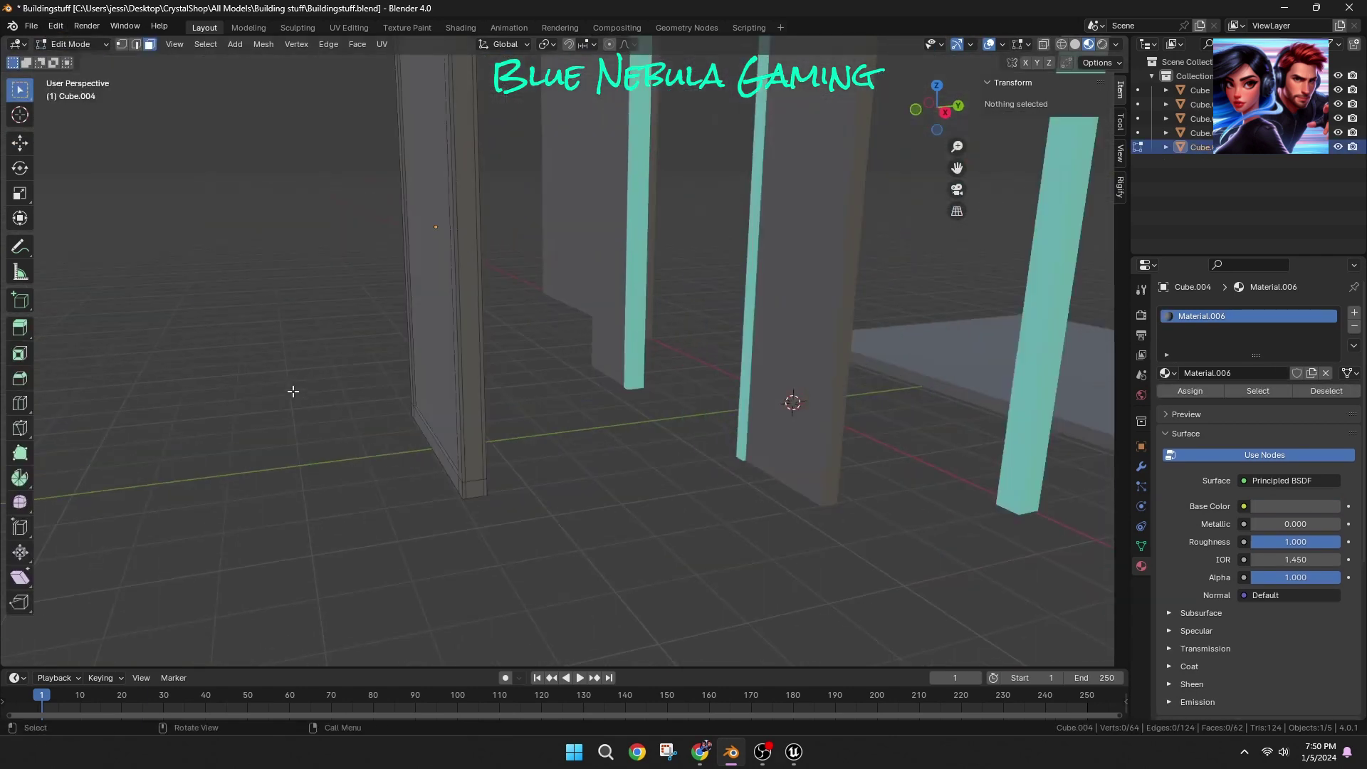
middle_drag(293, 391, 337, 188)
shift+click(337, 188)
ctrl+shift+click(738, 233)
ctrl+shift+click(738, 205)
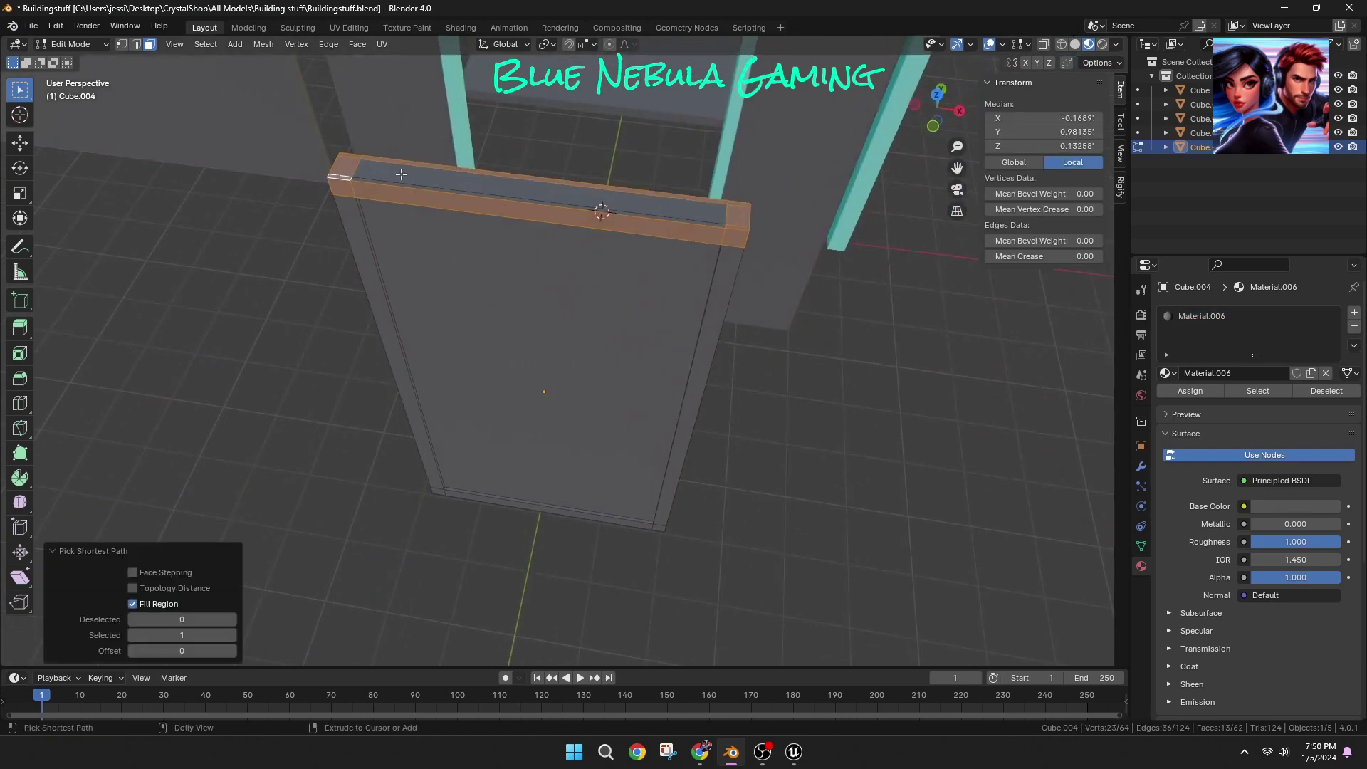
ctrl+shift+click(402, 173)
ctrl+shift+click(526, 272)
middle_drag(526, 272, 626, 313)
shift+click(543, 124)
middle_drag(543, 123, 656, 142)
ctrl+shift+click(418, 156)
shift+click(423, 205)
shift+click(415, 147)
middle_drag(643, 202, 651, 135)
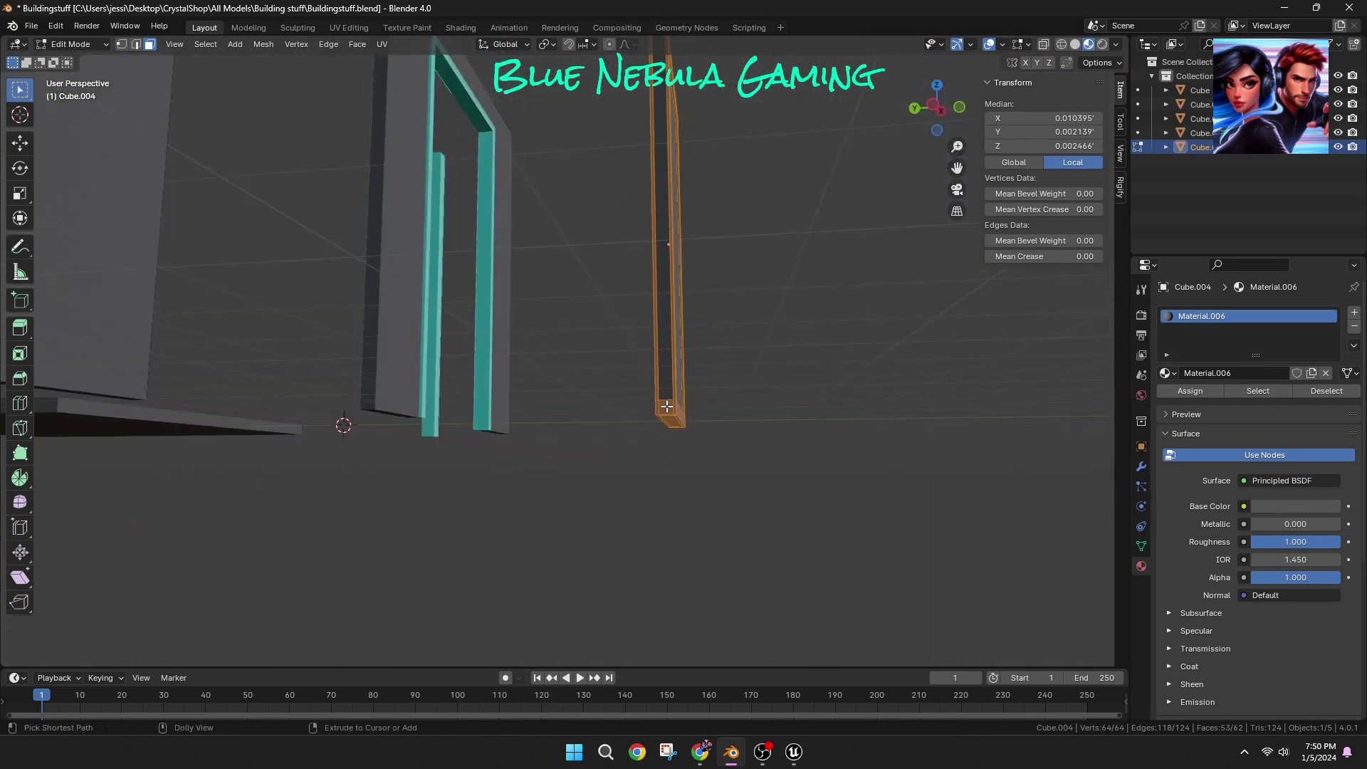
Step: Add the remaining faces at the door's bottom to the selection and assign Material.003 in a new second material slot
shift+click(666, 405)
middle_drag(666, 405, 446, 383)
ctrl+shift+click(452, 393)
ctrl+shift+click(455, 438)
middle_drag(455, 438, 569, 498)
click(1353, 313)
click(1189, 419)
click(1168, 400)
click(1206, 463)
click(787, 449)
middle_drag(788, 448, 556, 422)
middle_drag(249, 302, 390, 353)
scroll(389, 353, down, 1)
Step: Return to object mode and add a 7-vertex cylinder as a separate object
key(Tab)
key(alt+a)
click(188, 44)
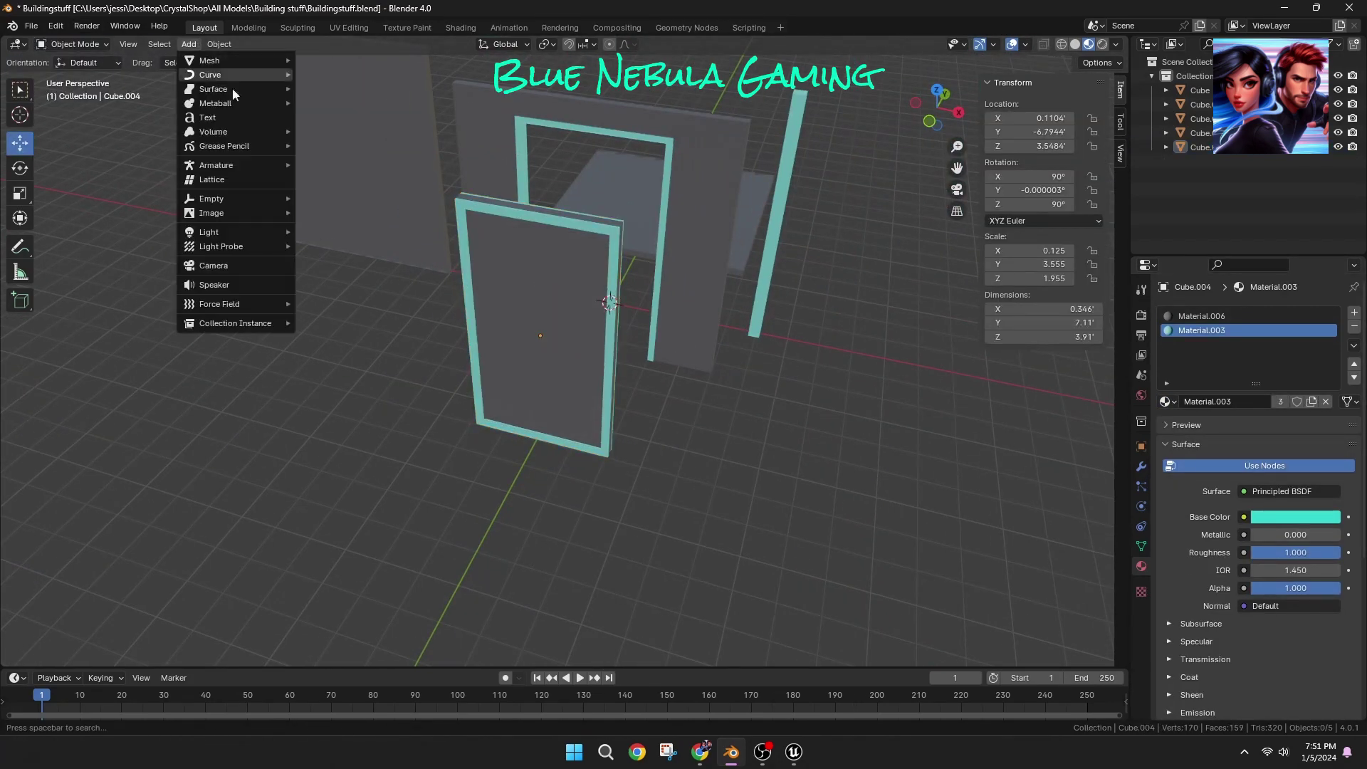
click(190, 44)
mouse_move(271, 61)
click(361, 131)
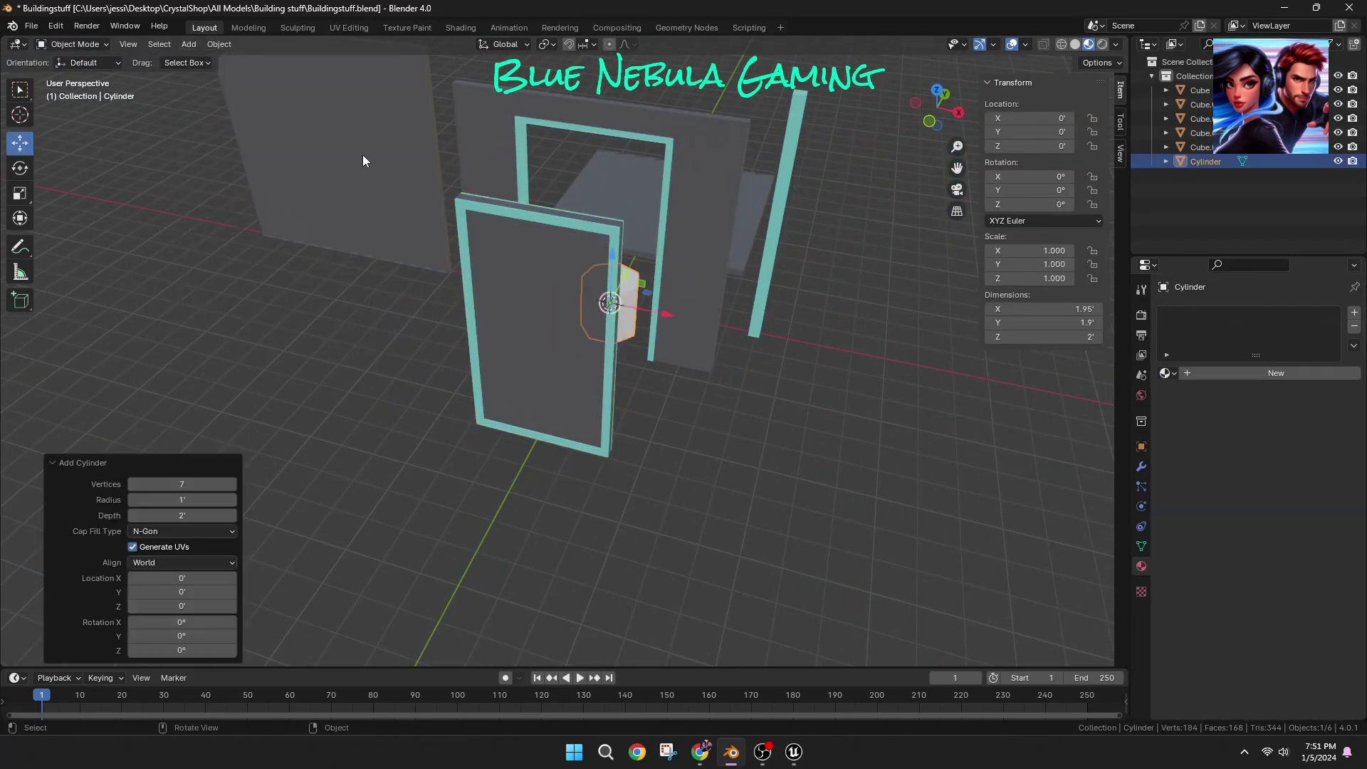
Step: Move the cylinder along Y to about -9.03', in front of the door
middle_drag(626, 270, 570, 270)
scroll(570, 271, up, 1)
drag(748, 283, 420, 427)
scroll(420, 427, up, 2)
middle_drag(420, 427, 620, 463)
Step: Scale the cylinder down uniformly to about 0.118 and stretch its Z scale to about 0.237
key(s)
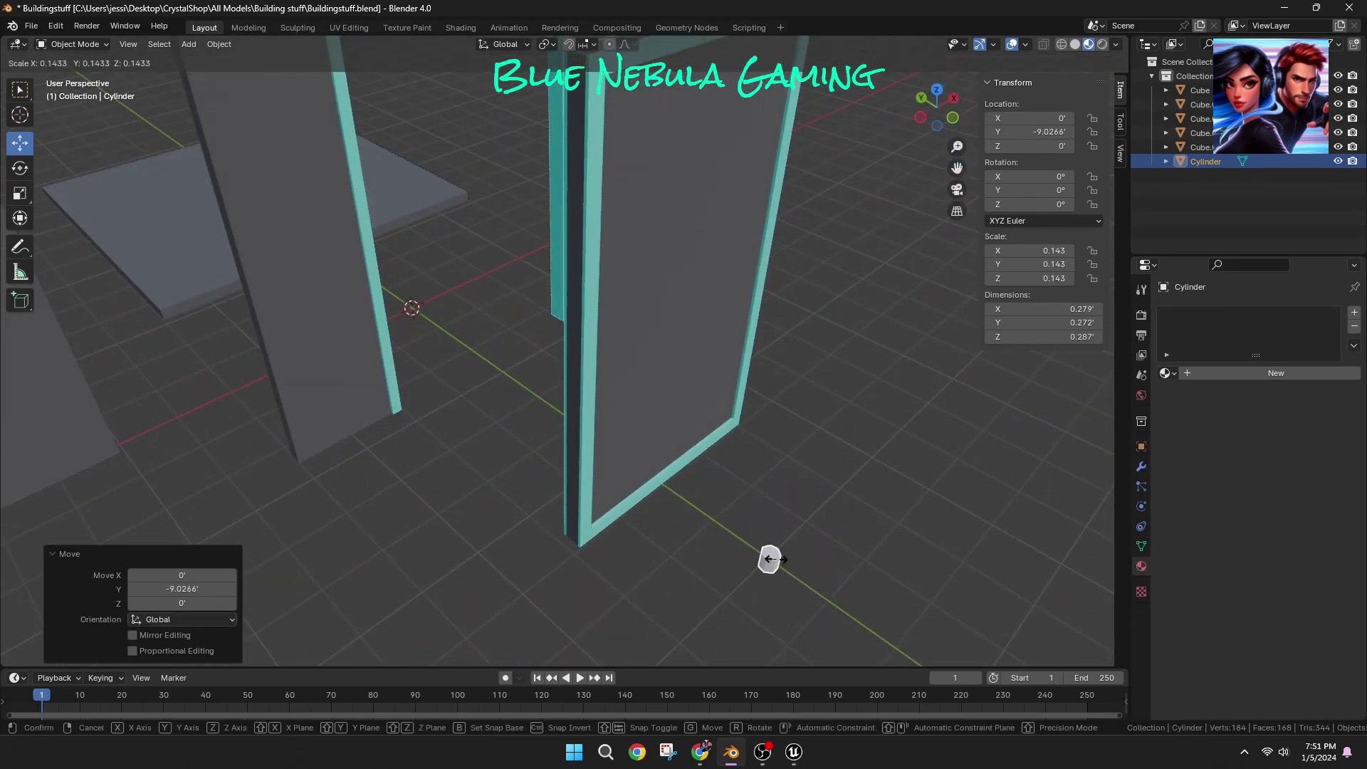
click(771, 558)
middle_drag(771, 559, 648, 509)
shift+middle_drag(574, 450, 702, 318)
scroll(702, 318, up, 2)
key(s)
click(583, 423)
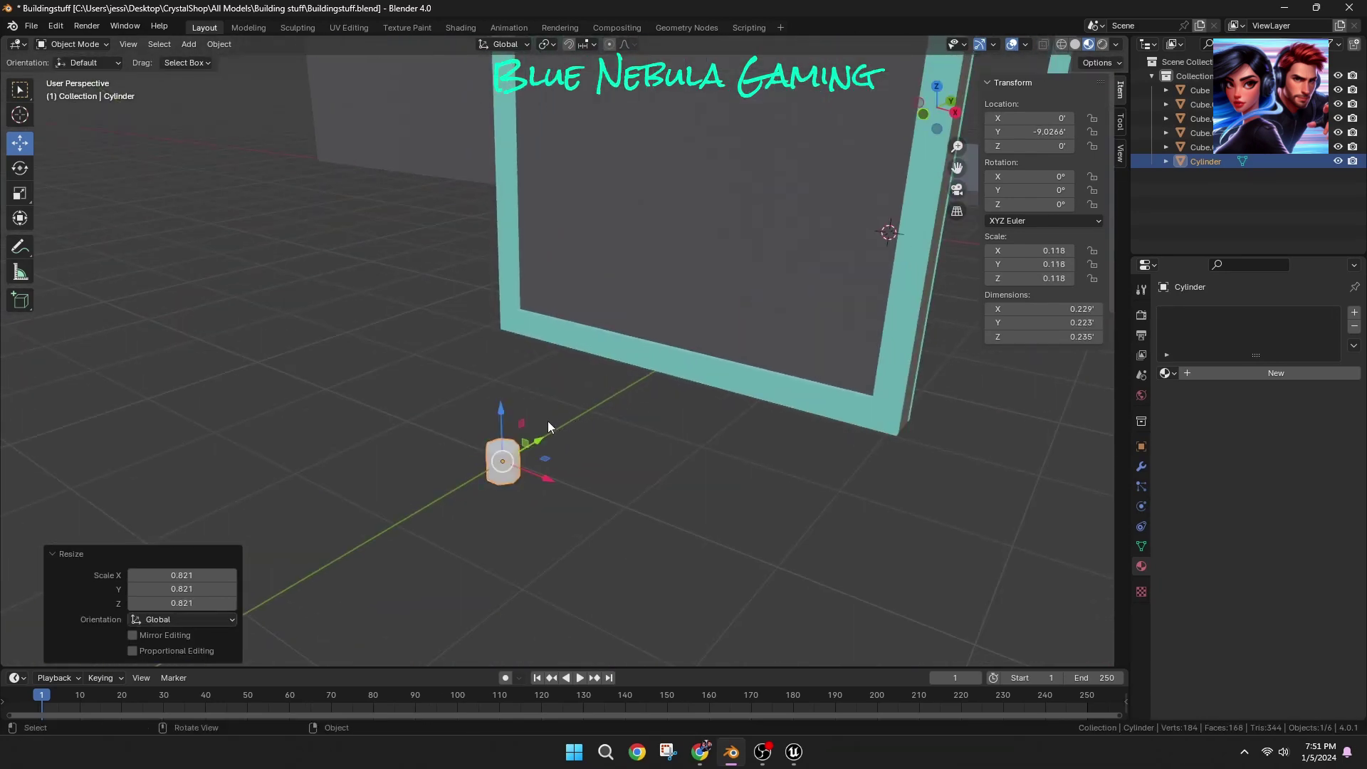
drag(503, 413, 503, 379)
scroll(428, 398, up, 2)
Step: Extrude the cylinder's top face upward and shrink it to a pointed tip, undoing the last adjustment
key(Tab)
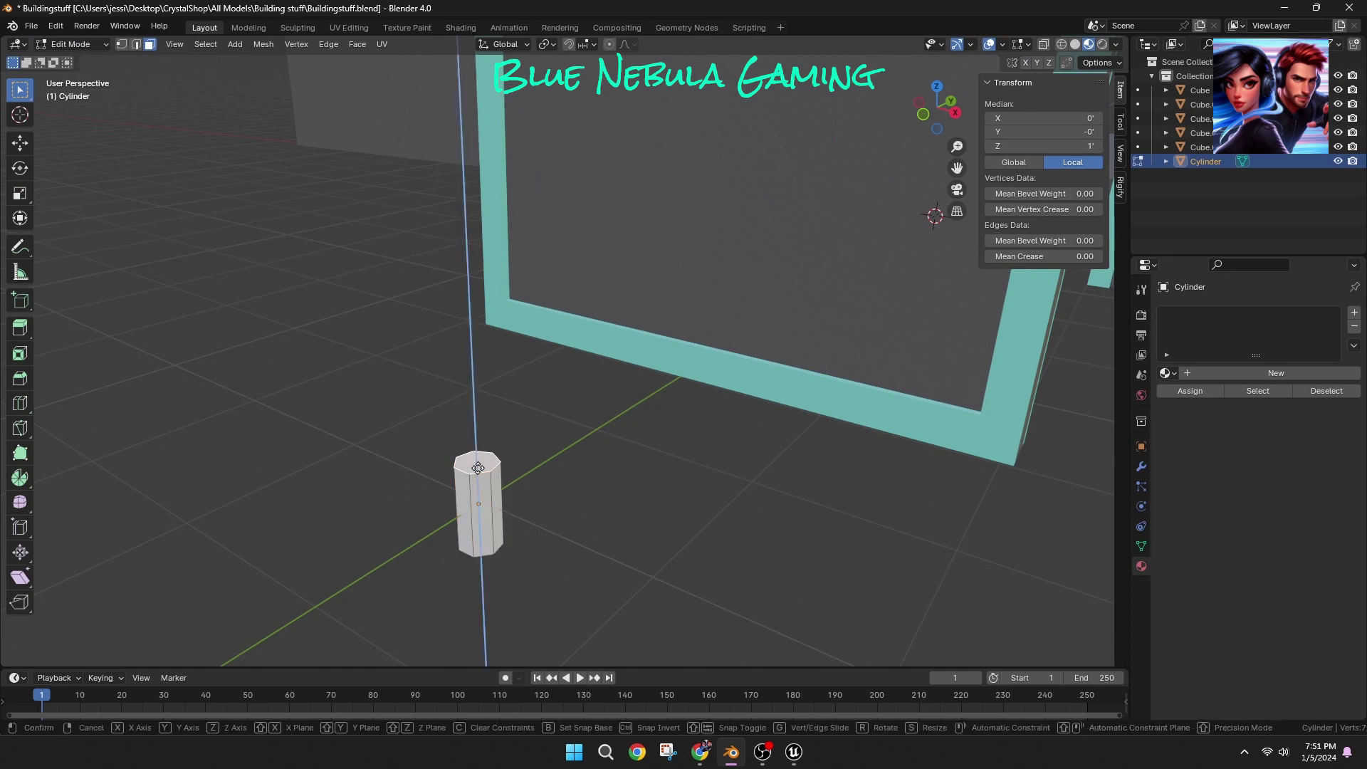
click(476, 437)
scroll(475, 438, up, 8)
key(s)
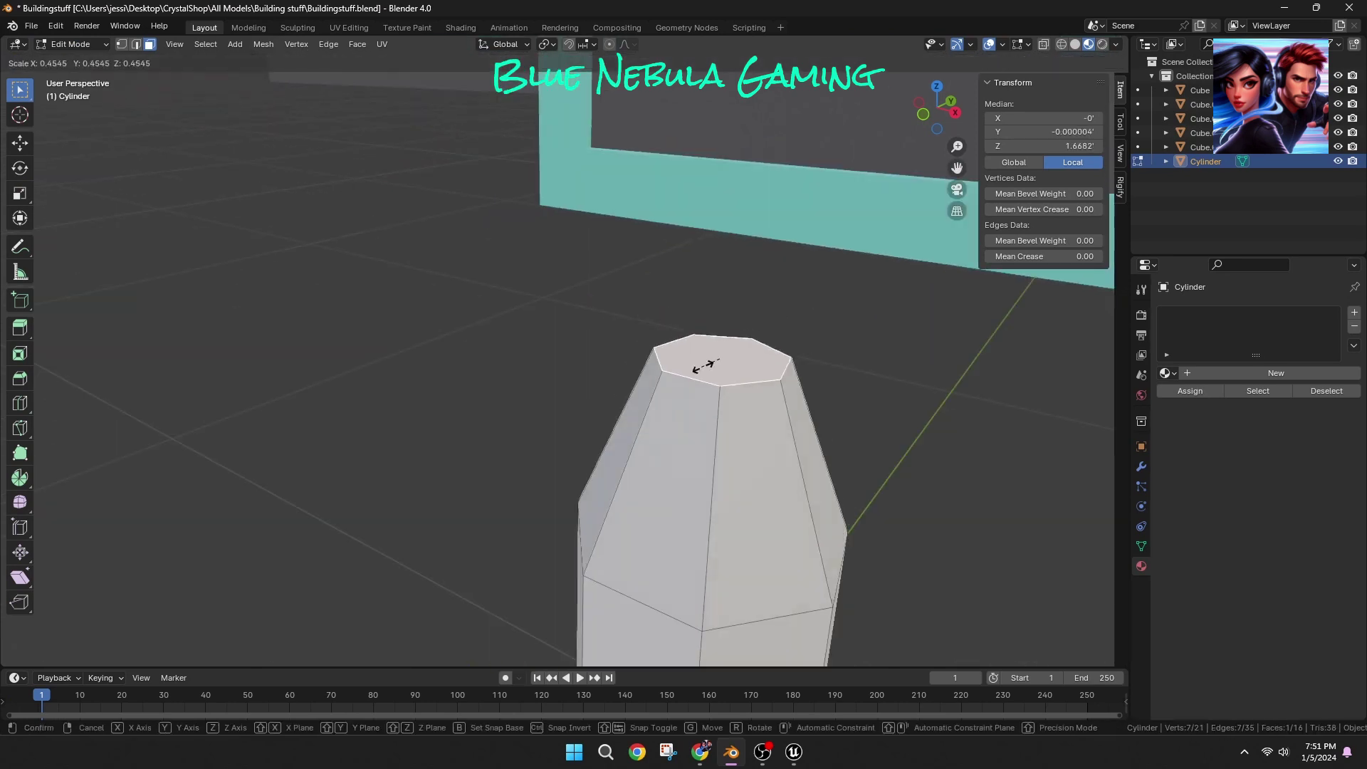
click(721, 358)
click(640, 370)
scroll(541, 391, down, 12)
middle_drag(510, 399, 553, 353)
scroll(553, 285, up, 3)
click(554, 219)
middle_drag(554, 218, 537, 237)
drag(521, 225, 524, 244)
middle_drag(626, 257, 531, 348)
scroll(531, 347, down, 5)
key(ctrl+z)
Step: Return to object mode and raise the pointed cylinder along Z to about 3.705'
click(72, 44)
click(72, 60)
click(21, 142)
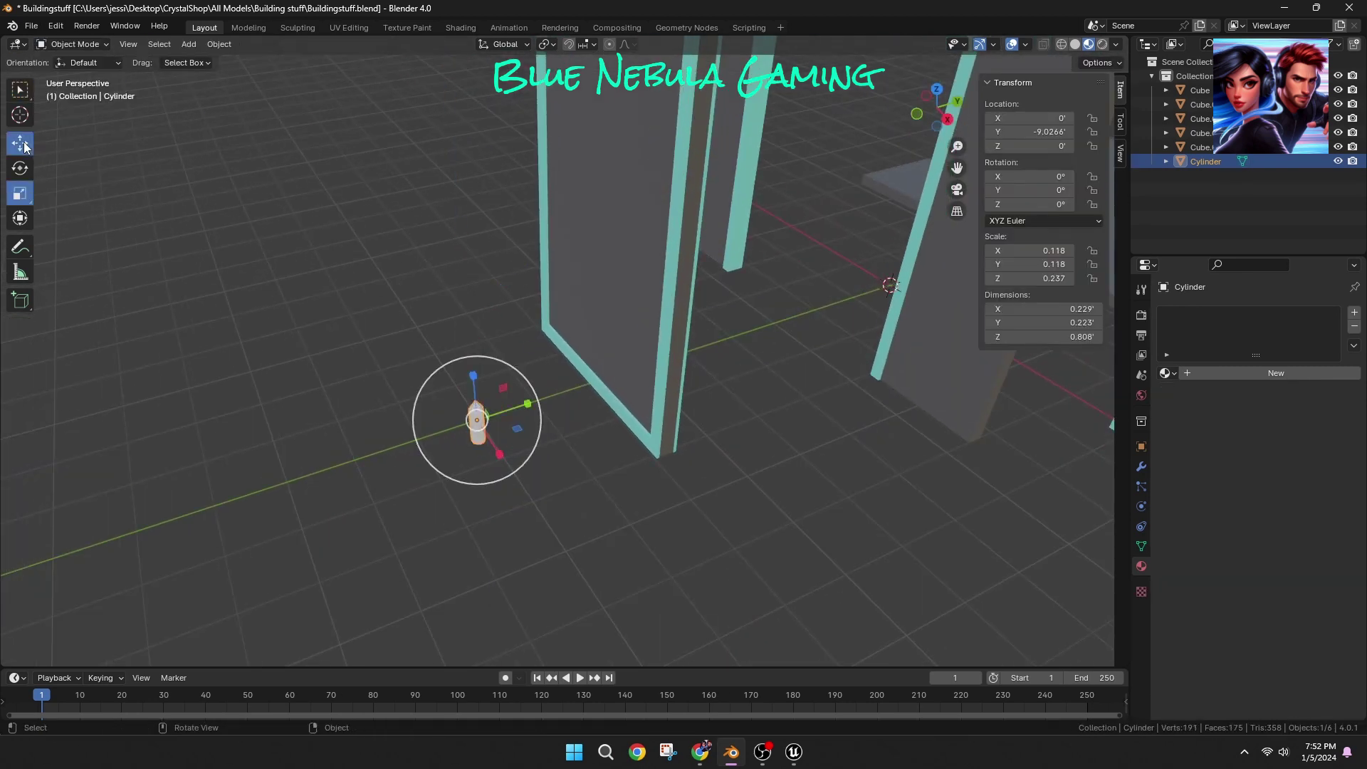
drag(473, 374, 467, 229)
middle_drag(506, 239, 599, 254)
Step: Move the pointed cylinder along X to about 1.63', over the door frame's side strip, as a handle
click(937, 109)
drag(956, 168, 919, 399)
scroll(957, 168, up, 3)
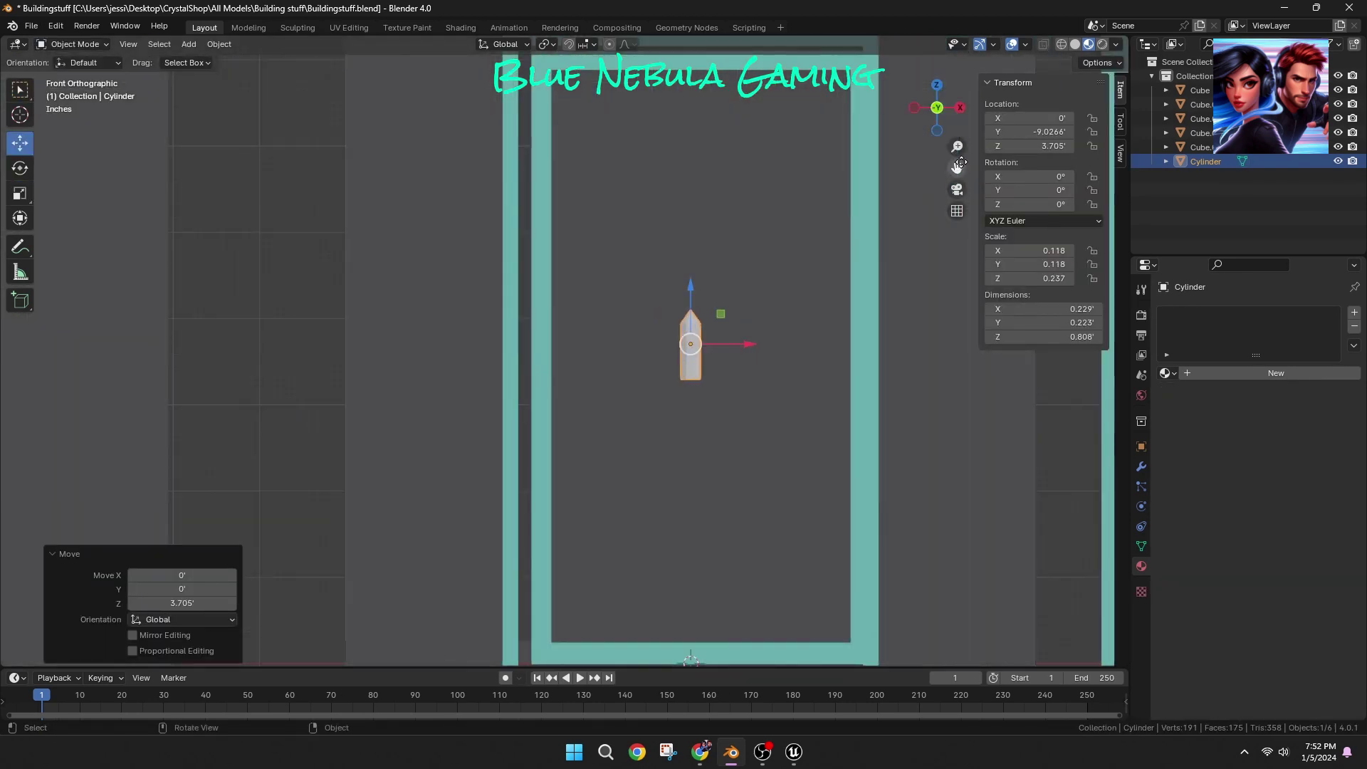
drag(957, 168, 874, 181)
drag(649, 359, 790, 362)
scroll(805, 369, down, 1)
middle_drag(805, 368, 781, 417)
scroll(780, 417, down, 3)
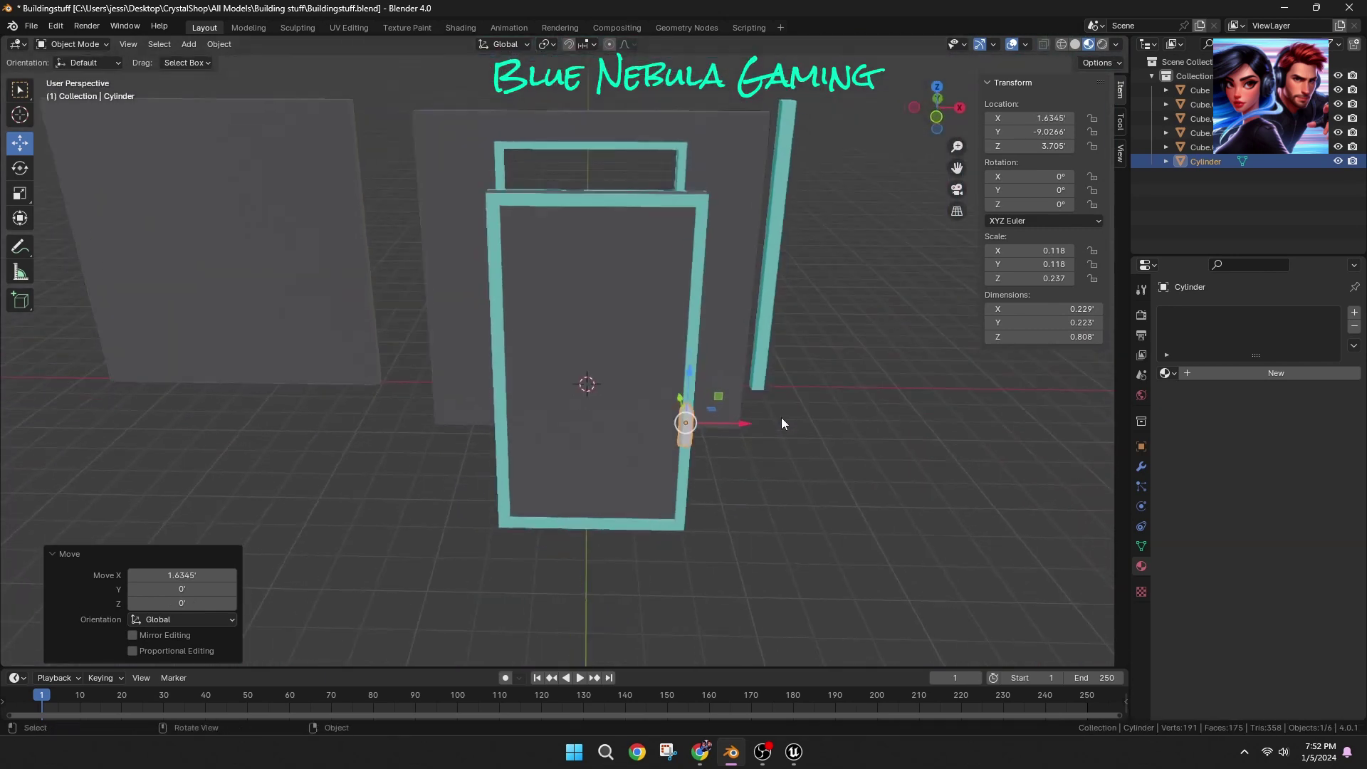
Step: Move the doorway wall along X by about -10', away from the door
click(730, 328)
drag(637, 287, 235, 283)
click(937, 100)
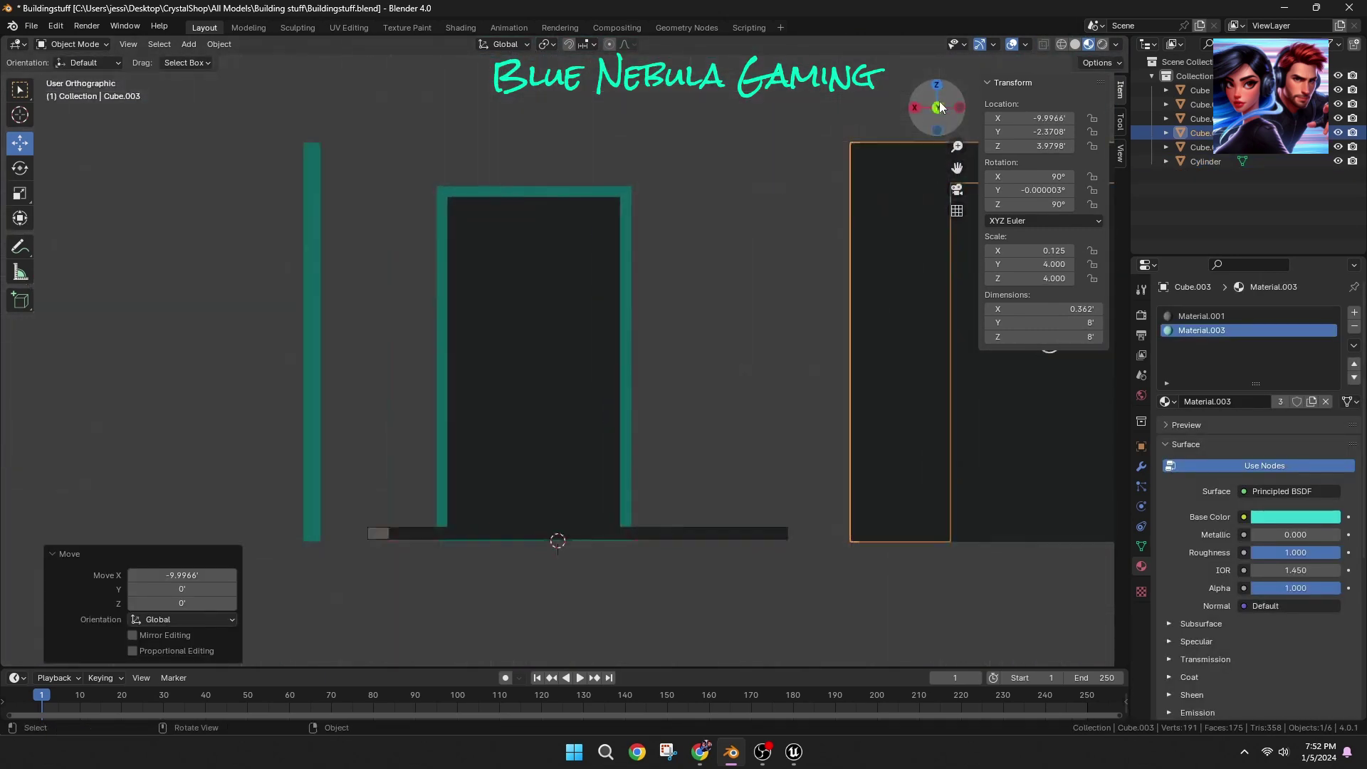
Step: Spread the building pieces apart so the door with its handle stands clear of the floor slab
click(938, 101)
scroll(823, 314, up, 4)
scroll(823, 314, down, 2)
middle_drag(836, 340, 779, 392)
click(559, 550)
drag(590, 524, 680, 430)
middle_drag(712, 456, 619, 411)
drag(480, 392, 518, 389)
middle_drag(235, 356, 313, 399)
Step: Add a low-vertex cylinder and scale it down to about 0.2' across
scroll(369, 428, down, 3)
click(188, 44)
mouse_move(208, 60)
click(380, 127)
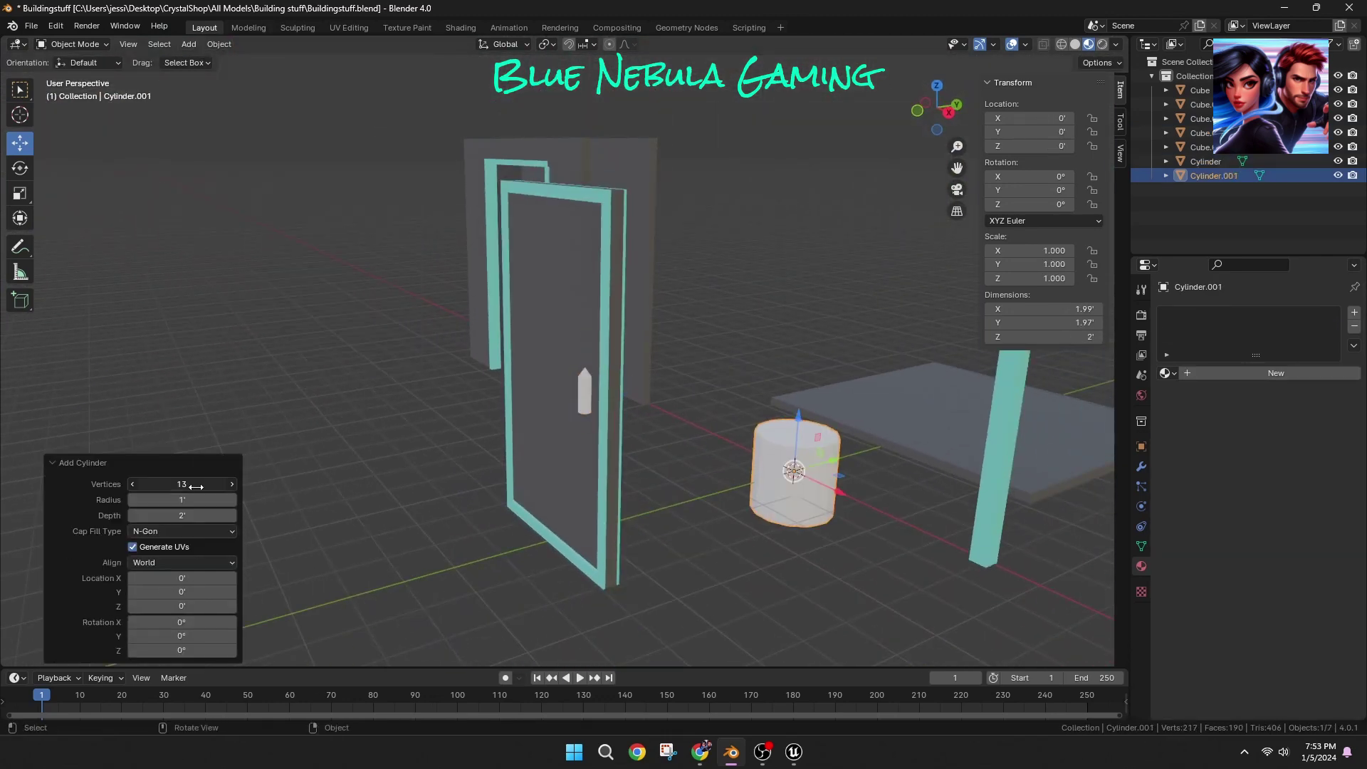
click(752, 532)
click(765, 514)
key(s)
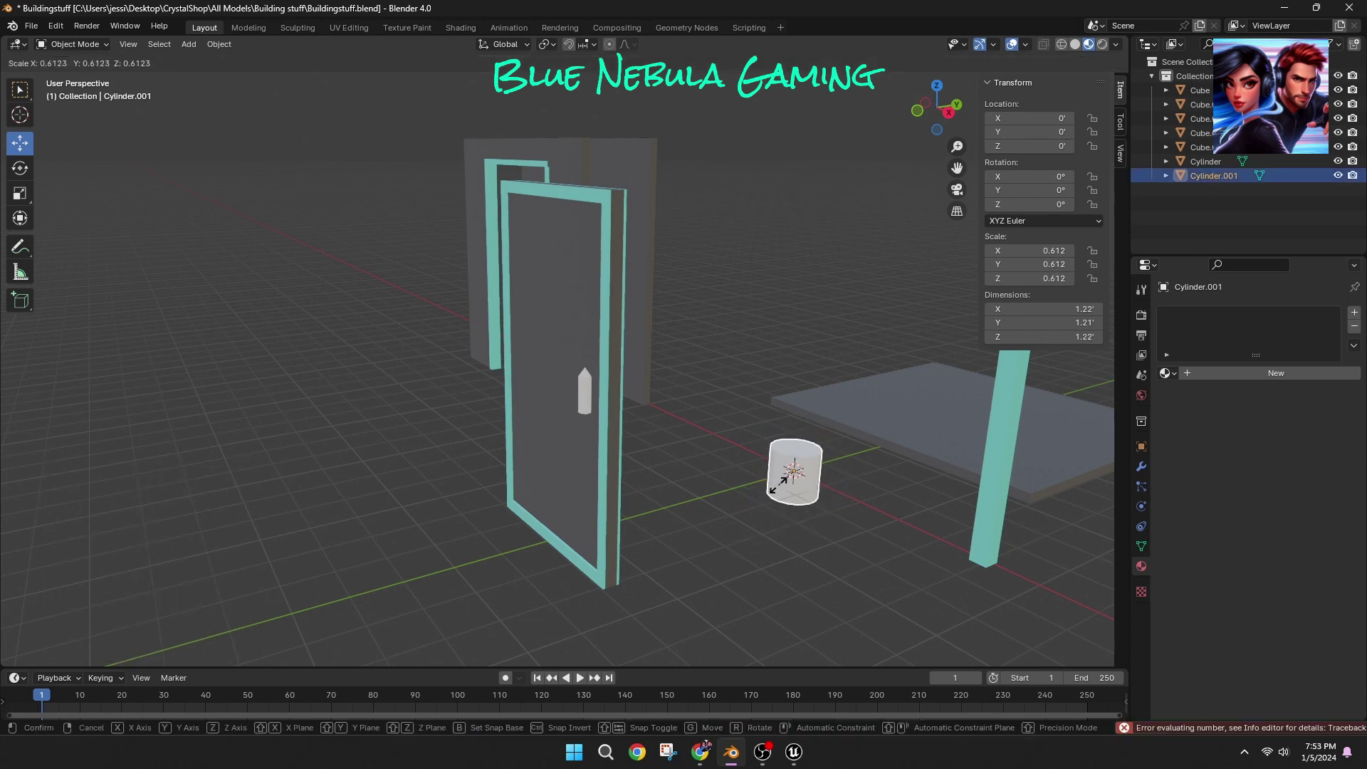
click(797, 468)
Step: Move the small cylinder up beside the crystal handle at about Y -7.198', Z 3.676', and shrink it to about 0.08'
drag(568, 571, 604, 601)
drag(573, 529, 574, 342)
scroll(622, 430, up, 7)
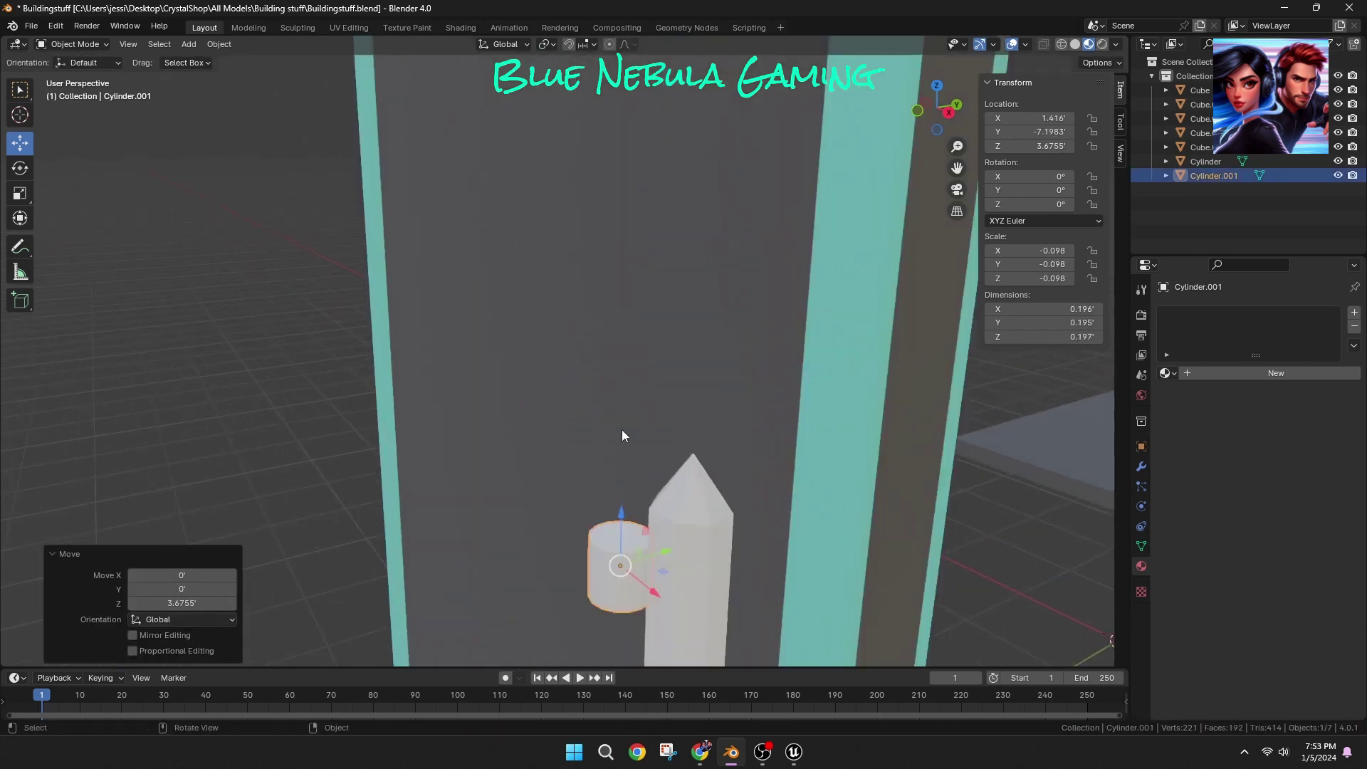
shift+middle_drag(622, 430, 497, 348)
key(s)
click(496, 278)
Step: Rotate the small cylinder 90° about X and line it up with the handle's upper part at about X 1.635', Z 3.871'
middle_drag(496, 267, 352, 288)
key(r)
key(x)
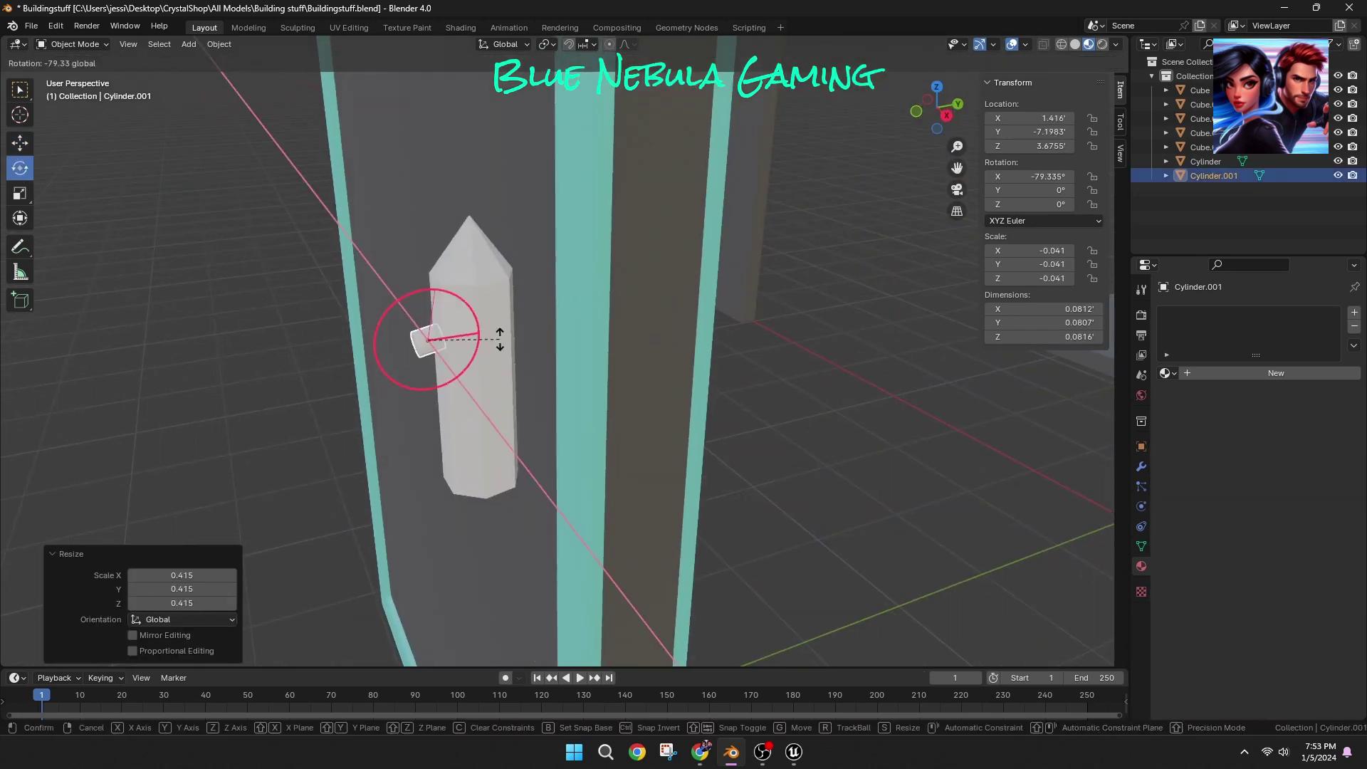
click(500, 339)
click(916, 111)
click(20, 142)
drag(888, 205, 927, 205)
drag(863, 156, 863, 123)
click(978, 409)
middle_drag(970, 417, 847, 449)
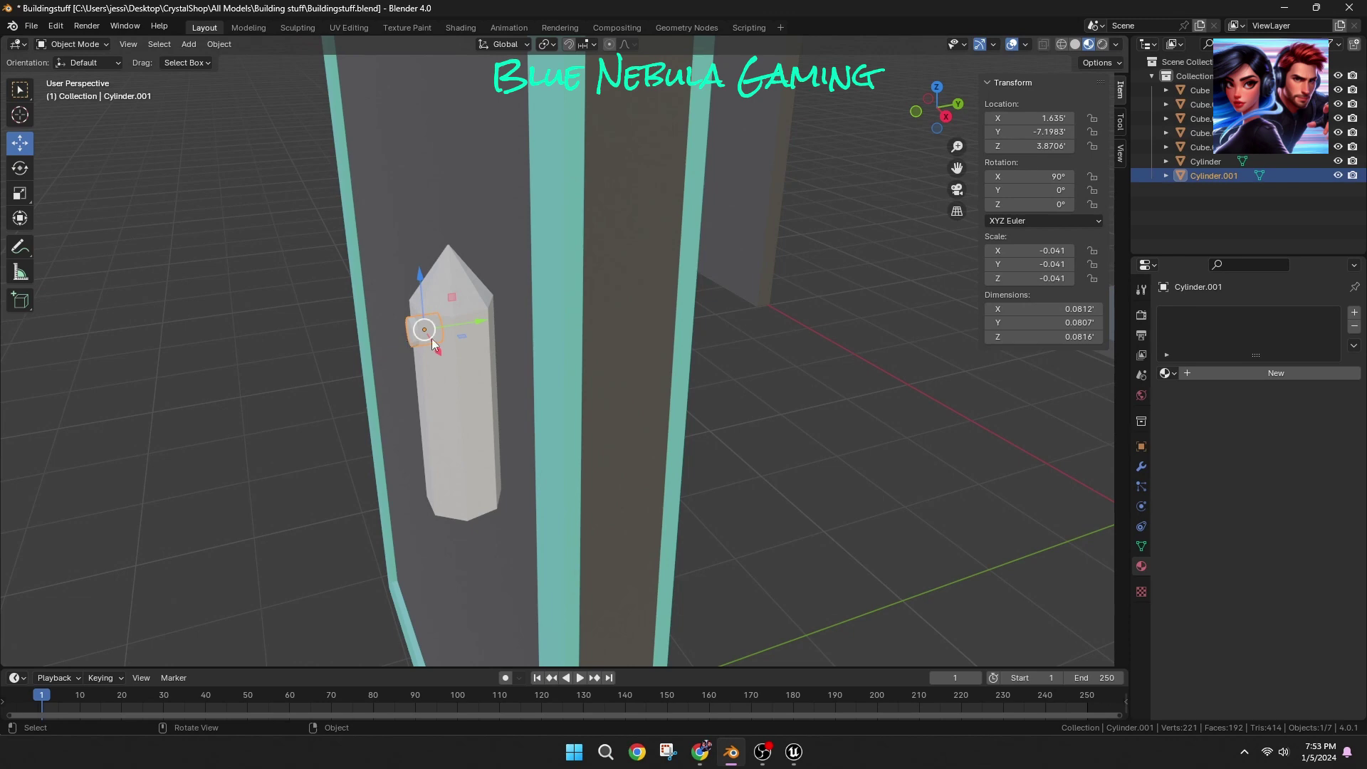
Step: Slide the peg along Y to about -6.968', between handle and door, and lengthen it to about 0.119'
drag(480, 323, 557, 309)
click(20, 193)
click(240, 443)
middle_drag(241, 443, 371, 460)
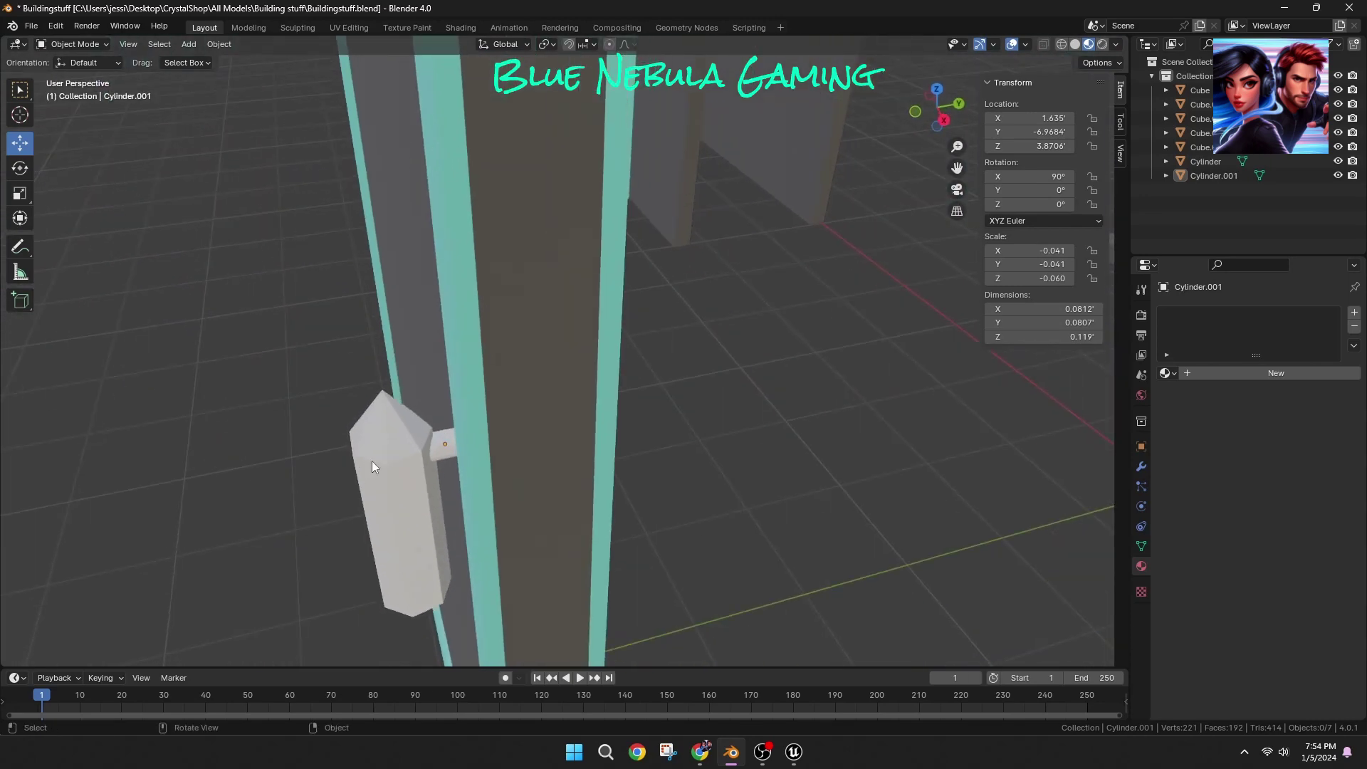
Step: Duplicate the peg and lower the copy to about Z 3.376' near the handle's lower end
key(ctrl+c)
key(ctrl+v)
drag(440, 405, 453, 530)
middle_drag(429, 535, 421, 494)
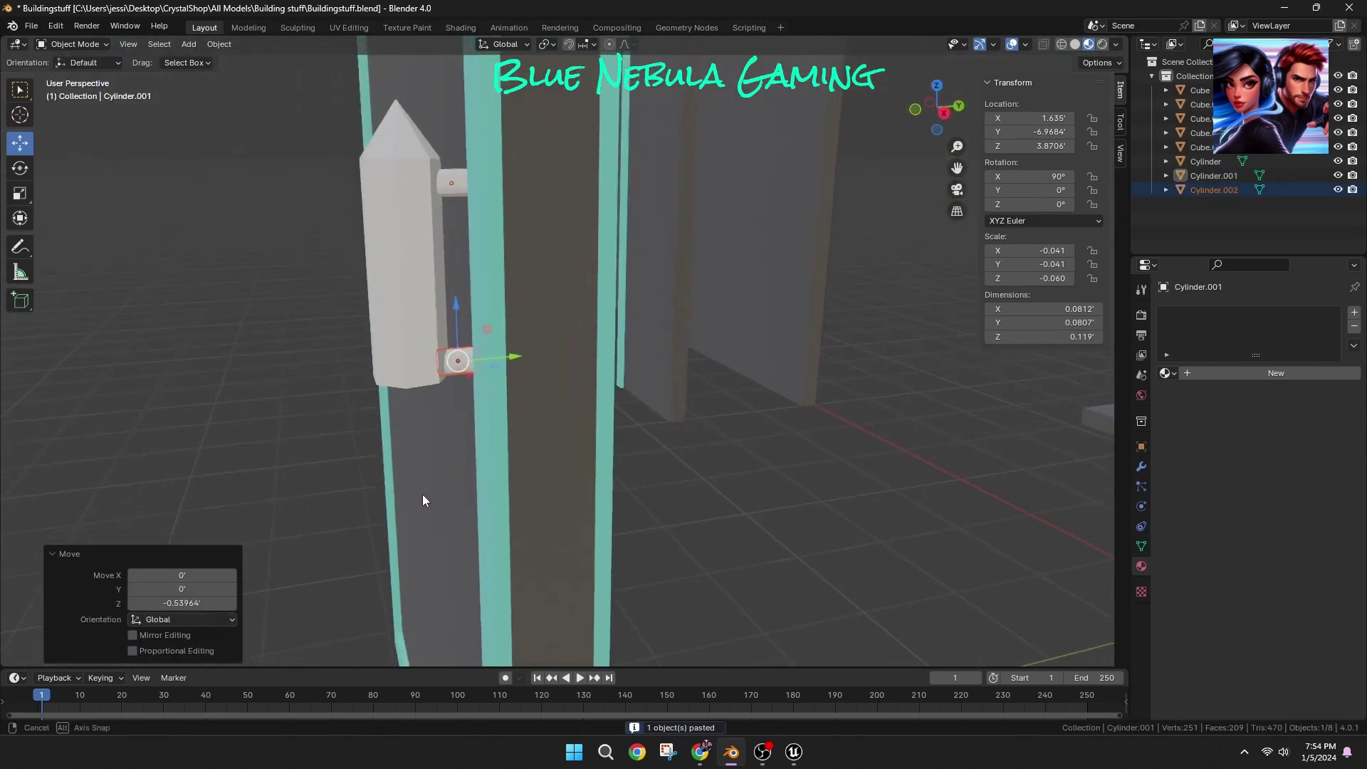
drag(456, 303, 458, 290)
click(258, 442)
Step: Join the crystal handle and its two pegs into one object
middle_drag(258, 442, 274, 479)
scroll(274, 479, up, 7)
click(637, 295)
shift+middle_drag(637, 295, 521, 444)
shift+click(580, 254)
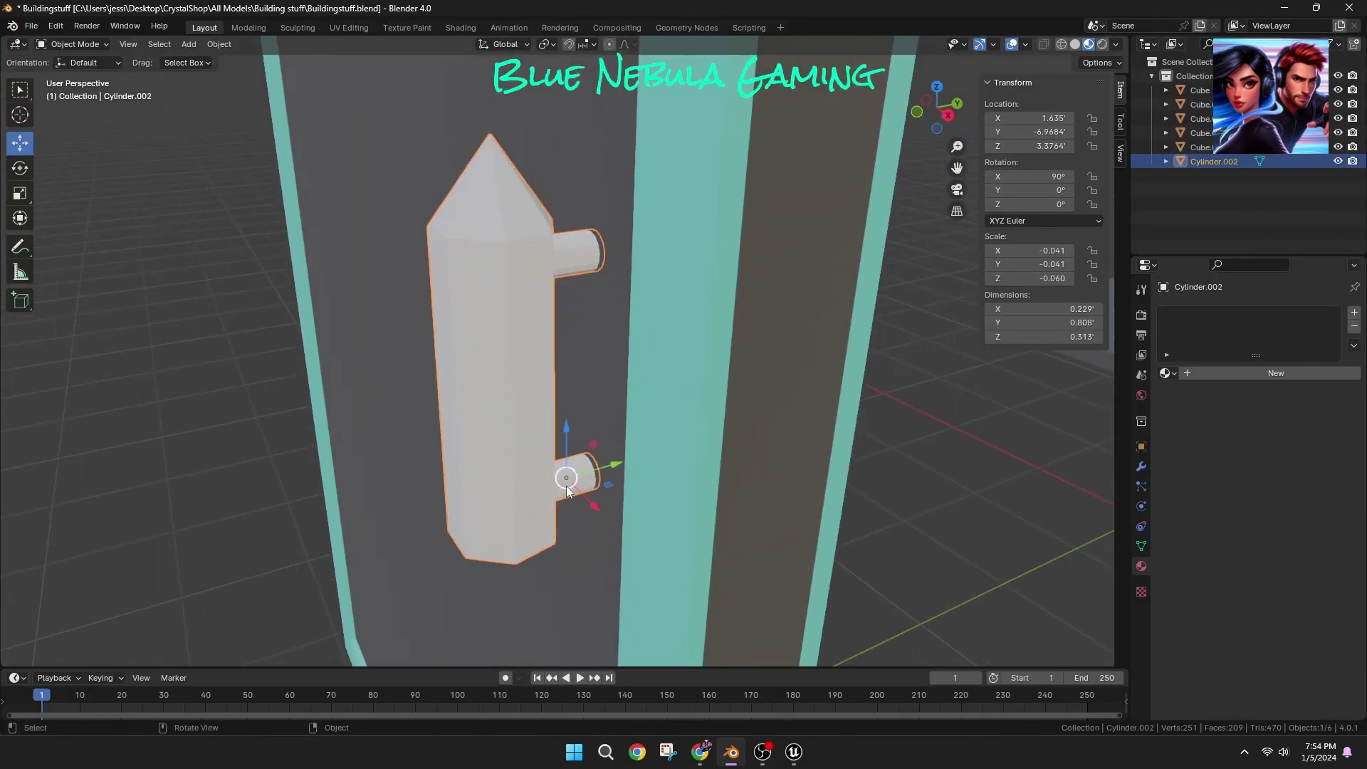
Step: Give the joined handle Material.003, replacing it with the turquoise Material.004
click(1168, 373)
click(1210, 478)
scroll(951, 442, down, 2)
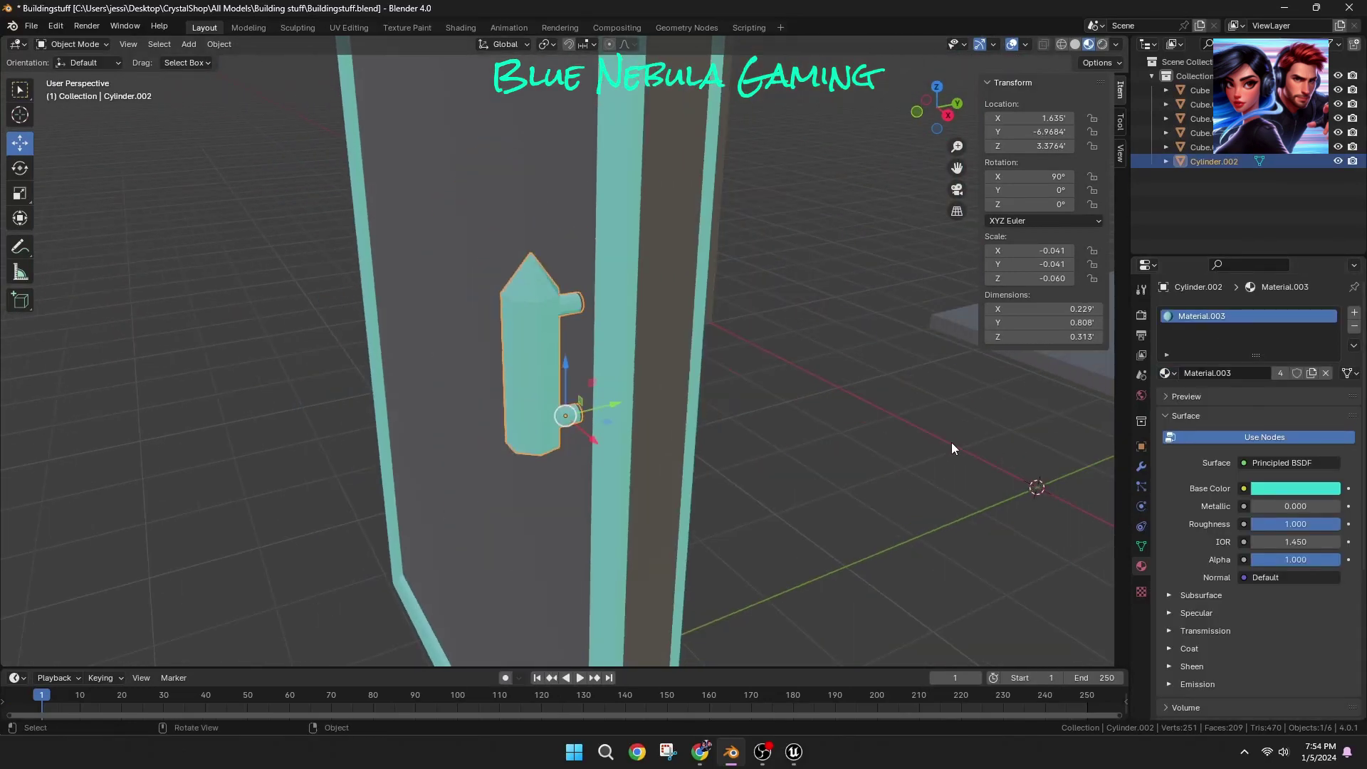
click(1165, 373)
click(1210, 450)
click(857, 491)
Step: Duplicate the handle and move the copy about 0.407' along Y toward the door's other face
scroll(858, 492, down, 5)
mouse_move(858, 491)
middle_down()
mouse_move(890, 480)
mouse_move(837, 480)
middle_up()
scroll(836, 479, up, 4)
click(583, 421)
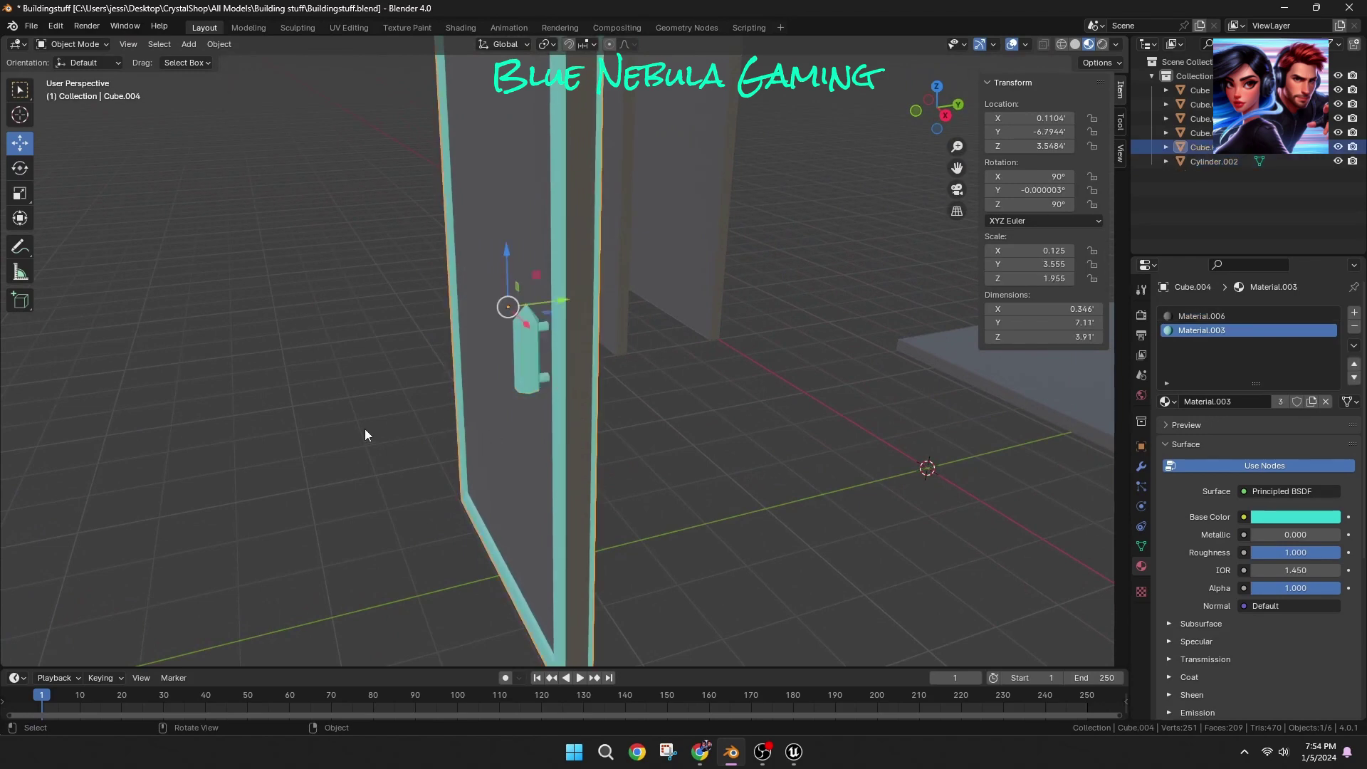
middle_drag(364, 429, 464, 356)
click(490, 344)
key(ctrl+c)
key(ctrl+v)
drag(568, 383, 623, 375)
middle_drag(624, 374, 550, 391)
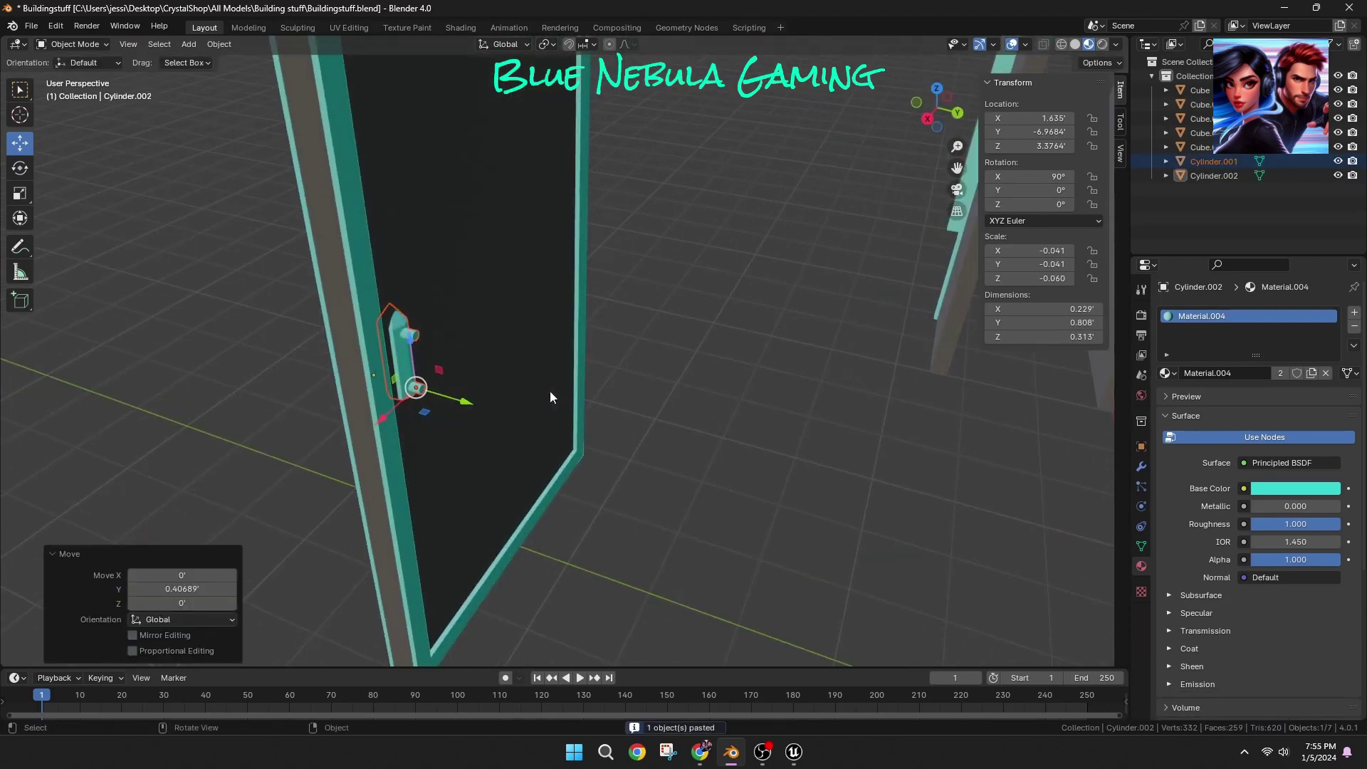
Step: Rotate the handle copy 180° about Z and seat its pegs against the door at about Y -6.627'
click(27, 166)
click(408, 421)
text(180)
middle_drag(716, 463, 761, 612)
shift+middle_drag(867, 343, 916, 214)
scroll(916, 213, up, 2)
click(20, 142)
drag(600, 546, 580, 548)
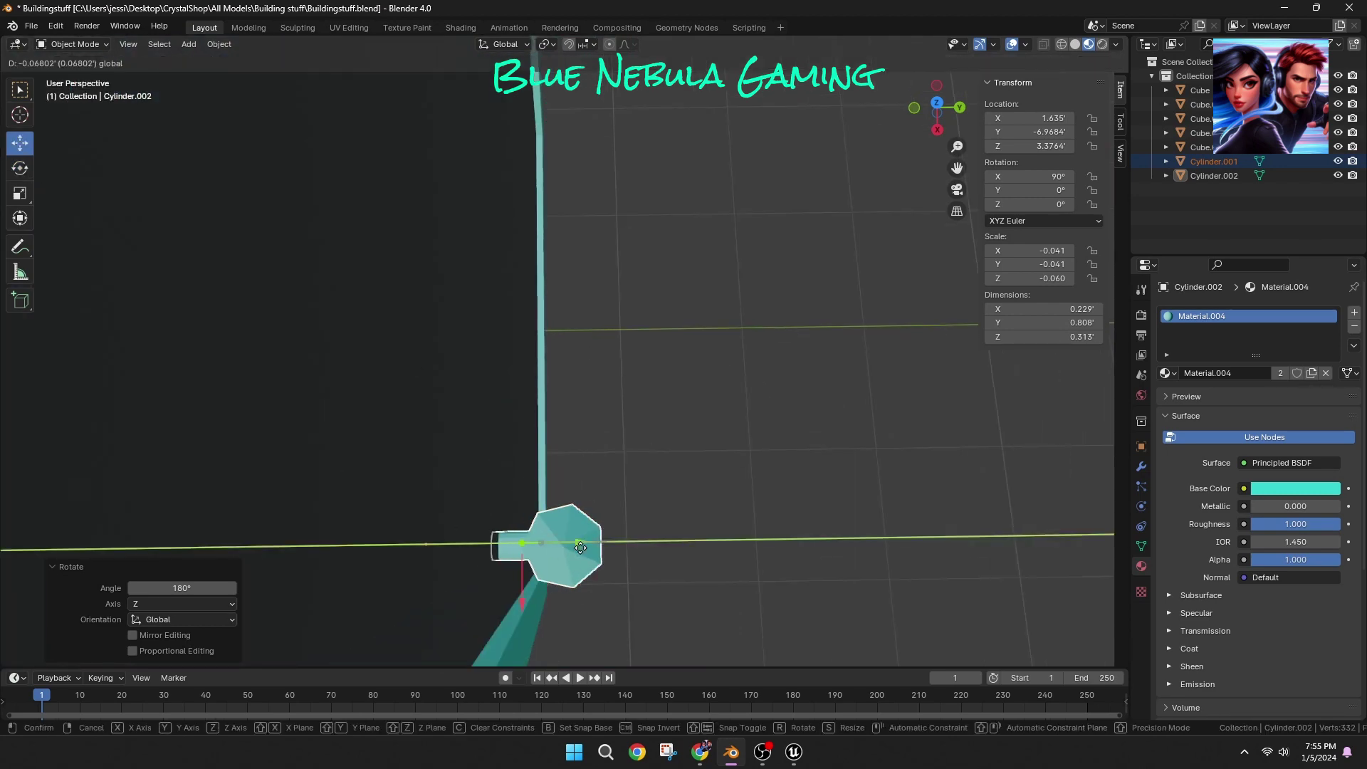
click(580, 547)
middle_drag(580, 546, 702, 460)
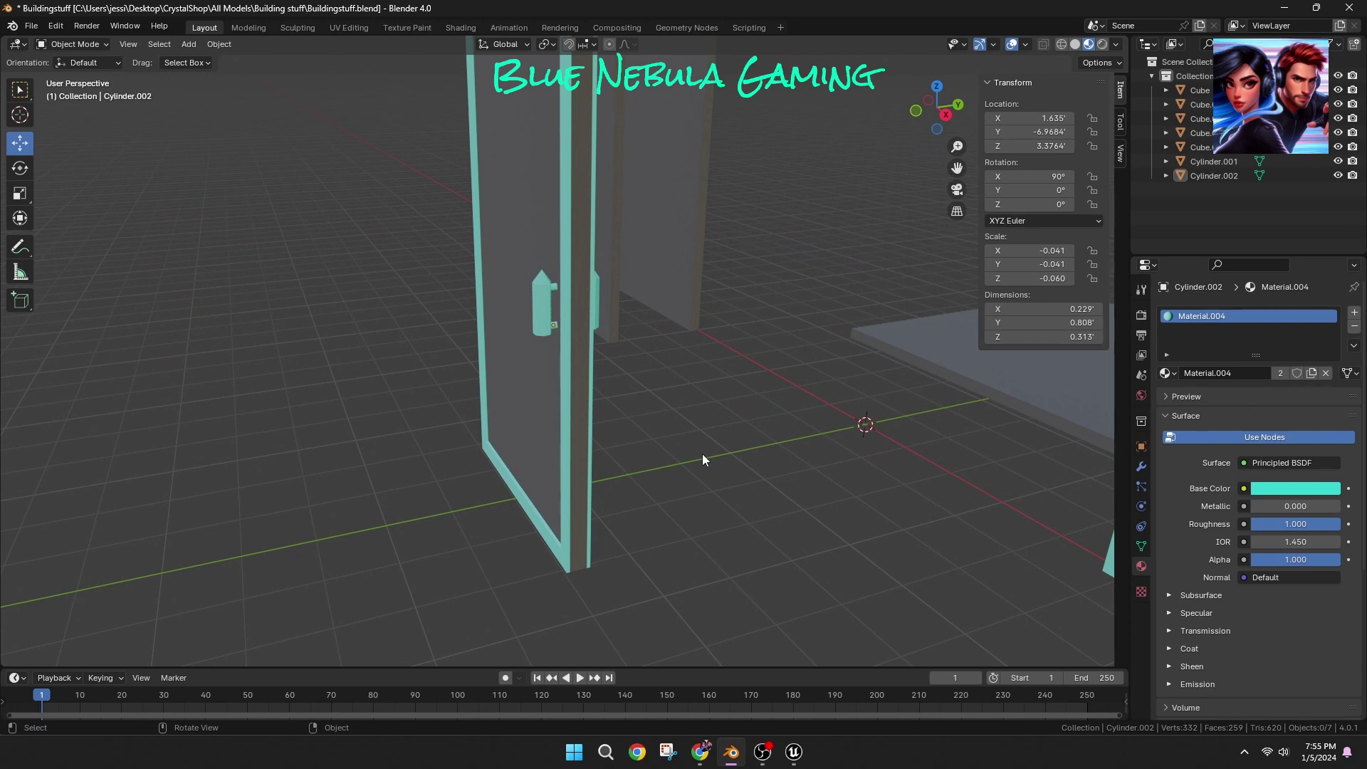
Step: Join both handles and the framed door into a single object
middle_drag(702, 459, 642, 364)
click(578, 295)
middle_drag(562, 253, 609, 308)
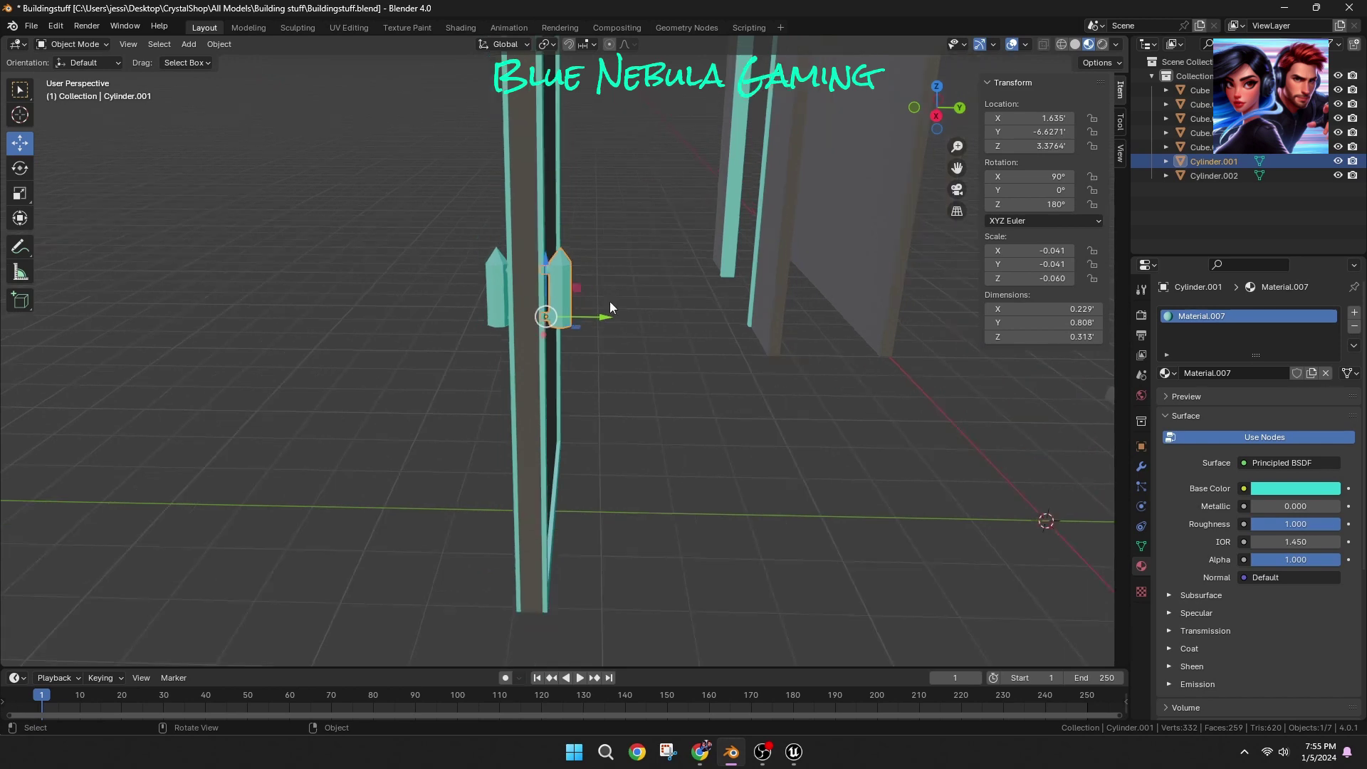
click(307, 432)
scroll(478, 285, up, 1)
click(478, 286)
shift+click(517, 286)
shift+click(566, 285)
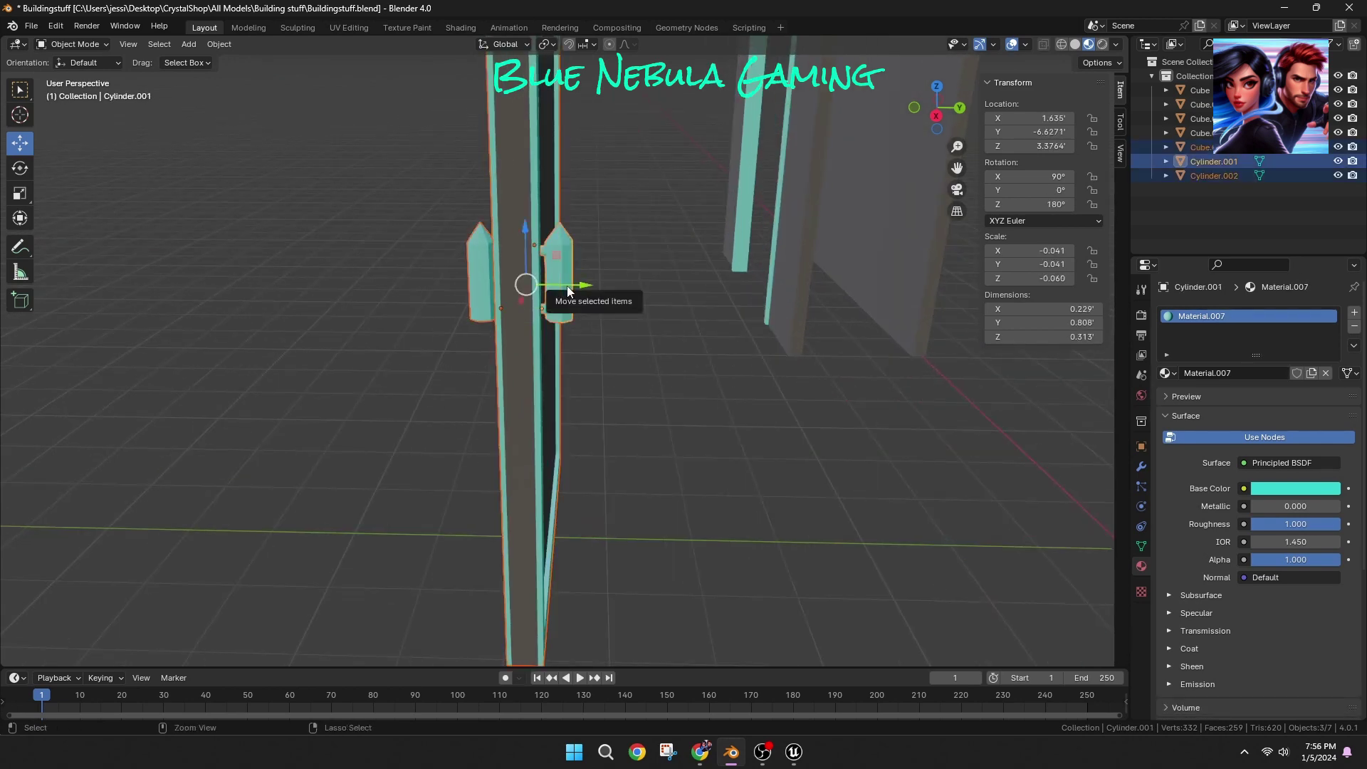
key(ctrl+j)
click(1355, 327)
click(1354, 327)
key(ctrl+z)
key(ctrl+z)
Step: Set the joined door's turquoise material slots to Material.003, including the first and fourth slots
mouse_move(866, 439)
middle_down()
mouse_move(909, 442)
mouse_move(892, 440)
middle_up()
scroll(892, 440, down, 2)
click(1171, 401)
click(1192, 463)
click(1196, 359)
click(1170, 402)
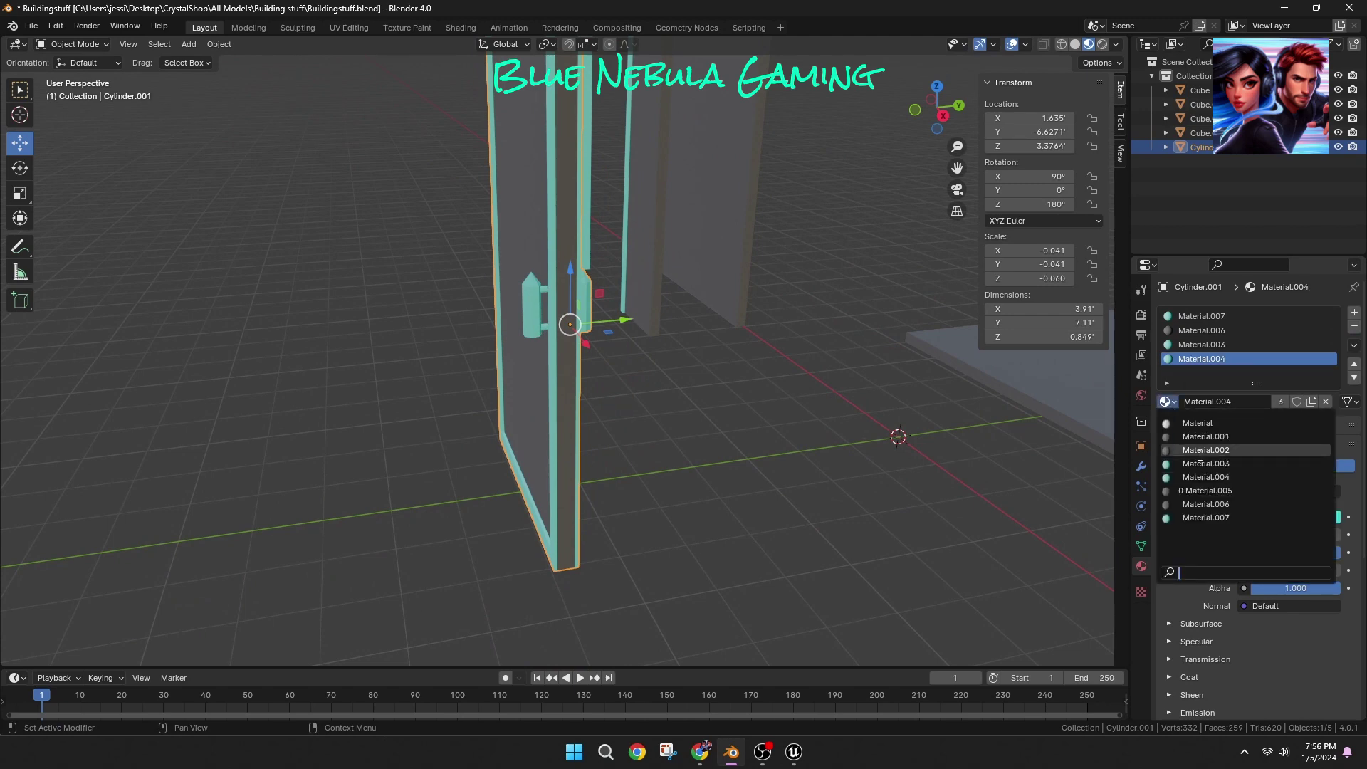
click(1201, 463)
click(1200, 316)
click(1170, 402)
click(1191, 463)
click(819, 356)
scroll(783, 342, down, 1)
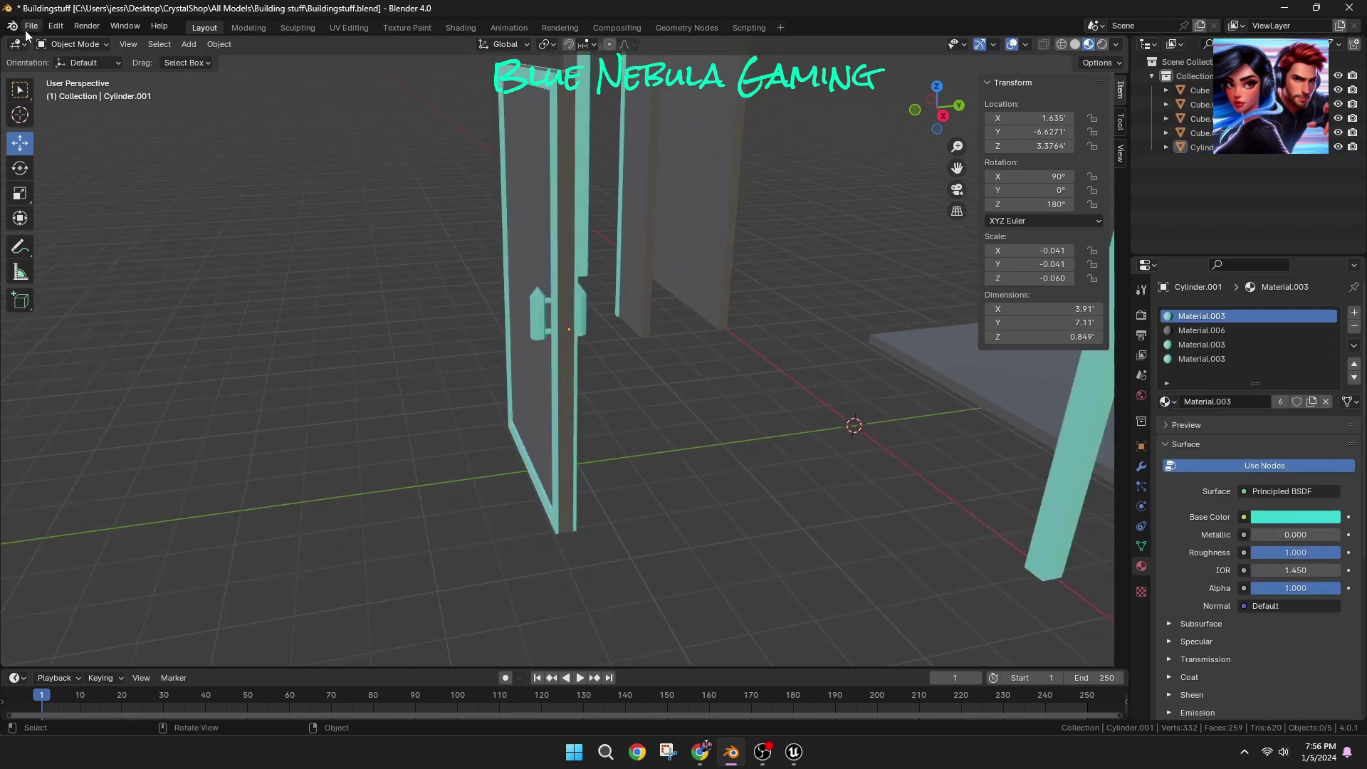
Step: Save the Buildingstuff.blend file
click(30, 27)
click(54, 122)
middle_drag(317, 370, 284, 440)
scroll(350, 228, up, 1)
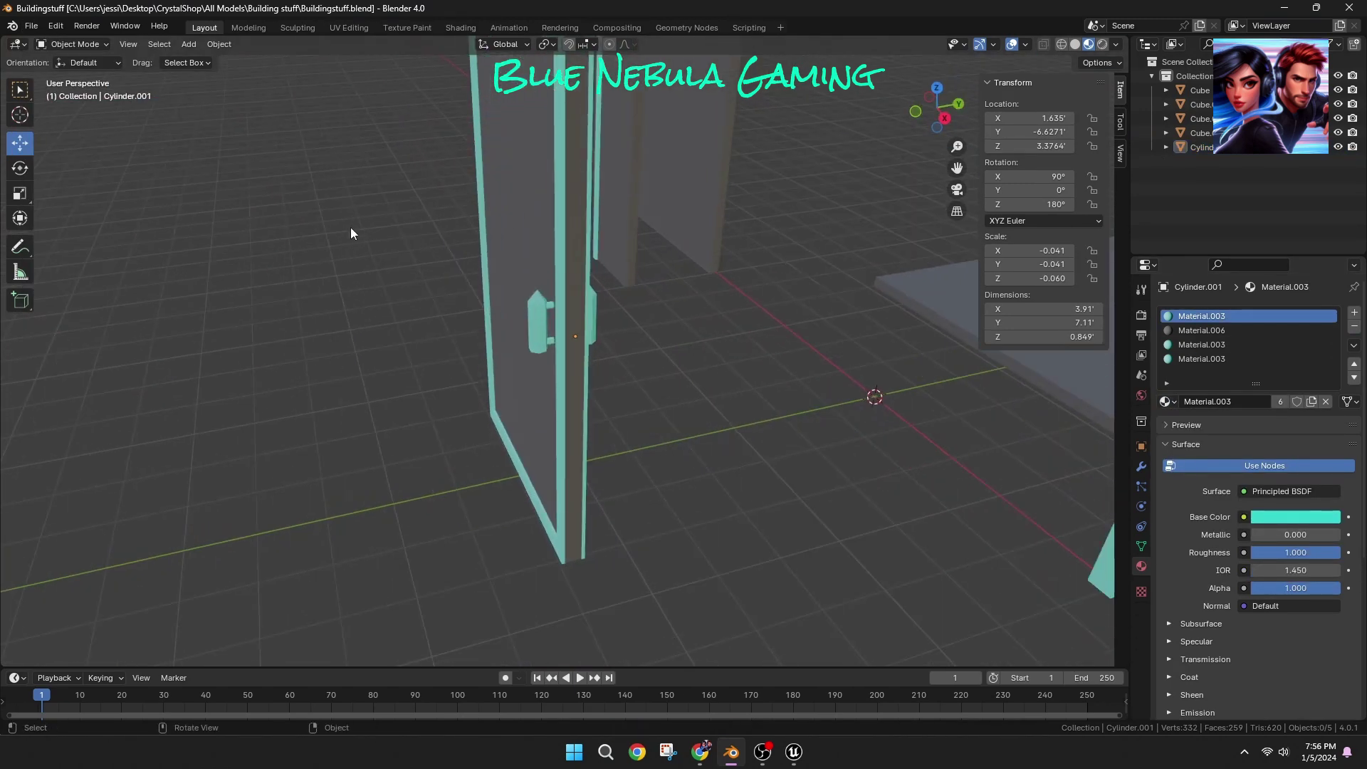
Step: Duplicate the finished door and space the two doors side by side along X, with the copy at about X 0.915'
middle_drag(350, 228, 508, 377)
click(509, 378)
key(ctrl+c)
key(ctrl+v)
drag(661, 321, 859, 313)
click(569, 322)
click(374, 332)
drag(427, 333, 640, 327)
middle_drag(605, 384, 584, 351)
click(937, 117)
scroll(954, 178, up, 4)
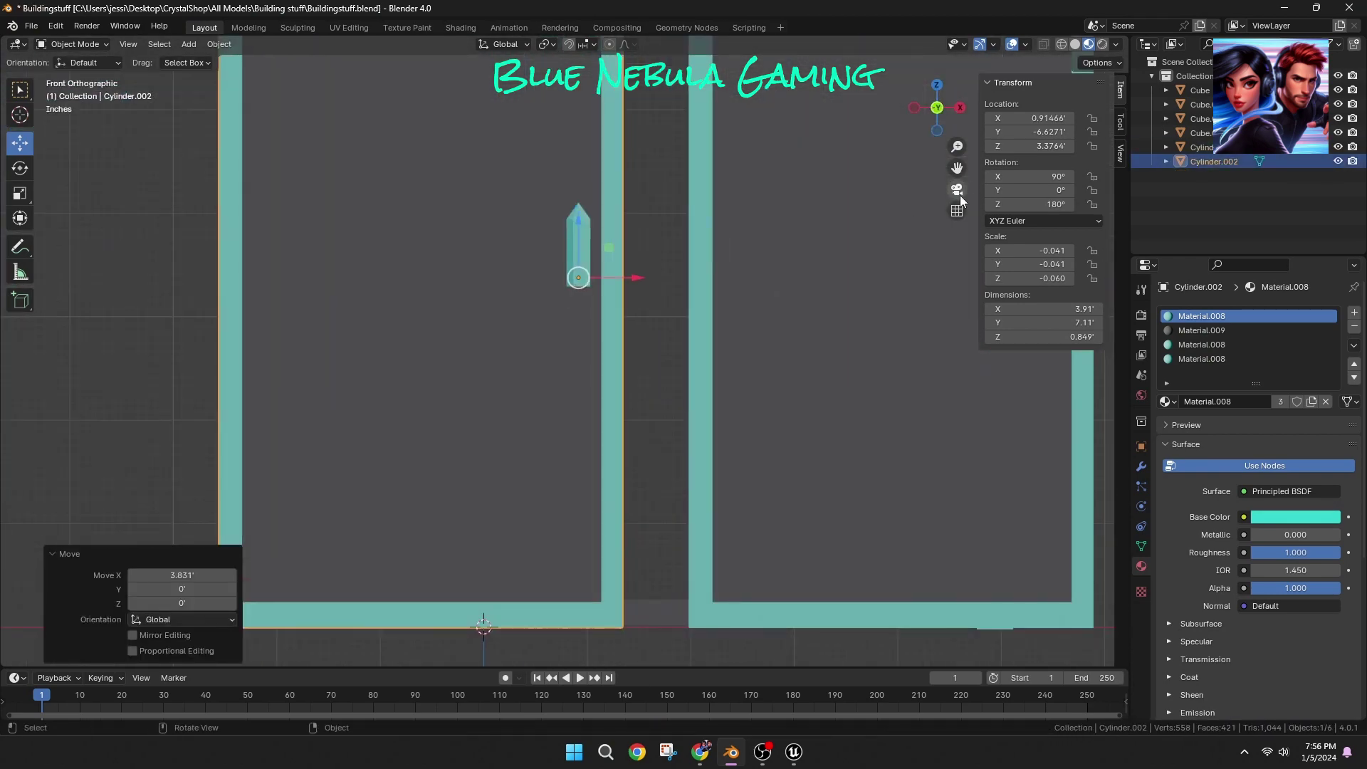
scroll(960, 195, down, 4)
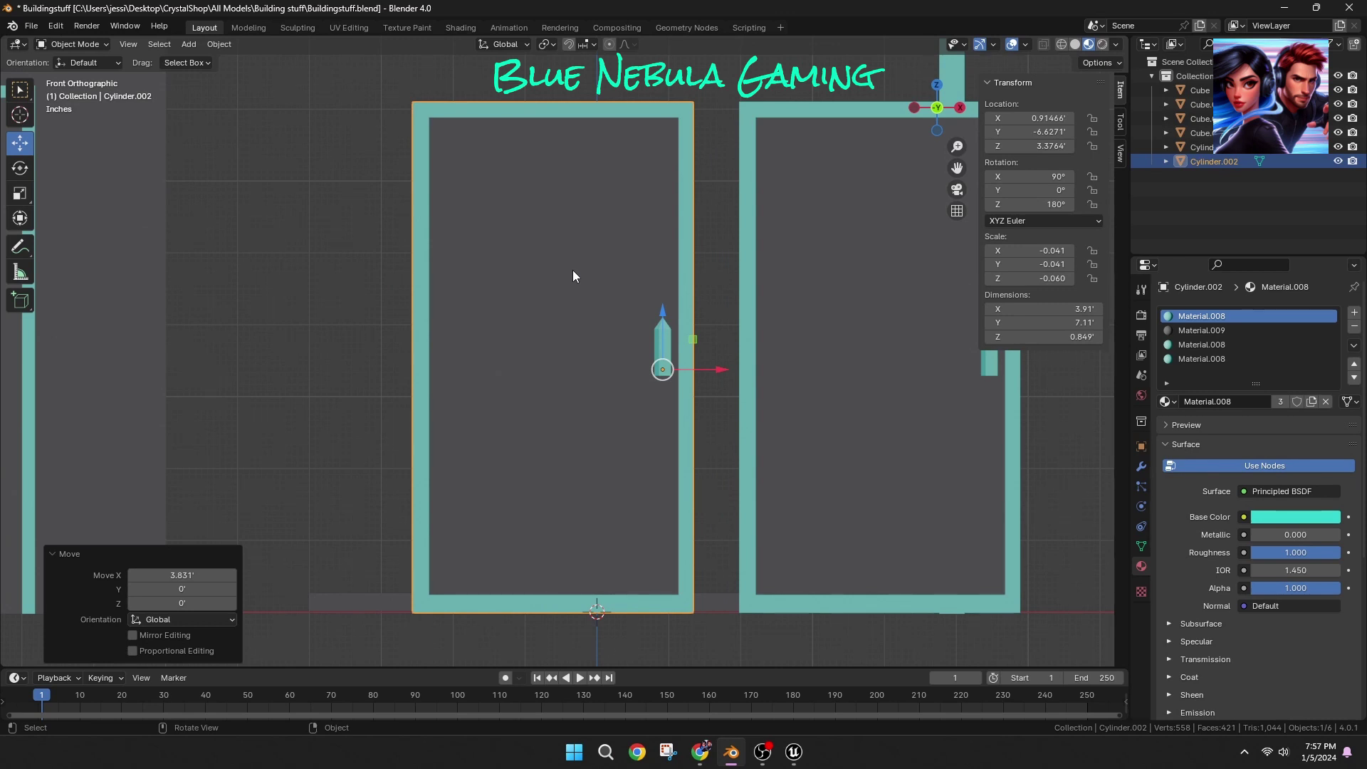
Step: Open the door copy for mesh editing and try a pair of evenly spaced vertical loop cuts
click(74, 44)
click(74, 63)
click(457, 133)
right_click(456, 133)
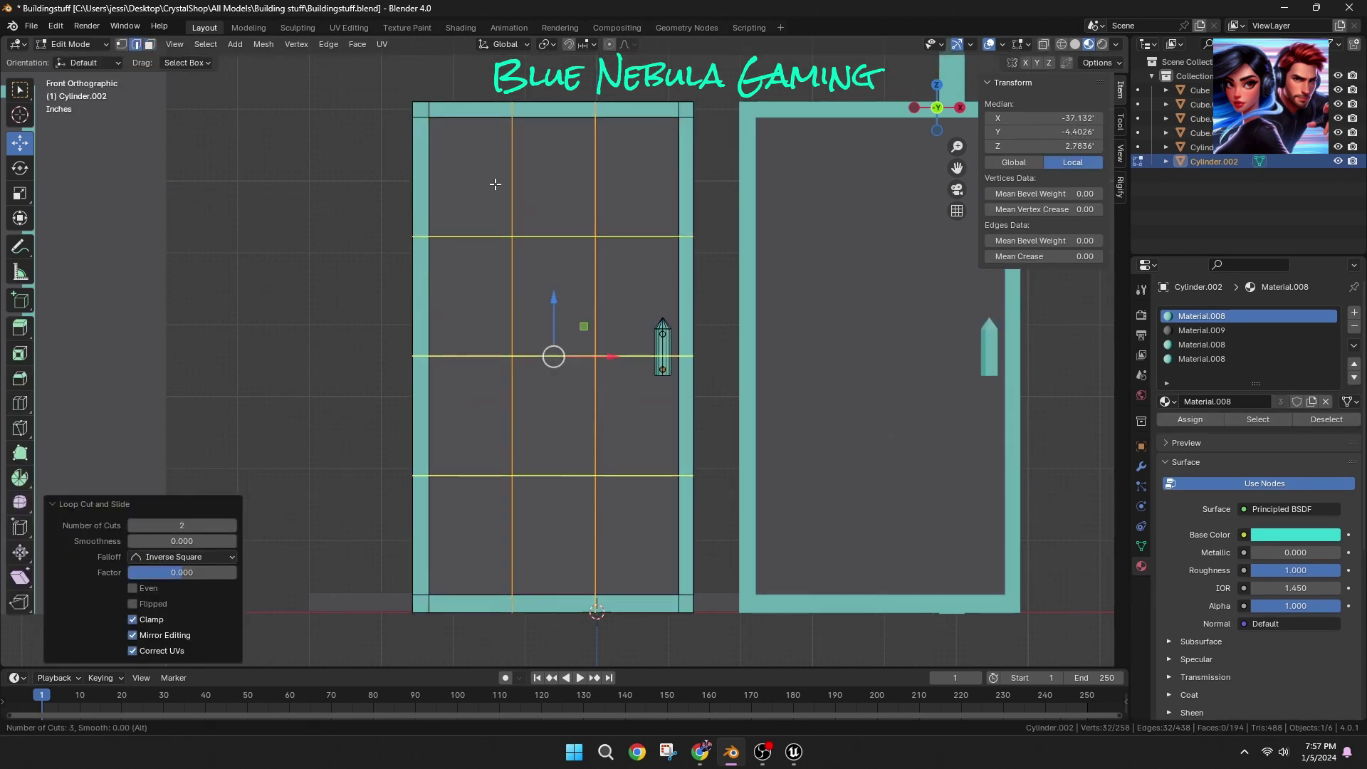
key(ctrl+z)
Step: Add one vertical loop cut near the door's handle side and one near its opposite side, viewed from the front
middle_drag(308, 247, 603, 269)
click(939, 111)
key(ctrl+r)
click(637, 112)
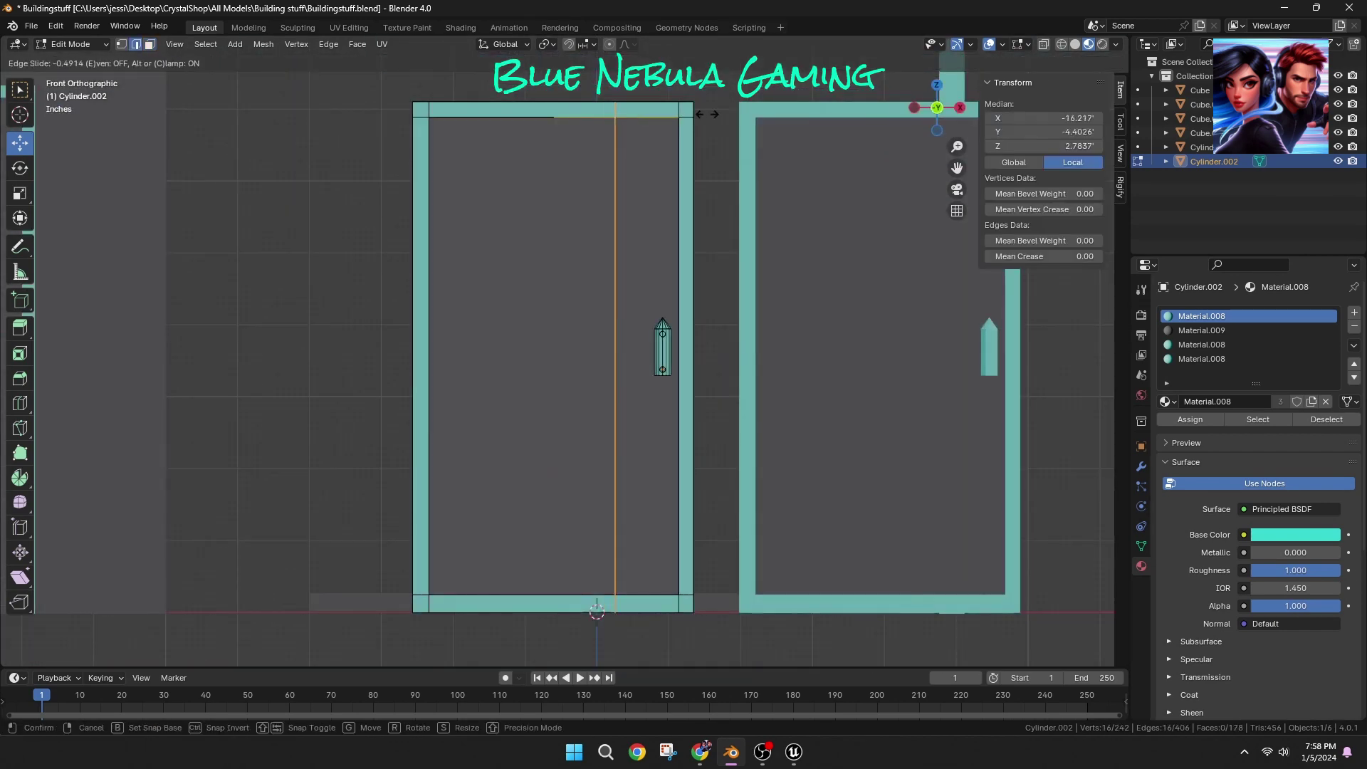
click(734, 114)
click(572, 136)
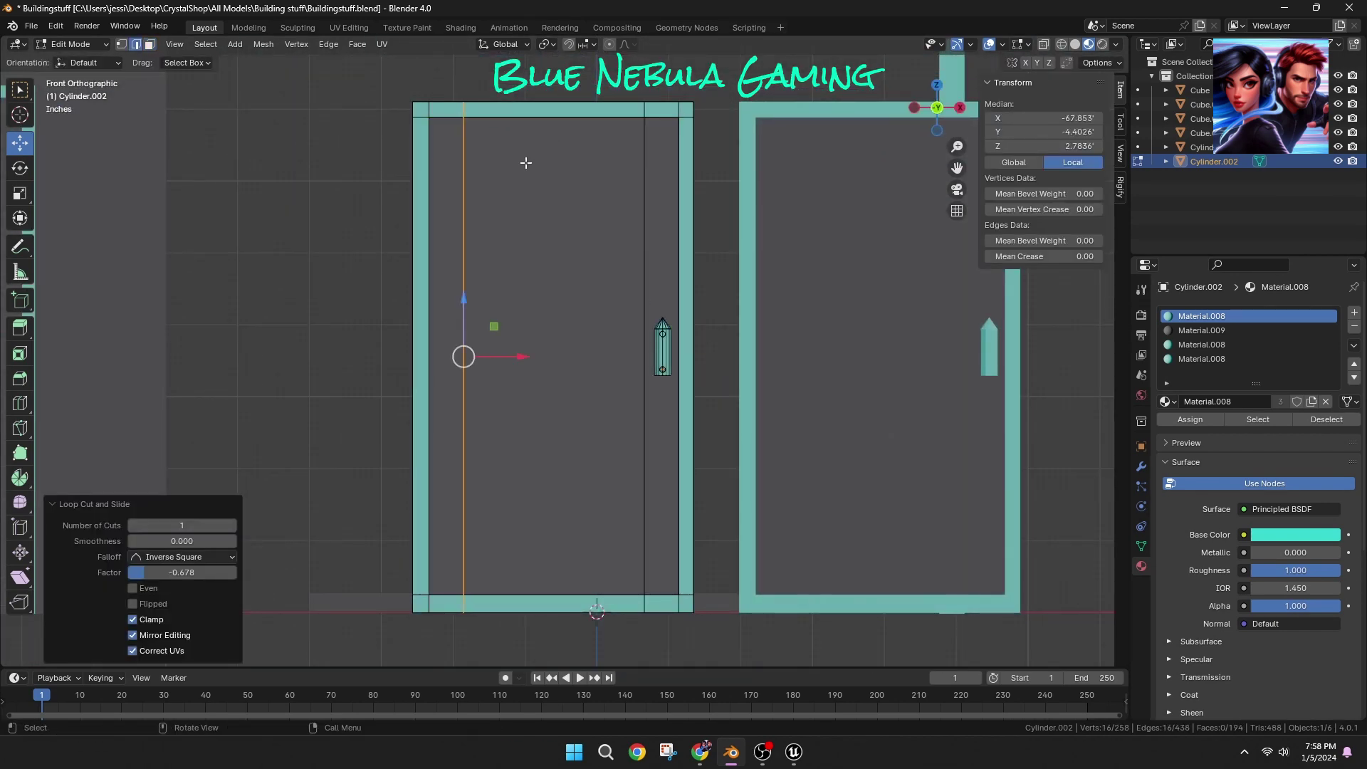
Step: Add horizontal loop cuts just inside the door's upper and lower frame strips
key(ctrl+r)
click(421, 271)
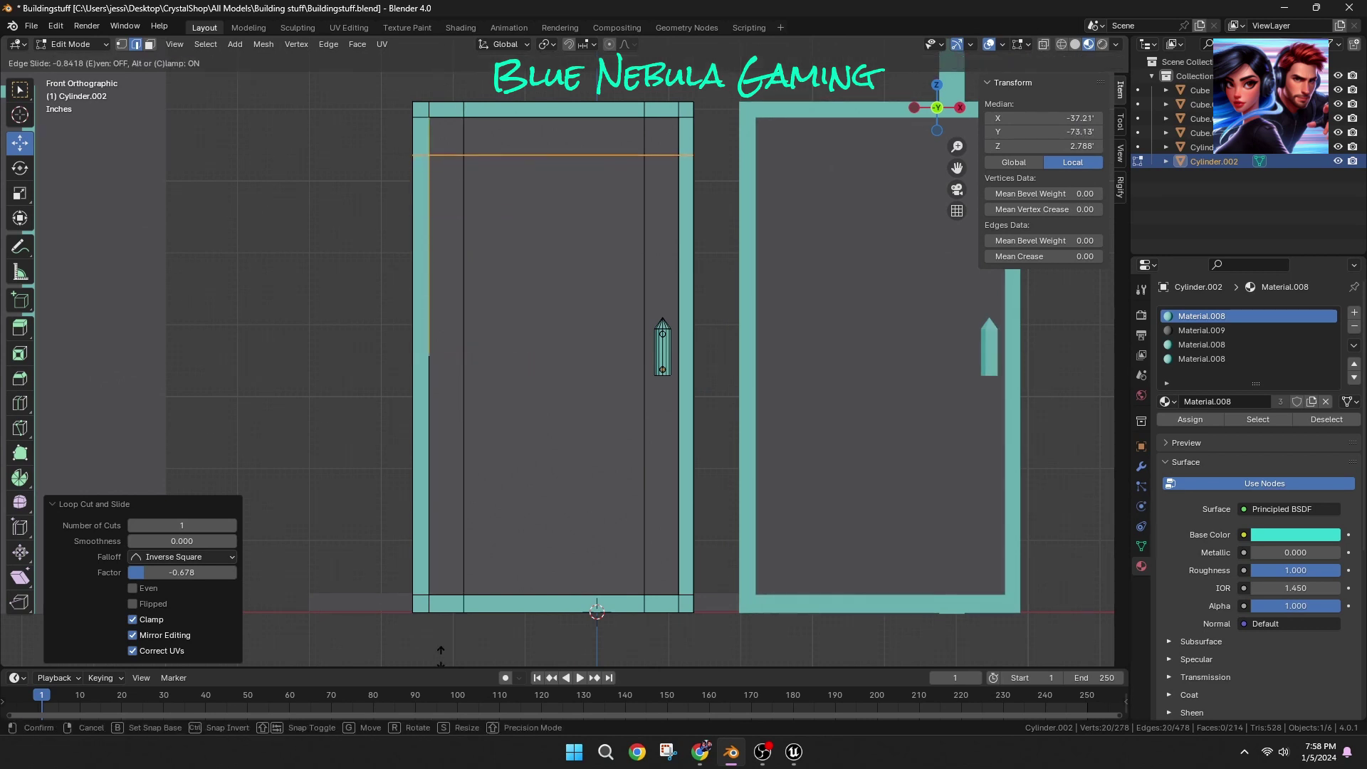
click(435, 535)
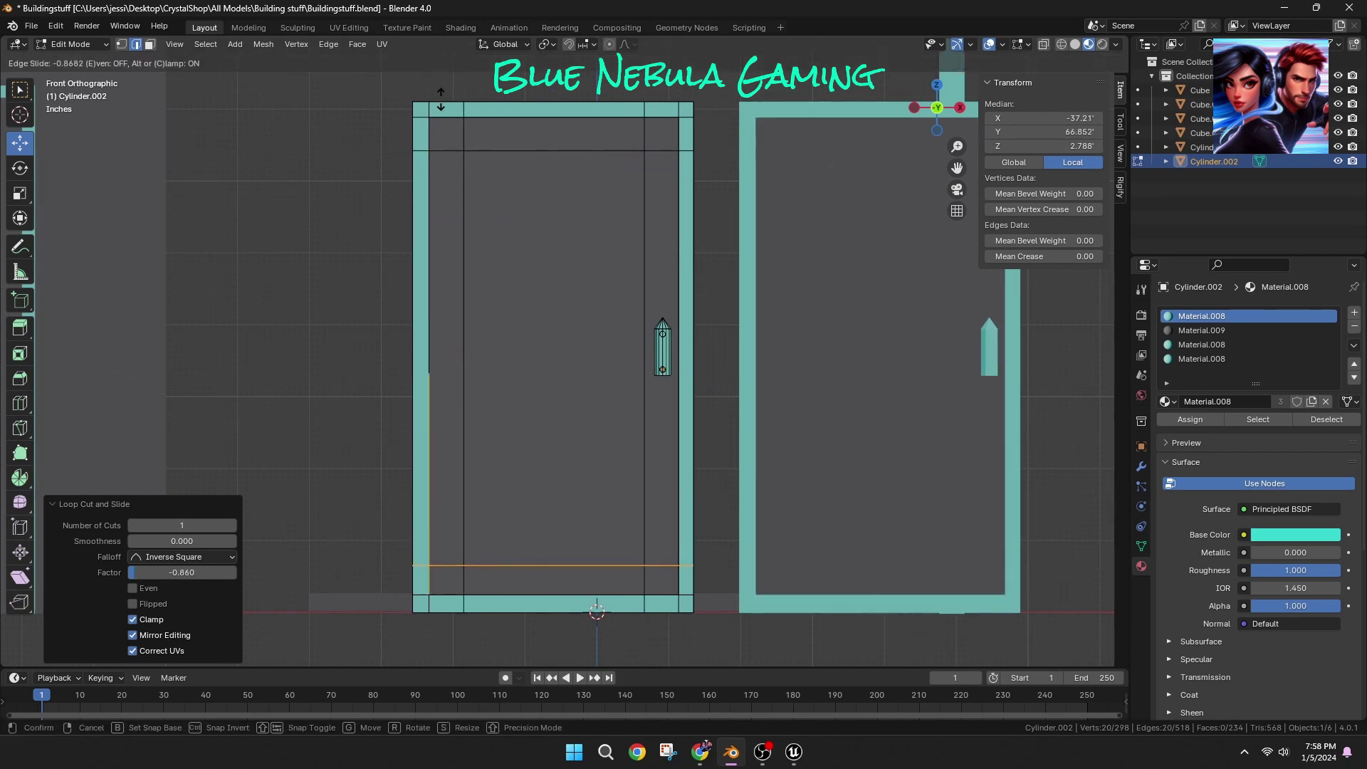
click(291, 213)
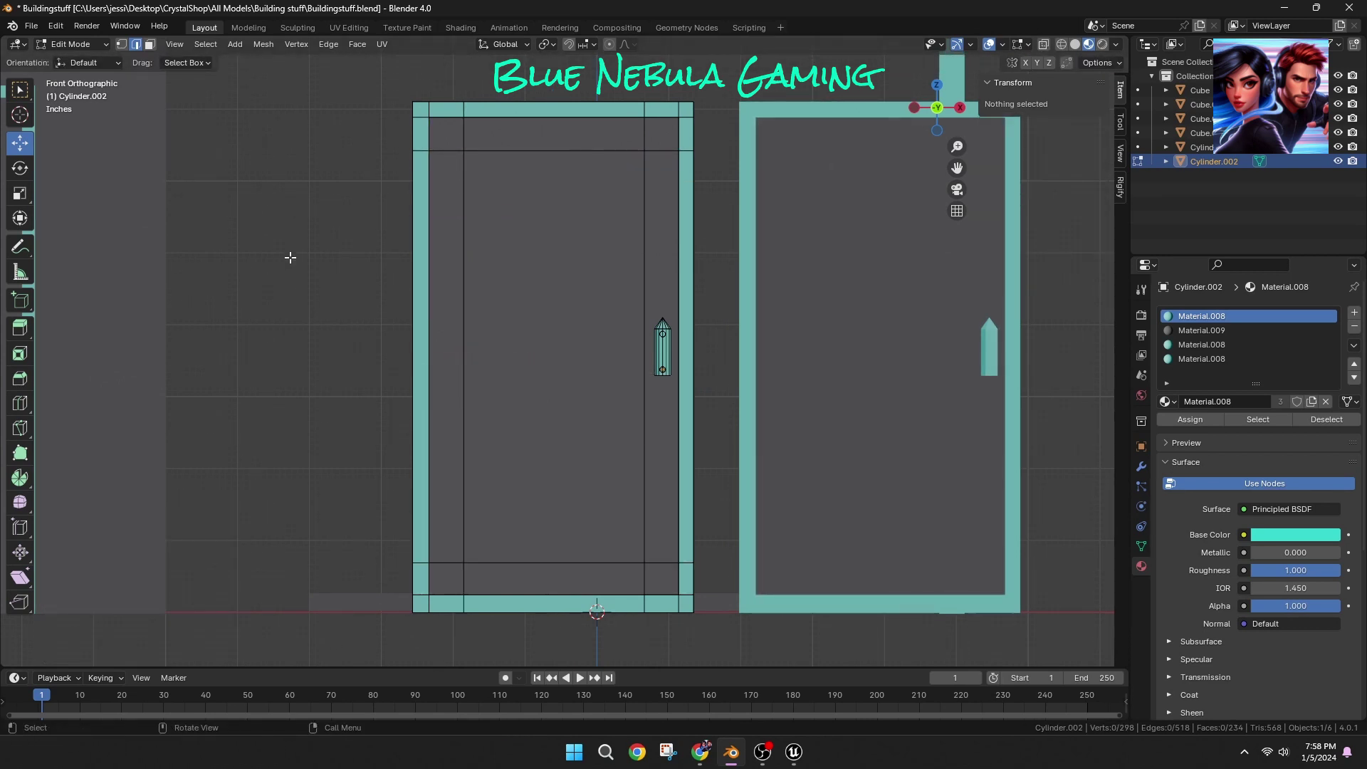
Step: Add a second vertical loop cut just inside each side cut to outline narrow vertical bars
click(617, 114)
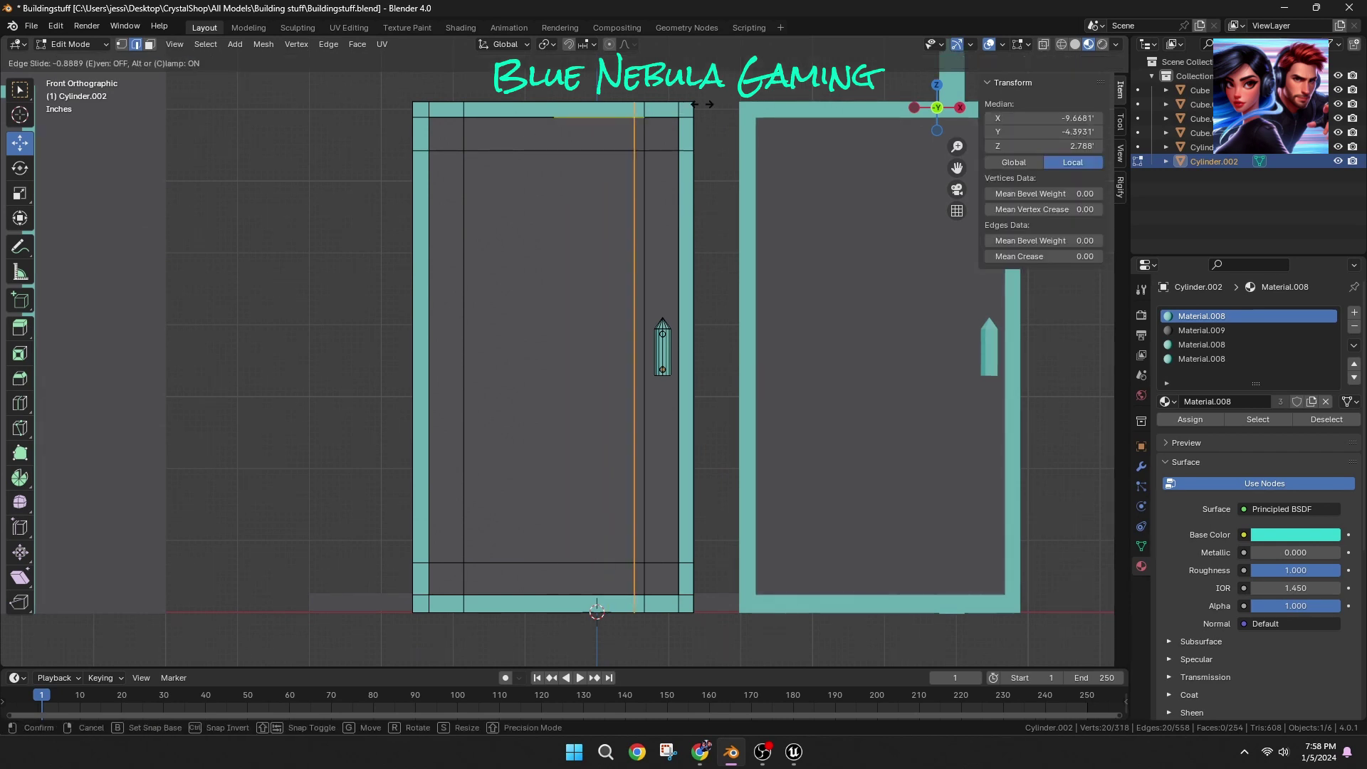
click(423, 106)
click(349, 275)
Step: Add a second horizontal loop cut just inside the upper and lower cuts to outline narrow horizontal bars
scroll(350, 275, up, 1)
key(ctrl+r)
click(455, 135)
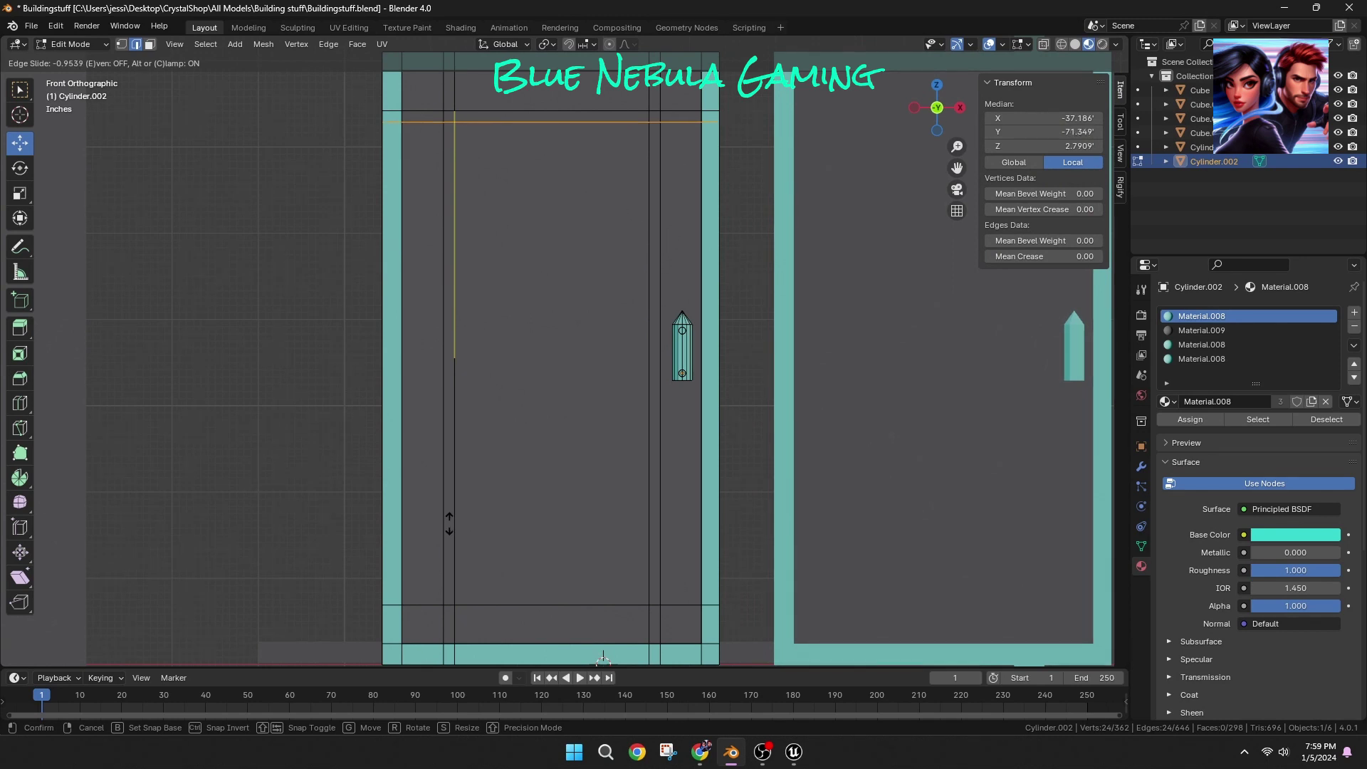
click(450, 524)
key(g)
key(g)
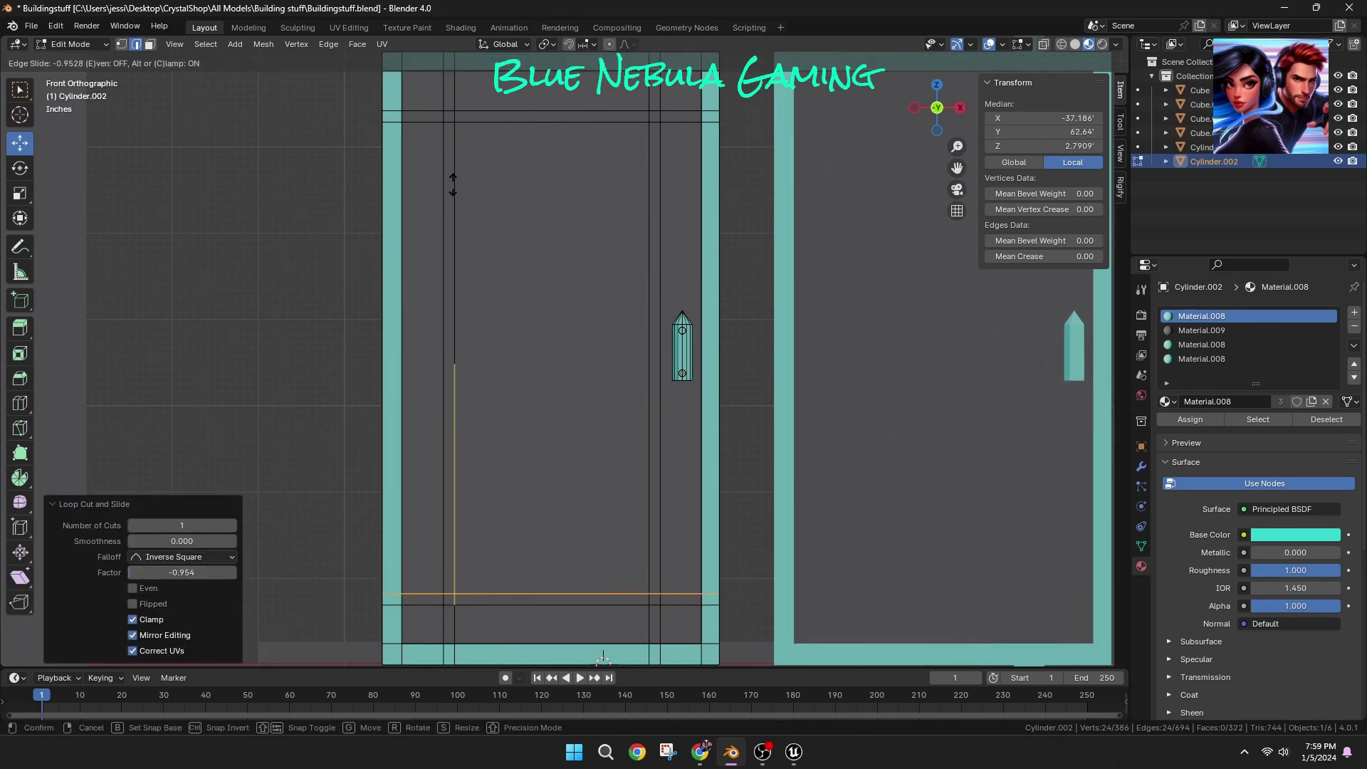
click(453, 184)
click(329, 220)
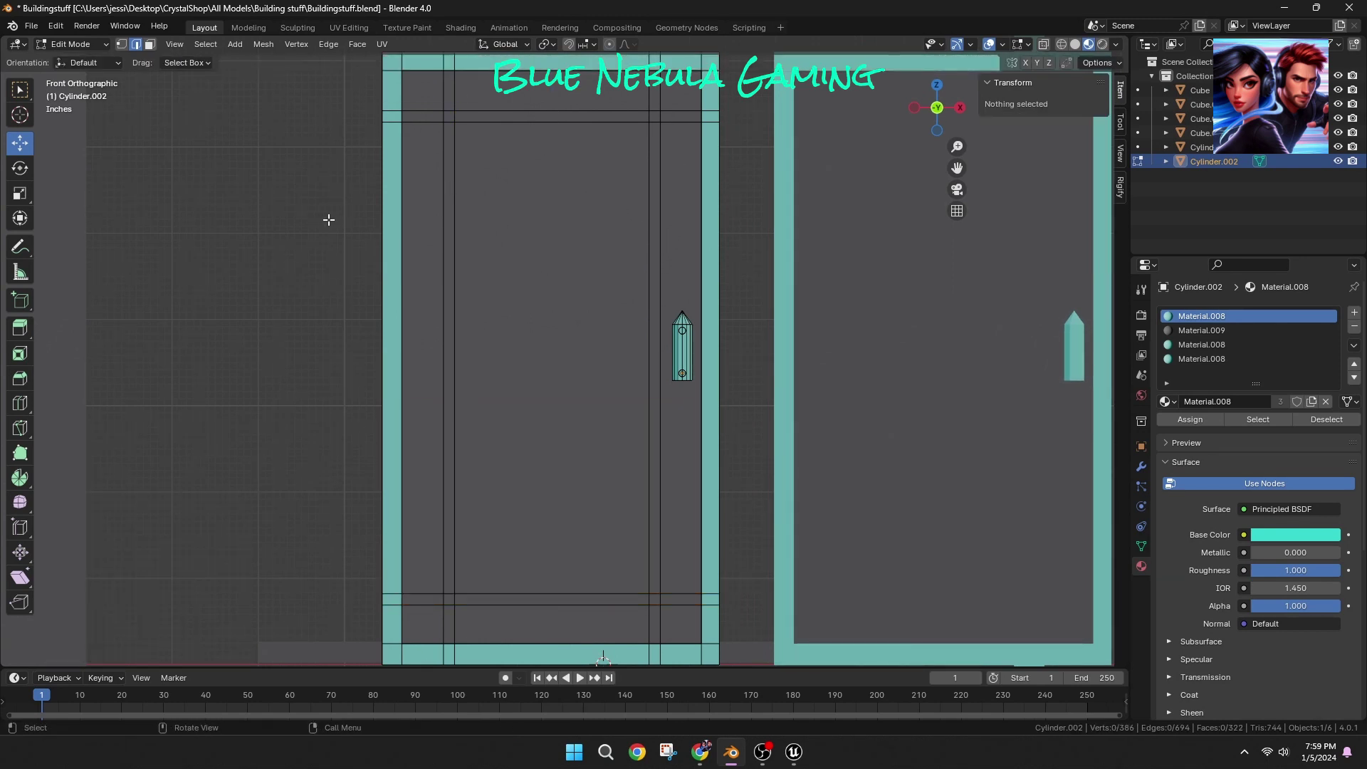
Step: Add two closely spaced vertical loop cuts down the middle of the door
click(554, 112)
click(561, 109)
key(ctrl+r)
click(537, 101)
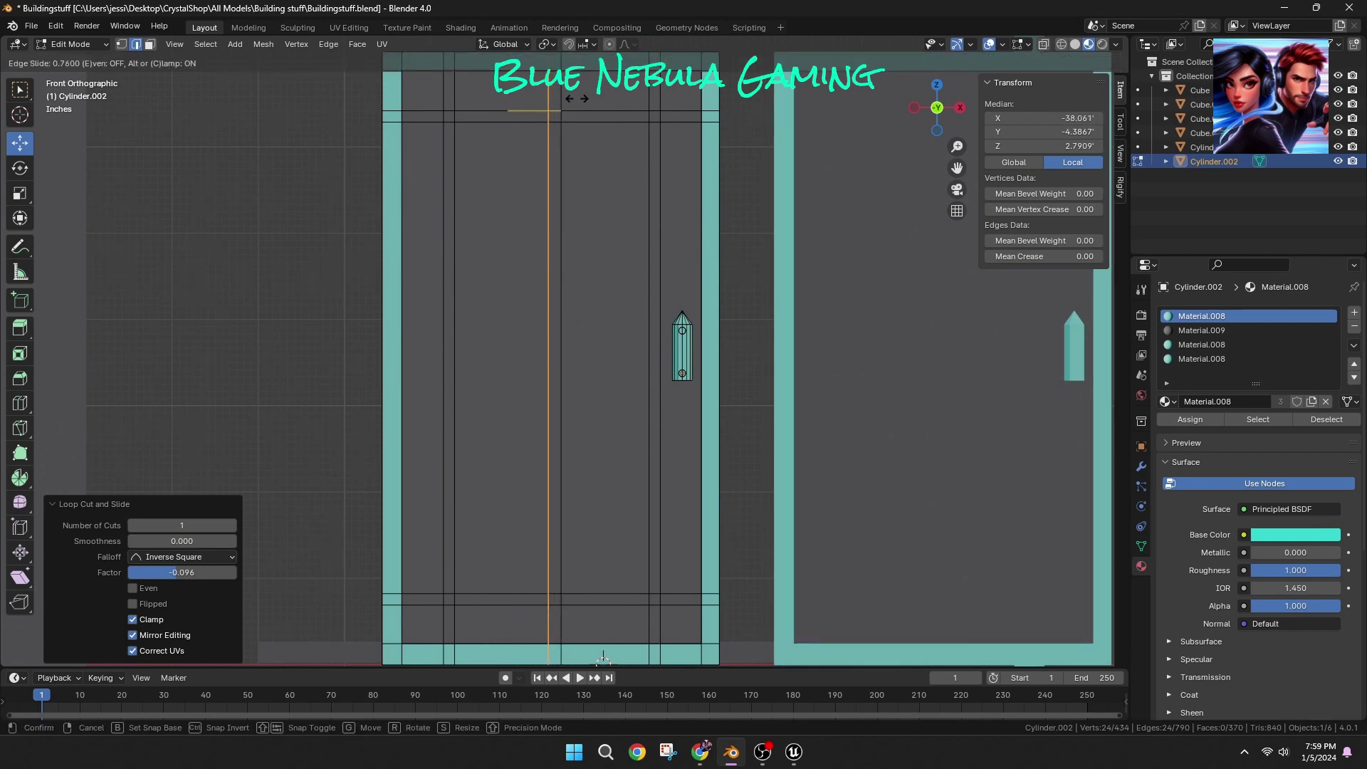
click(577, 98)
click(364, 247)
Step: Add two closely spaced horizontal loop cuts across the door's mid-height
scroll(363, 247, down, 1)
scroll(363, 247, up, 1)
shift+middle_drag(363, 247, 388, 328)
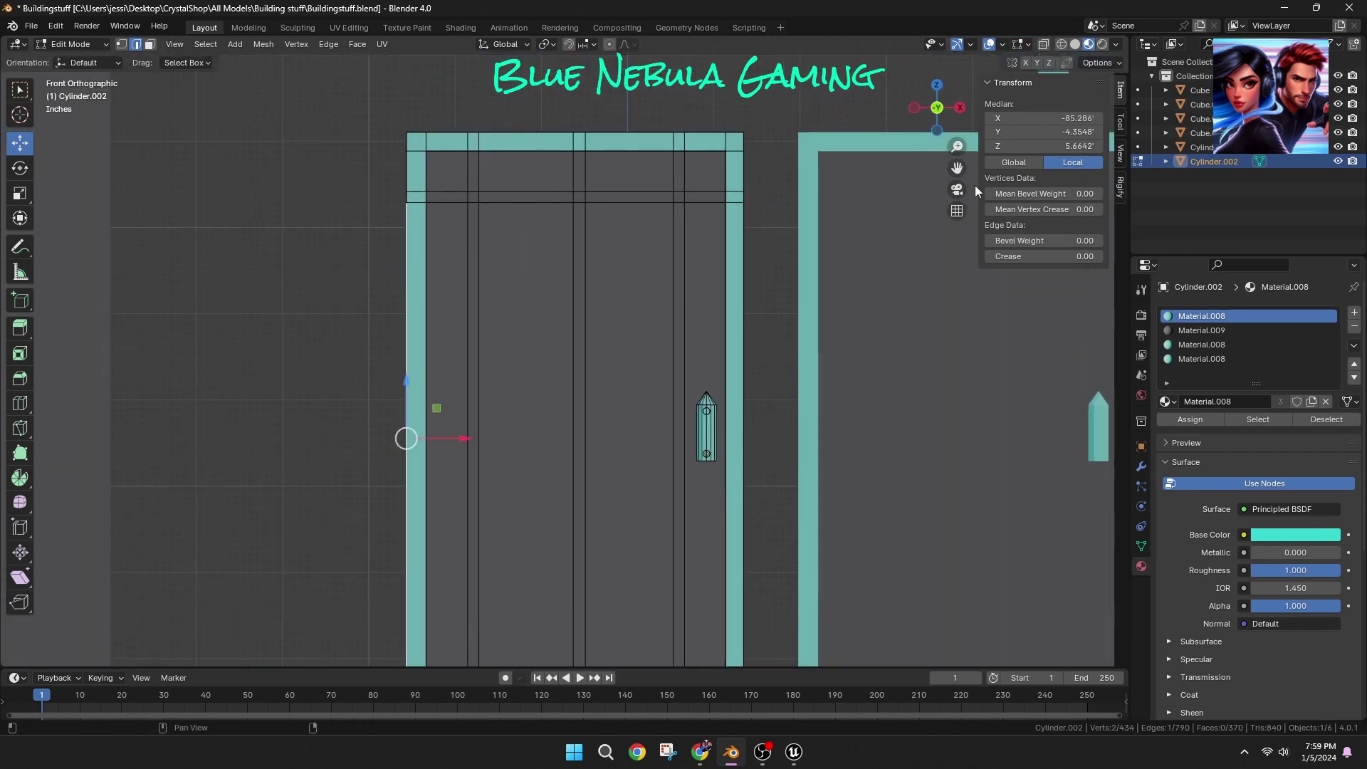
shift+middle_drag(836, 379, 845, 267)
scroll(648, 357, down, 1)
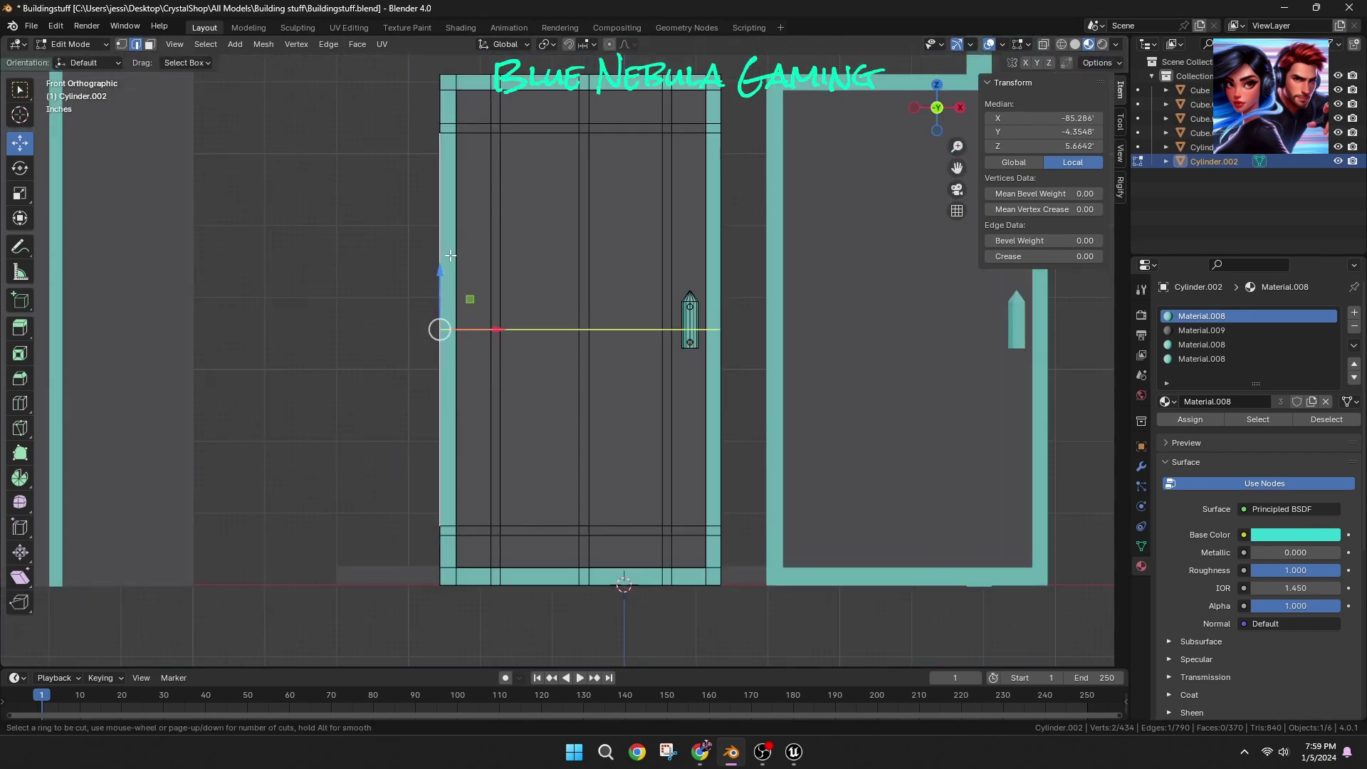
drag(450, 254, 536, 370)
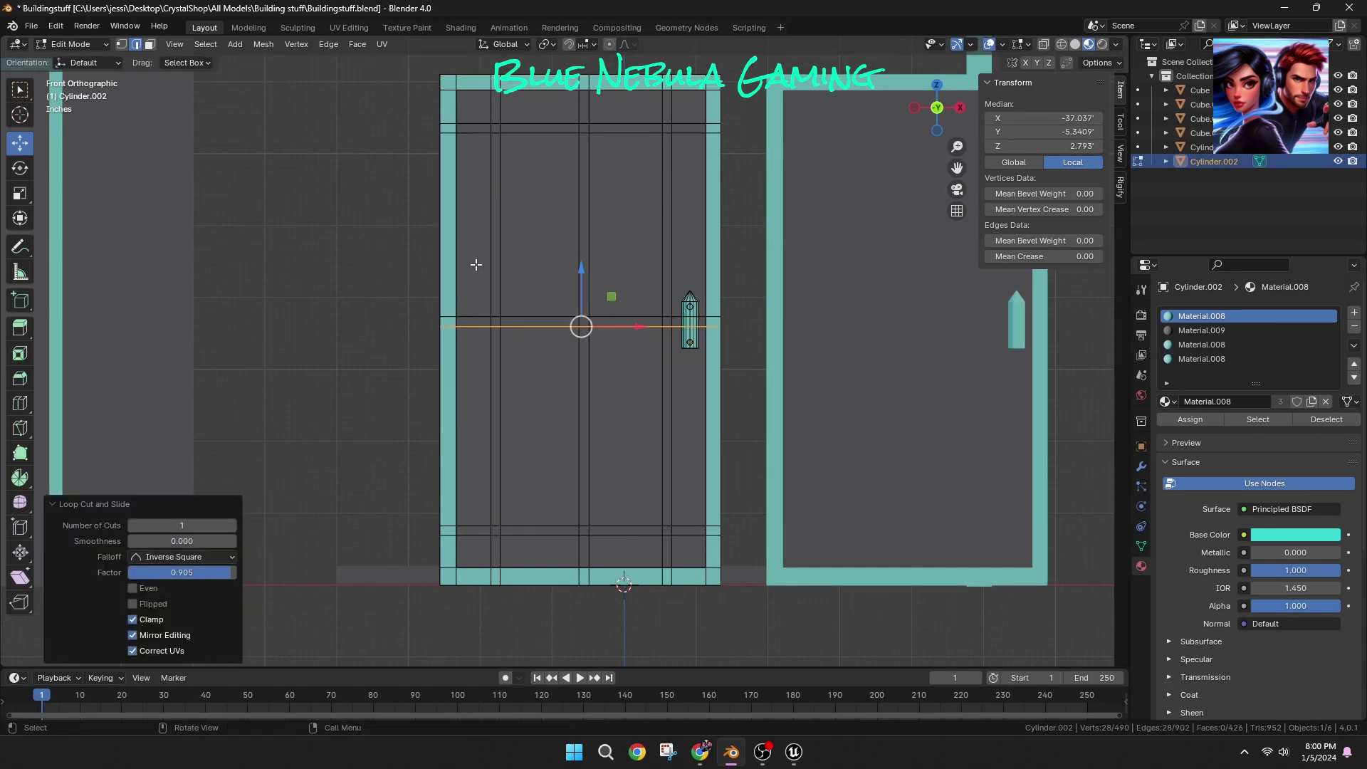
click(362, 359)
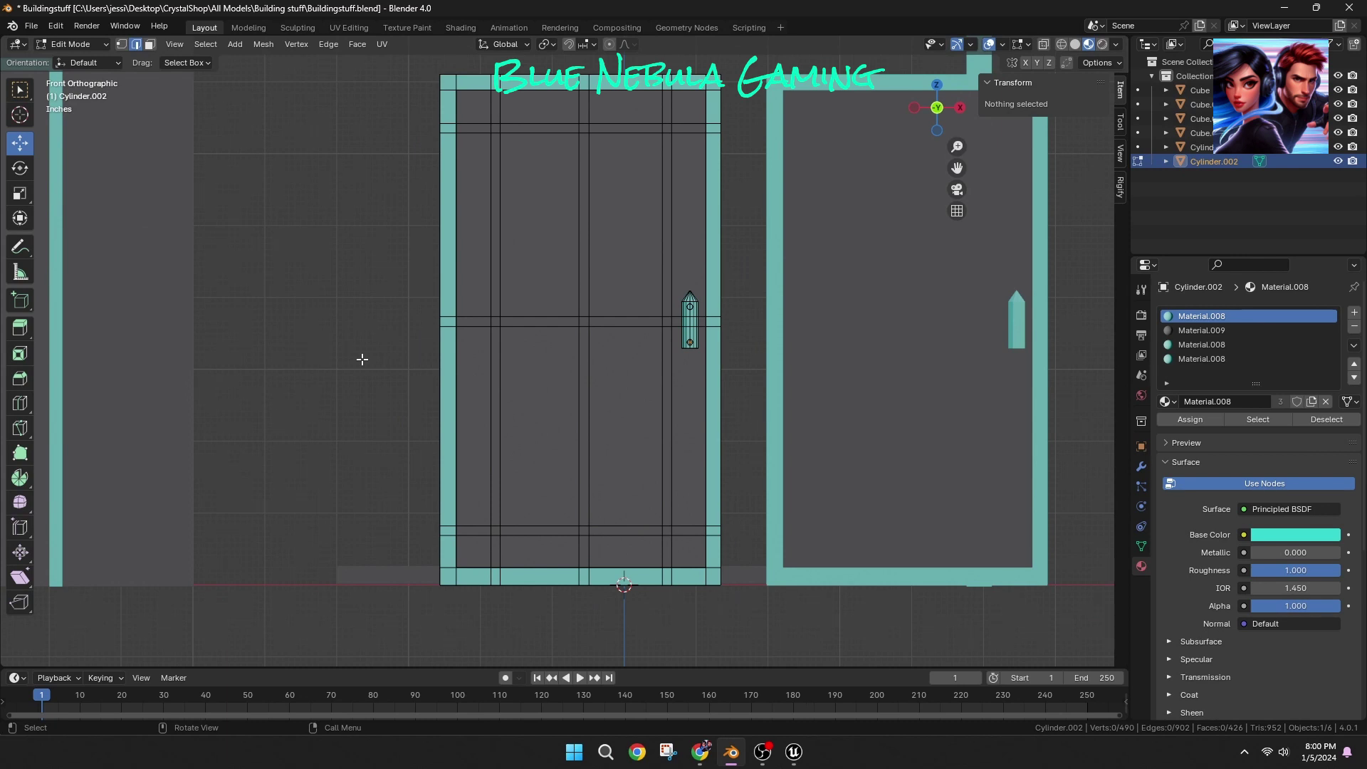
Step: Remove the paired middle vertical and mid-height horizontal loop cuts from the door
drag(957, 168, 959, 231)
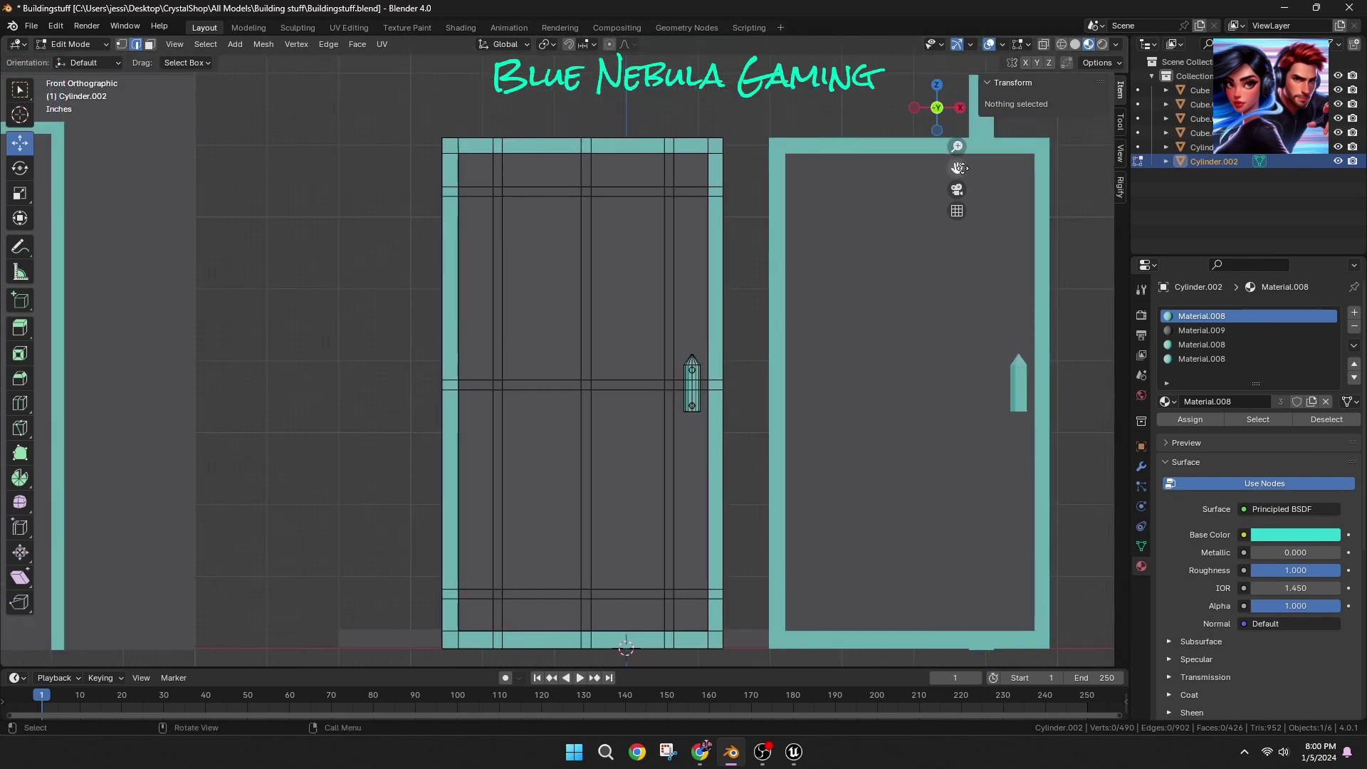
mouse_move(596, 334)
middle_down()
mouse_move(599, 373)
mouse_move(601, 341)
middle_up()
click(475, 372)
key(ctrl+x)
middle_drag(375, 595, 373, 632)
click(56, 26)
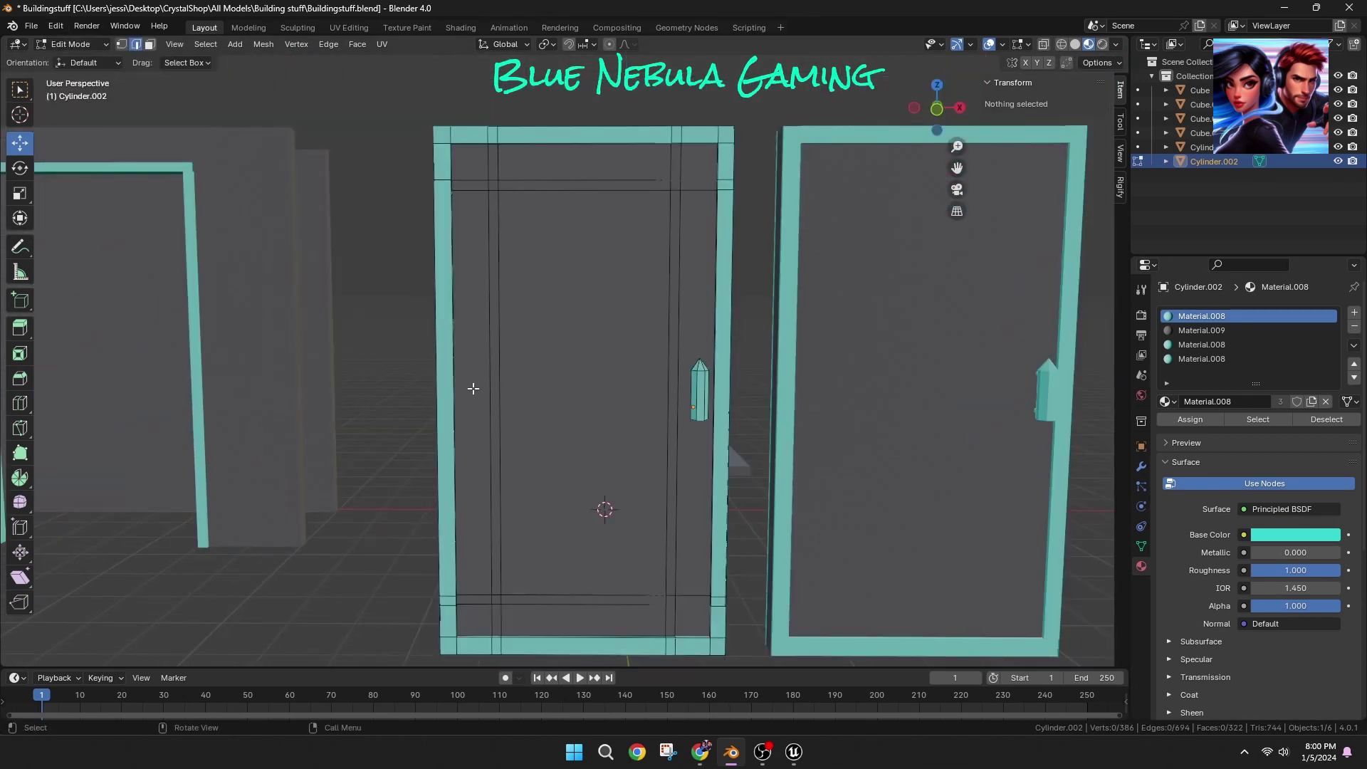
Step: Cut two closely spaced horizontal loops across the door's mid-height again to outline a crossbar
click(937, 108)
click(518, 368)
click(519, 357)
key(ctrl+r)
click(498, 403)
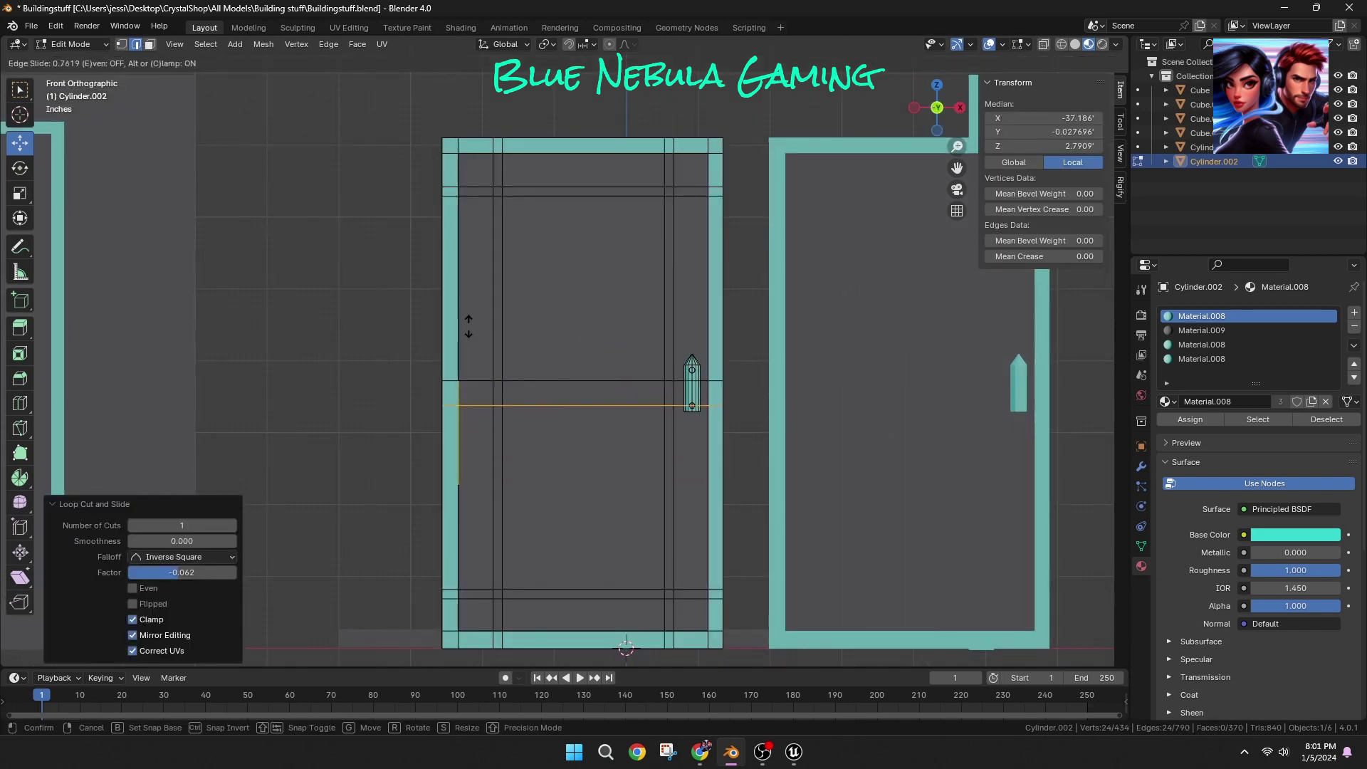
click(460, 309)
click(405, 333)
Step: Extrude the narrow inner rectangular frame and its middle crossbar slightly outward from the door's front face
middle_drag(567, 299, 563, 318)
click(476, 150)
click(149, 44)
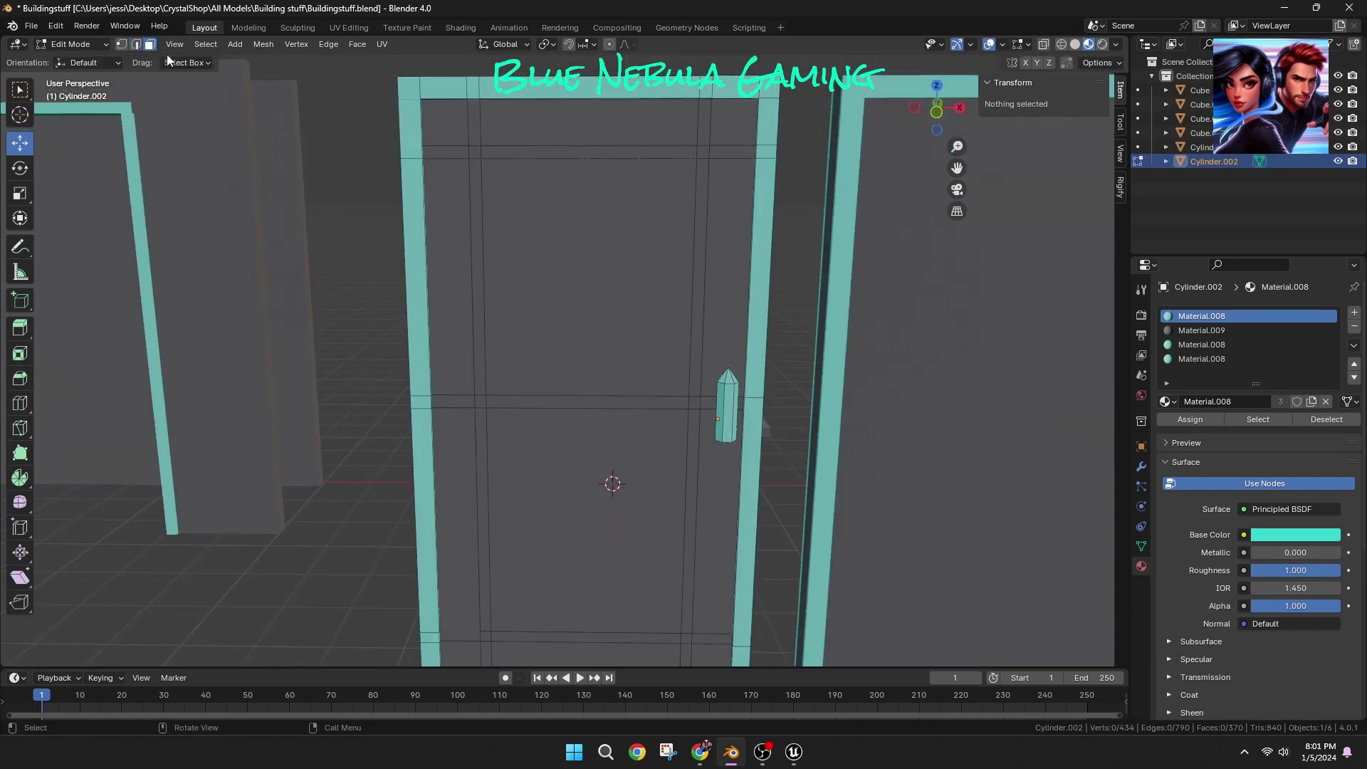
click(472, 154)
ctrl+click(703, 152)
scroll(662, 590, down, 2)
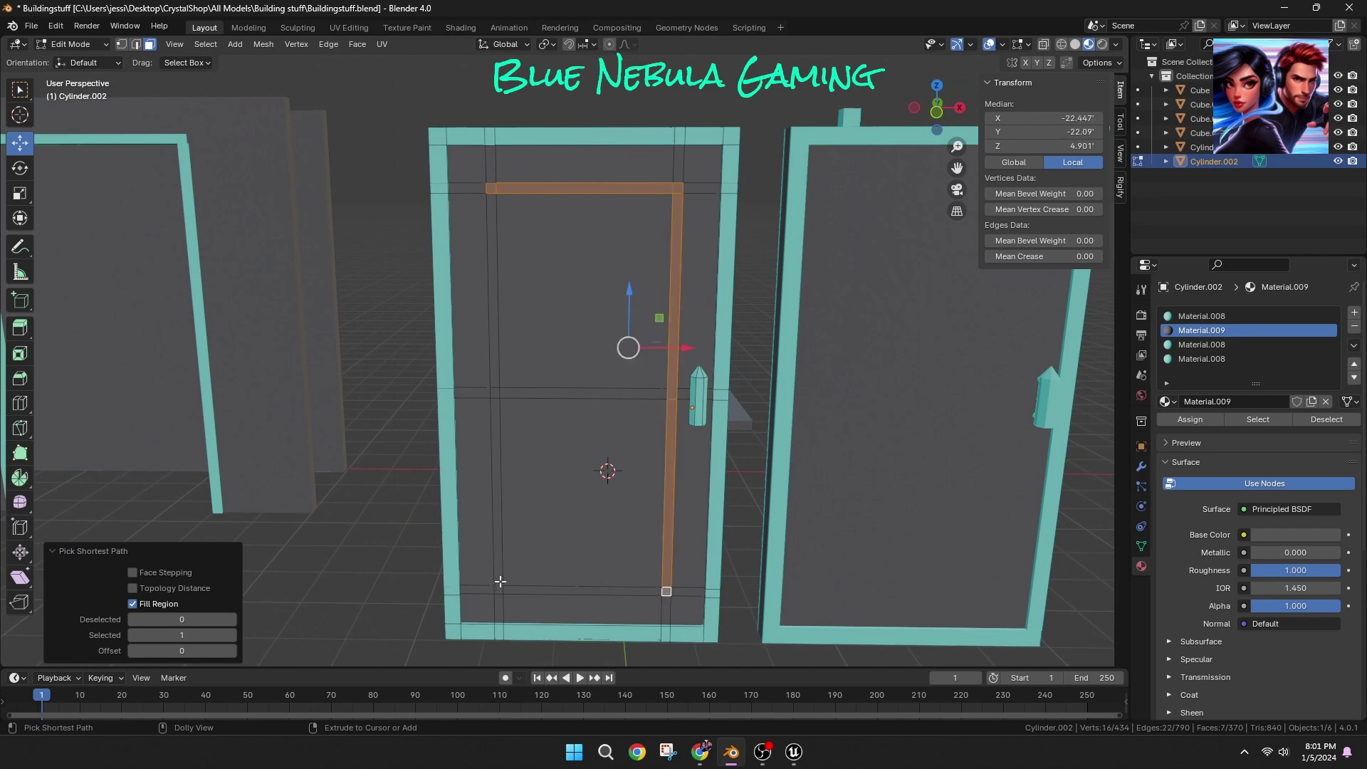
ctrl+click(495, 390)
shift+click(496, 390)
ctrl+click(489, 175)
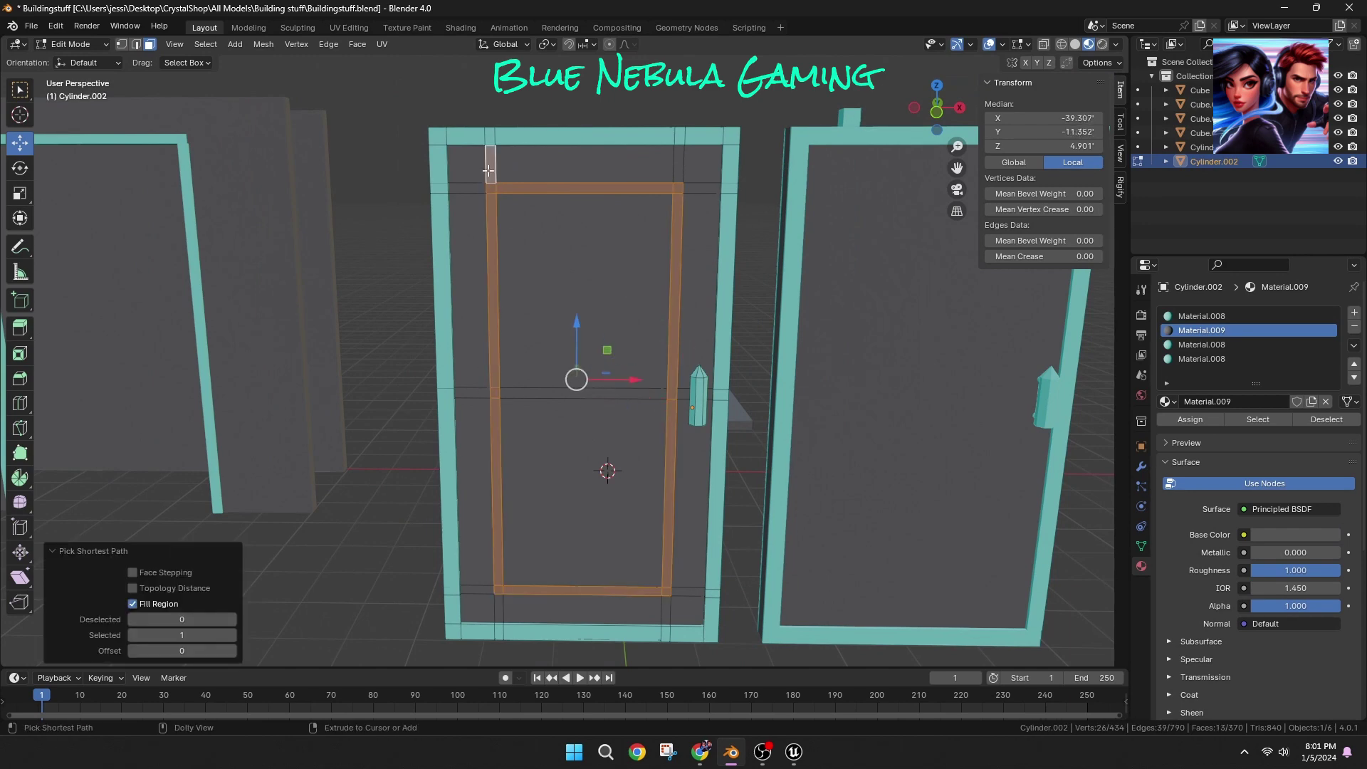
shift+click(490, 175)
shift+click(535, 390)
middle_drag(536, 390, 393, 439)
scroll(393, 438, up, 6)
drag(957, 168, 1042, 399)
key(e)
click(773, 155)
click(387, 446)
Step: Extrude the matching inner frame and crossbar faces slightly outward on the back of the door
scroll(387, 446, down, 5)
middle_drag(387, 446, 647, 460)
shift+click(562, 245)
ctrl+click(404, 190)
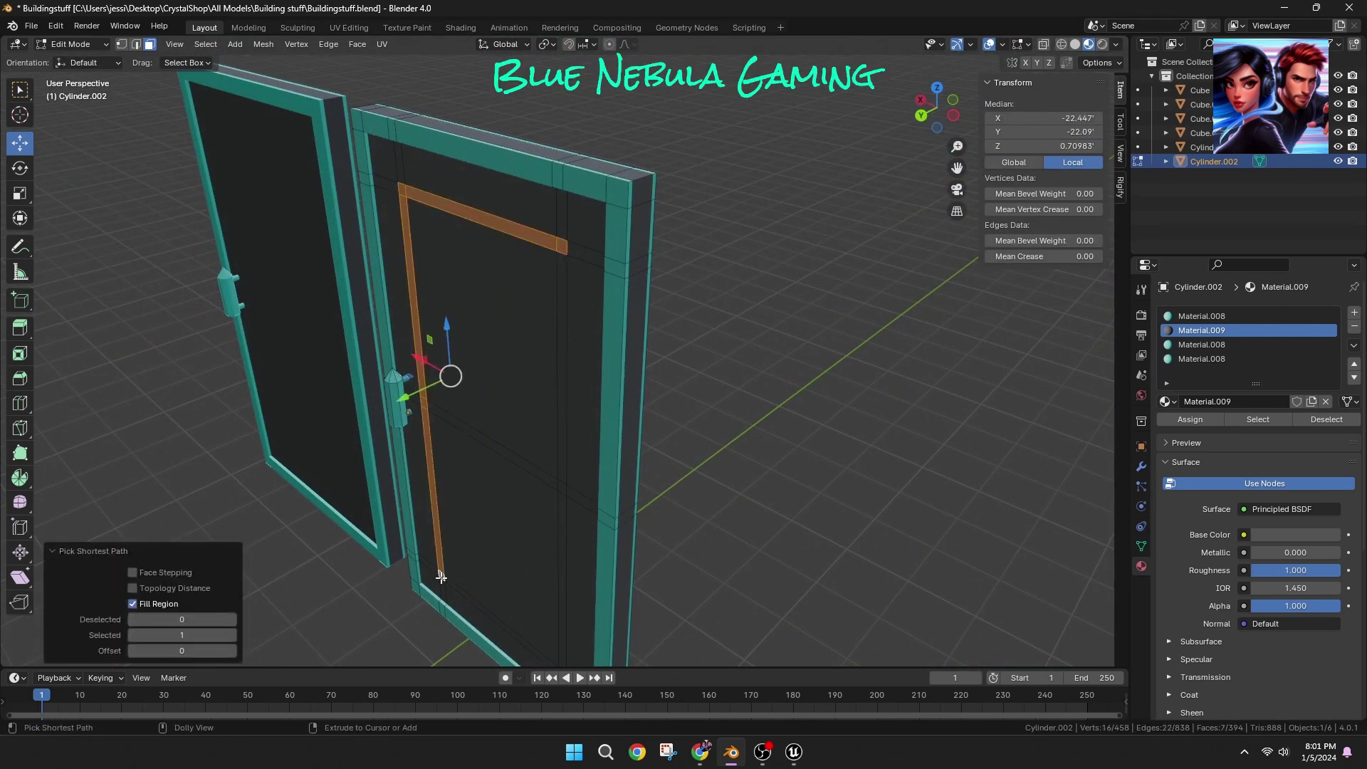
middle_drag(441, 577, 565, 610)
ctrl+click(439, 440)
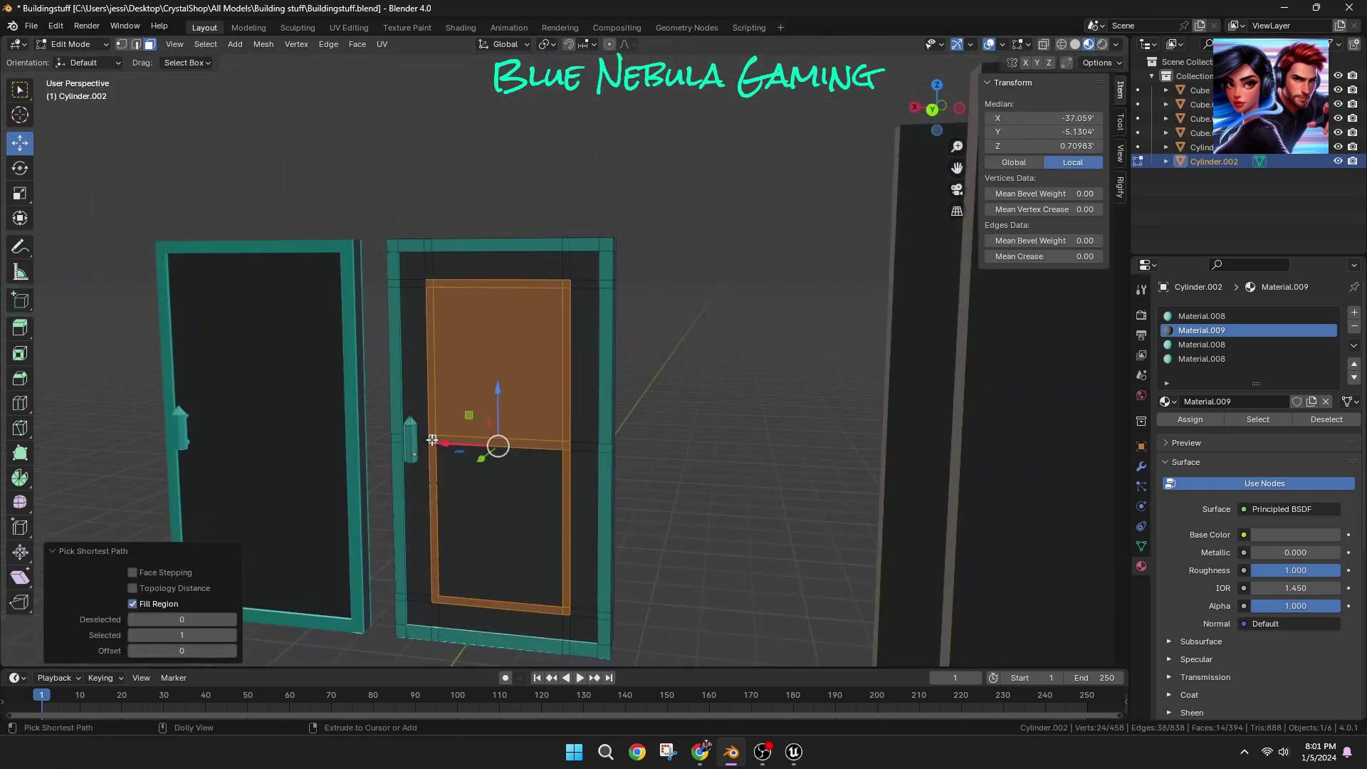
shift+click(485, 381)
middle_drag(584, 305, 492, 342)
scroll(492, 341, up, 5)
drag(957, 168, 1068, 284)
middle_drag(697, 213, 491, 188)
key(e)
click(399, 292)
click(305, 366)
Step: Delete the front and back faces of the upper panel inside the inner frame to open a window
middle_drag(305, 366, 598, 428)
scroll(619, 463, up, 4)
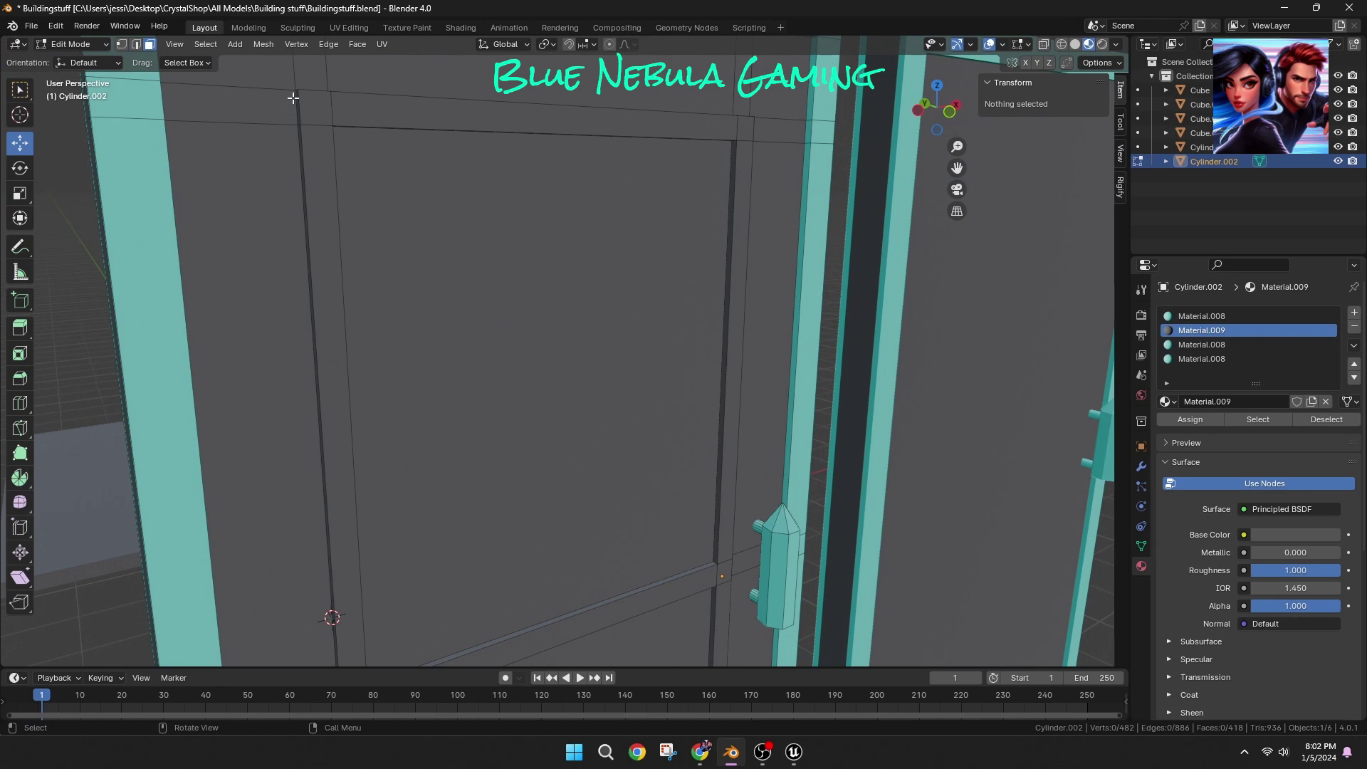
click(397, 313)
key(x)
click(432, 326)
middle_drag(463, 321, 784, 534)
Step: Fill the upper opening's bottom along the crossbar and its left side with faces joining front and back edges
click(337, 352)
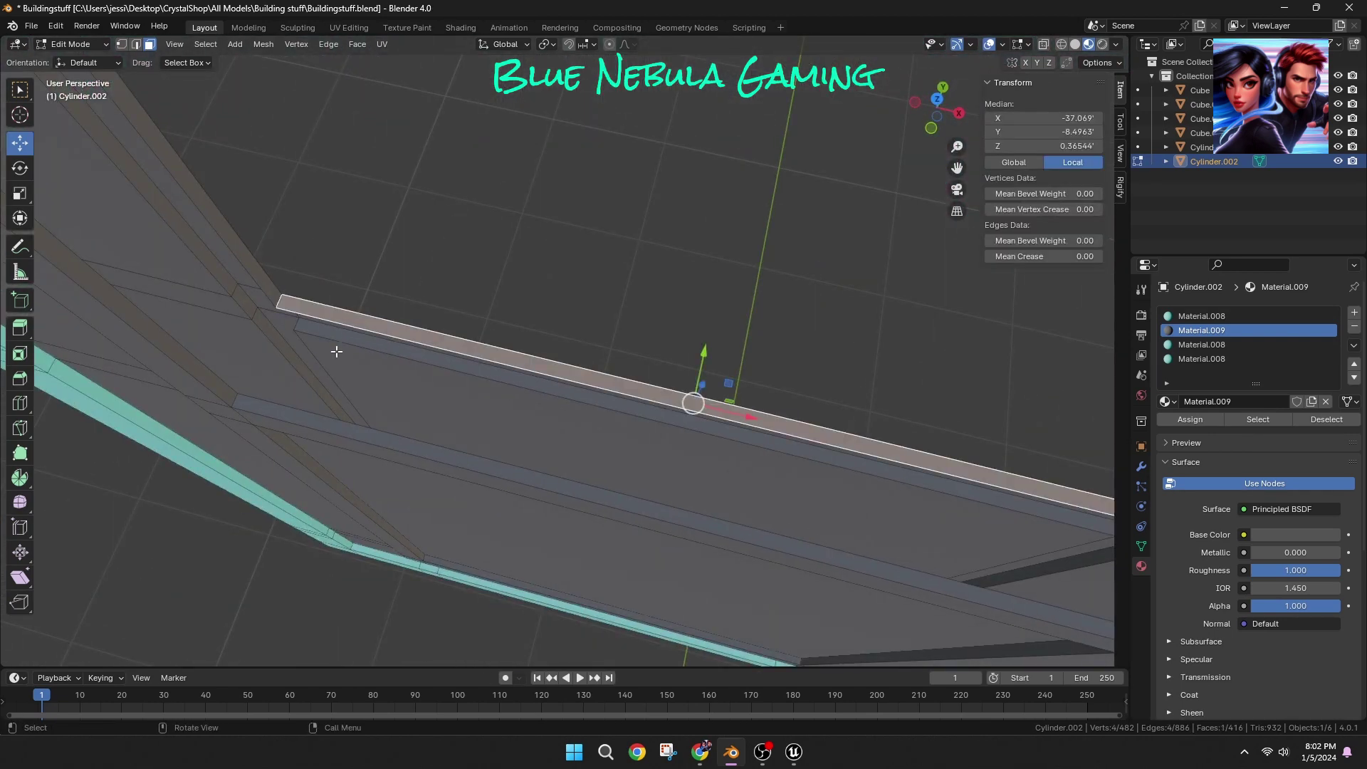
click(309, 317)
shift+click(299, 408)
key(f)
click(291, 298)
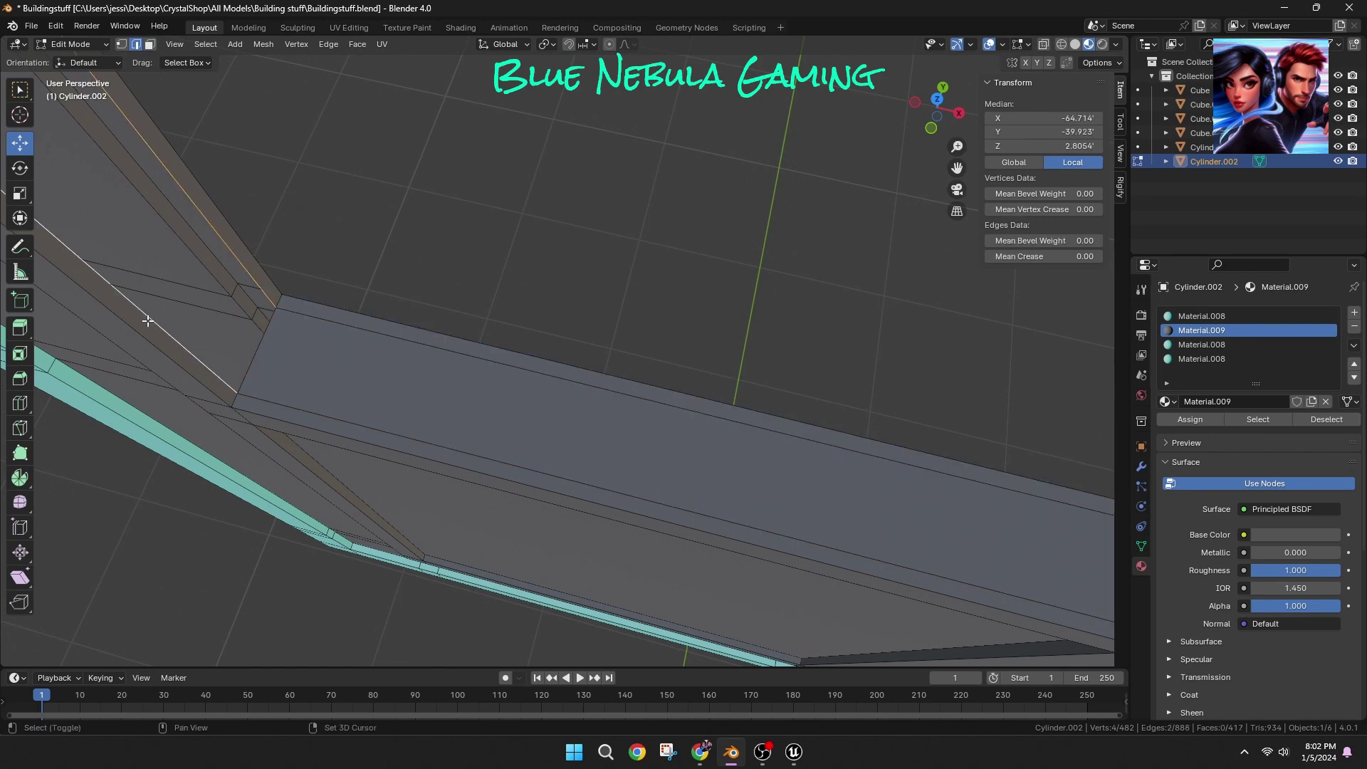
key(f)
Step: Fill the right side and the top of the upper opening with faces
click(299, 192)
middle_drag(299, 192, 668, 278)
drag(668, 181, 963, 188)
shift+middle_drag(962, 188, 685, 235)
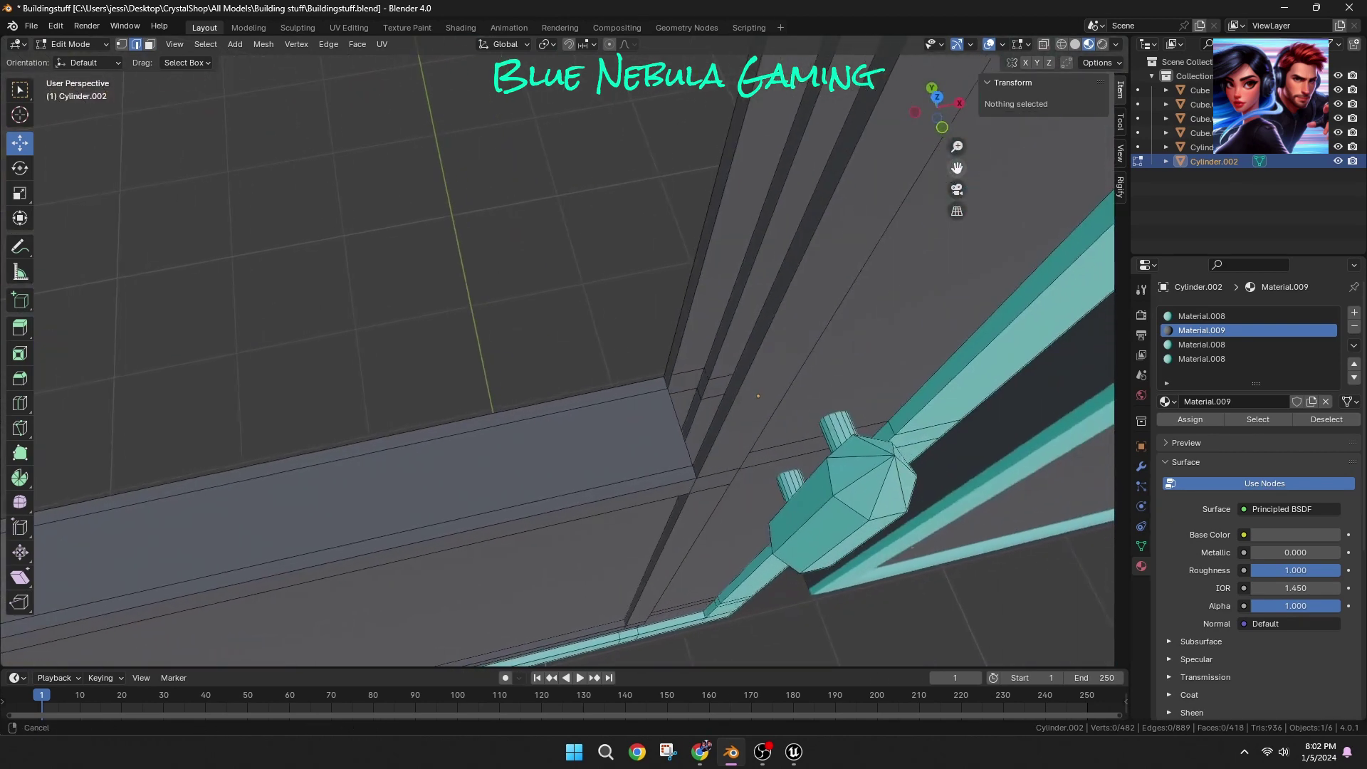
click(691, 316)
key(f)
middle_drag(742, 349, 428, 192)
click(427, 192)
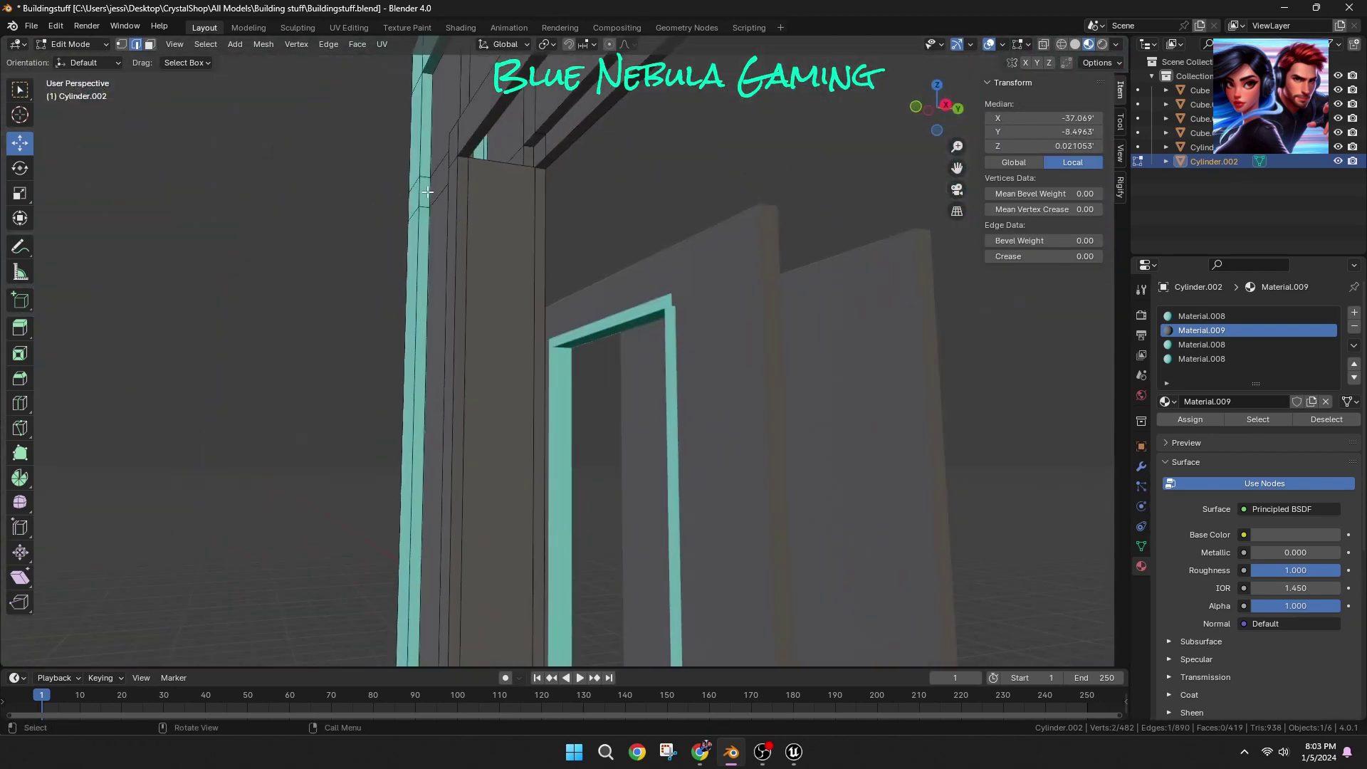
key(f)
click(619, 153)
Step: Delete the front and back faces of the lower panel below the crossbar
middle_drag(619, 153, 718, 419)
click(547, 238)
key(x)
click(547, 238)
Step: Fill the right side and the bottom of the lower opening with faces between the front and back edges
middle_drag(534, 250, 903, 506)
click(782, 299)
click(135, 44)
key(alt+a)
click(835, 321)
shift+click(914, 507)
key(f)
click(796, 498)
middle_drag(796, 498, 605, 408)
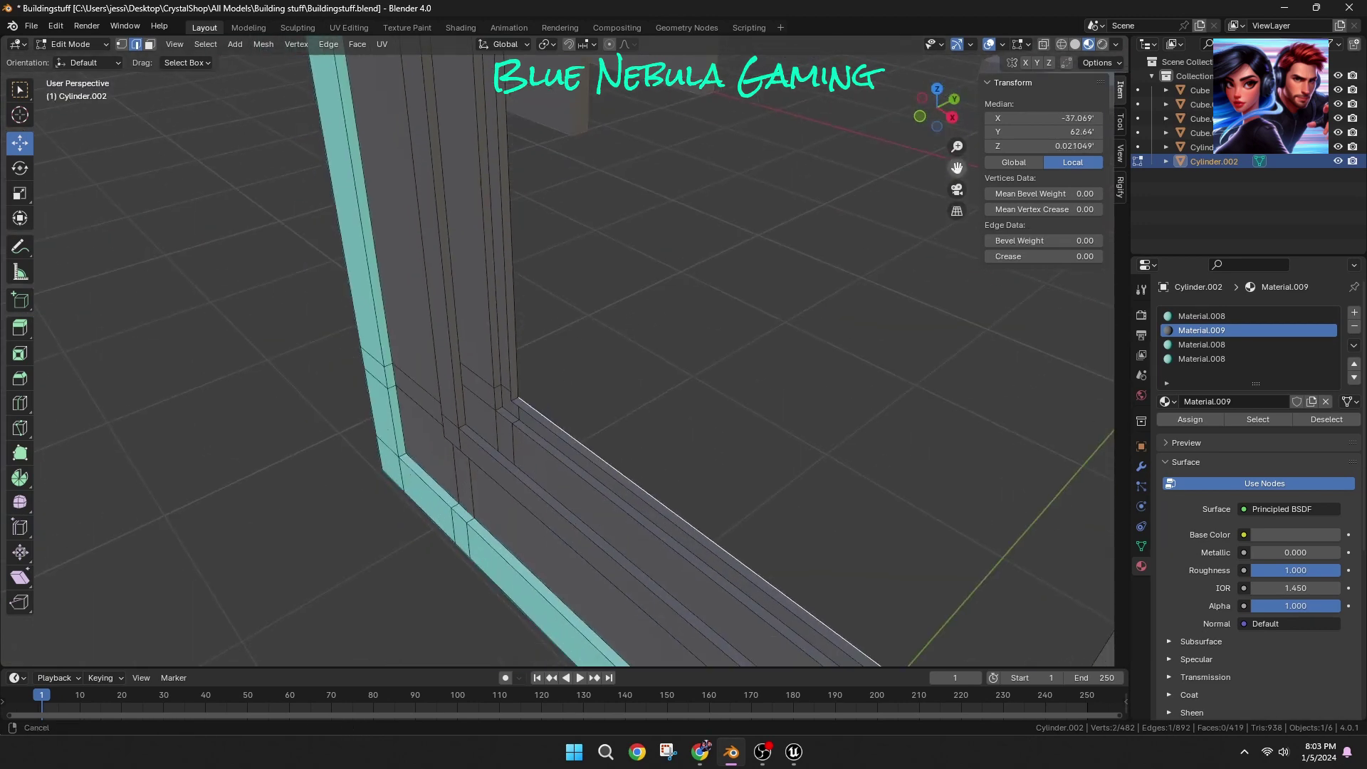
shift+click(503, 454)
key(f)
key(alt+a)
Step: Fill the lower opening's left side and the crossbar's underside with faces, and switch to face selection
click(510, 353)
middle_drag(490, 362, 431, 384)
shift+middle_drag(432, 385, 824, 313)
click(652, 310)
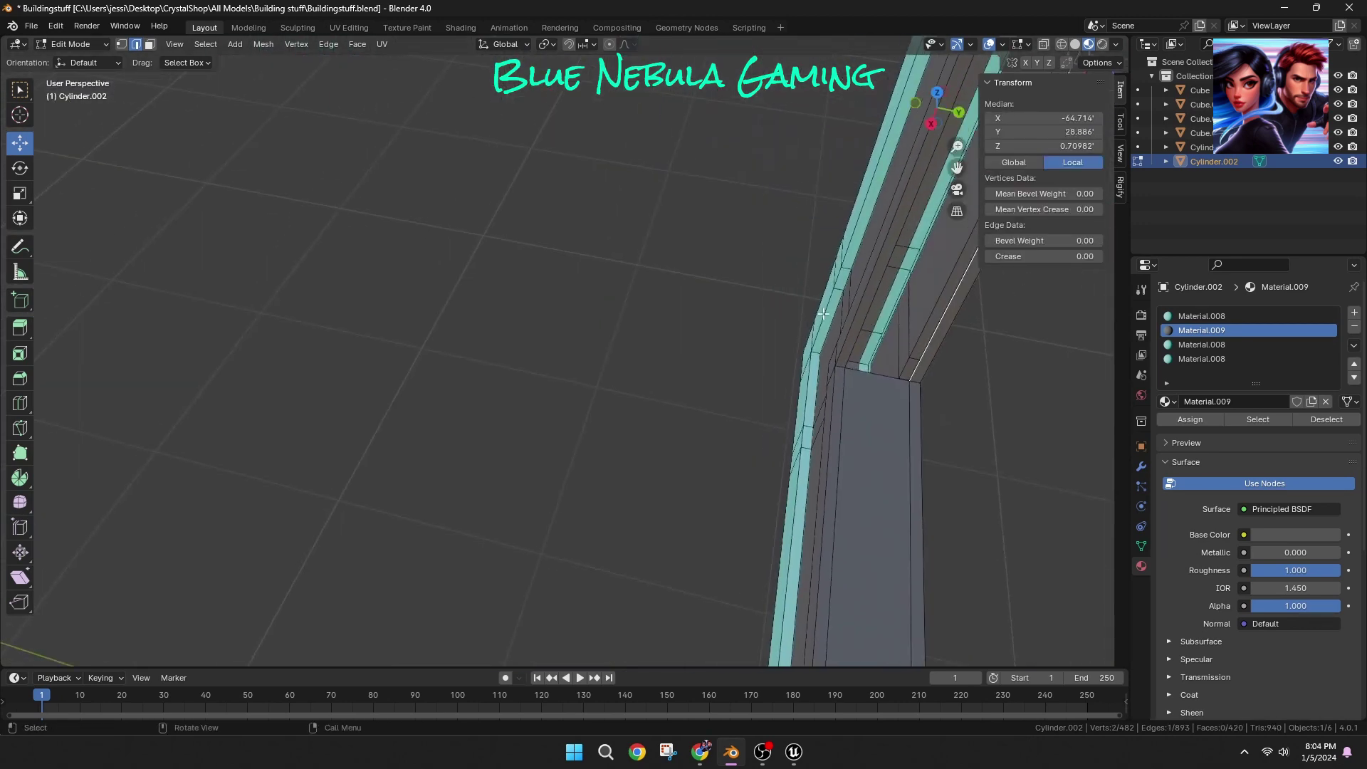
middle_drag(725, 452, 659, 210)
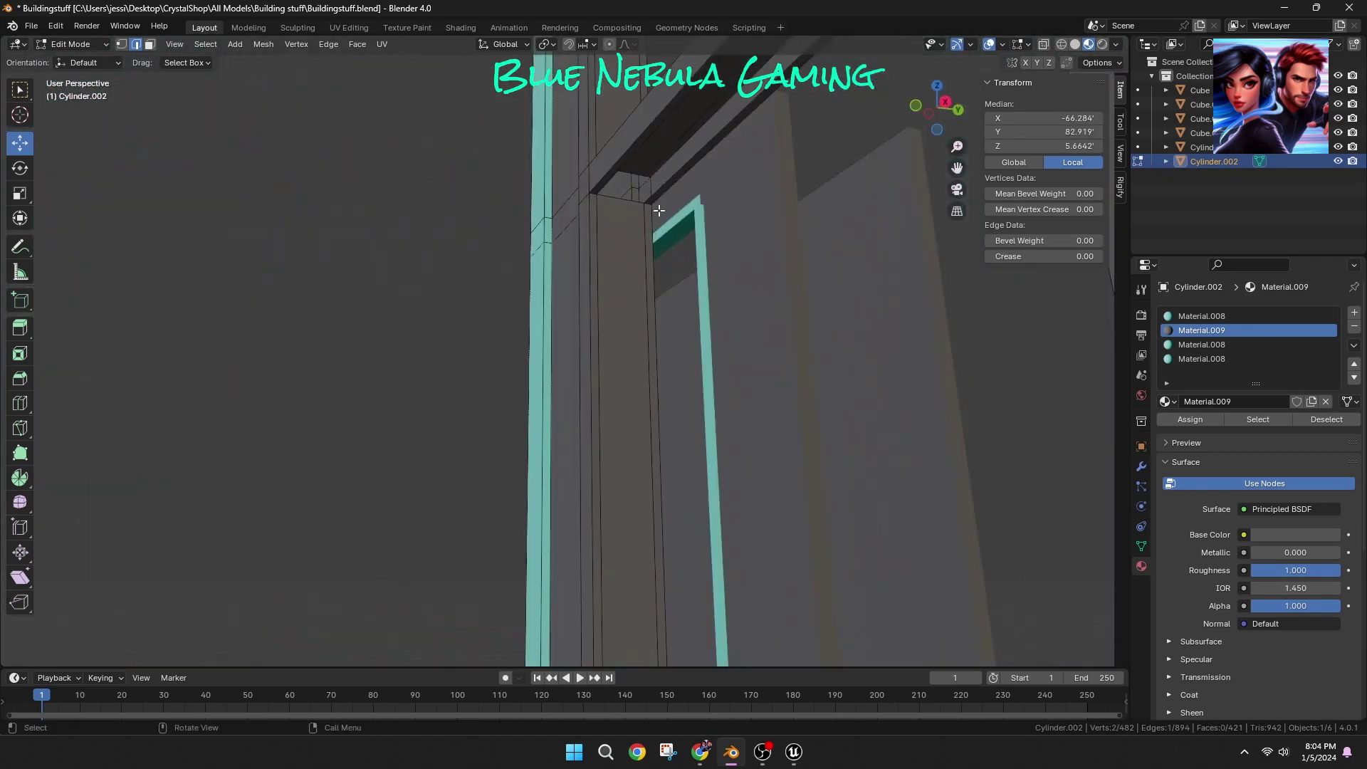
click(655, 189)
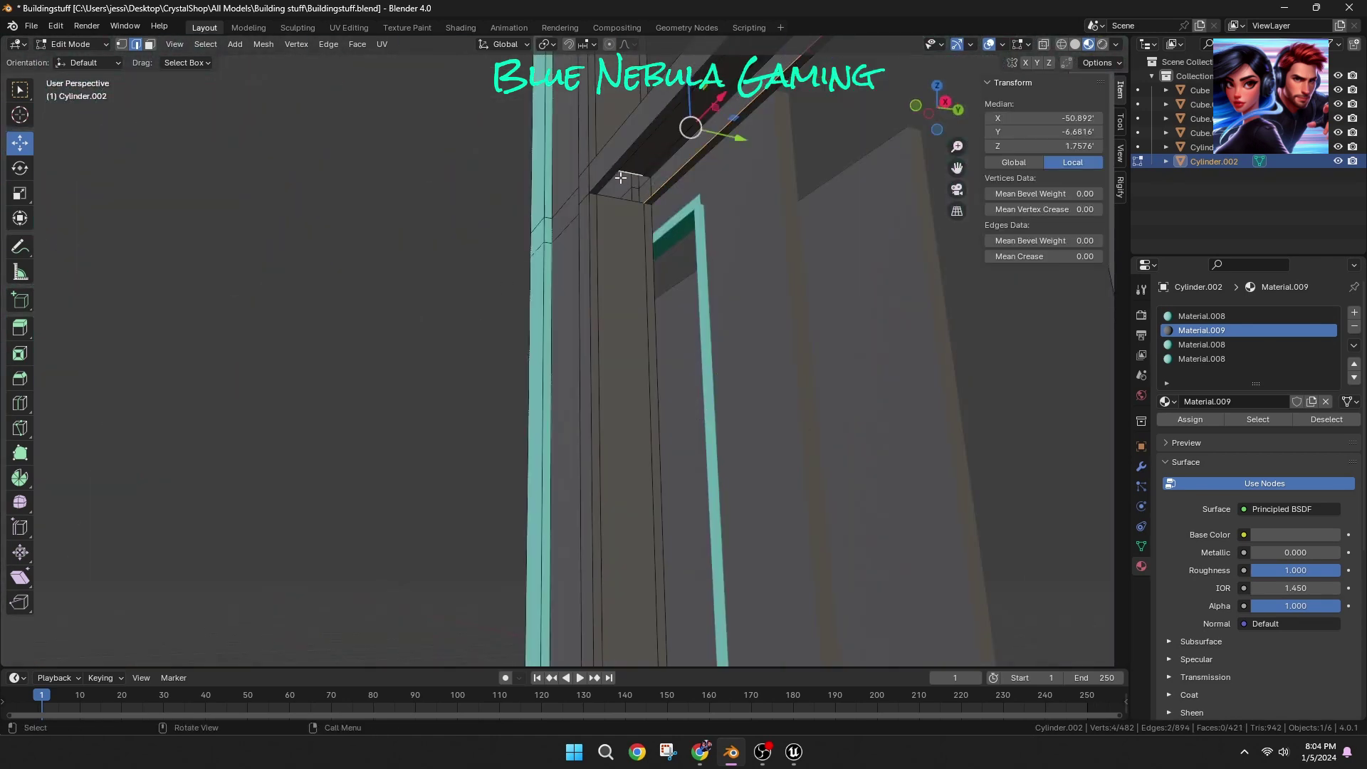
click(281, 345)
middle_drag(282, 345, 439, 415)
scroll(438, 459, up, 3)
scroll(439, 415, down, 2)
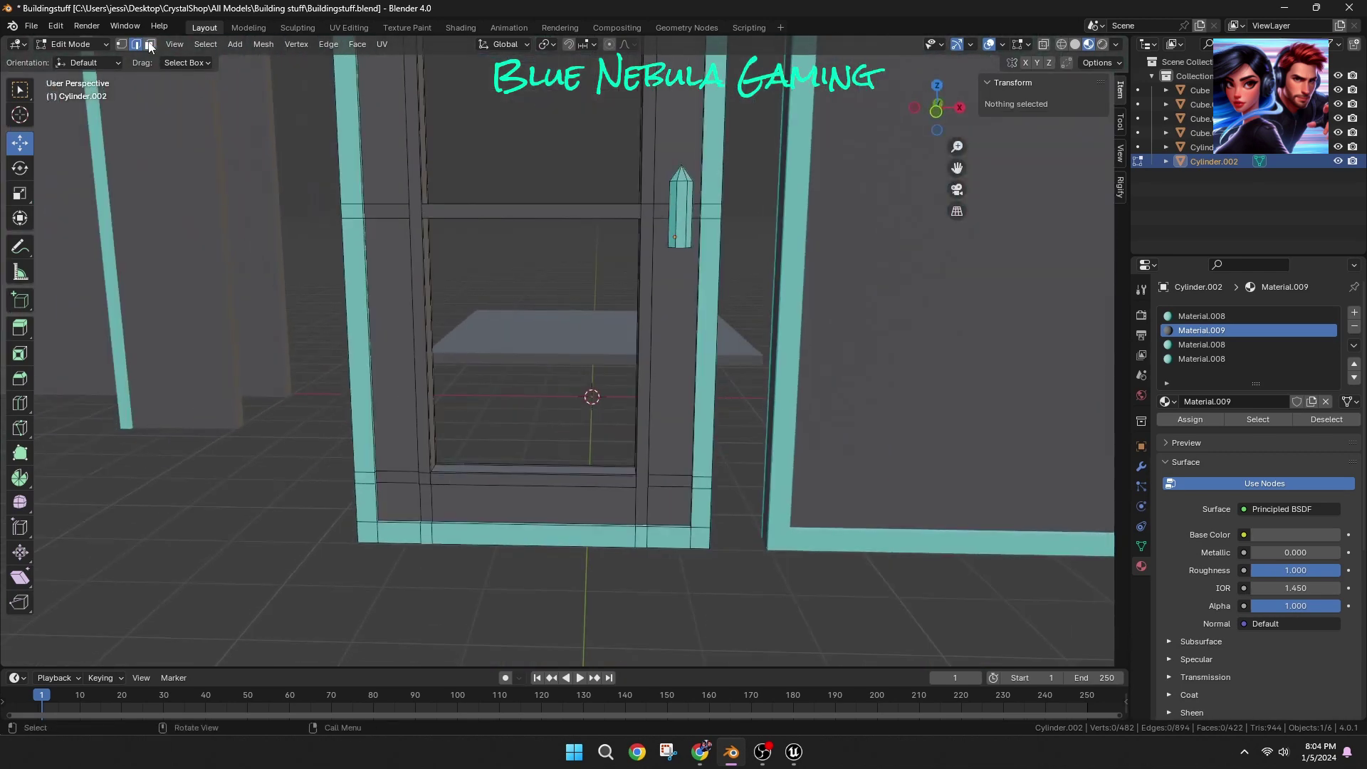
click(150, 45)
scroll(311, 586, up, 4)
click(314, 585)
ctrl+click(699, 585)
scroll(717, 504, down, 2)
drag(957, 168, 1111, 356)
scroll(963, 121, down, 3)
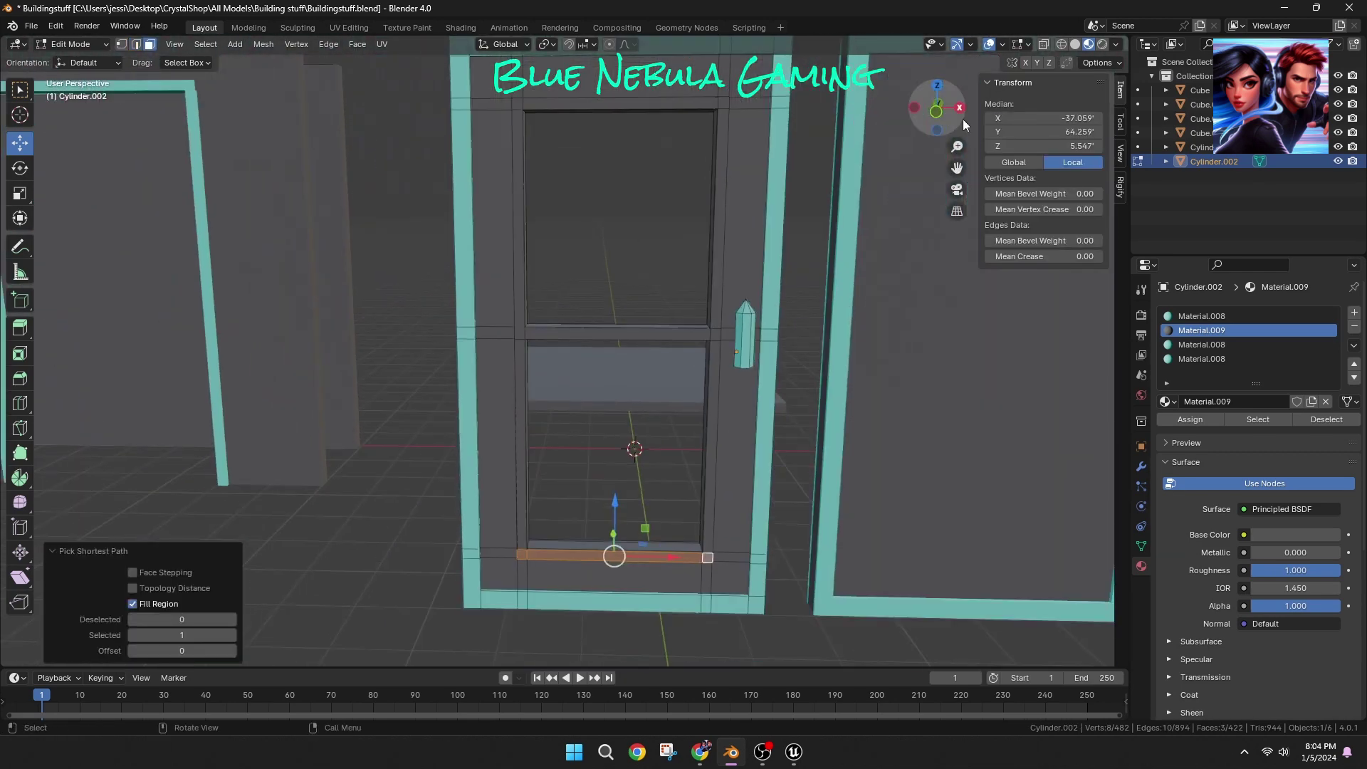
Step: Select the whole inner window frame and crossbar through the mesh in front view and assign Material.008 to it
click(935, 111)
click(1043, 45)
drag(507, 100, 730, 598)
click(1184, 423)
click(1088, 44)
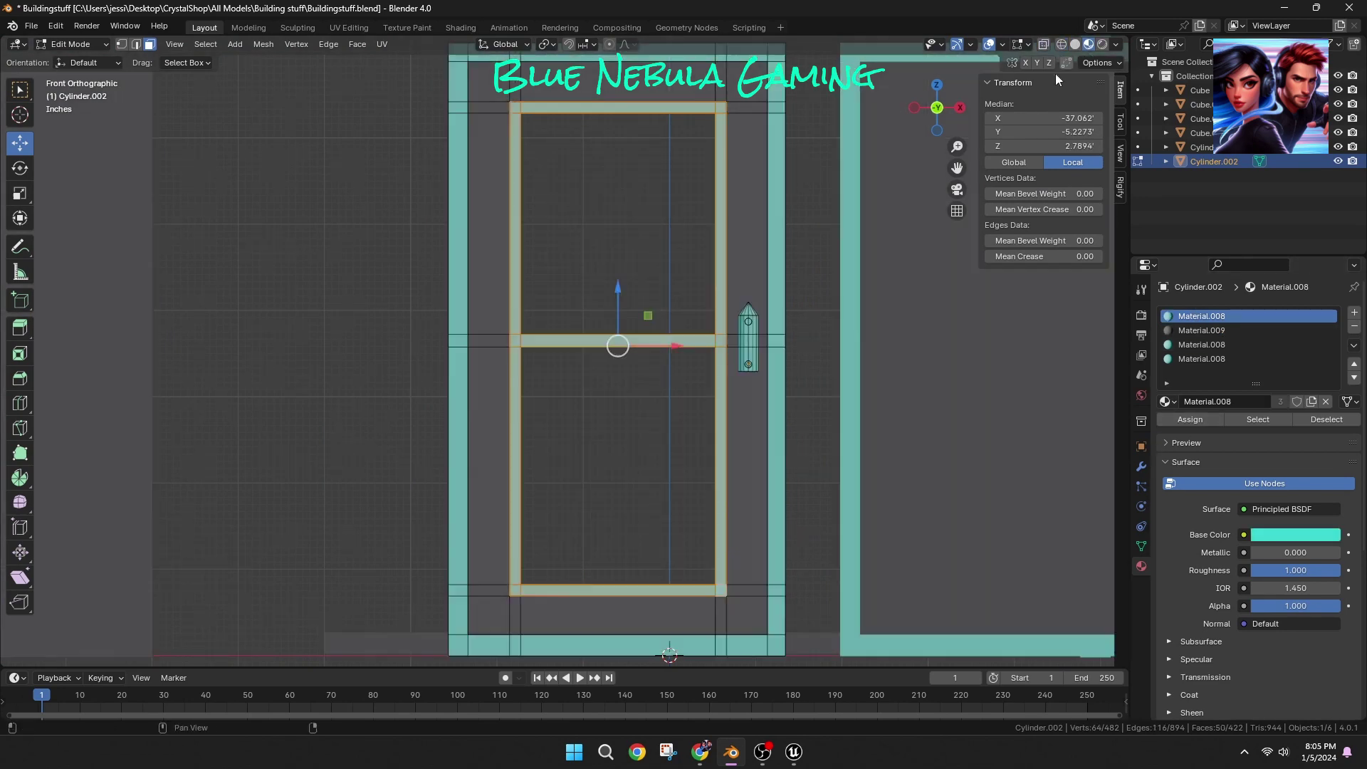
click(899, 299)
Step: Assign Material.008 to the remaining outer side faces of the raised front window frame, including the lower corner face
mouse_move(899, 299)
middle_down()
mouse_move(522, 430)
mouse_move(382, 458)
mouse_move(346, 418)
middle_up()
scroll(346, 418, up, 3)
ctrl+shift+click(346, 419)
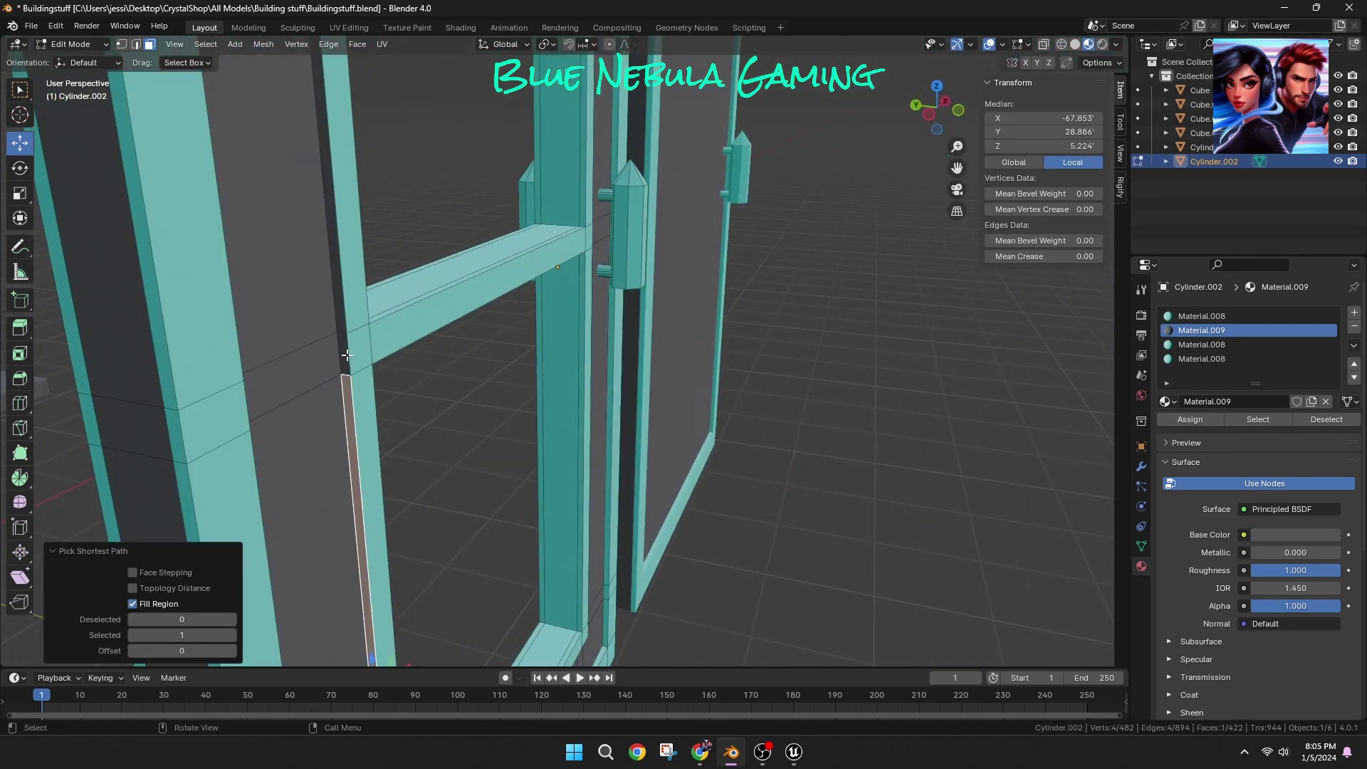
middle_drag(340, 311, 496, 168)
ctrl+shift+click(871, 221)
middle_drag(871, 221, 1022, 512)
ctrl+shift+click(688, 627)
middle_drag(688, 628, 763, 464)
middle_drag(554, 440, 641, 554)
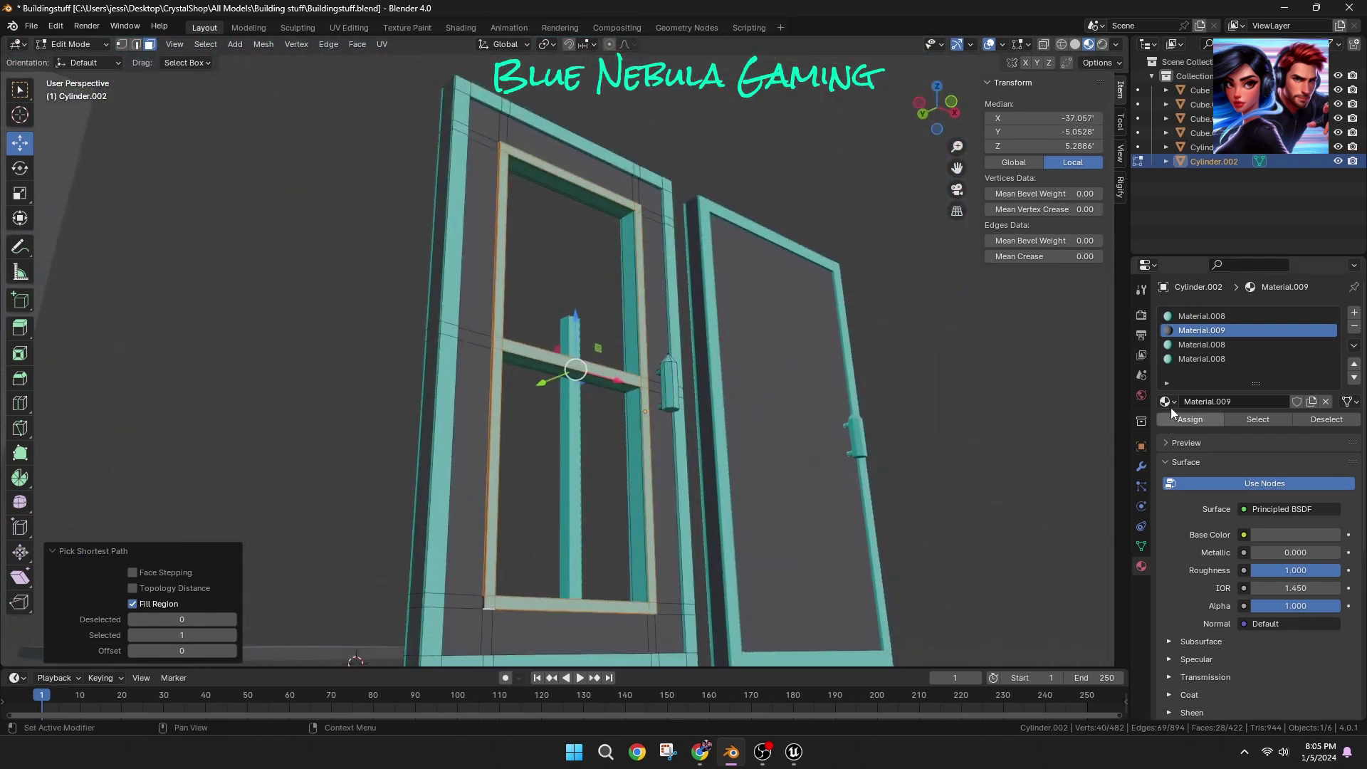
click(1201, 316)
click(1189, 419)
click(253, 458)
click(485, 601)
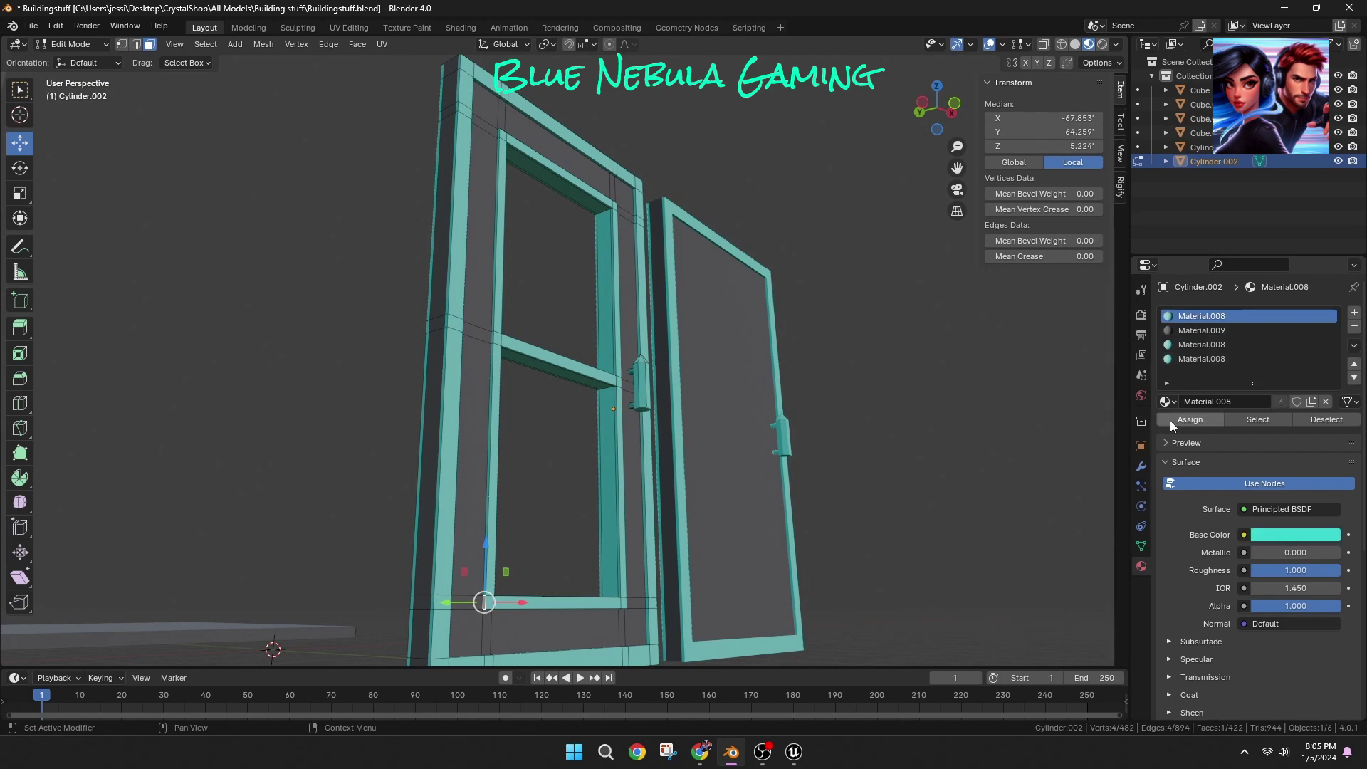
click(1171, 426)
Step: Assign Material.008 to the outer side faces of the raised window frame on the door's back
scroll(268, 436, down, 1)
middle_drag(268, 436, 491, 531)
scroll(544, 162, up, 1)
click(543, 162)
middle_drag(607, 518, 558, 442)
ctrl+shift+click(641, 411)
middle_drag(641, 412, 622, 620)
ctrl+shift+click(570, 407)
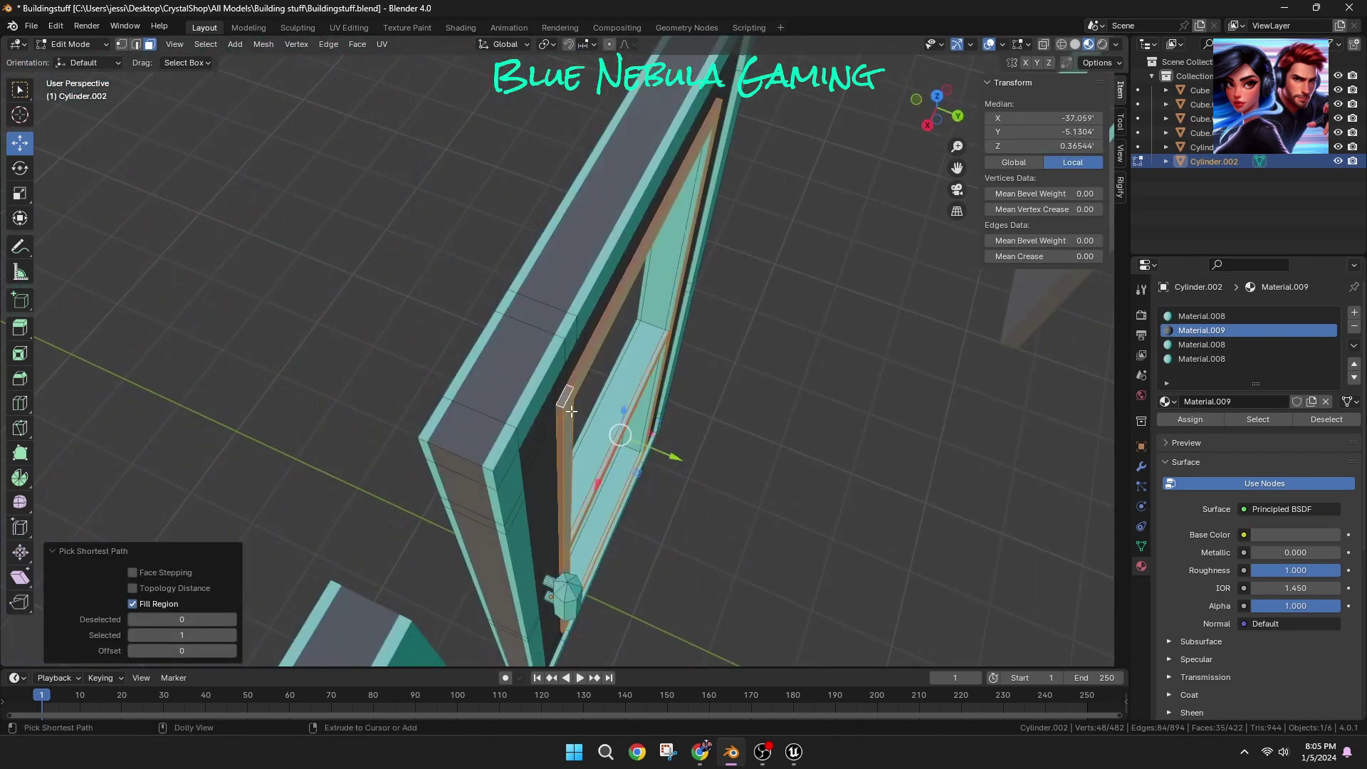
middle_drag(572, 412, 712, 398)
click(1190, 420)
click(1054, 460)
Step: Return to Object Mode and move the windowed door along negative X to stand in front of the wall pieces
middle_drag(1054, 460, 628, 522)
scroll(628, 522, down, 4)
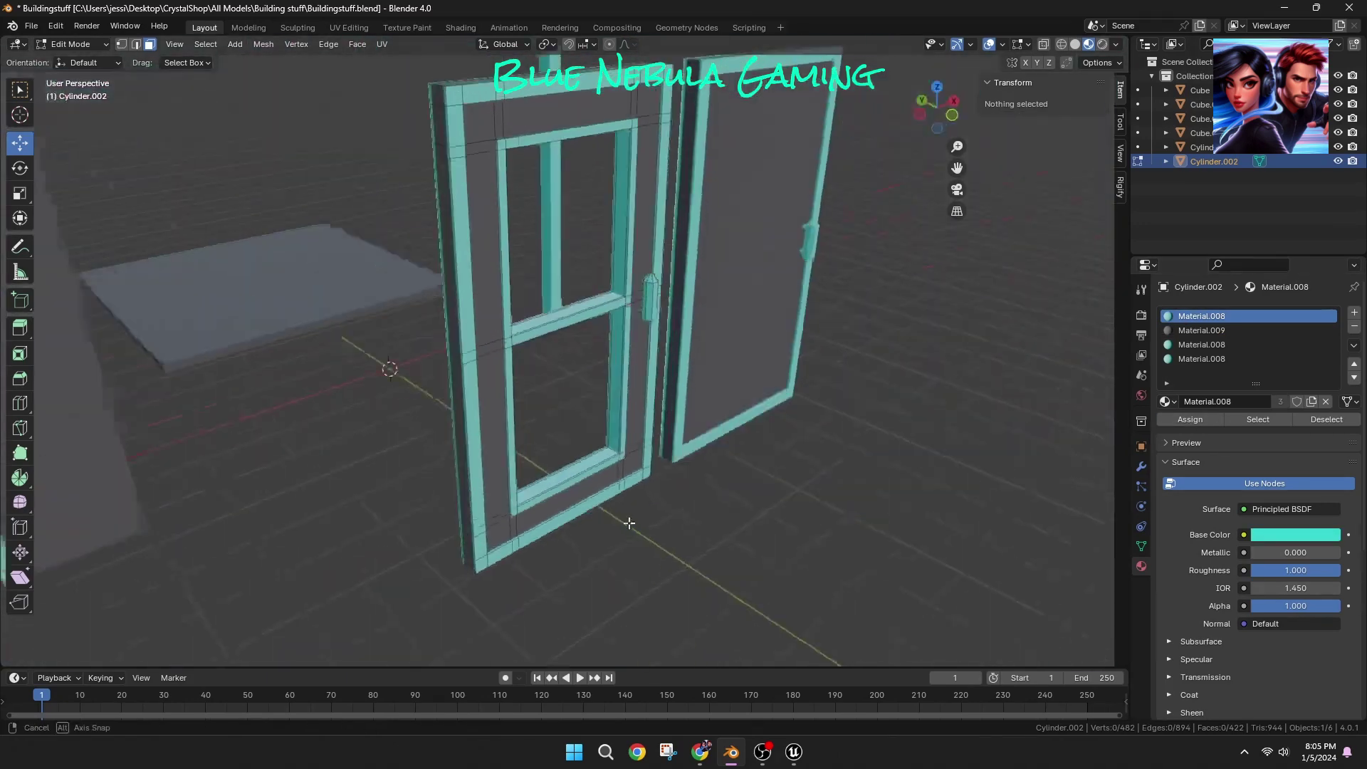
middle_drag(690, 562, 626, 497)
scroll(801, 57, down, 3)
middle_drag(801, 57, 776, 160)
click(74, 44)
click(74, 62)
drag(681, 338, 347, 353)
Step: Move the plain door along X to about -6.28' so it stands beside the windowed door
click(729, 331)
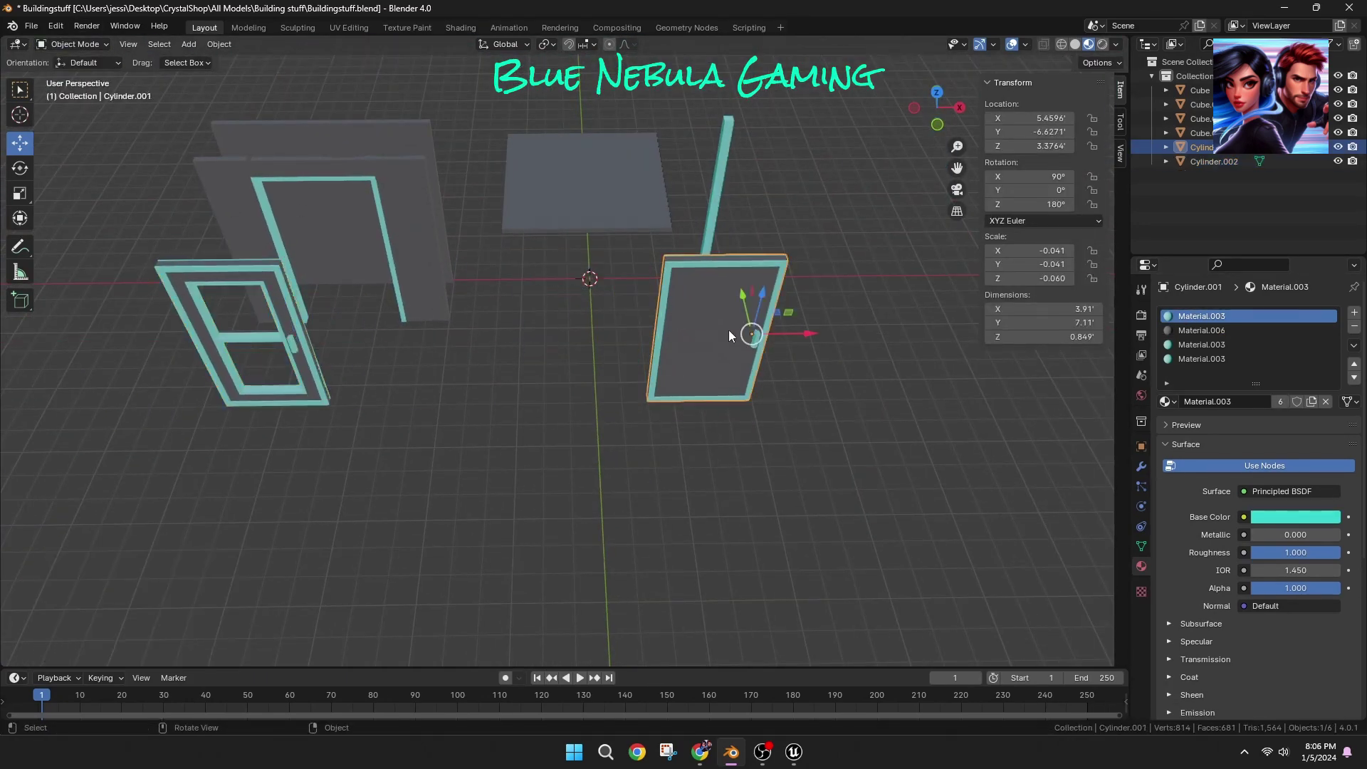
drag(808, 332, 471, 347)
click(563, 563)
Step: Inspect the two doors and the other building pieces from several angles
middle_drag(562, 562, 395, 284)
scroll(622, 490, up, 3)
scroll(536, 363, down, 3)
middle_drag(535, 357, 592, 352)
scroll(592, 352, up, 5)
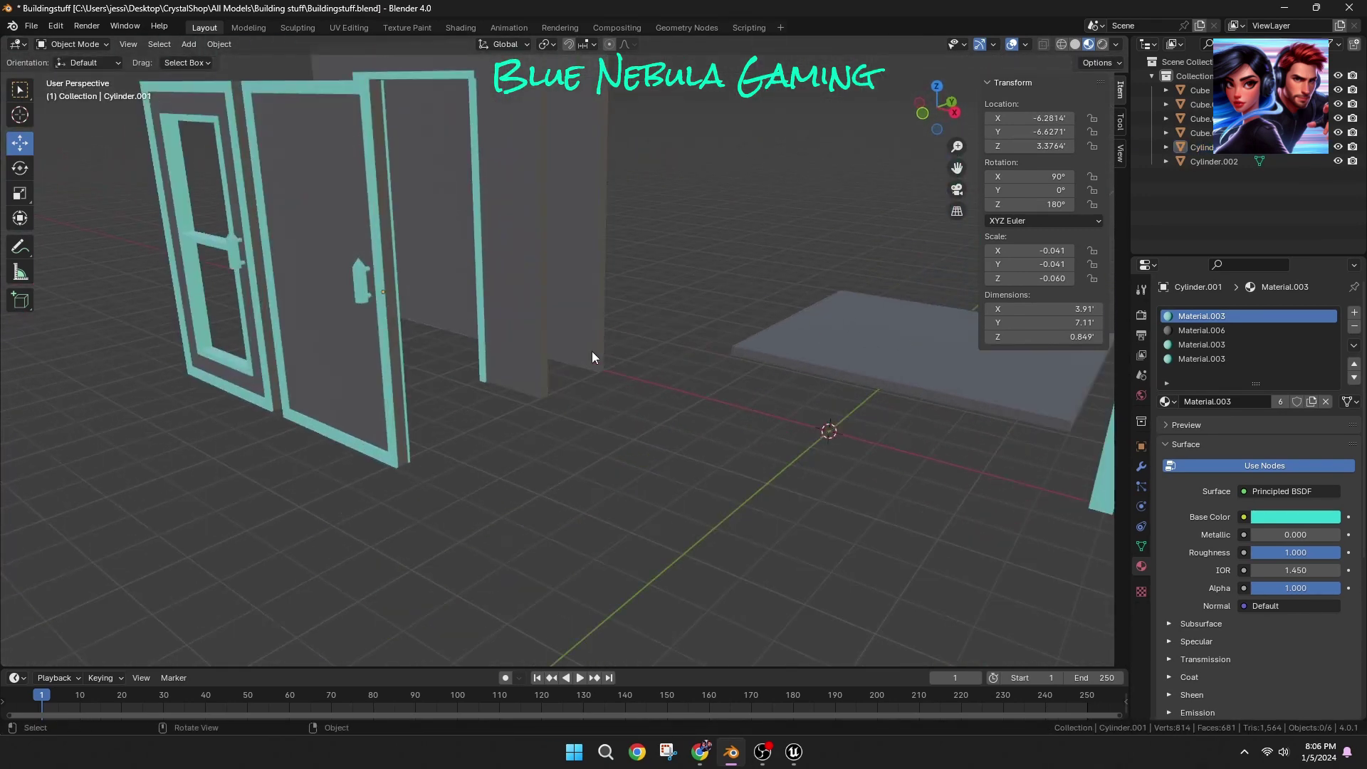
scroll(742, 221, down, 7)
scroll(741, 220, up, 3)
middle_drag(641, 253, 554, 283)
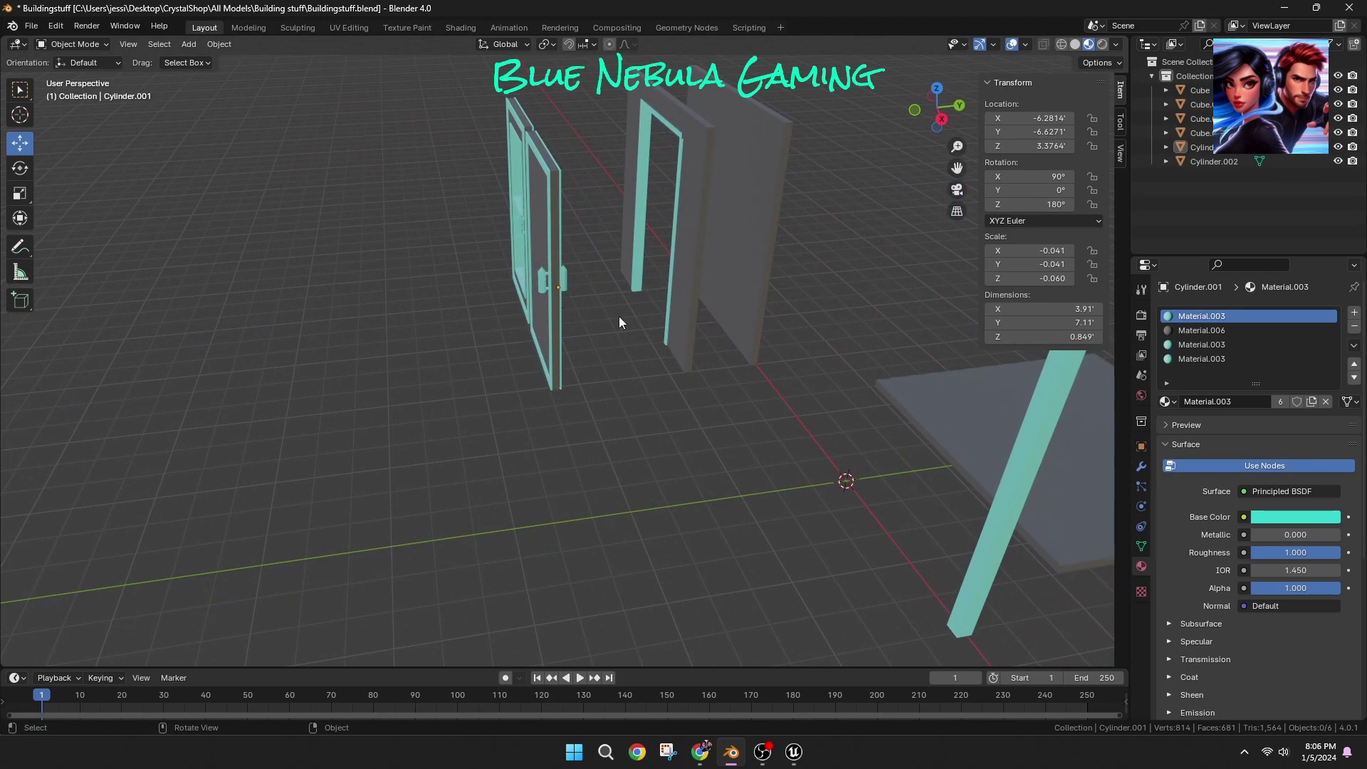
middle_drag(619, 316, 767, 312)
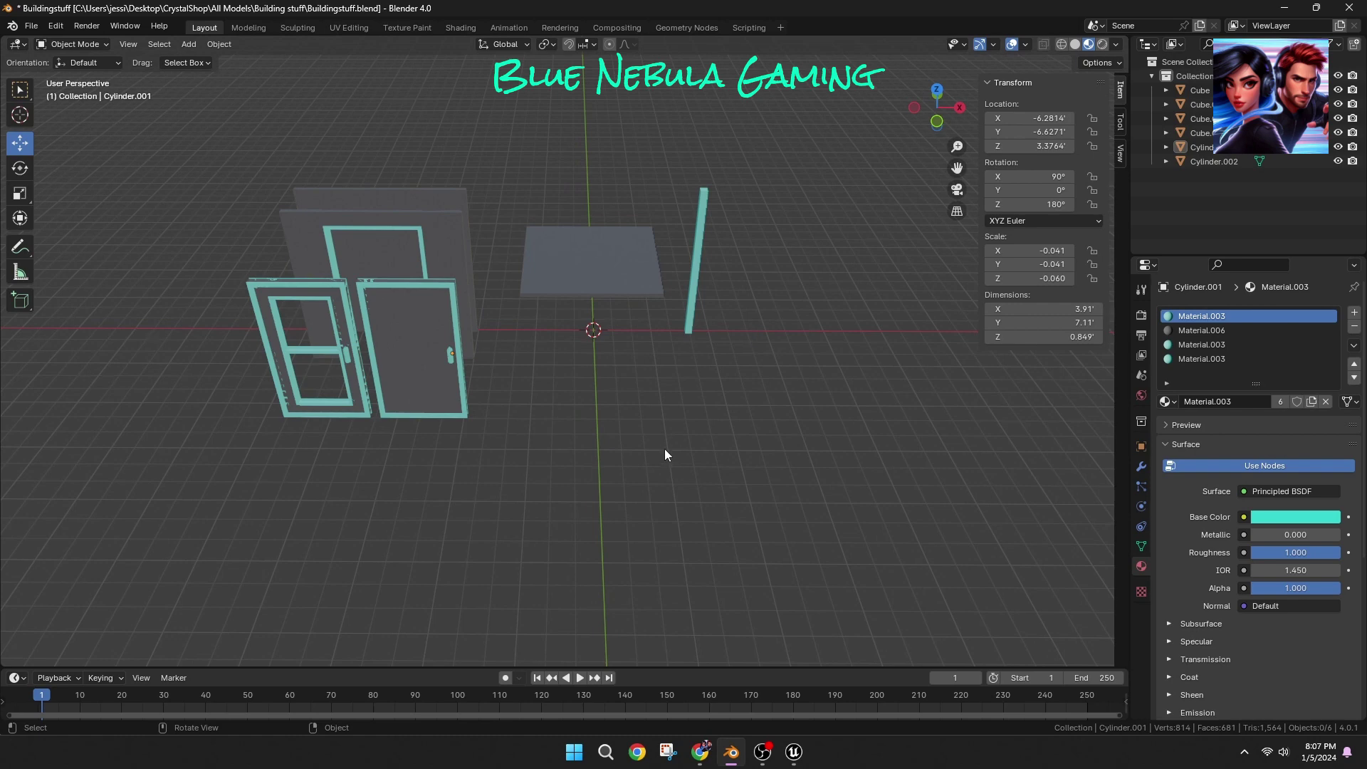
Step: Duplicate the plain wall and place the copy in front of the floor piece at about X 1.5', Y -12.4'
click(390, 201)
key(ctrl+c)
key(ctrl+v)
drag(401, 234, 705, 432)
click(900, 495)
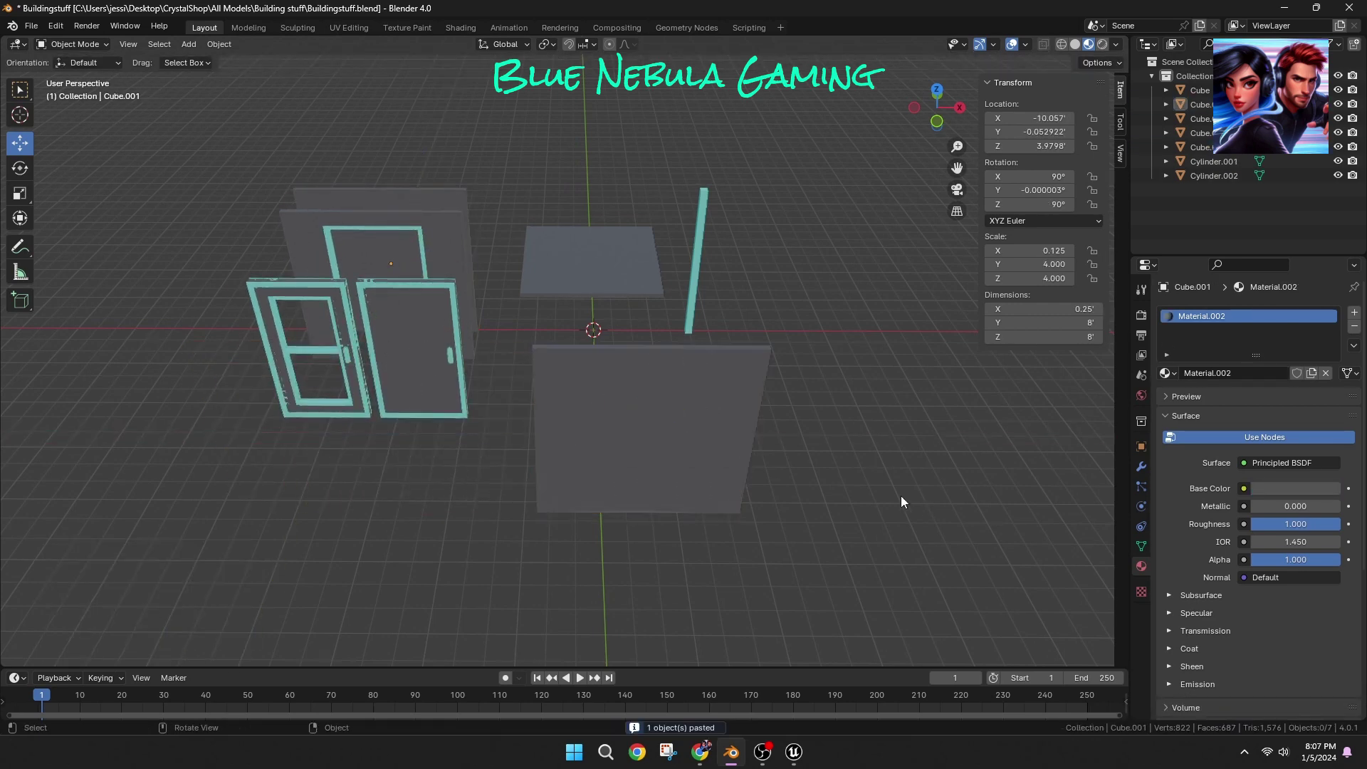
Step: Set the copied wall's Z dimension to 4' to make a half-width wall
click(741, 463)
middle_drag(873, 448, 1143, 325)
text(4)
key(Return)
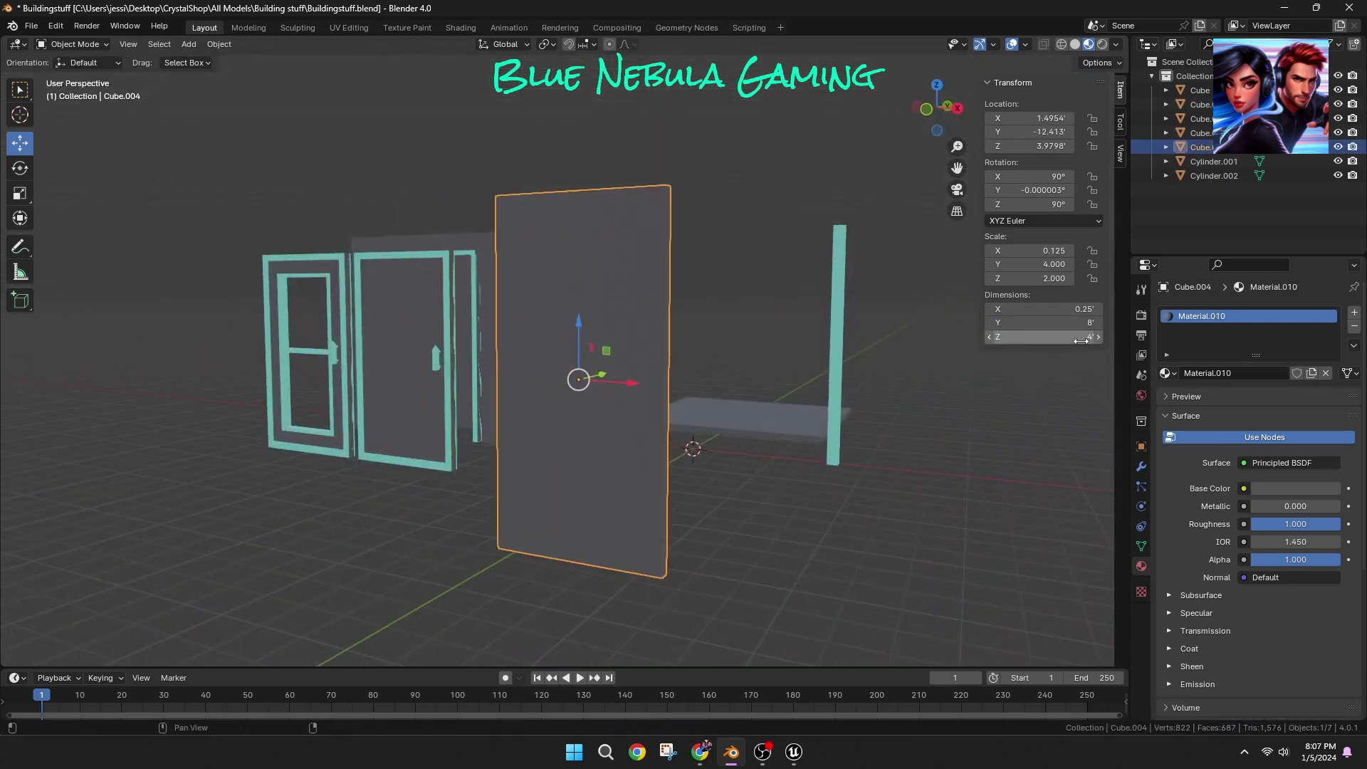
Step: Make the copied wall half height with dimensions Y 4' and Z 8', and lower it to about Z 1.98' onto the ground
middle_drag(819, 427, 1011, 400)
key(KP_1)
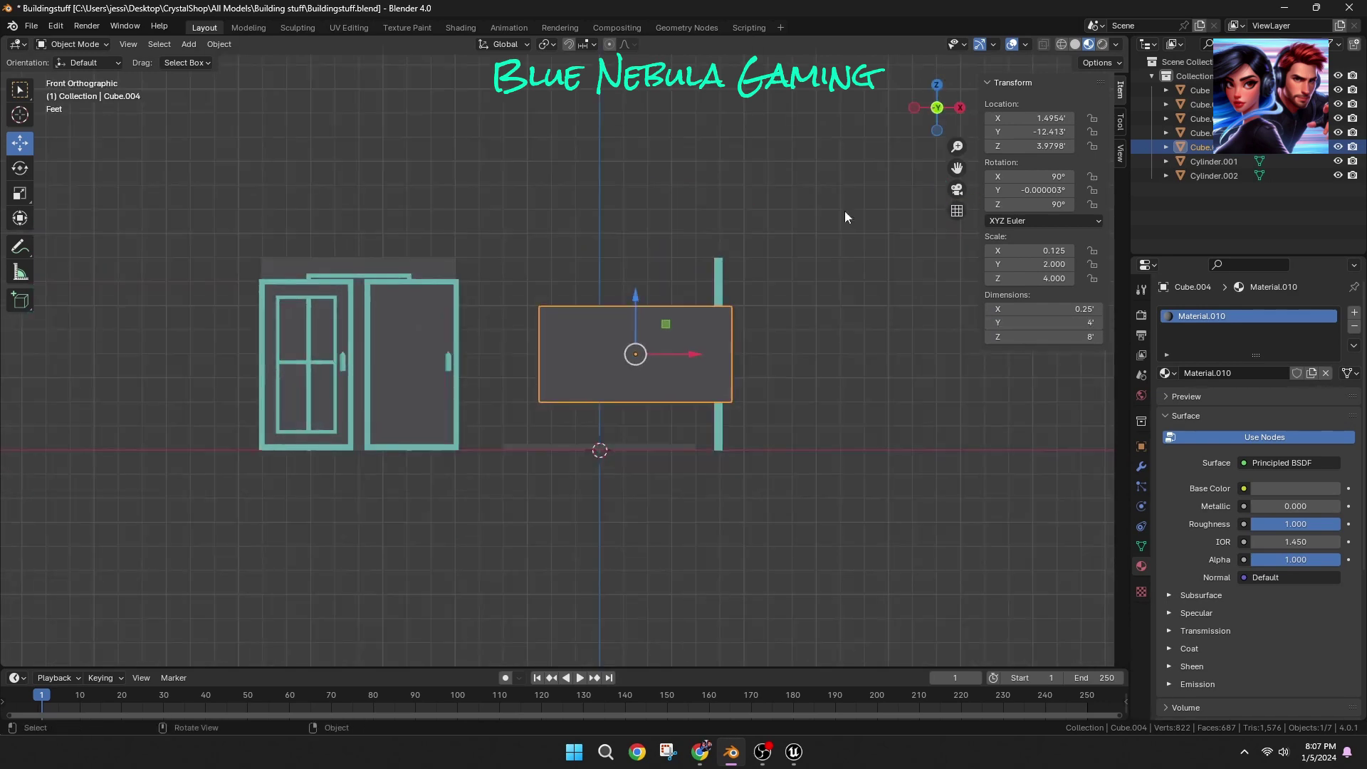
scroll(845, 211, up, 5)
drag(741, 300, 742, 420)
click(644, 259)
middle_drag(644, 259, 764, 227)
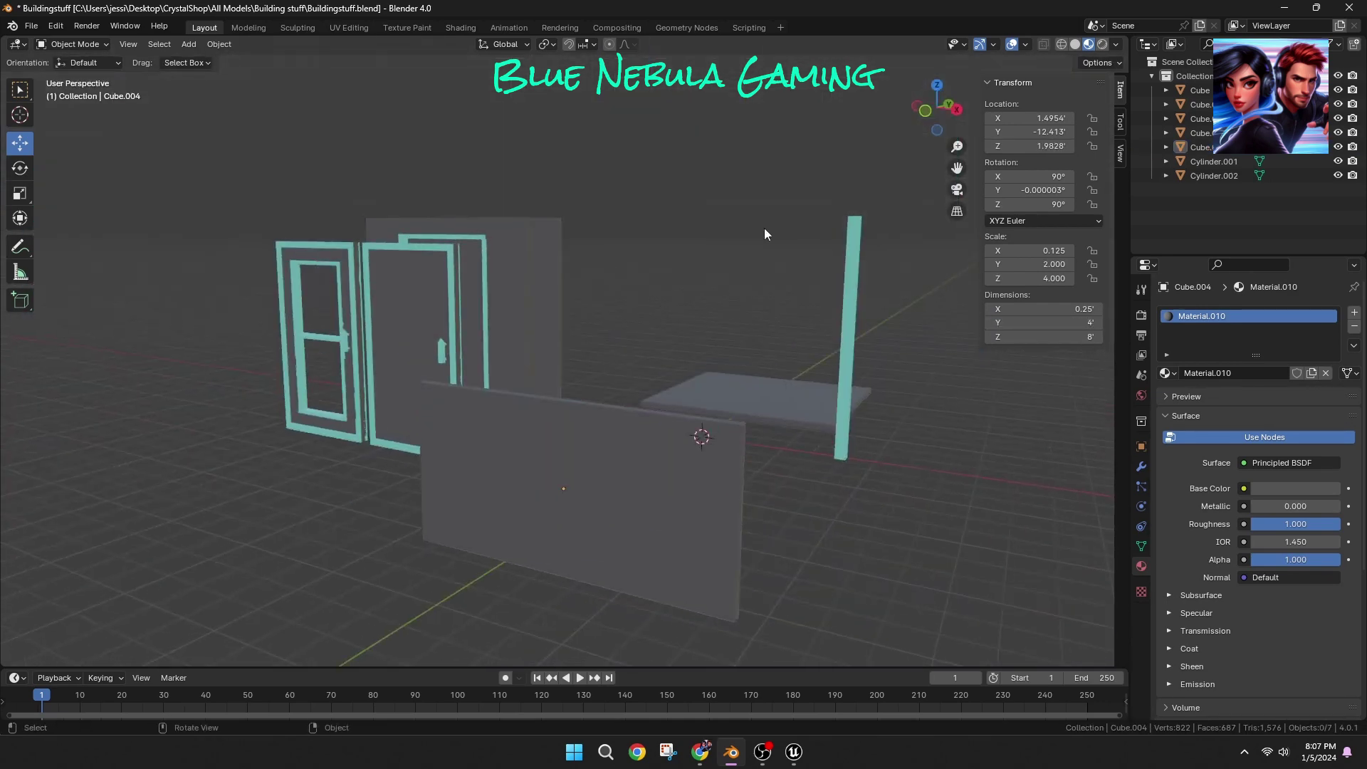
scroll(781, 345, up, 5)
scroll(780, 344, down, 3)
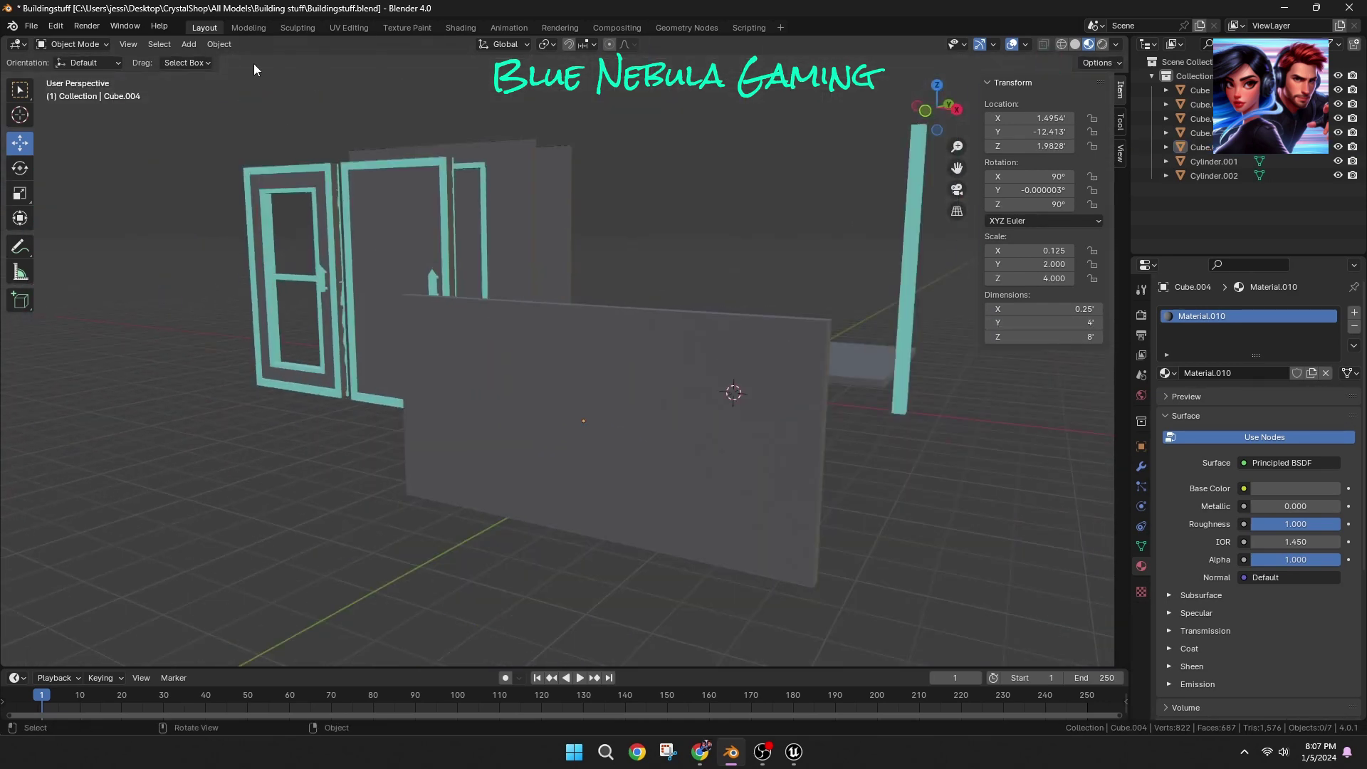
Step: Open the half wall's mesh for editing and add a horizontal loop cut just below its top edge
click(68, 48)
click(71, 77)
click(878, 492)
middle_drag(877, 493, 947, 491)
click(936, 108)
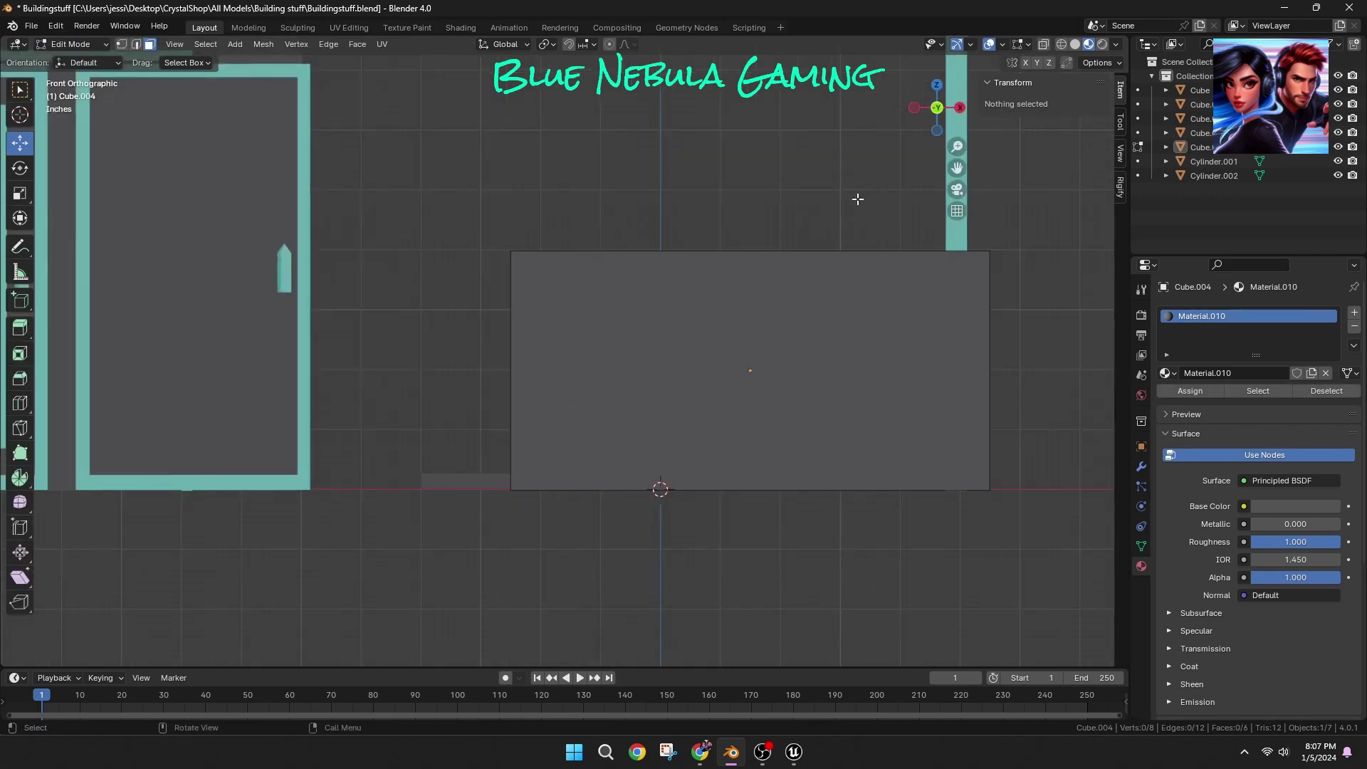
scroll(675, 229, up, 2)
key(ctrl+r)
click(492, 259)
click(601, 180)
Step: Extrude the narrow strip face along the top of one side of the half wall outward by about 0.04'
middle_drag(601, 181, 512, 242)
scroll(512, 242, down, 5)
click(528, 346)
middle_drag(539, 395, 606, 142)
key(3)
click(605, 143)
key(e)
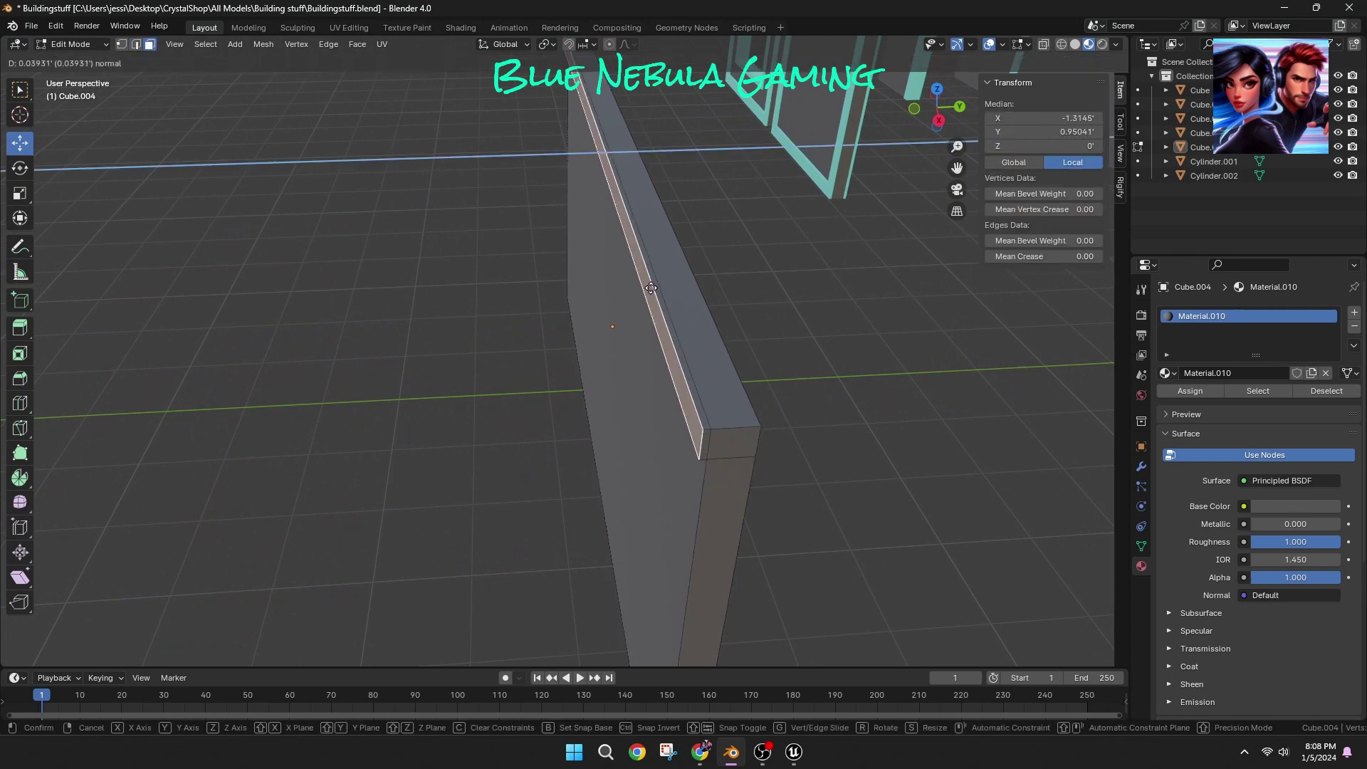
click(651, 288)
middle_drag(648, 406, 617, 409)
click(557, 403)
click(547, 401)
key(e)
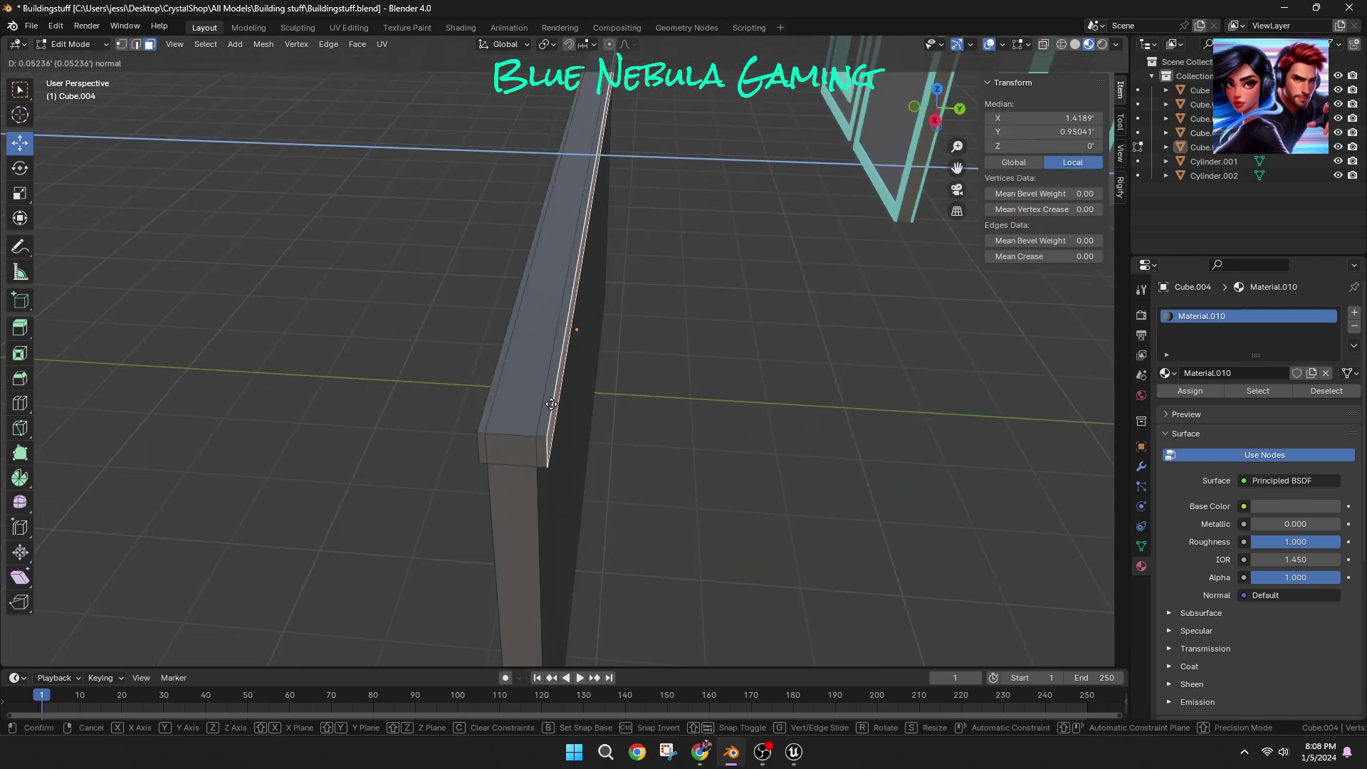
click(551, 404)
scroll(547, 427, up, 3)
key(ctrl+z)
key(ctrl+z)
key(ctrl+z)
Step: Extrude the strip face on the opposite side of the half wall's top outward to match the first side
click(544, 415)
middle_drag(543, 415, 554, 408)
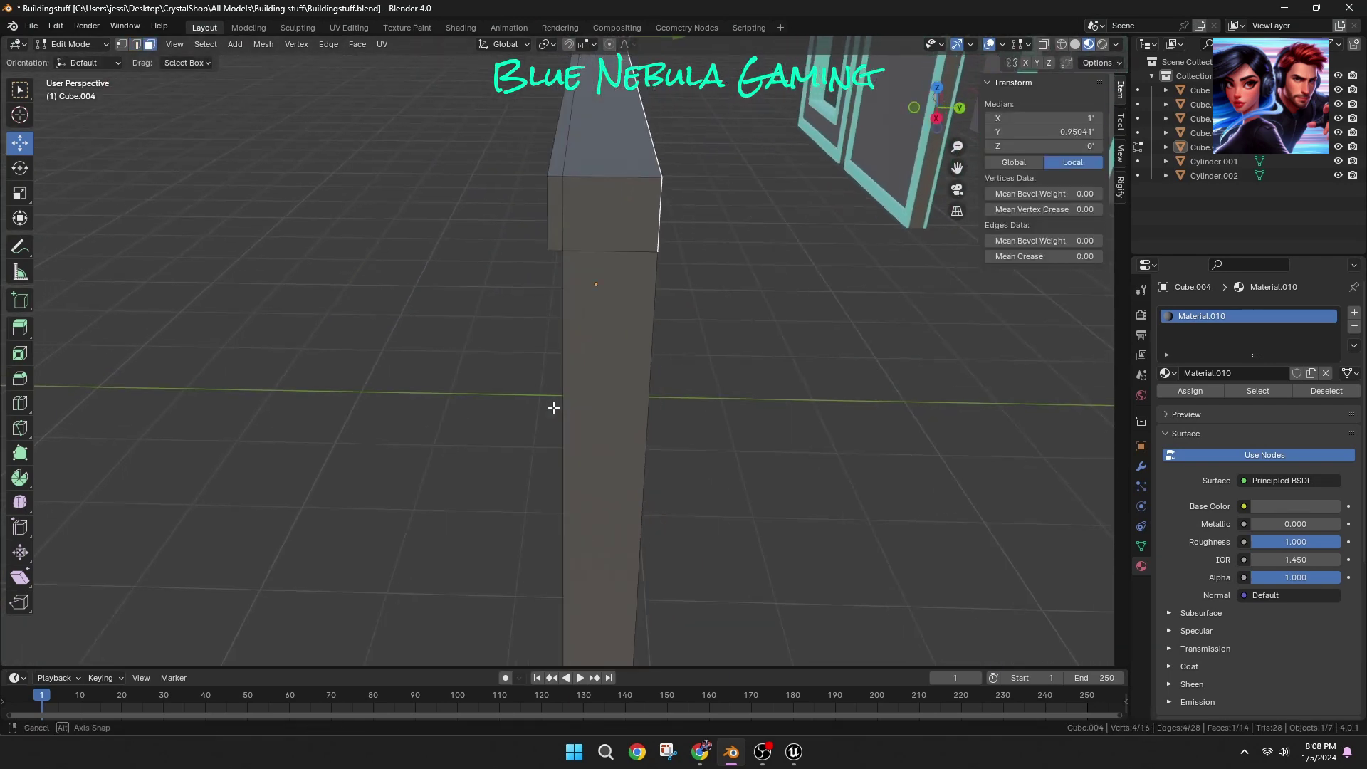
key(e)
click(660, 252)
click(705, 311)
scroll(705, 311, down, 3)
Step: Try to extrude the three end faces of the top trim outward beyond the end of the half wall
middle_drag(704, 312, 769, 324)
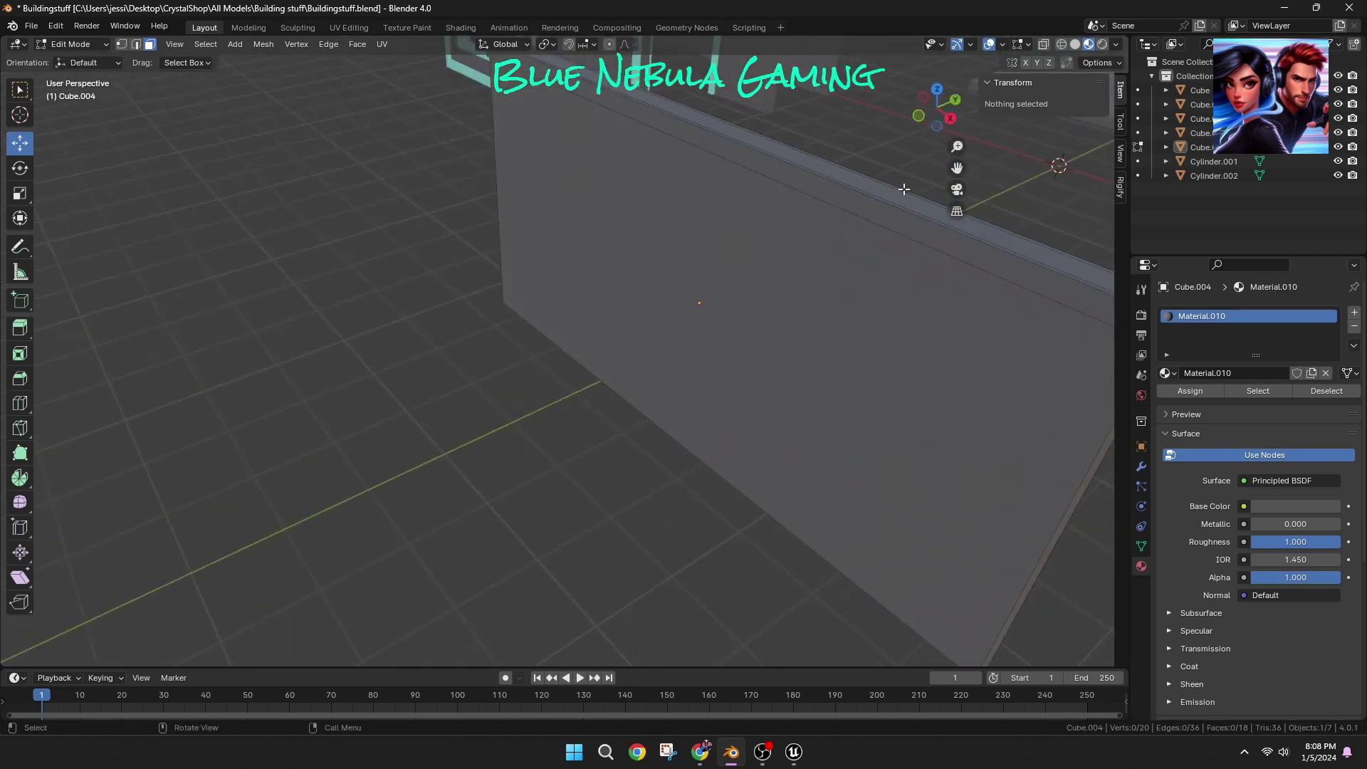
middle_drag(904, 189, 839, 296)
scroll(839, 297, up, 5)
click(699, 305)
shift+click(814, 257)
scroll(814, 256, down, 4)
shift+click(699, 268)
middle_drag(699, 268, 717, 404)
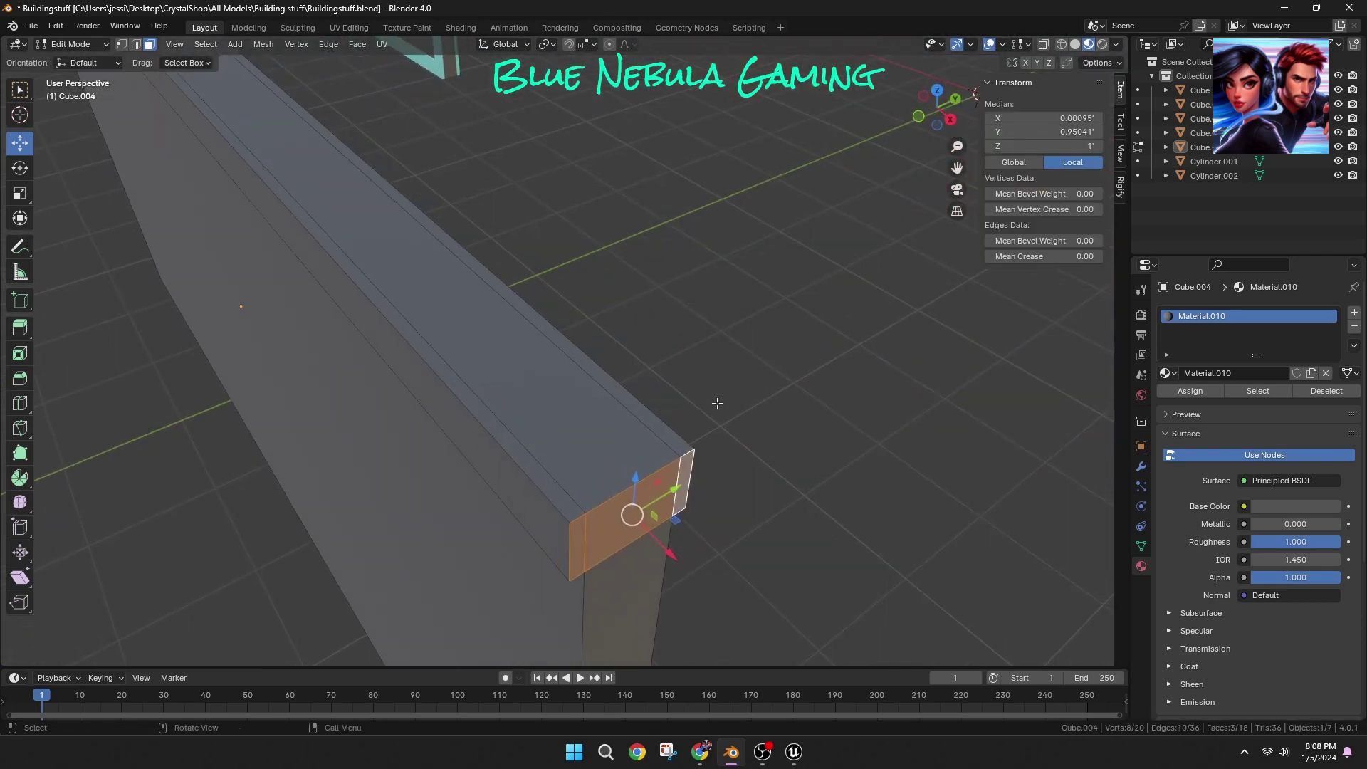
key(e)
click(736, 470)
click(741, 462)
middle_drag(740, 463, 777, 410)
scroll(766, 415, down, 3)
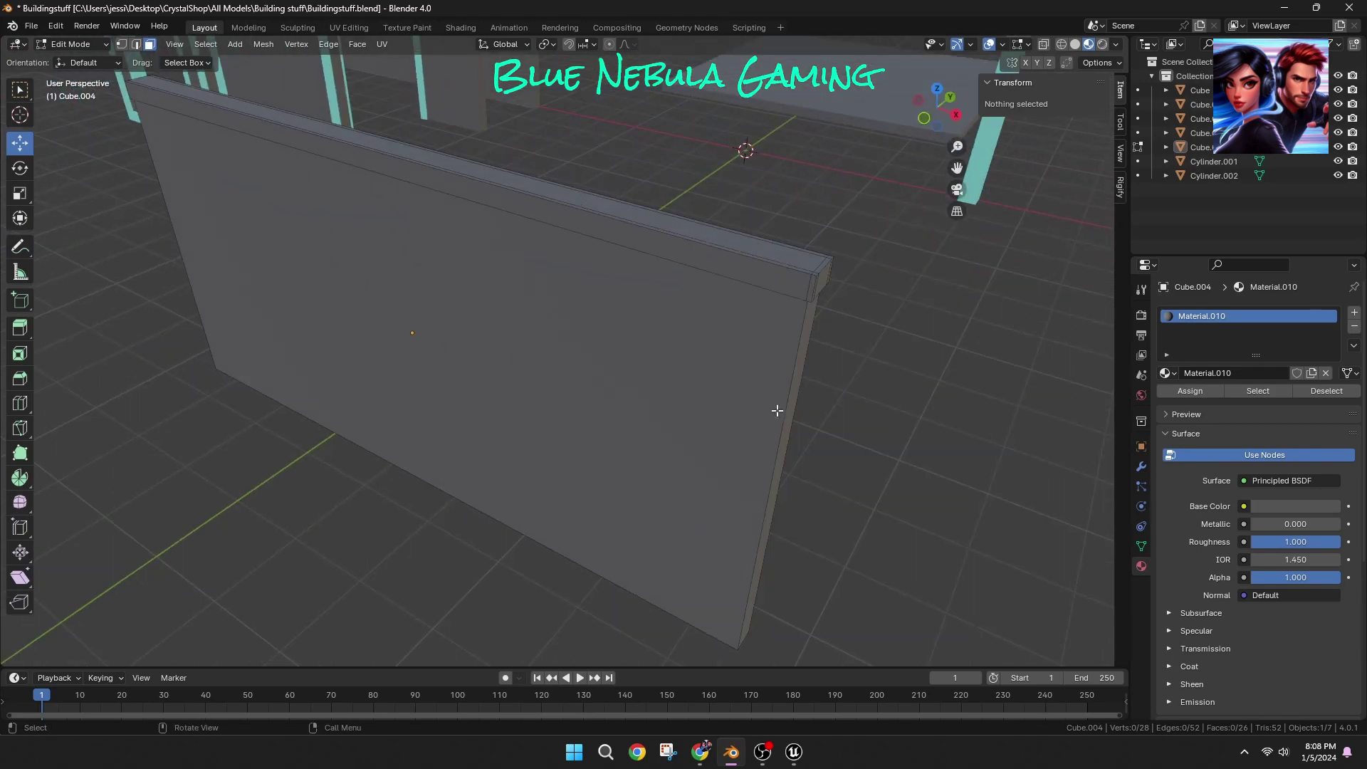
Step: Undo the extrusion of the top trim's end faces
key(ctrl+z)
key(ctrl+z)
key(ctrl+z)
key(ctrl+z)
key(ctrl+z)
Step: Select all faces of the raised trim around the half wall's top, including its sides, ends and overhanging undersides
mouse_move(691, 423)
middle_down()
mouse_move(665, 427)
mouse_move(677, 420)
middle_up()
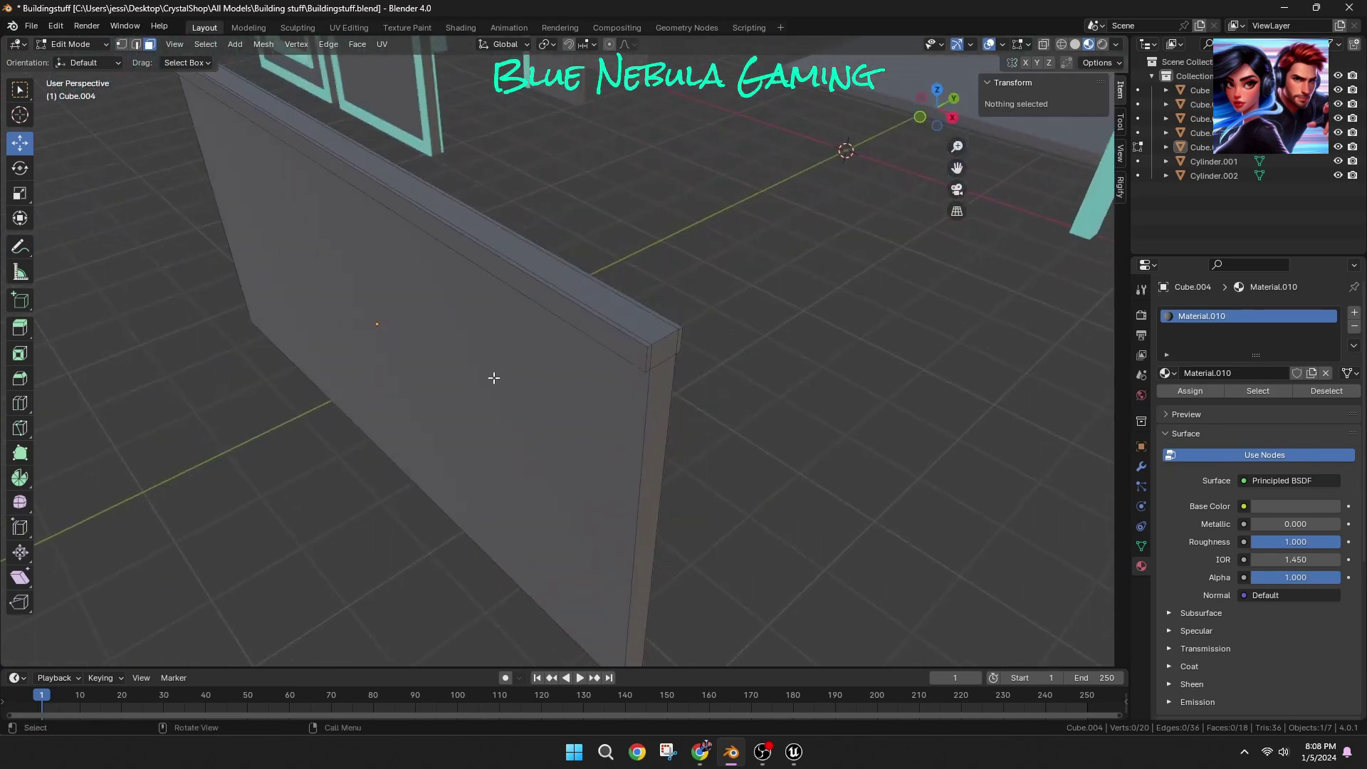
click(560, 302)
shift+click(561, 292)
shift+click(573, 284)
middle_drag(574, 285, 504, 297)
shift+click(293, 372)
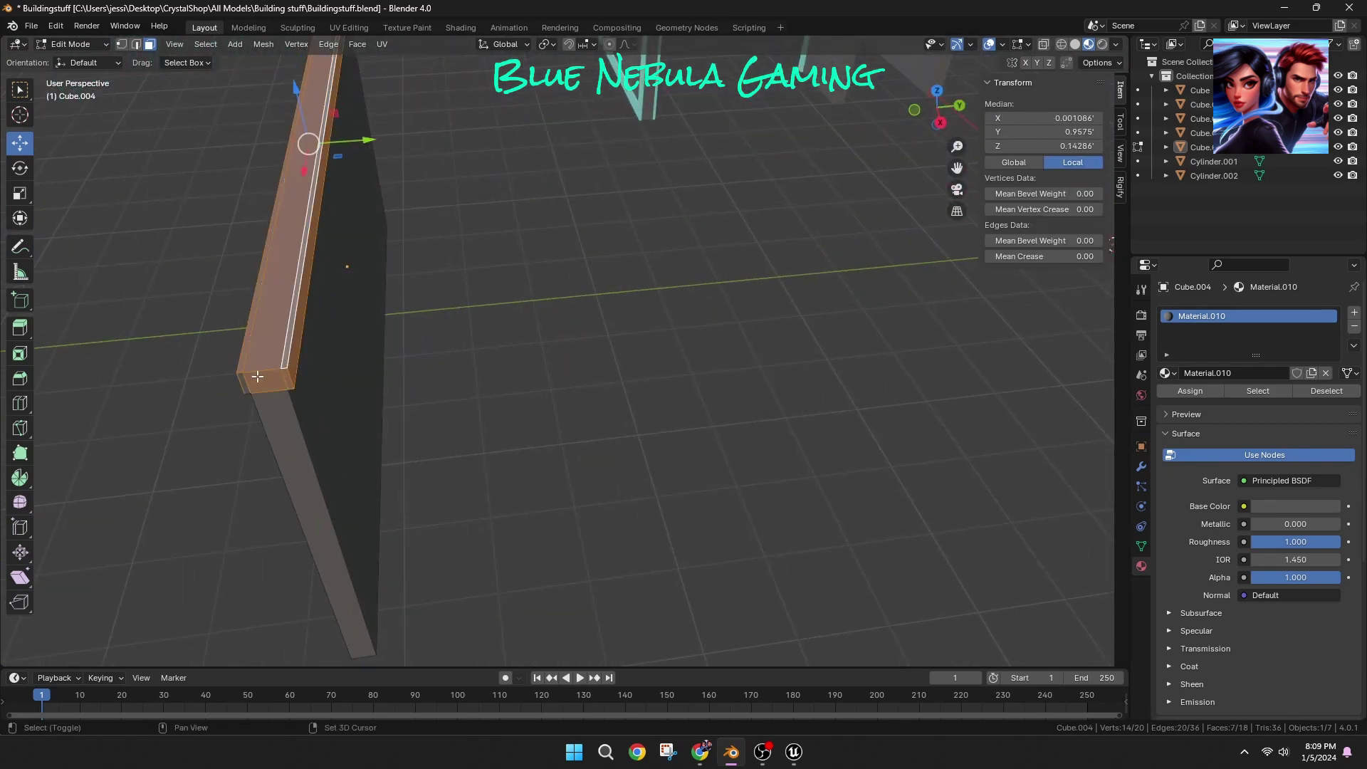
shift+click(257, 376)
middle_drag(258, 376, 687, 302)
shift+drag(755, 324, 756, 325)
middle_drag(755, 325, 661, 278)
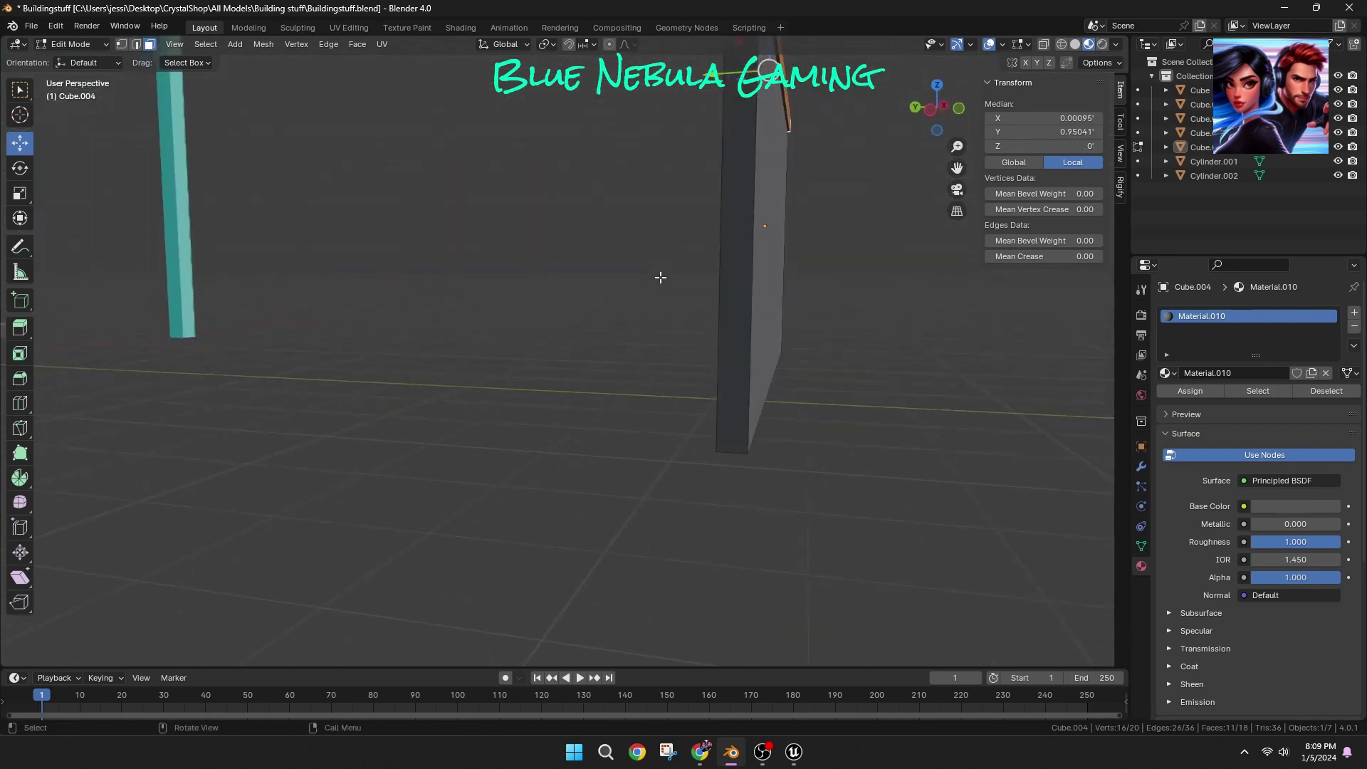
shift+click(783, 87)
middle_drag(783, 87, 377, 324)
scroll(748, 111, up, 2)
shift+click(709, 238)
middle_drag(709, 238, 20, 331)
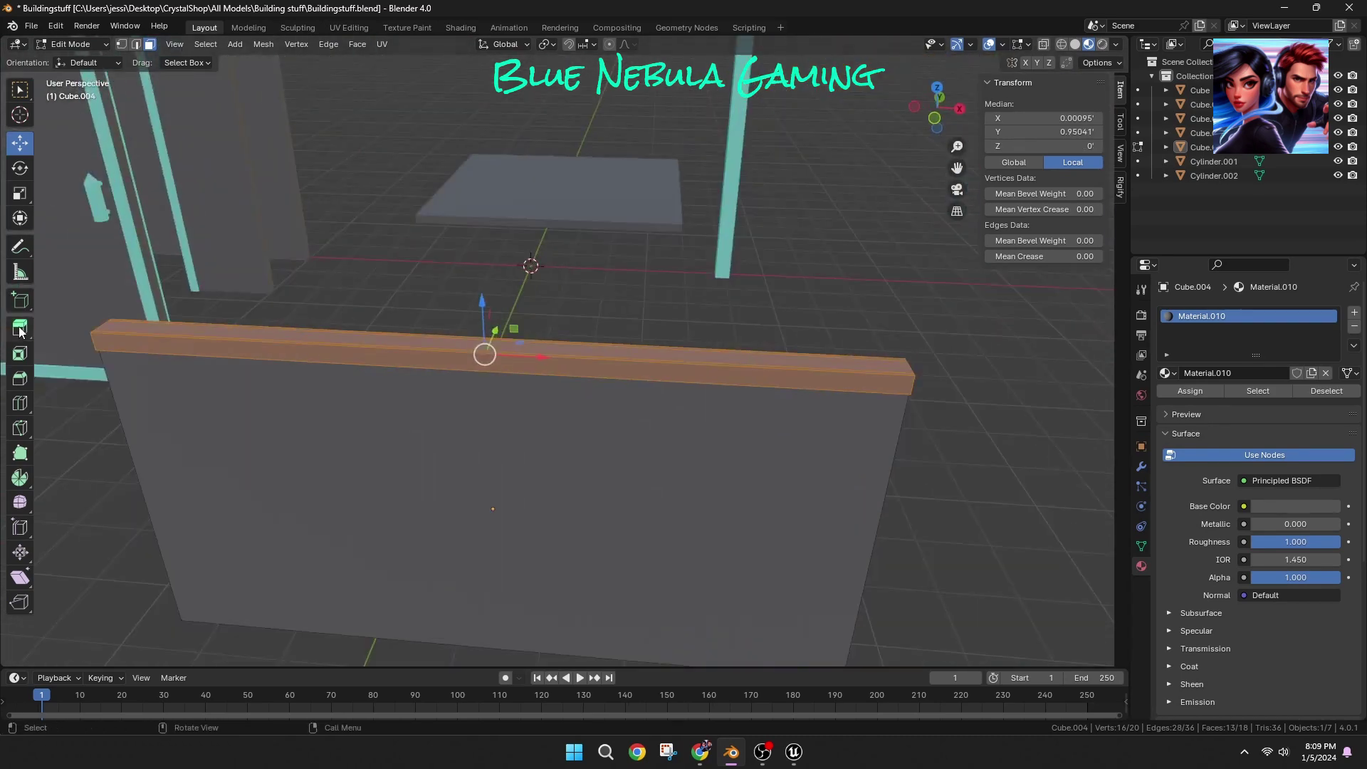
Step: Add a second material slot with Material.003, assign it to the selected trim faces and return to Object Mode
click(1354, 313)
click(1189, 420)
click(1167, 402)
click(1201, 466)
click(968, 305)
scroll(968, 306, down, 2)
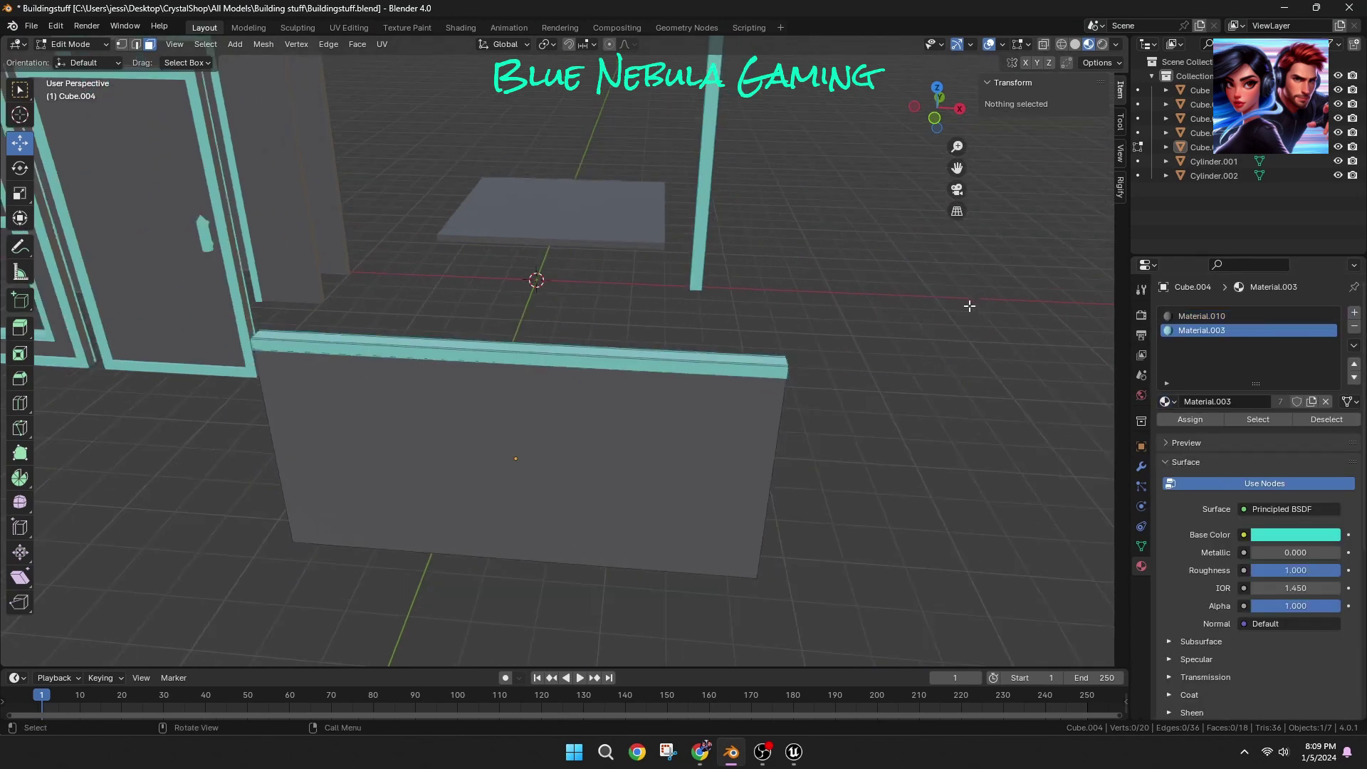
middle_drag(968, 305, 839, 394)
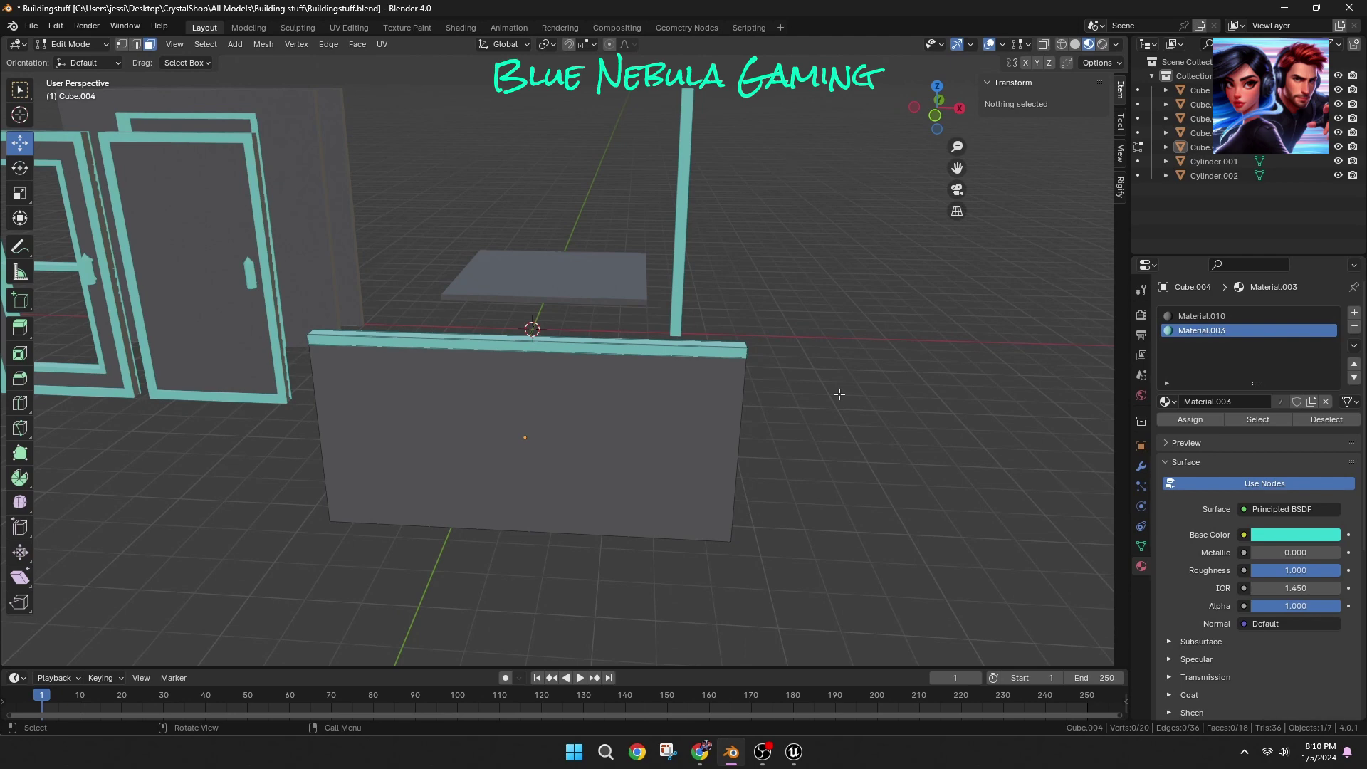
middle_drag(839, 394, 477, 338)
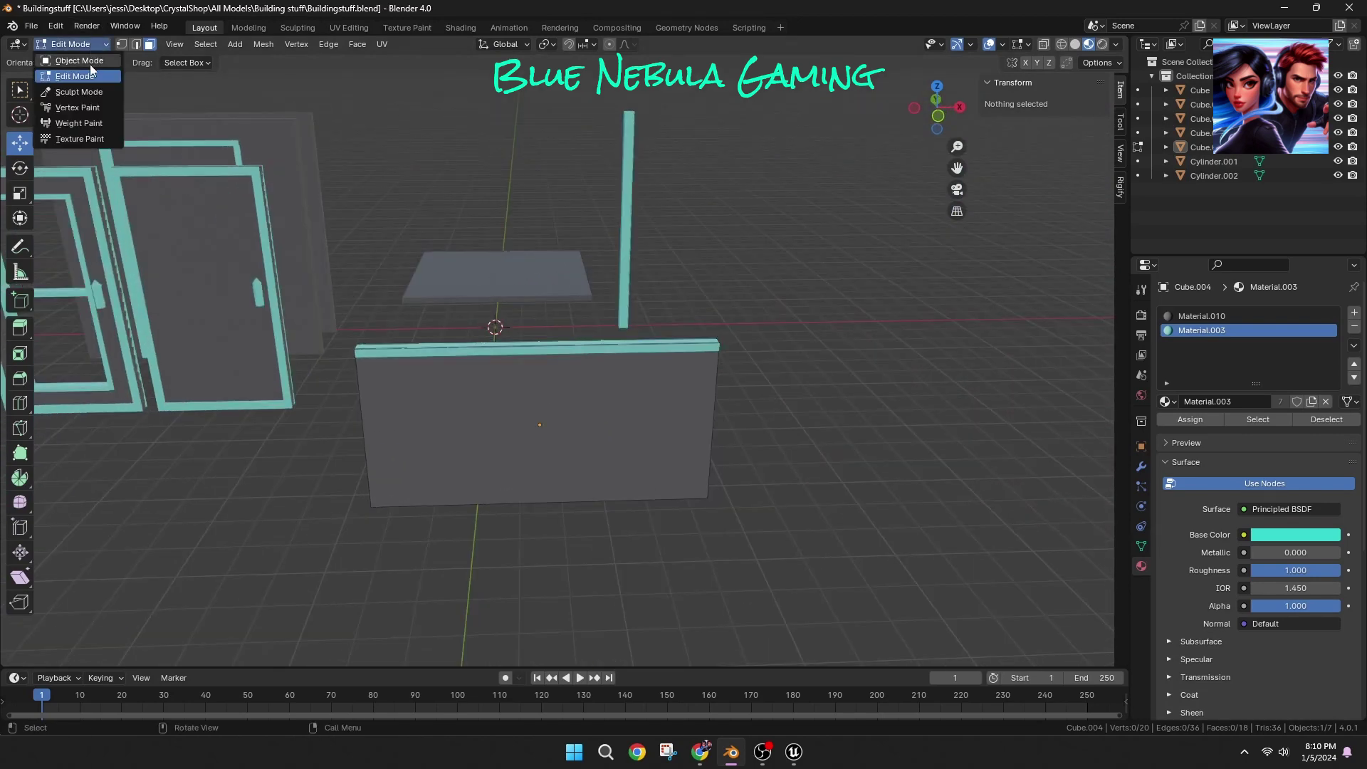
click(79, 61)
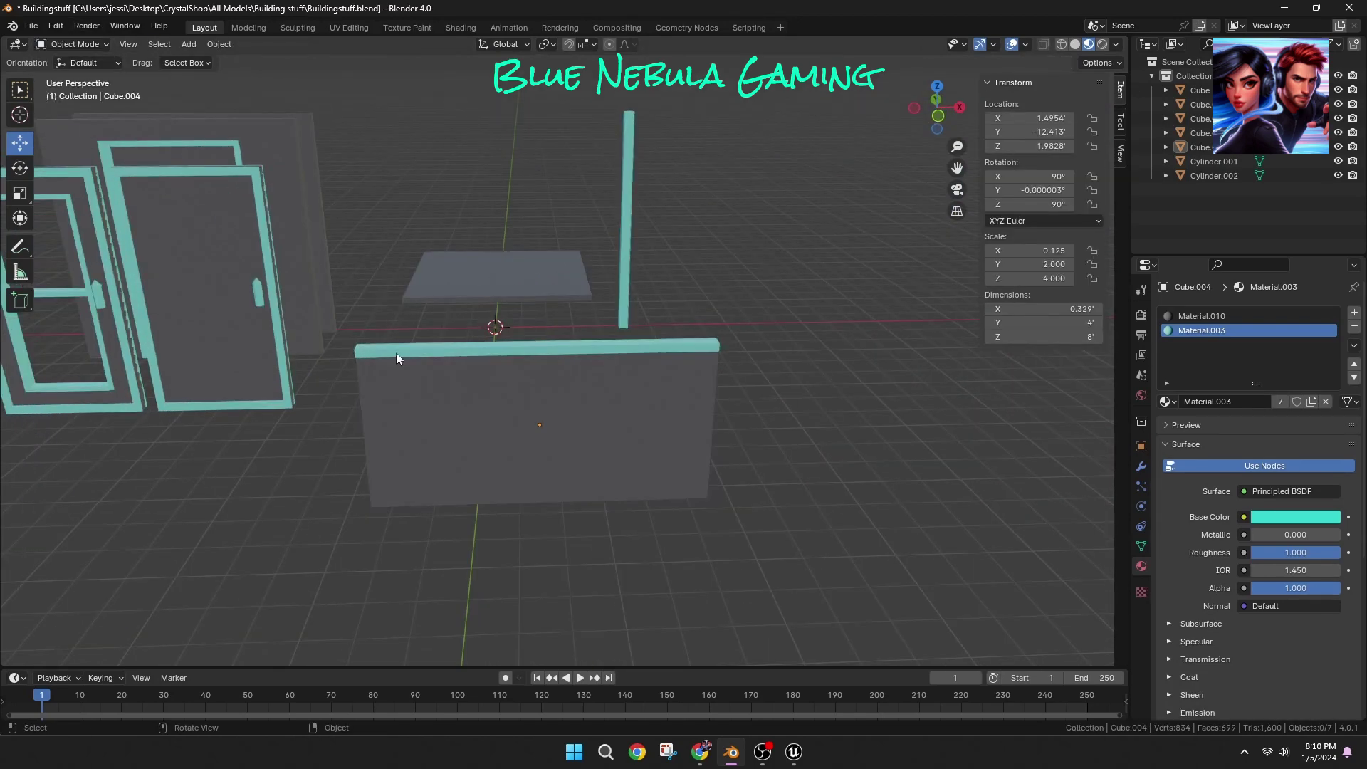
Step: Move the trimmed half wall along X so it stands in front of the doors
click(396, 361)
drag(596, 423, 79, 427)
click(335, 492)
Step: Duplicate the plain full wall and place the copy at about X -0.63', Y -8.86'
middle_drag(349, 489, 555, 318)
key(ctrl+c)
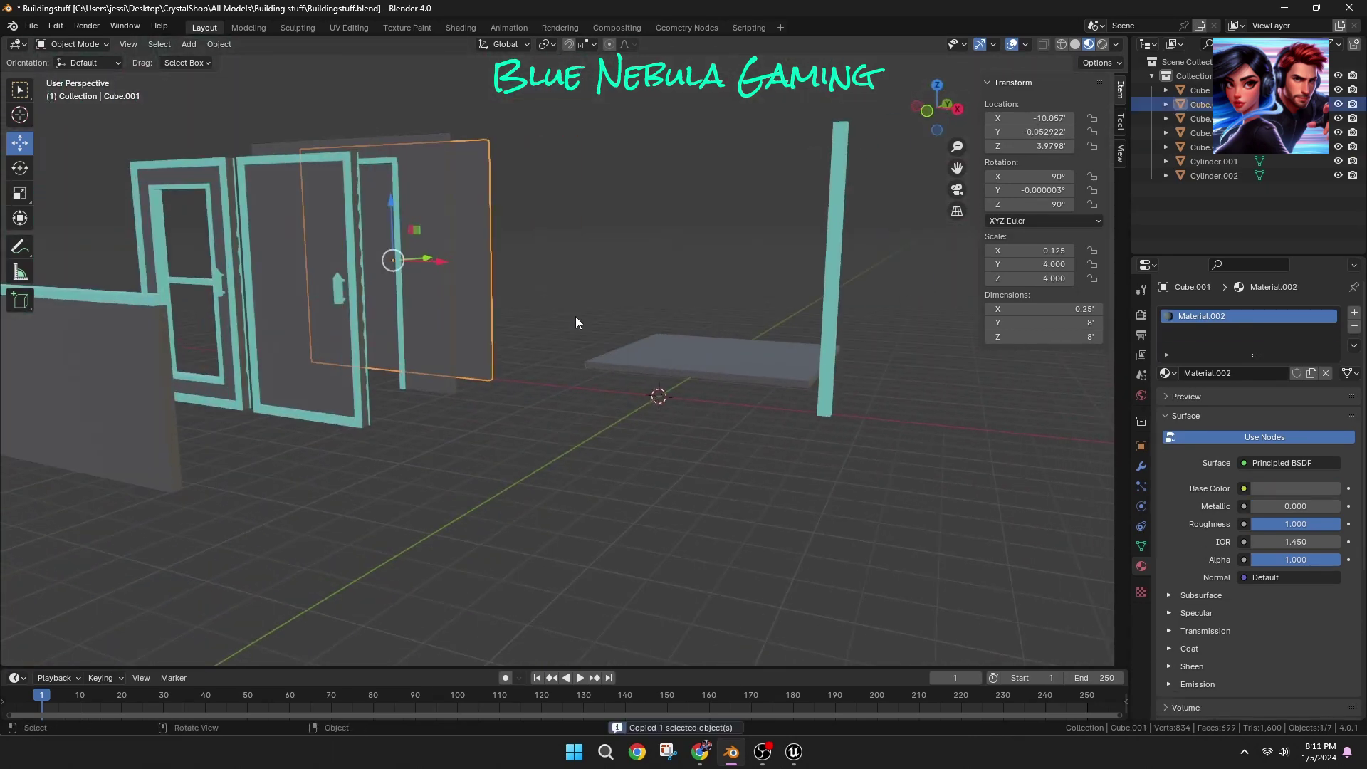
key(ctrl+v)
drag(435, 260, 678, 264)
middle_drag(954, 200, 890, 228)
drag(857, 214, 646, 314)
click(367, 502)
middle_drag(367, 502, 501, 481)
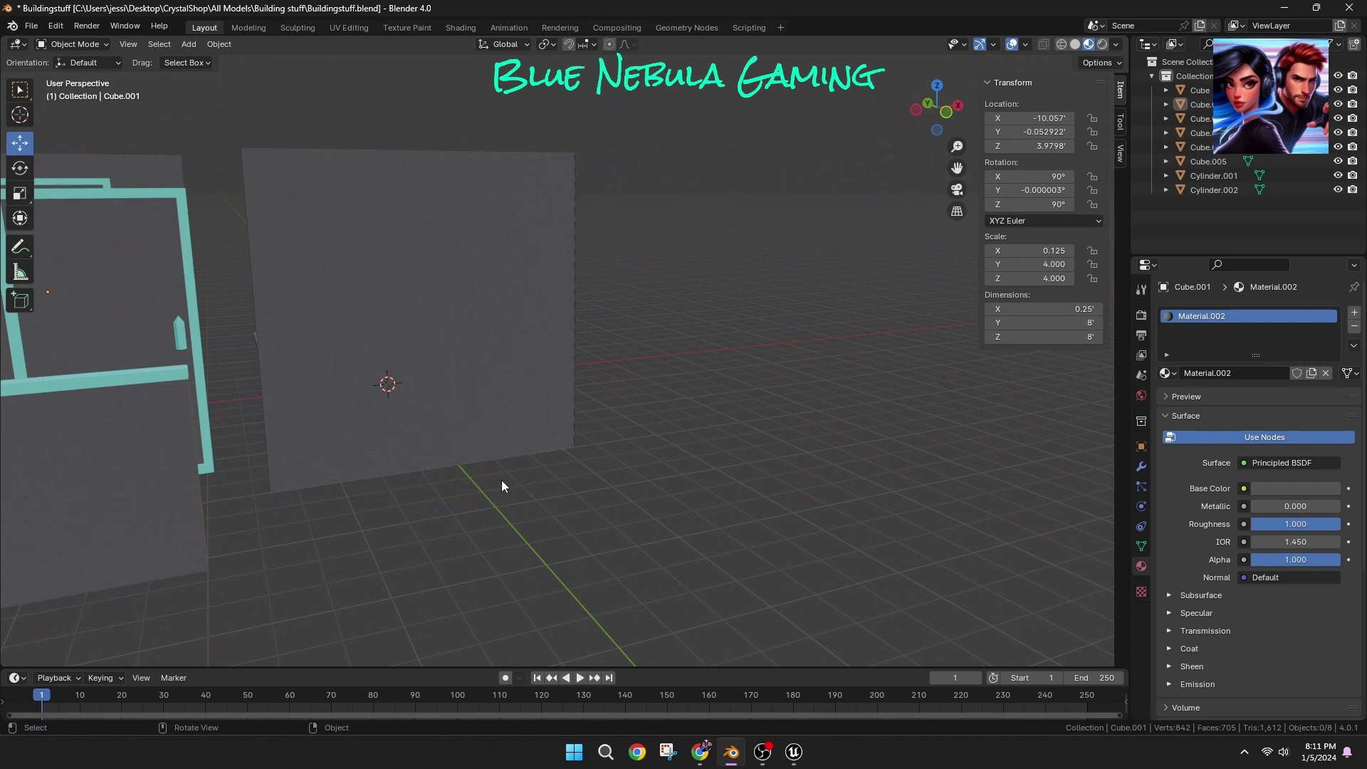
Step: Set the copied wall's Y and Z dimensions to 2.61' to make a small square panel
middle_drag(501, 486, 514, 334)
click(514, 334)
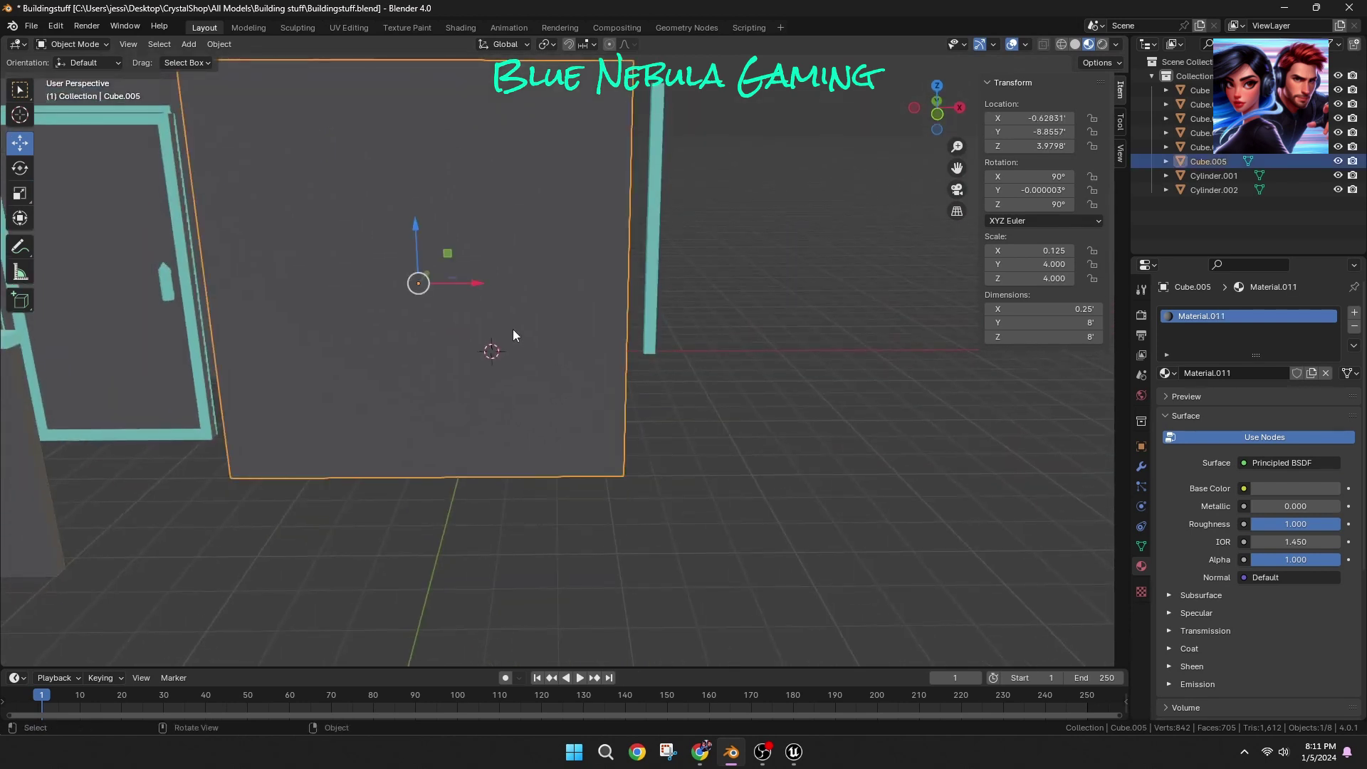
click(1077, 326)
text(2.61)
key(Return)
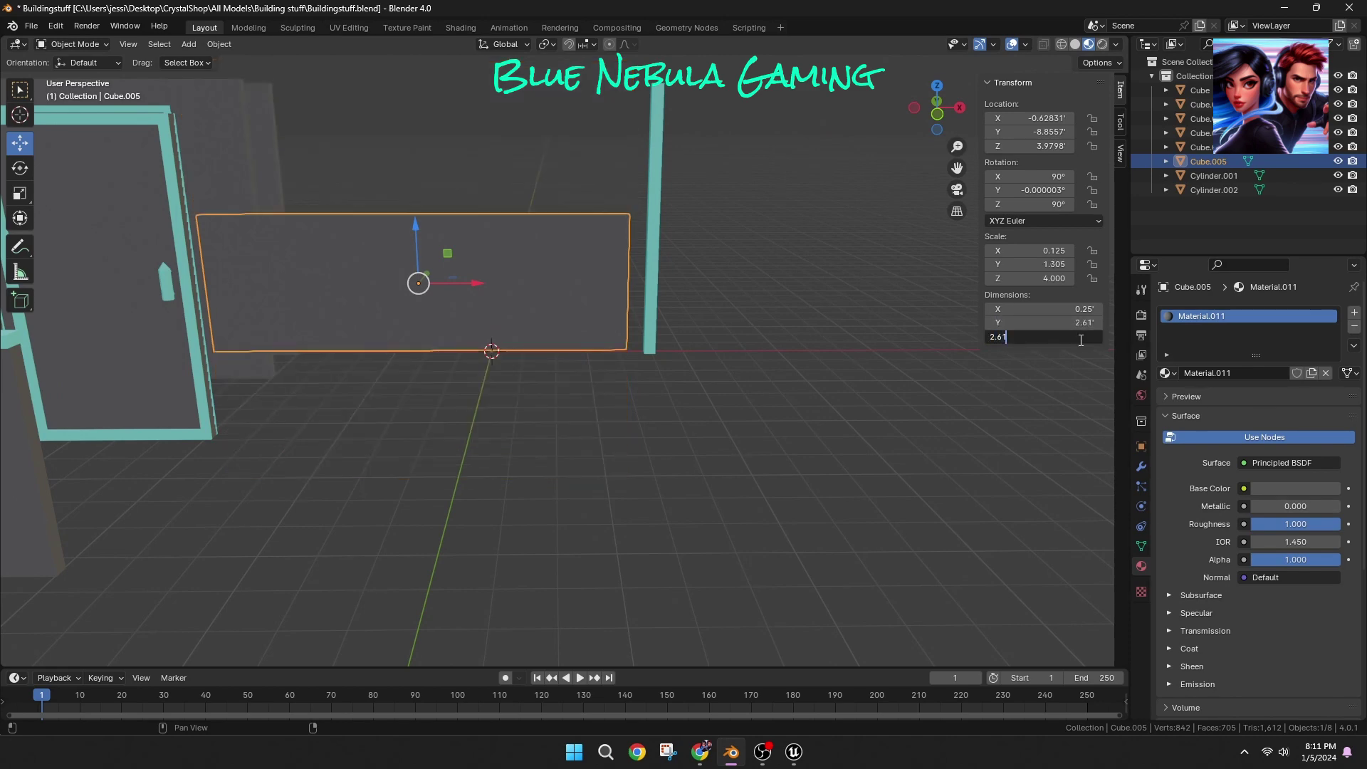
key(Return)
scroll(765, 480, down, 2)
Step: Duplicate the plain full wall again and place the copy at X 0', Y 0'
click(549, 335)
middle_drag(719, 367, 588, 368)
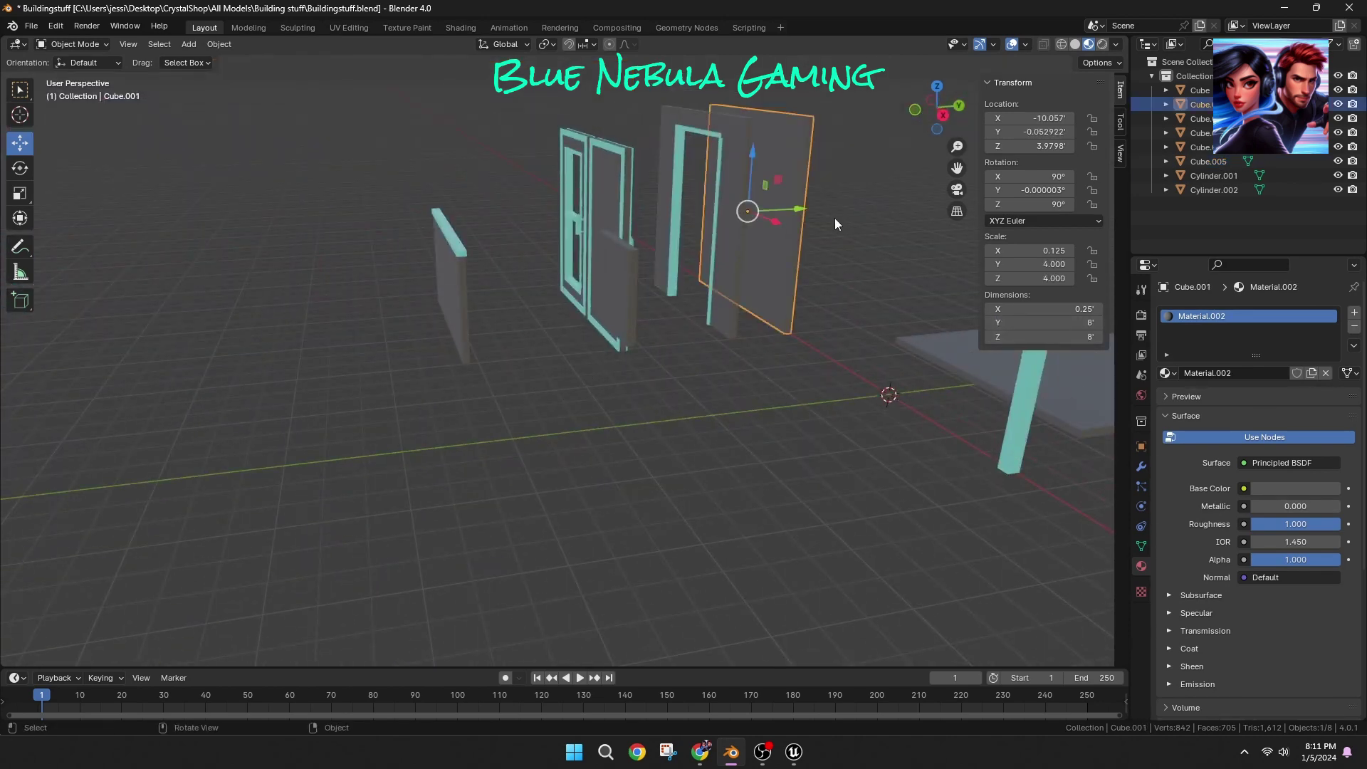
key(ctrl+c)
key(ctrl+v)
drag(775, 222, 934, 287)
middle_drag(846, 365, 924, 393)
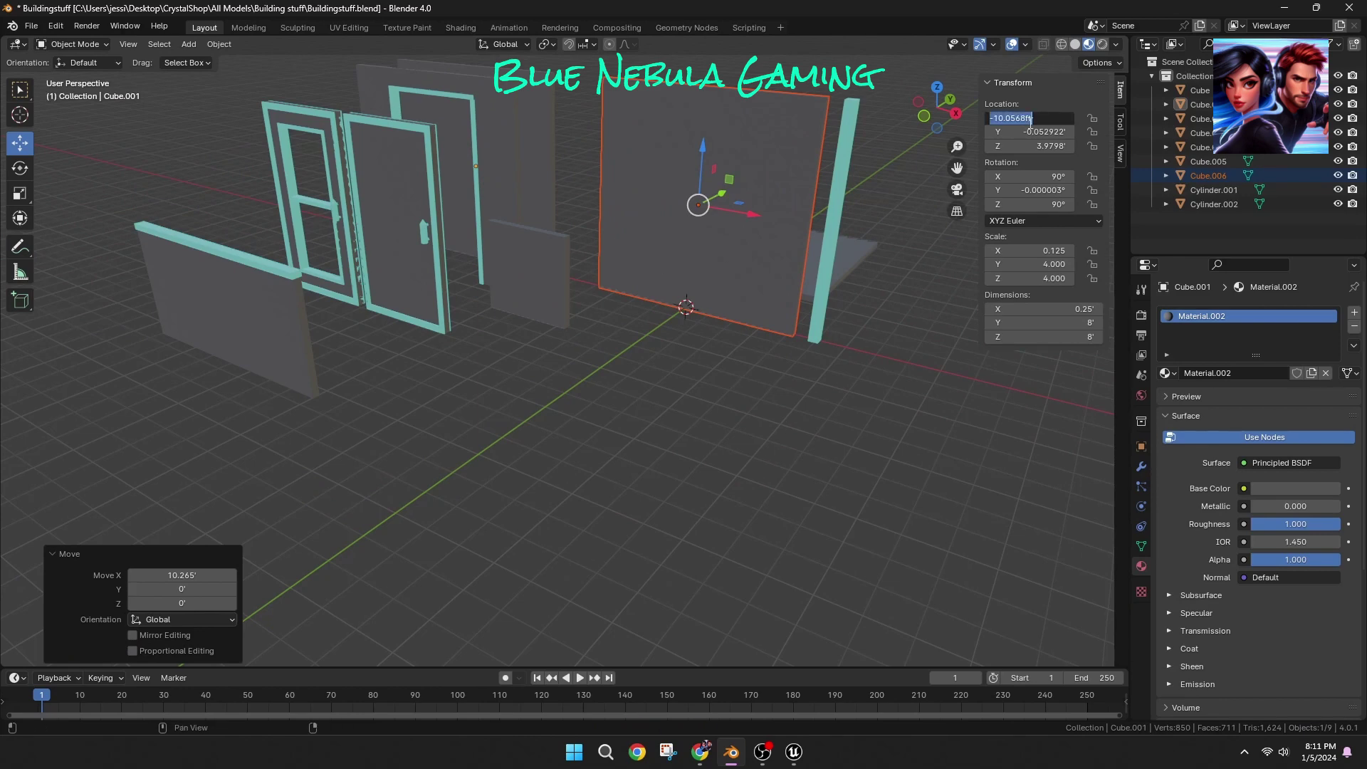
key(Return)
click(737, 421)
Step: Center the small square panel on the new wall at X 0' and pull it forward to about Y -0.12'
click(1208, 161)
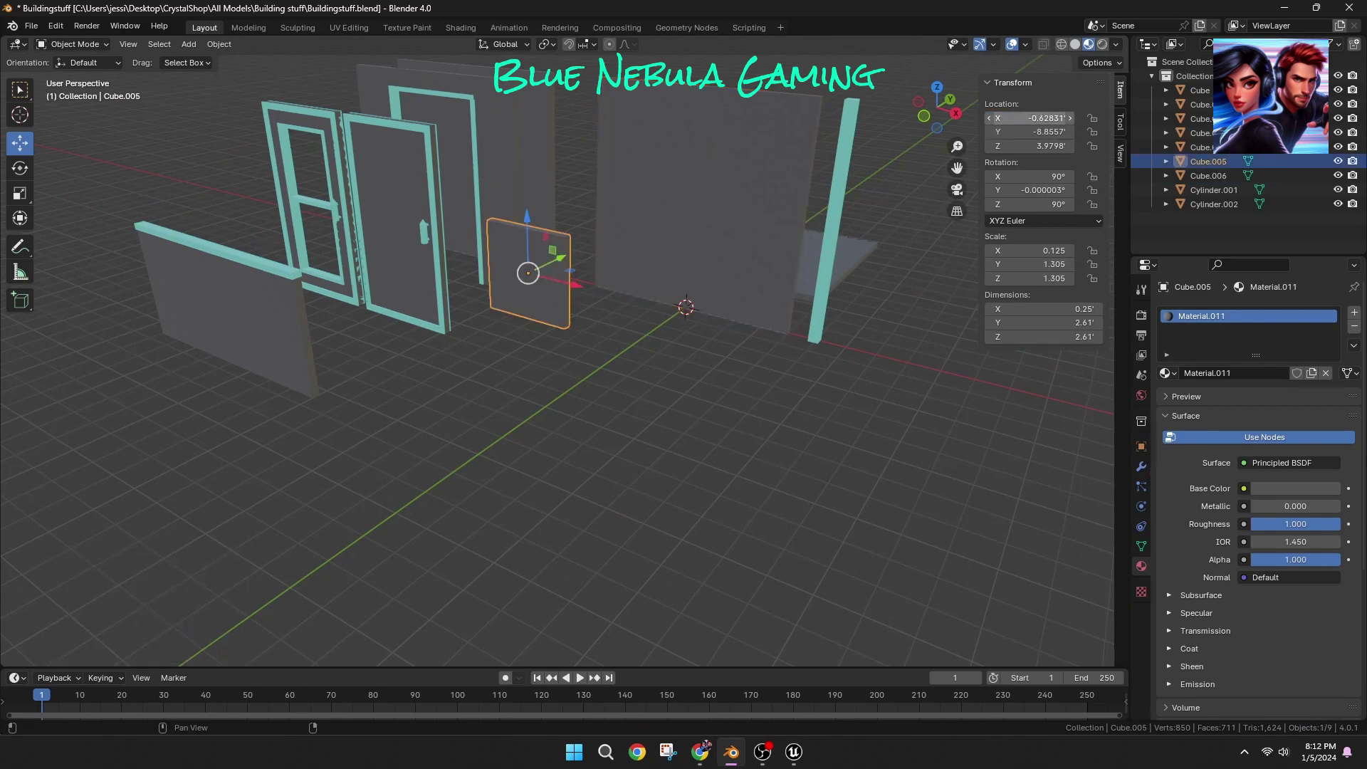
text(0)
key(Return)
scroll(769, 335, up, 6)
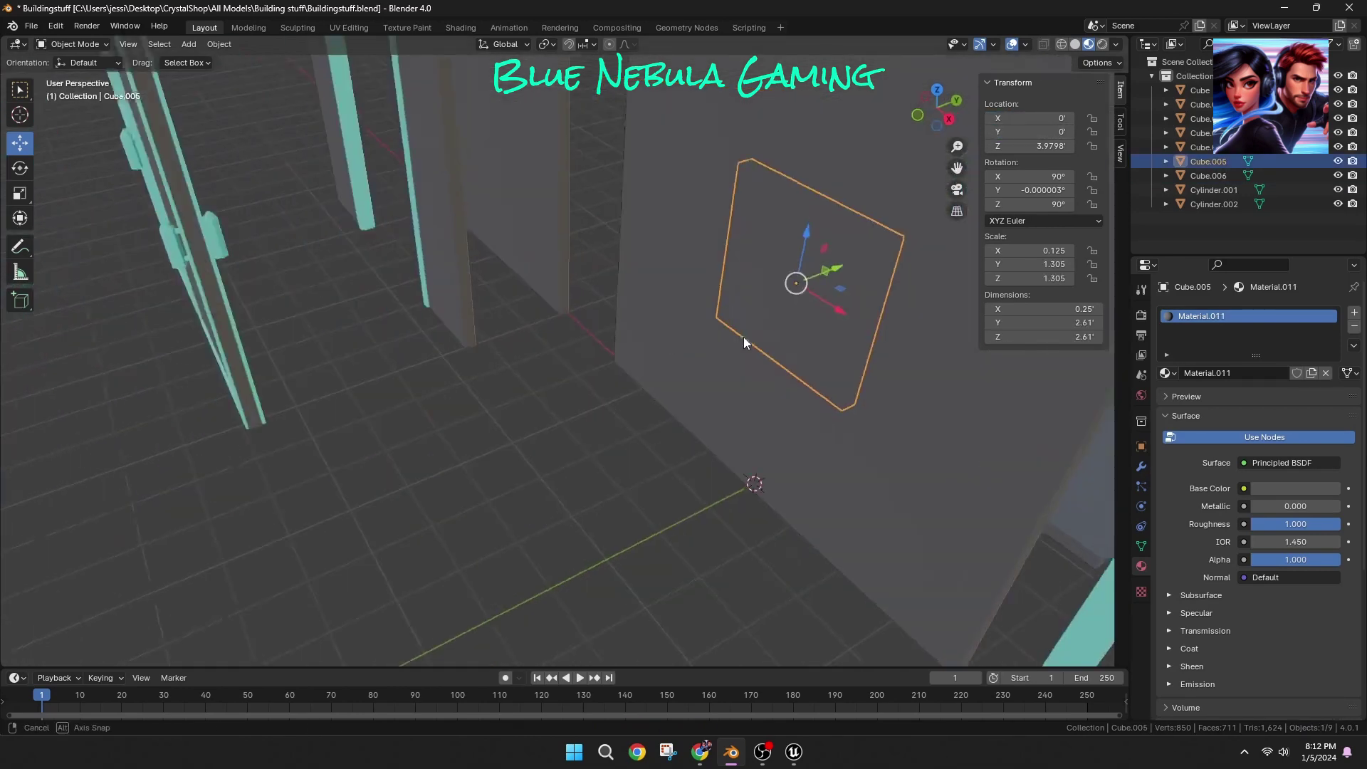
key(g)
drag(847, 268, 841, 270)
Step: Change the small square panel's material to Material.003
click(1167, 372)
click(1187, 406)
click(627, 449)
Step: In front view, set the teal panel's Y and Z dimensions to 5'
middle_drag(627, 448, 726, 452)
click(606, 328)
click(937, 112)
shift+middle_drag(561, 428, 928, 172)
click(937, 108)
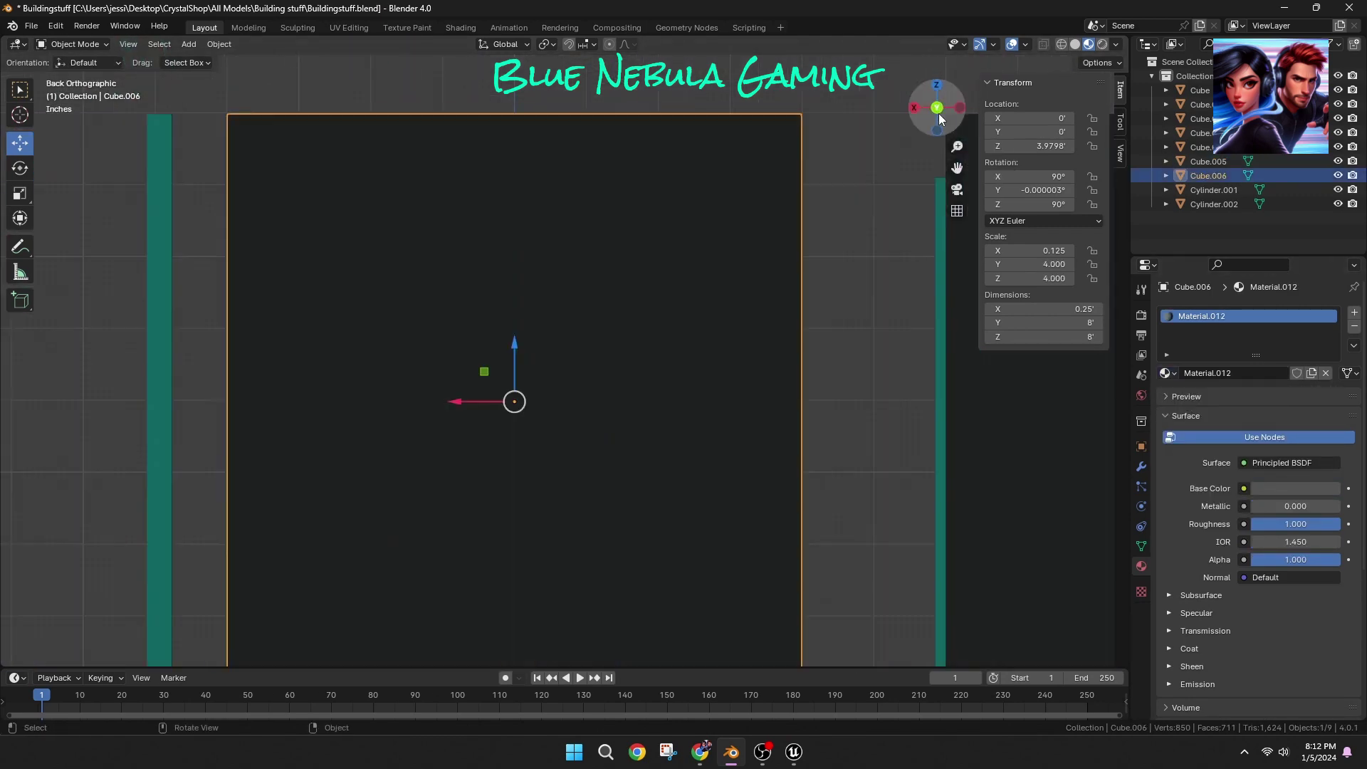
click(937, 108)
scroll(757, 327, up, 1)
scroll(740, 316, down, 2)
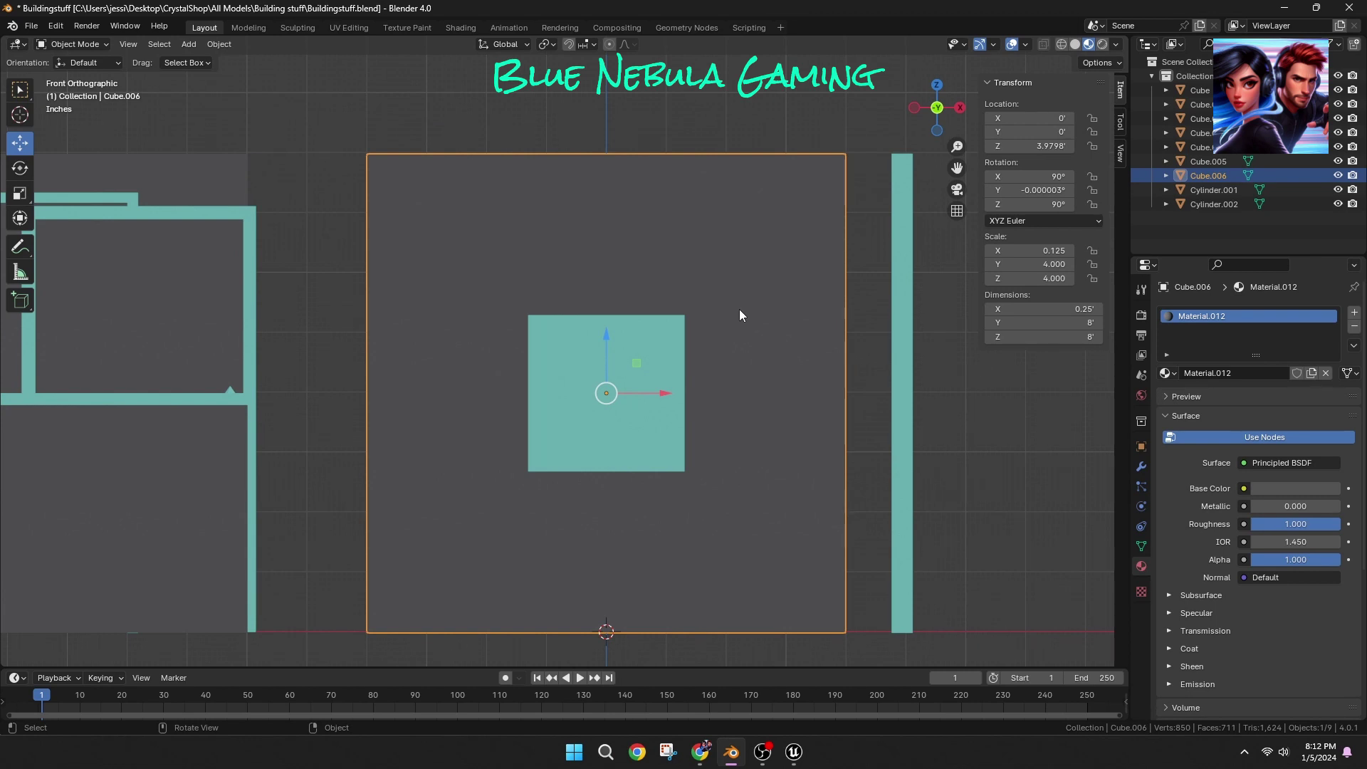
click(625, 343)
click(1041, 322)
text(5)
key(Tab)
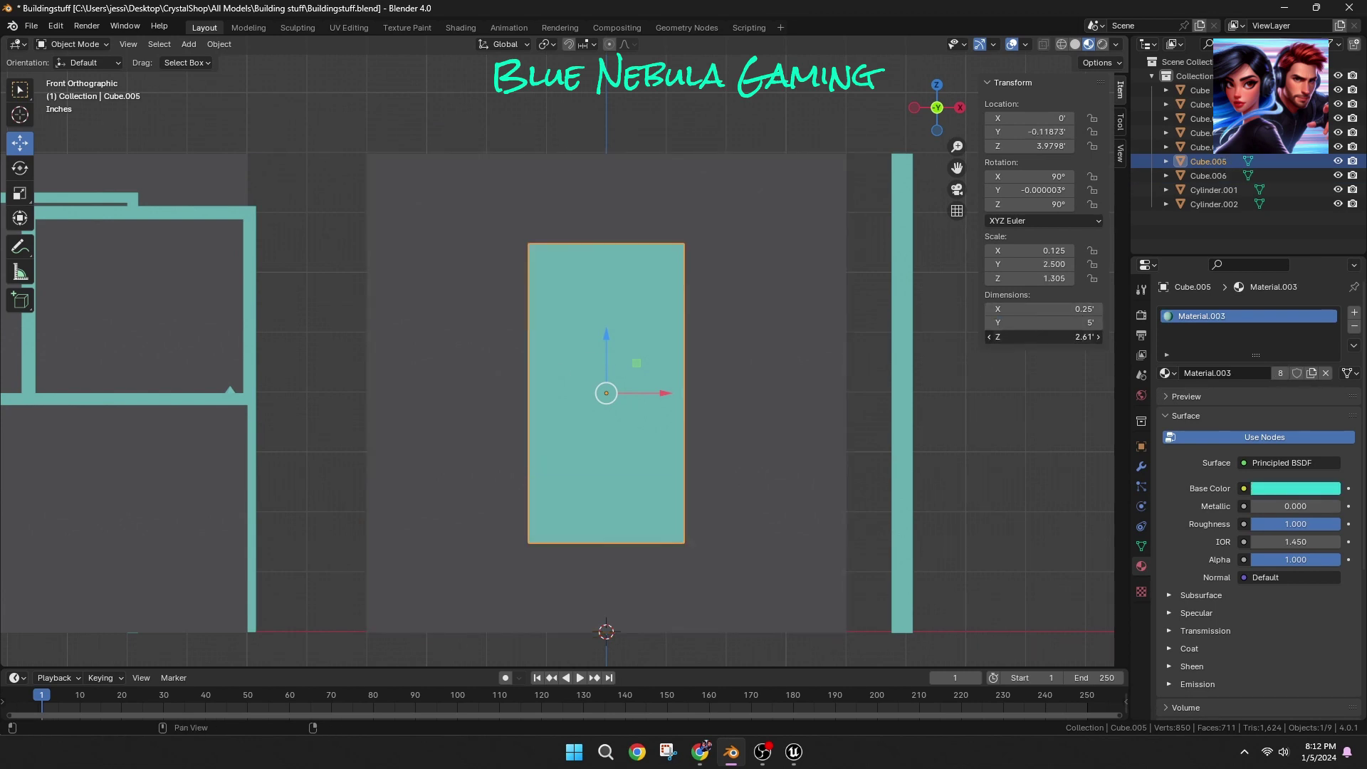
text(5)
key(Return)
Step: Set the teal panel's Y dimension to 3.5' and raise the panel to about Z 4.93'
click(1084, 323)
text(3.5)
key(Return)
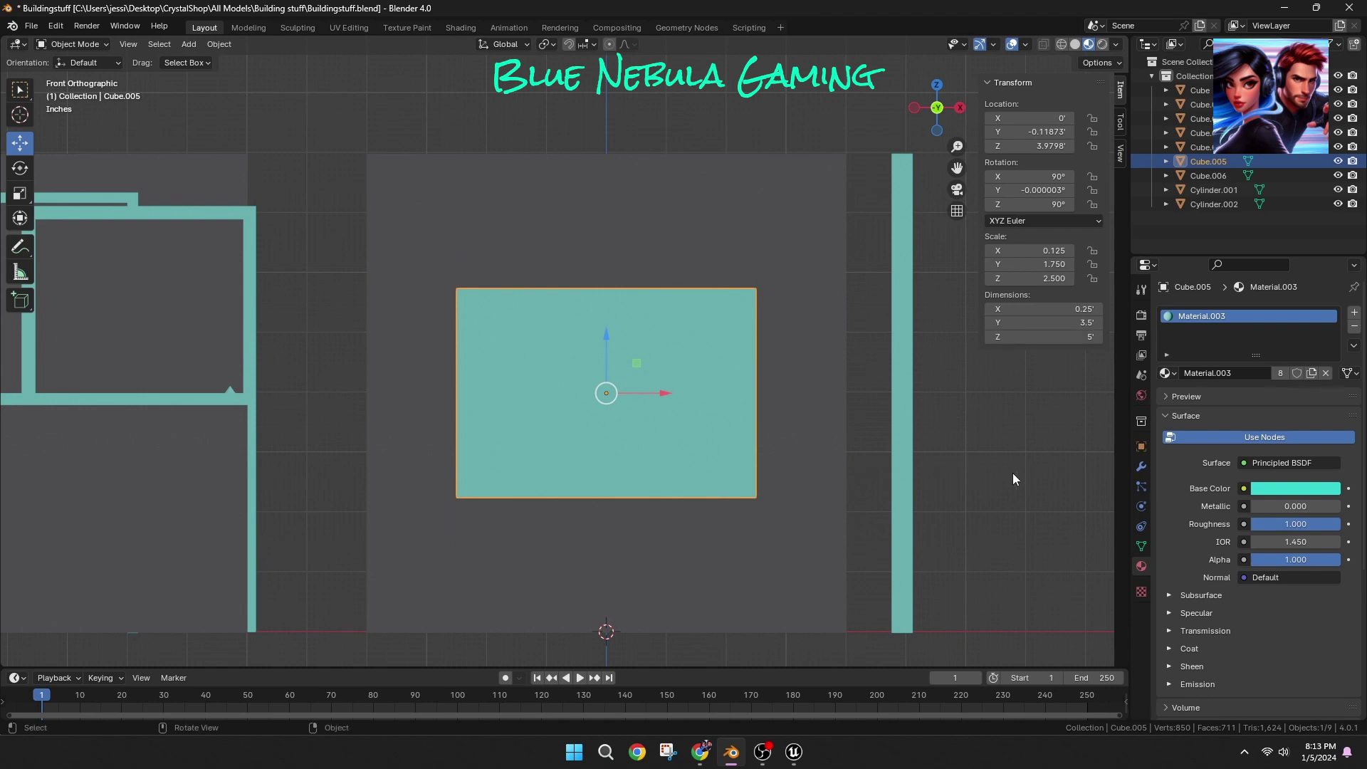
drag(615, 337, 615, 280)
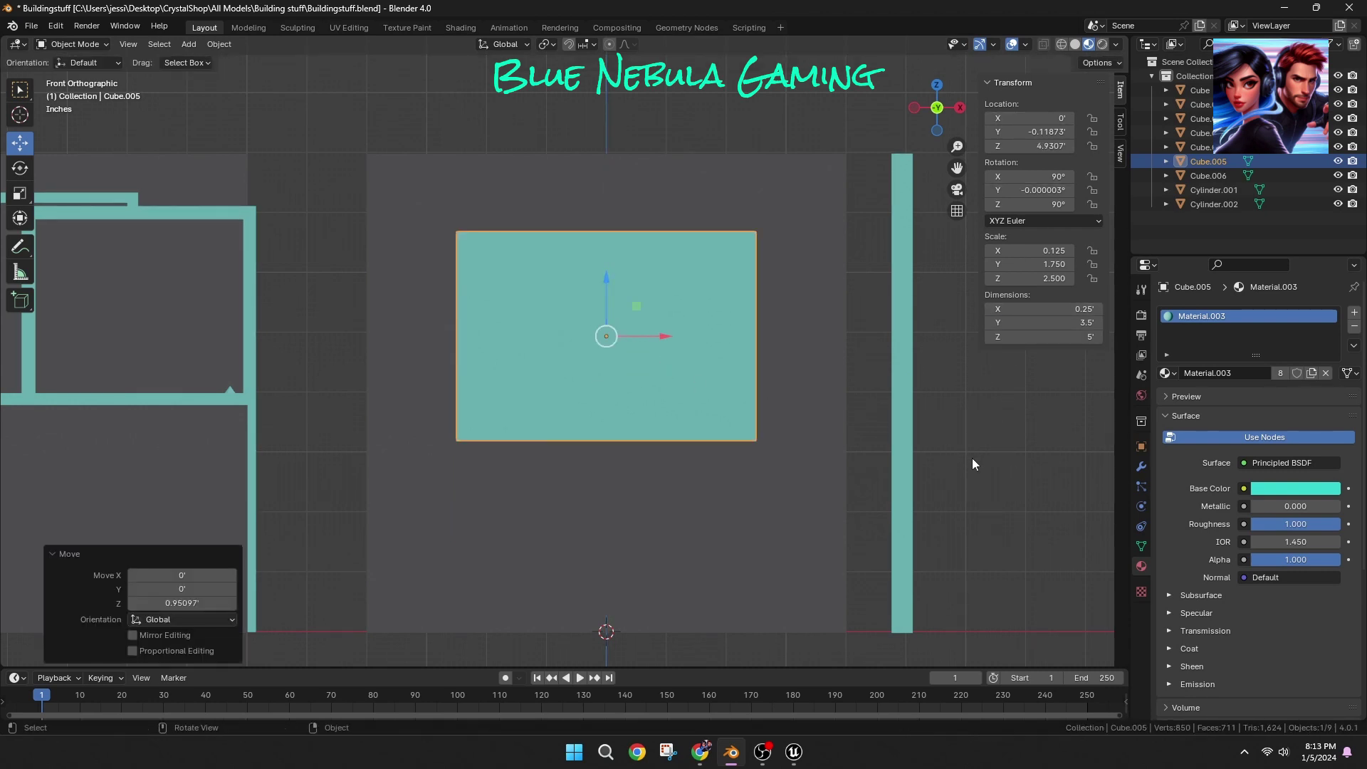
Step: Add two horizontal loop cuts across the wall, aligned with the teal panel's bottom and top edges
click(502, 285)
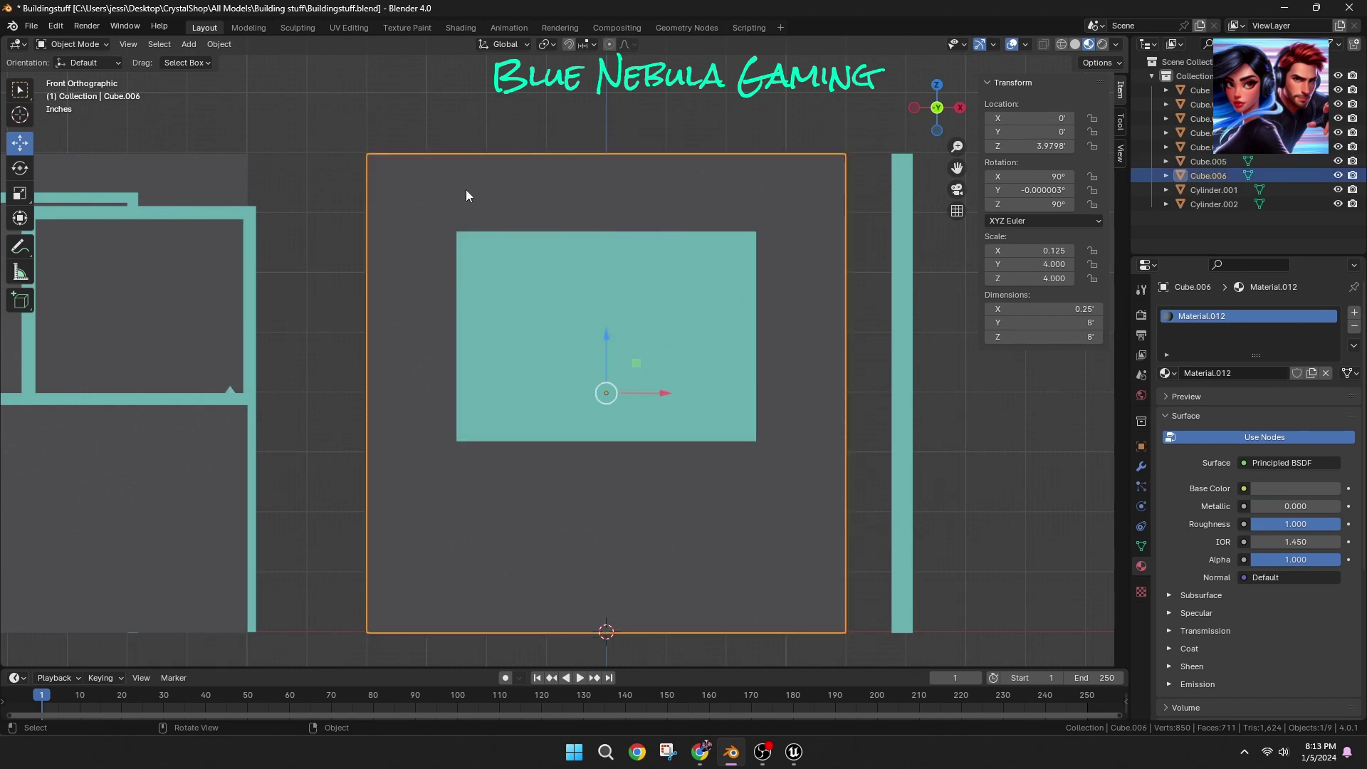
click(75, 76)
scroll(530, 230, up, 3)
key(ctrl+r)
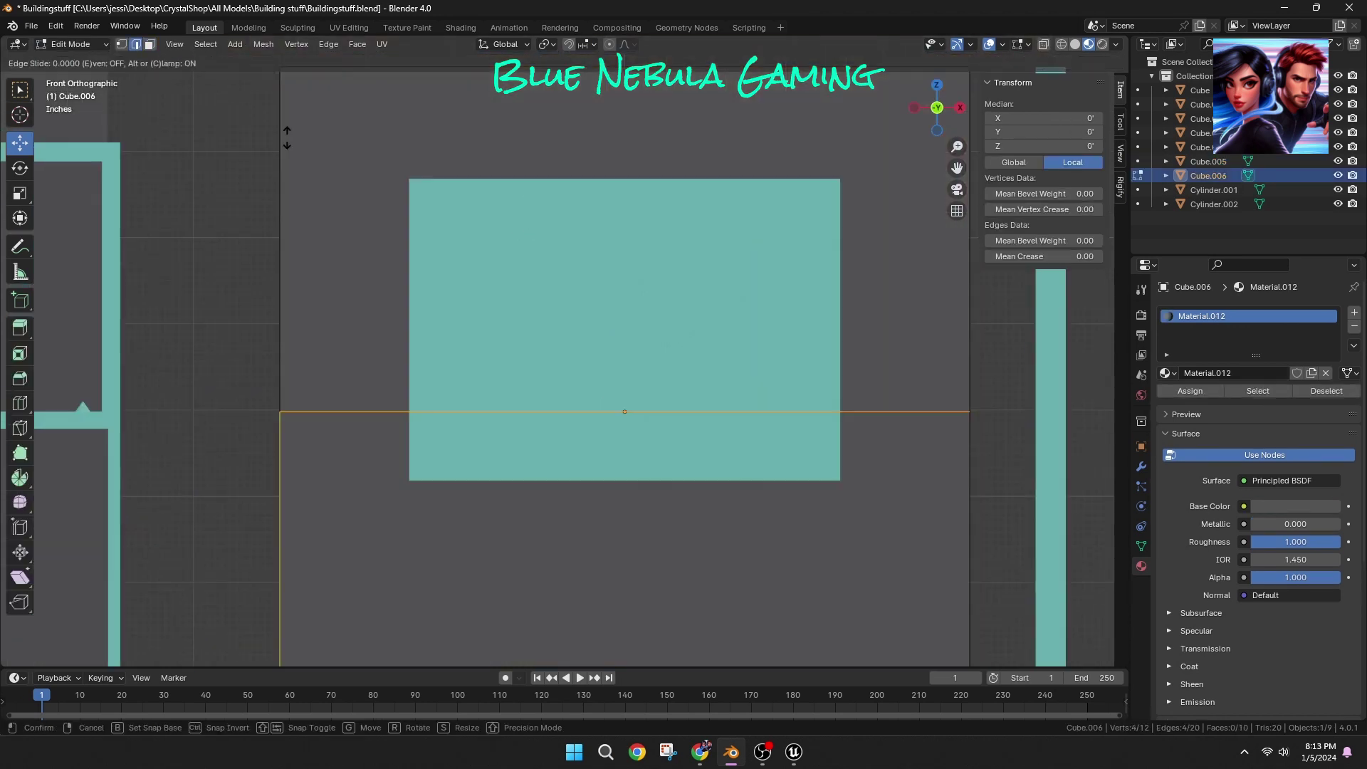
click(320, 223)
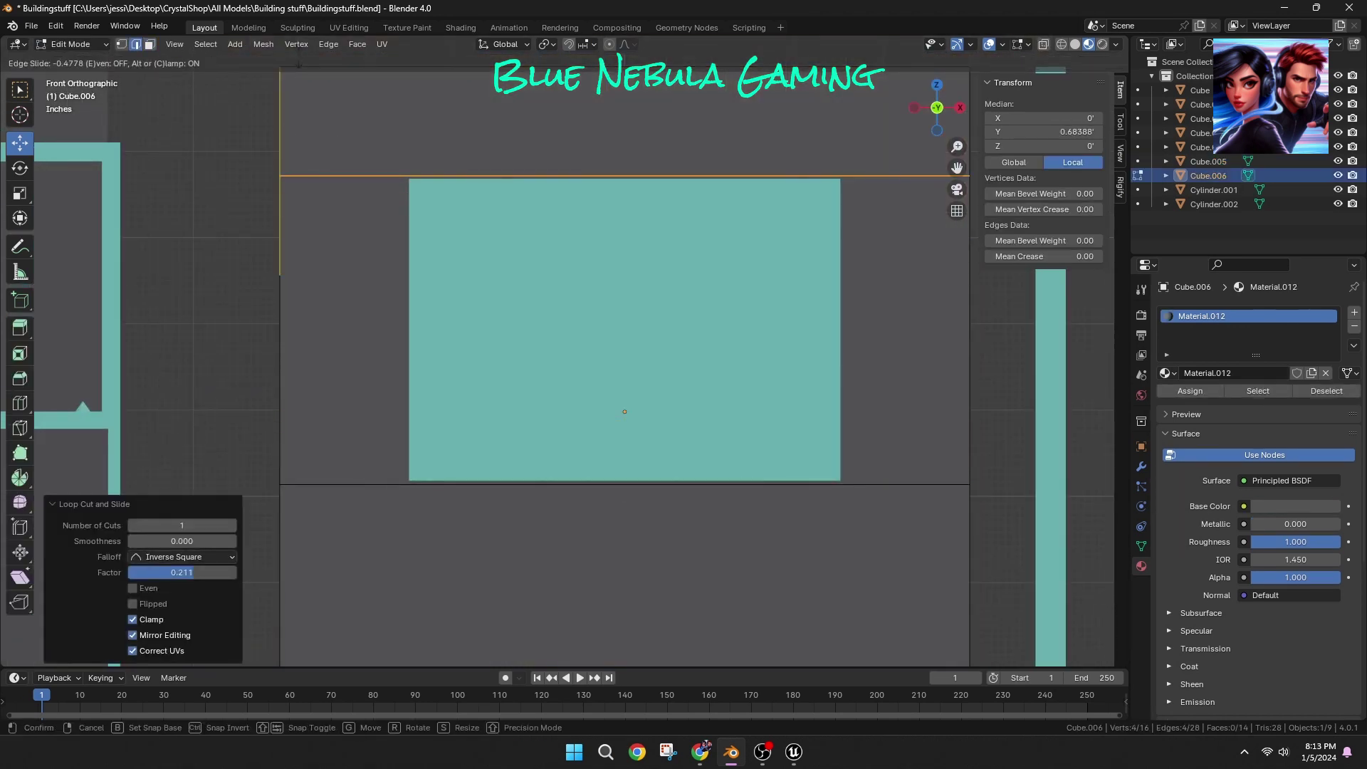
click(300, 57)
Step: Add a vertical loop cut through the wall along the teal panel's left edge
key(ctrl+r)
click(396, 107)
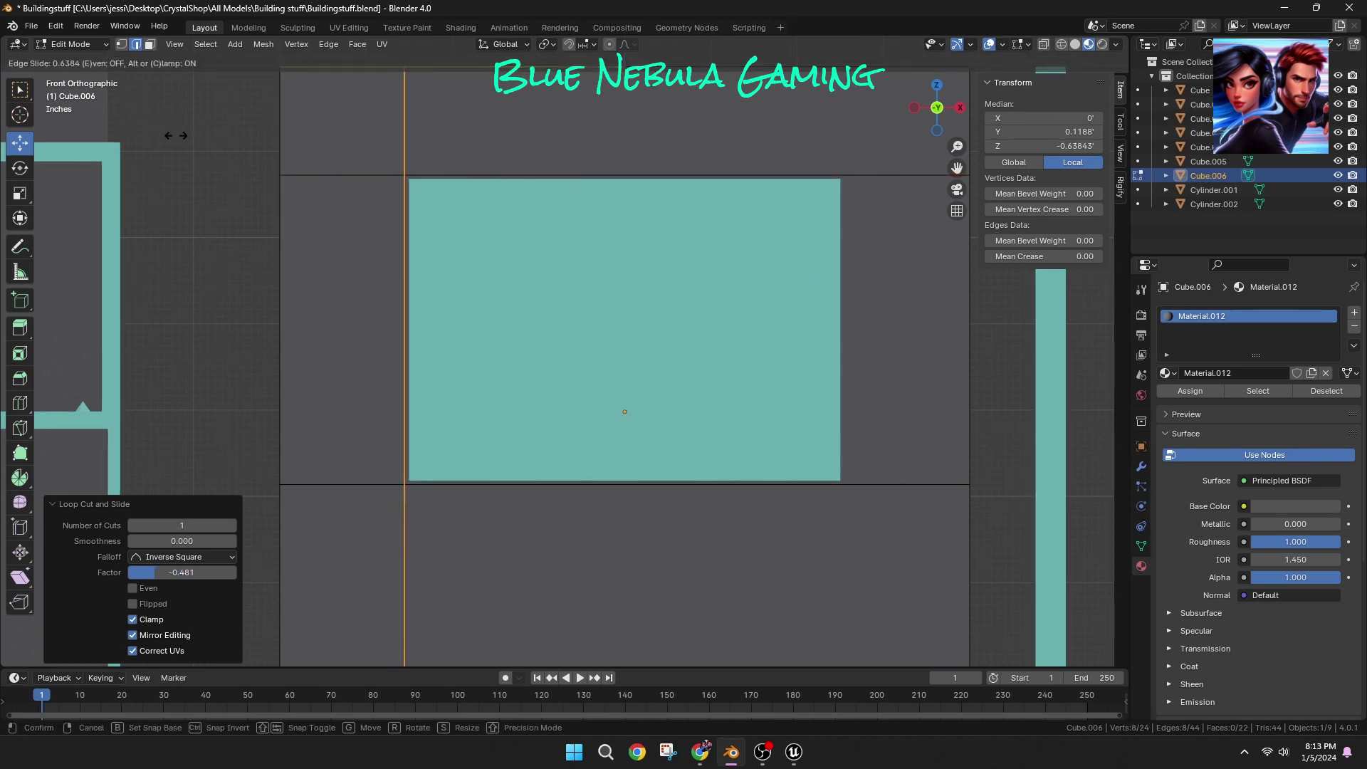
click(176, 135)
key(ctrl+r)
click(851, 69)
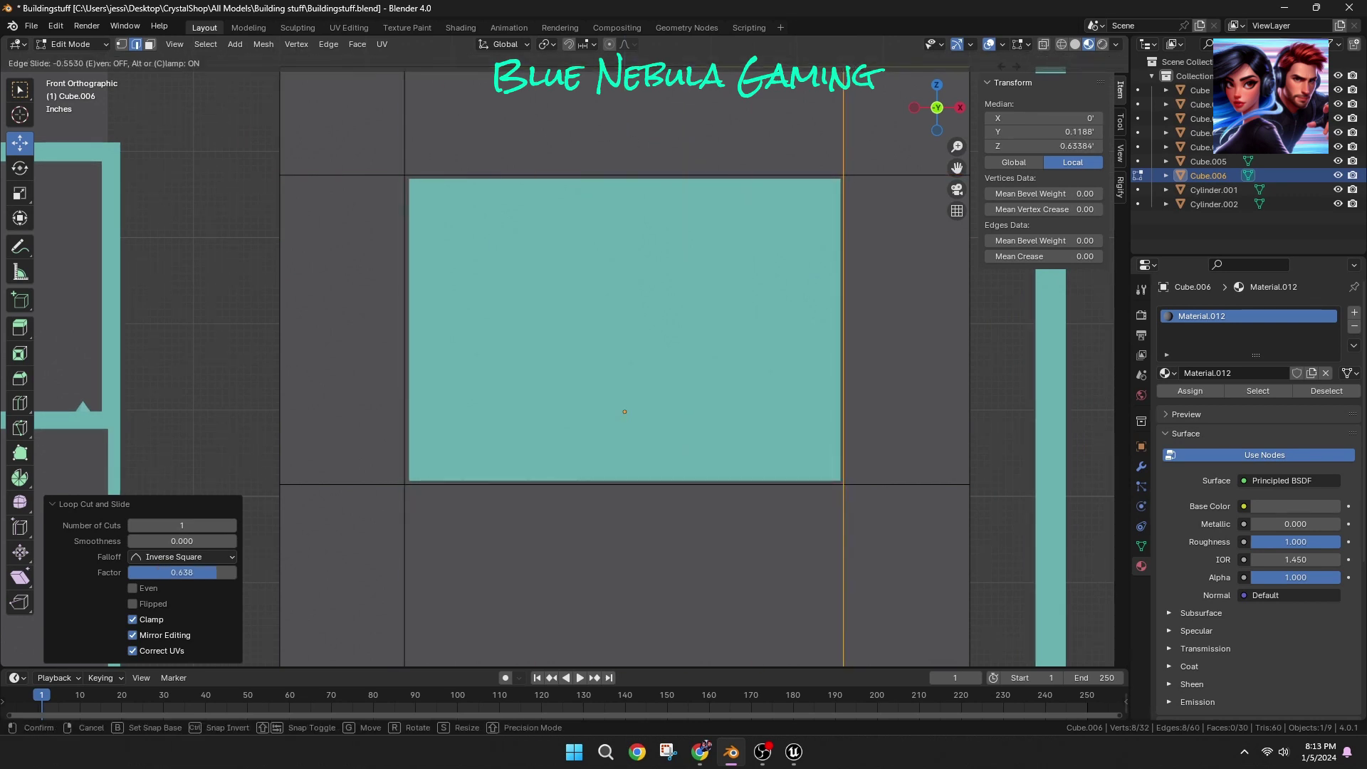
click(1009, 66)
click(217, 297)
key(ctrl+z)
key(ctrl+z)
Step: Nudge the left loop cut closer to the teal panel and add a vertical loop cut along the panel's right edge
drag(458, 368, 460, 369)
scroll(460, 369, up, 4)
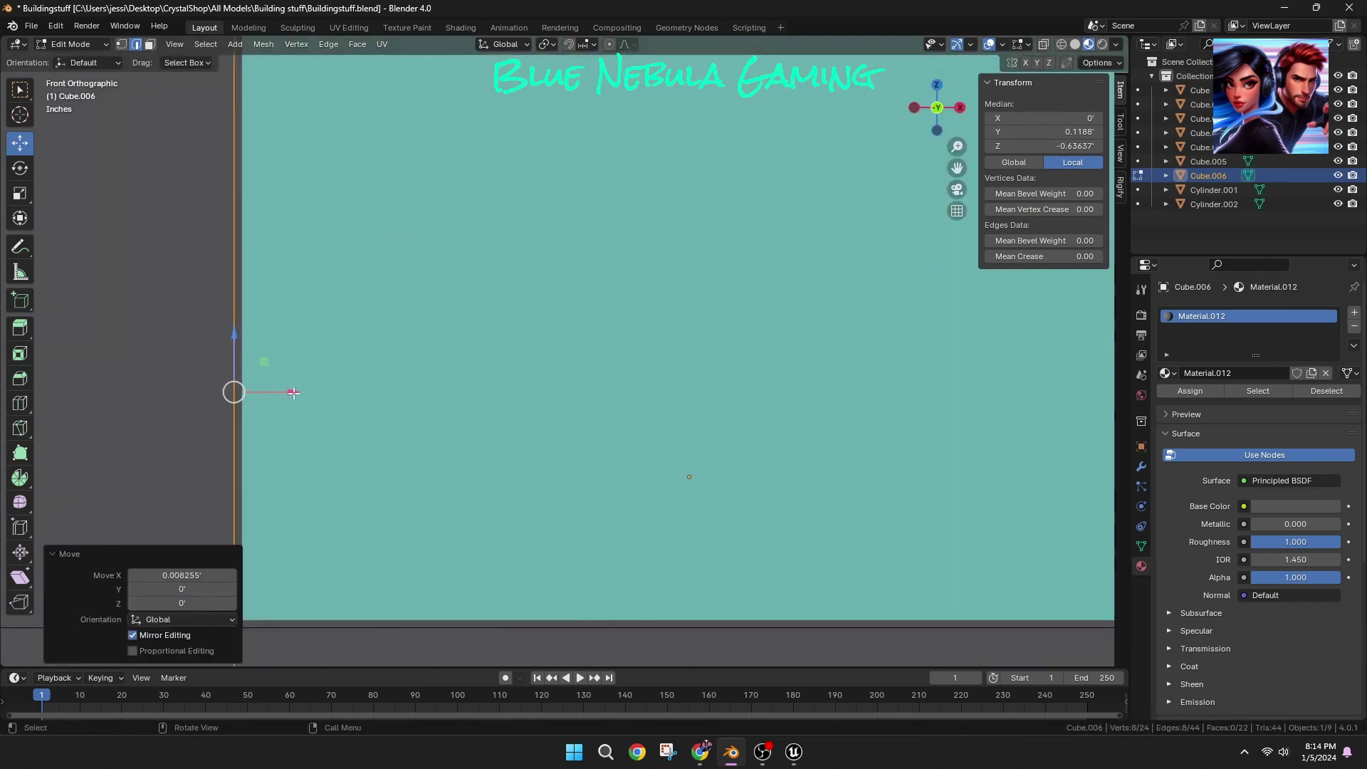
scroll(459, 369, down, 2)
key(ctrl+r)
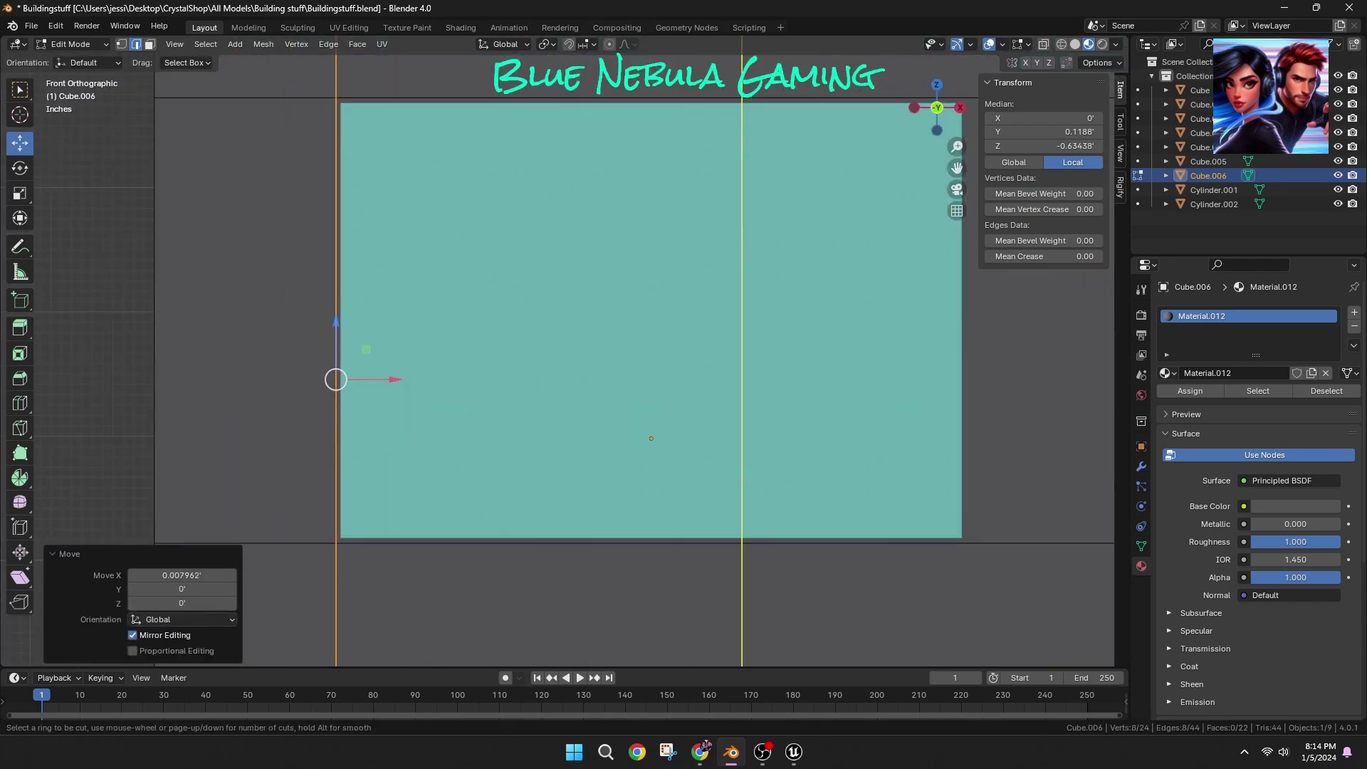
click(742, 99)
click(965, 100)
click(113, 299)
scroll(183, 323, down, 2)
click(183, 324)
Step: Return to Object Mode and move the teal panel away from the wall
middle_drag(888, 200, 880, 221)
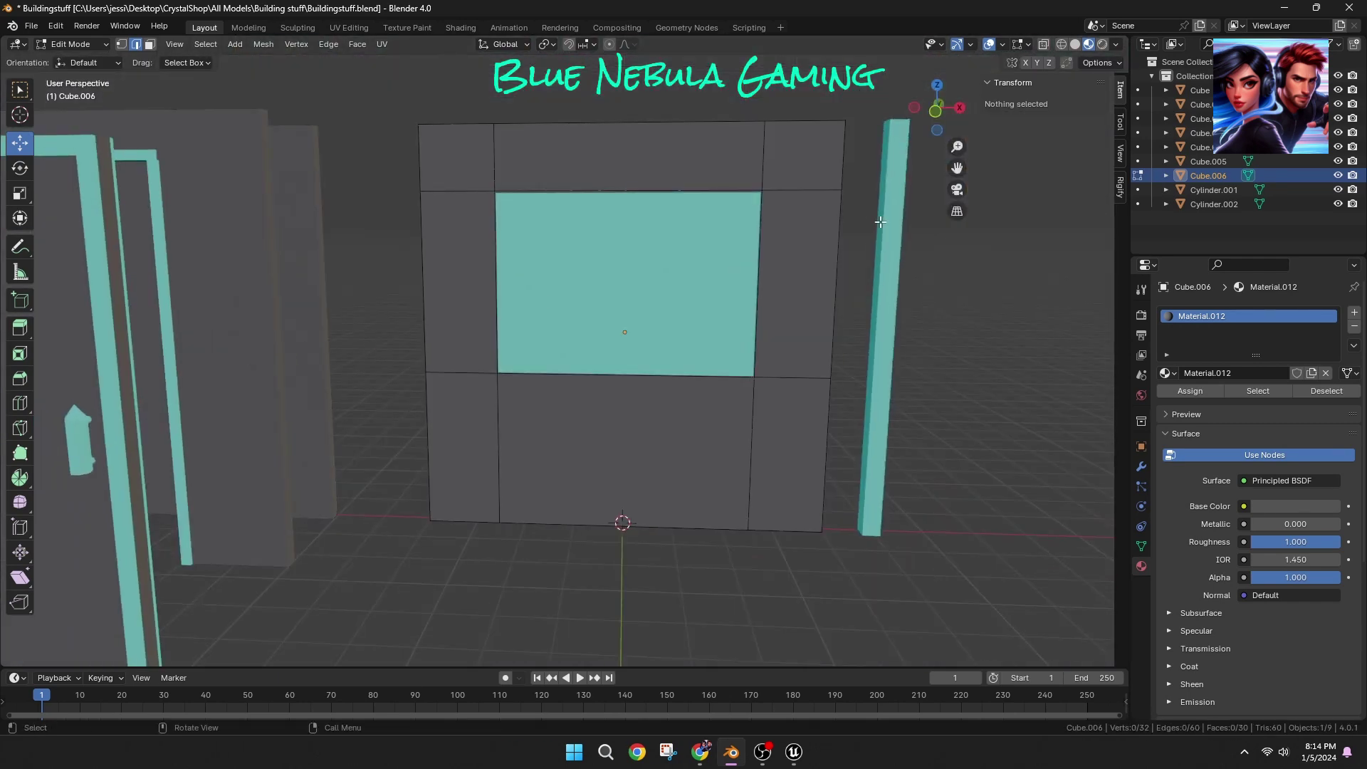
scroll(880, 221, up, 1)
scroll(720, 287, down, 4)
middle_drag(719, 287, 650, 307)
click(71, 44)
click(72, 61)
click(684, 270)
drag(772, 300, 393, 212)
Step: Edit the wall in front view and add vertical loop cuts just outside the left and right sides of the window outline
click(521, 477)
click(80, 76)
scroll(557, 352, up, 4)
shift+middle_drag(1033, 142, 821, 251)
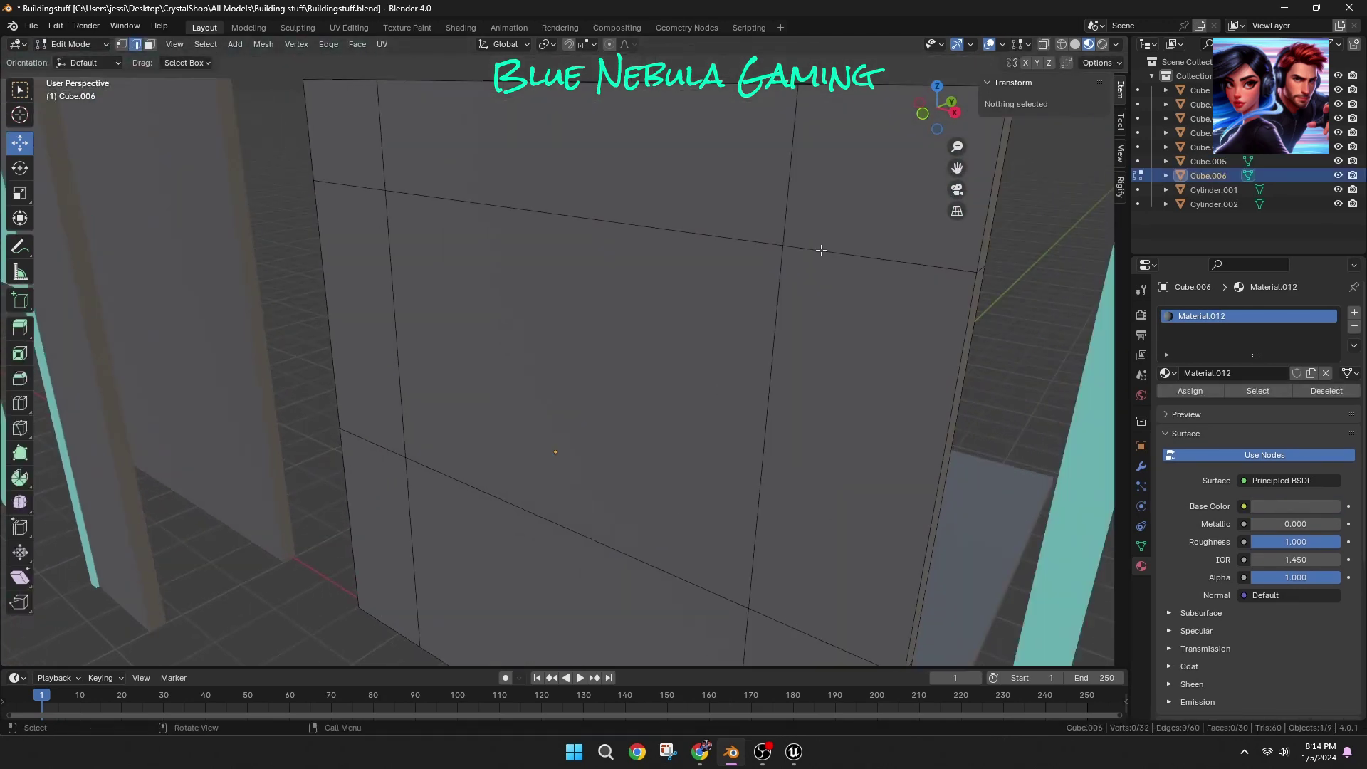
scroll(733, 277, up, 1)
drag(915, 111, 958, 108)
click(958, 107)
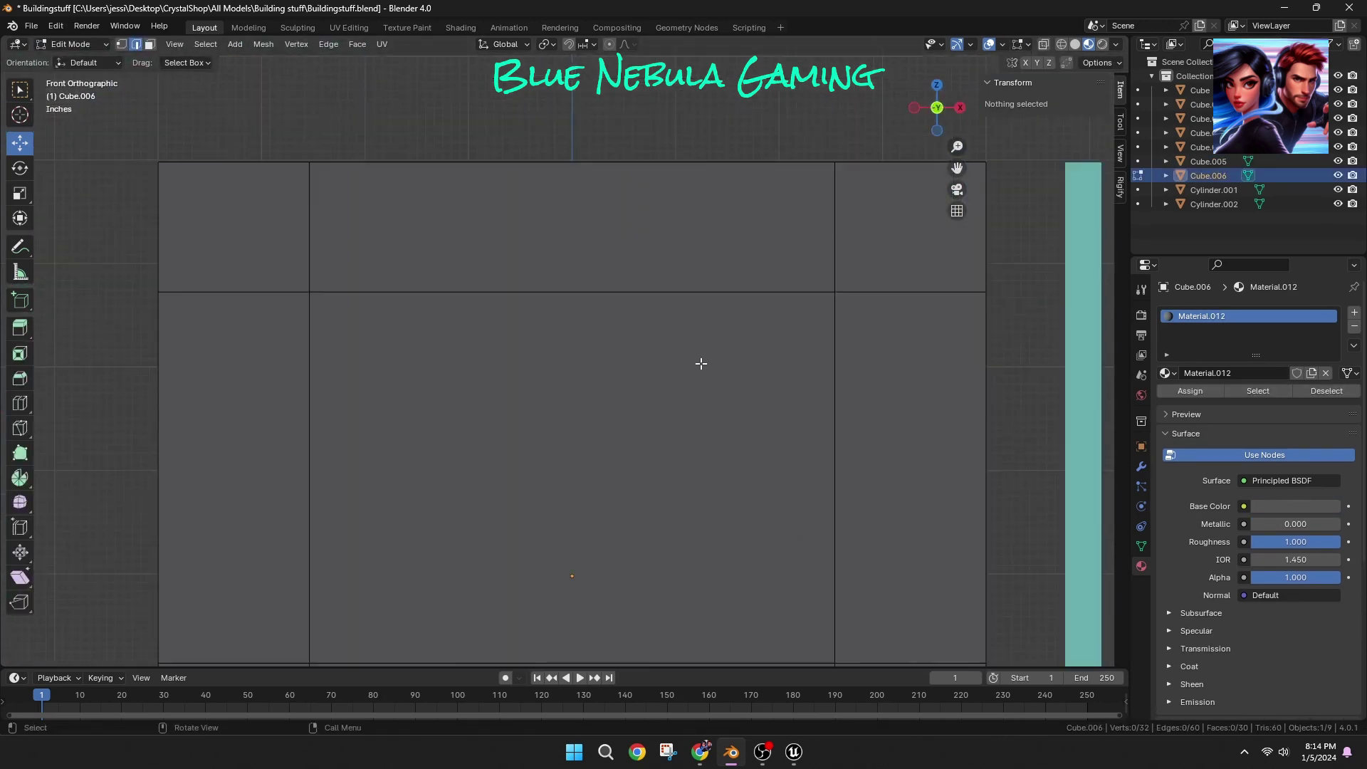
click(462, 252)
right_click(299, 183)
key(g)
key(g)
click(347, 151)
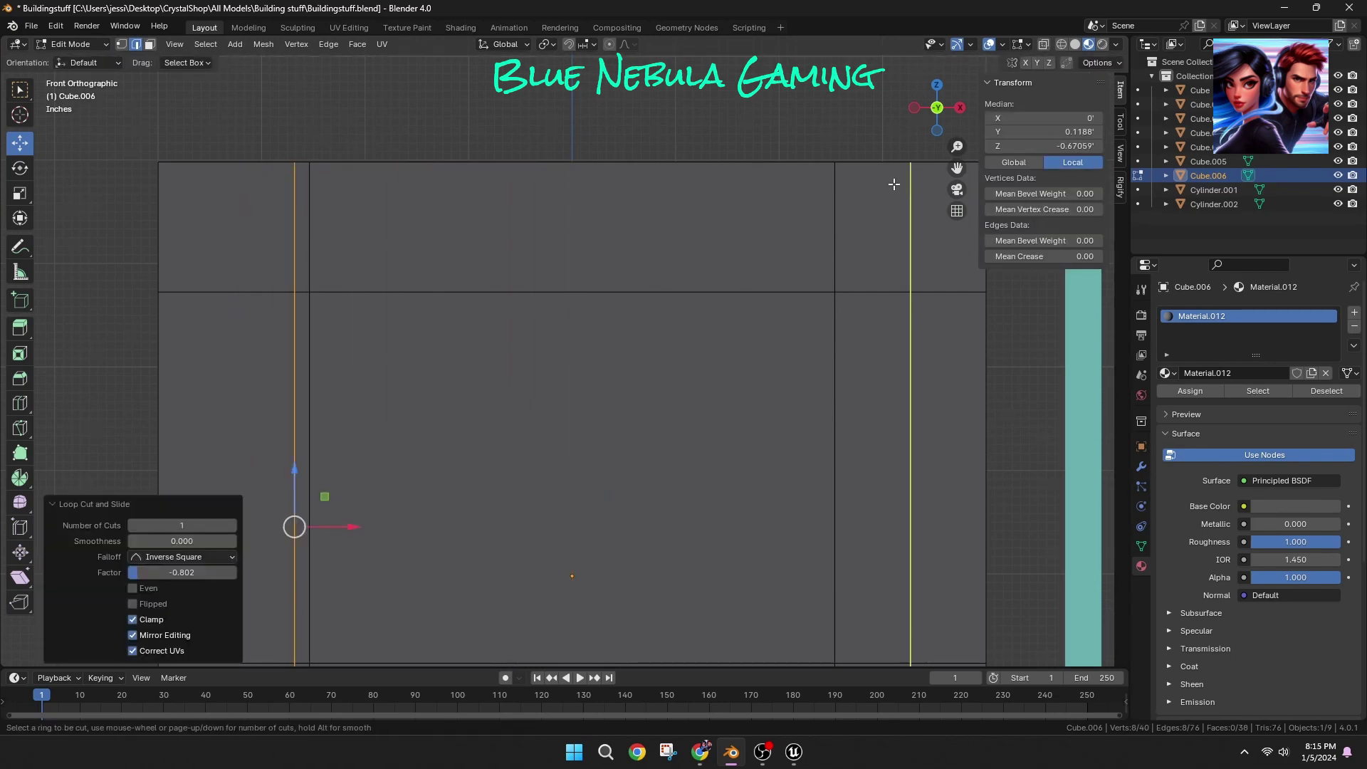
click(894, 184)
click(165, 267)
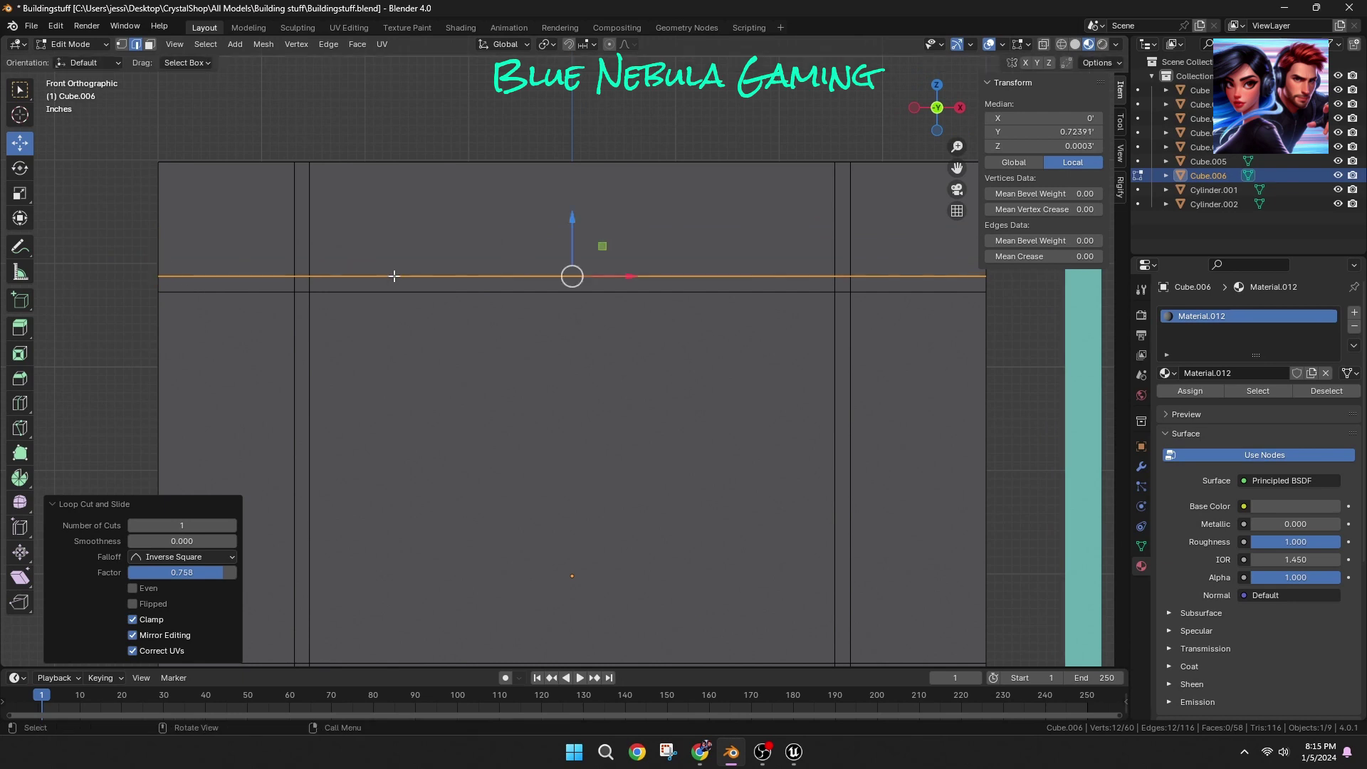
Step: Add horizontal loop cuts just above and just below the window outline on the wall
drag(957, 168, 974, 0)
key(ctrl+r)
click(188, 373)
click(216, 232)
key(alt+a)
scroll(796, 211, down, 2)
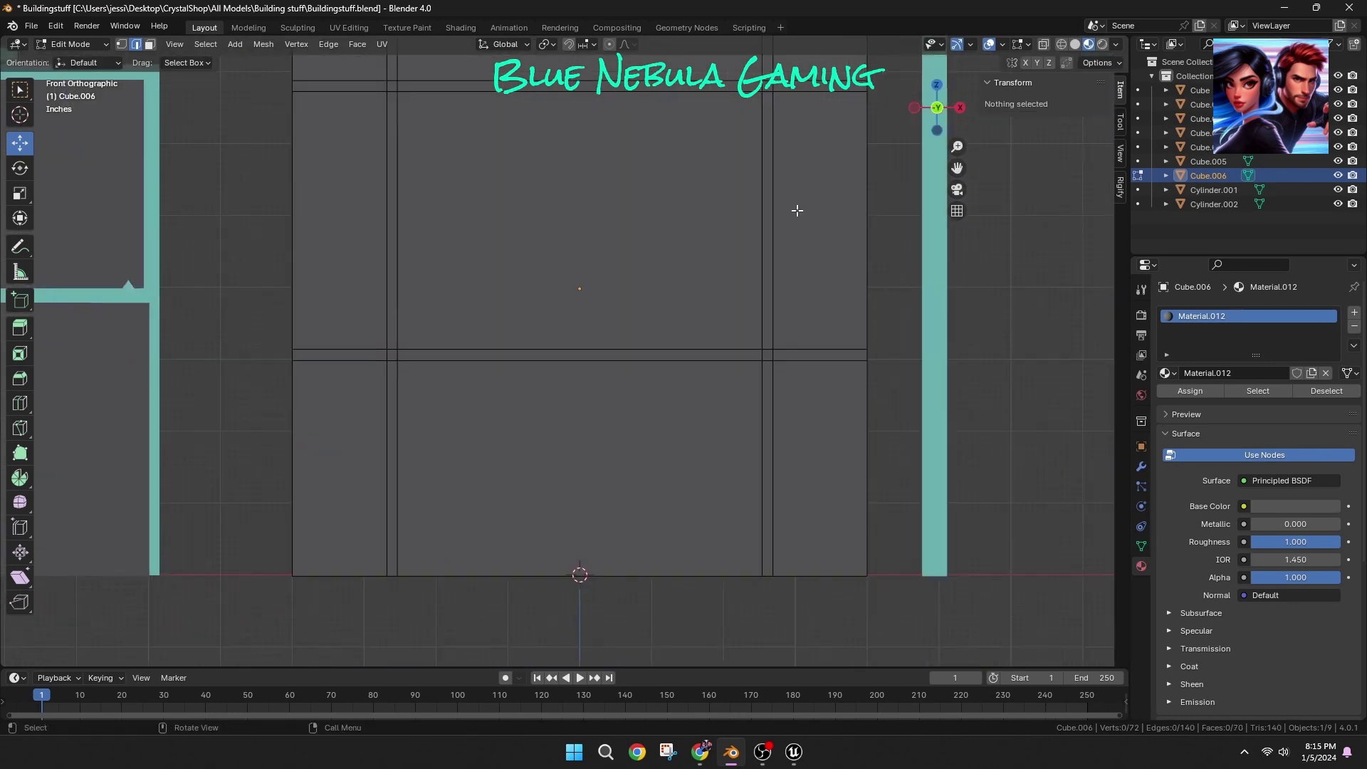
Step: Select the ring of narrow faces around the window area on the wall's front and extrude it outward
middle_drag(797, 211, 674, 293)
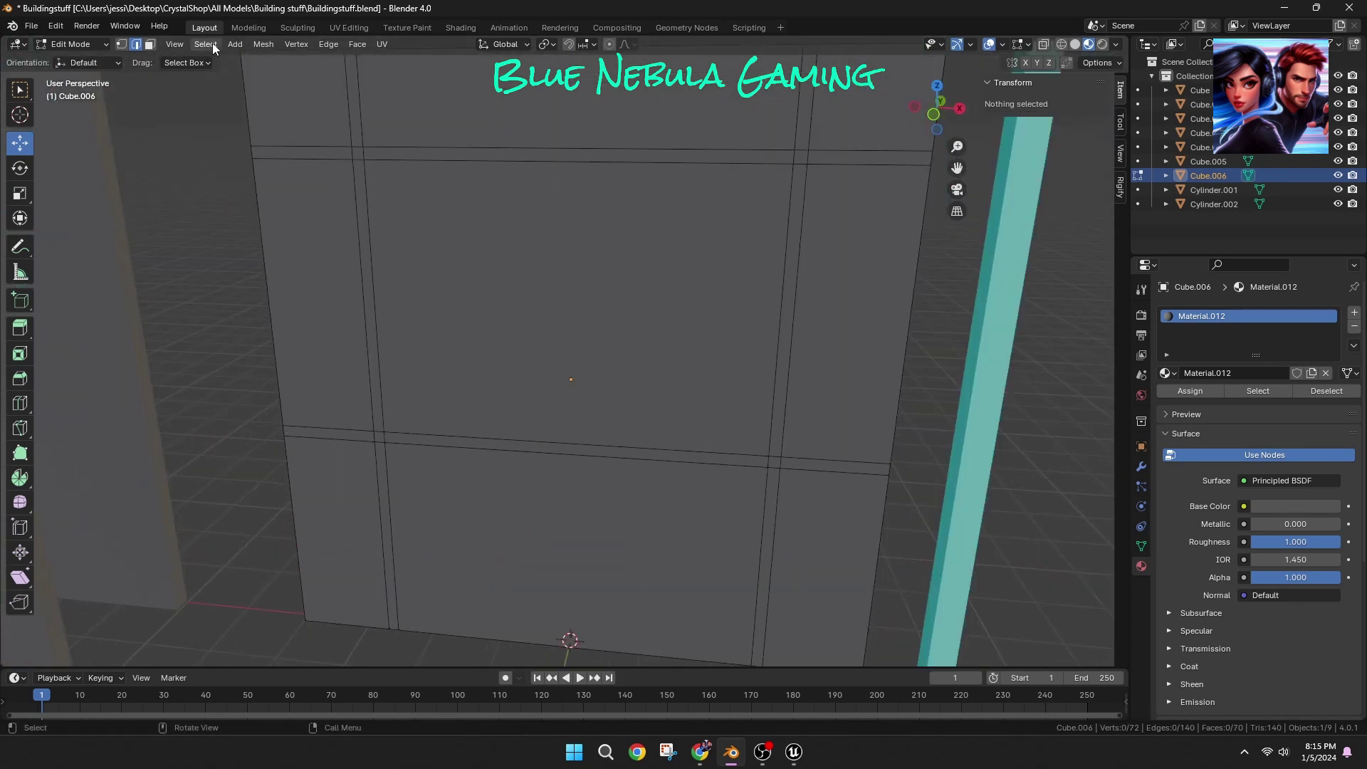
click(360, 153)
ctrl+shift+click(798, 157)
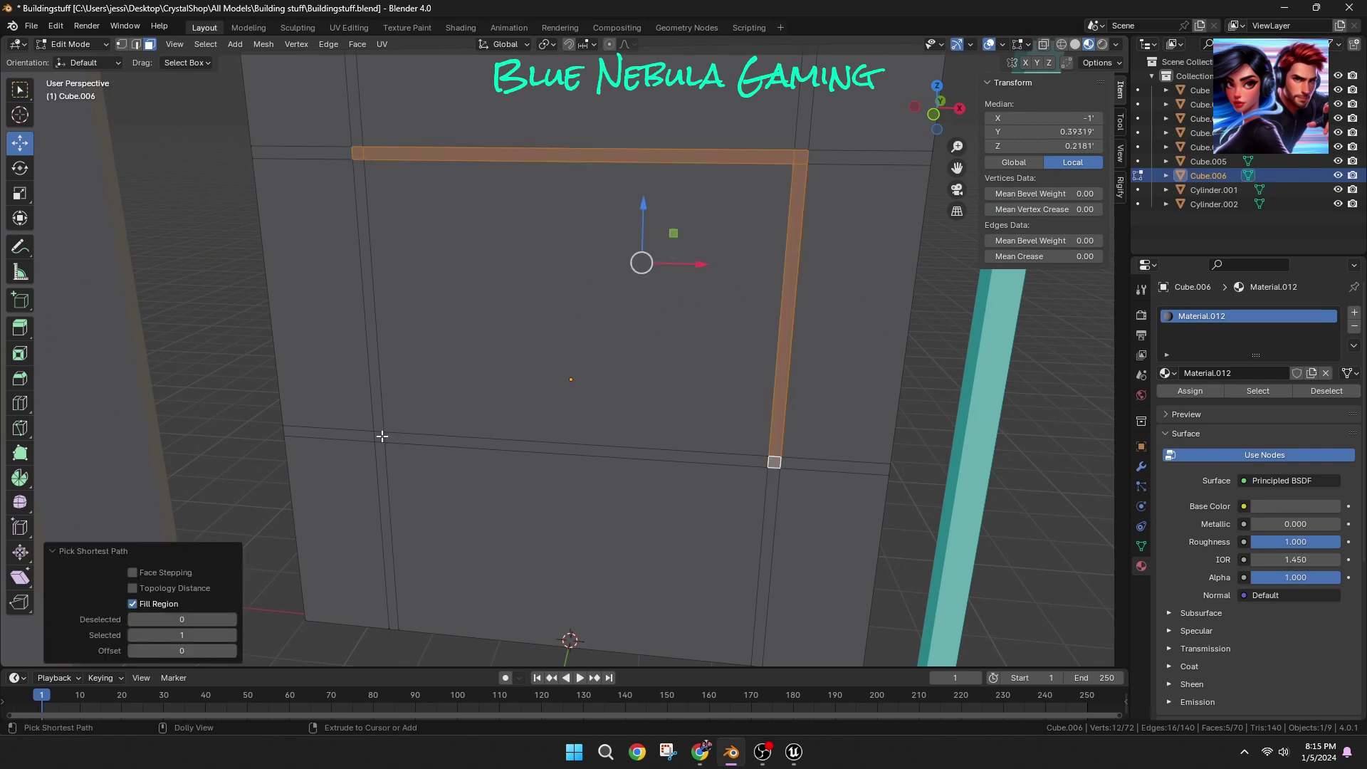
middle_drag(641, 285, 384, 442)
key(e)
click(591, 345)
Step: Select the narrow faces surrounding the window area on the wall's opposite side
key(alt+a)
click(428, 230)
ctrl+shift+click(861, 229)
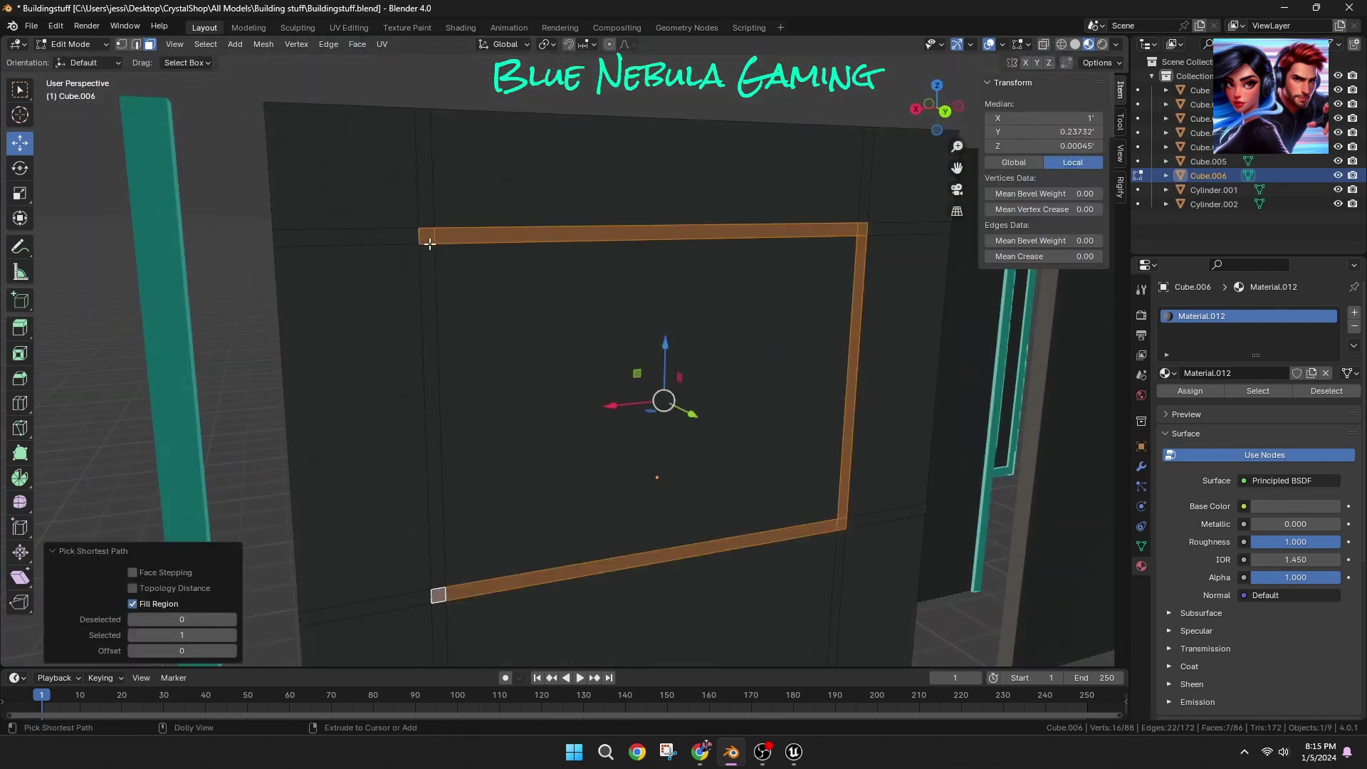
middle_drag(429, 244, 739, 278)
key(e)
click(752, 306)
click(750, 309)
scroll(771, 286, up, 3)
key(ctrl+z)
key(ctrl+z)
key(e)
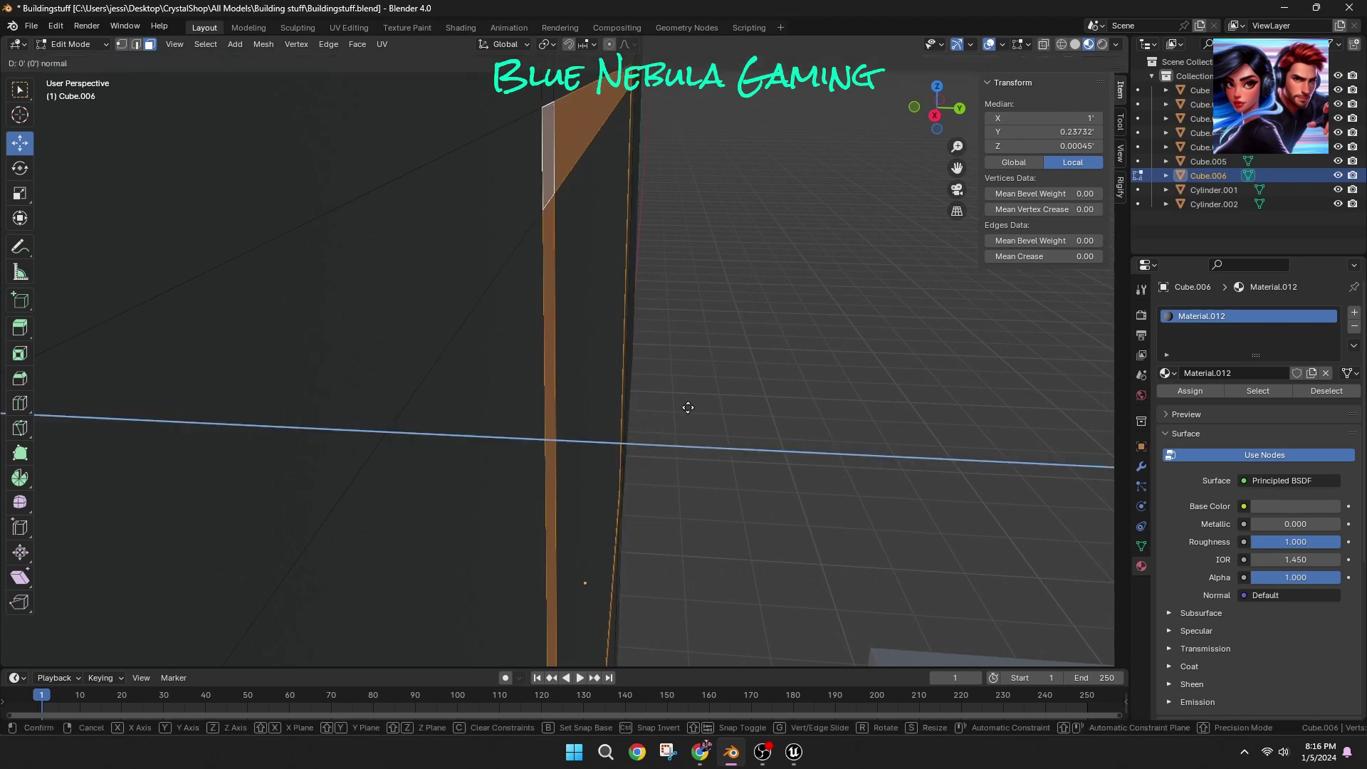
right_click(688, 408)
key(ctrl+z)
key(ctrl+z)
Step: Add the missing side strip to the selection and extrude the window frame outward on the wall's opposite side
ctrl+click(551, 342)
key(e)
click(665, 400)
click(754, 374)
Step: Delete the large centre faces of the window on both sides of the wall to open it up
middle_drag(755, 374, 601, 430)
click(628, 407)
key(x)
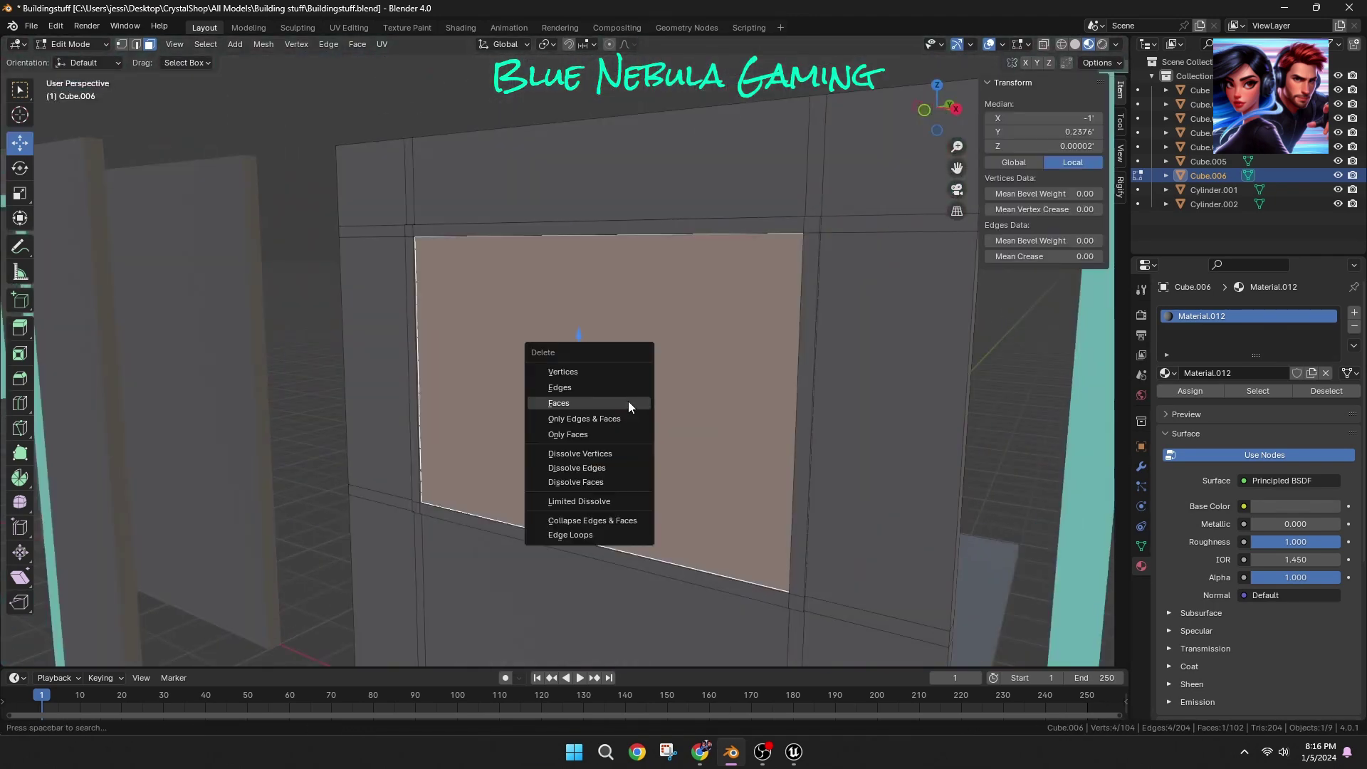
click(629, 407)
middle_drag(556, 381, 300, 493)
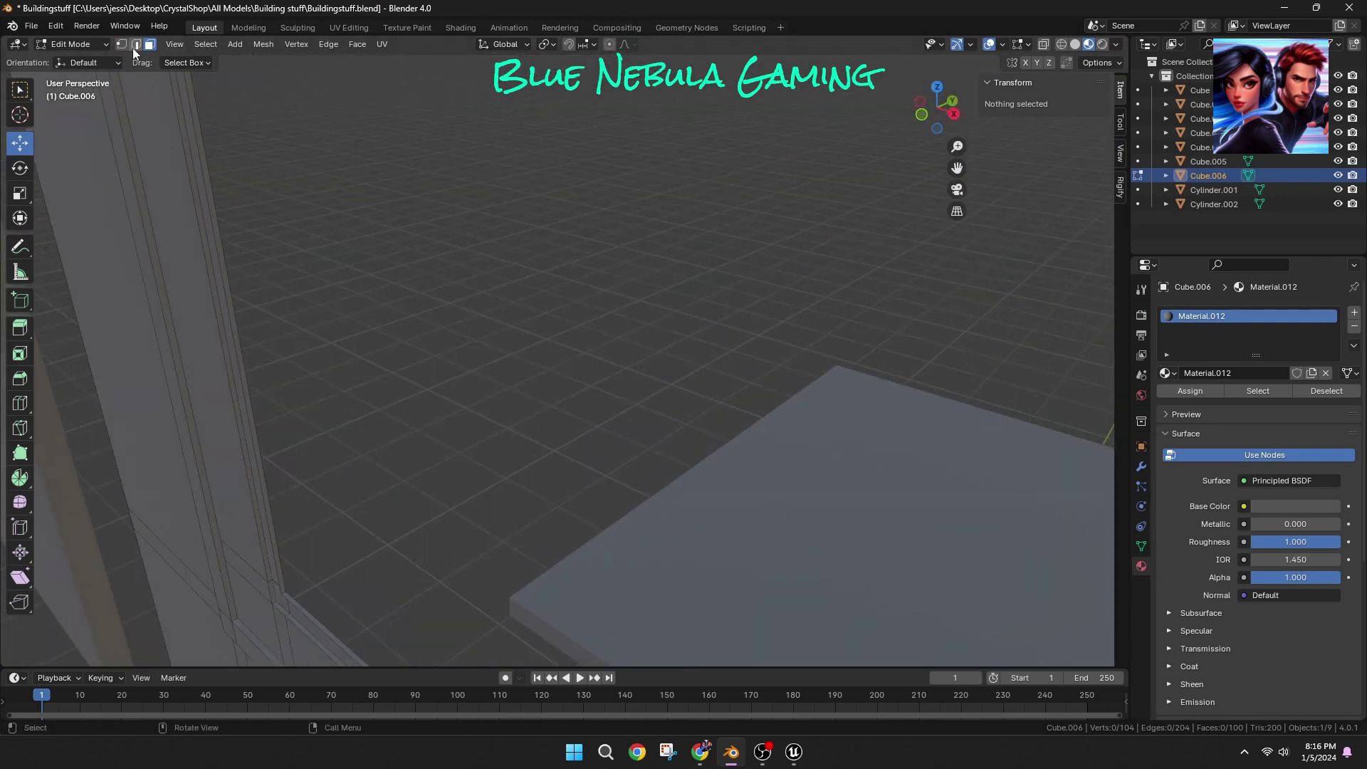
Step: Close the window opening's inner sill, sides and top by filling faces between the front and back edges
click(264, 506)
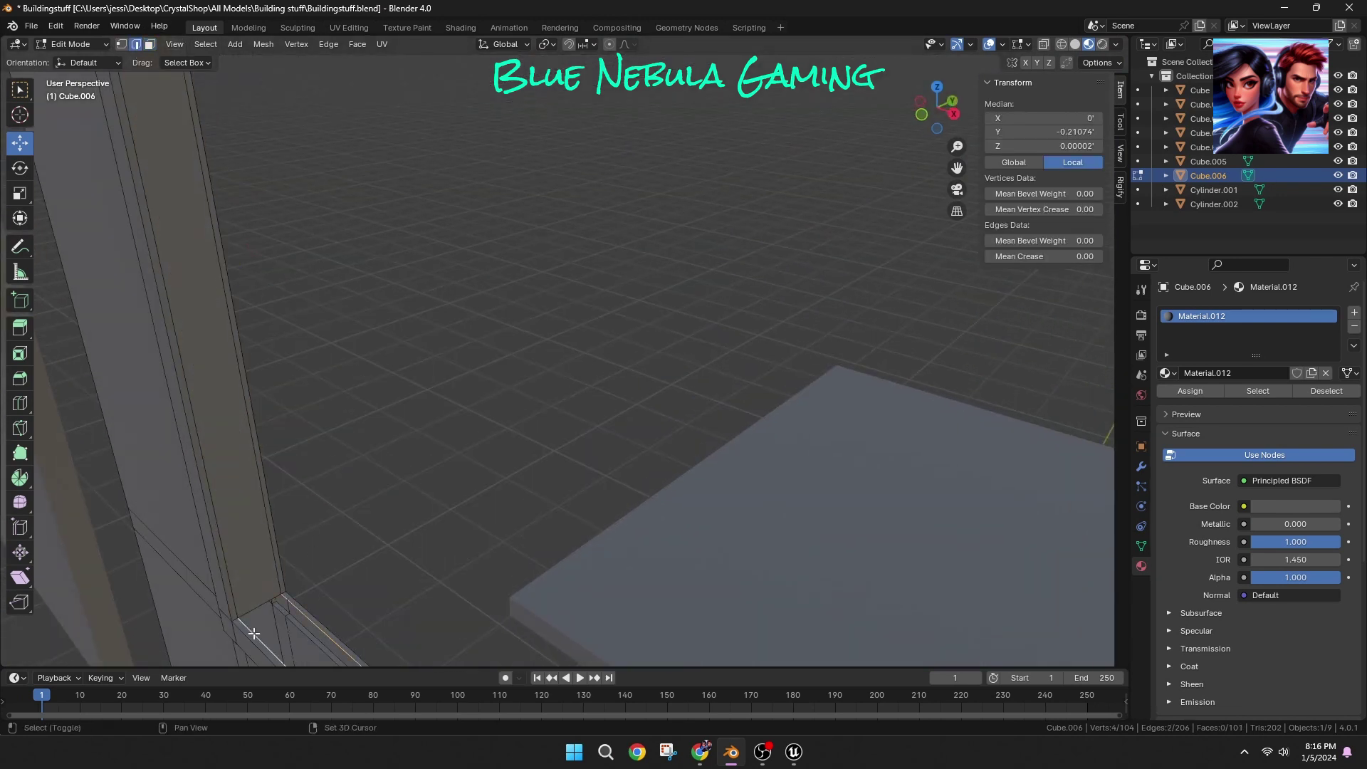
key(f)
middle_drag(253, 633, 641, 501)
click(329, 334)
key(f)
key(alt+a)
shift+middle_drag(951, 244, 851, 253)
scroll(851, 253, up, 1)
click(665, 450)
shift+click(702, 450)
key(f)
key(alt+a)
middle_drag(534, 427, 411, 418)
scroll(424, 427, down, 4)
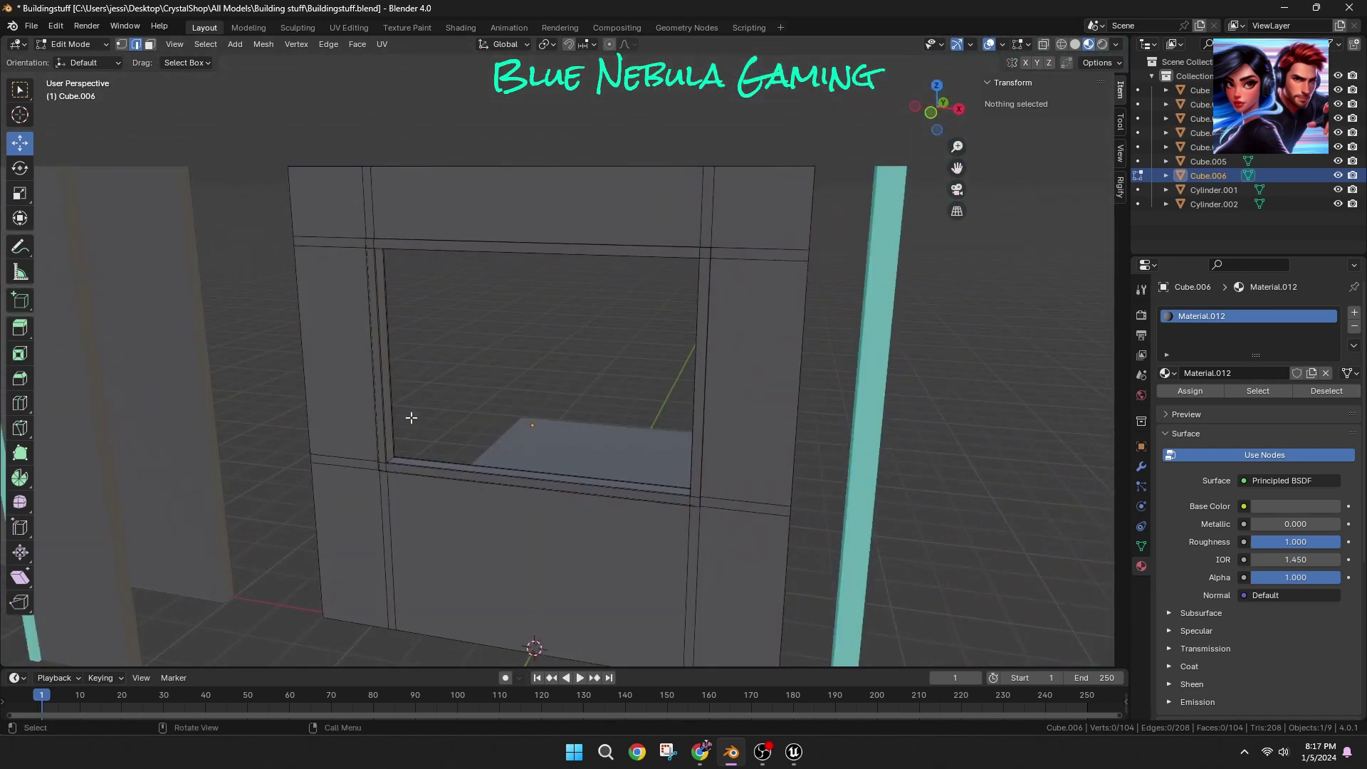
scroll(438, 397, up, 3)
click(585, 148)
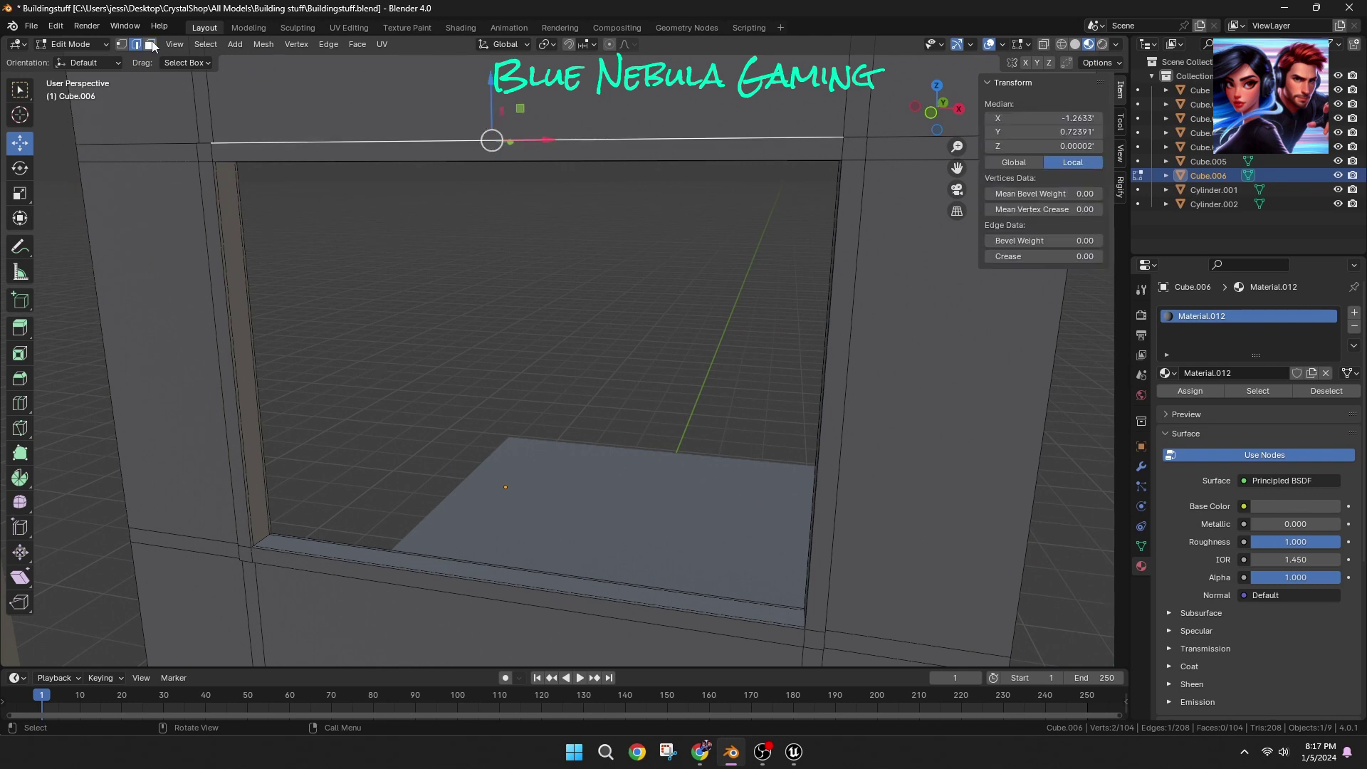
click(149, 44)
middle_drag(206, 135, 212, 167)
click(213, 166)
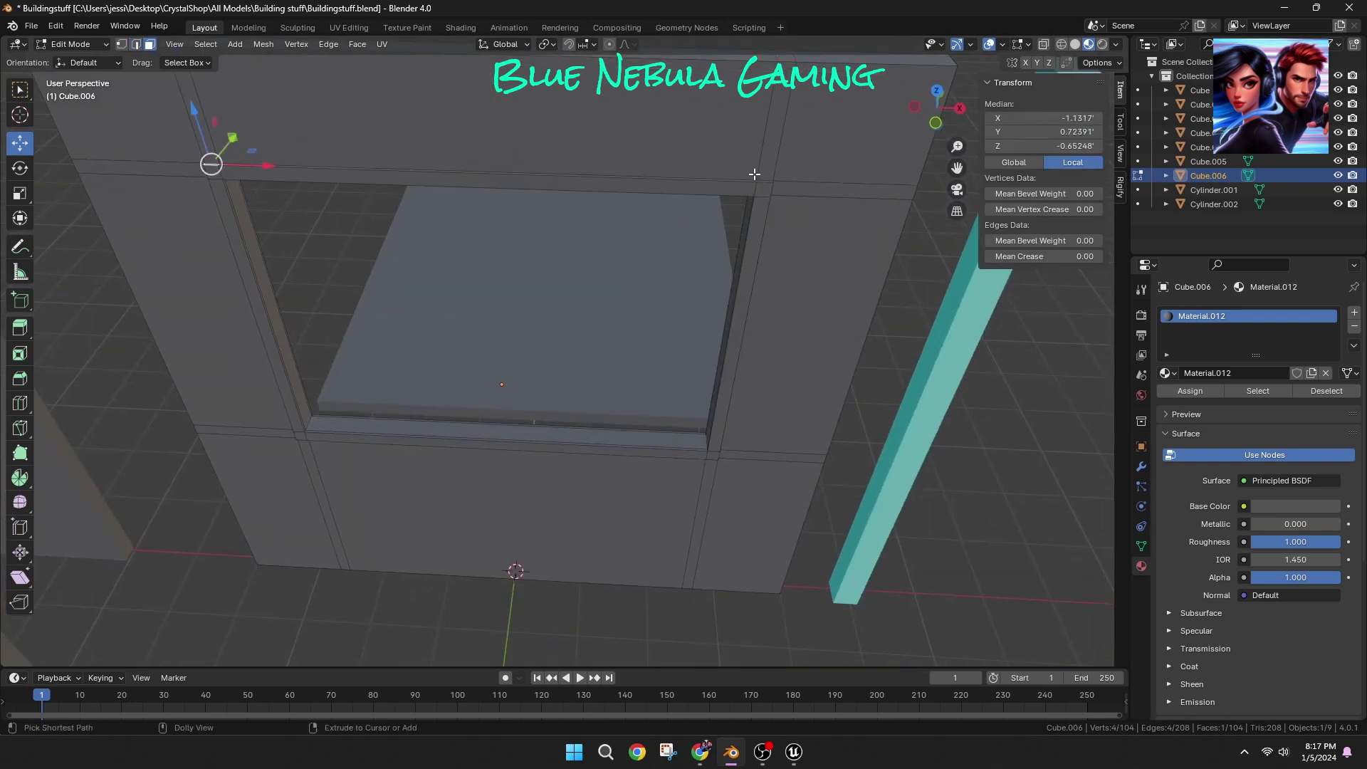
ctrl+shift+click(760, 179)
key(alt+a)
Step: Select all window frame faces through the wall in front view and add a second material slot with Material.003
key(KP_1)
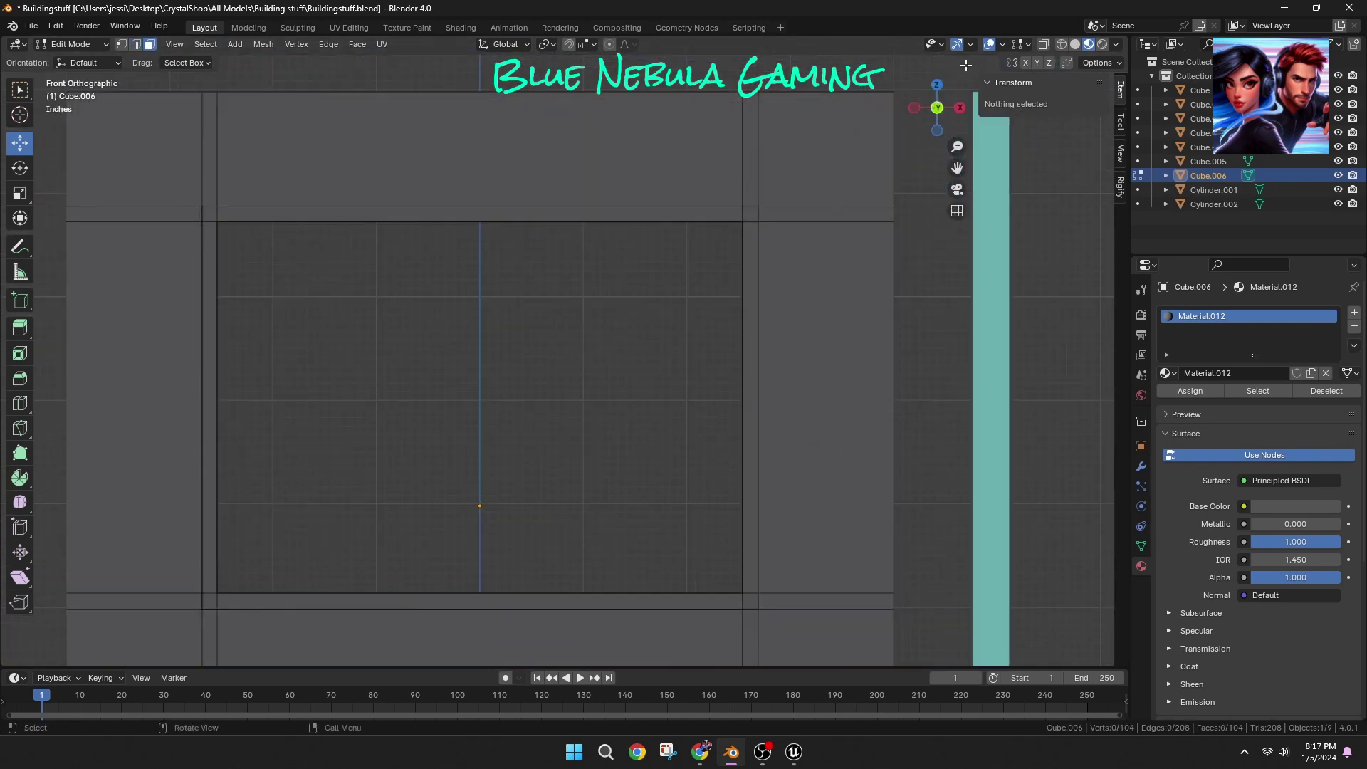
drag(303, 294, 771, 612)
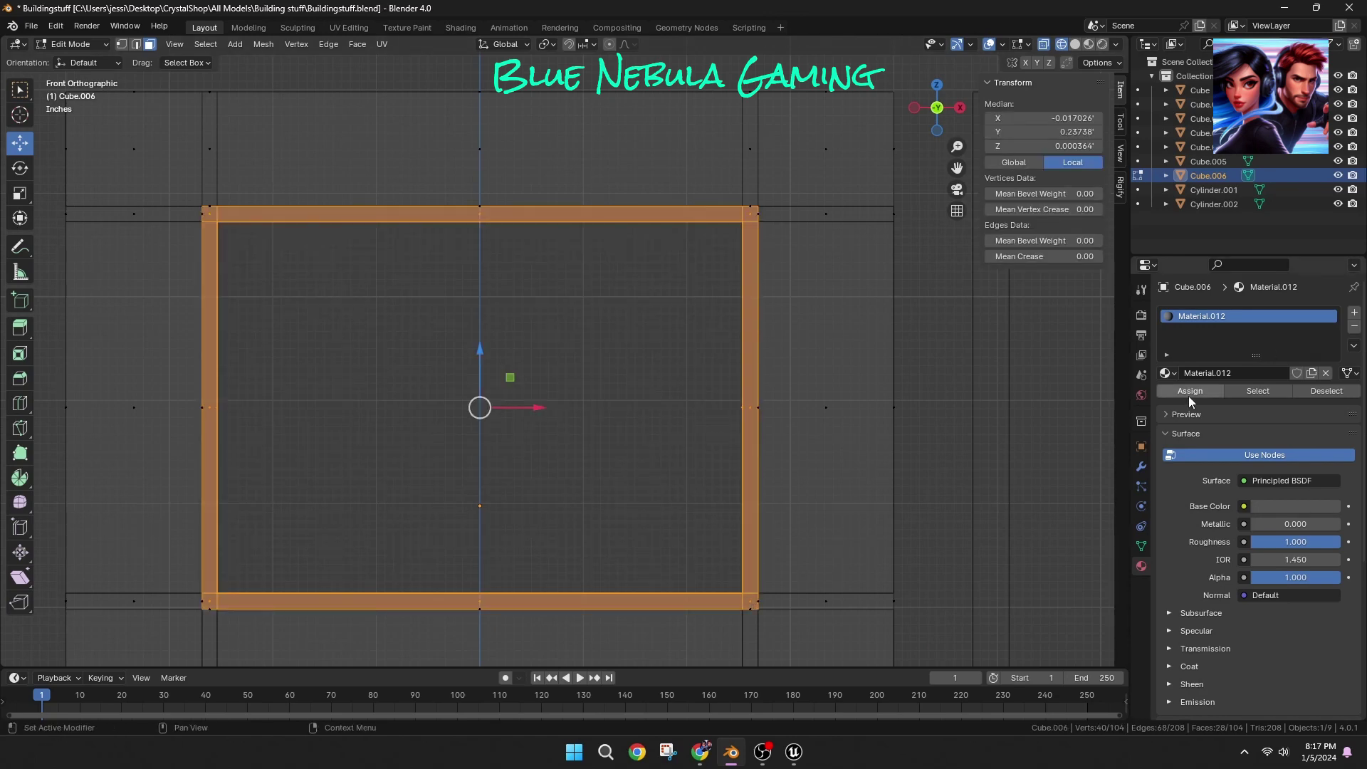
click(1354, 313)
click(1166, 401)
click(1205, 463)
Step: Restore the frame face selection in shaded view and assign Material.003 to it
key(alt+a)
key(shift+z)
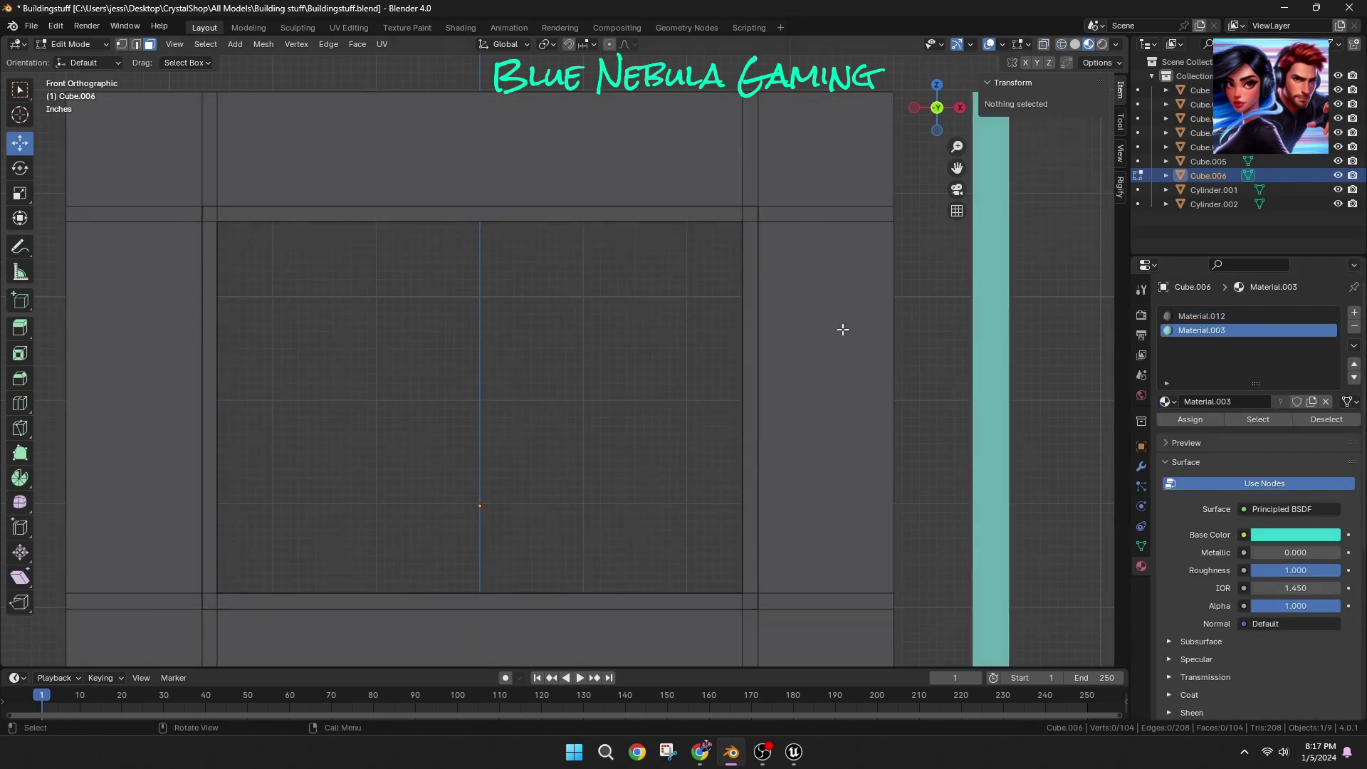
mouse_move(799, 361)
middle_down()
mouse_move(719, 415)
mouse_move(776, 383)
mouse_move(733, 366)
middle_up()
key(ctrl+z)
click(1207, 420)
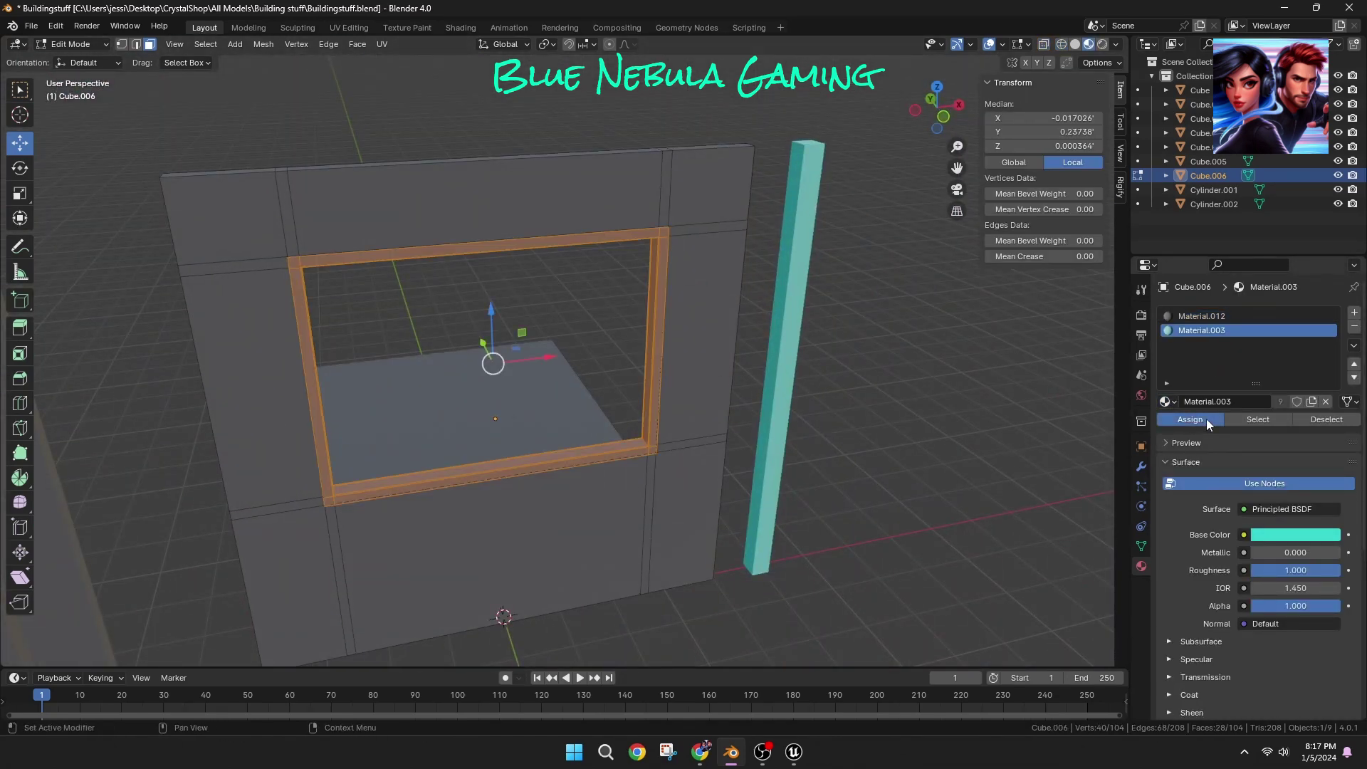
key(alt+a)
Step: Select the remaining faces around the window frame and assign Material.003 to them
middle_drag(876, 402, 734, 384)
scroll(891, 263, up, 3)
click(898, 235)
middle_drag(865, 285, 848, 534)
ctrl+click(848, 534)
middle_drag(998, 510, 501, 564)
middle_drag(314, 421, 434, 605)
ctrl+click(399, 479)
middle_drag(515, 126, 771, 171)
click(1207, 330)
click(1188, 420)
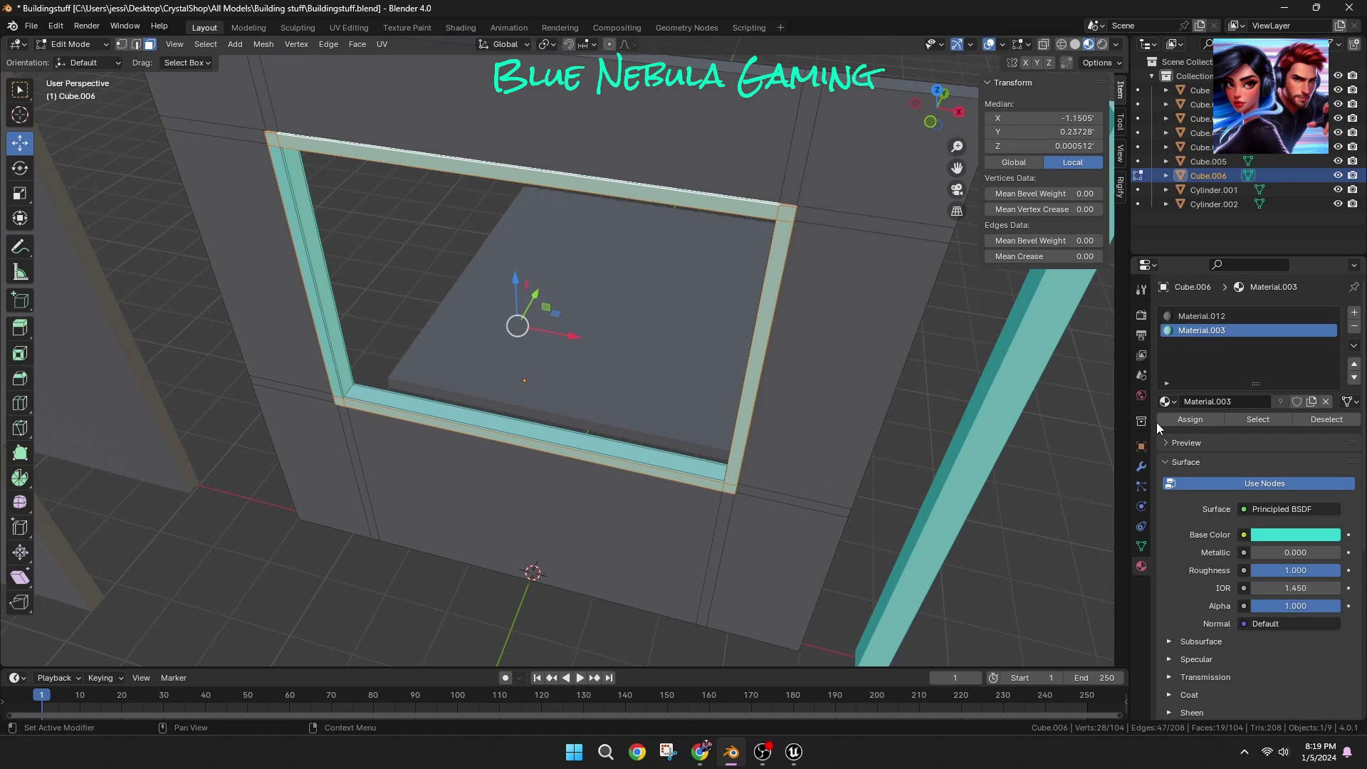
Step: Save the building pieces file and clear the face selection
click(30, 26)
click(57, 119)
click(245, 490)
middle_drag(245, 490, 232, 462)
scroll(918, 180, down, 4)
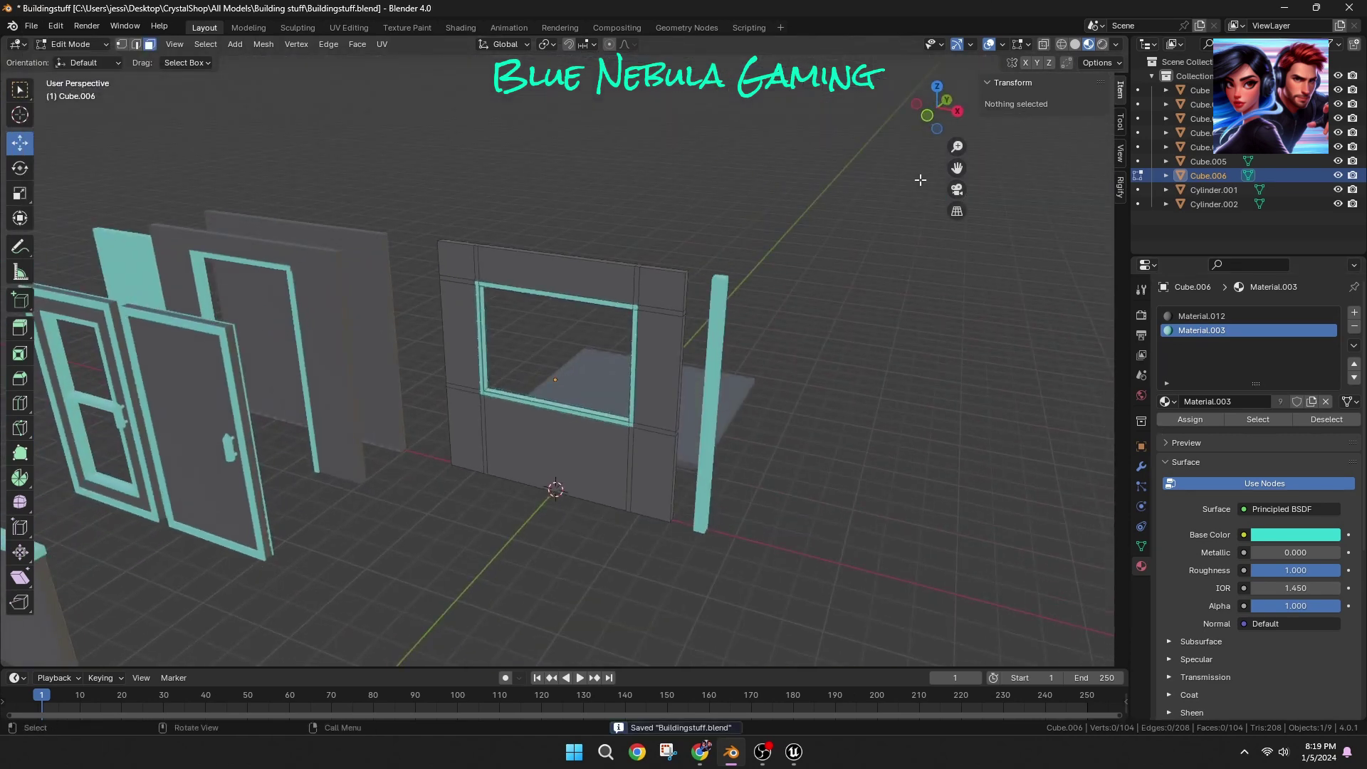
shift+middle_drag(680, 448, 939, 375)
Step: Switch to Unreal Editor and place a basic cube on the level's floor
click(793, 751)
right_drag(546, 283, 748, 238)
click(216, 54)
mouse_move(305, 185)
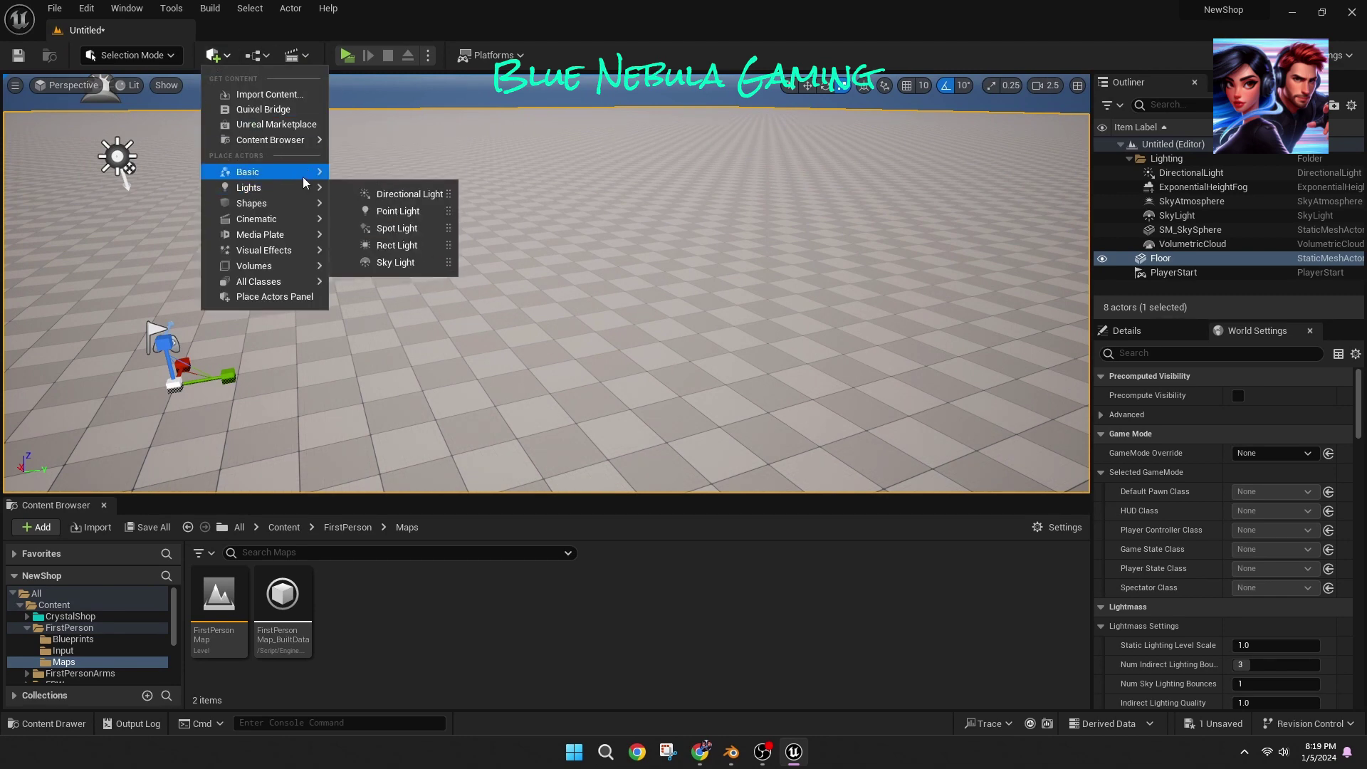
click(388, 210)
click(398, 299)
scroll(399, 299, up, 8)
Step: Open CrystalShop's All_Materials folder and move the TableUmbrella mesh into All_Models
click(348, 527)
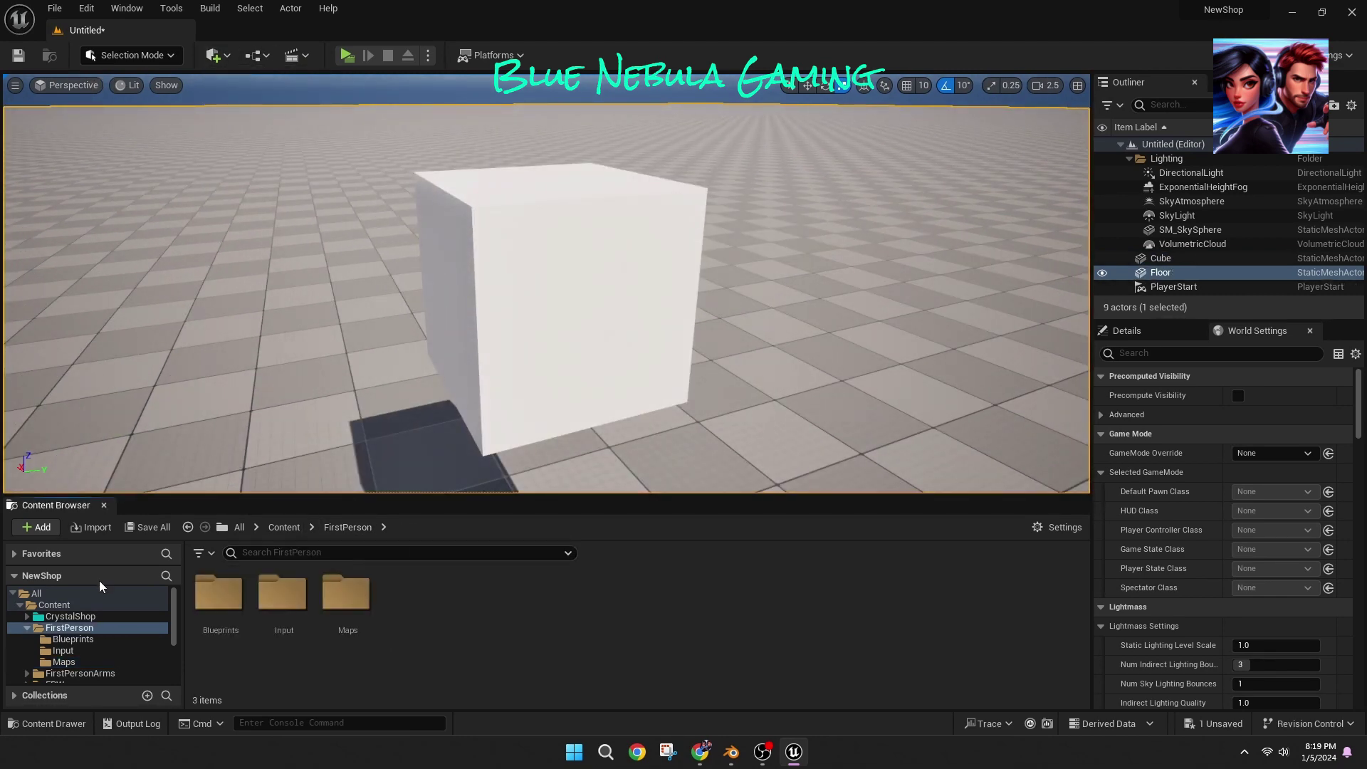
click(69, 616)
double_click(226, 600)
scroll(499, 626, down, 3)
right_click(697, 629)
click(652, 666)
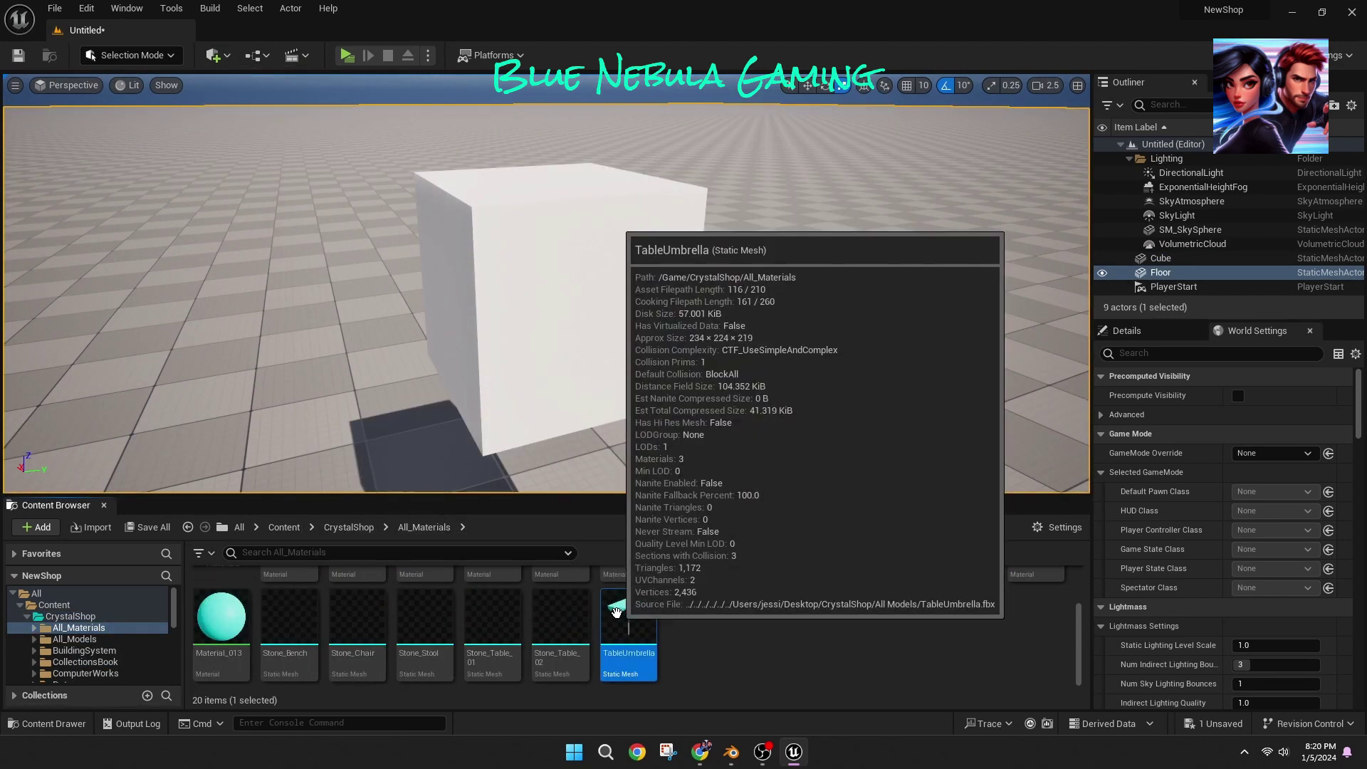
drag(618, 617, 87, 641)
click(123, 665)
Step: Enlarge the Content Browser and move the Stone_Bench, Stone_Chair, Stone_Stool, Stone_Table_01 and Stone_Table_02 meshes into All_Models/Tables_Chairs
drag(548, 493, 541, 329)
click(247, 549)
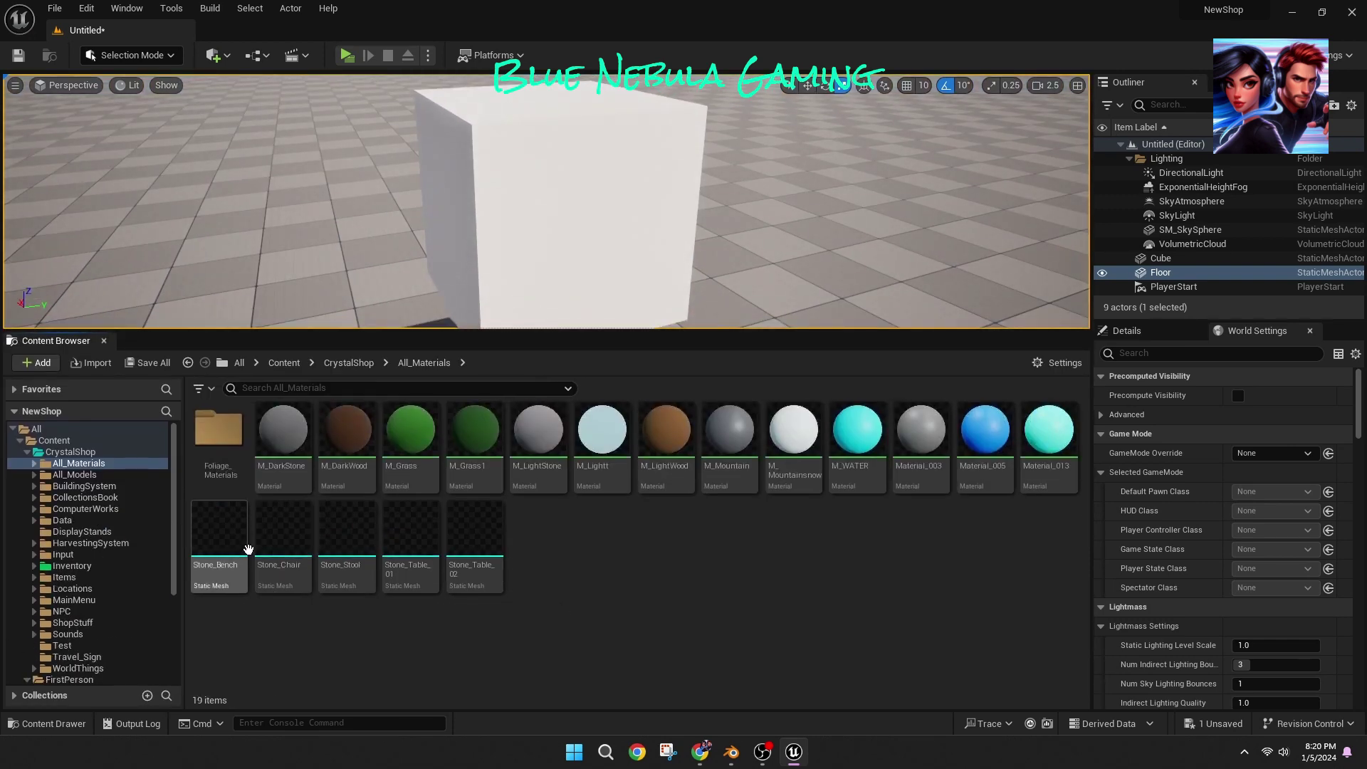
shift+click(474, 524)
drag(474, 525, 33, 477)
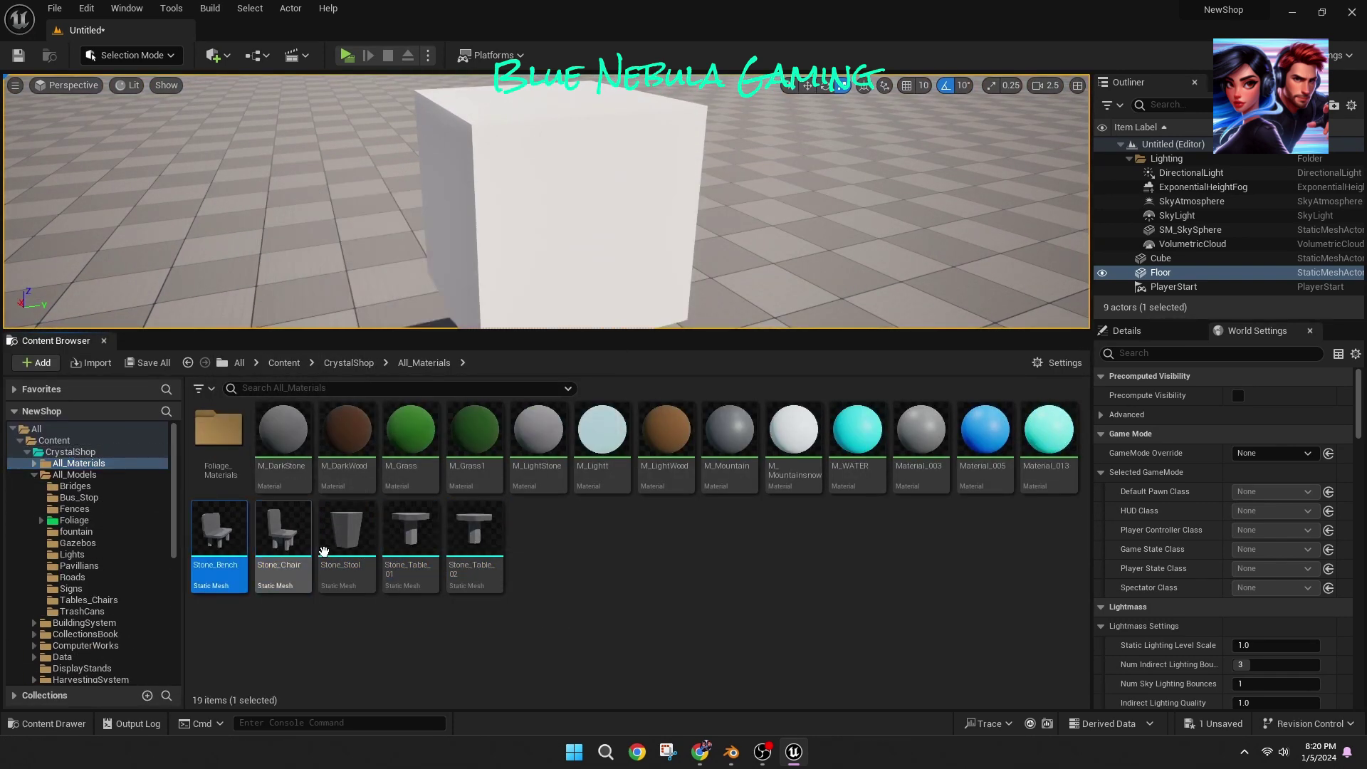
shift+click(475, 546)
drag(479, 546, 121, 599)
click(157, 624)
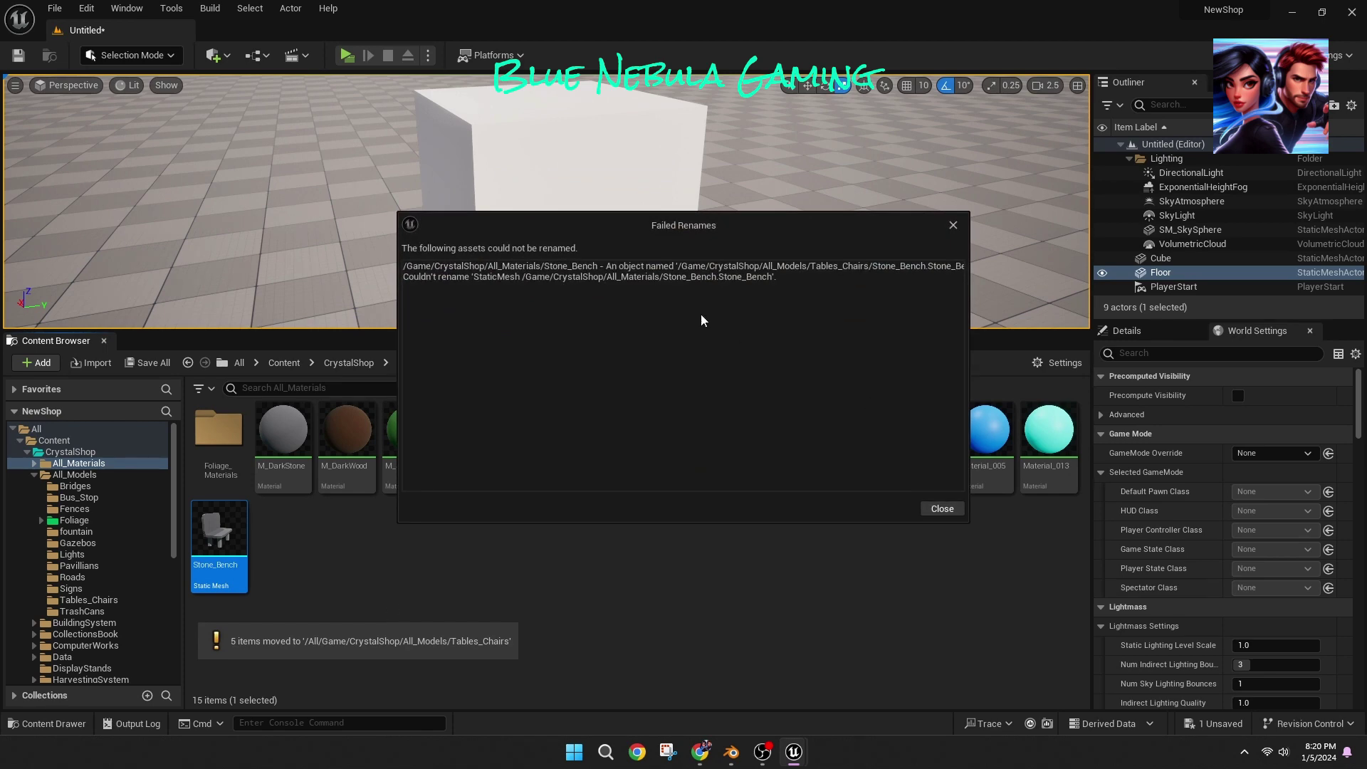
Step: Dismiss the failed rename report and try again to move the Stone_Bench mesh out of All_Materials
click(942, 509)
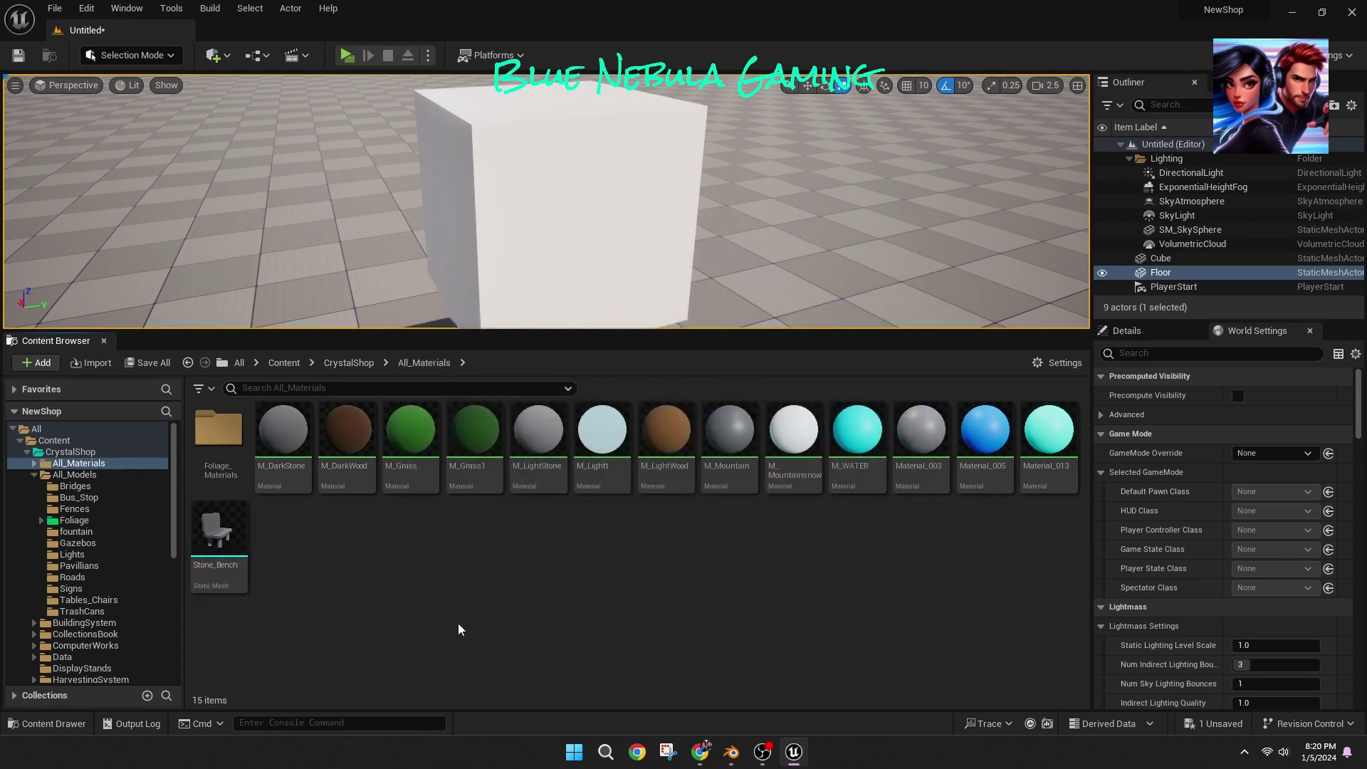
drag(107, 614, 106, 614)
click(206, 640)
click(942, 508)
Step: Create a material named M_glass in All_Materials, open it and set its blend mode to Translucent
right_click(353, 528)
click(436, 197)
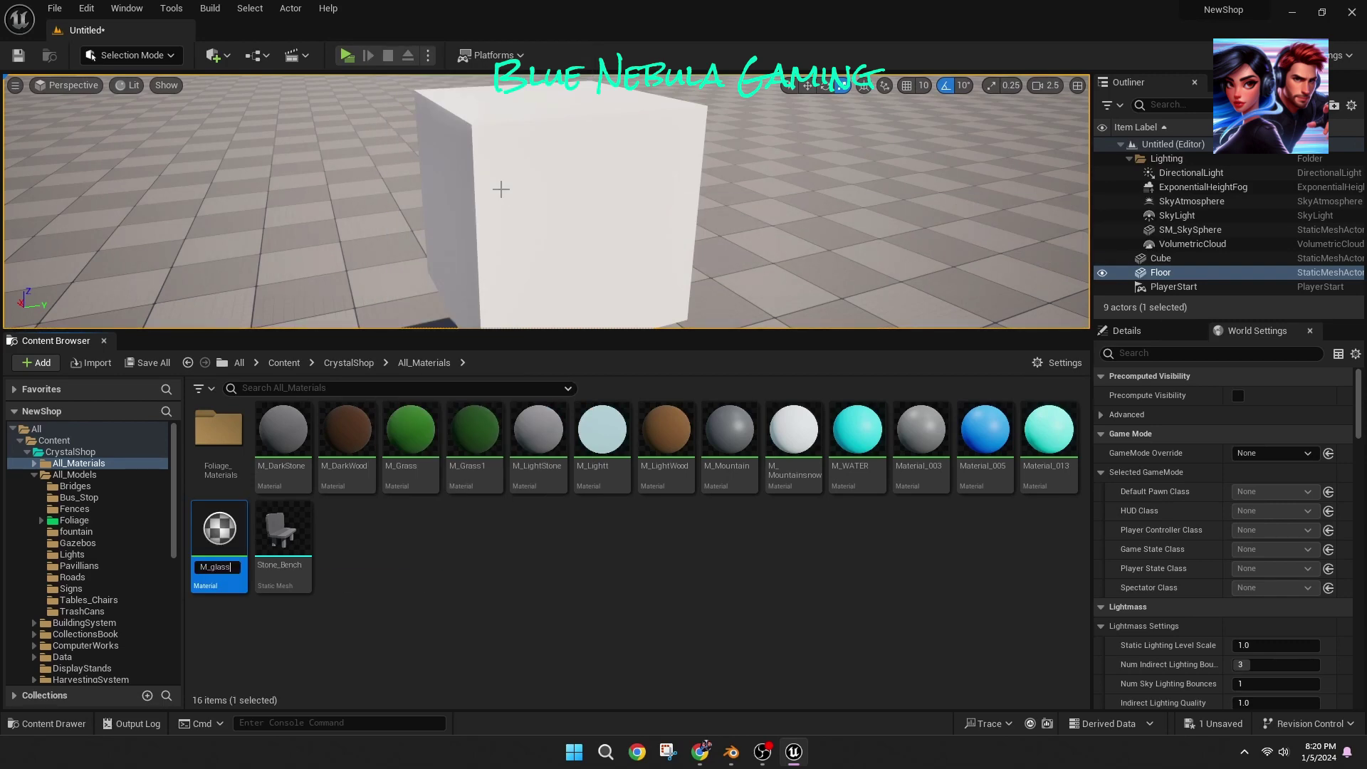
text(M_glass)
key(Return)
double_click(410, 429)
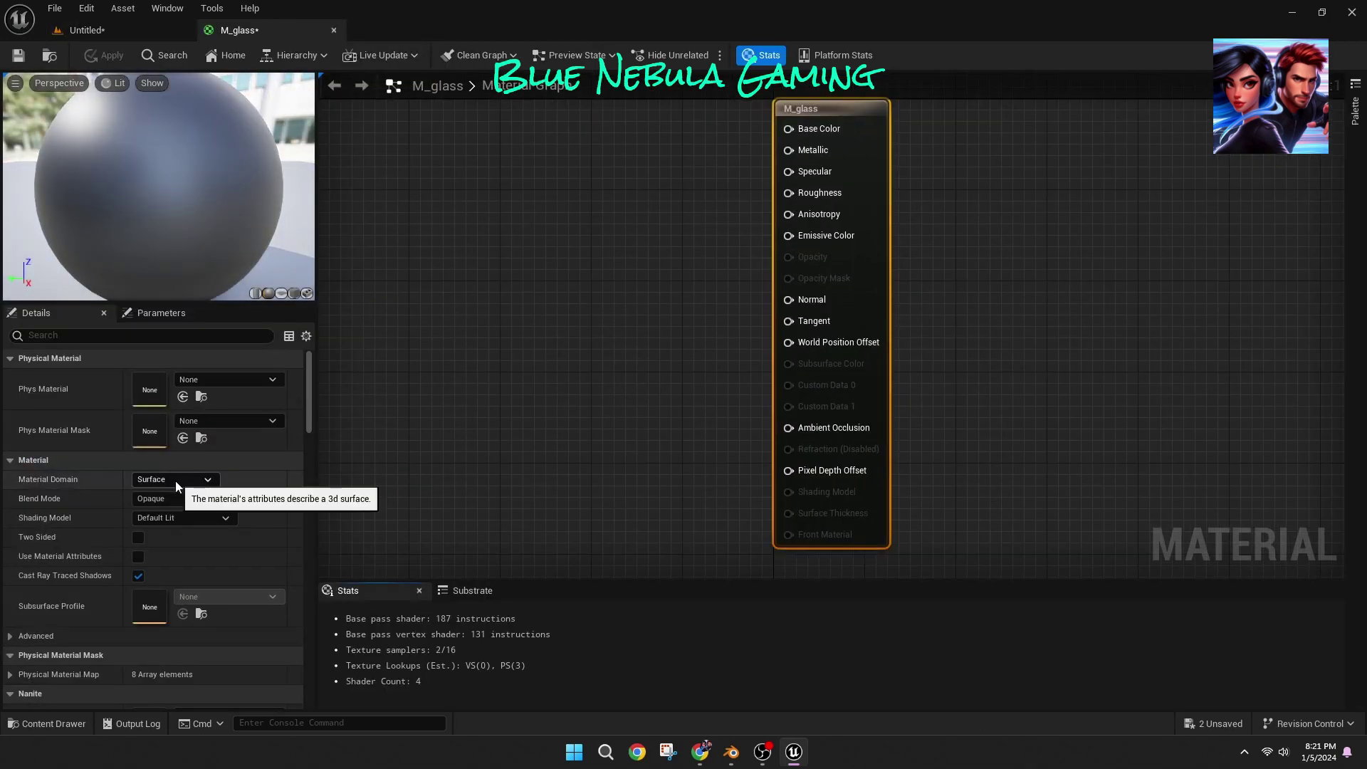
click(175, 499)
click(186, 538)
drag(788, 129, 610, 262)
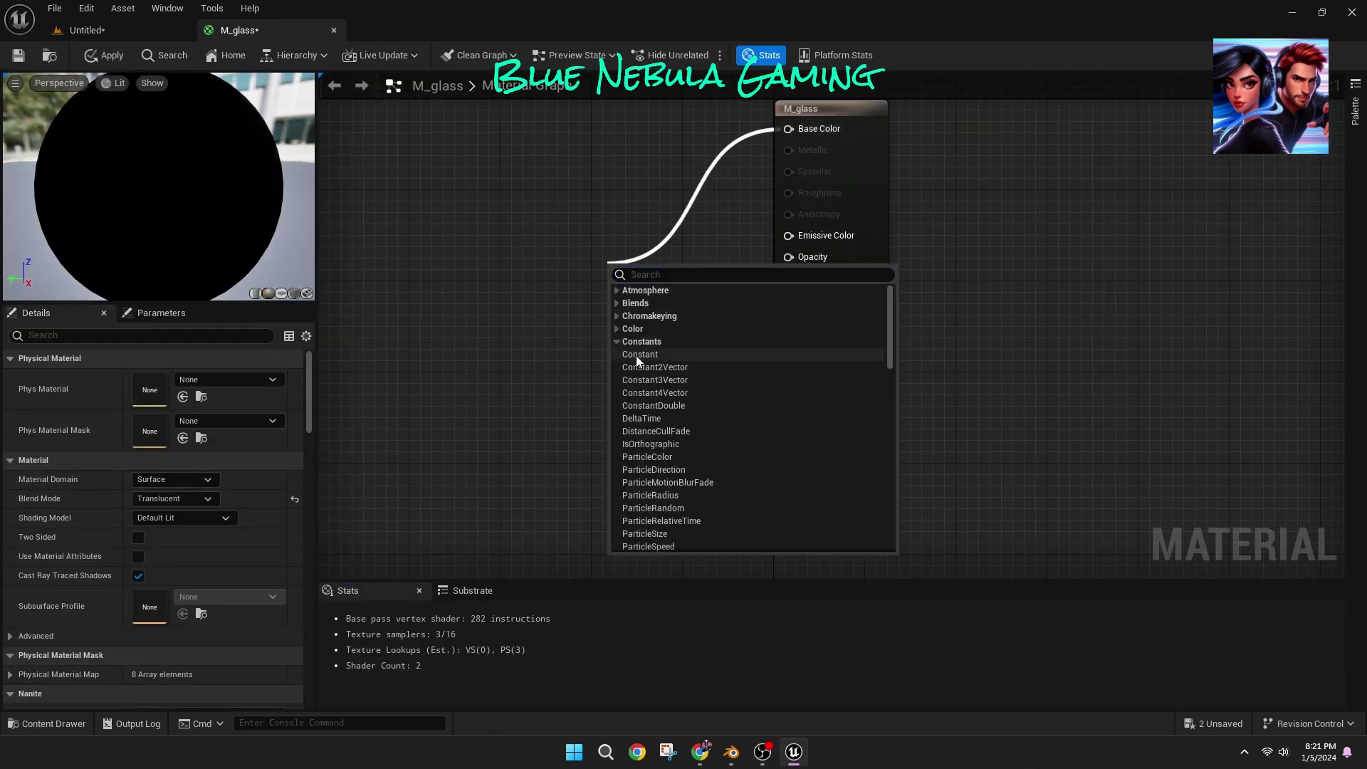
click(636, 356)
key(Delete)
Step: Feed M_glass's Base Color from a three-component constant set to white (1, 1, 1)
drag(788, 128, 580, 153)
click(728, 318)
double_click(588, 231)
Step: Connect a constant of 0.1 to the Opacity input of M_glass and save the material
drag(793, 315, 588, 292)
click(513, 377)
click(645, 408)
click(669, 421)
click(608, 313)
text(0.1)
key(Return)
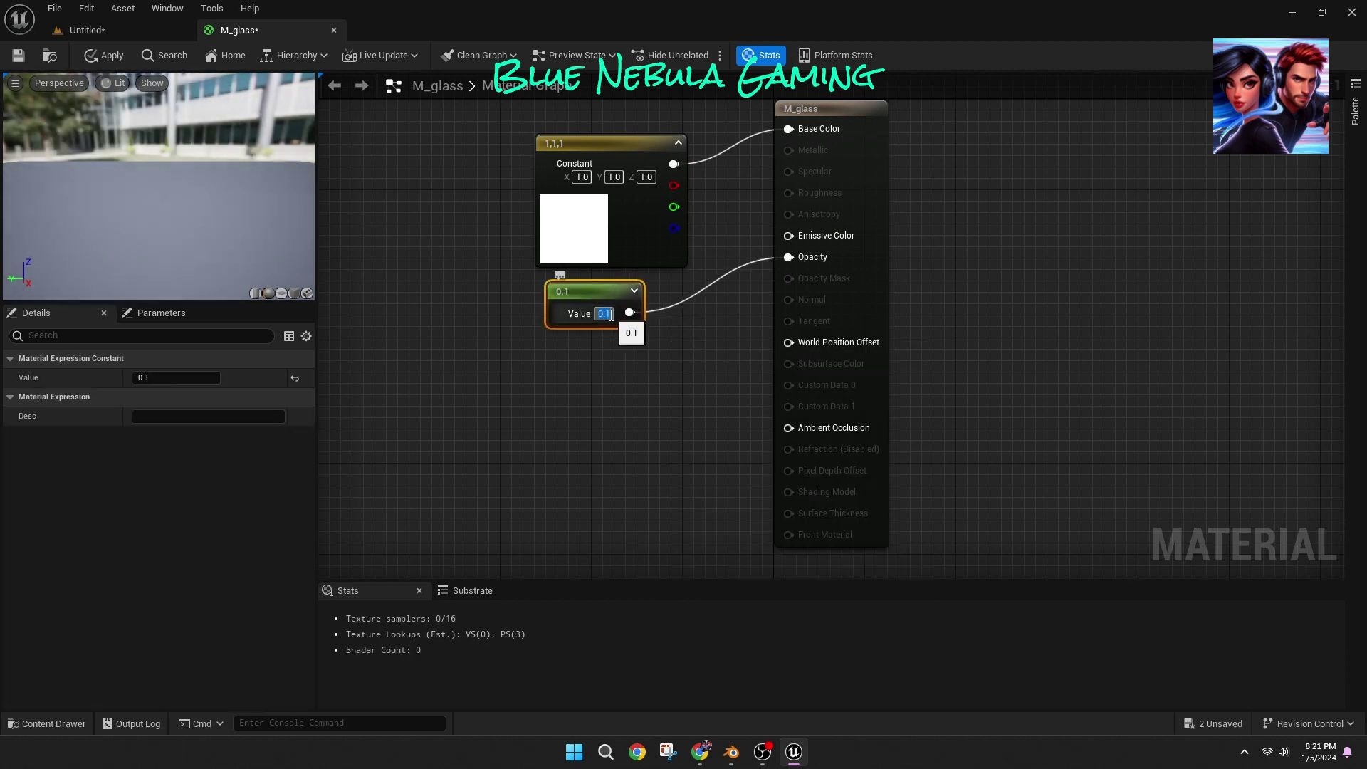
click(19, 57)
Step: Return to the level and assign the M_glass material to the cube
click(87, 30)
click(570, 213)
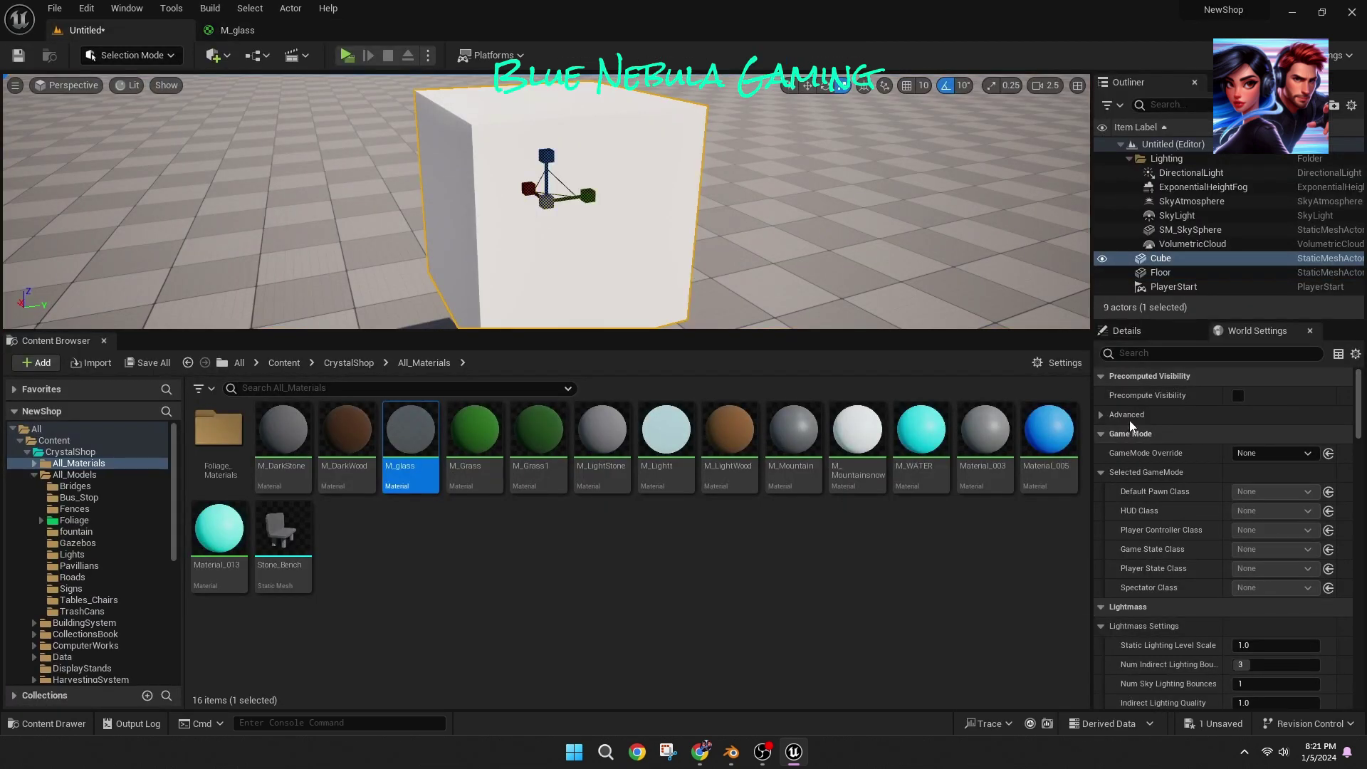
click(1127, 330)
scroll(1296, 641, down, 2)
click(1296, 661)
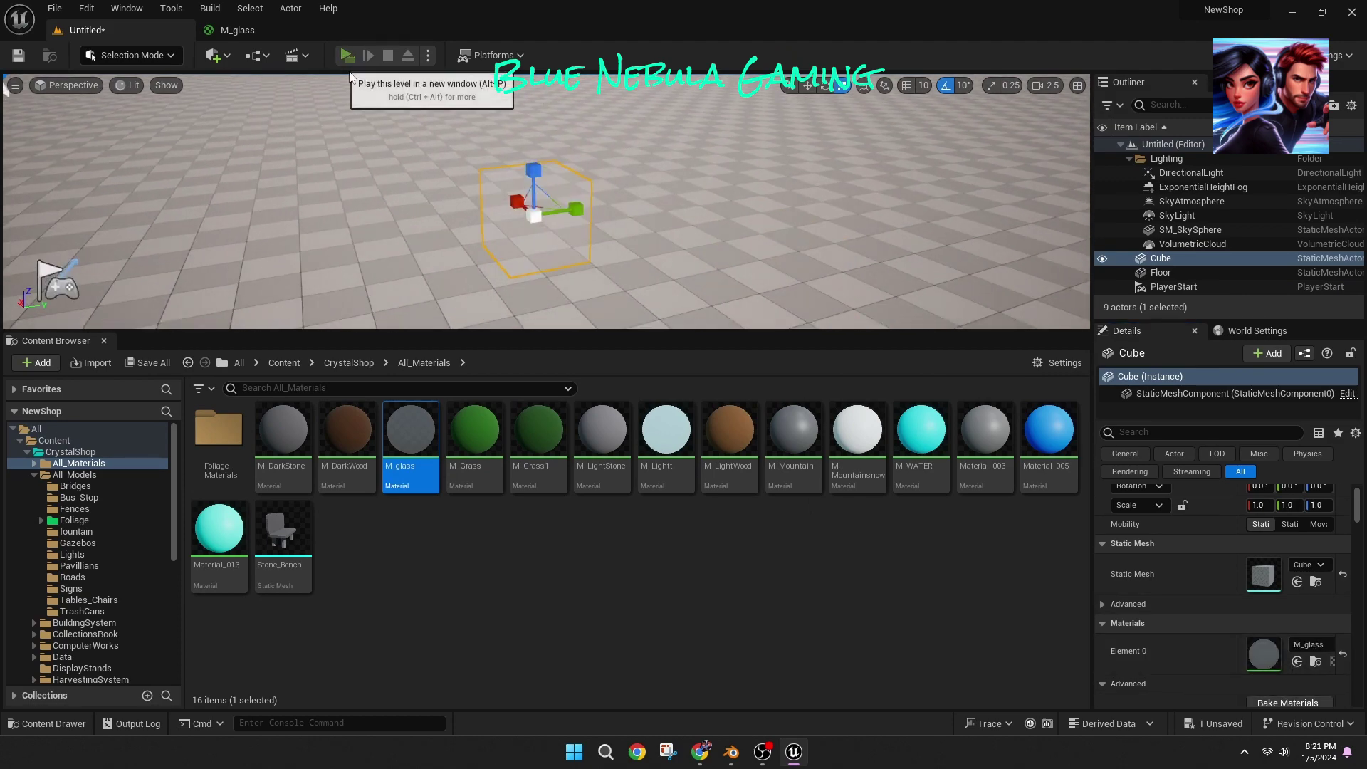
Step: Play the level to examine the glass cube, and review the M_glass material graph
click(346, 55)
key(w)
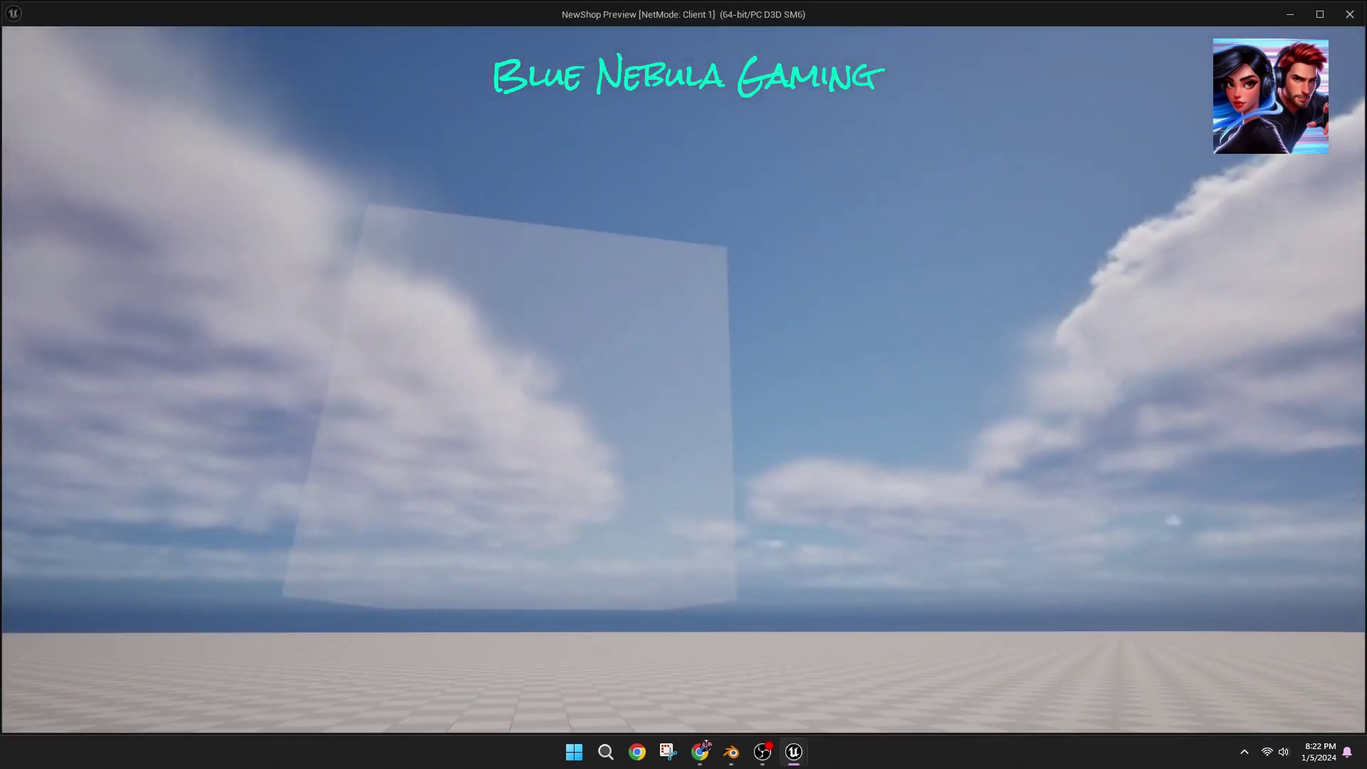
key(Escape)
double_click(417, 447)
click(121, 30)
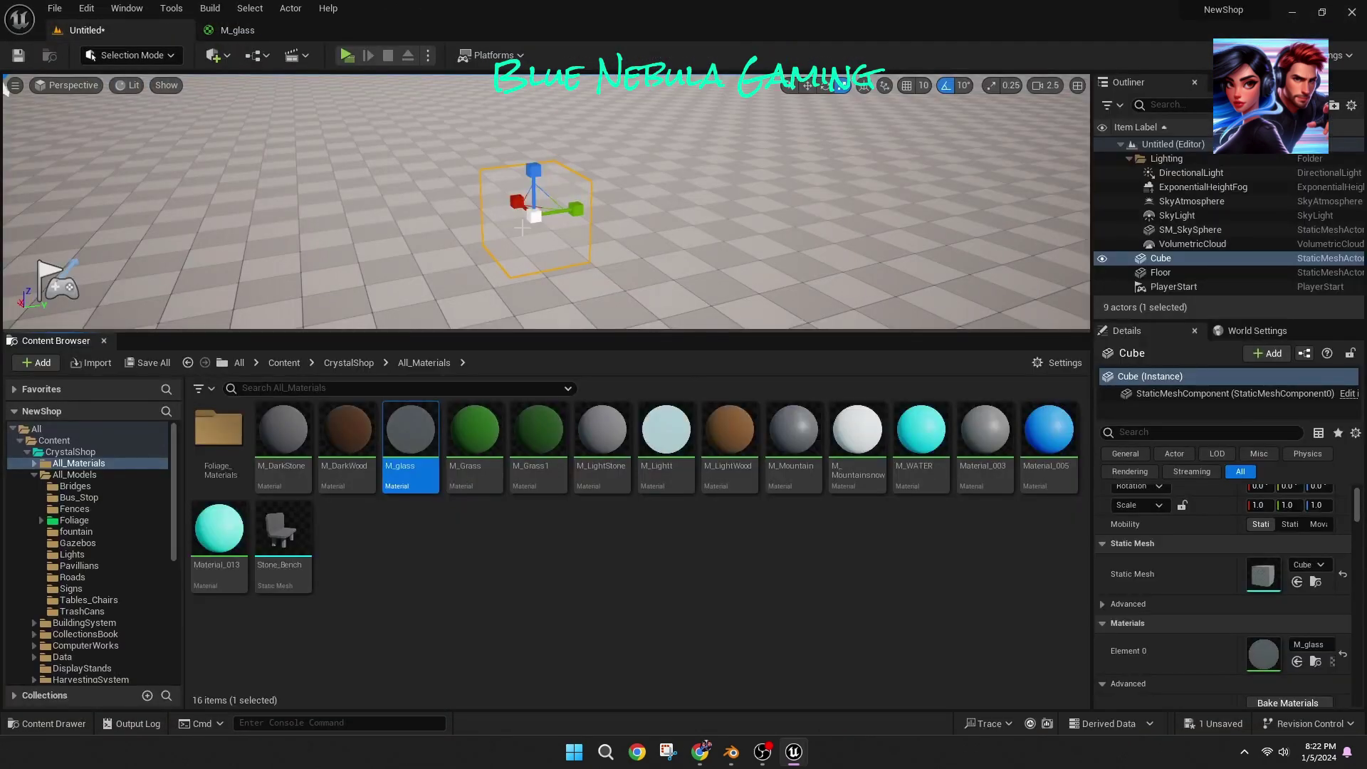
Step: Delete the cube from the level and switch to the building pieces file in Blender, in Object Mode
key(Delete)
drag(548, 331, 559, 576)
click(731, 752)
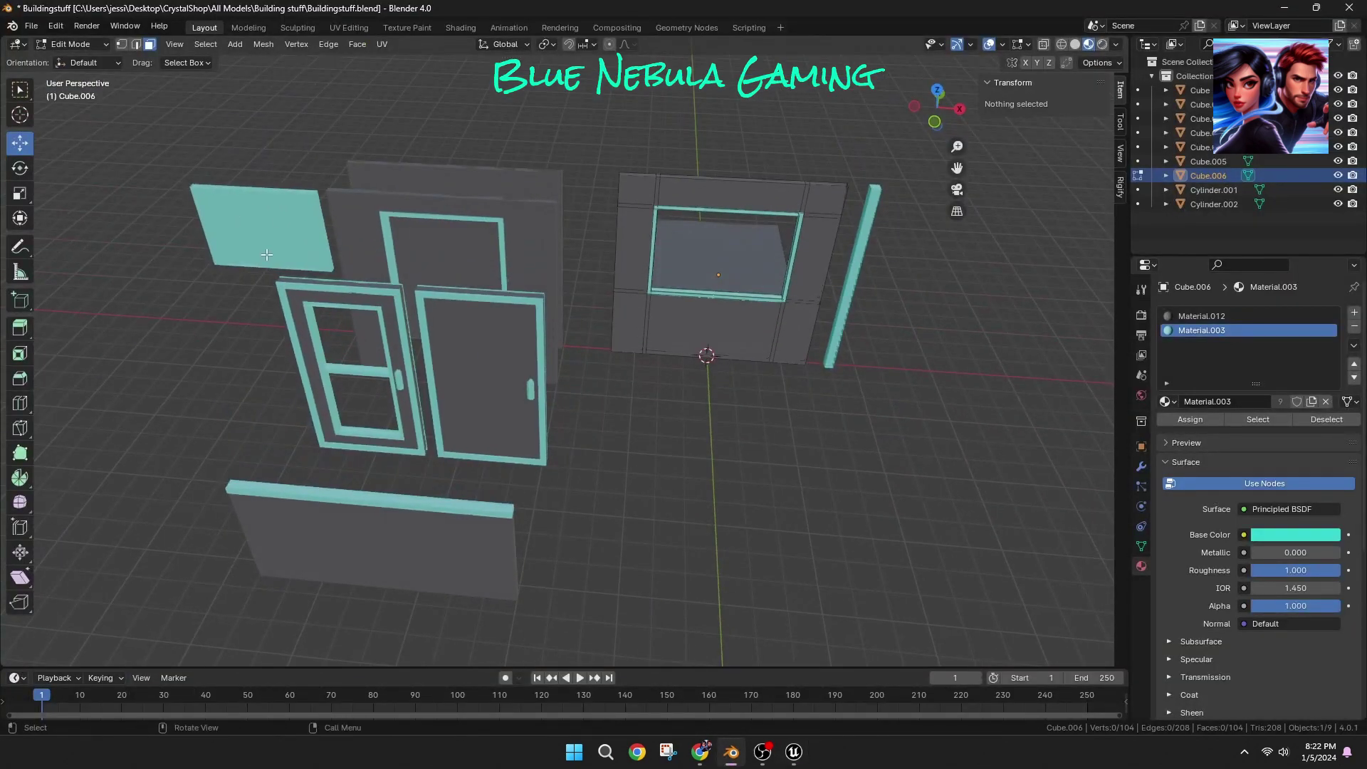
click(92, 62)
Step: Try the teal panel in front of the window wall's opening and move it back beside the doors
click(261, 228)
drag(313, 231, 782, 262)
drag(720, 229, 725, 313)
click(740, 470)
middle_drag(740, 470, 673, 501)
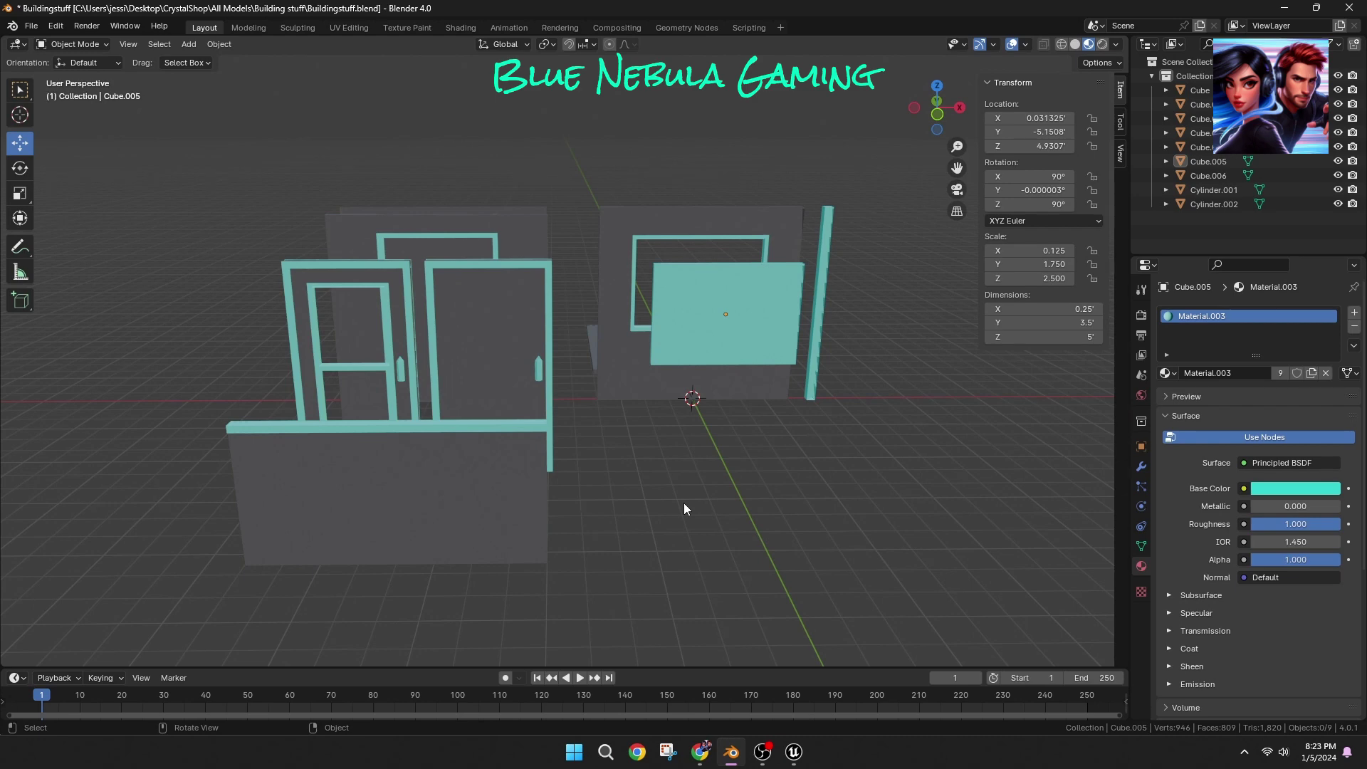
scroll(699, 463, up, 4)
scroll(712, 425, down, 1)
shift+middle_drag(883, 207, 621, 429)
click(873, 237)
middle_drag(491, 477, 629, 439)
scroll(629, 439, down, 3)
drag(790, 336, 228, 303)
Step: Select the framed window wall and open its mesh for editing
middle_drag(555, 426, 334, 484)
scroll(498, 409, up, 4)
mouse_move(502, 407)
middle_down()
mouse_move(470, 405)
mouse_move(516, 408)
middle_up()
click(285, 235)
click(102, 44)
click(77, 77)
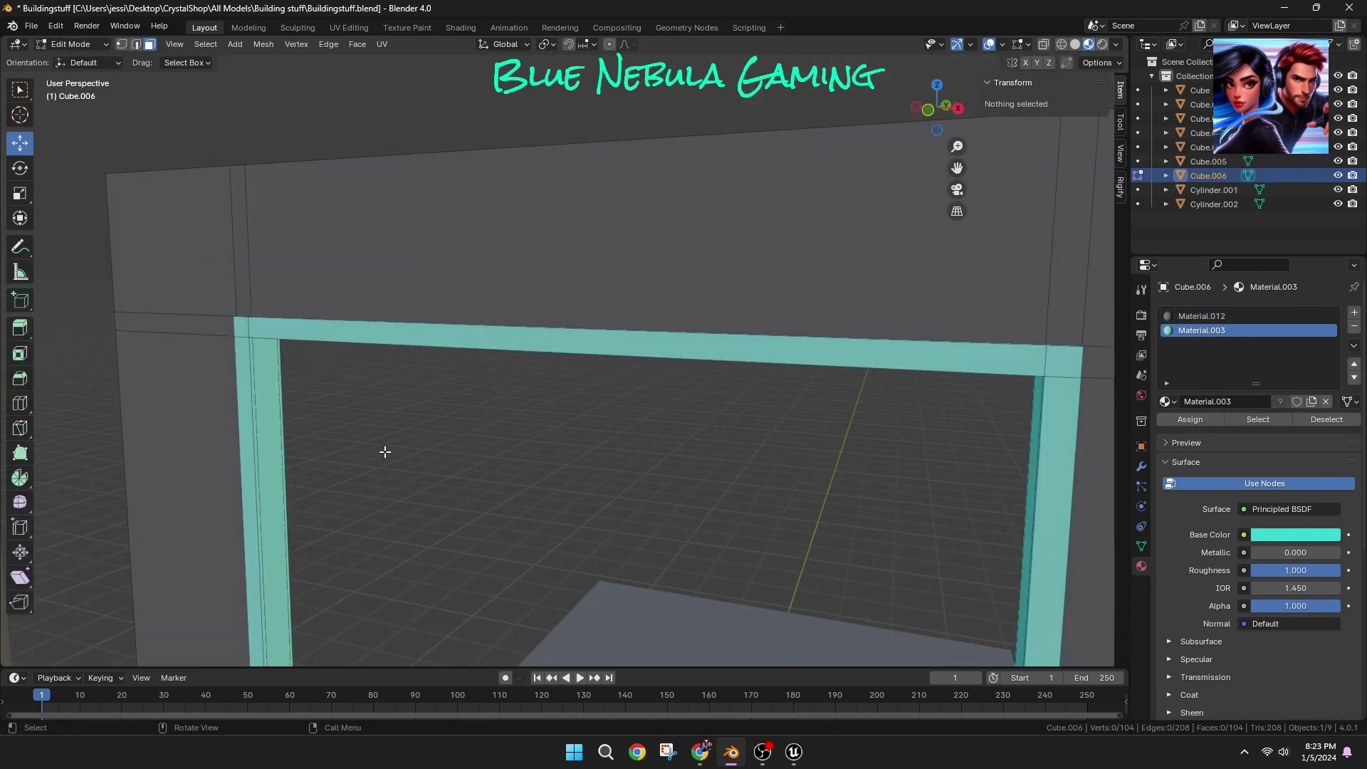
scroll(384, 452, down, 2)
middle_drag(399, 451, 890, 396)
click(307, 304)
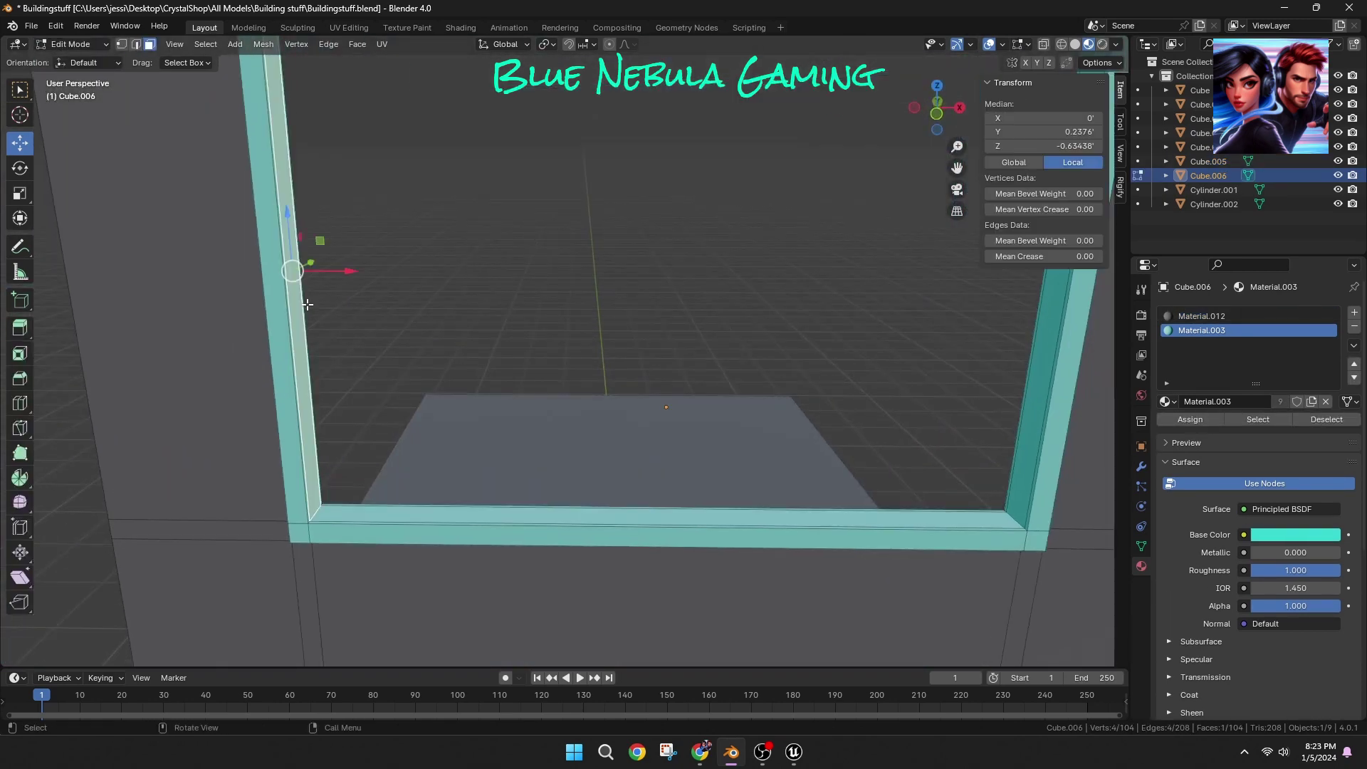
ctrl+click(1041, 376)
middle_drag(1041, 376, 841, 379)
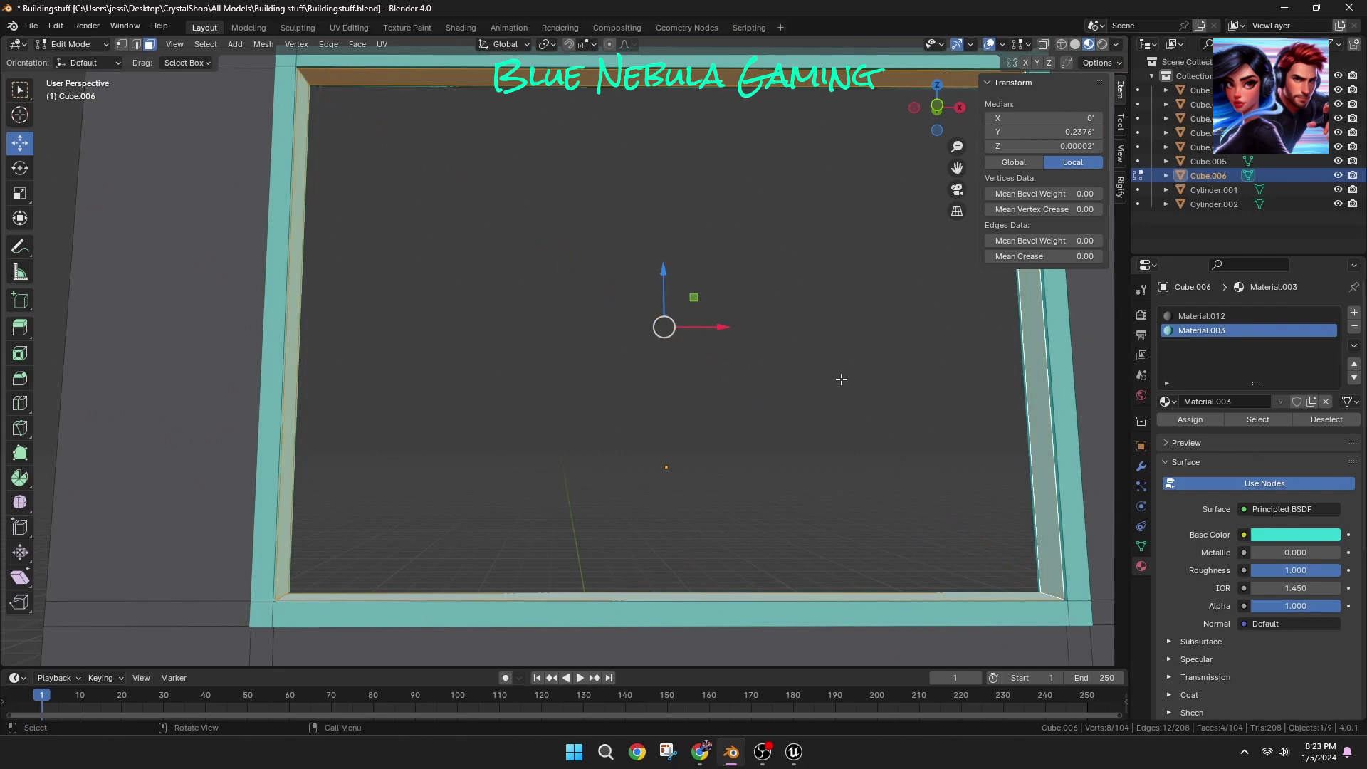
click(509, 265)
Step: Fill the window opening on the wall's front side with a face between opposite frame edges
click(135, 45)
click(395, 77)
middle_drag(376, 514, 342, 551)
shift+middle_drag(341, 551, 476, 485)
shift+click(382, 484)
middle_drag(888, 467, 843, 442)
key(f)
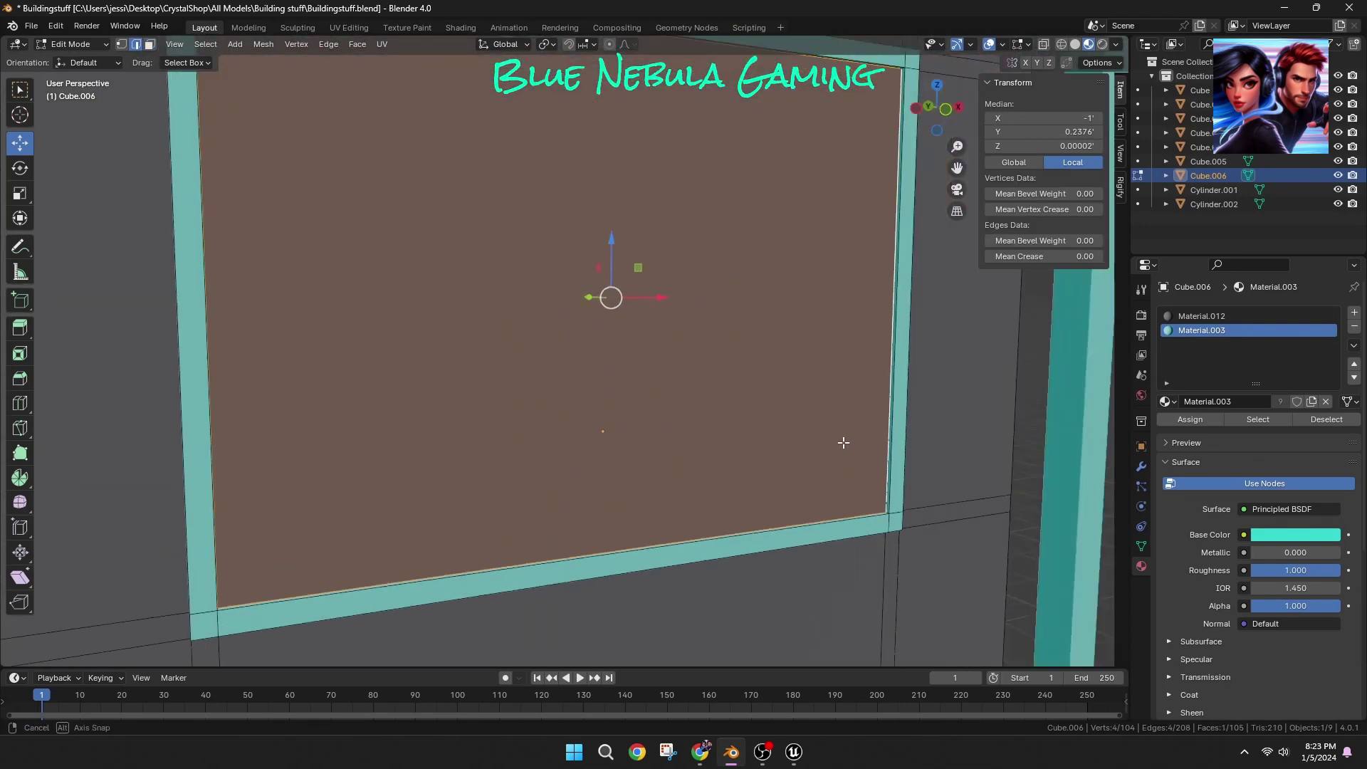
Step: Add a third material slot with a new yellow material and assign it to the window pane face
scroll(842, 443, down, 2)
click(1353, 312)
click(1202, 421)
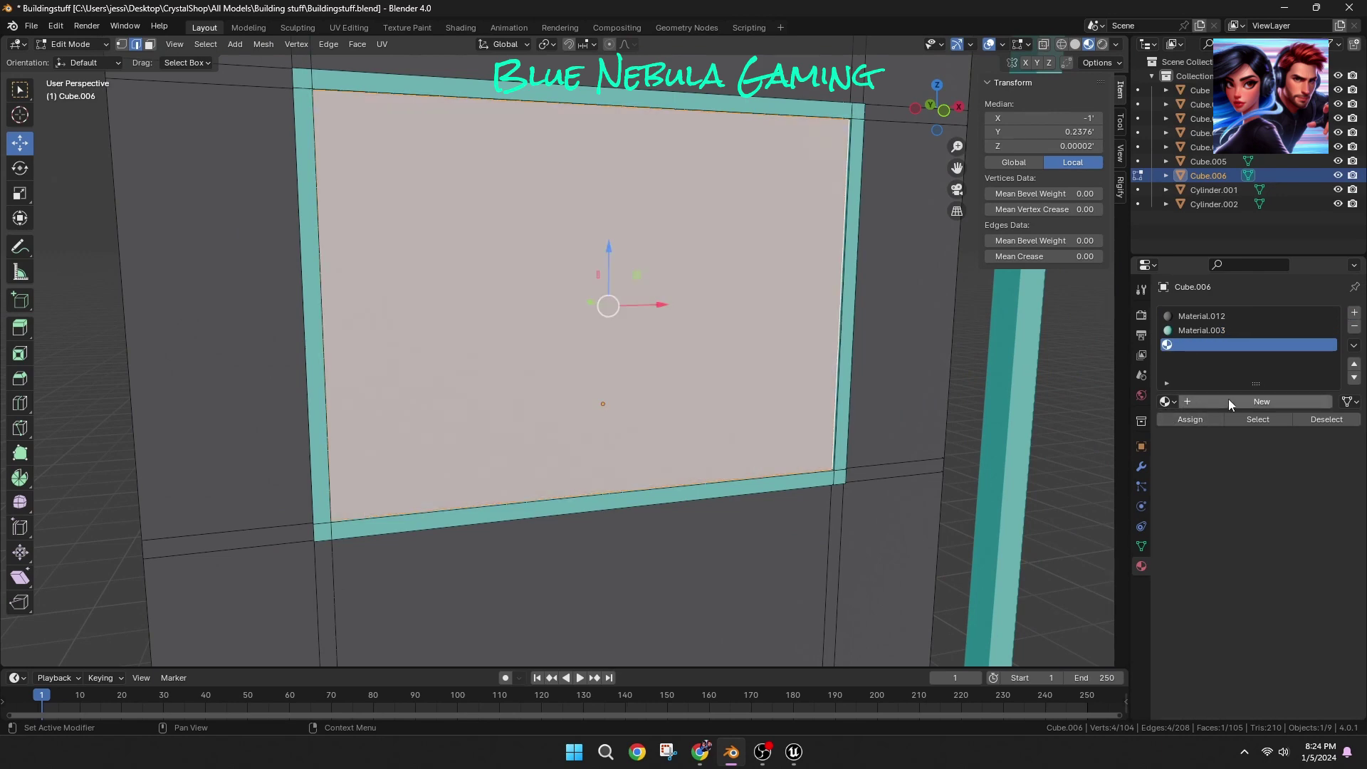
click(1230, 404)
click(1289, 534)
drag(1242, 367, 1210, 404)
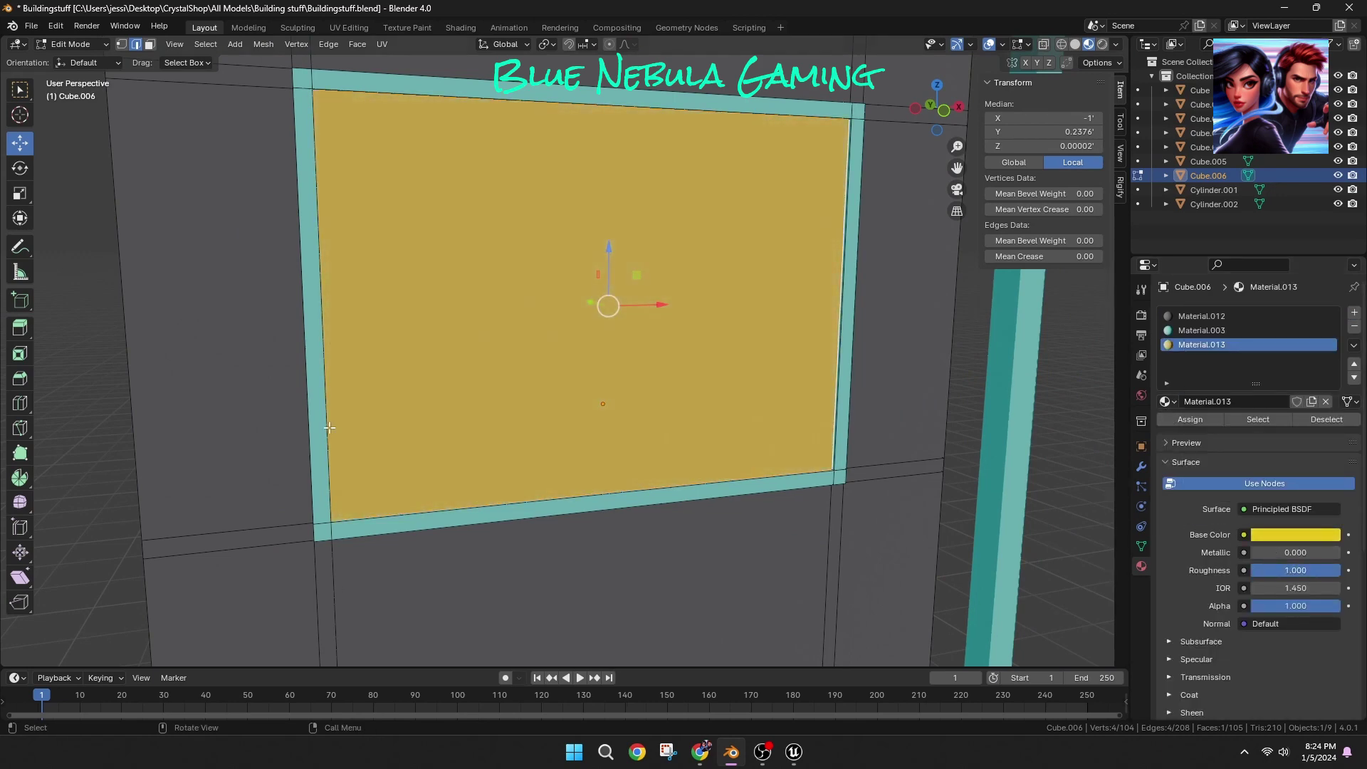
Step: Fill the window opening on the wall's back side with a second face between opposite frame edges
middle_drag(329, 428, 275, 455)
click(275, 454)
shift+click(226, 401)
middle_drag(226, 401, 314, 210)
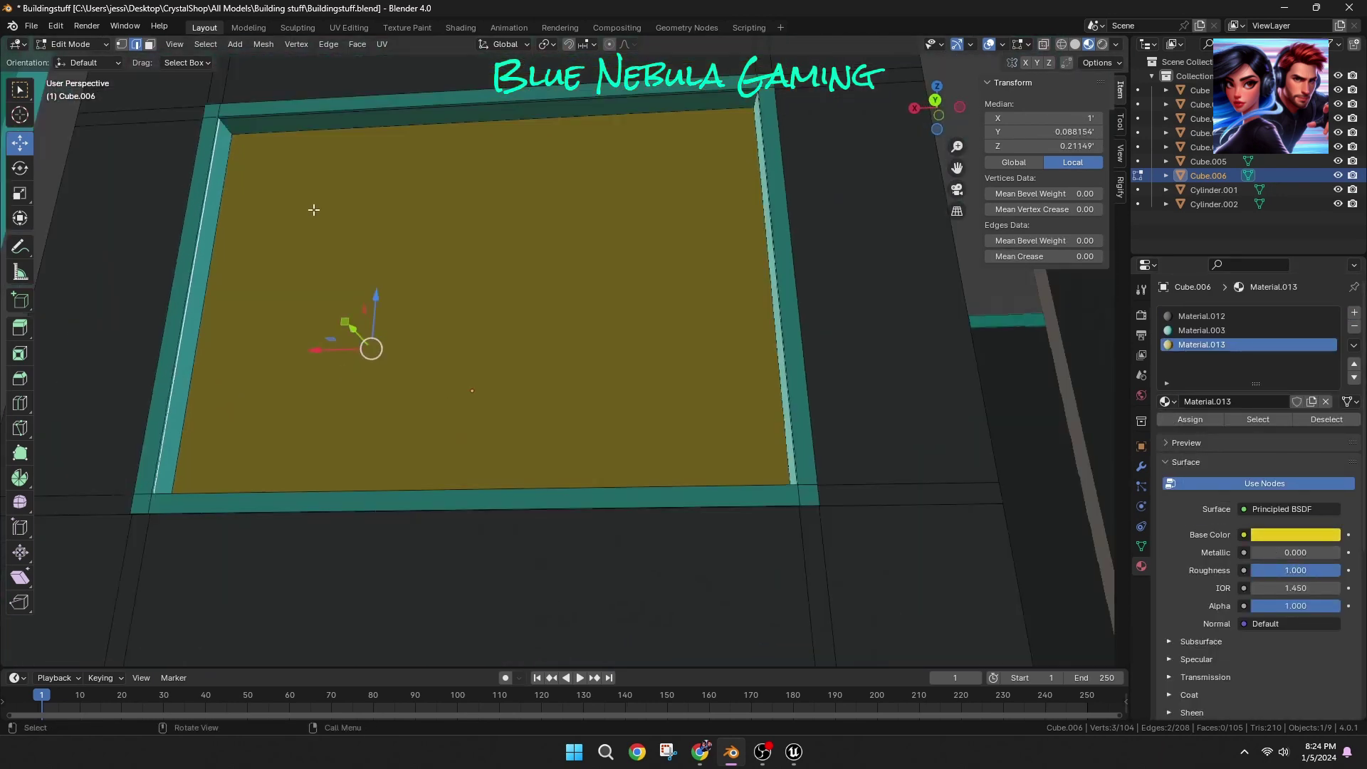
shift+click(745, 378)
middle_drag(730, 199, 641, 470)
key(f)
scroll(641, 470, down, 1)
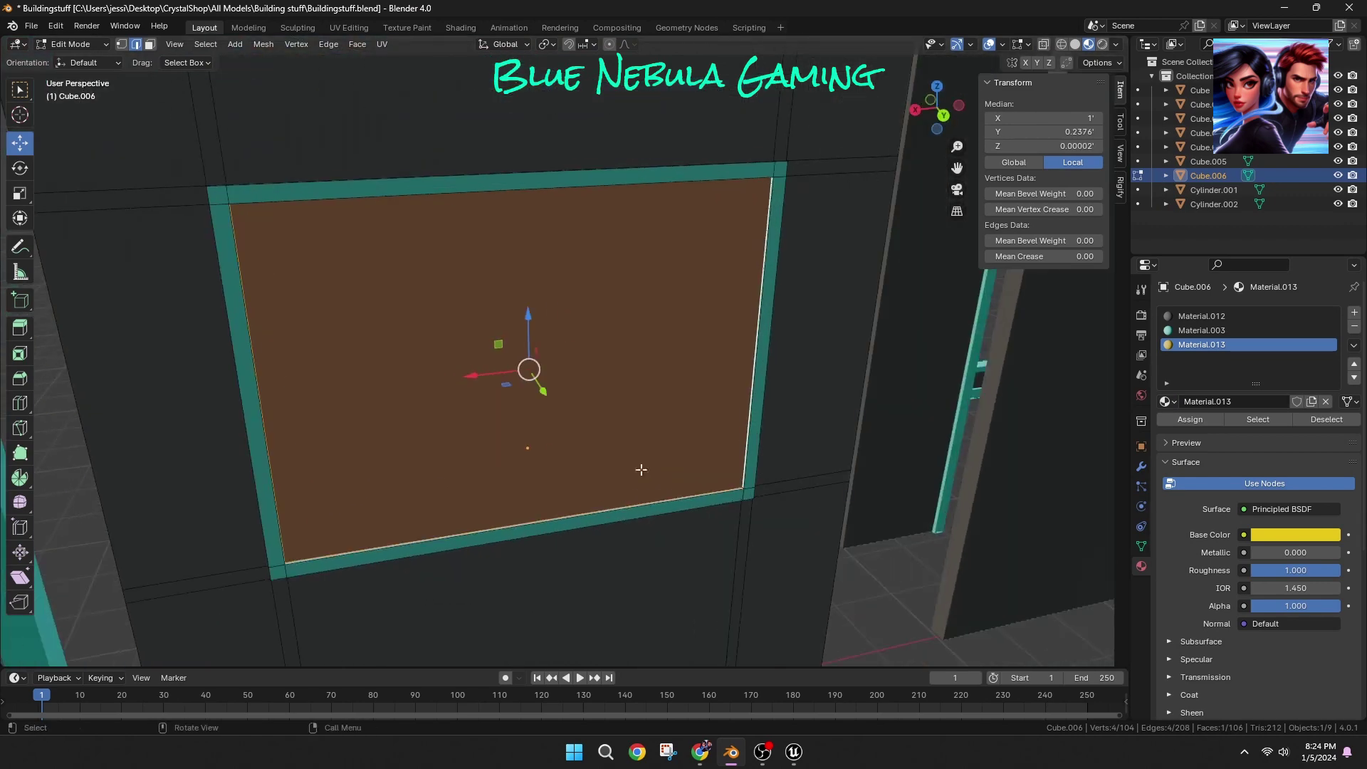
Step: Assign the yellow material to the back window pane and return to Object Mode
click(1189, 419)
scroll(237, 505, down, 2)
click(238, 505)
middle_drag(238, 505, 514, 518)
scroll(470, 581, down, 3)
click(75, 45)
click(83, 61)
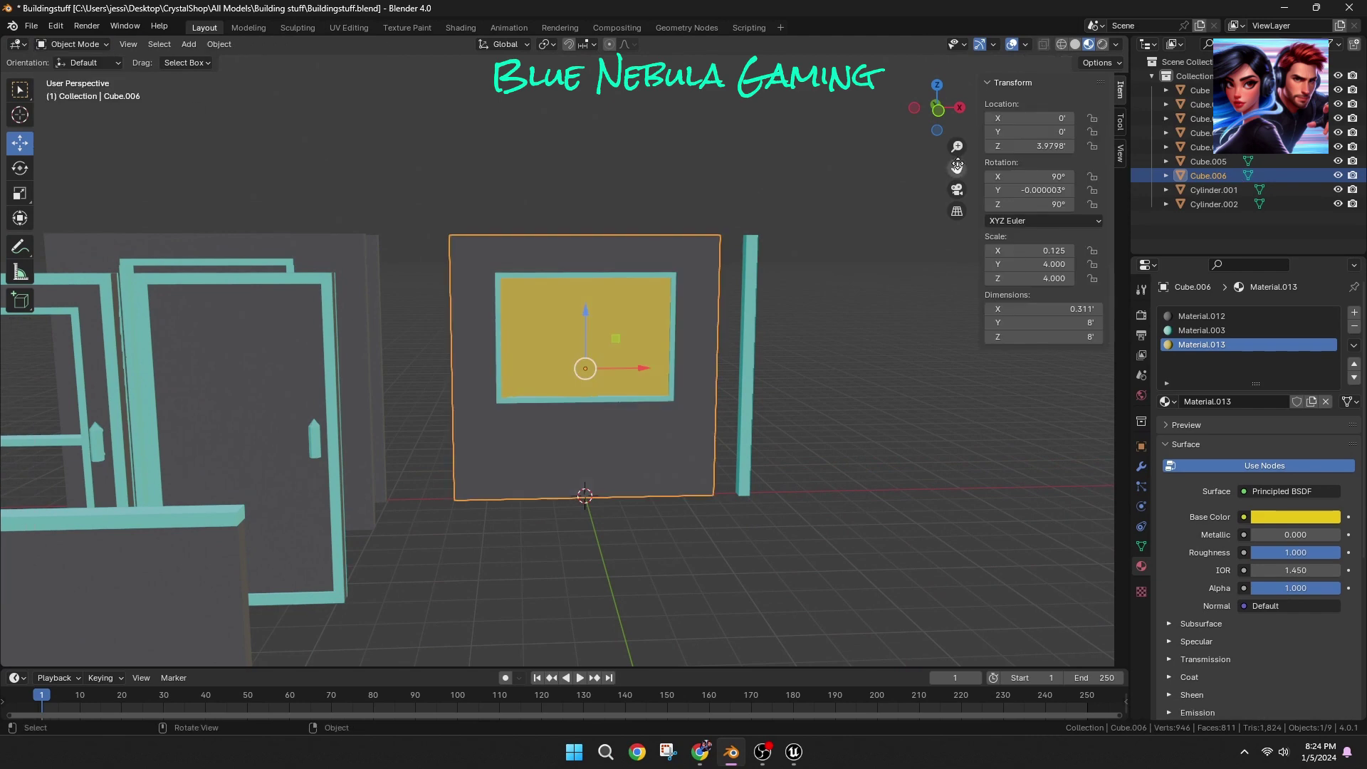
middle_drag(895, 410, 877, 416)
Step: Export the window wall as windowWall.fbx into the Building stuff folder
click(30, 26)
mouse_move(42, 246)
click(206, 383)
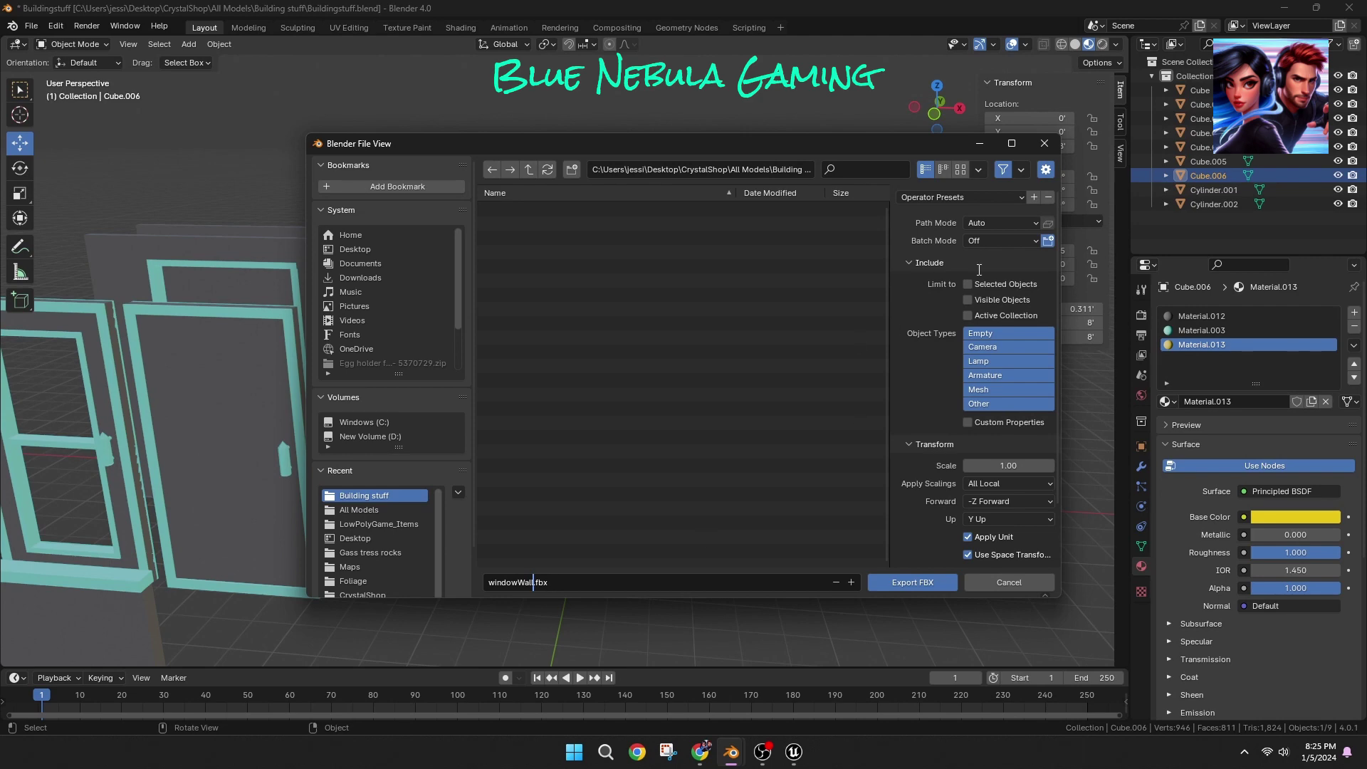
scroll(979, 270, down, 5)
scroll(963, 493, down, 2)
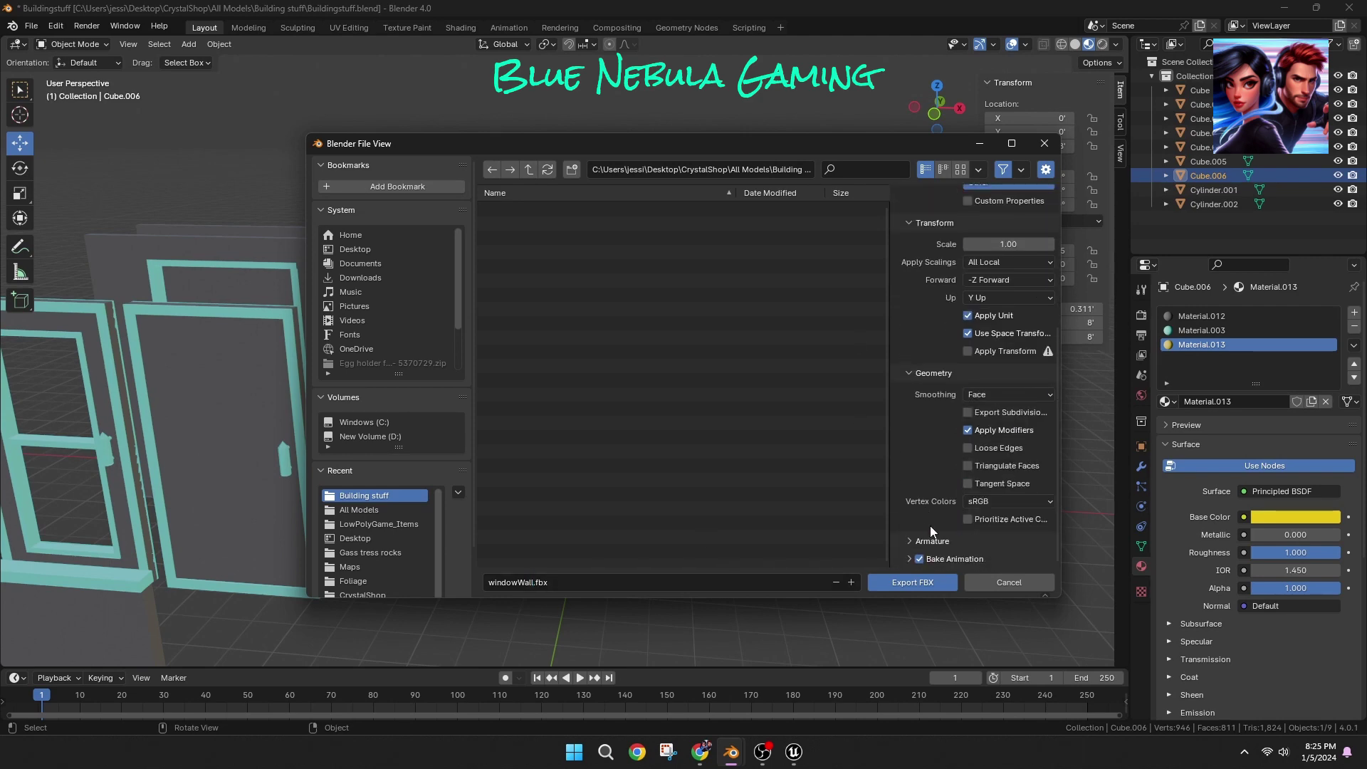
click(937, 581)
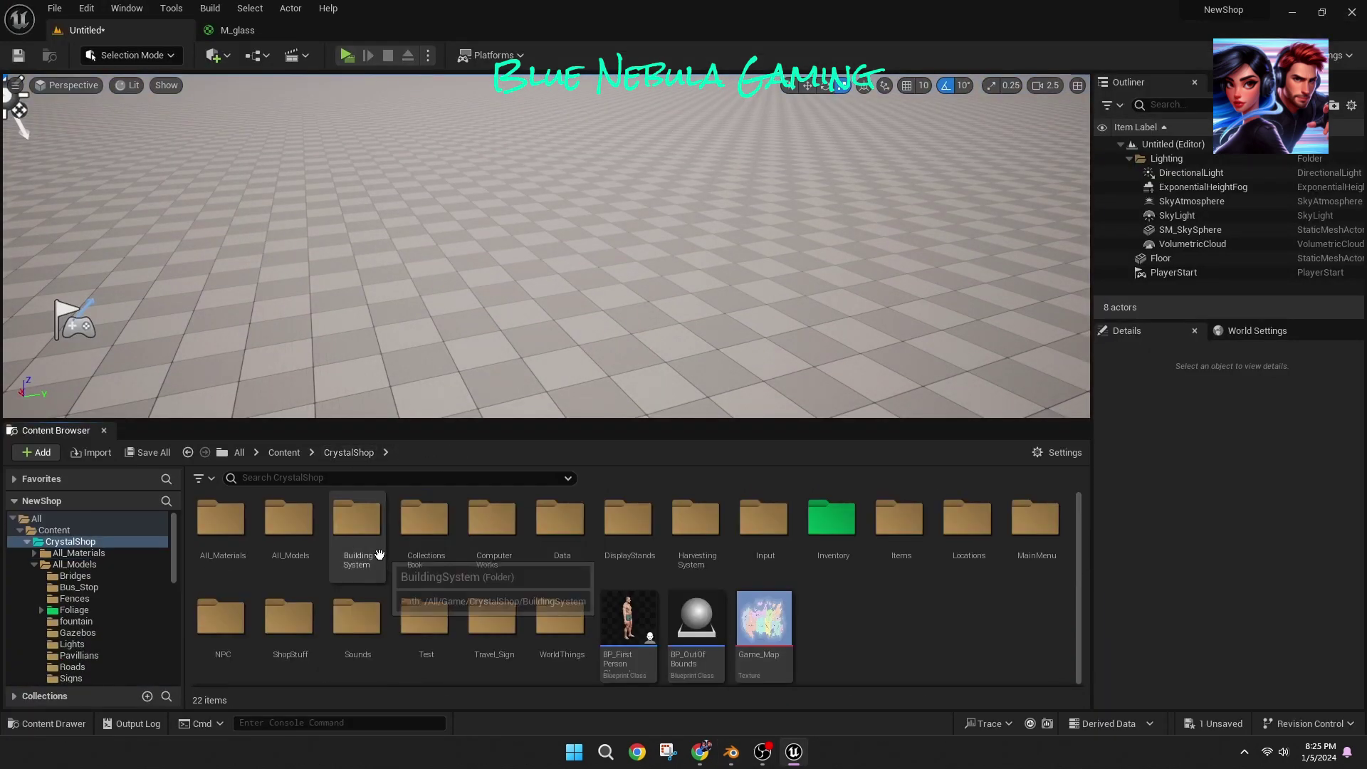
Step: Switch to Unreal Editor and delete all static meshes in CrystalShop's BuildingSystem/Meshes folder
double_click(360, 527)
key(ctrl+a)
key(Delete)
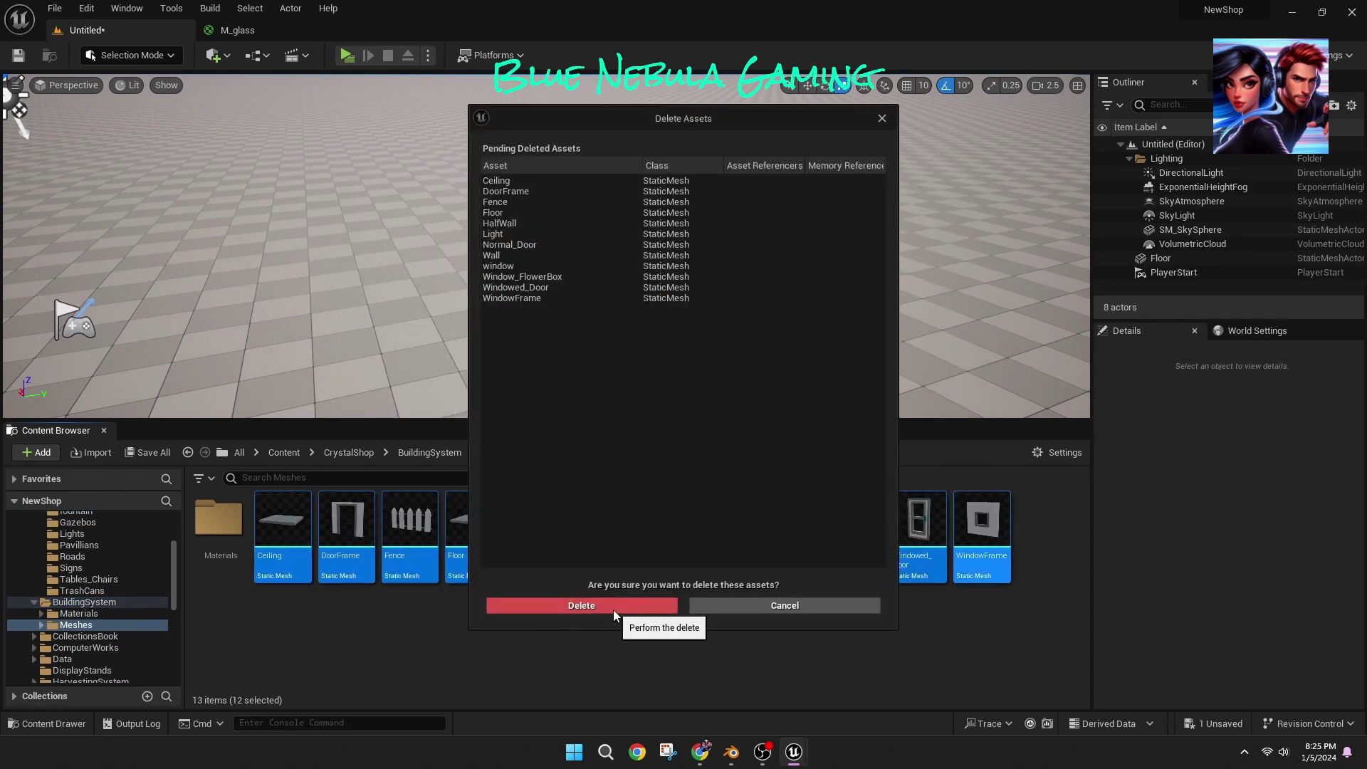
click(581, 605)
Step: Import windowWall.fbx into the BuildingSystem/Meshes folder and place the mesh in the level for inspection
right_click(401, 586)
click(484, 54)
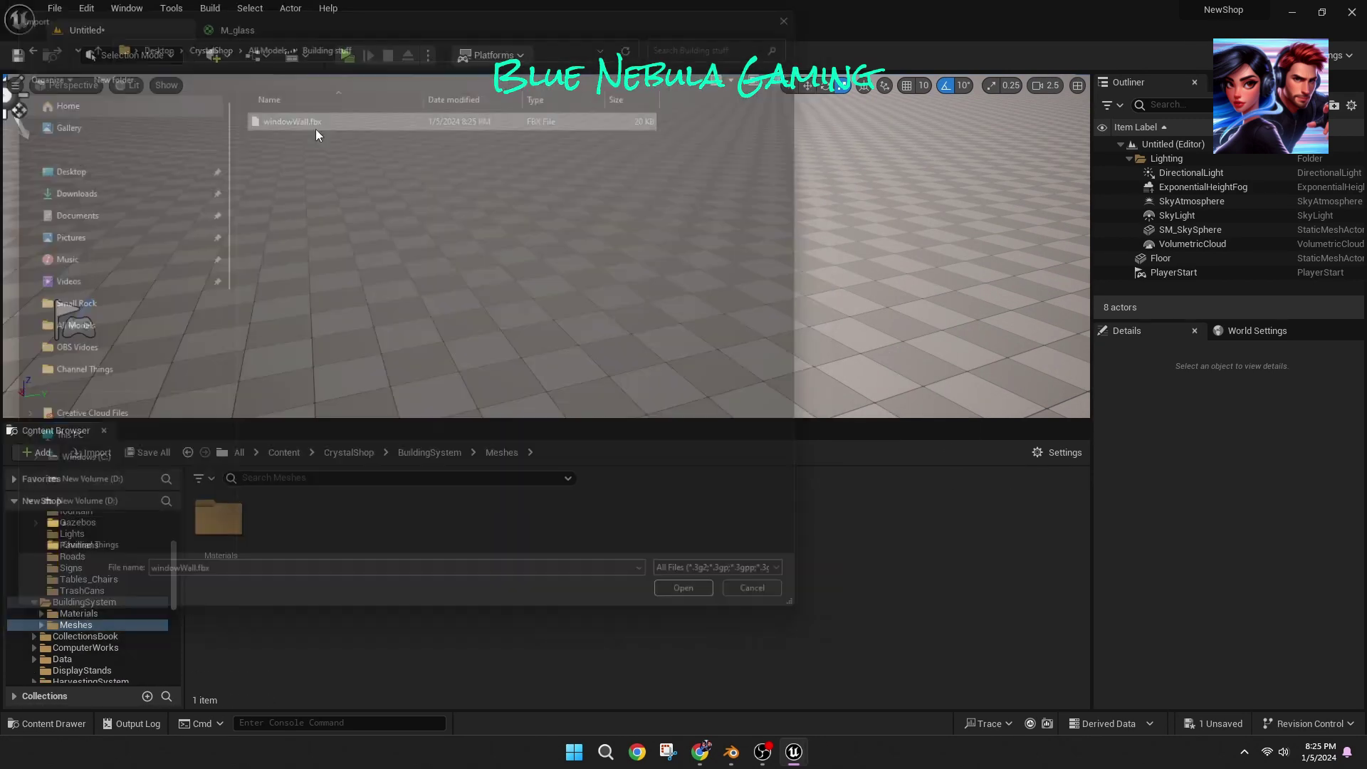
click(640, 644)
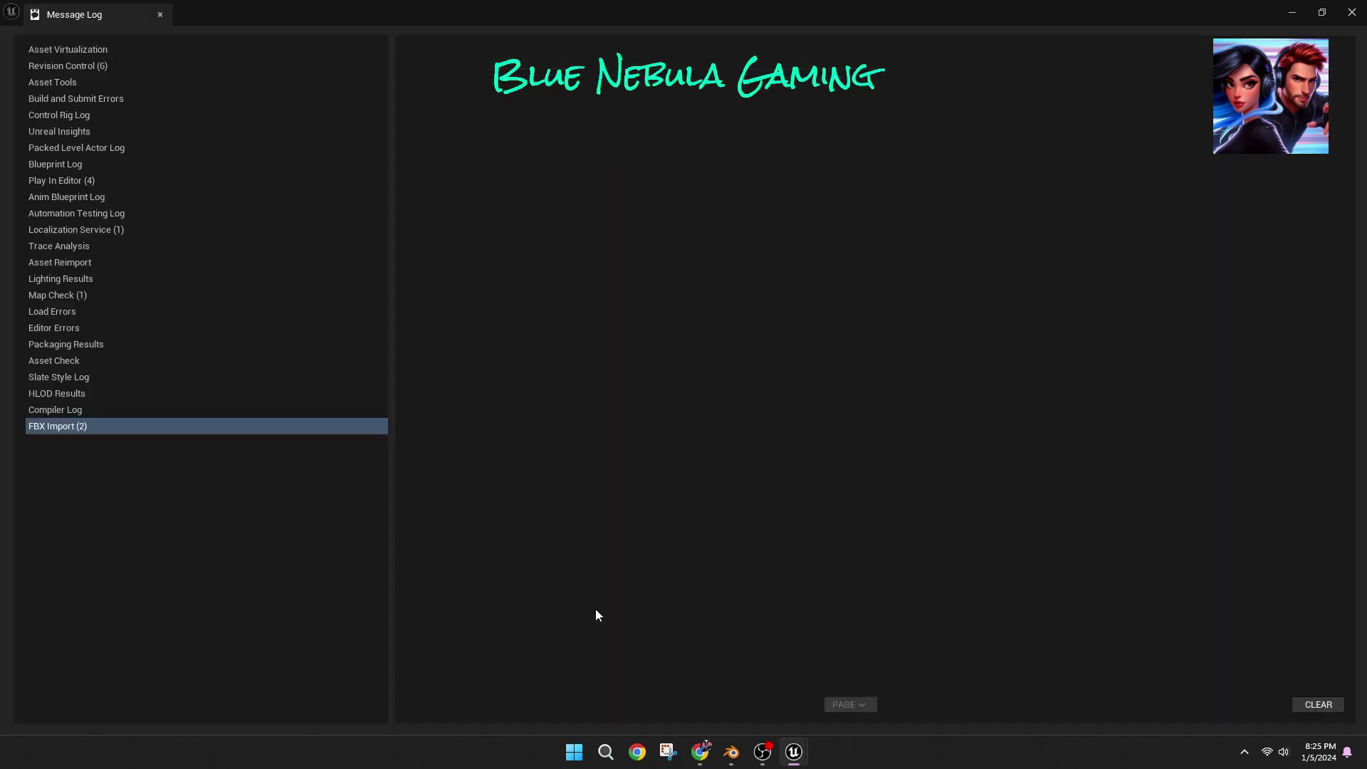
drag(536, 307, 536, 307)
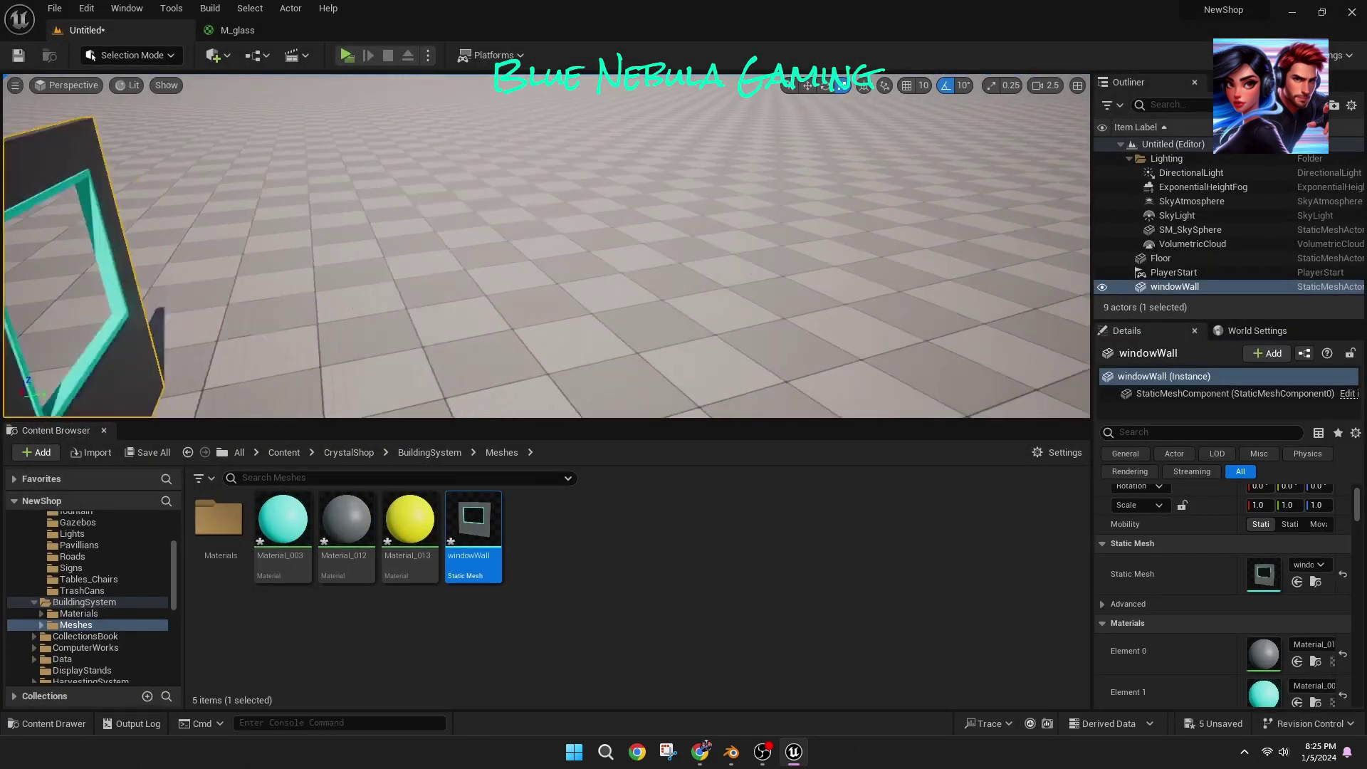
right_drag(438, 316, 494, 307)
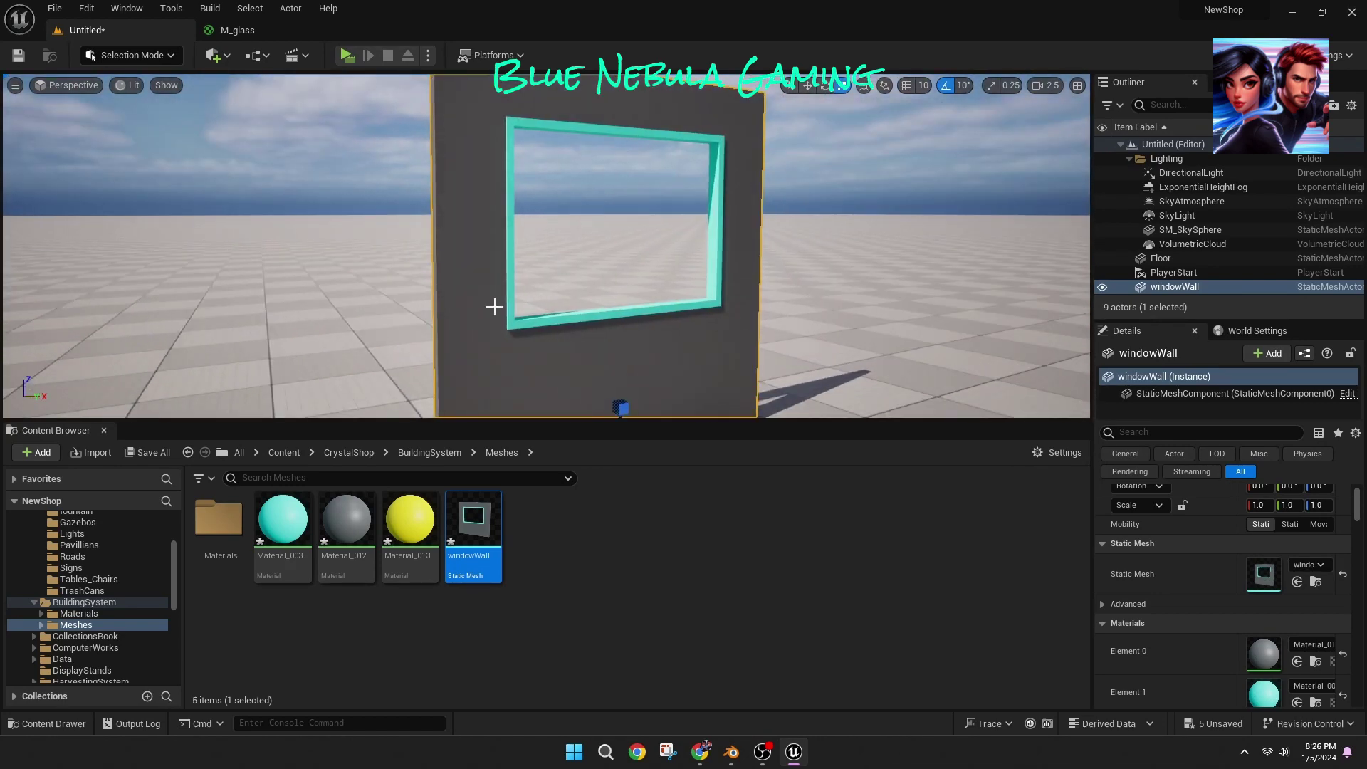
Step: Switch to Blender, duplicate the window wall's back pane face in place and flip the copy's normals
click(731, 752)
key(Tab)
key(3)
click(557, 358)
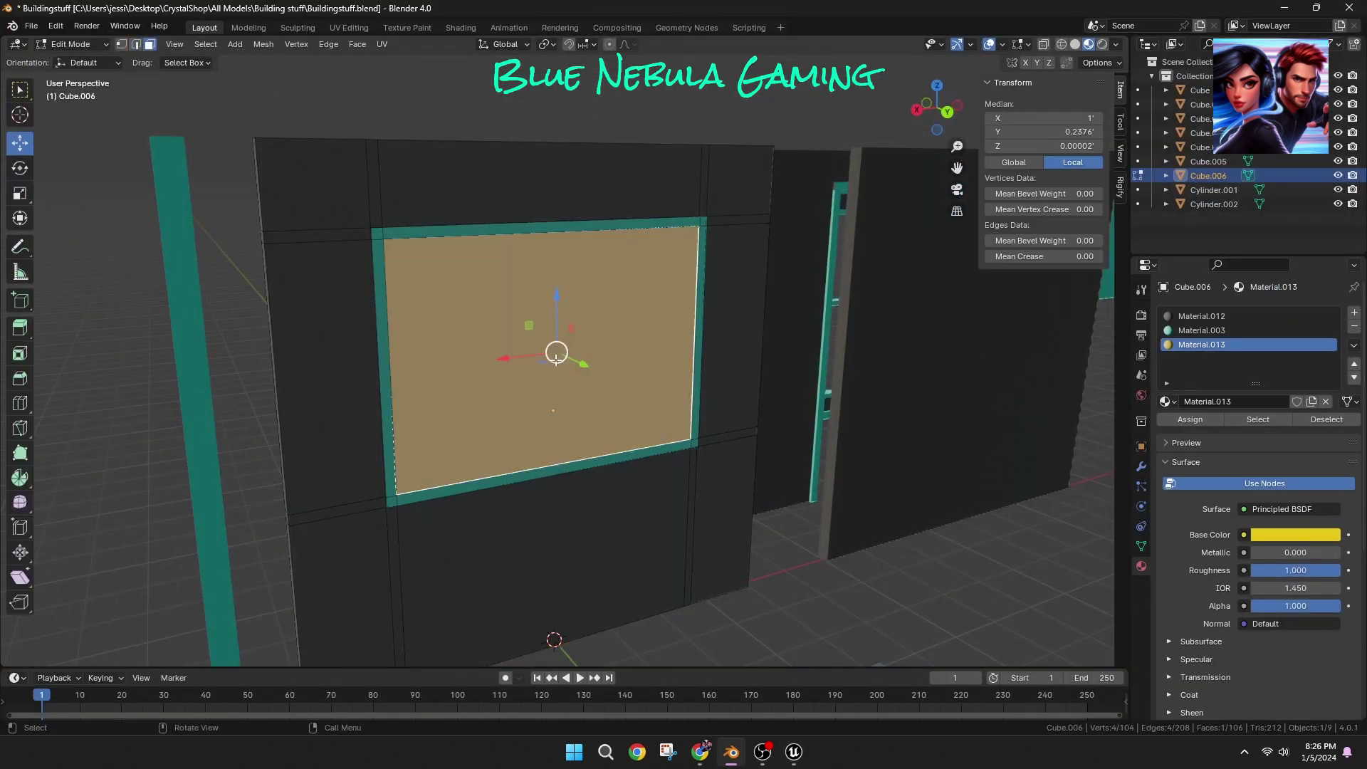
key(shift+d)
right_click(556, 359)
key(alt+n)
click(556, 359)
middle_drag(556, 358, 157, 376)
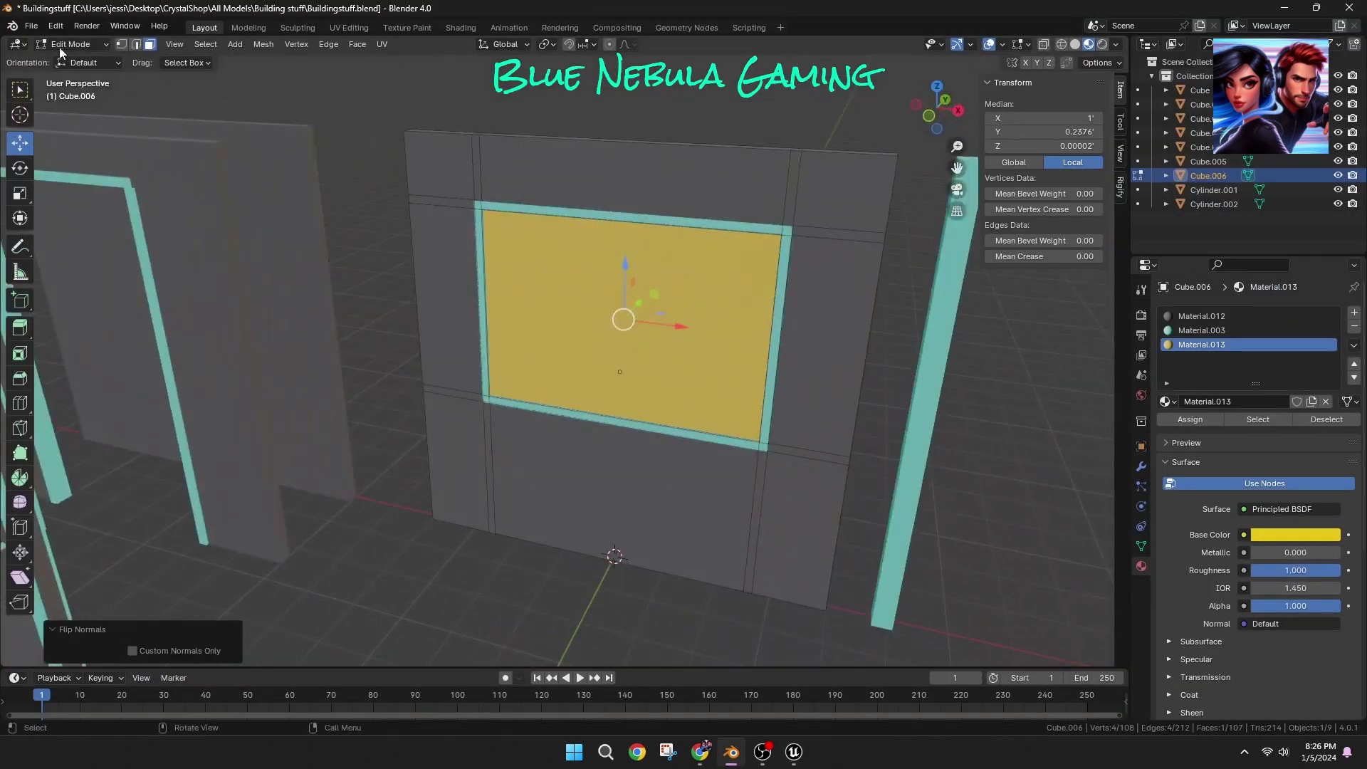
Step: Export the window wall to FBX again and put it back in Object Mode
click(32, 26)
mouse_move(93, 242)
click(239, 369)
click(906, 587)
click(73, 44)
click(72, 60)
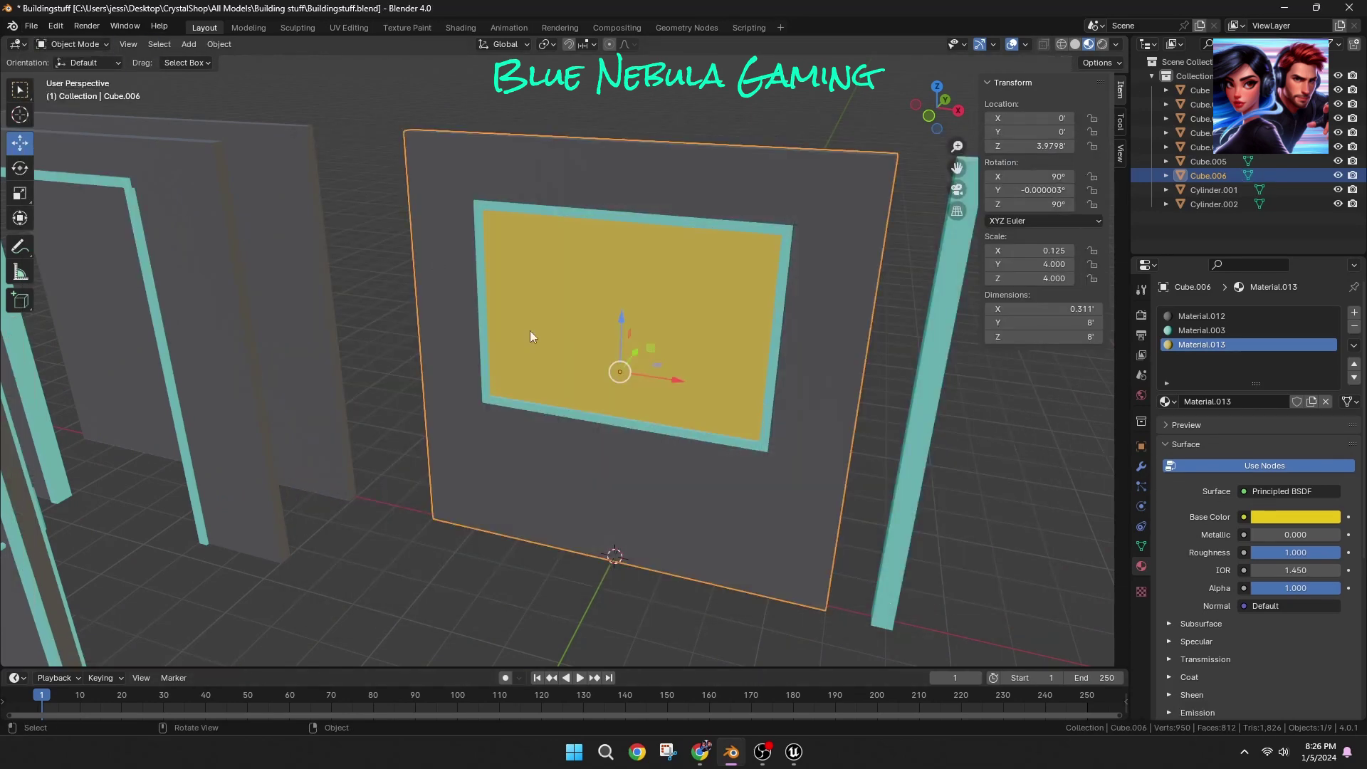
click(31, 25)
mouse_move(148, 246)
click(208, 369)
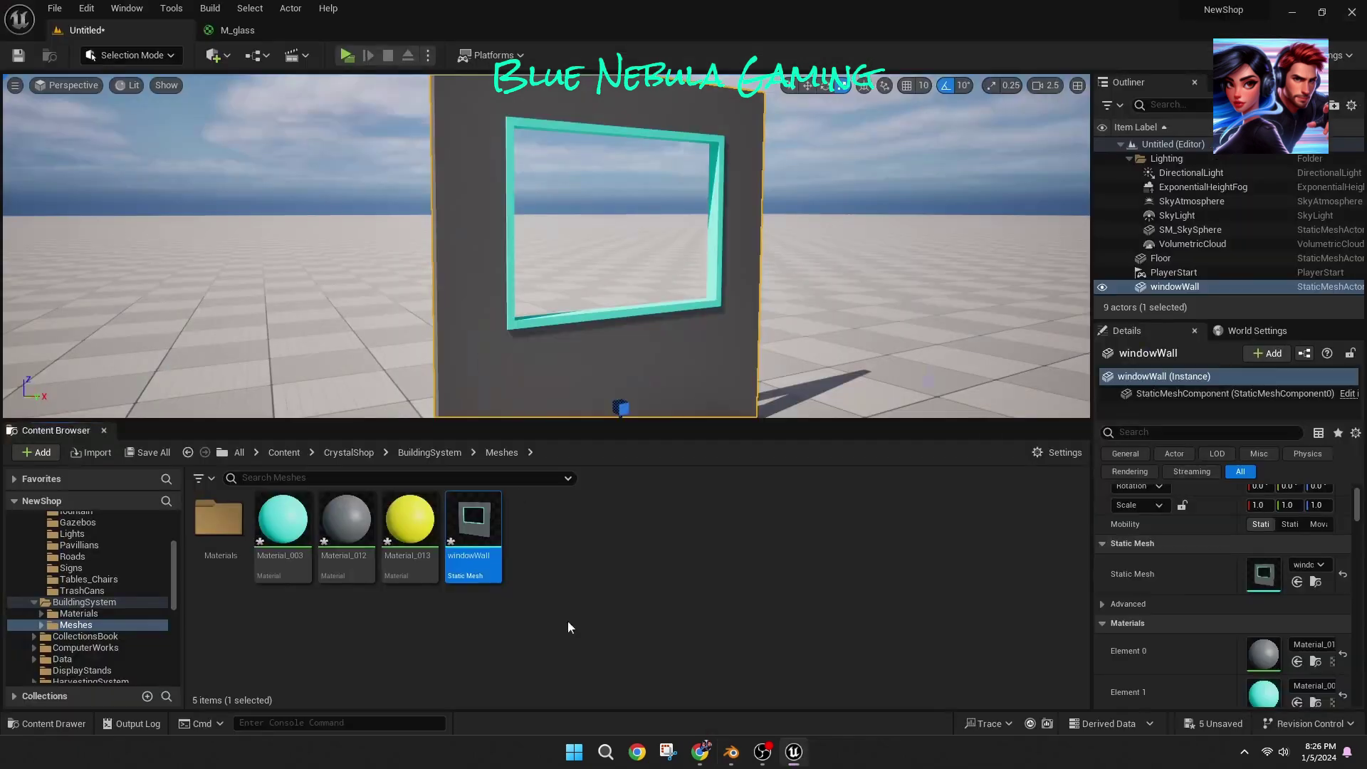
Step: Switch to Unreal Editor, reimport the windowWall mesh and inspect its pane from the side
right_click(492, 514)
click(544, 134)
right_drag(545, 246, 499, 285)
right_drag(480, 338, 480, 338)
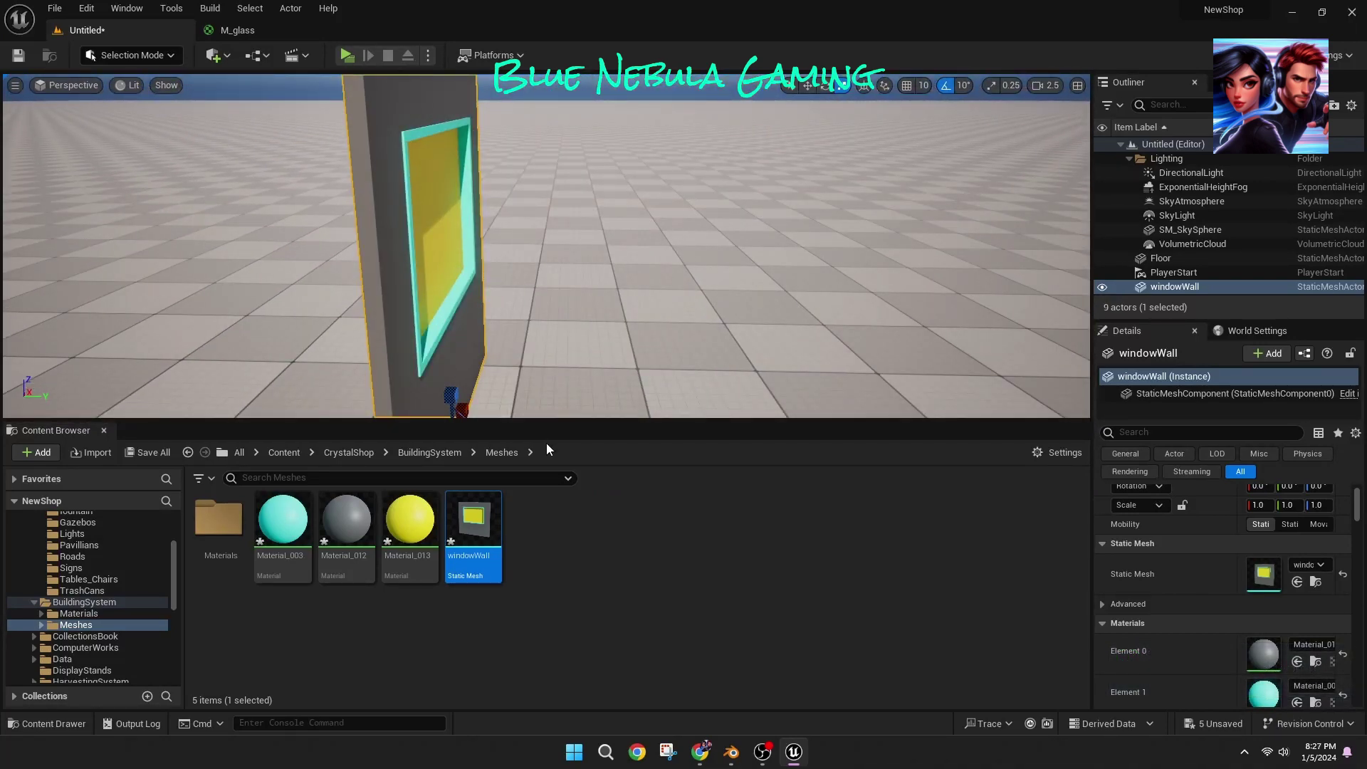
Step: Switch to Blender, flip the normals of the window wall's back pane face and return to Object Mode
click(731, 752)
middle_drag(420, 474, 513, 479)
key(Tab)
click(204, 293)
click(635, 388)
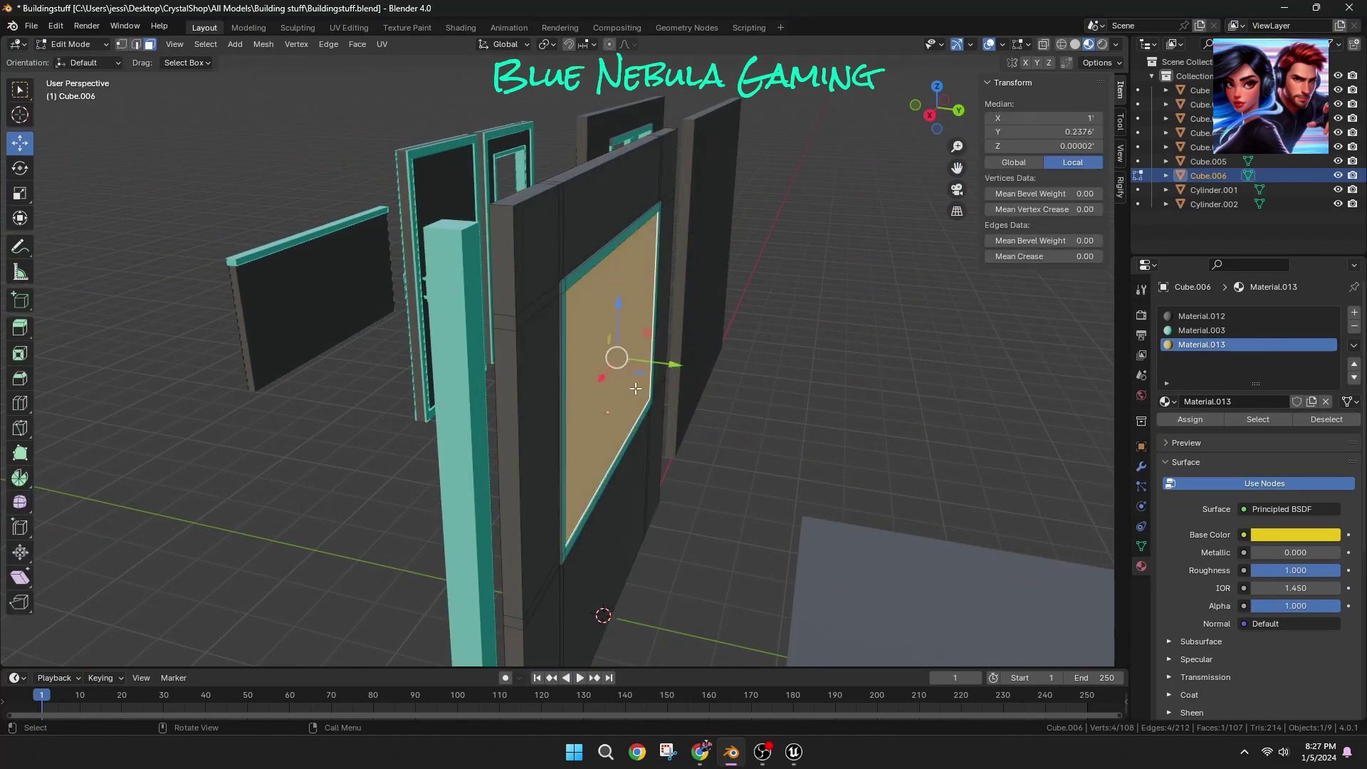
key(alt+n)
click(625, 399)
click(60, 60)
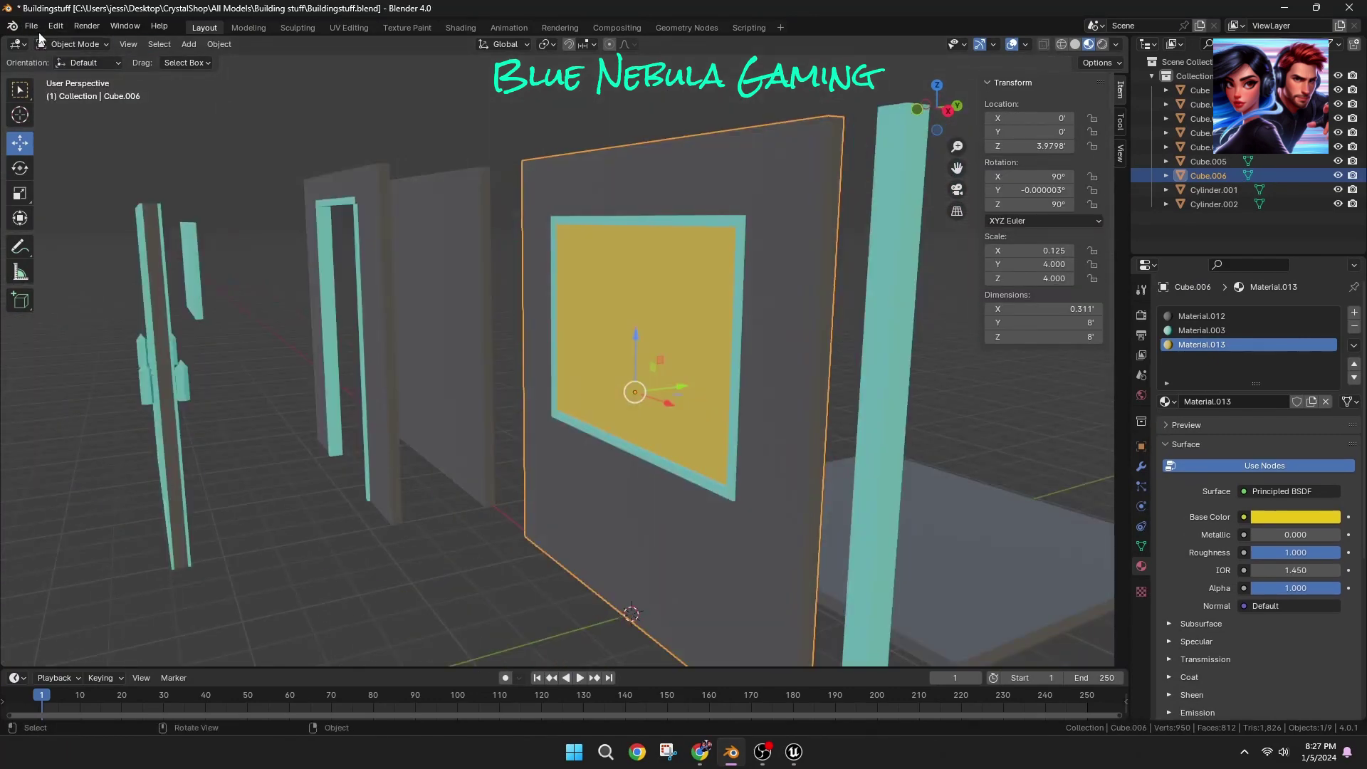
Step: Export the window wall to FBX again with its flipped back pane
click(31, 25)
mouse_move(146, 246)
click(252, 370)
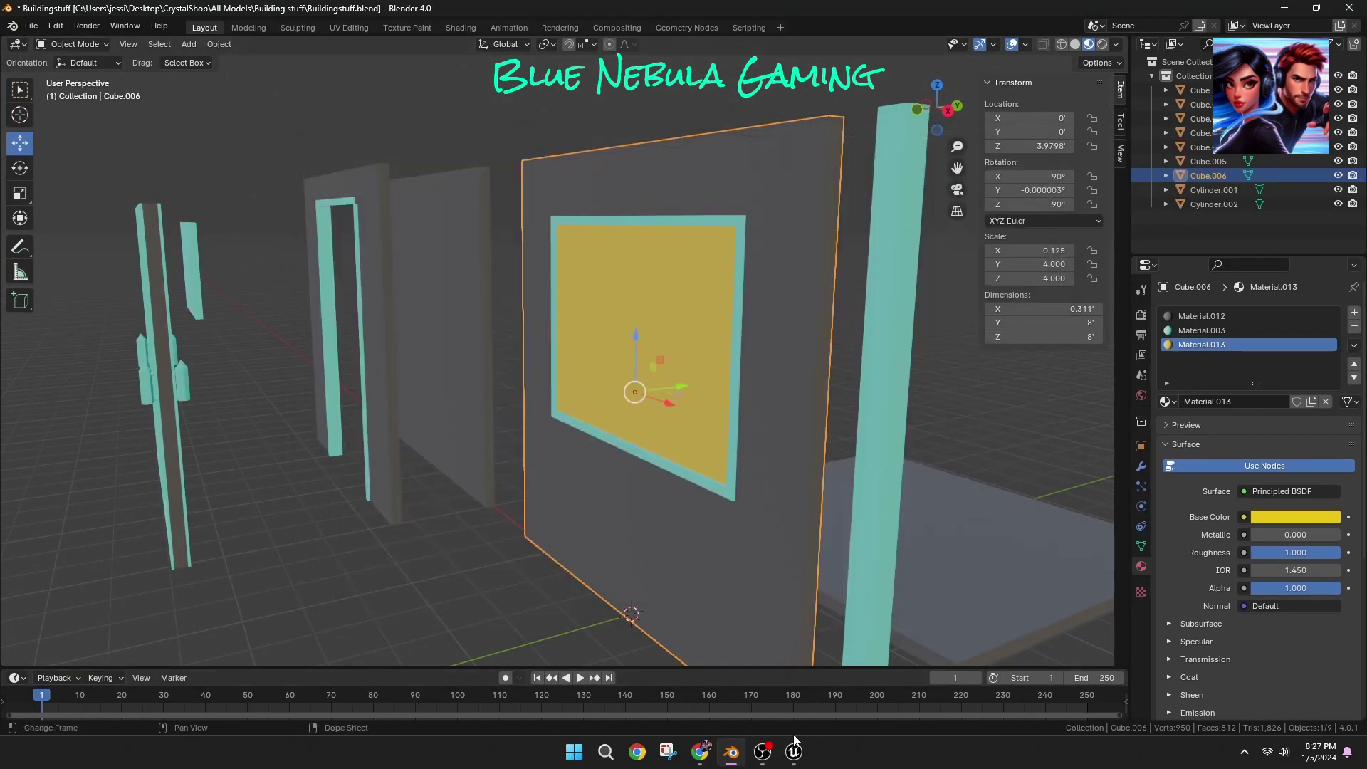
Step: Switch to Unreal Editor, reimport the windowWall mesh and check its pane from the side
click(793, 747)
right_click(476, 530)
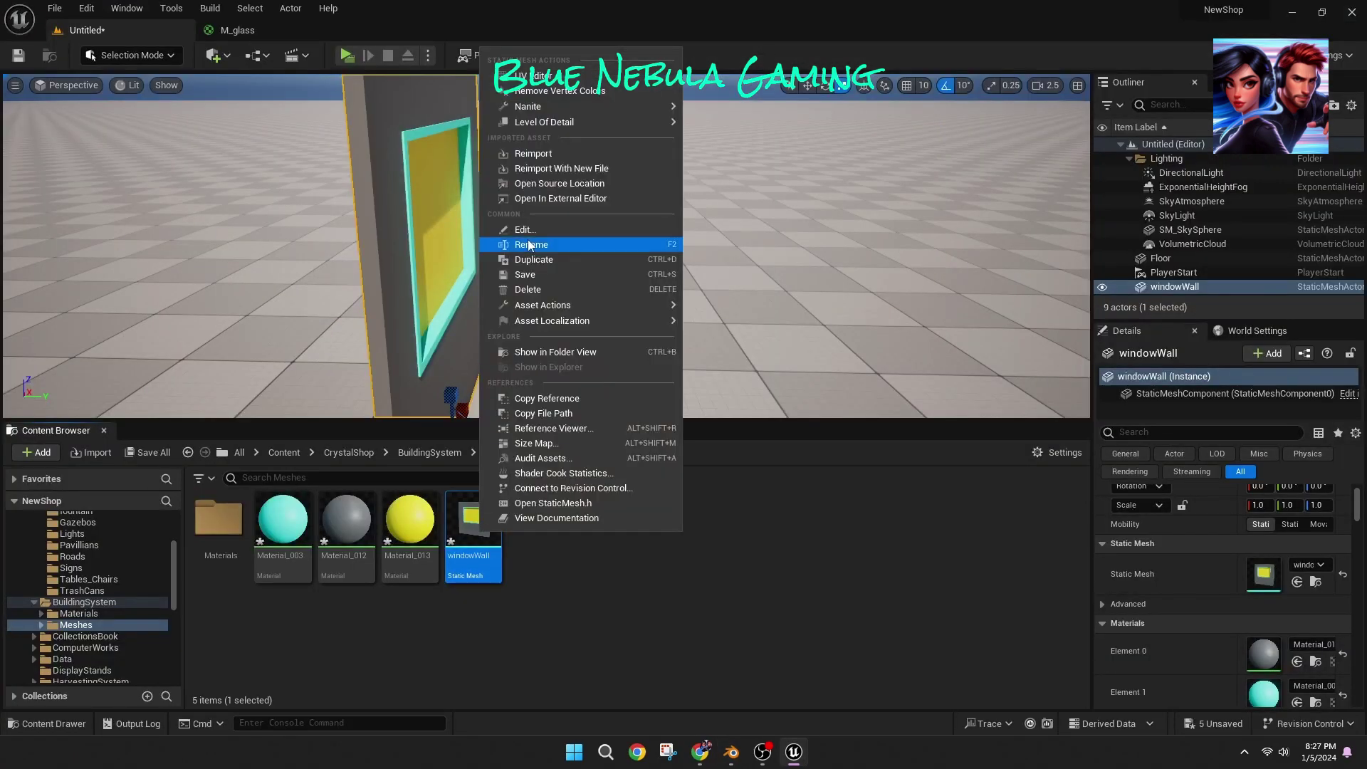
click(527, 152)
mouse_move(573, 368)
right_down()
mouse_move(640, 368)
mouse_move(573, 368)
right_up()
Step: Switch to Blender, apply the window wall's scale and select its whole mesh in Edit Mode
click(732, 752)
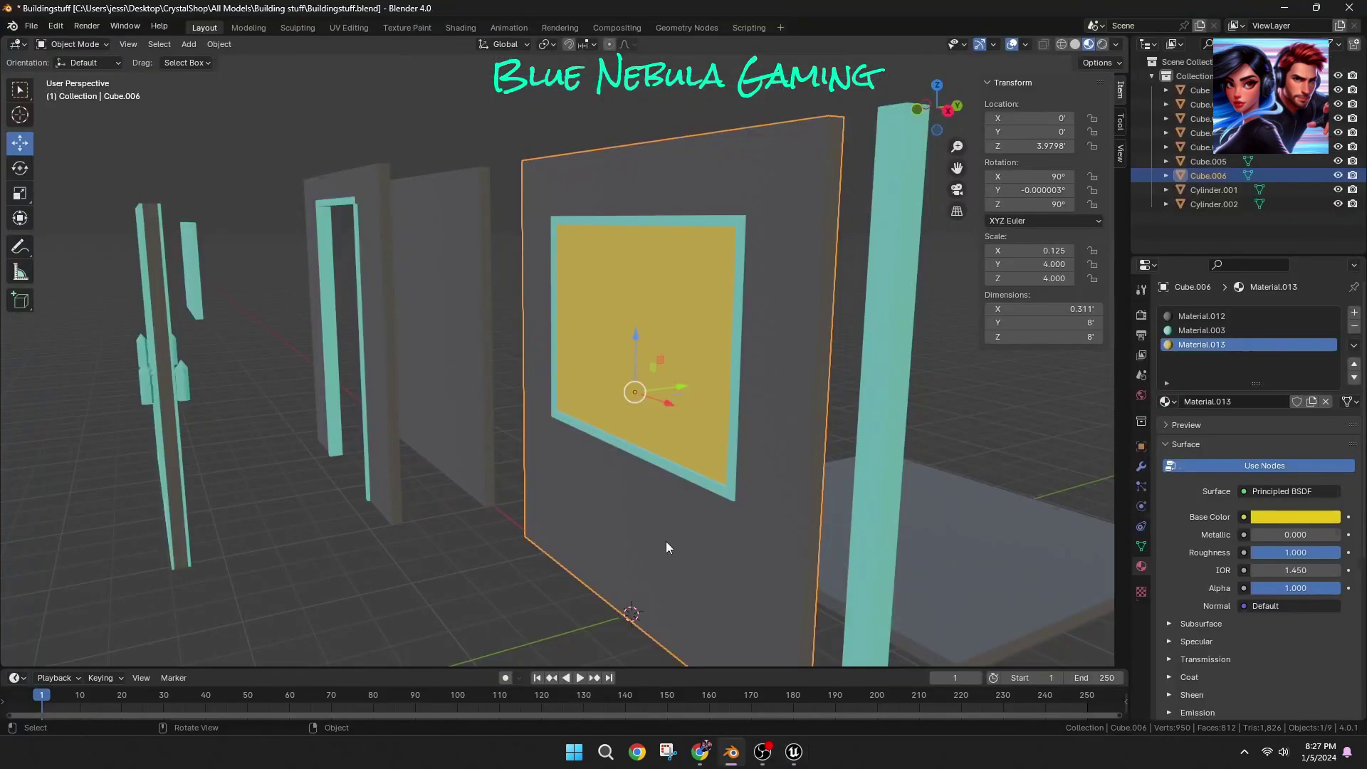
middle_drag(665, 541, 570, 486)
scroll(570, 485, down, 3)
key(ctrl+a)
click(563, 517)
key(Tab)
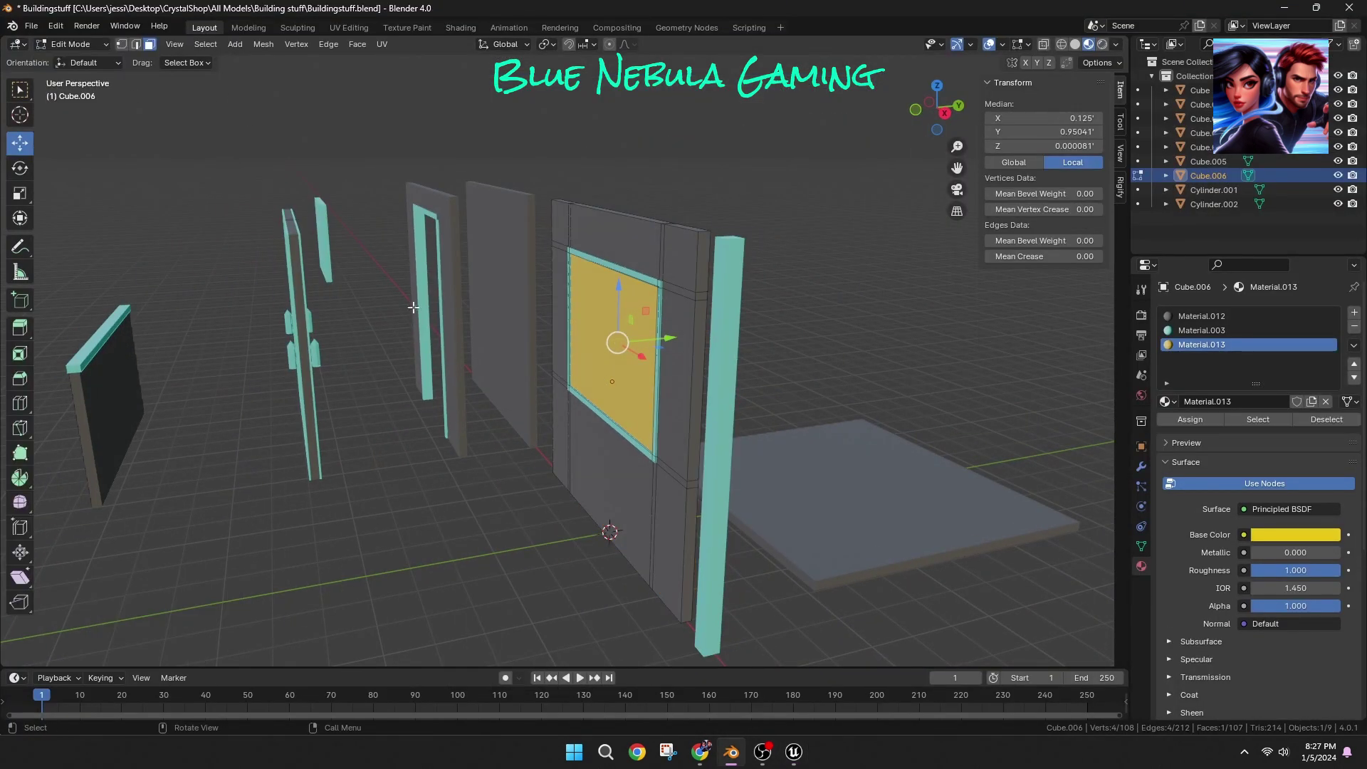
key(a)
key(alt+a)
key(a)
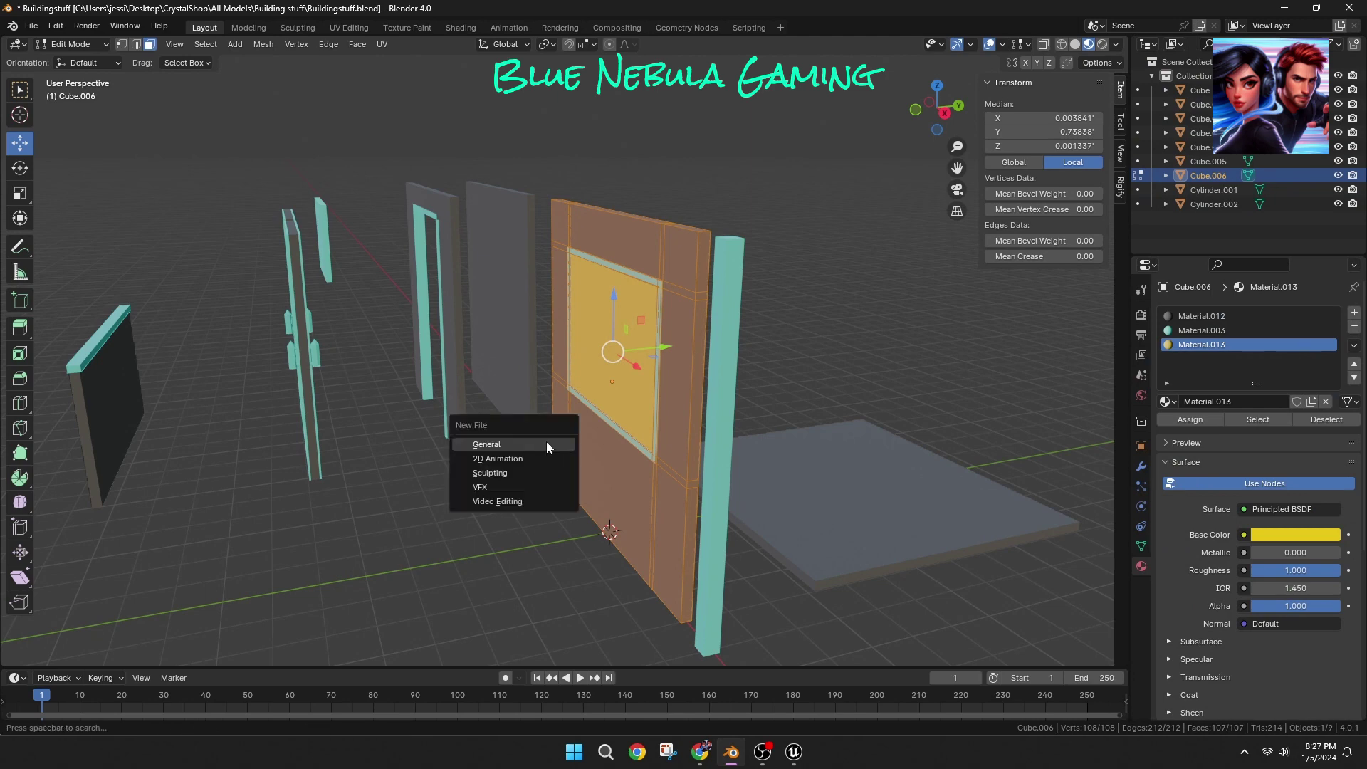
key(alt+n)
click(501, 321)
middle_drag(472, 325, 498, 326)
key(ctrl+z)
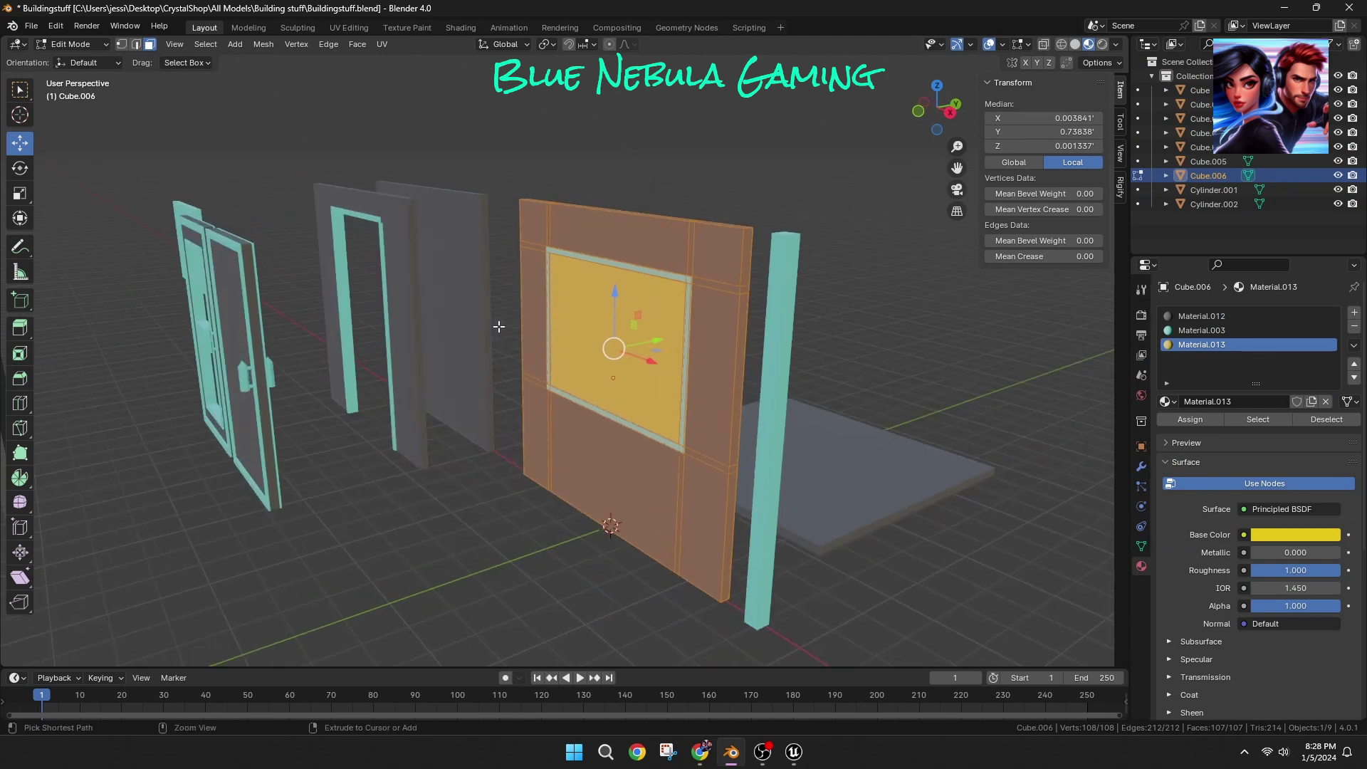
Step: Duplicate the window wall's whole mesh in place and flip the copy's normals
key(shift+d)
right_click(498, 326)
key(alt+n)
click(514, 234)
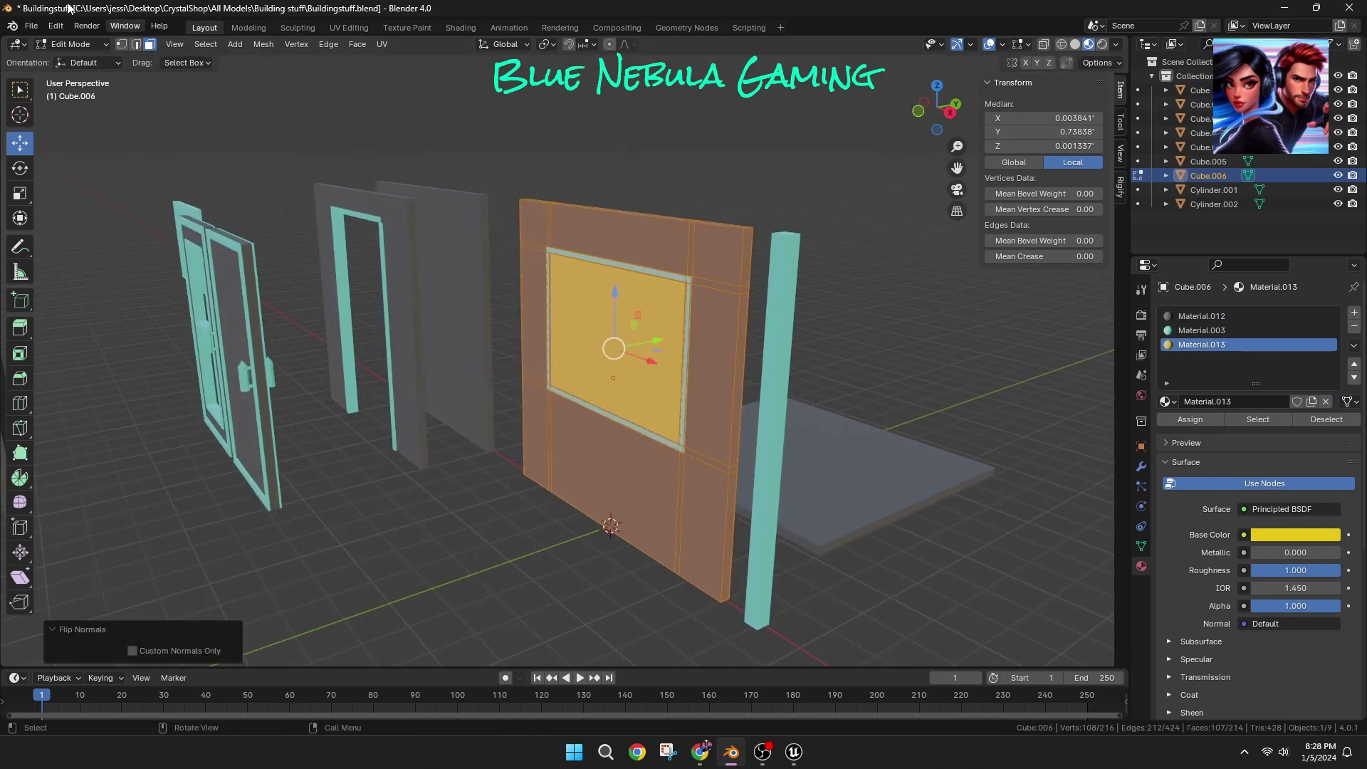
Step: Return the window wall to Object Mode and export it to FBX
click(79, 60)
click(32, 25)
mouse_move(92, 236)
click(213, 369)
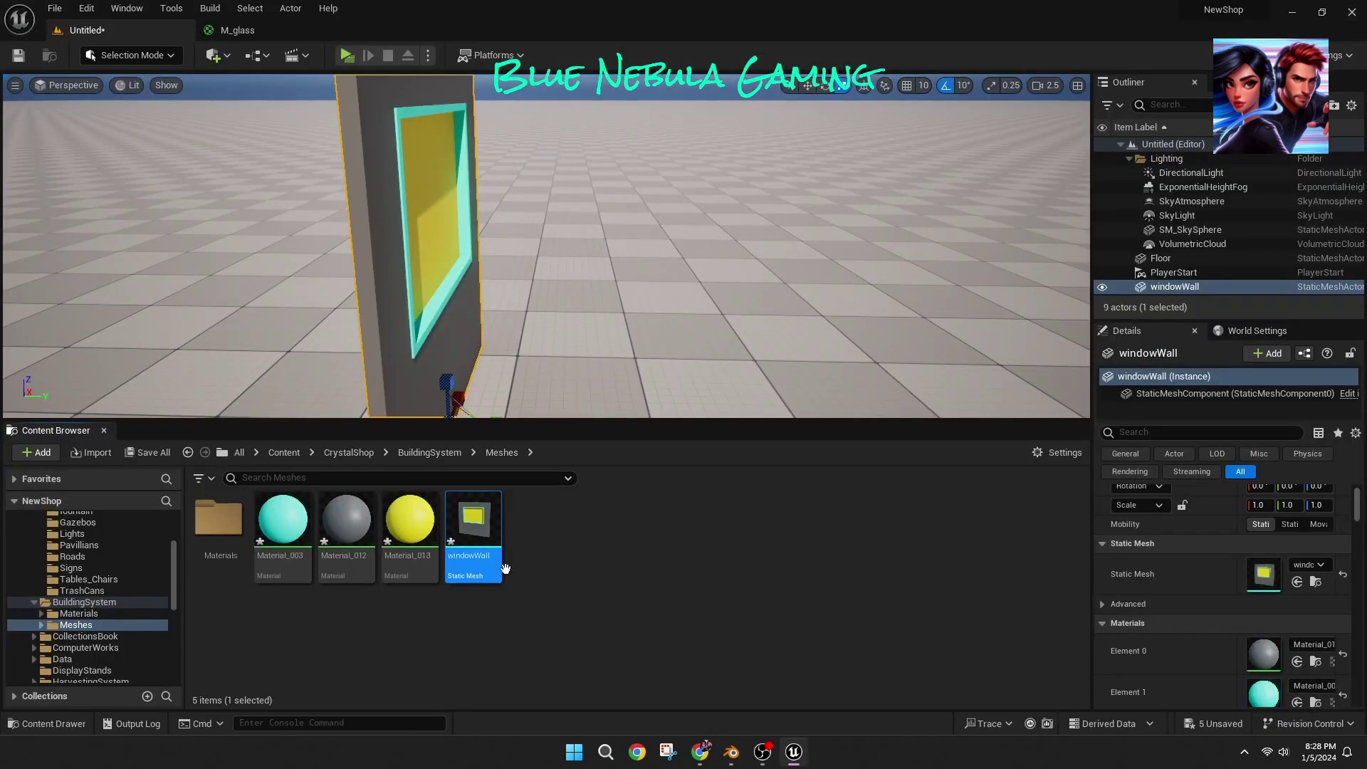
Step: Assign the M_glass material to Element 2 of the placed windowWall in Unreal Editor
right_drag(563, 141, 641, 214)
drag(1091, 449, 1006, 455)
scroll(1130, 553, down, 3)
click(1286, 636)
text(m_glass)
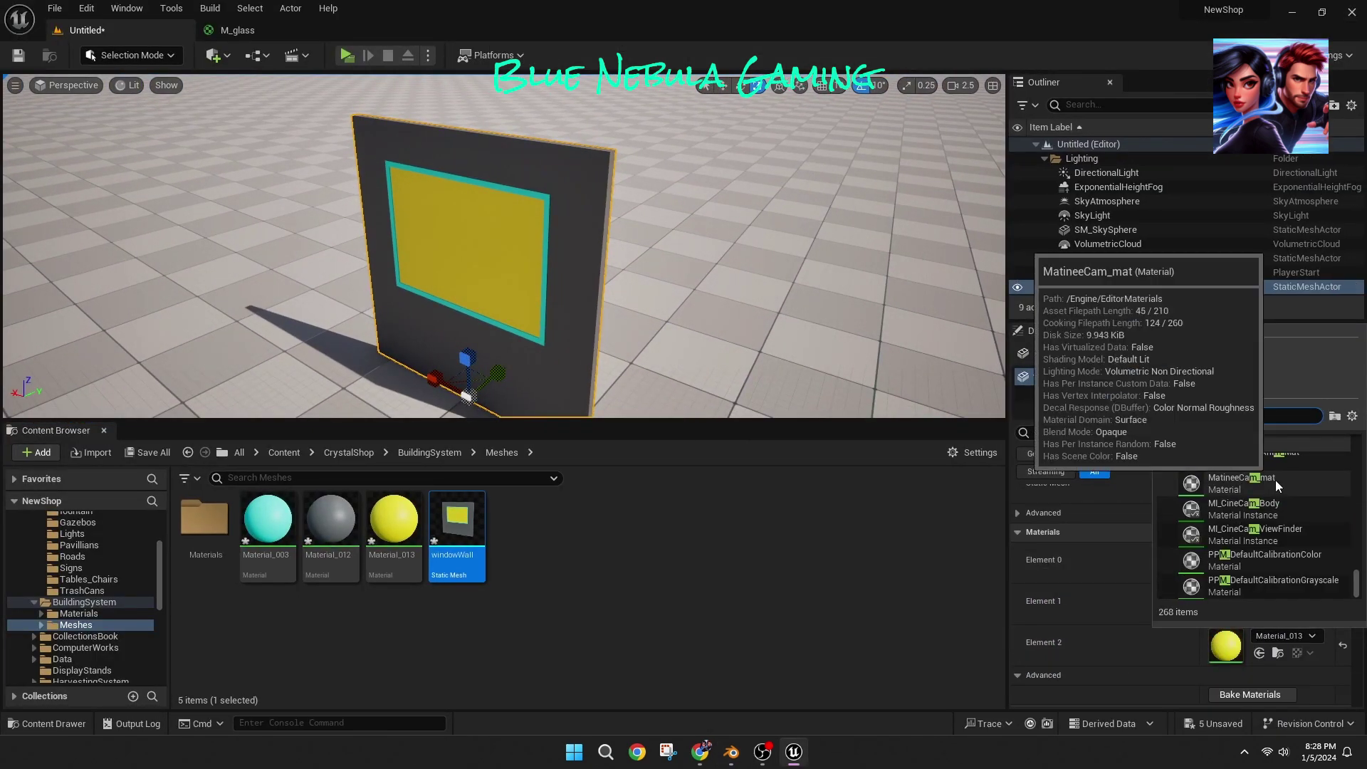
click(1275, 485)
Step: Save the level as TownMap and play it briefly to inspect the window's glass
key(ctrl+s)
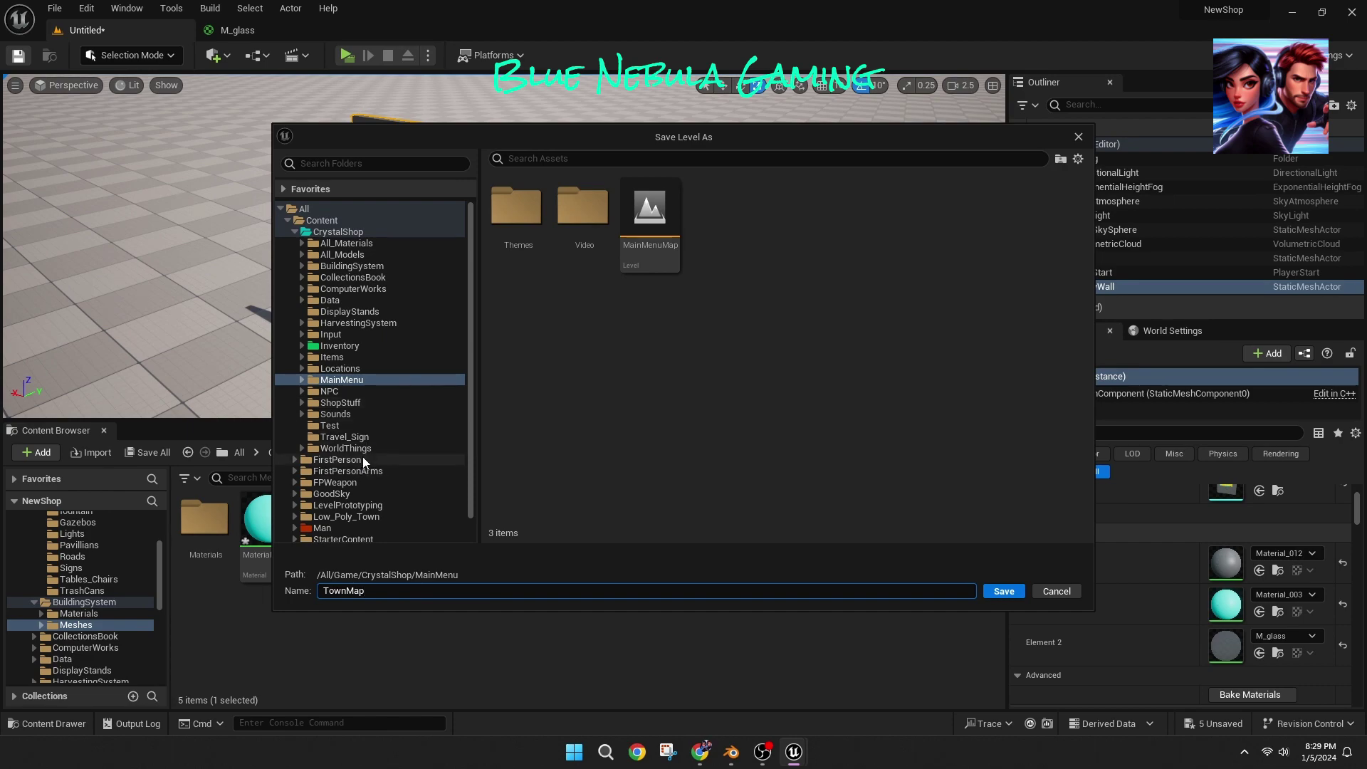
click(988, 591)
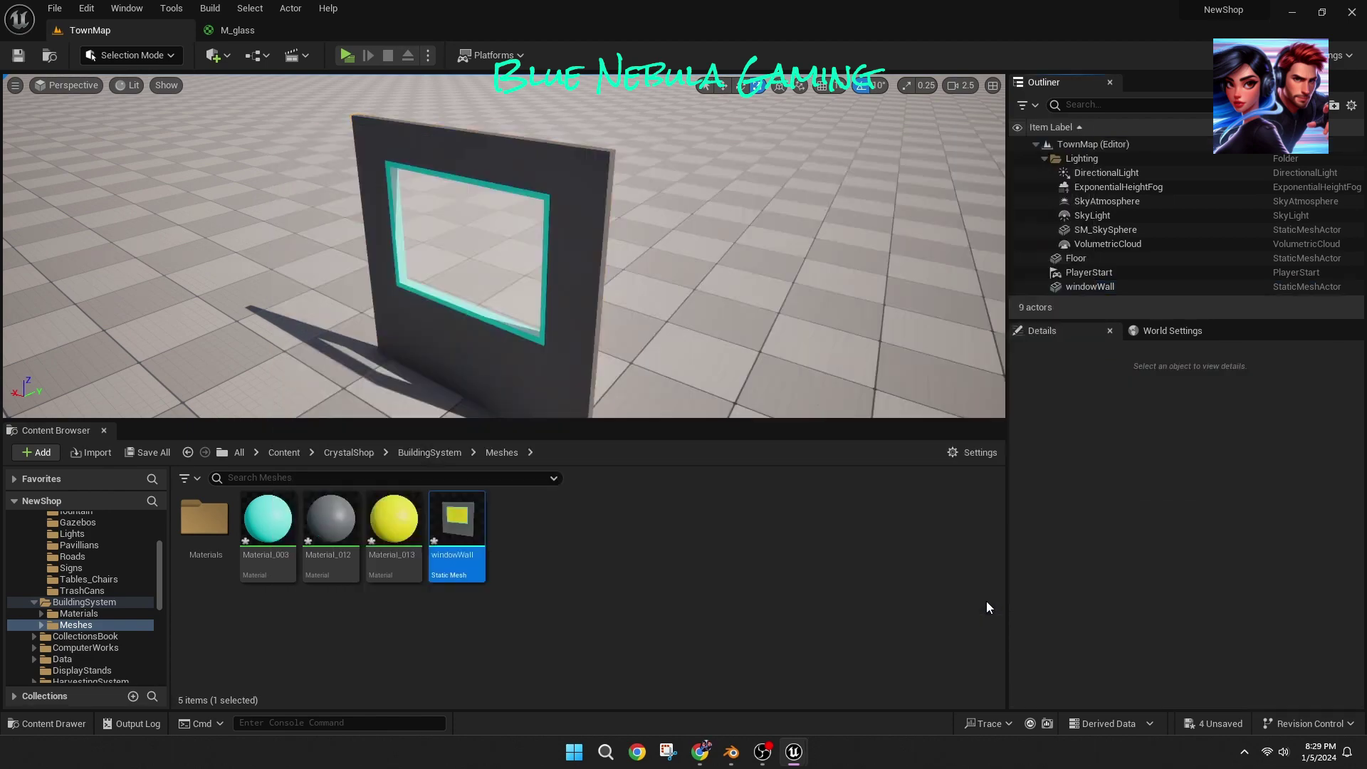
click(347, 56)
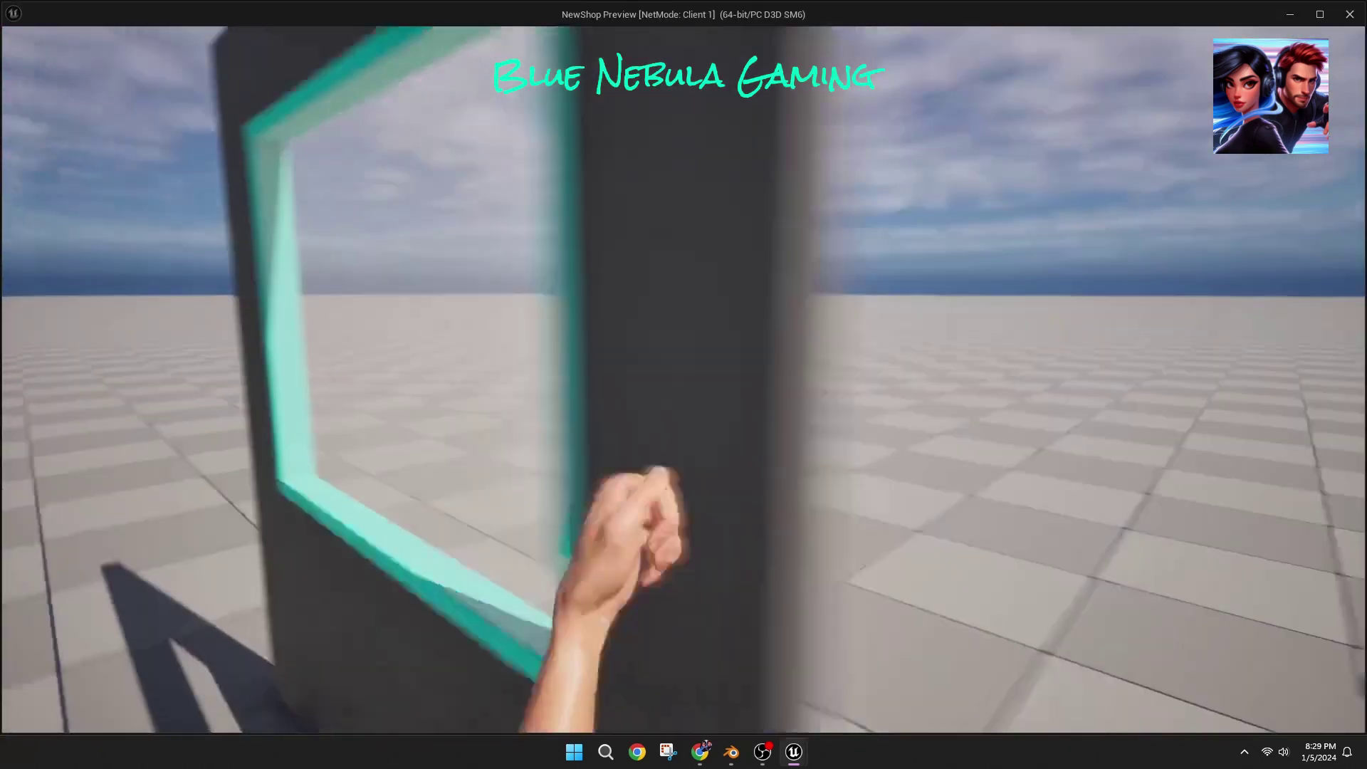
key(Escape)
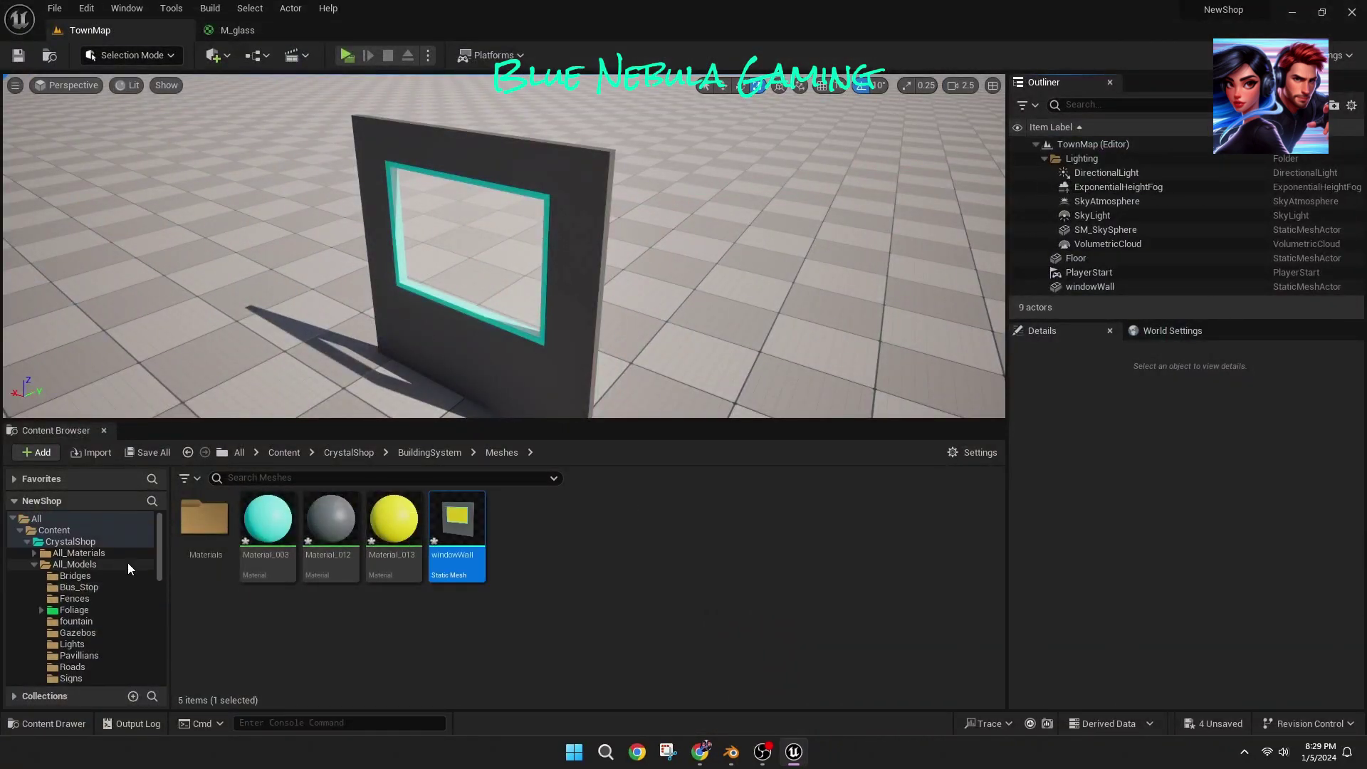
Step: Open M_glass from the All_Materials folder, set its opacity constant to 0.5, apply it and return to the TownMap level
click(79, 553)
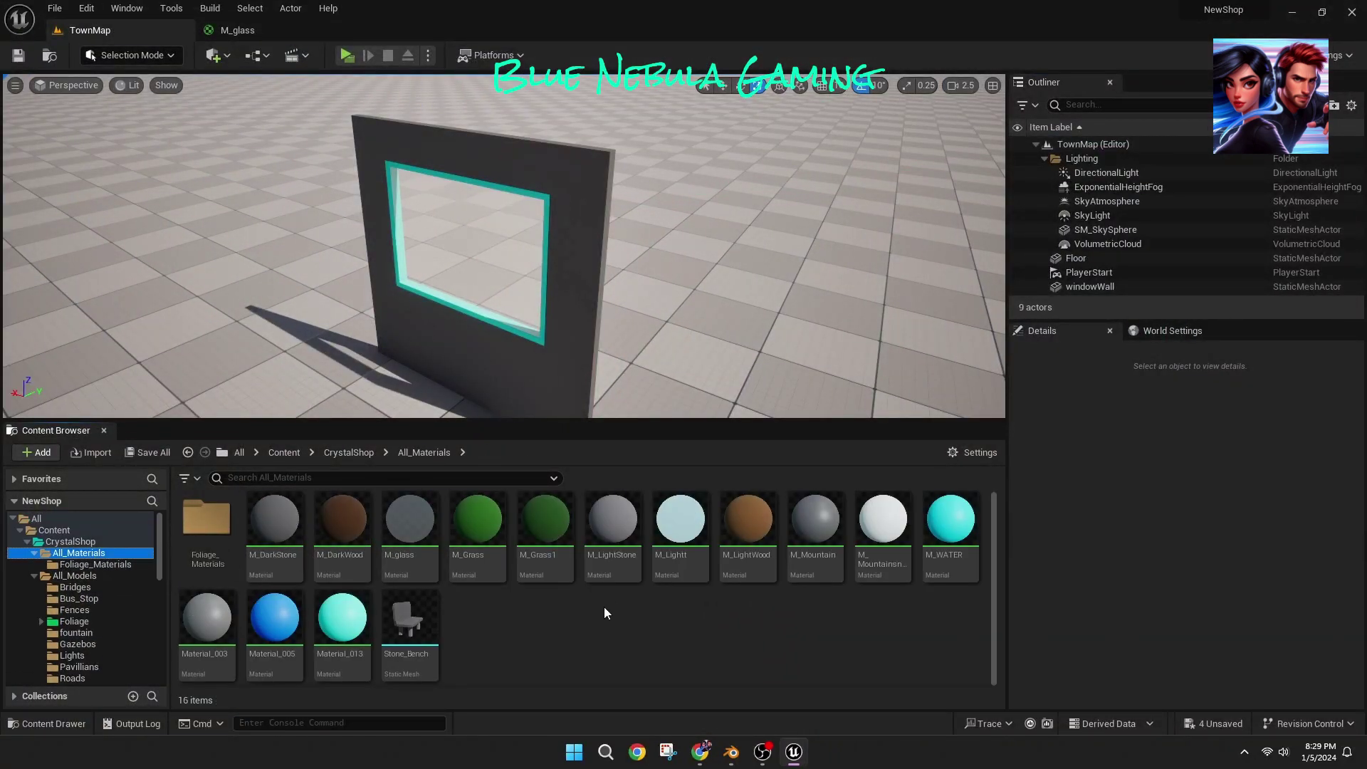
double_click(430, 539)
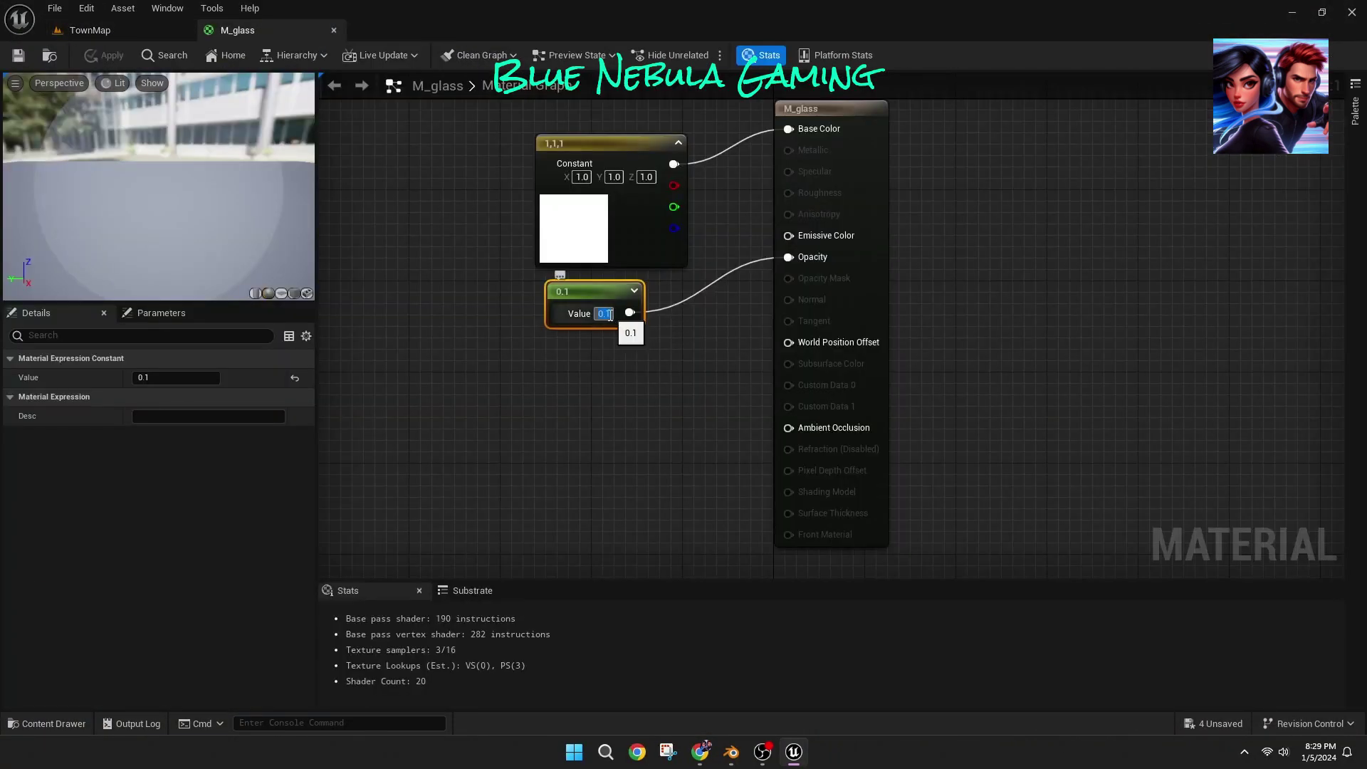
text(0.5)
key(Return)
click(105, 55)
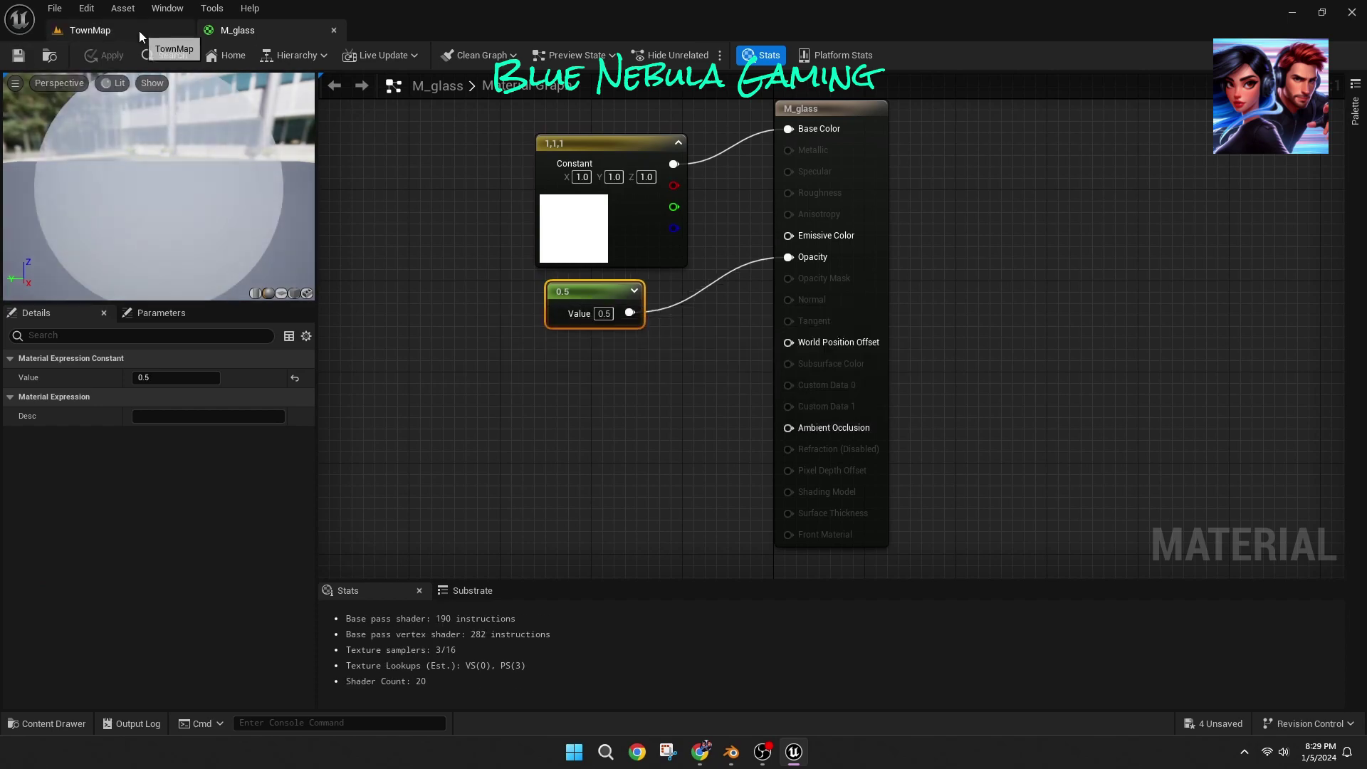
click(139, 32)
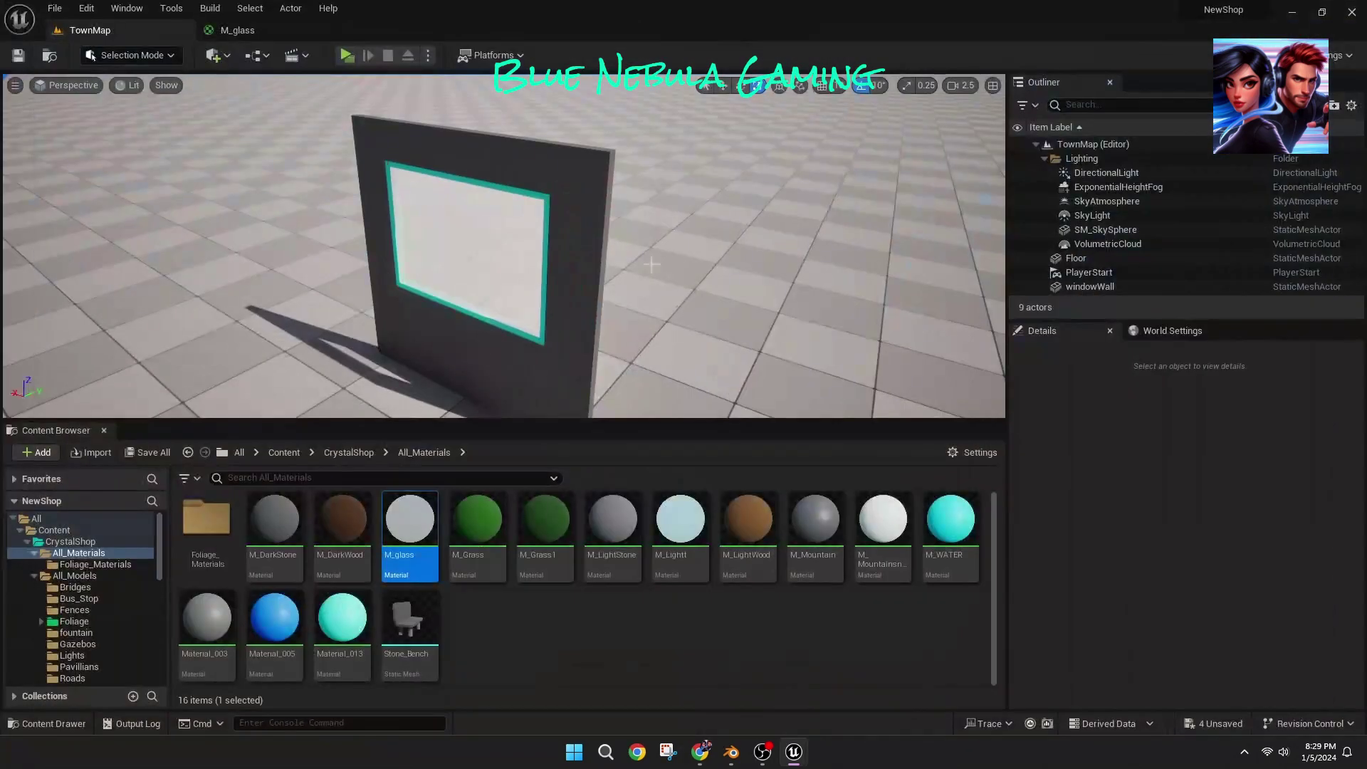
Step: Set the opacity constant of M_glass to 0.25 and return to the TownMap level
double_click(420, 530)
text(0.25)
key(Return)
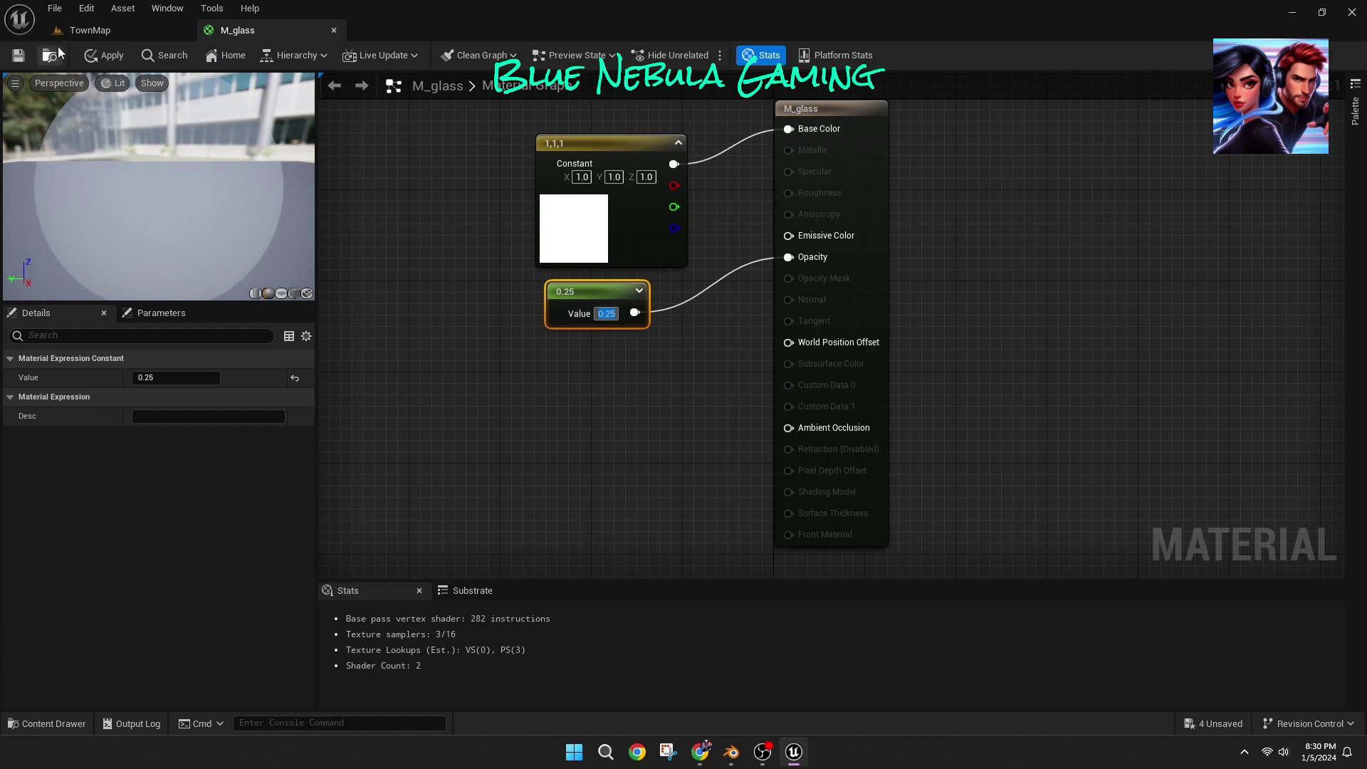
click(89, 33)
Step: Play the TownMap level and walk up to the window wall to inspect the glass
click(351, 57)
click(468, 202)
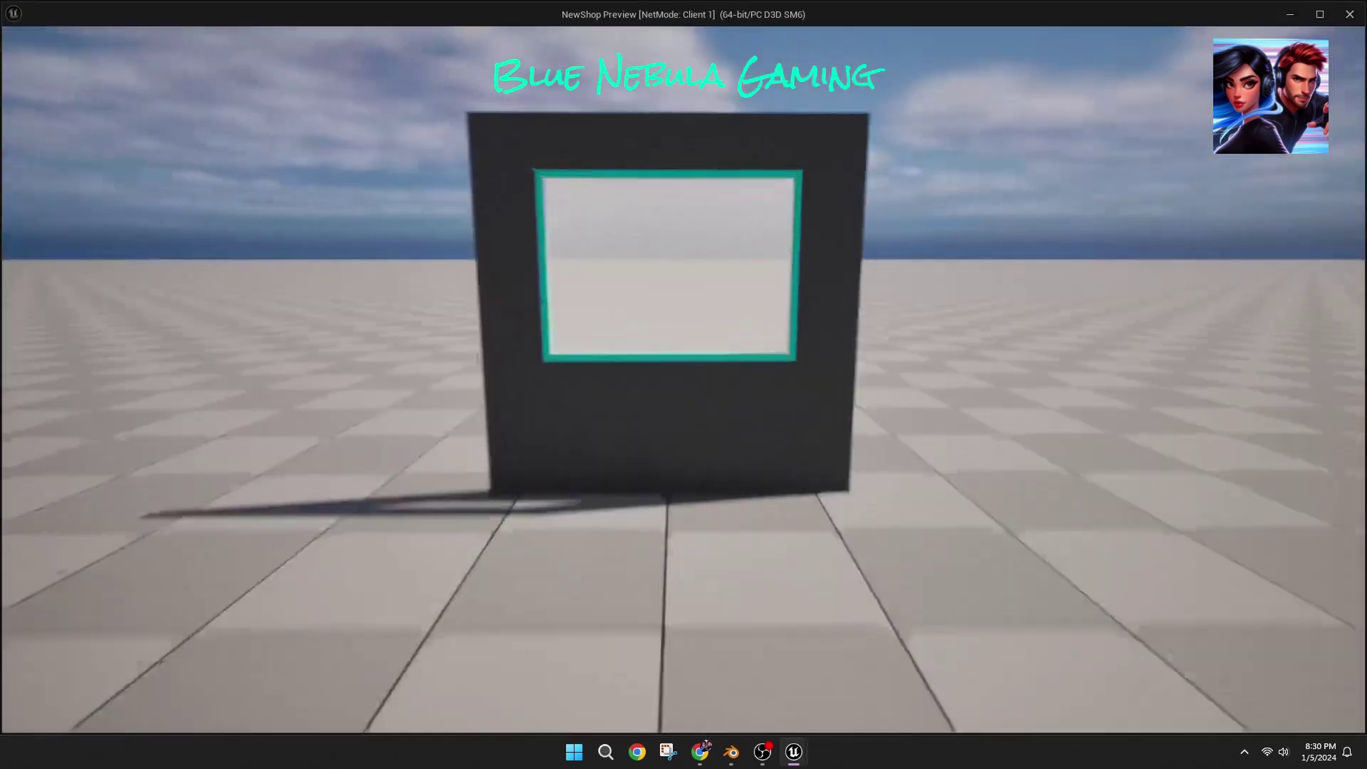
key(w)
key(Escape)
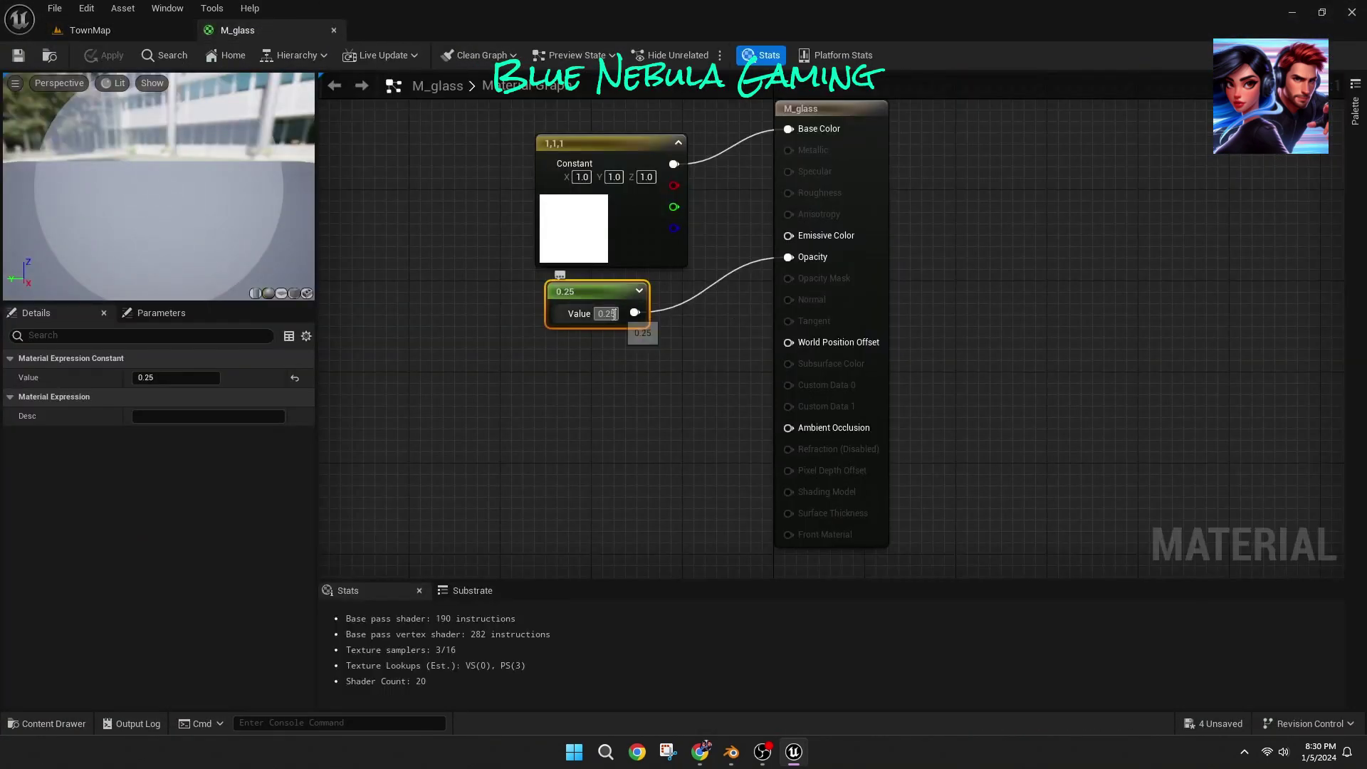
Step: Save the M_glass material and play the TownMap level again to examine the window from several sides
click(18, 55)
click(90, 30)
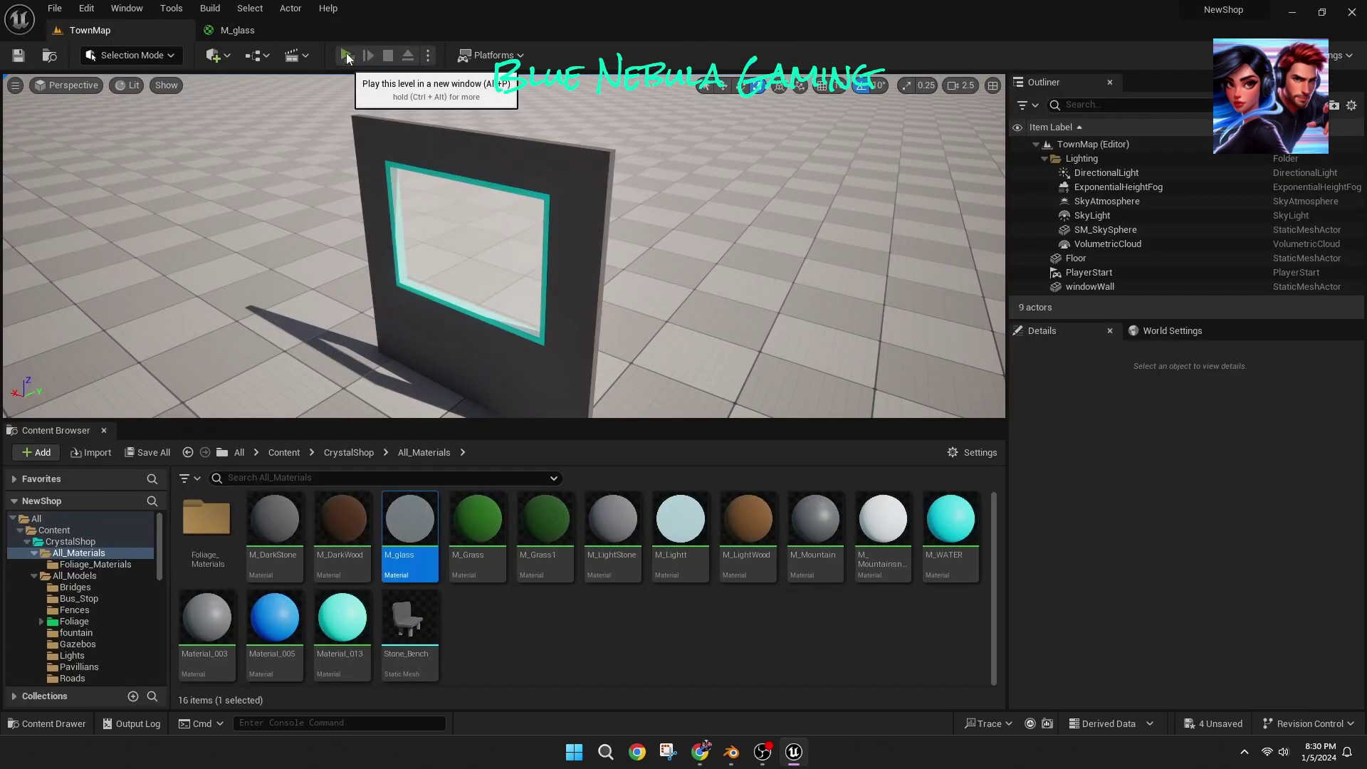
click(348, 54)
key(w)
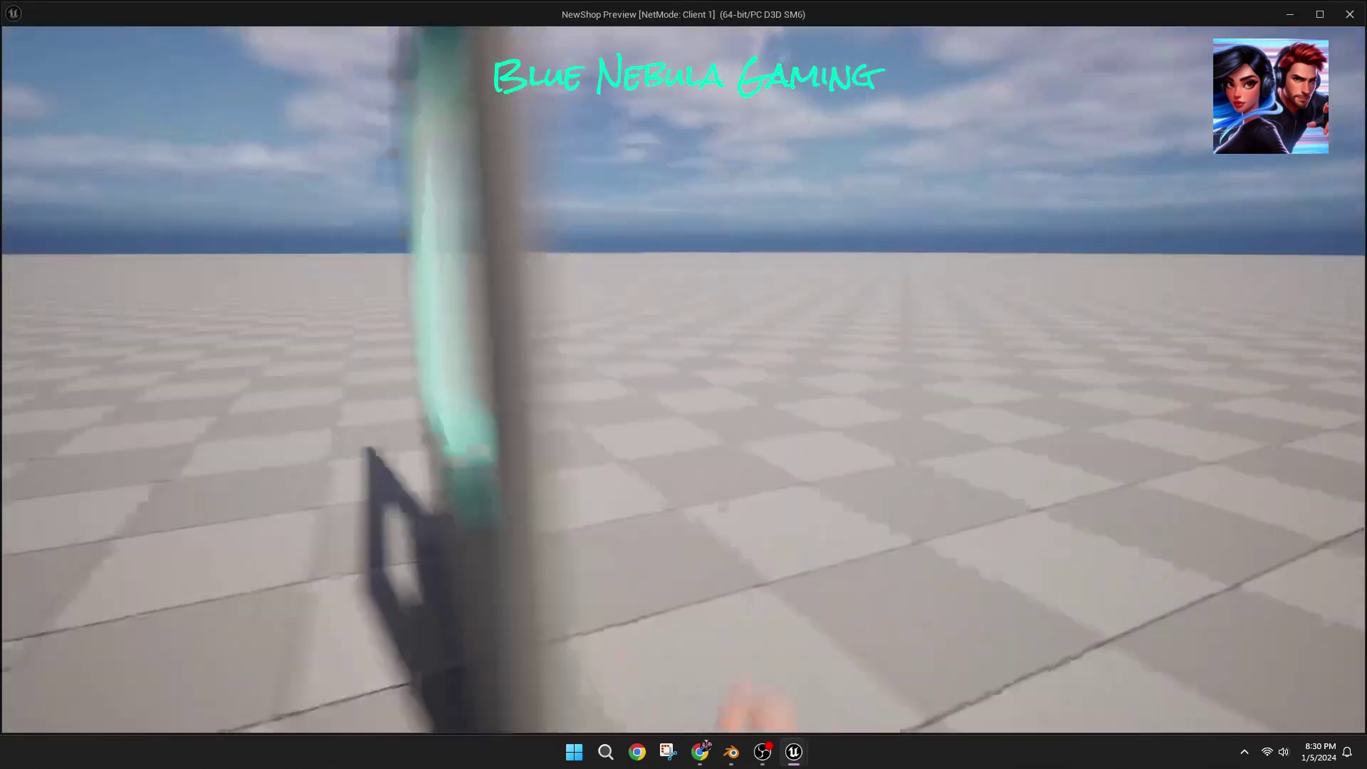
key(s)
key(Escape)
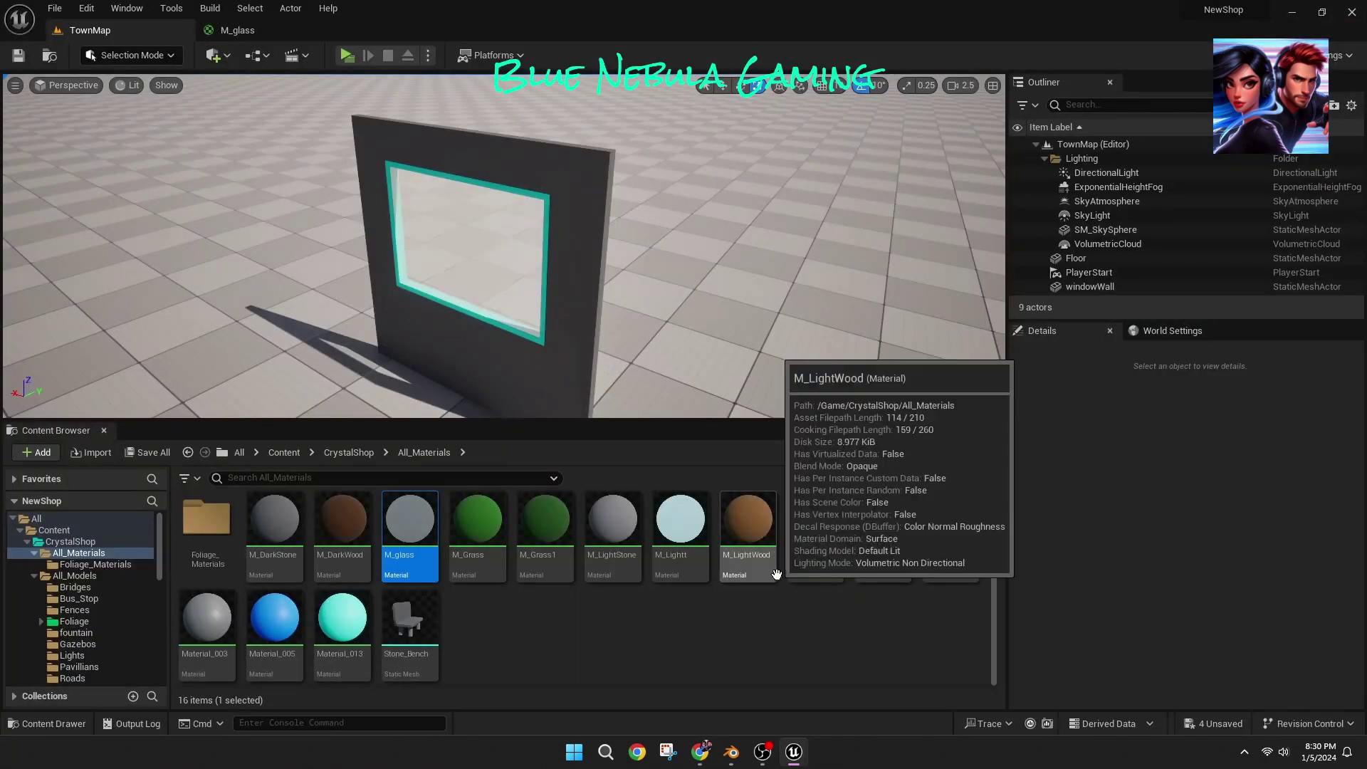
Step: Switch to Blender, select the door with two open panels and put it in Edit Mode
click(766, 755)
click(730, 753)
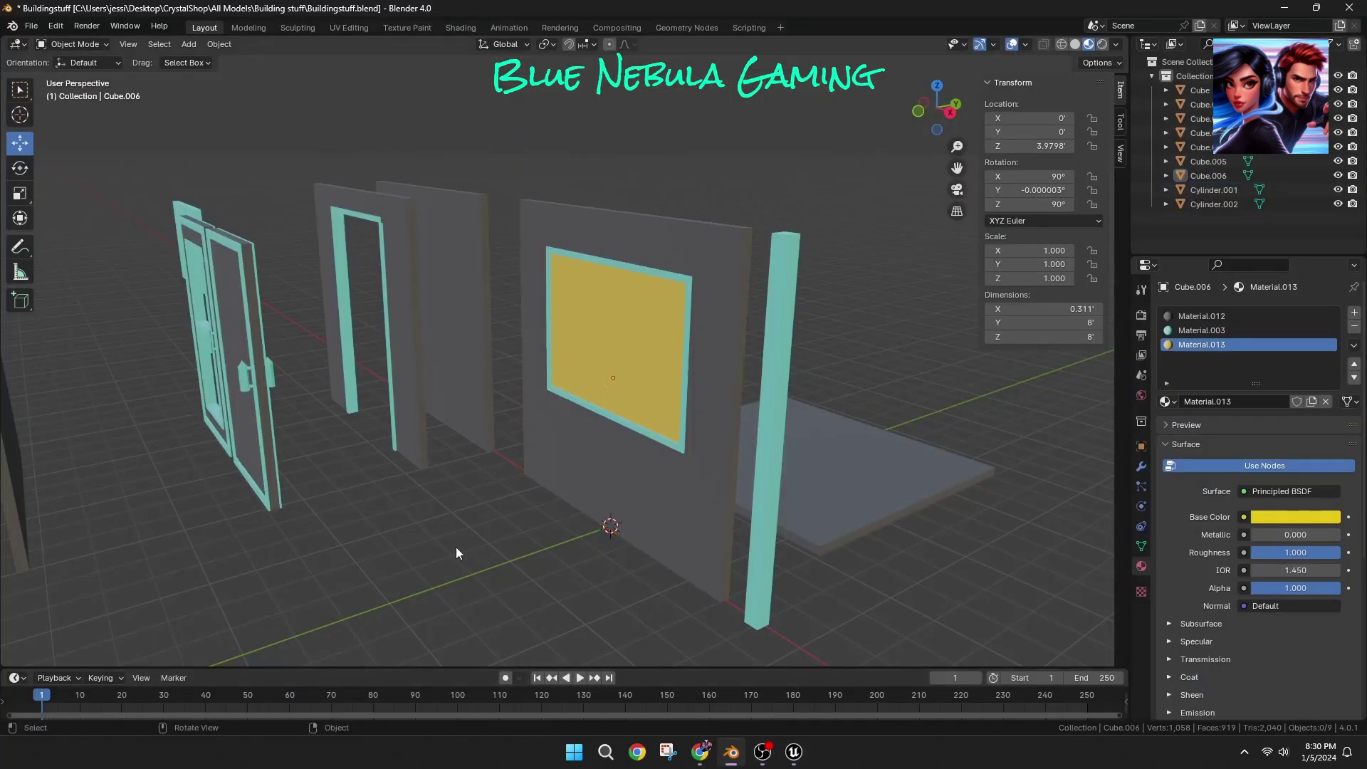
middle_drag(456, 546, 541, 527)
shift+middle_drag(299, 332, 734, 319)
scroll(712, 314, up, 7)
shift+middle_drag(741, 235, 898, 190)
click(107, 45)
click(206, 114)
click(74, 44)
click(74, 72)
scroll(309, 414, up, 1)
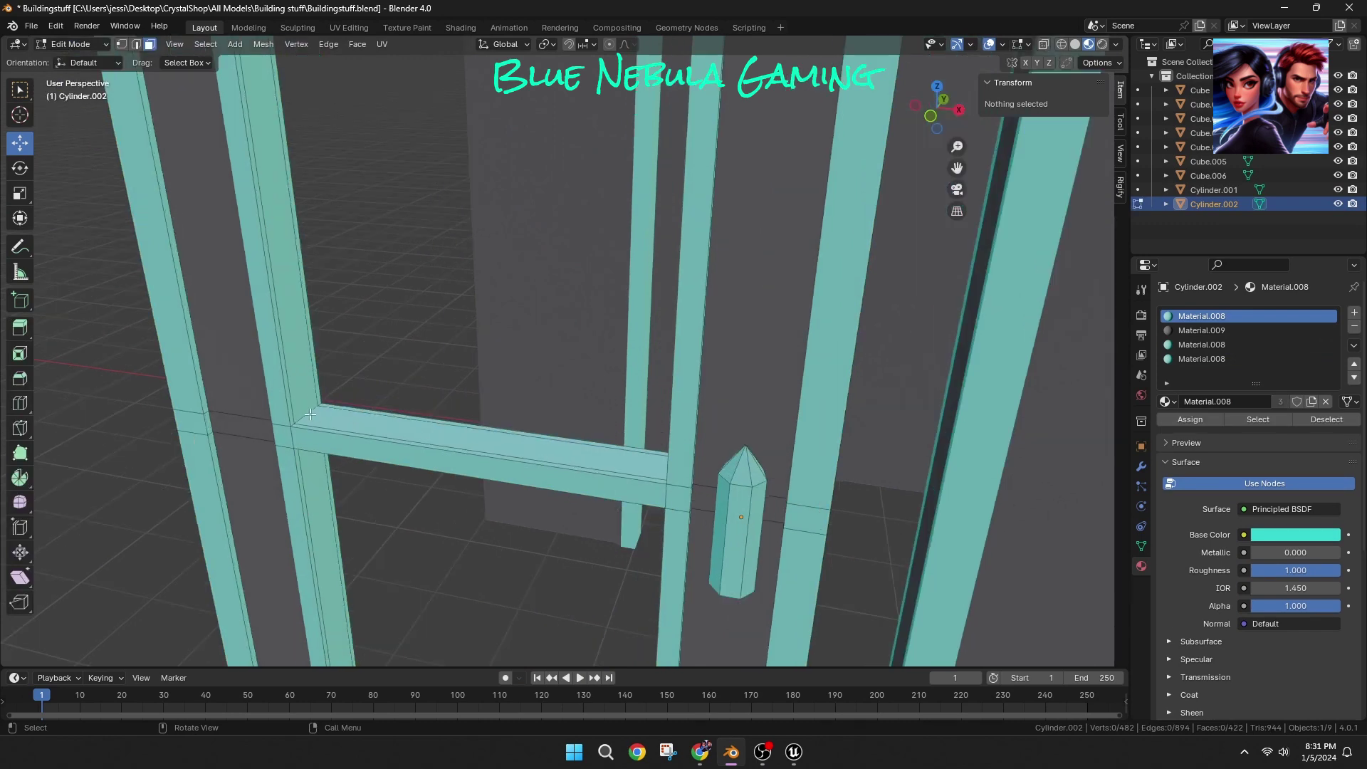
Step: Fill the door's upper opening with a face from its front edge loop
click(277, 231)
key(ctrl+z)
key(2)
alt+click(270, 265)
key(f)
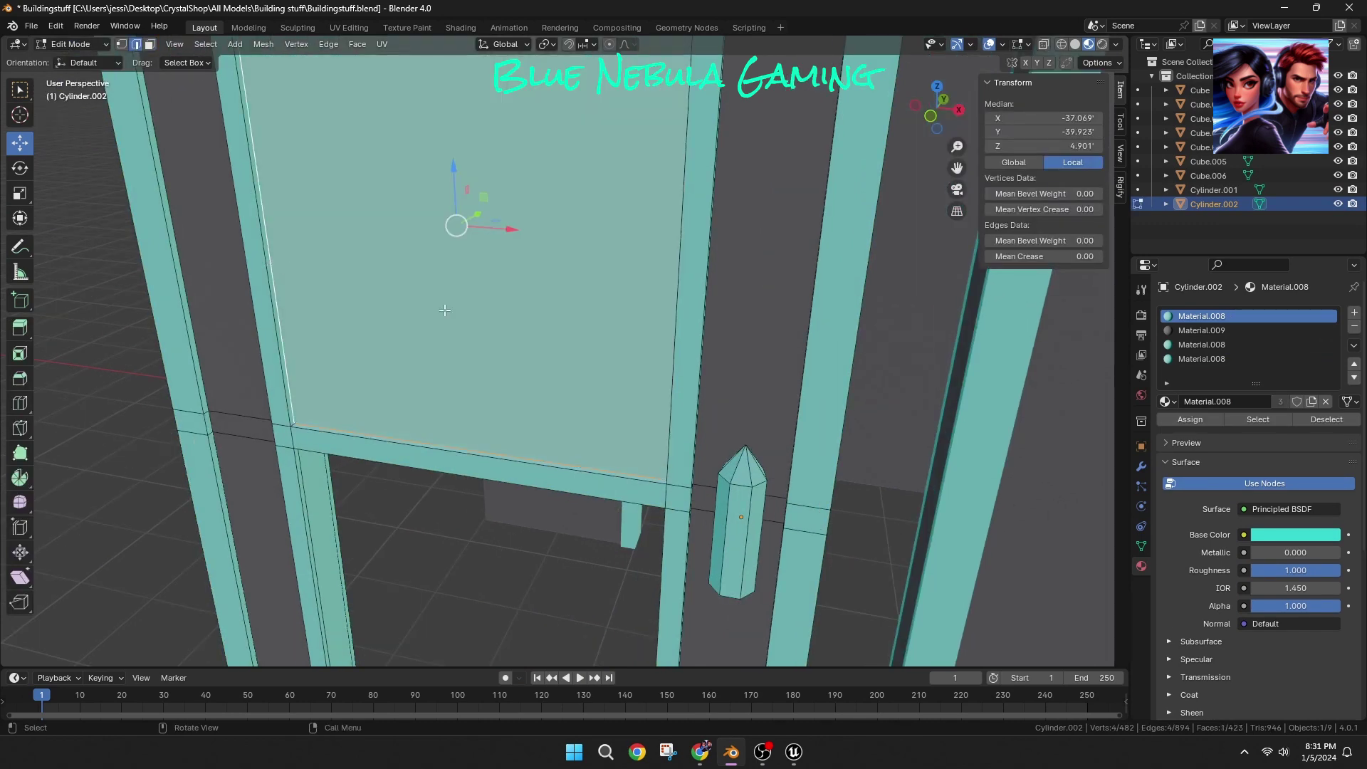
Step: Add a material slot with Material.013 to the door and assign it to the new upper pane face
click(1355, 316)
click(1168, 402)
click(1223, 544)
click(1191, 420)
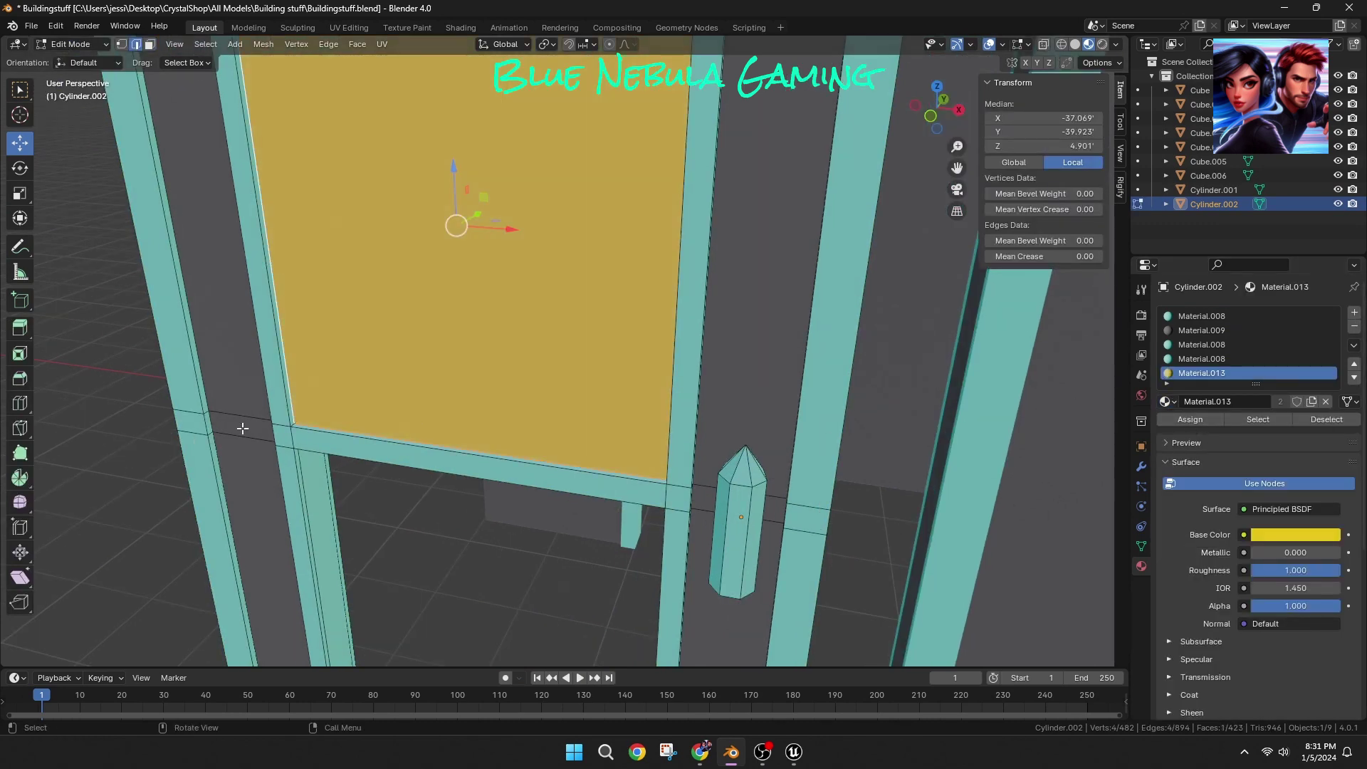
Step: Fill the upper opening on the door's other side with a face and assign Material.013 to it
middle_drag(242, 430, 576, 377)
alt+click(554, 381)
key(f)
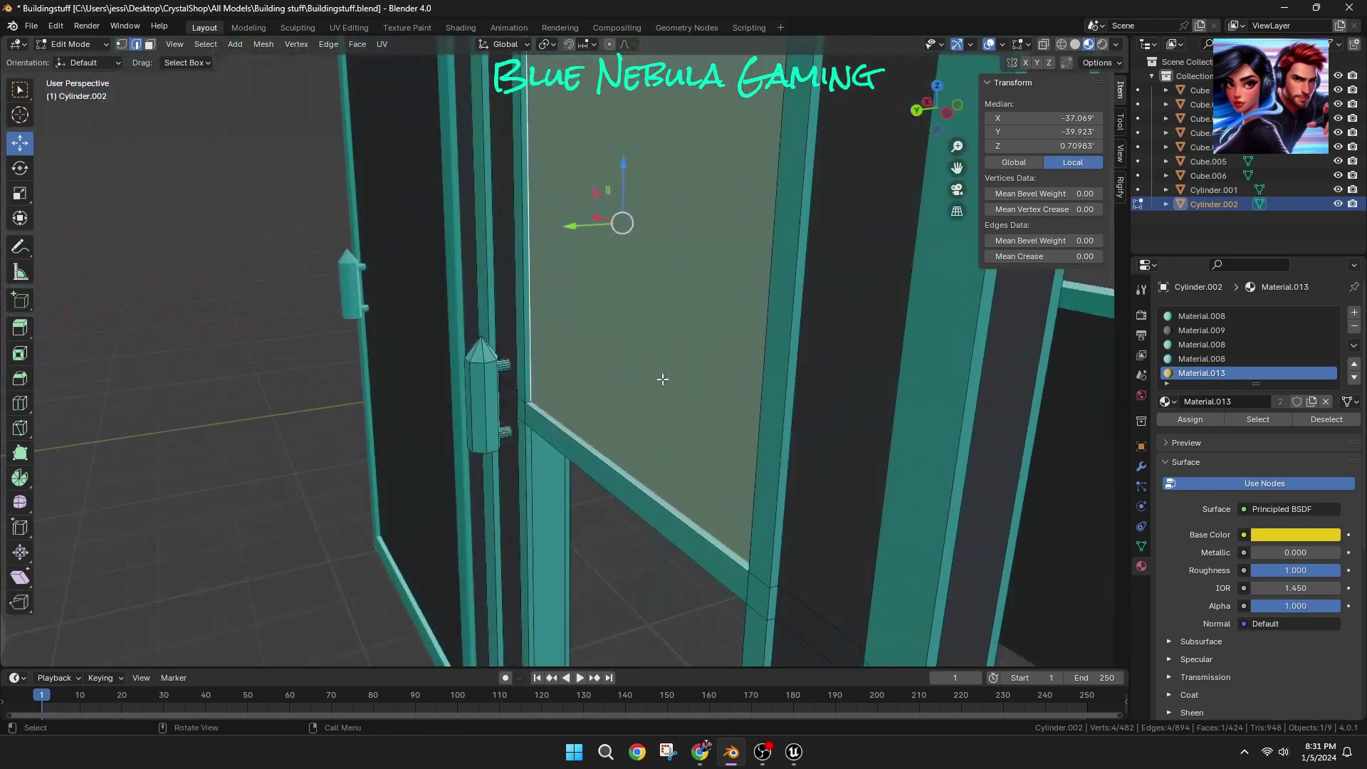
click(1191, 420)
Step: Fill the door's lower opening with pane faces and assign Material.013 to them
scroll(688, 518, down, 2)
alt+click(541, 495)
key(f)
middle_drag(540, 496, 475, 497)
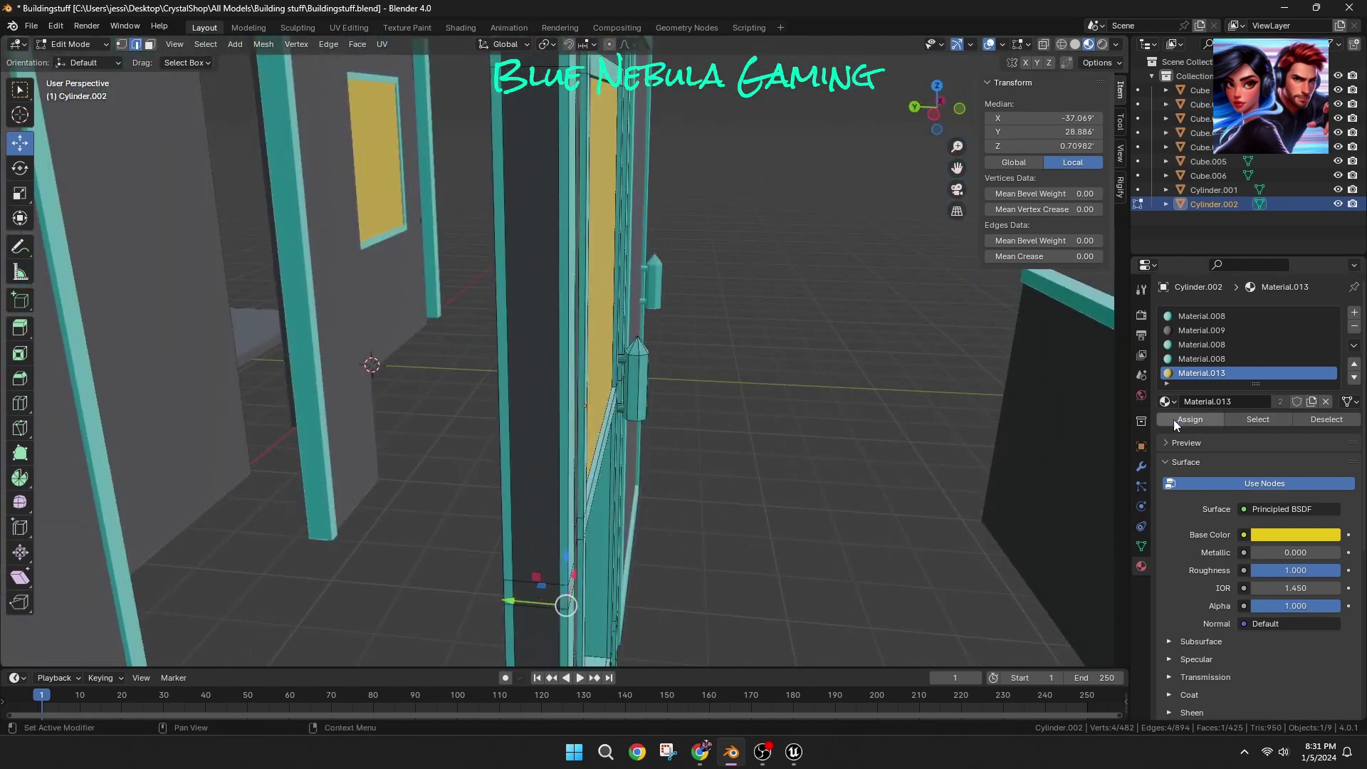
click(1174, 420)
middle_drag(790, 513, 725, 511)
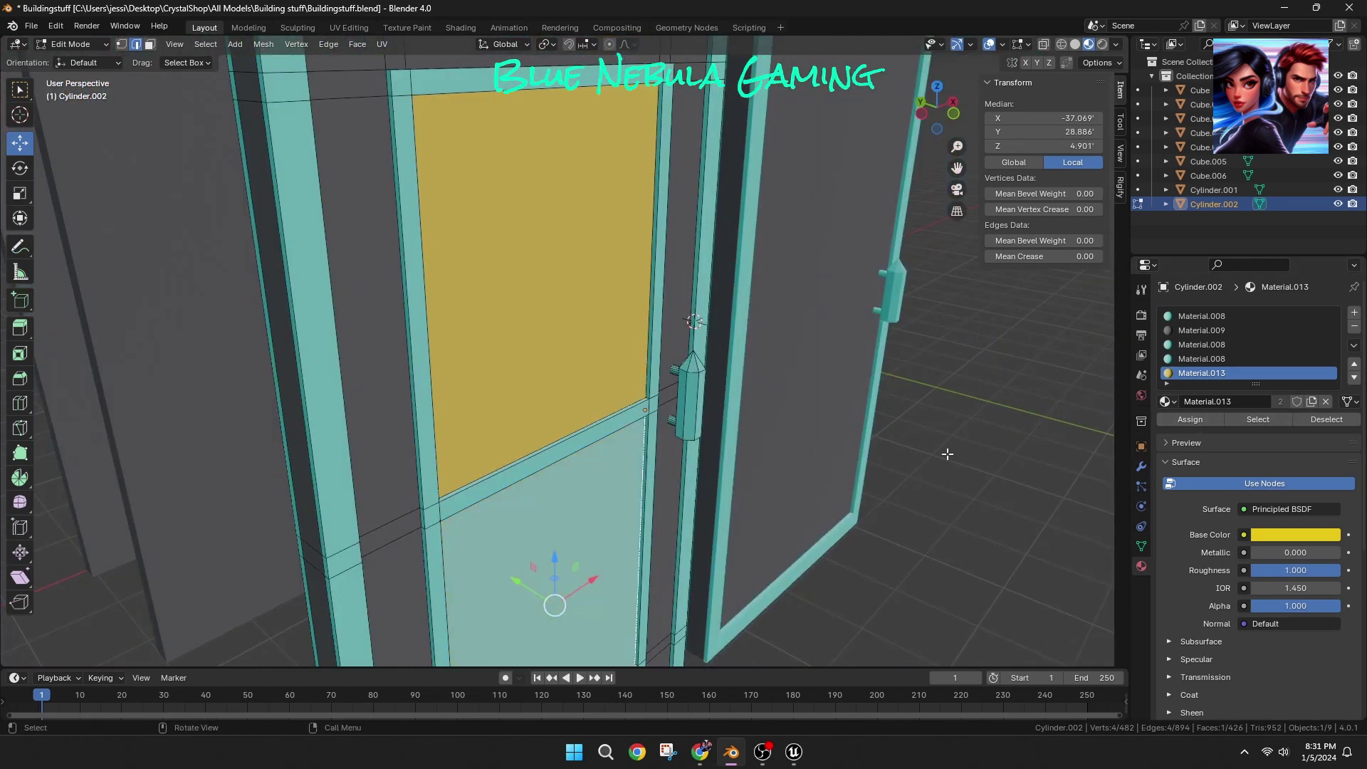
click(912, 557)
Step: Save the Buildingstuff.blend file
middle_drag(911, 557, 839, 556)
scroll(838, 555, down, 2)
click(31, 26)
click(48, 120)
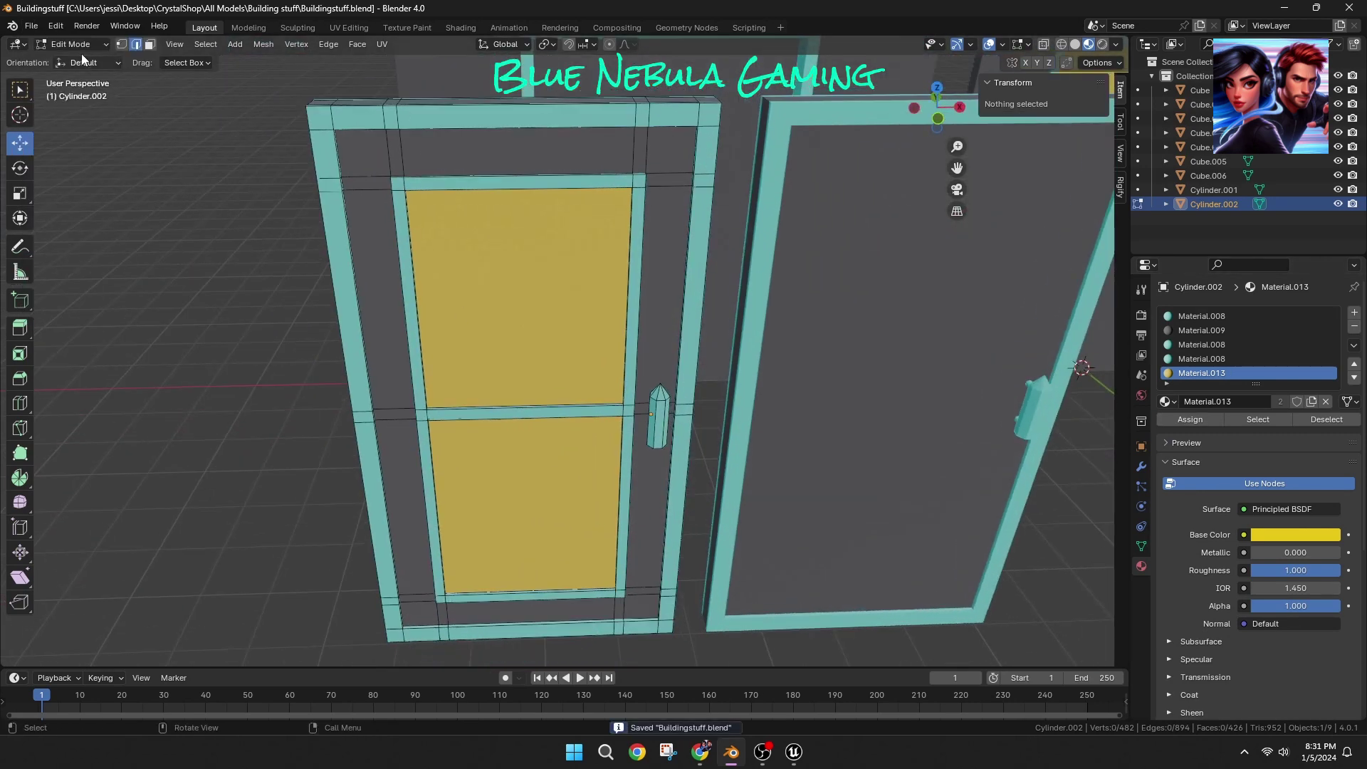
Step: Apply the glass door's scale in Object Mode and select its whole mesh in Edit Mode
key(Tab)
key(ctrl+a)
click(196, 157)
key(Tab)
key(a)
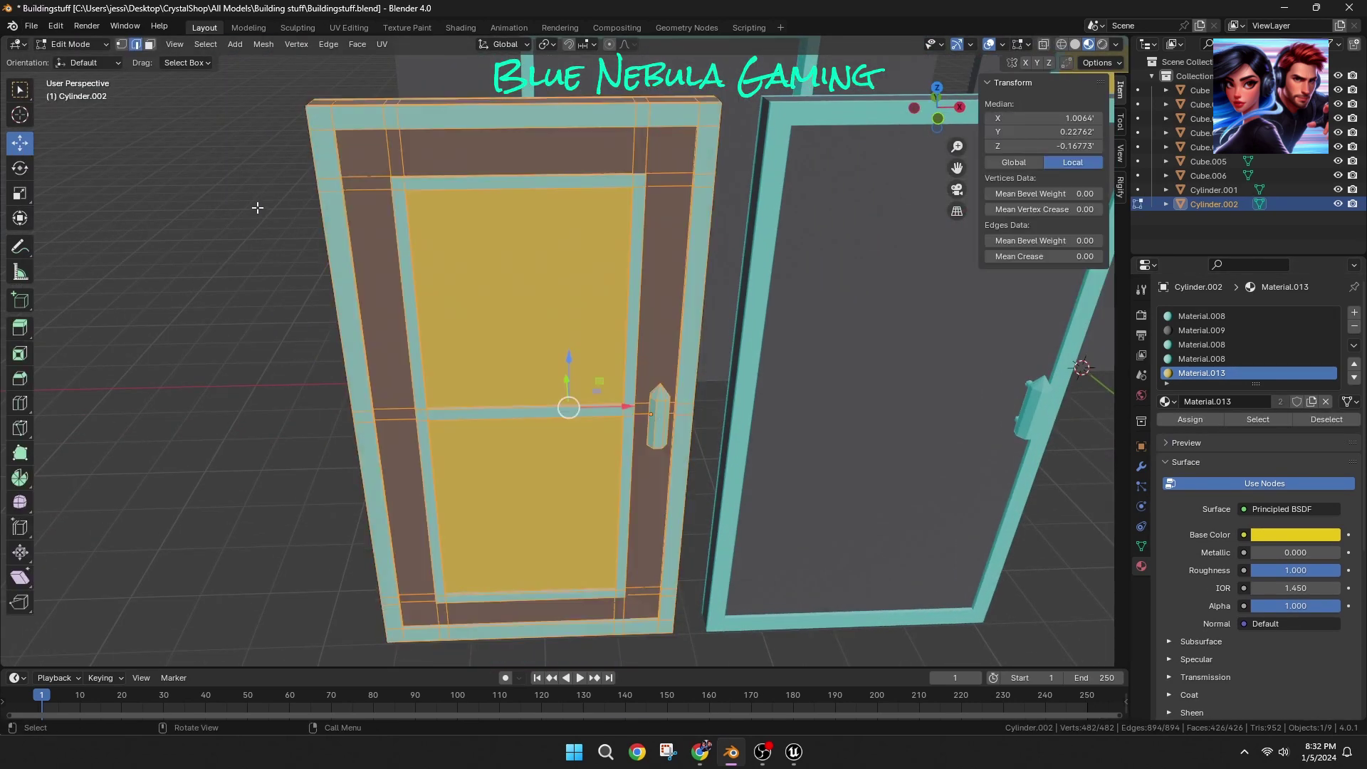
Step: Duplicate the glass door's whole mesh in place and flip the copy's normals
key(shift+d)
right_click(257, 207)
key(alt+n)
click(257, 207)
Step: Return to Object Mode and move the window wall about 10.4' along negative X, away from the origin
scroll(712, 189, down, 6)
drag(956, 168, 455, 264)
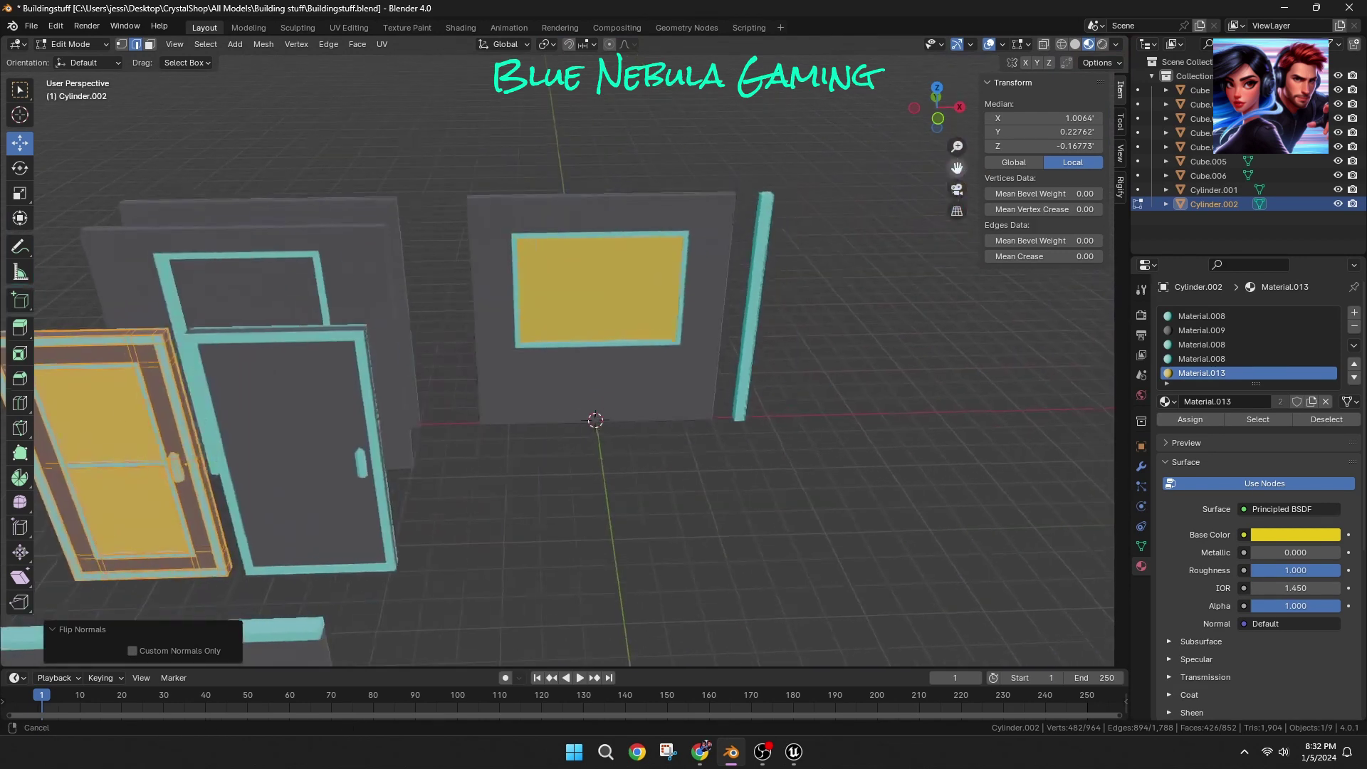
click(578, 376)
scroll(578, 376, up, 1)
click(94, 47)
click(72, 61)
click(541, 320)
drag(658, 306, 285, 314)
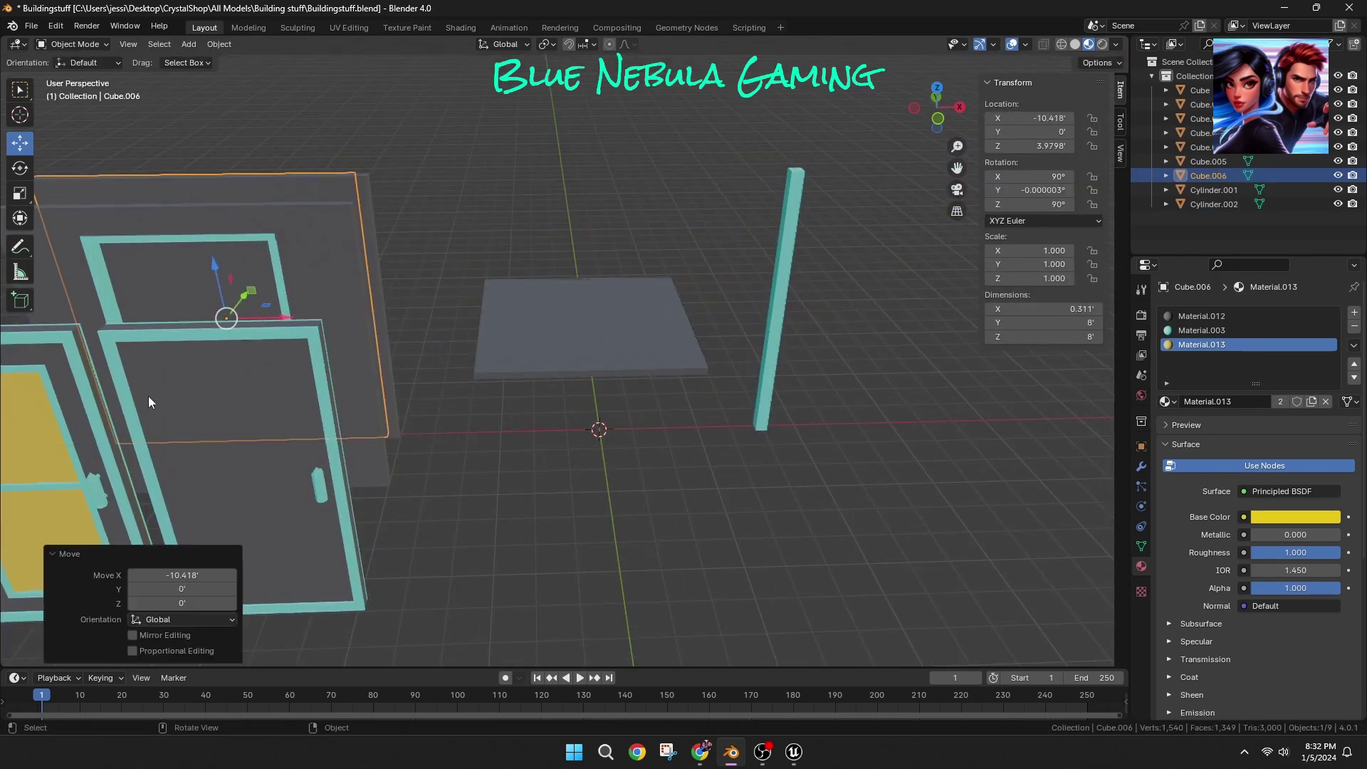
Step: Select the glass door and set its X and Y location to 0
click(93, 417)
key(BackSpace)
text(0)
key(Return)
scroll(783, 438, up, 4)
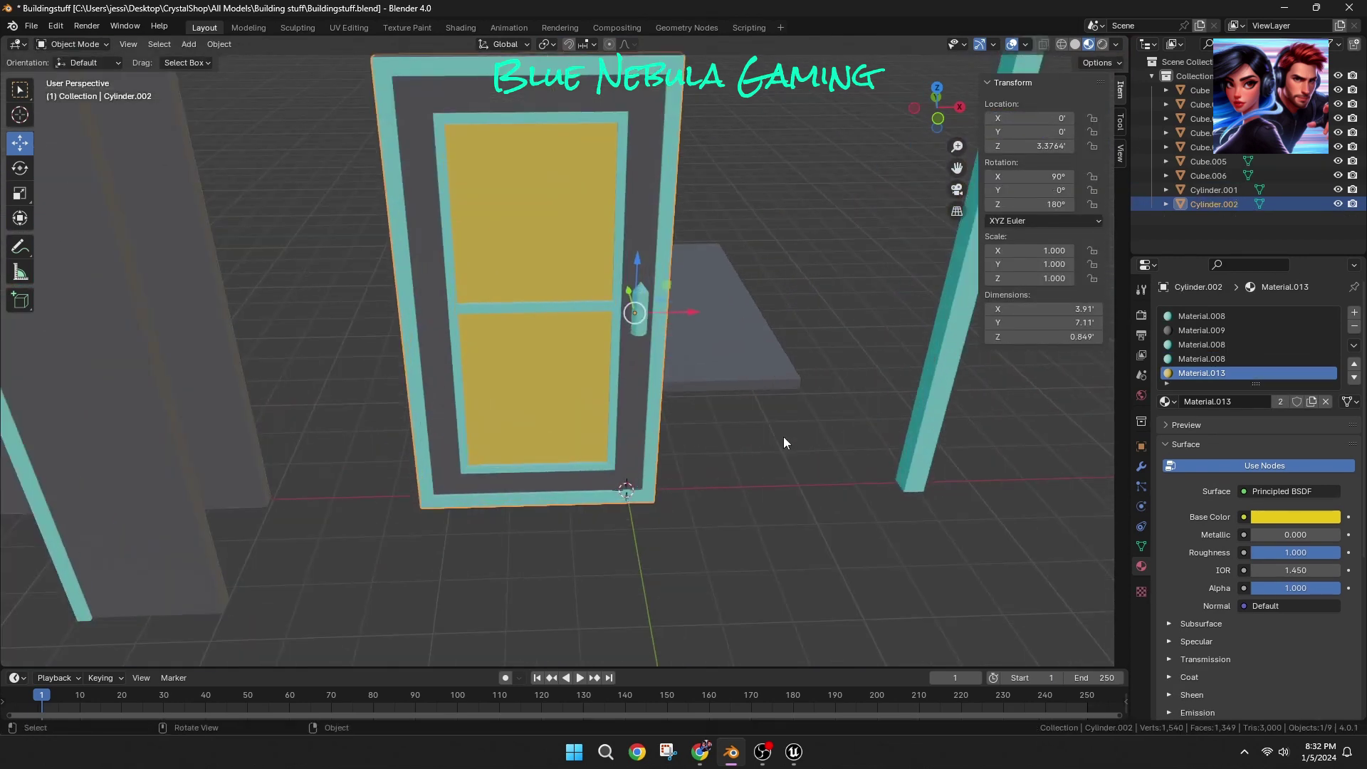
Step: Move the glass door about 3.5' along positive X so its lower corner lines up with the 3D cursor
shift+middle_drag(783, 437, 706, 412)
drag(619, 267, 896, 263)
scroll(703, 384, up, 2)
middle_drag(577, 482, 592, 489)
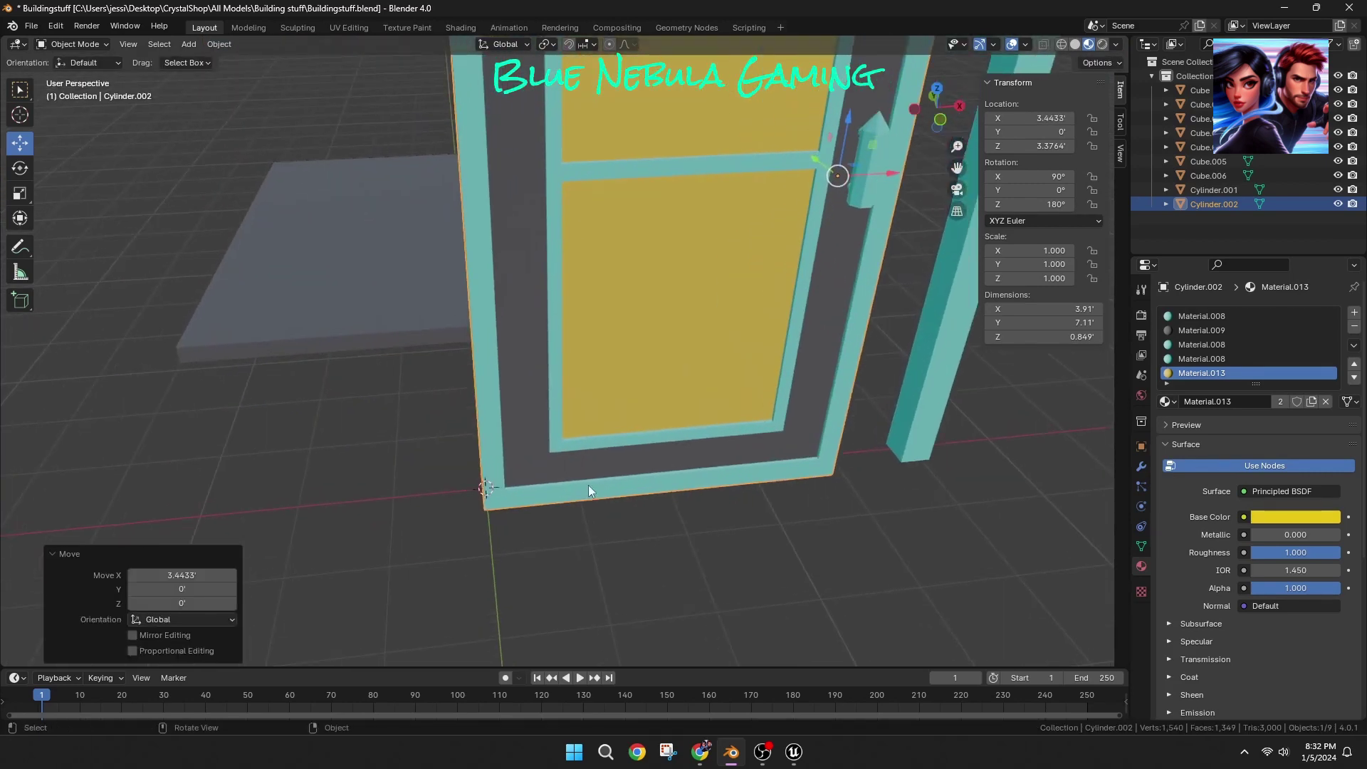
key(g)
key(x)
click(596, 489)
Step: Try setting the glass door's origin to the 3D cursor and check the corner's alignment from the side
middle_drag(443, 447, 481, 446)
scroll(480, 446, down, 1)
right_click(433, 461)
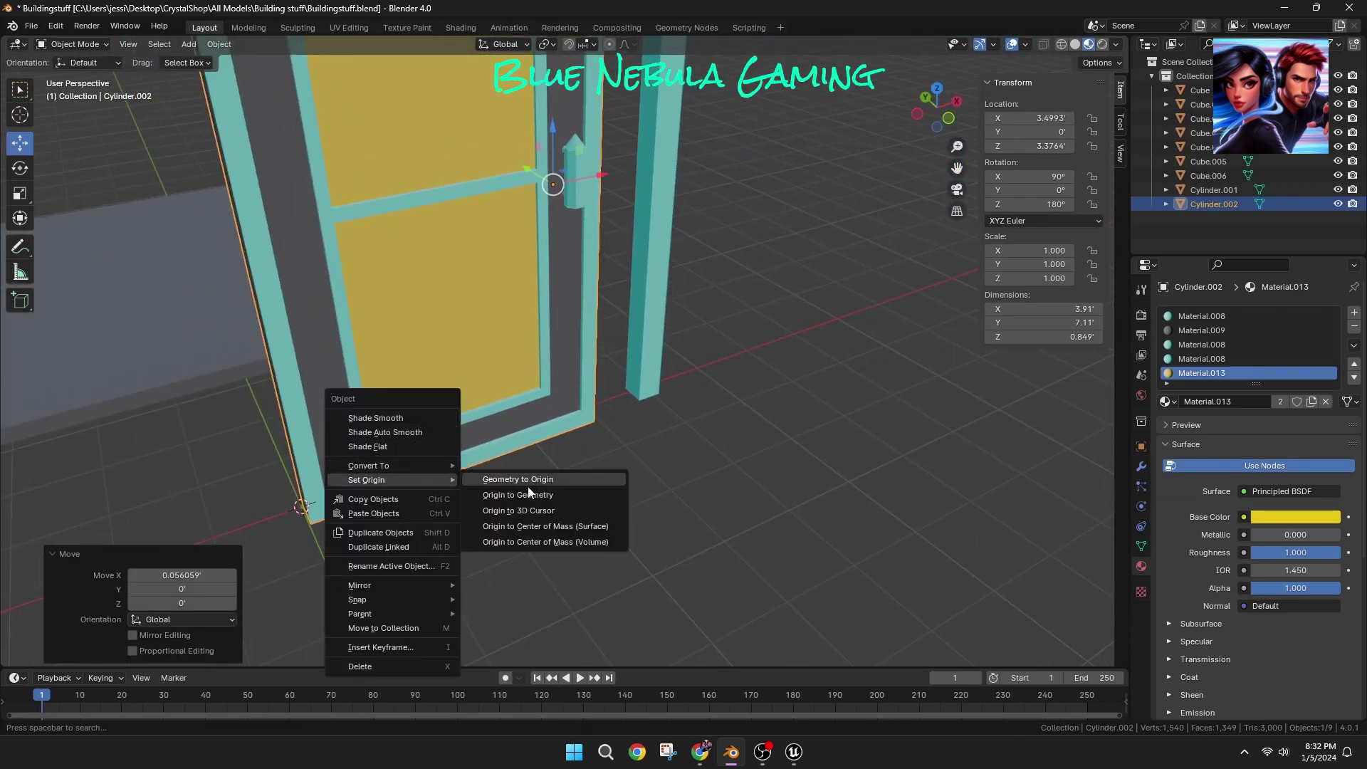
click(518, 510)
middle_drag(627, 435, 959, 198)
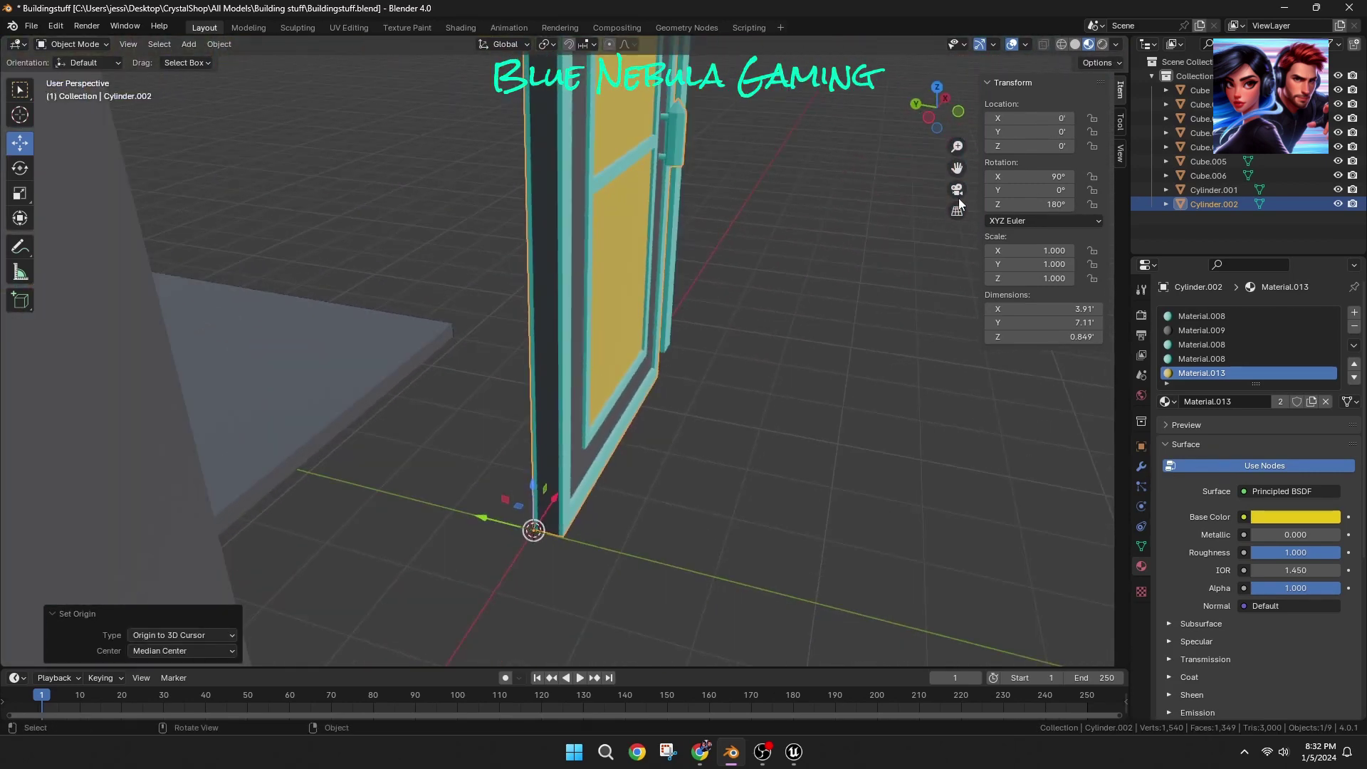
Step: Move the glass door about 0.135' along Y and set its origin to the 3D cursor
drag(588, 152, 575, 150)
right_click(544, 420)
mouse_move(544, 420)
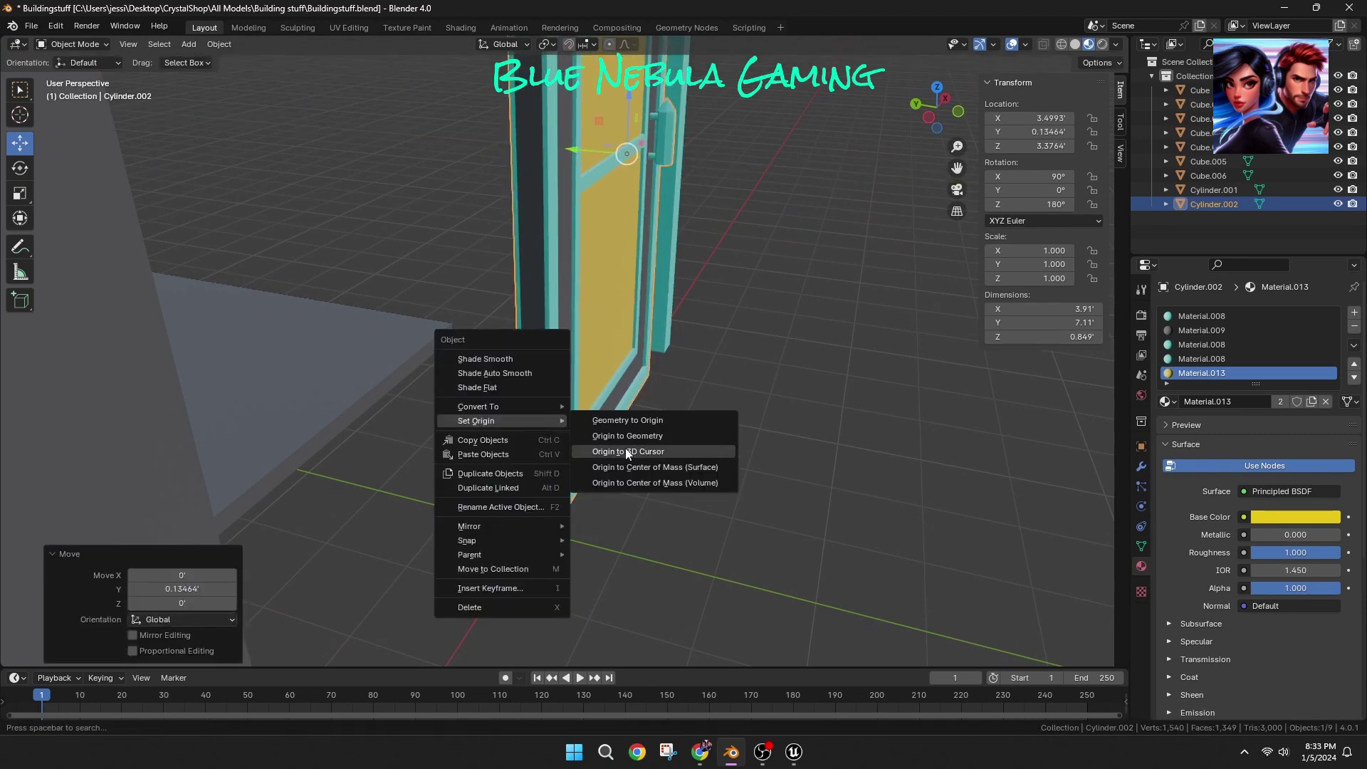
click(625, 450)
Step: Export the selected glass door as windowDoor.fbx into the Building stuff folder
scroll(632, 466, down, 3)
middle_drag(784, 453, 588, 470)
scroll(588, 469, down, 3)
click(31, 25)
mouse_move(122, 243)
click(213, 373)
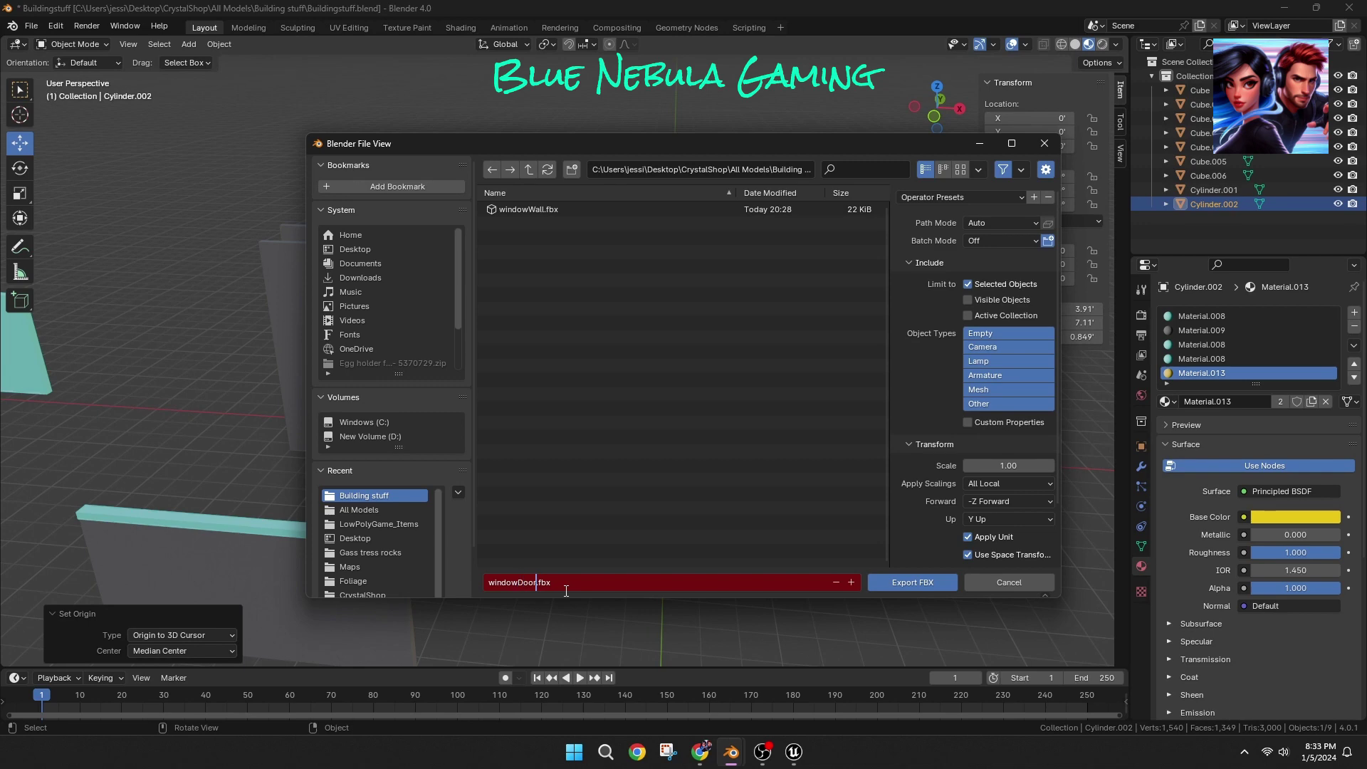
click(878, 581)
Step: Switch to Unreal Engine and open the Meshes folder inside CrystalShop's BuildingSystem folder
click(795, 753)
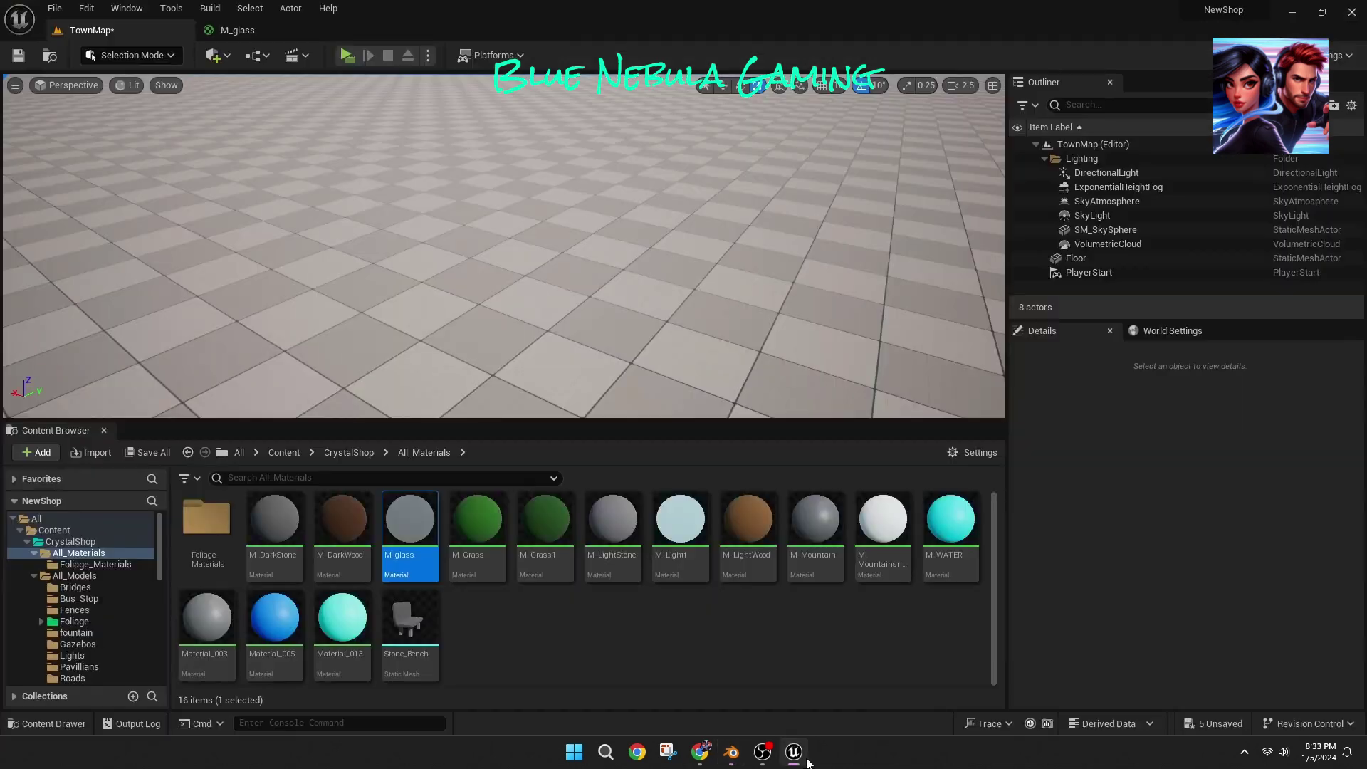
click(337, 451)
double_click(269, 527)
click(348, 452)
double_click(344, 528)
right_click(378, 534)
double_click(269, 531)
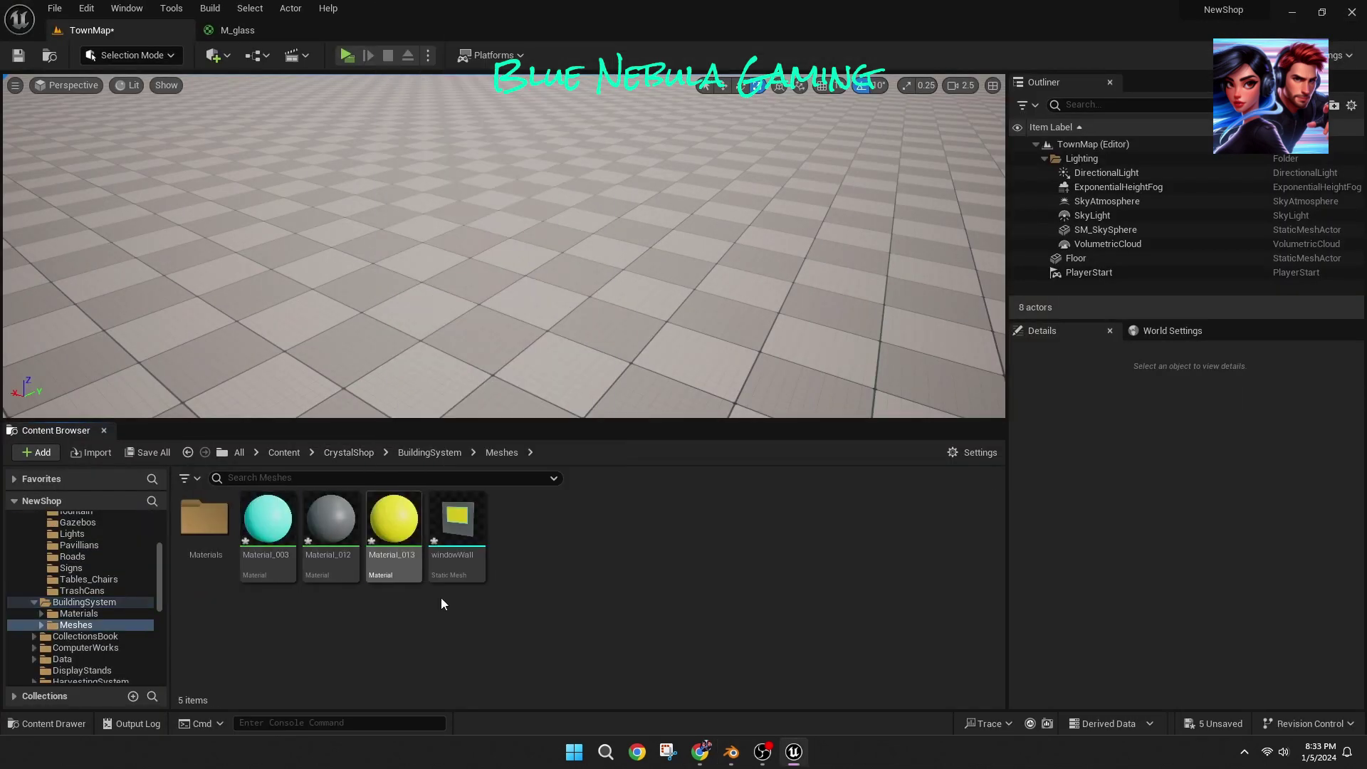
Step: Start an asset import into the BuildingSystem Meshes folder
right_click(513, 553)
click(608, 44)
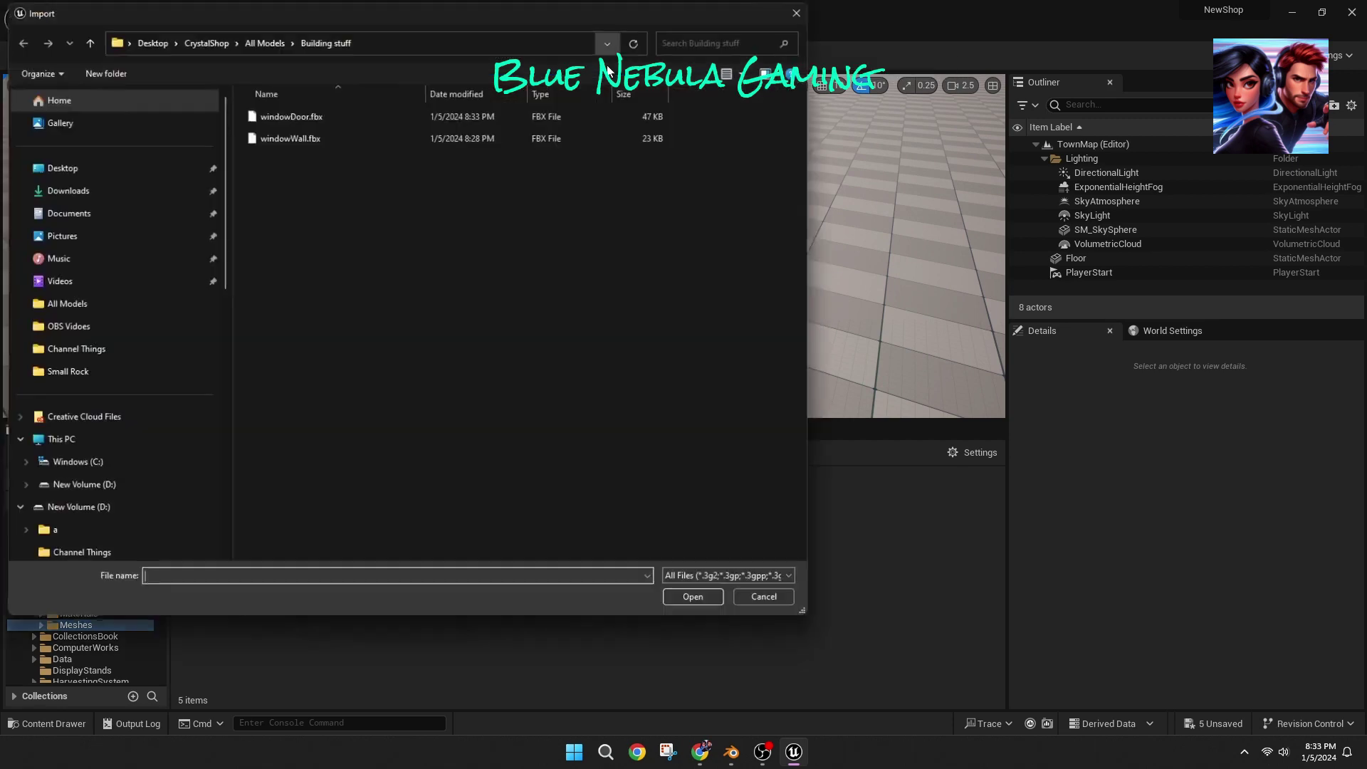
Step: Import windowDoor.fbx with Material Import Method set to Do Not Create Material, and place the door mesh in the level
click(290, 116)
click(696, 600)
click(707, 482)
click(712, 539)
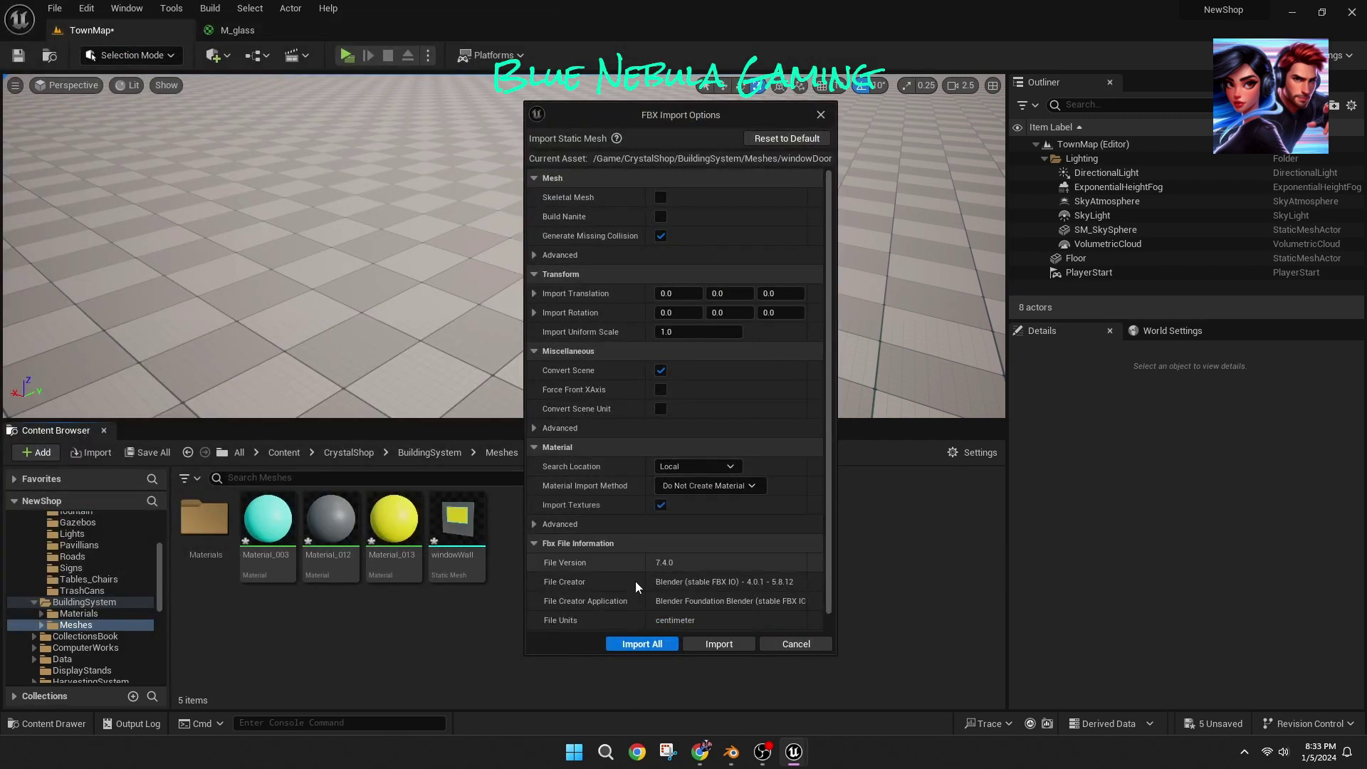
click(643, 637)
drag(454, 554, 478, 321)
right_drag(479, 322, 385, 284)
Step: Rename the grey material Material_012 as M_Building_Grey and the turquoise Material_003 as M_Building_blue
right_click(331, 524)
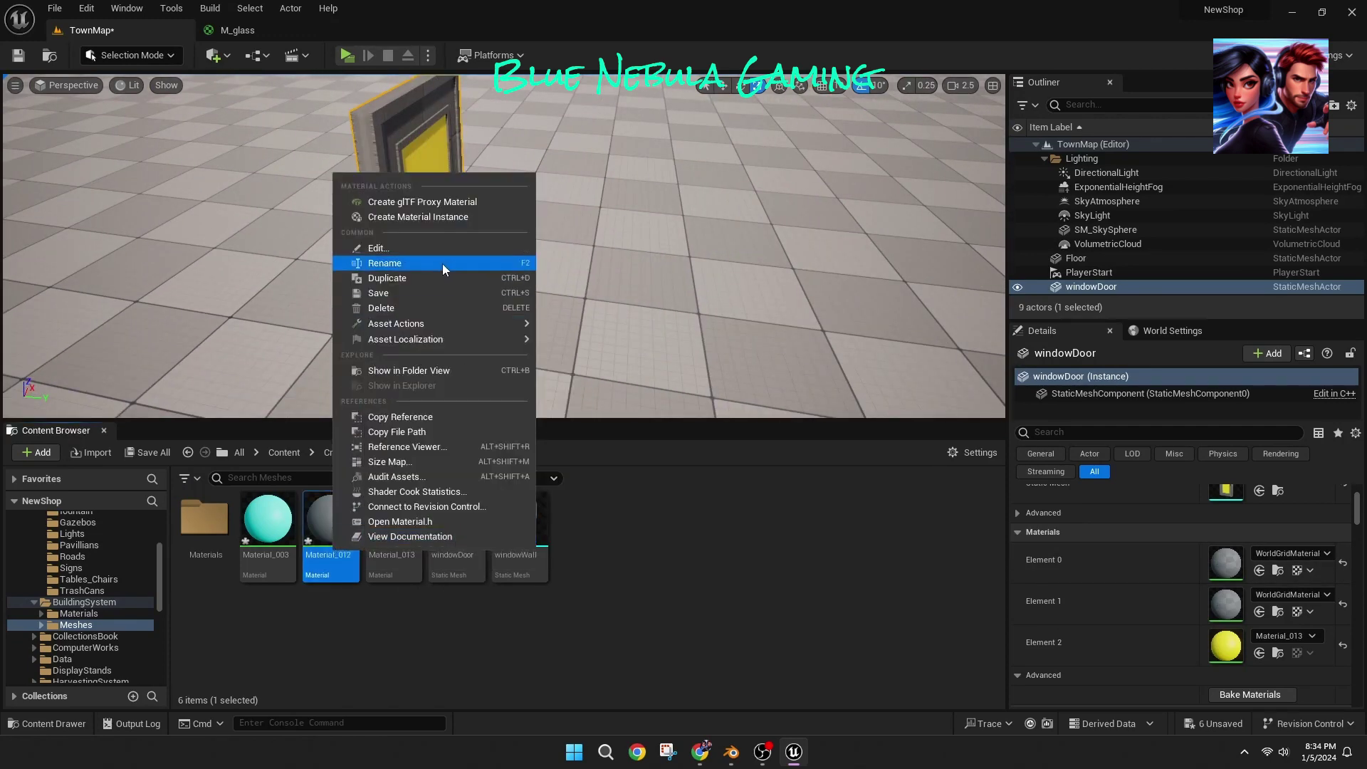
click(349, 263)
text(M_Building_Grey)
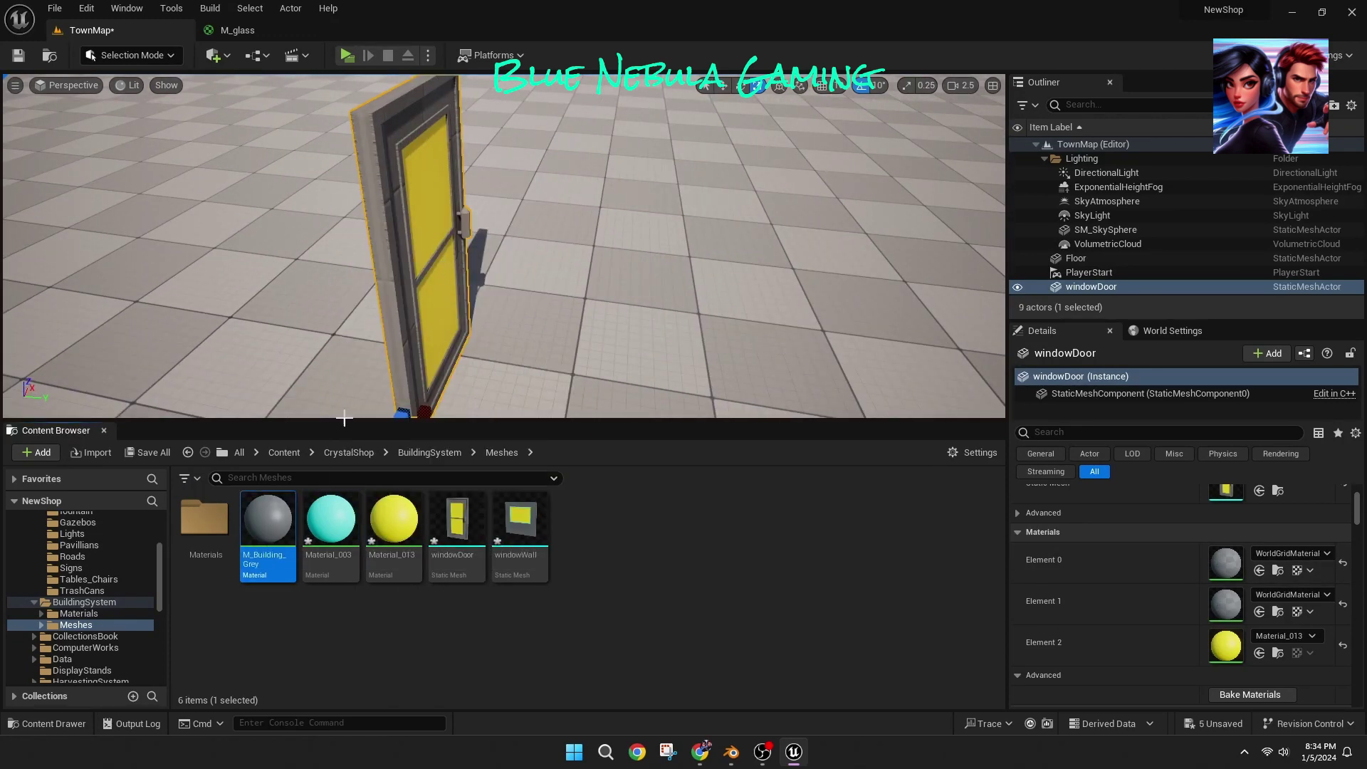
right_click(331, 524)
click(454, 259)
text(M_Buildi)
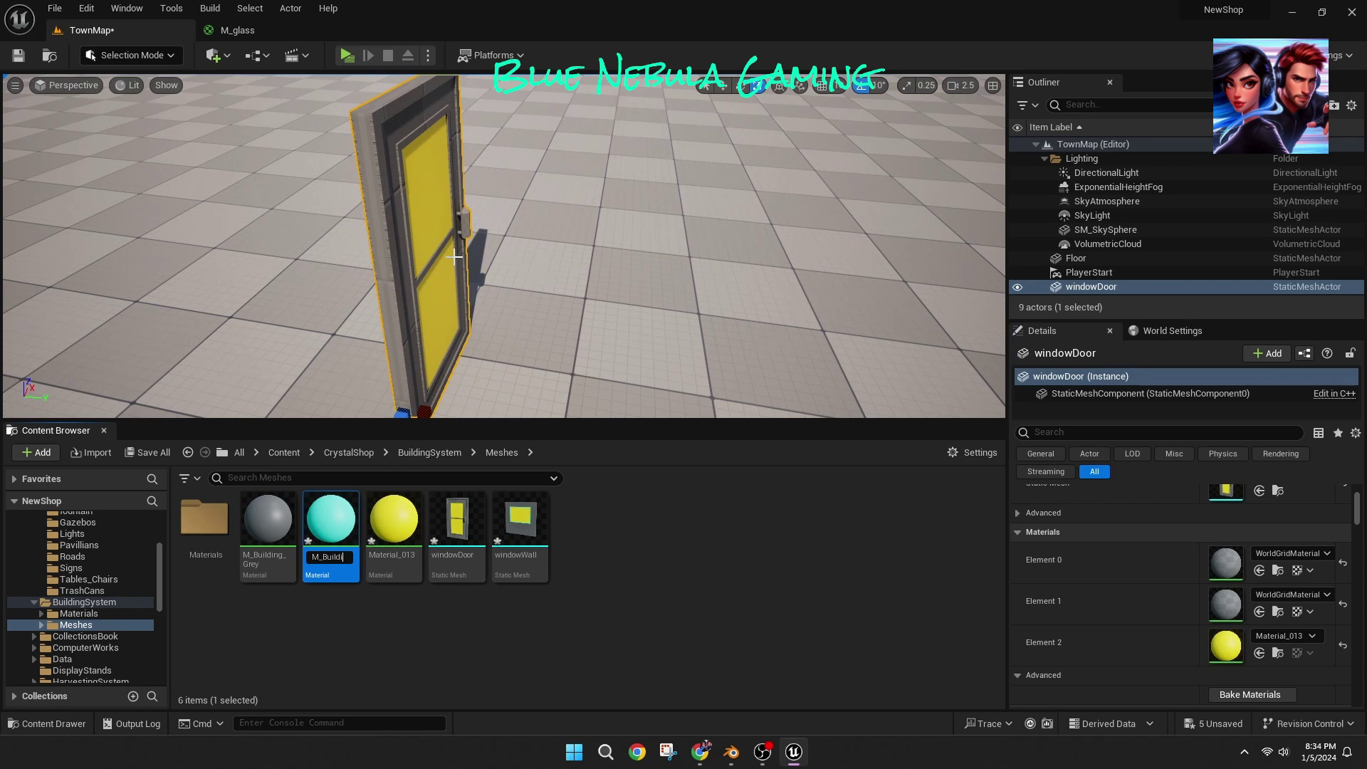
key(Return)
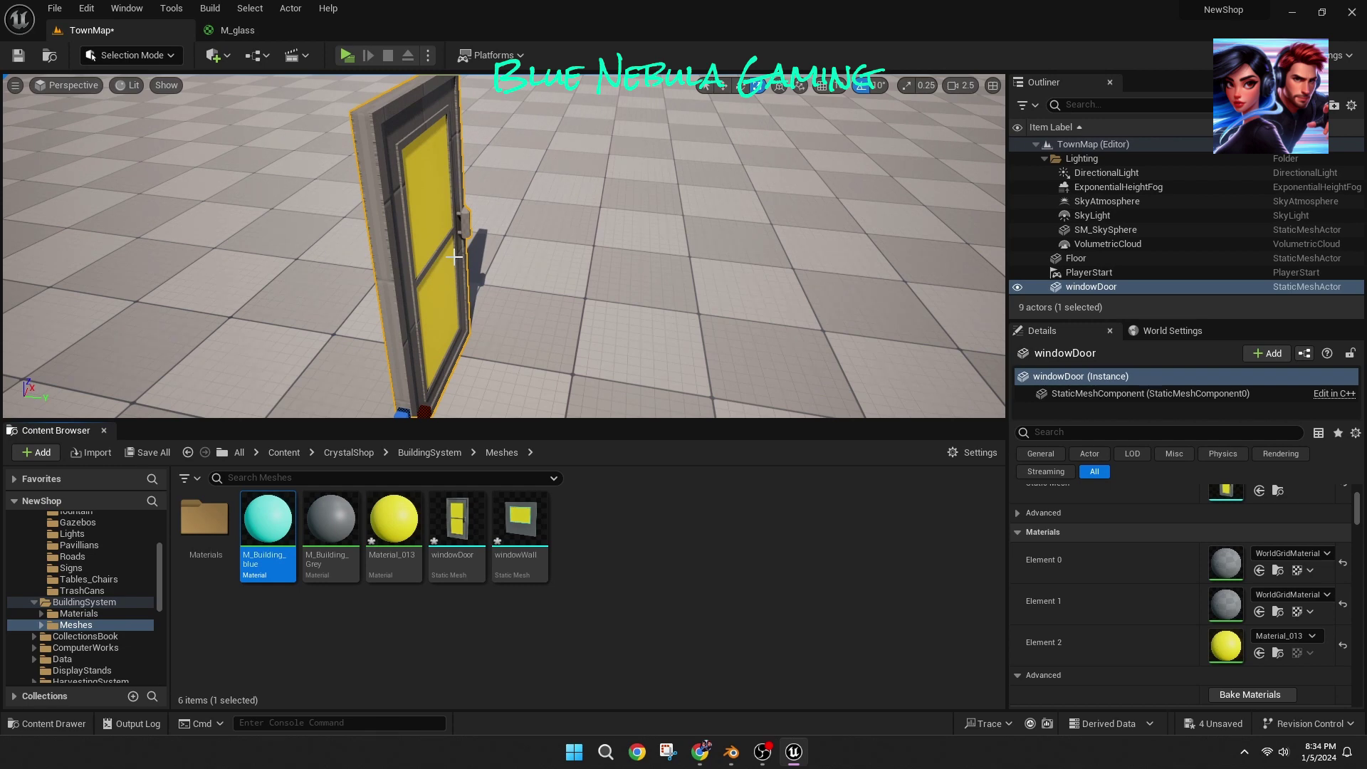
Step: Open the windowDoor mesh and assign M_Building_blue to its Element 0 material slot
right_drag(548, 256, 499, 263)
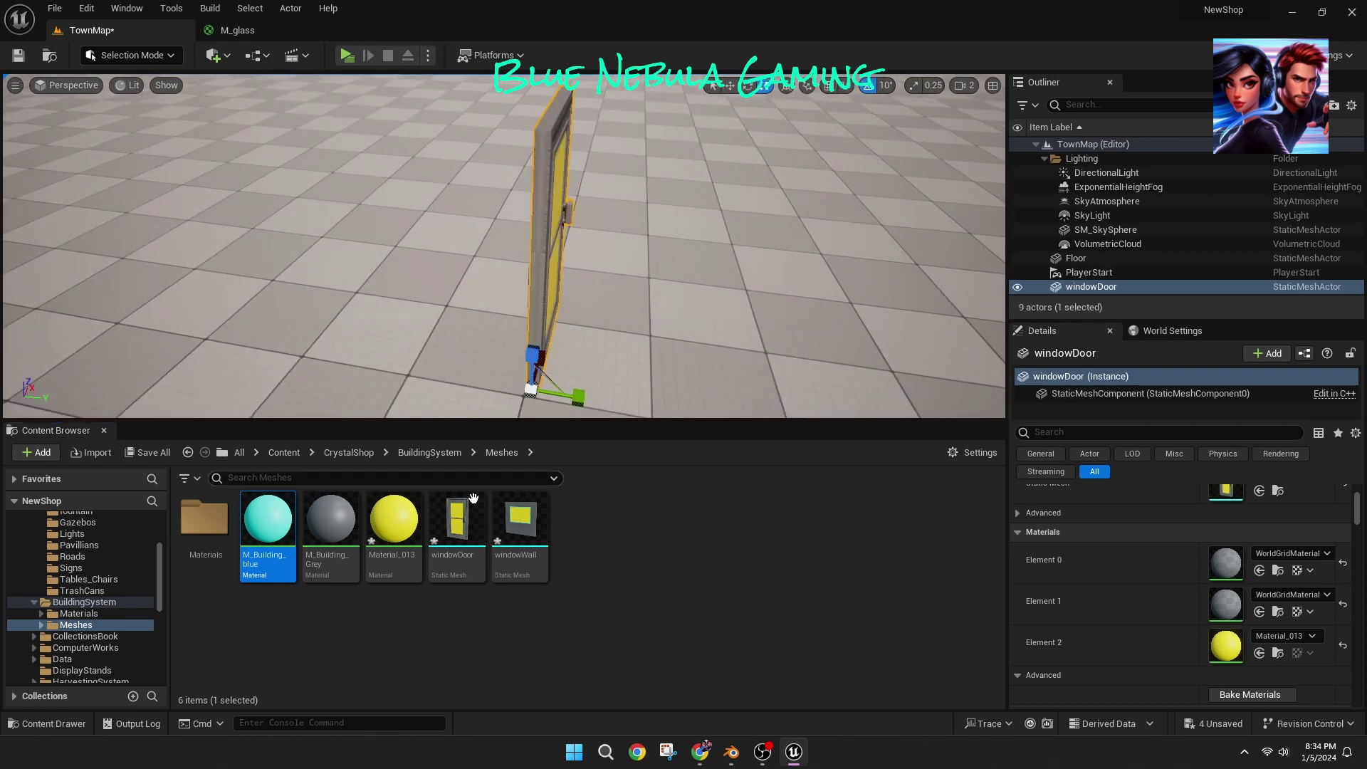
double_click(470, 504)
click(1174, 166)
text(M_bui)
click(1219, 343)
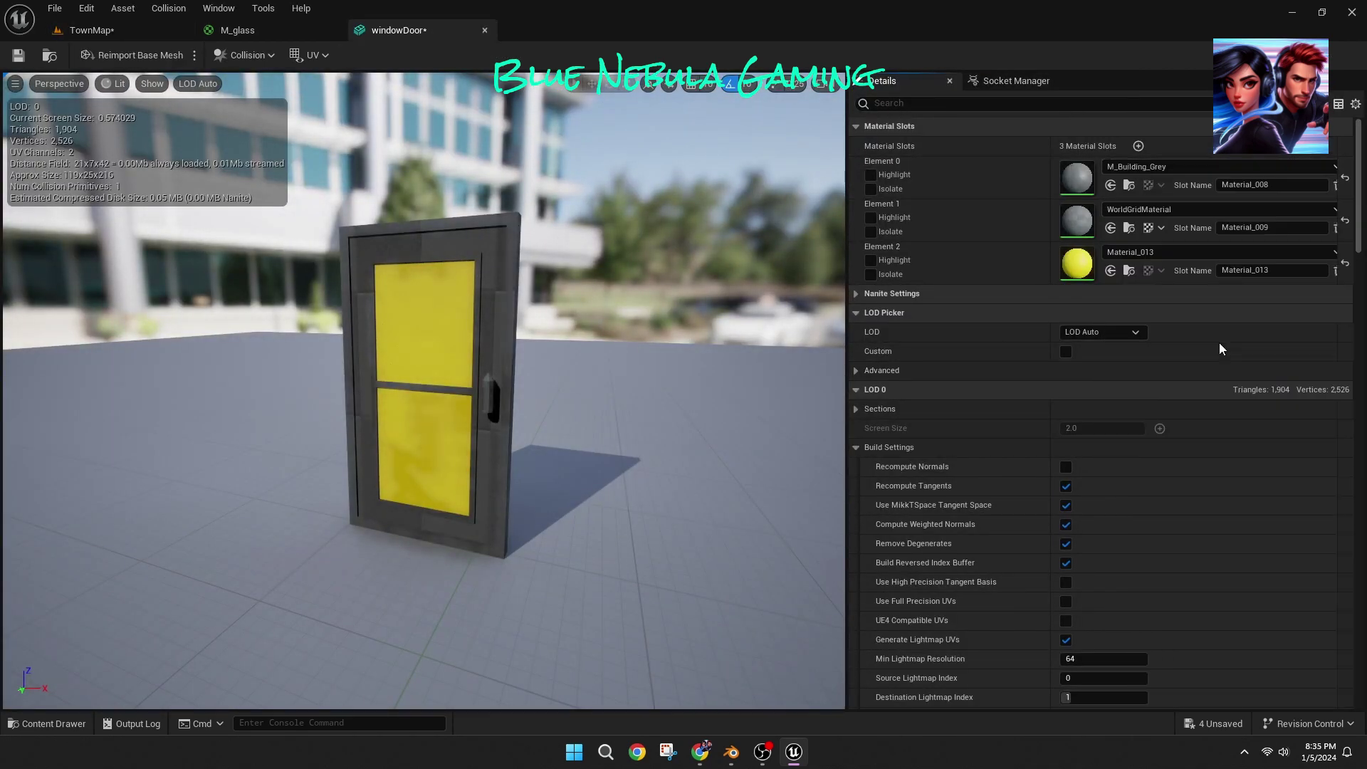
click(1175, 166)
click(1215, 362)
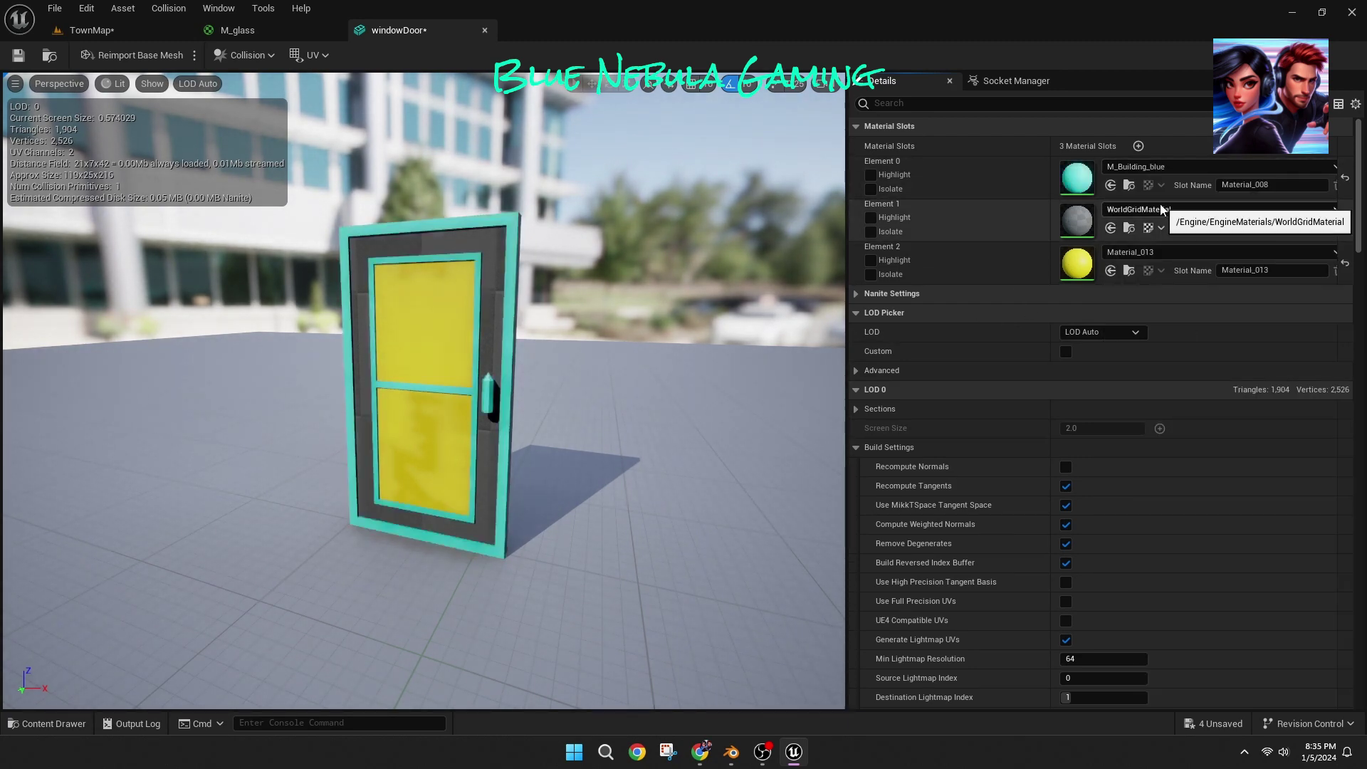
Step: Assign M_Building_Grey to the Element 1 material slot of the windowDoor mesh
click(1210, 209)
text(M_)
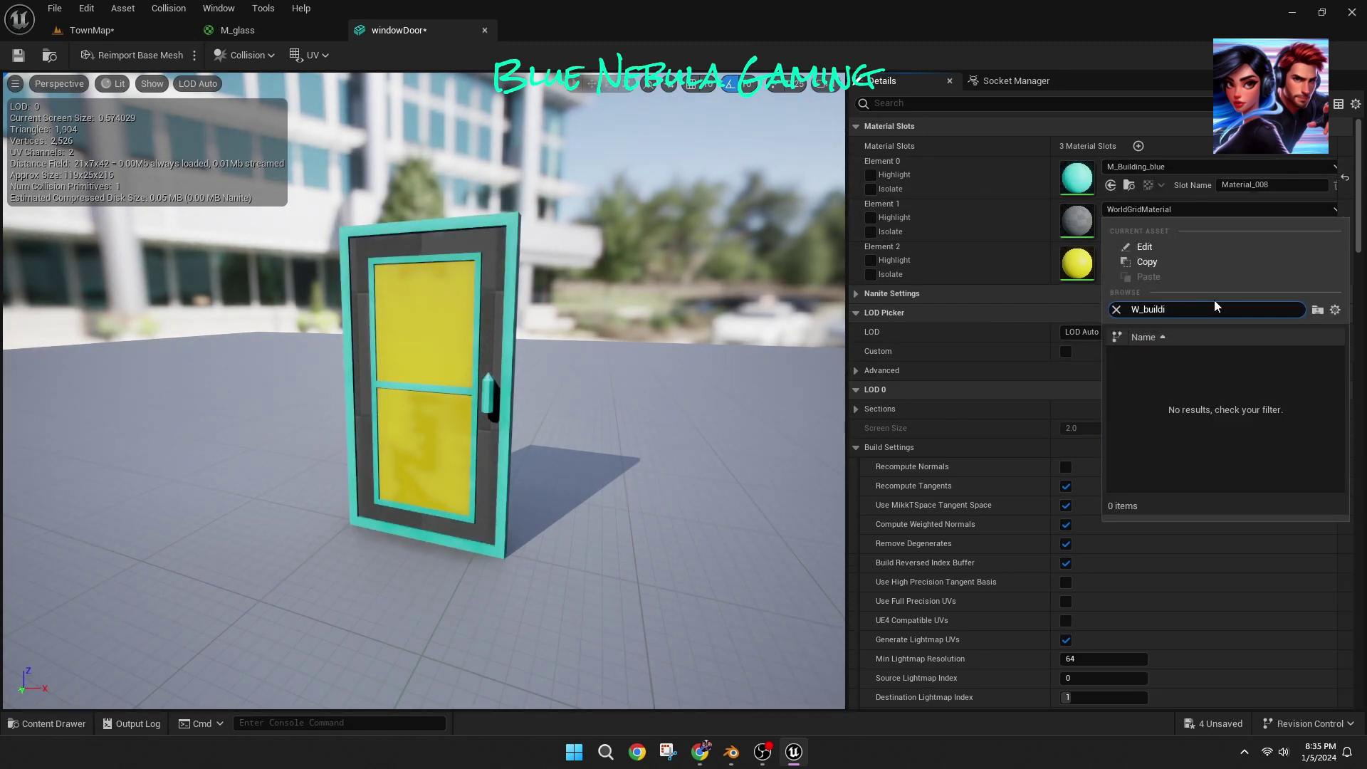
text(build)
click(1215, 382)
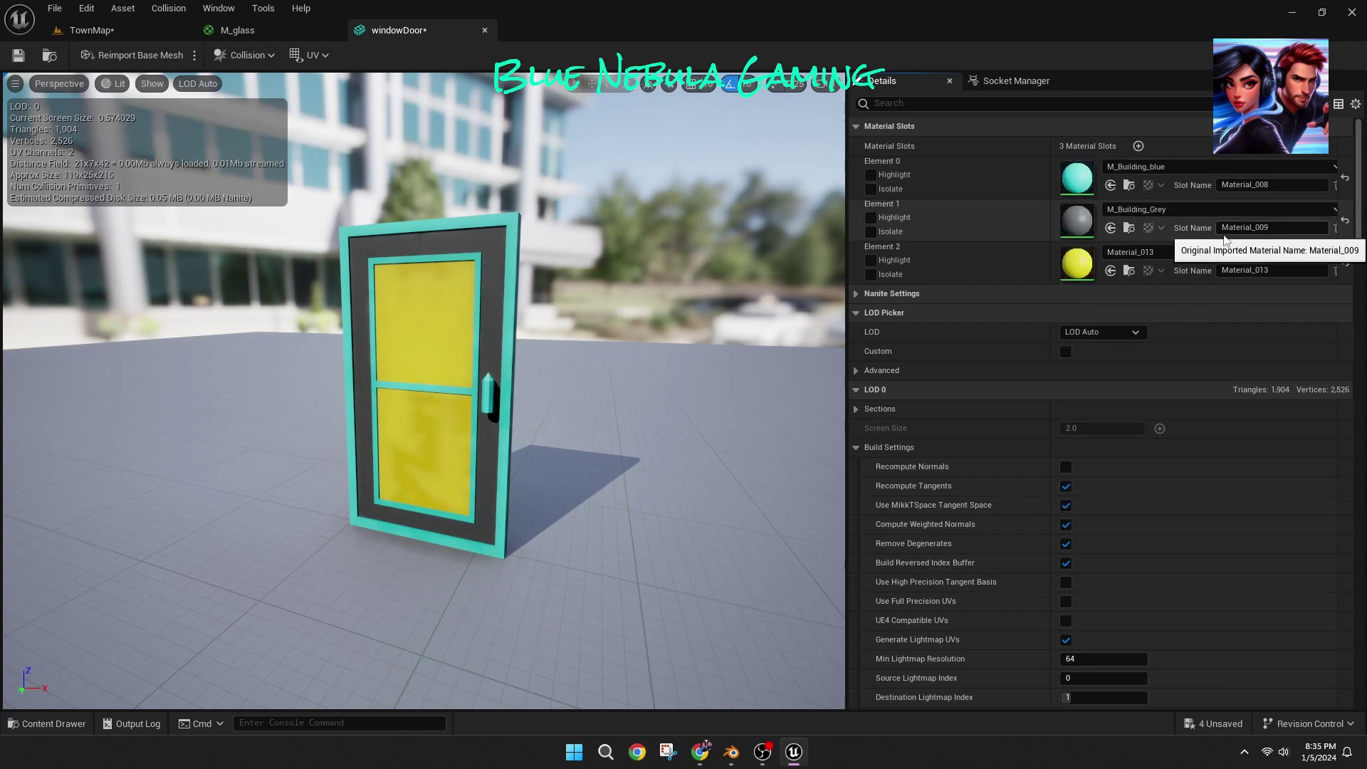
Step: Assign M_Glass to the Element 2 material slot of the windowDoor mesh and save the mesh
click(1215, 253)
text(M_glas)
click(1191, 408)
scroll(762, 458, up, 5)
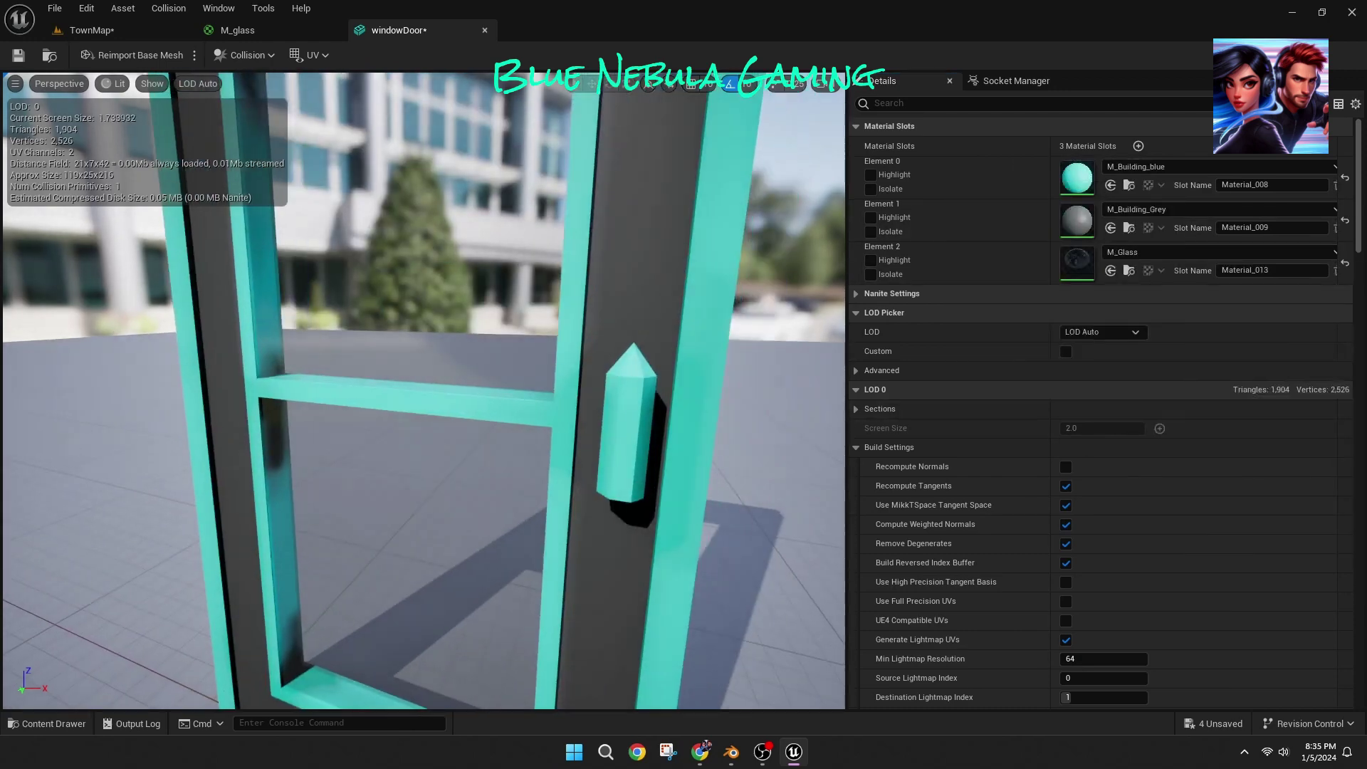
scroll(763, 458, down, 5)
middle_drag(762, 458, 716, 461)
key(ctrl+s)
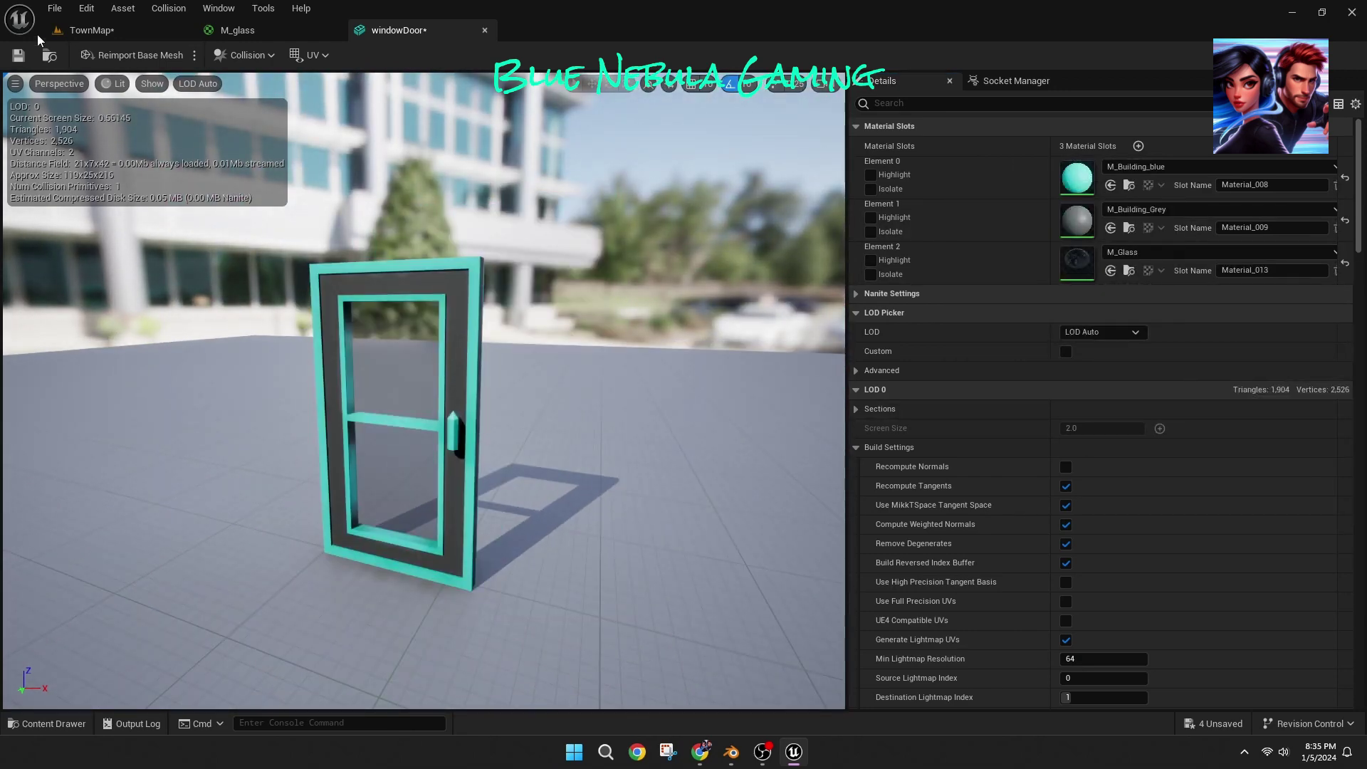
Step: Play the TownMap level and walk around to check the door's materials in the game preview
click(92, 30)
click(347, 55)
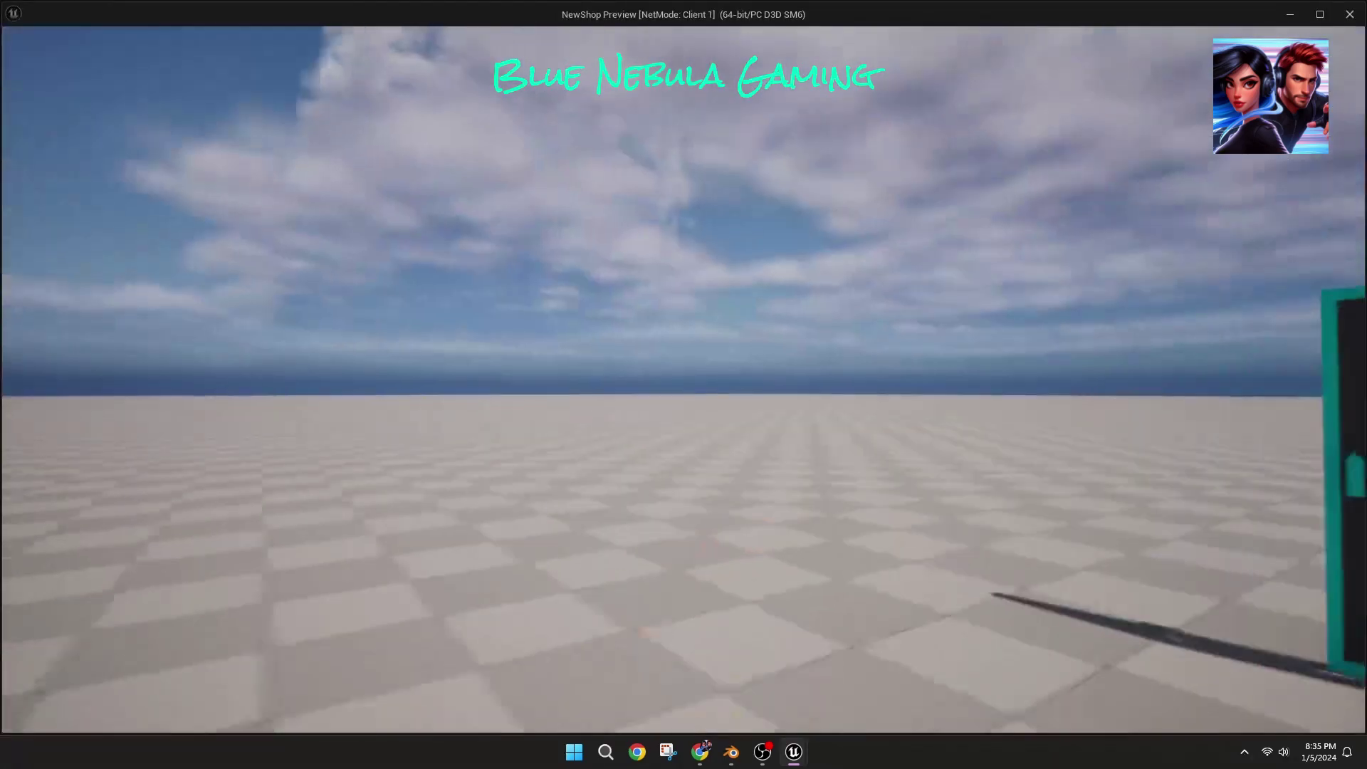
key(w)
key(s)
key(w)
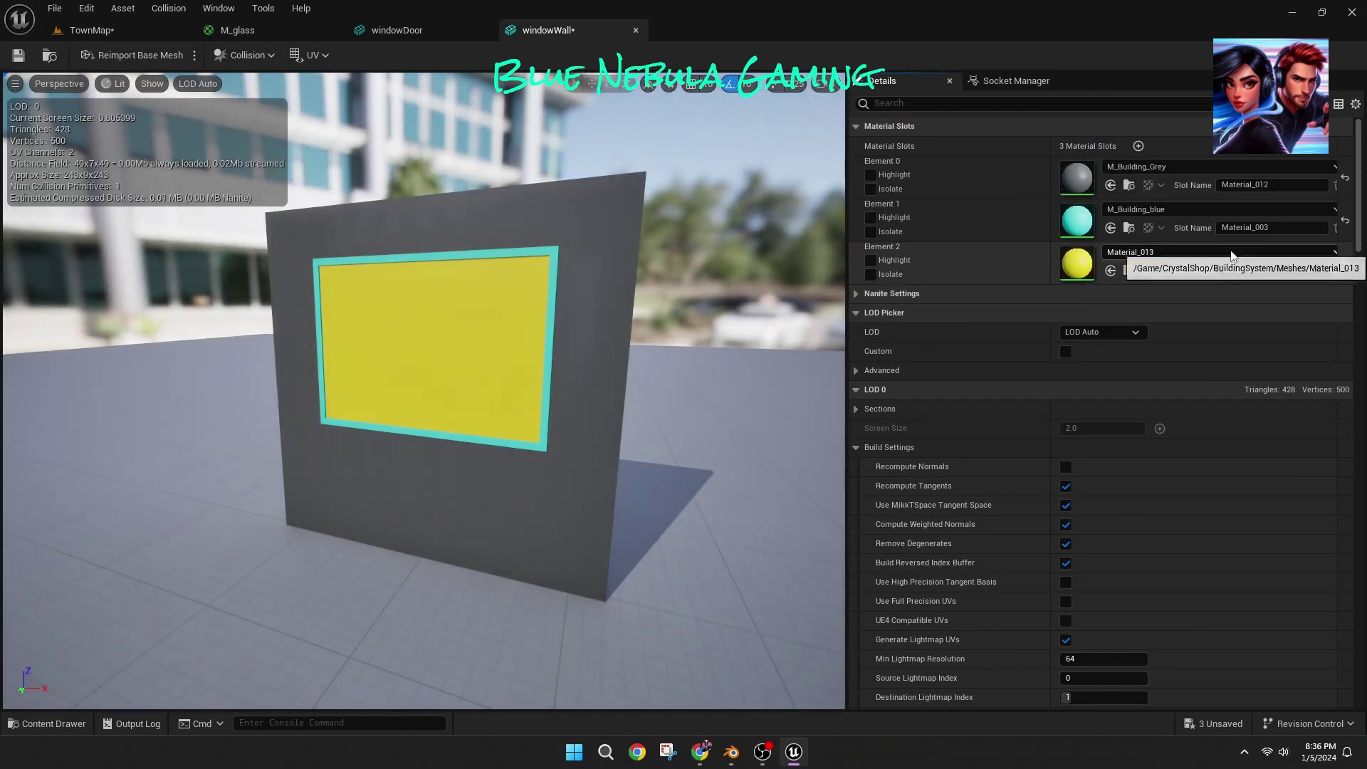
Step: Replace Material_013 in the Element 2 slot of the windowWall mesh with the M_Glass material
click(1236, 253)
text(M_glass)
click(1208, 429)
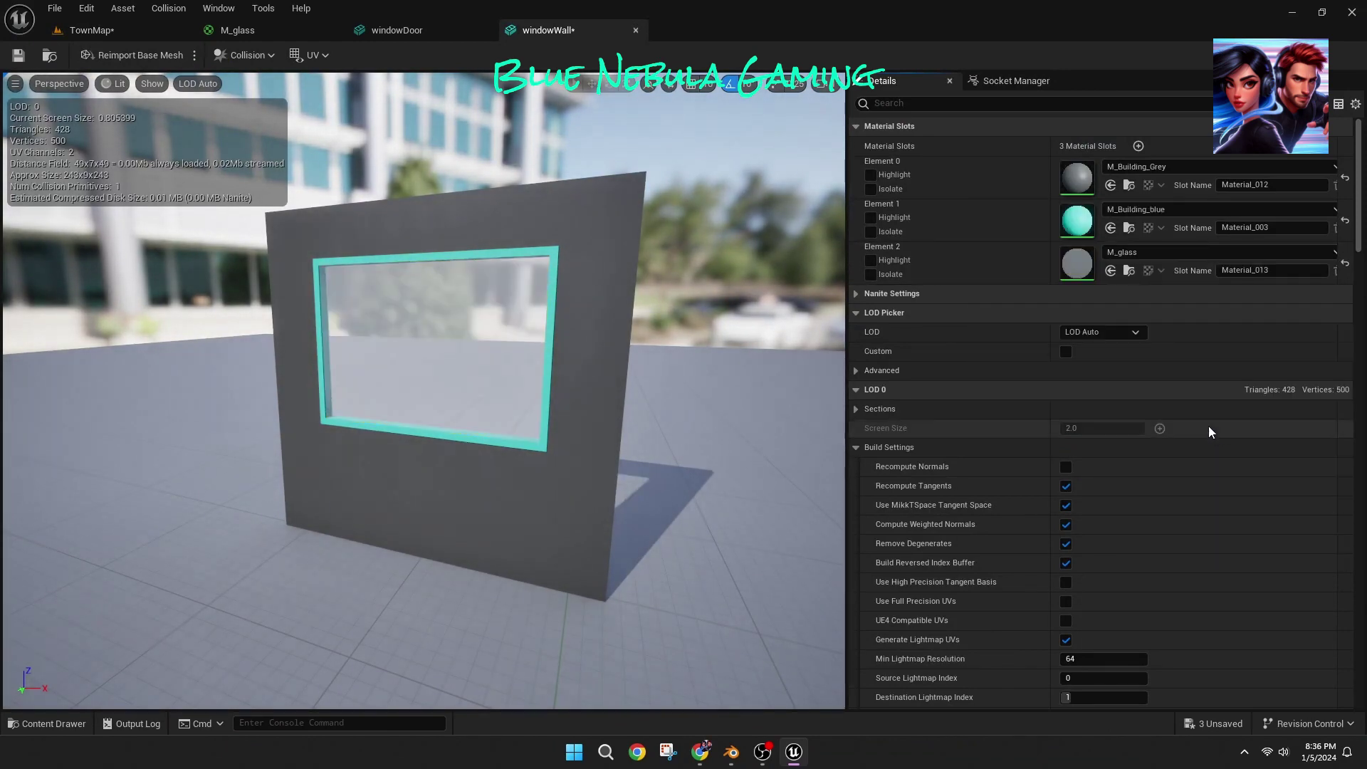
click(1187, 252)
click(1182, 502)
right_drag(542, 323, 451, 388)
scroll(451, 387, down, 4)
Step: Return to the TownMap level and save it
click(90, 30)
click(18, 55)
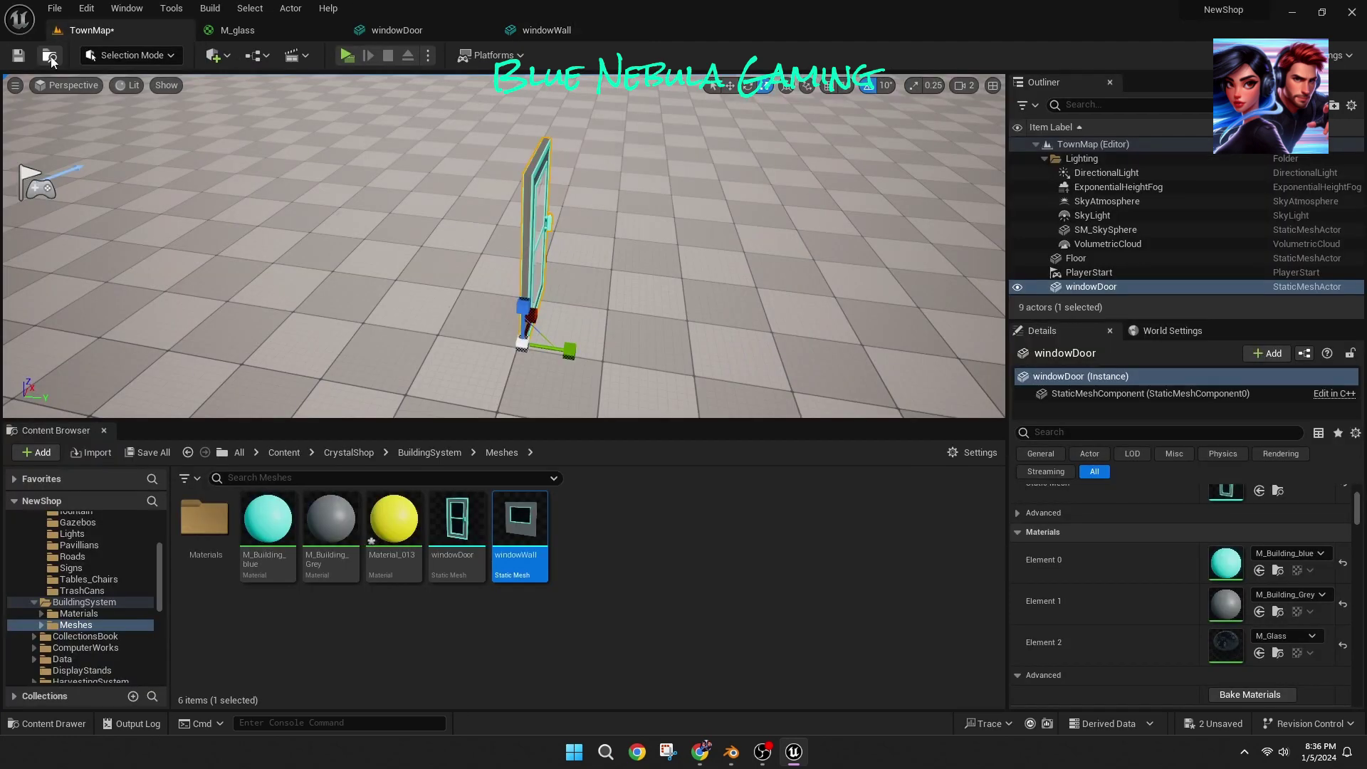
scroll(401, 282, down, 2)
click(400, 282)
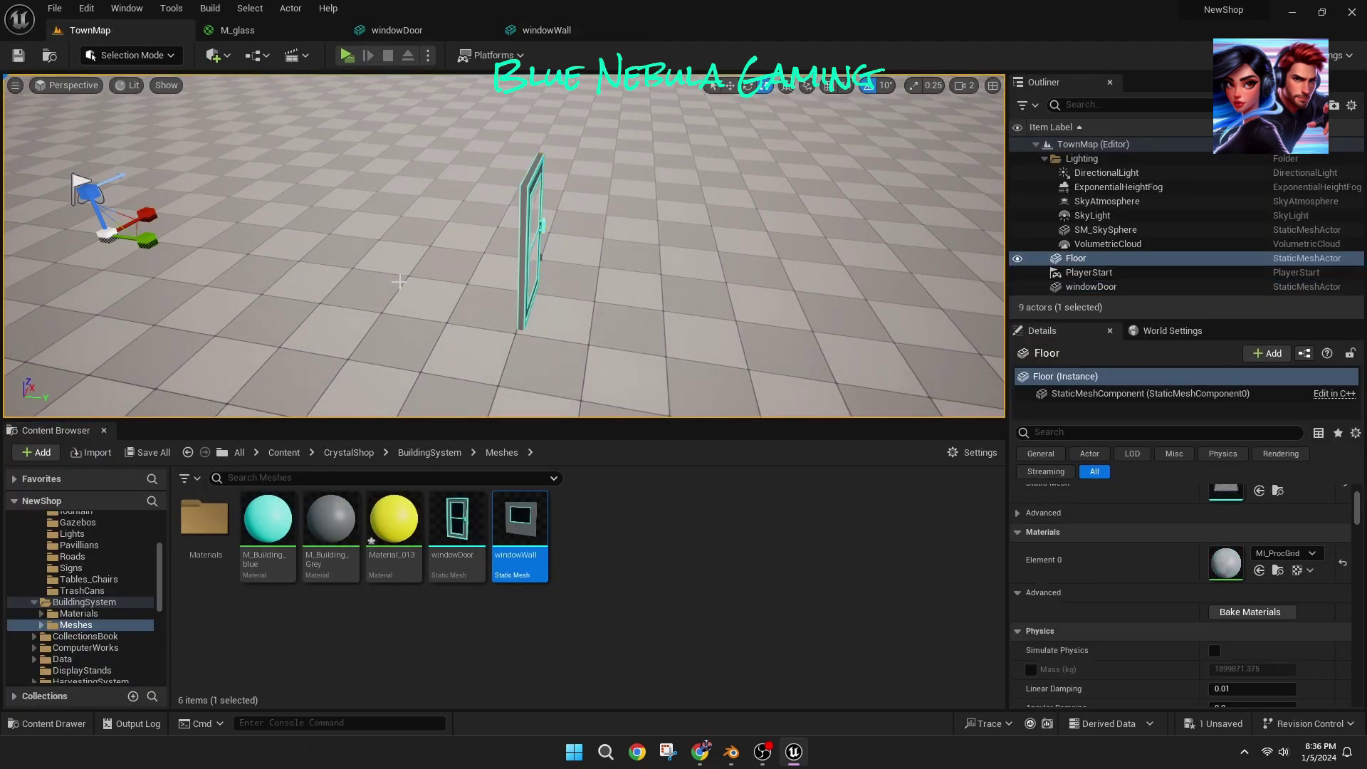
Step: Switch to Blender and move the yellow-paned window door along the X axis, away from the origin to beyond the walls
click(731, 751)
middle_drag(618, 476, 683, 428)
click(708, 352)
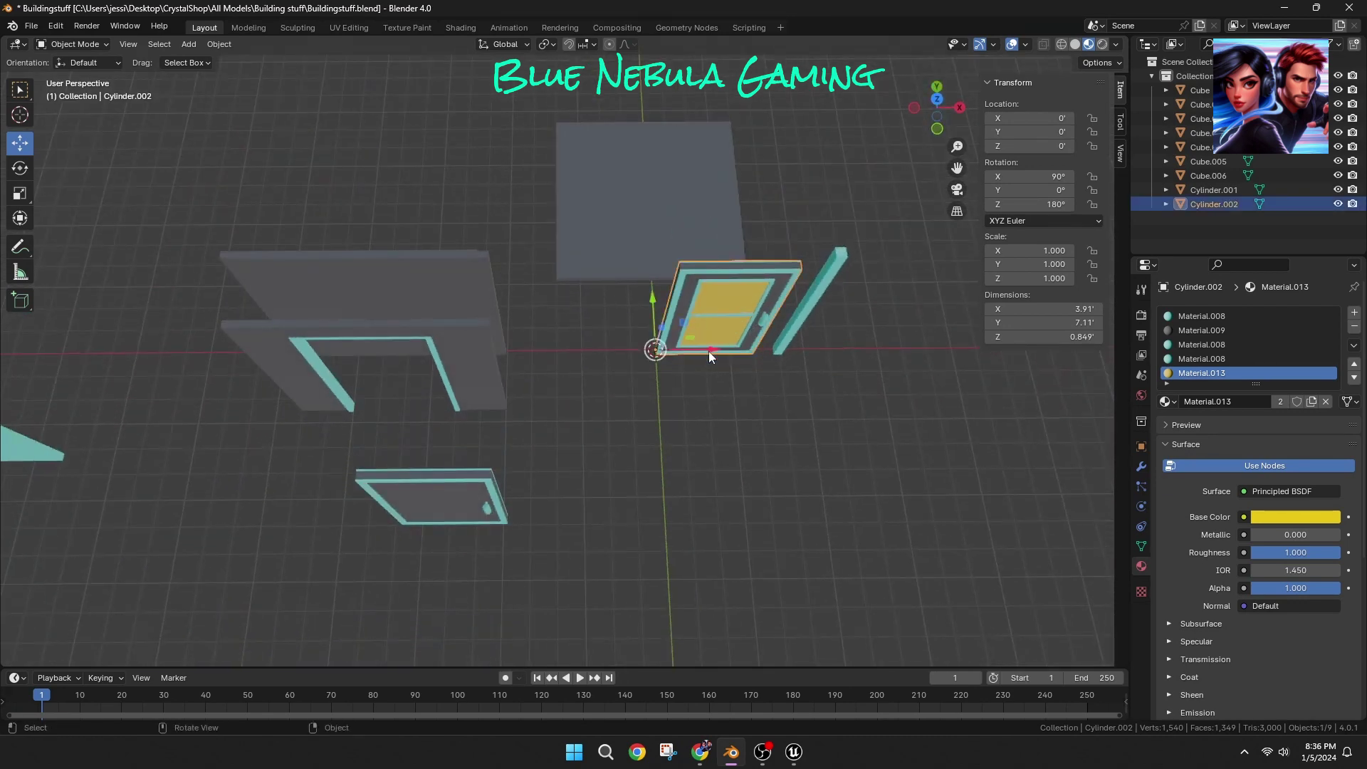
drag(709, 352, 194, 355)
Step: Shift the rear wall piece along the Y axis and delete the Cube.005 object
click(387, 284)
drag(389, 277, 395, 210)
middle_drag(598, 492, 520, 384)
click(173, 302)
key(Delete)
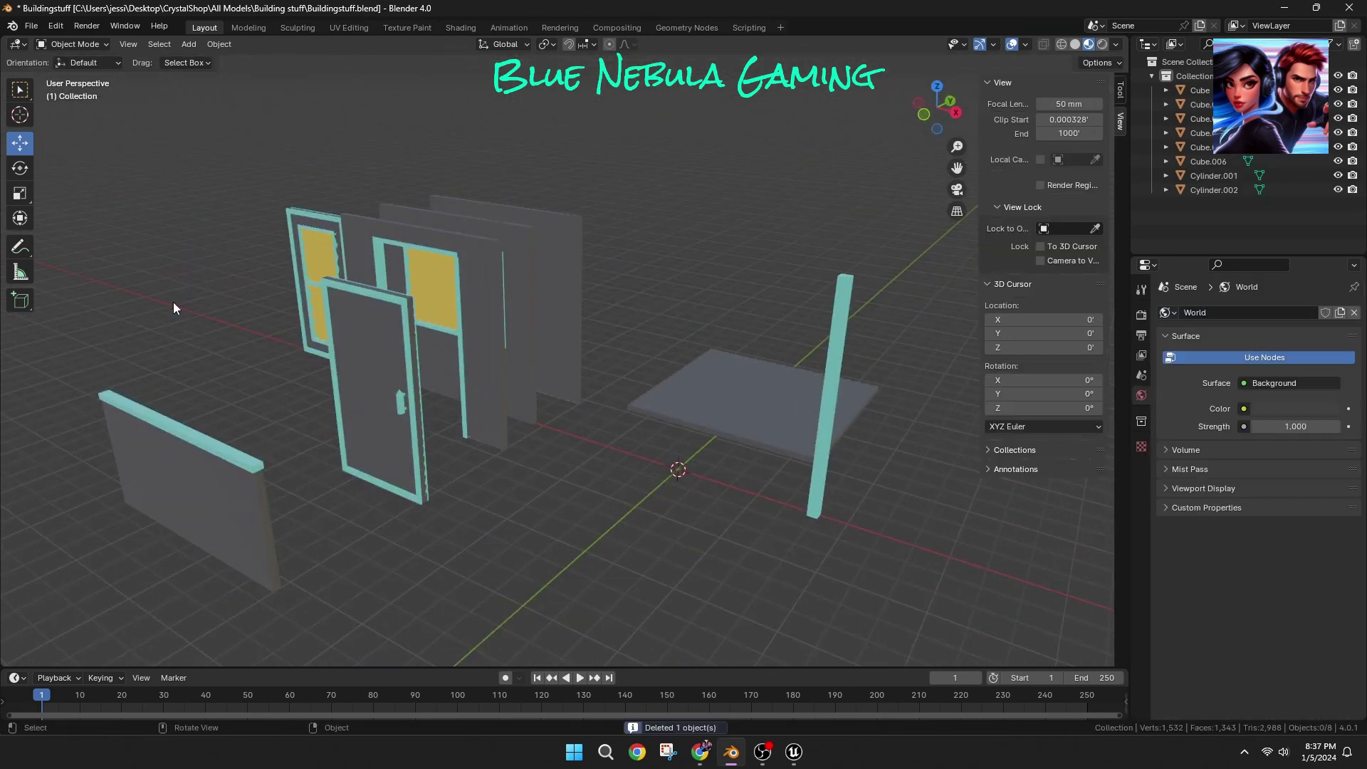
Step: Add a 2 ft cube mesh at the world origin
middle_drag(173, 302, 148, 424)
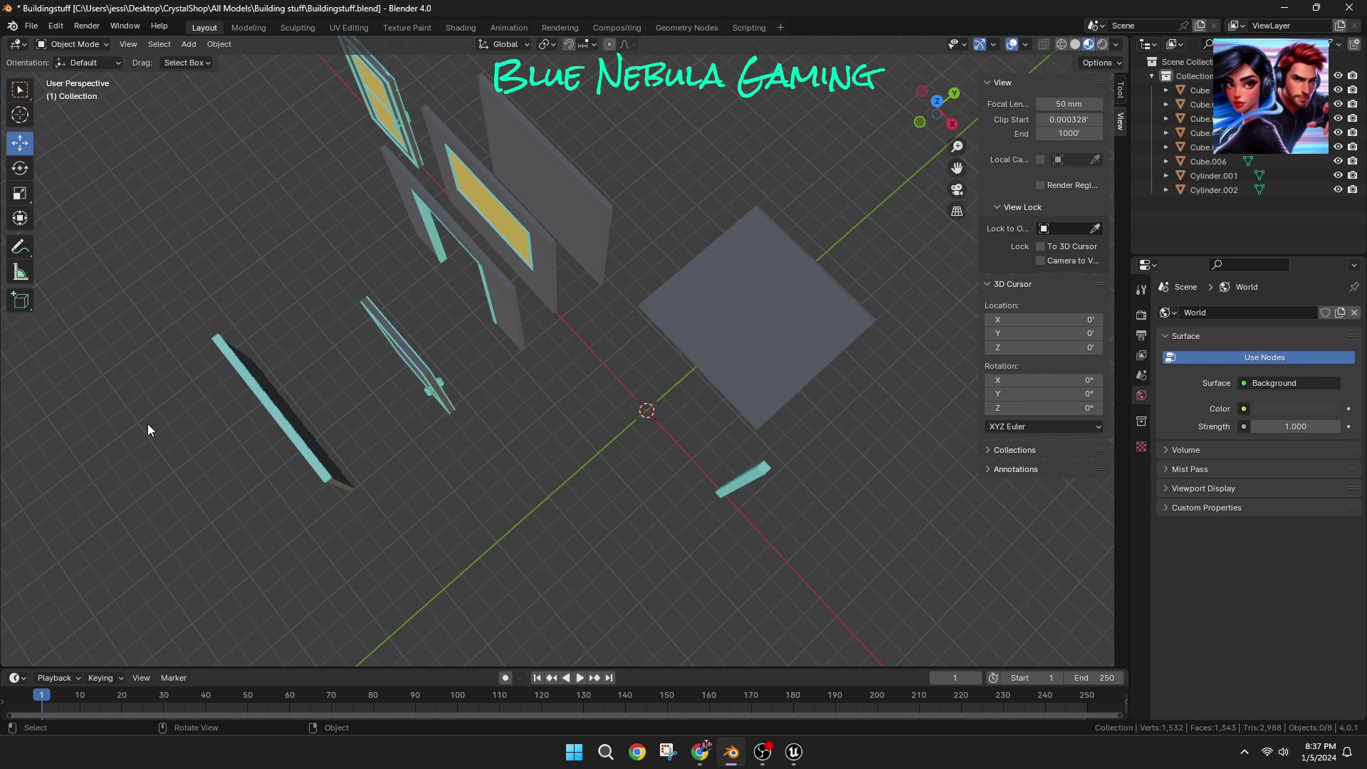
middle_drag(147, 424, 515, 493)
click(187, 45)
mouse_move(235, 54)
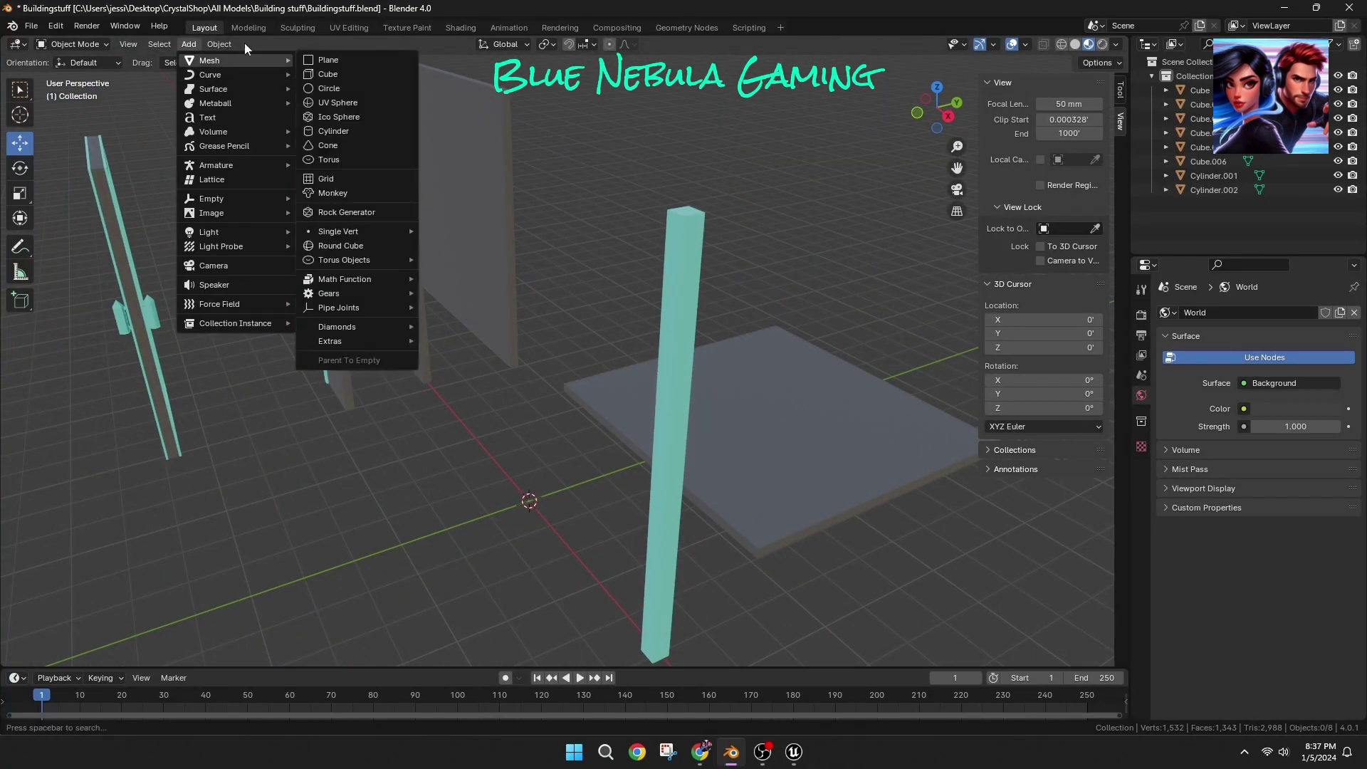
click(385, 74)
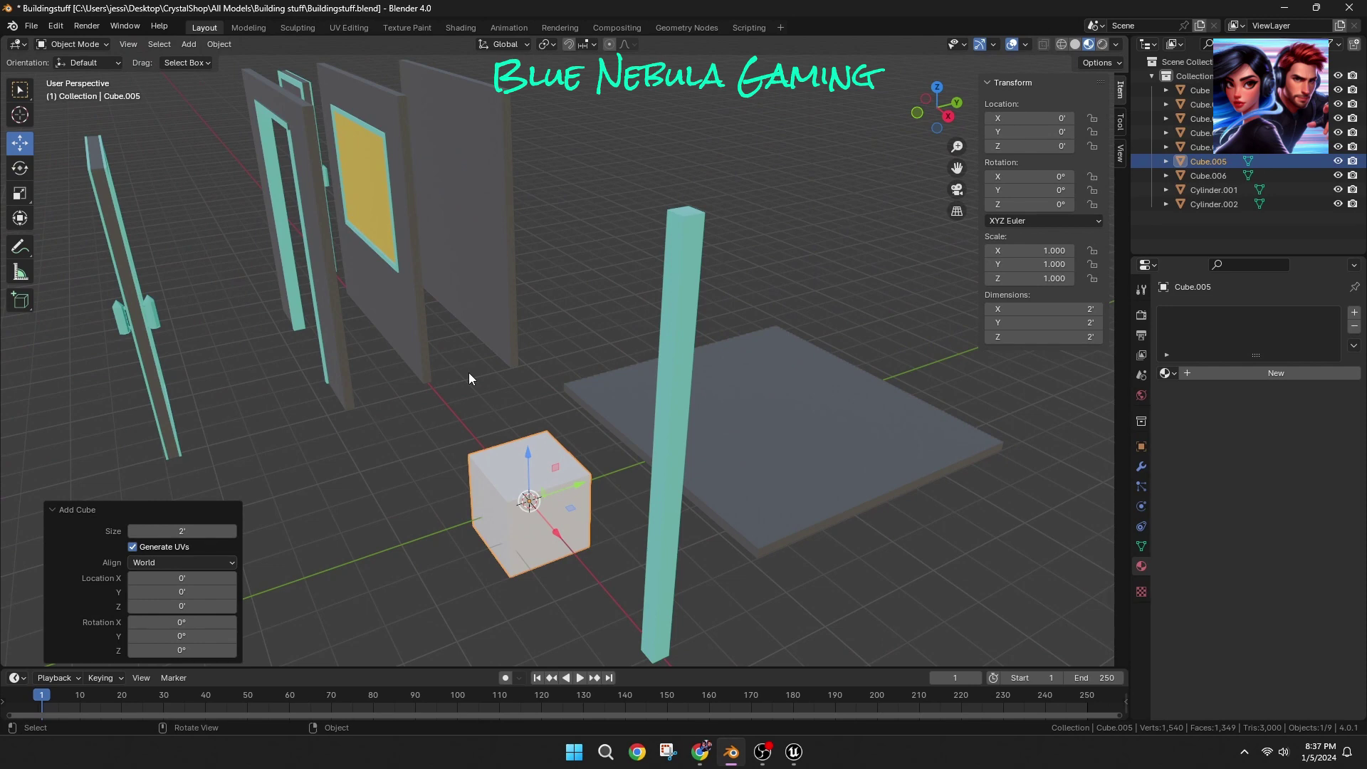
scroll(468, 373, up, 3)
shift+middle_drag(468, 374, 473, 217)
scroll(498, 87, up, 2)
scroll(474, 217, up, 2)
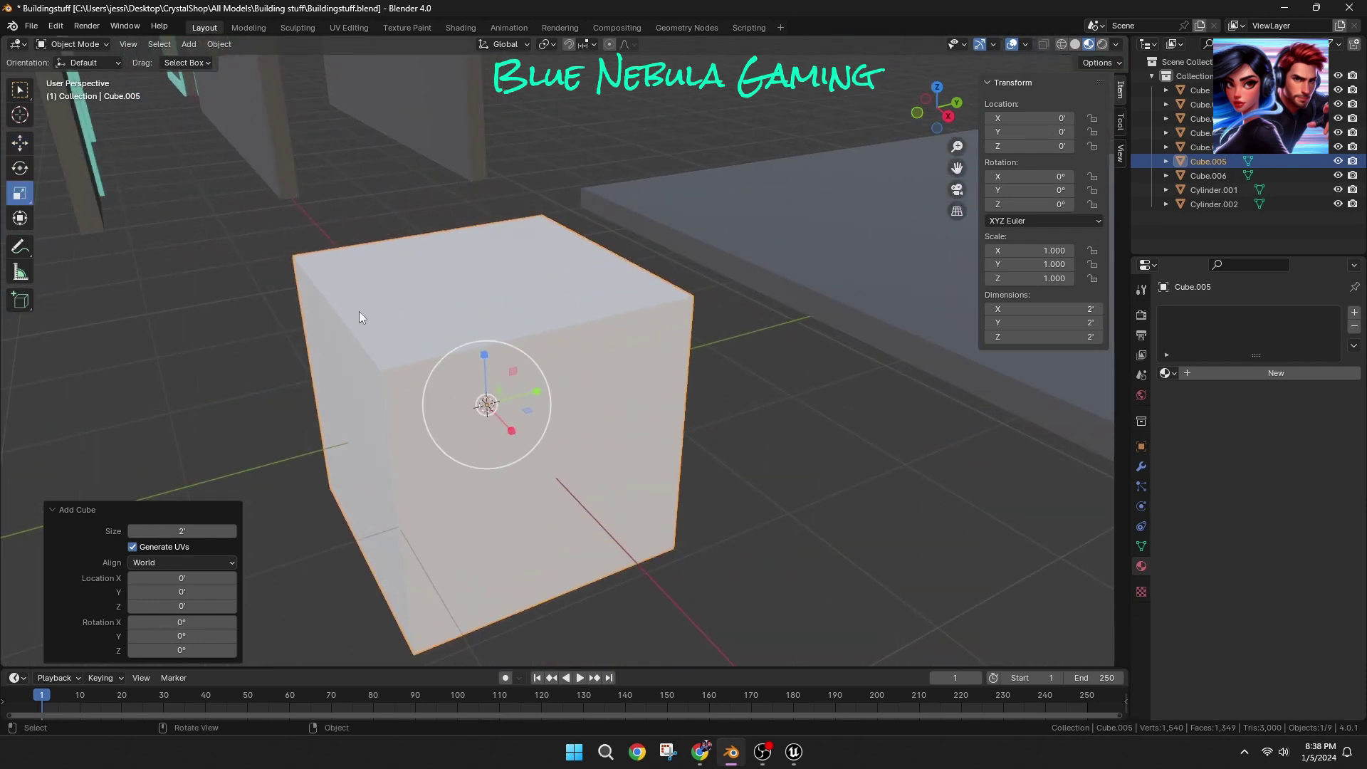
Step: Try to flatten the cube along the Y axis to a scale of about 0.097
drag(537, 393, 491, 403)
middle_drag(429, 446, 541, 420)
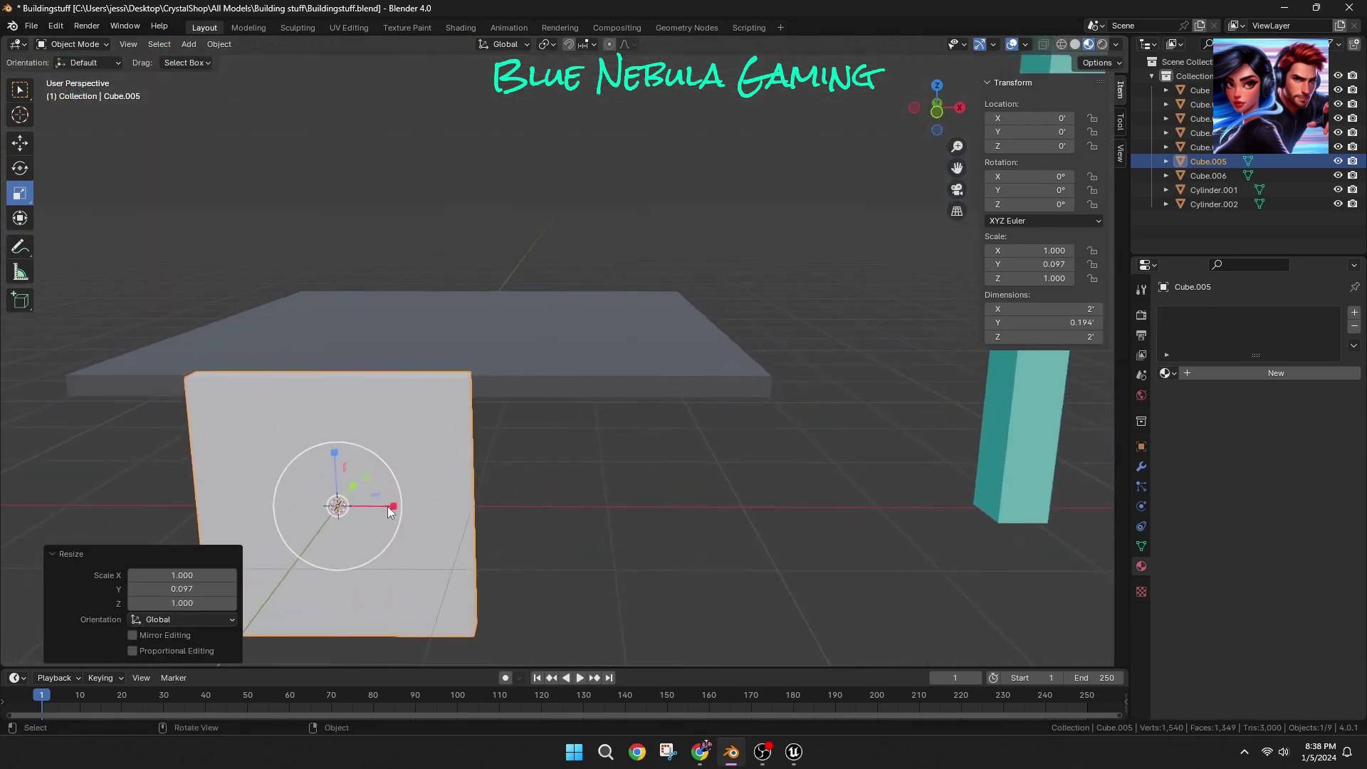
scroll(417, 494, down, 3)
key(ctrl+z)
Step: Scale the cube uniformly to about 0.606 and raise it about 0.594 ft so its base rests at ground level
key(s)
click(430, 466)
scroll(406, 445, down, 3)
middle_drag(384, 420, 499, 342)
scroll(279, 414, down, 2)
scroll(378, 412, up, 5)
scroll(388, 407, up, 1)
middle_drag(755, 349, 822, 262)
key(KP_1)
drag(514, 293, 514, 237)
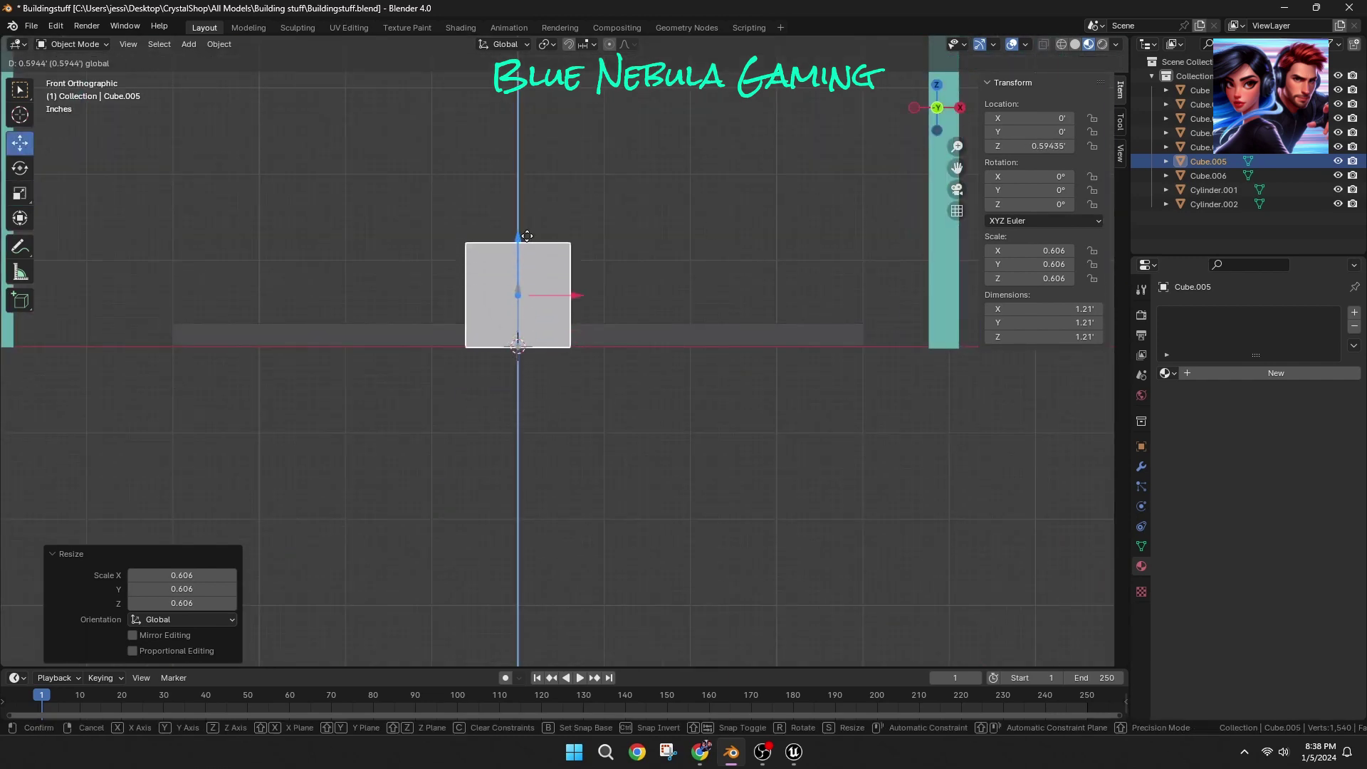
Step: Try reshaping the cube and bevelling its edges in Edit Mode
middle_drag(514, 237, 560, 283)
drag(772, 207, 720, 210)
middle_drag(721, 211, 378, 185)
click(542, 242)
key(Tab)
click(784, 206)
click(732, 226)
middle_drag(732, 227, 7, 512)
shift+click(205, 306)
key(a)
middle_drag(720, 604, 790, 598)
key(ctrl+b)
click(935, 241)
click(935, 241)
middle_drag(726, 438, 769, 391)
scroll(634, 378, down, 3)
Step: Return to Object Mode and delete the cube at the origin
middle_drag(634, 377, 584, 420)
click(96, 45)
click(78, 61)
key(Delete)
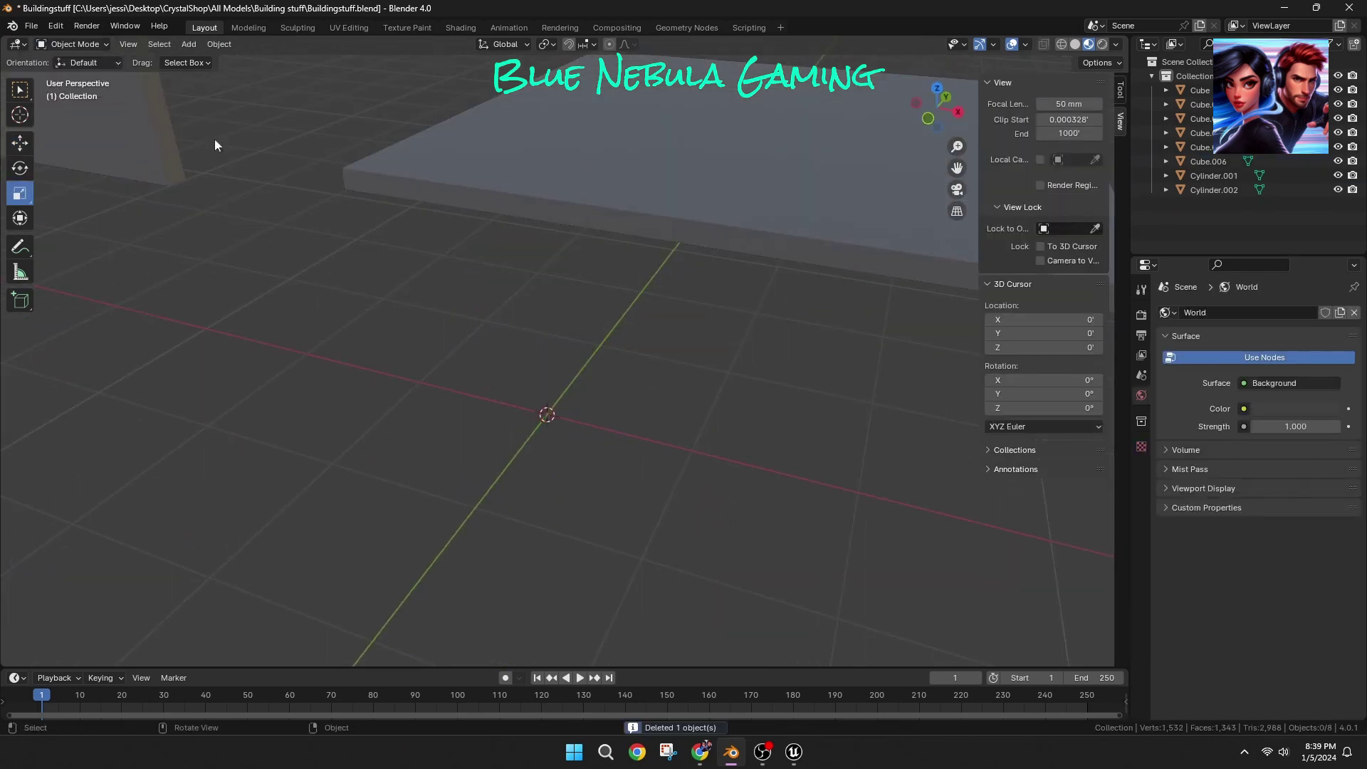
Step: Add a cylinder with 7 vertices and flatten it along the Z axis to a scale of about 0.087
click(189, 44)
click(360, 135)
click(189, 484)
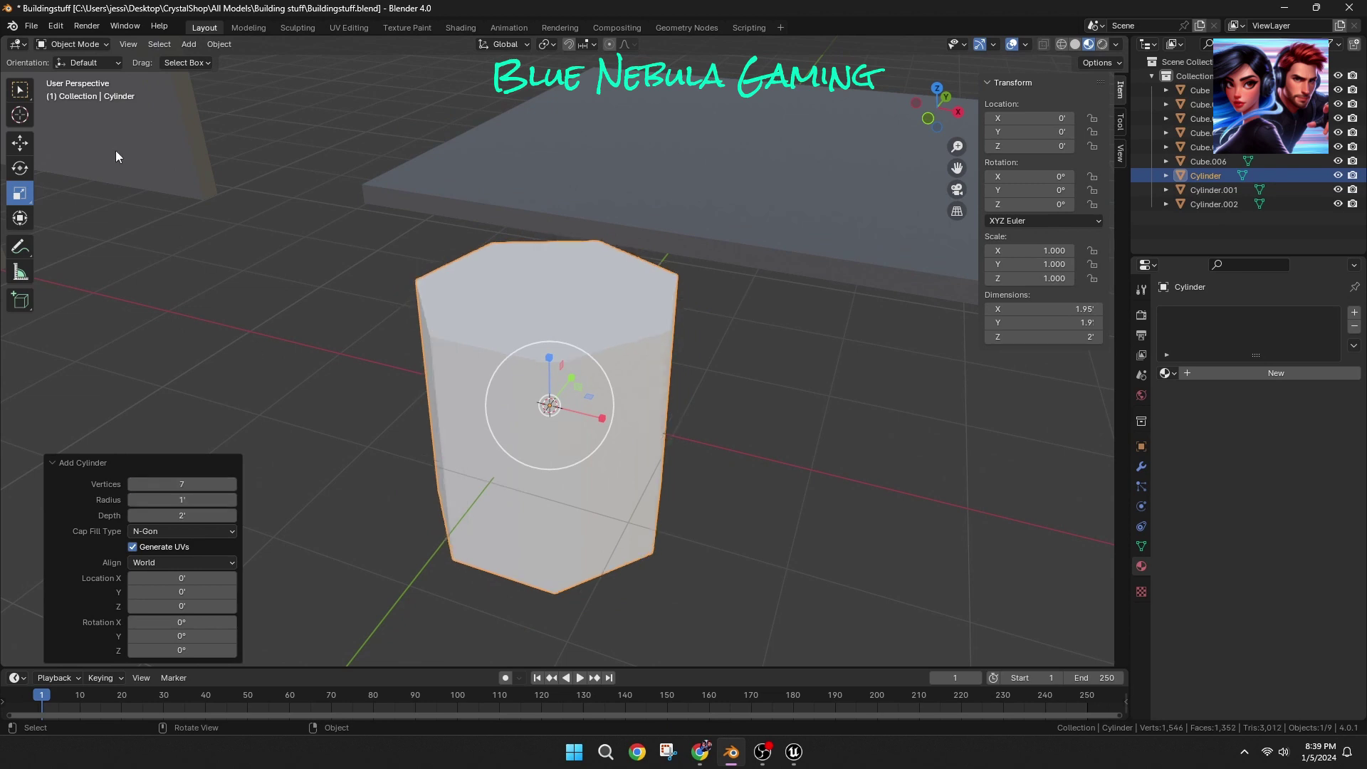
key(s)
key(z)
click(376, 409)
Step: Rotate the flattened cylinder 90° about the X axis so it stands upright
text(rx9)
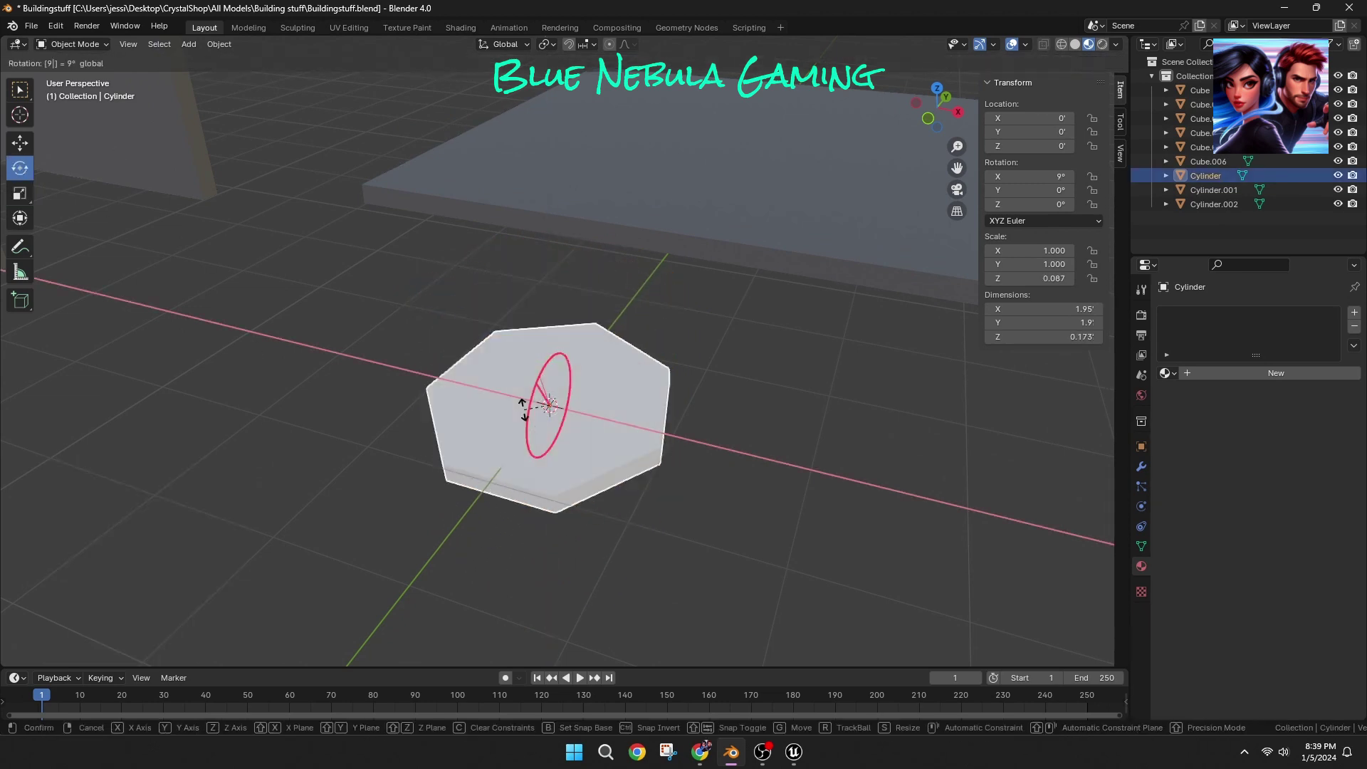
text(0)
key(Return)
Step: Raise the upright cylinder about 0.908 ft along the Z axis so its lower edge rests near the ground
middle_drag(410, 476, 453, 432)
click(930, 109)
click(934, 112)
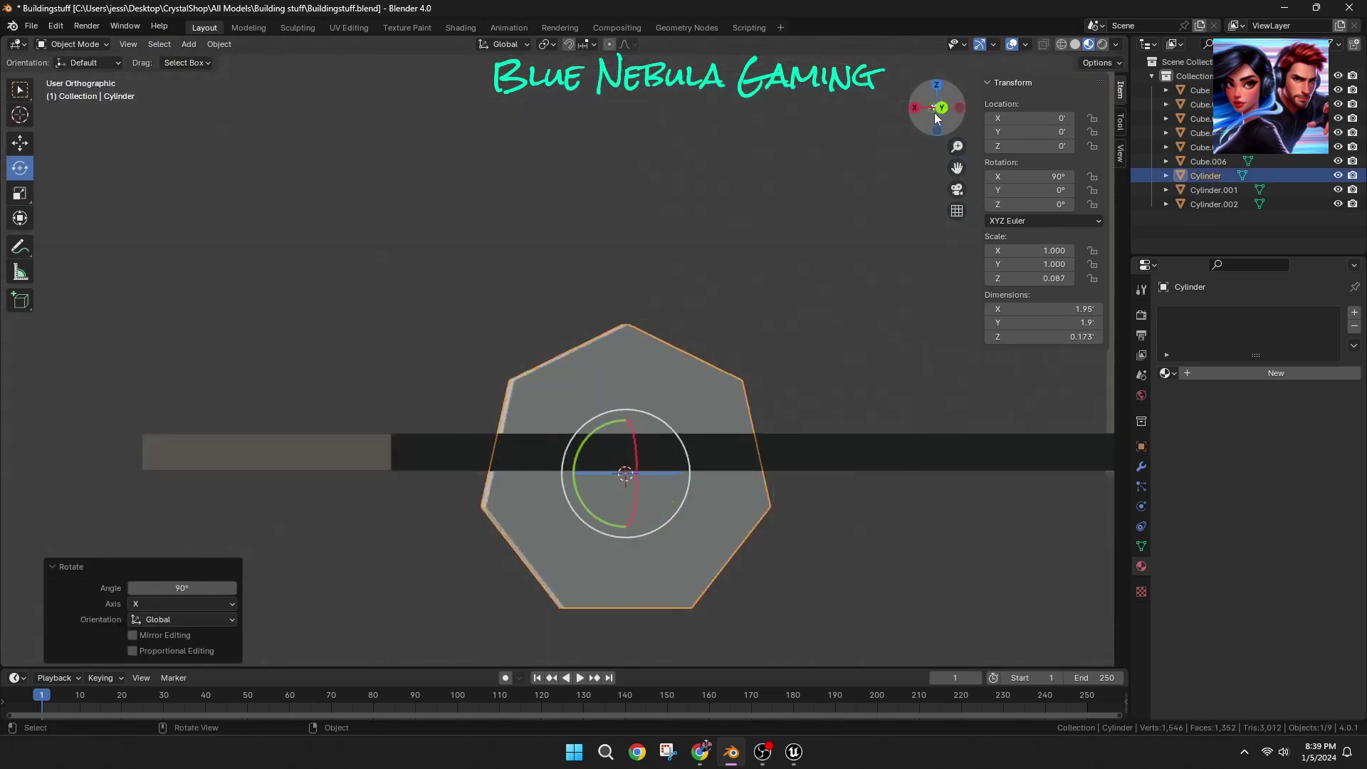
click(20, 142)
drag(515, 417, 517, 280)
click(760, 295)
middle_drag(760, 295, 666, 326)
click(667, 326)
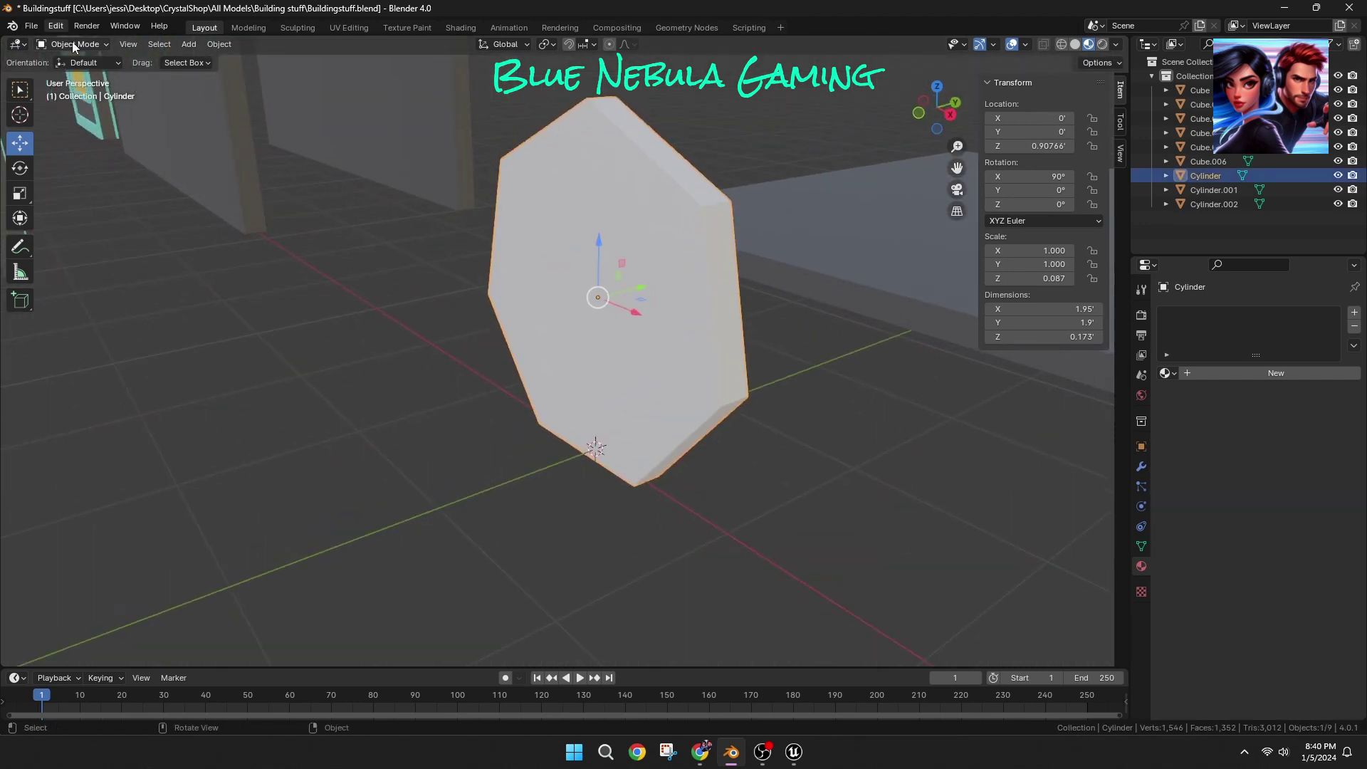
Step: Extrude the front seven-sided face of the cylinder in Edit Mode
click(71, 44)
click(69, 76)
click(425, 278)
middle_drag(425, 277, 509, 307)
key(3)
click(536, 332)
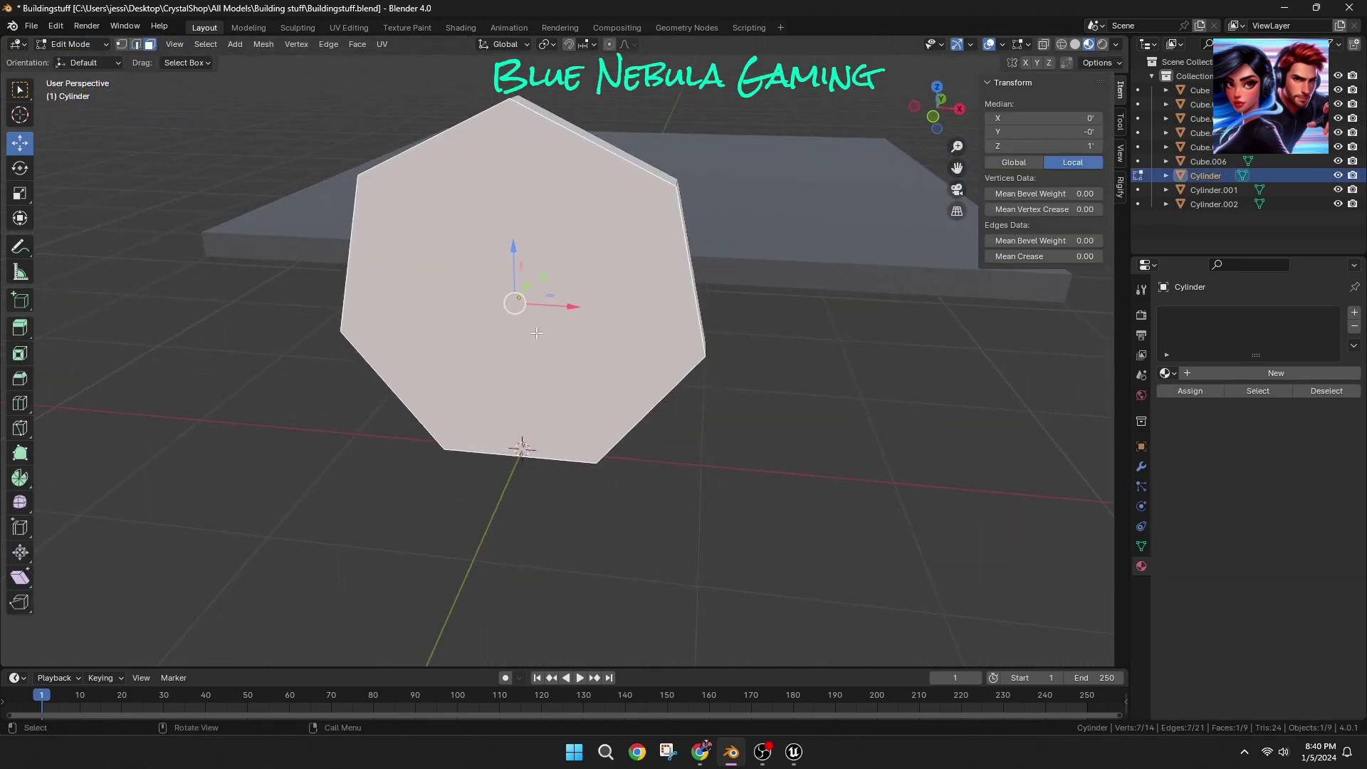
click(527, 320)
middle_drag(526, 320, 385, 327)
key(e)
click(381, 347)
Step: Scale the extruded front face inward to form a smaller heptagon with sloped facets inside a narrow rim
key(s)
click(462, 356)
key(s)
click(702, 357)
key(alt+a)
Step: Select the central heptagon and the sloped faces surrounding it inside the rim
middle_drag(635, 310, 655, 385)
middle_drag(702, 285, 750, 299)
scroll(741, 292, down, 1)
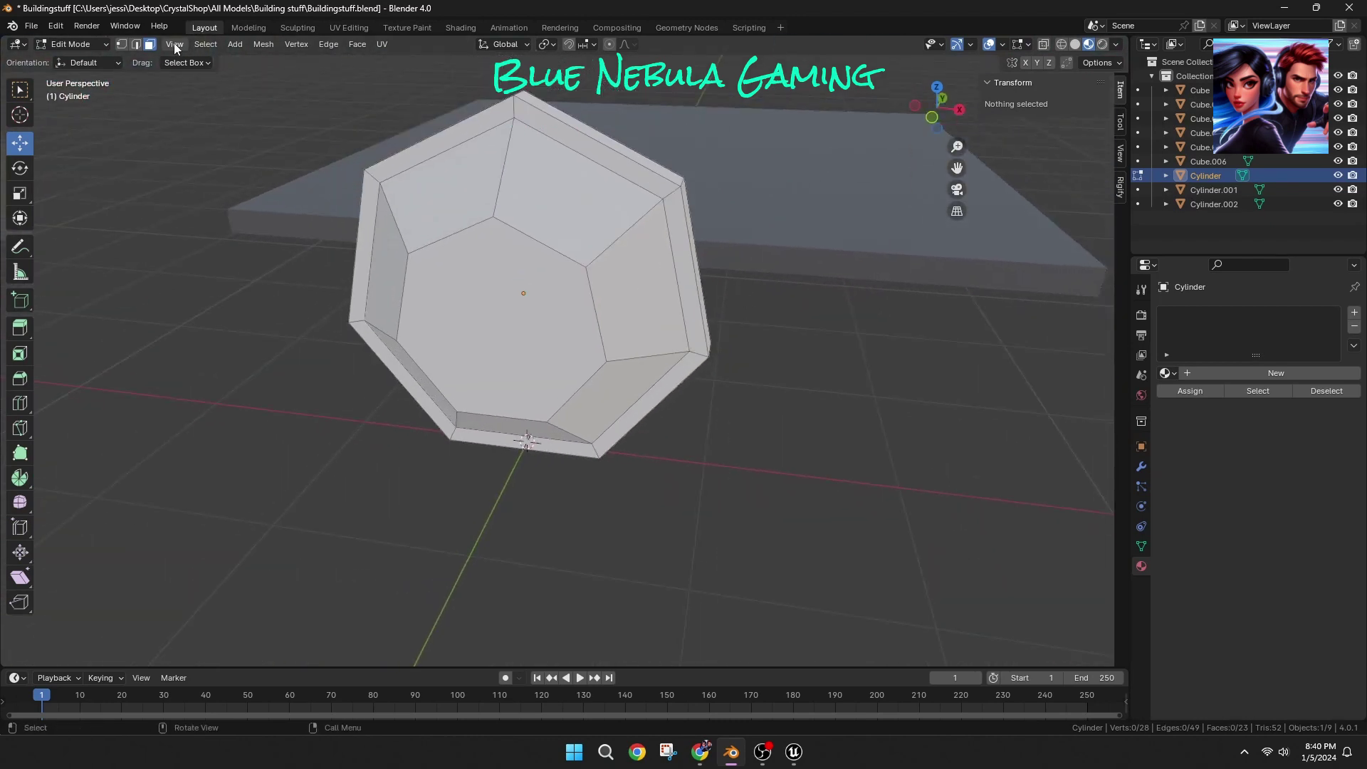
click(562, 185)
shift+click(630, 285)
shift+click(606, 391)
shift+click(504, 368)
shift+click(499, 423)
shift+click(420, 376)
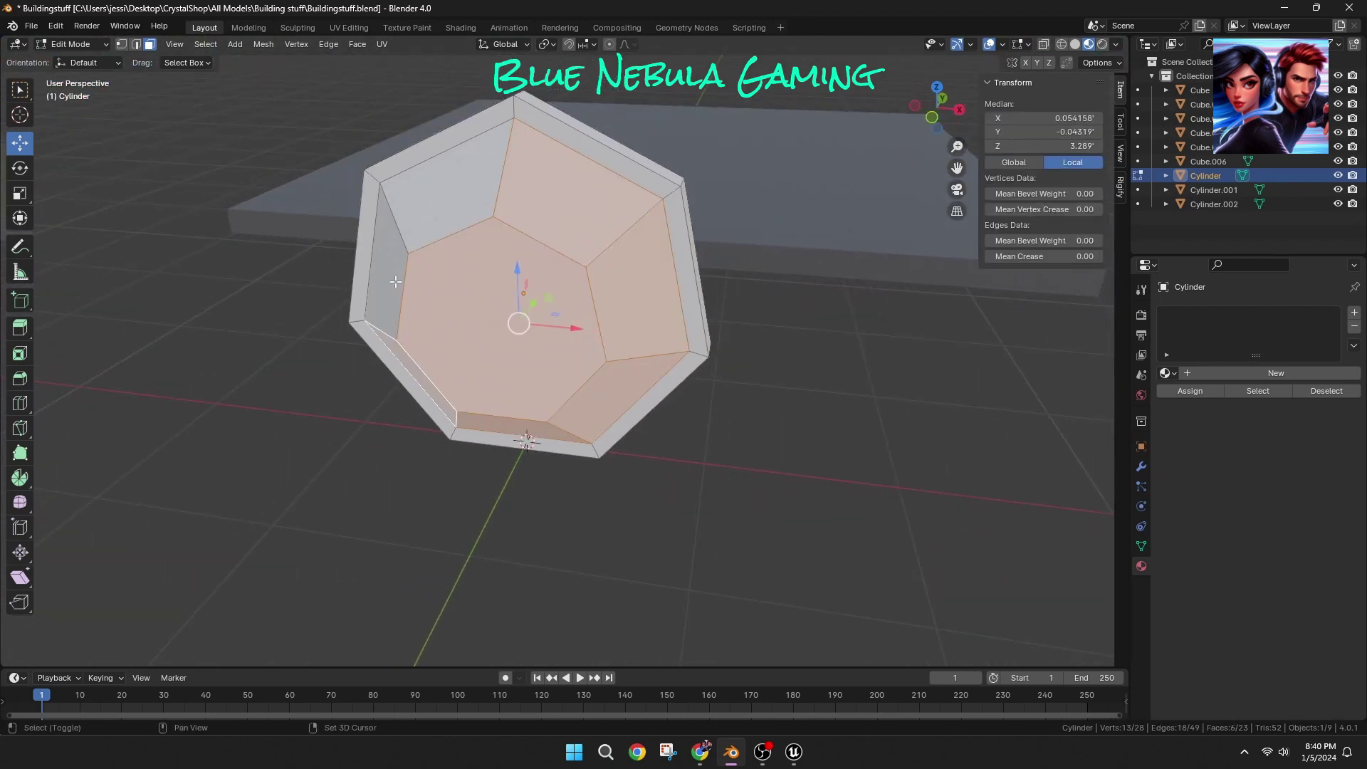
Step: Add a material to the seven-sided piece and set it to the existing turquoise Material.007
click(1205, 375)
click(1305, 507)
click(1275, 358)
click(1168, 373)
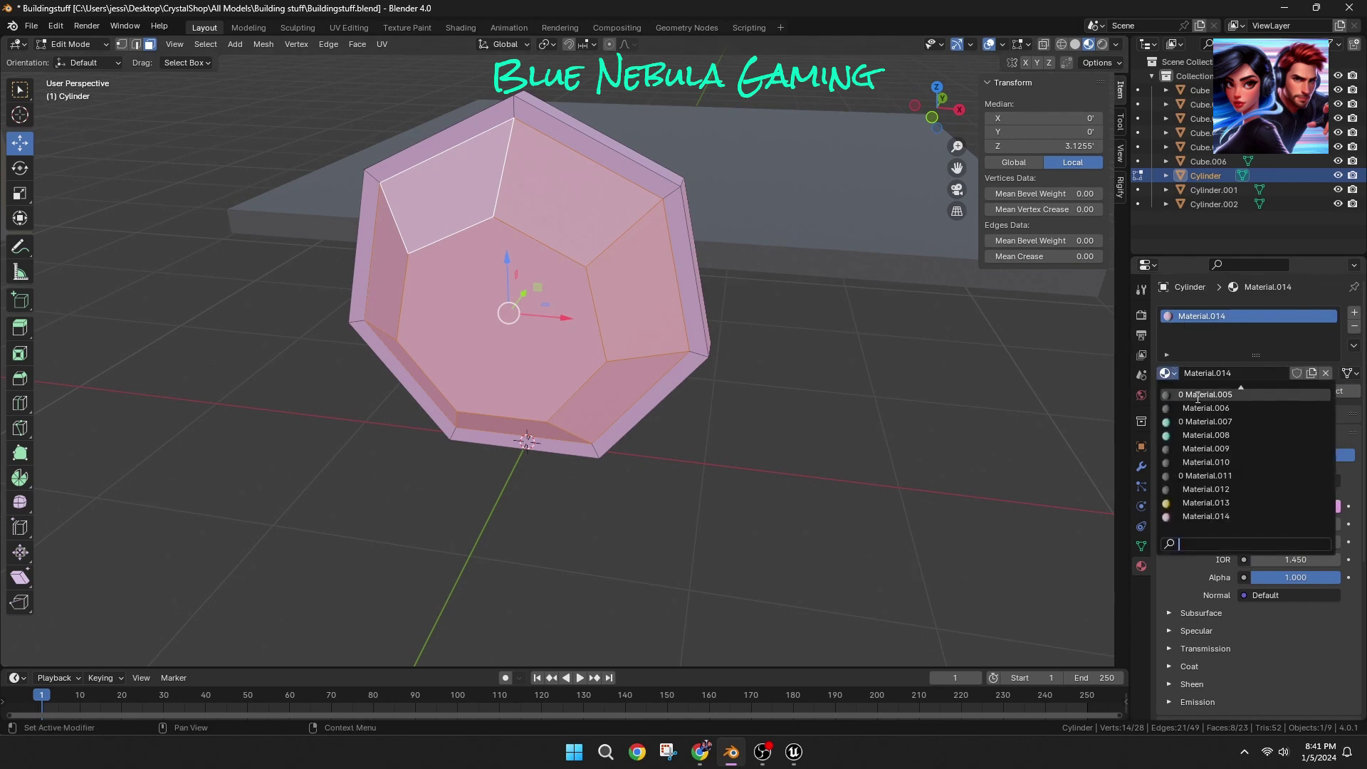
click(1196, 422)
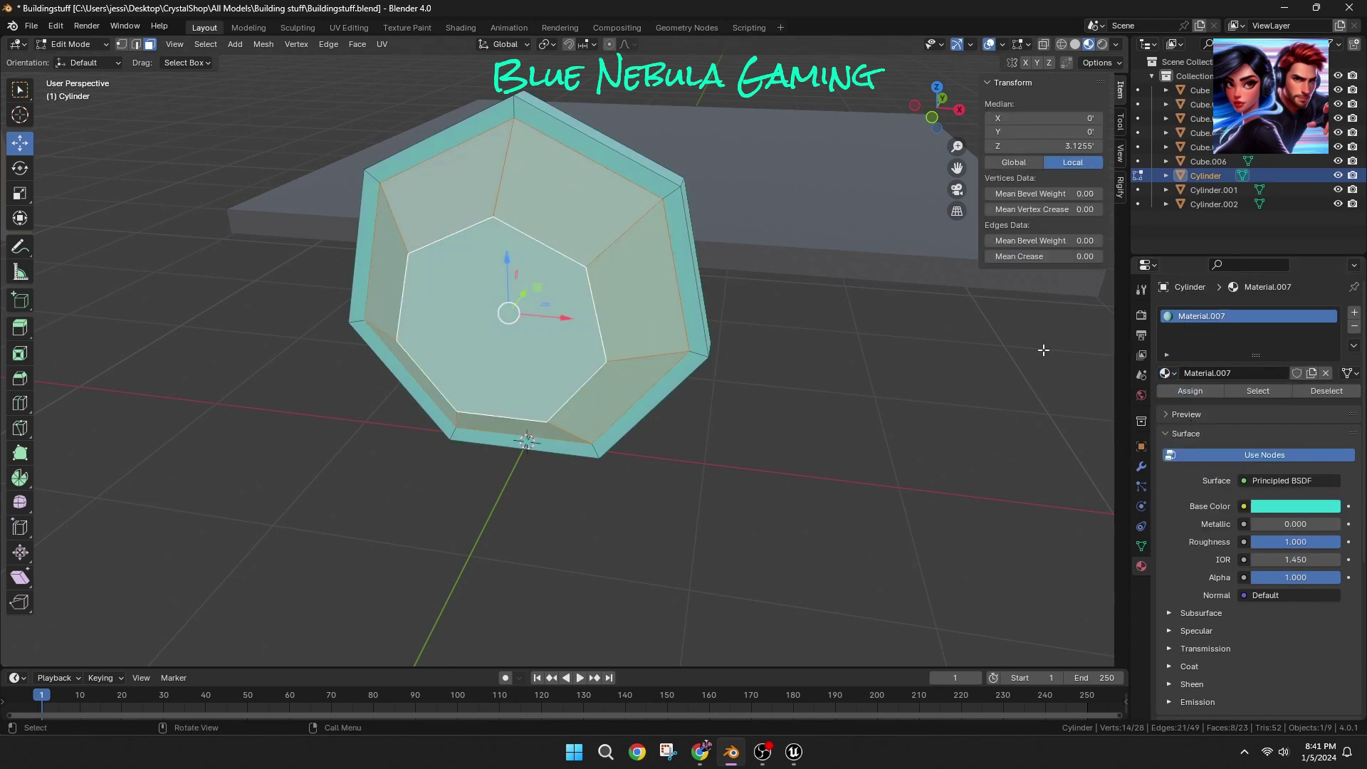
Step: Add a second, new material to the seven-sided window, assign it to the selected inner faces and make its base color pink
click(1353, 312)
click(1182, 417)
click(1254, 401)
click(1294, 534)
click(1275, 385)
click(849, 448)
middle_drag(849, 449, 781, 458)
scroll(772, 448, down, 3)
scroll(781, 457, down, 3)
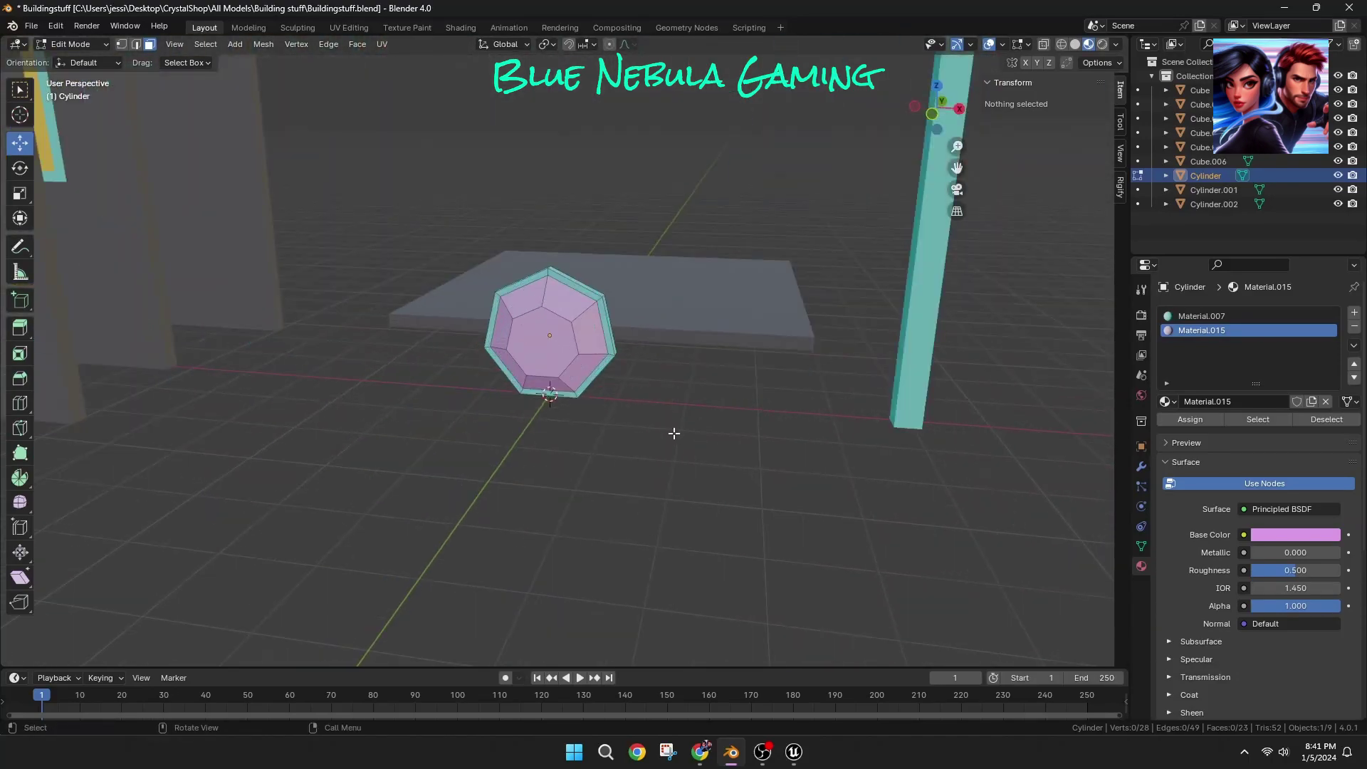
Step: Save the building pieces file
scroll(686, 451, down, 6)
middle_drag(674, 434, 515, 418)
scroll(687, 451, down, 3)
key(ctrl+s)
scroll(526, 459, up, 4)
scroll(516, 418, down, 6)
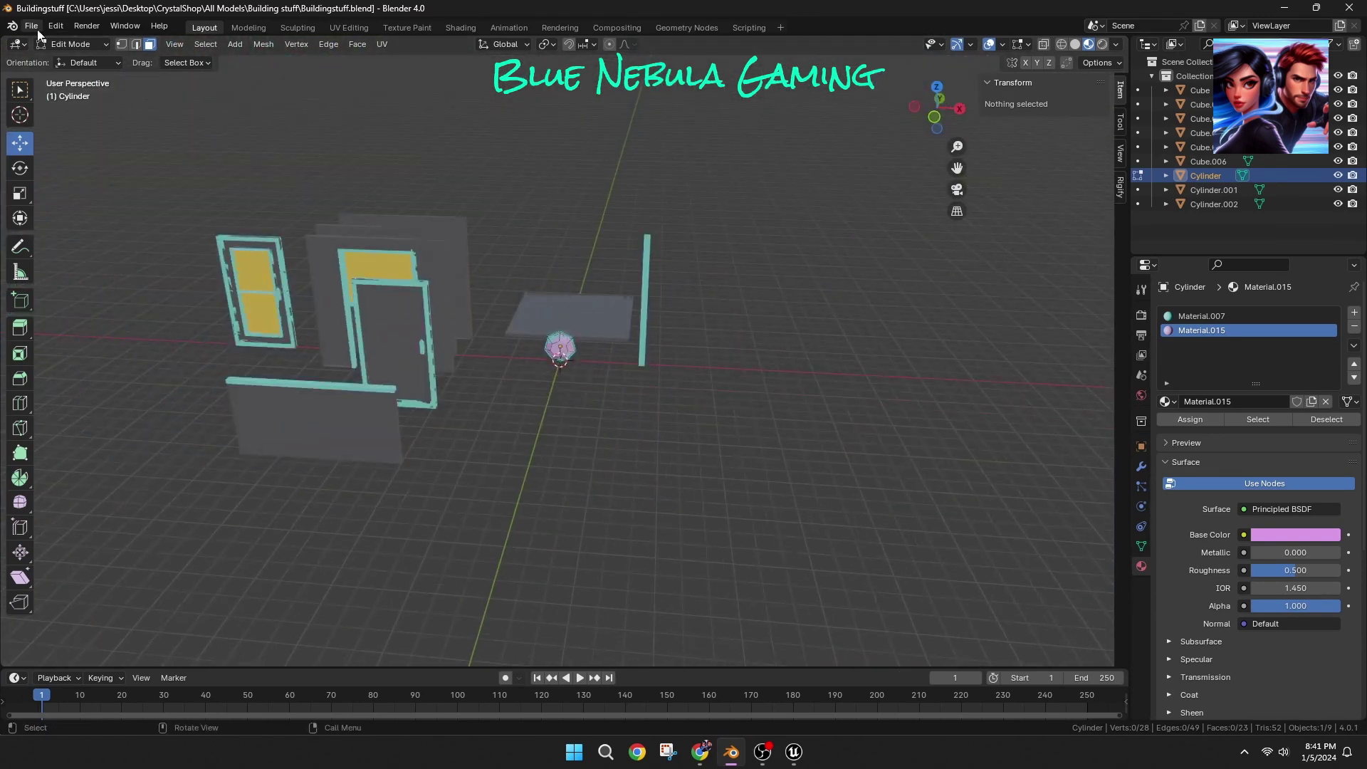
click(32, 26)
click(50, 121)
click(55, 26)
scroll(543, 425, up, 2)
scroll(543, 424, down, 1)
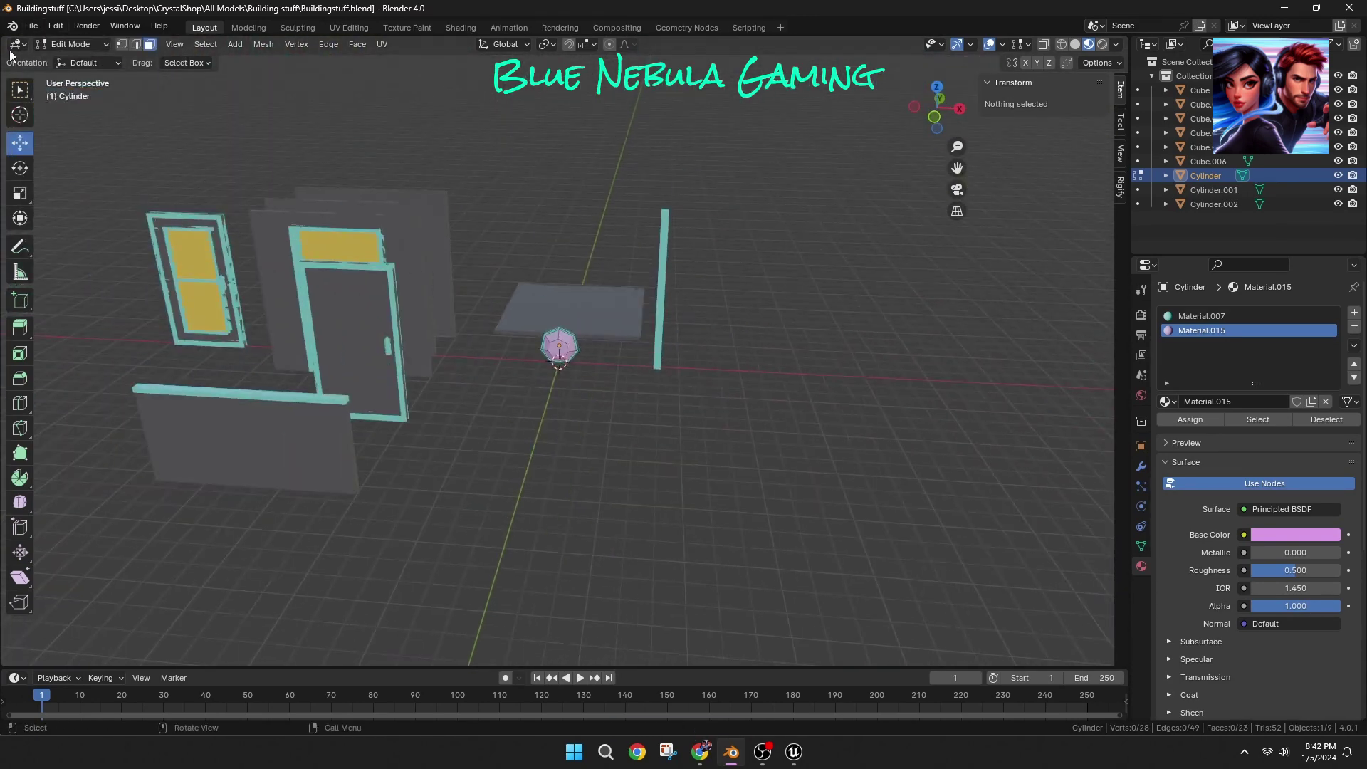
click(32, 26)
click(491, 390)
Step: Switch to Object Mode and move the plain wall to about X -0.31' and Y -6.48', apart from the other pieces
middle_drag(491, 391, 458, 391)
scroll(458, 390, up, 2)
scroll(458, 390, down, 2)
click(71, 44)
click(71, 61)
click(474, 200)
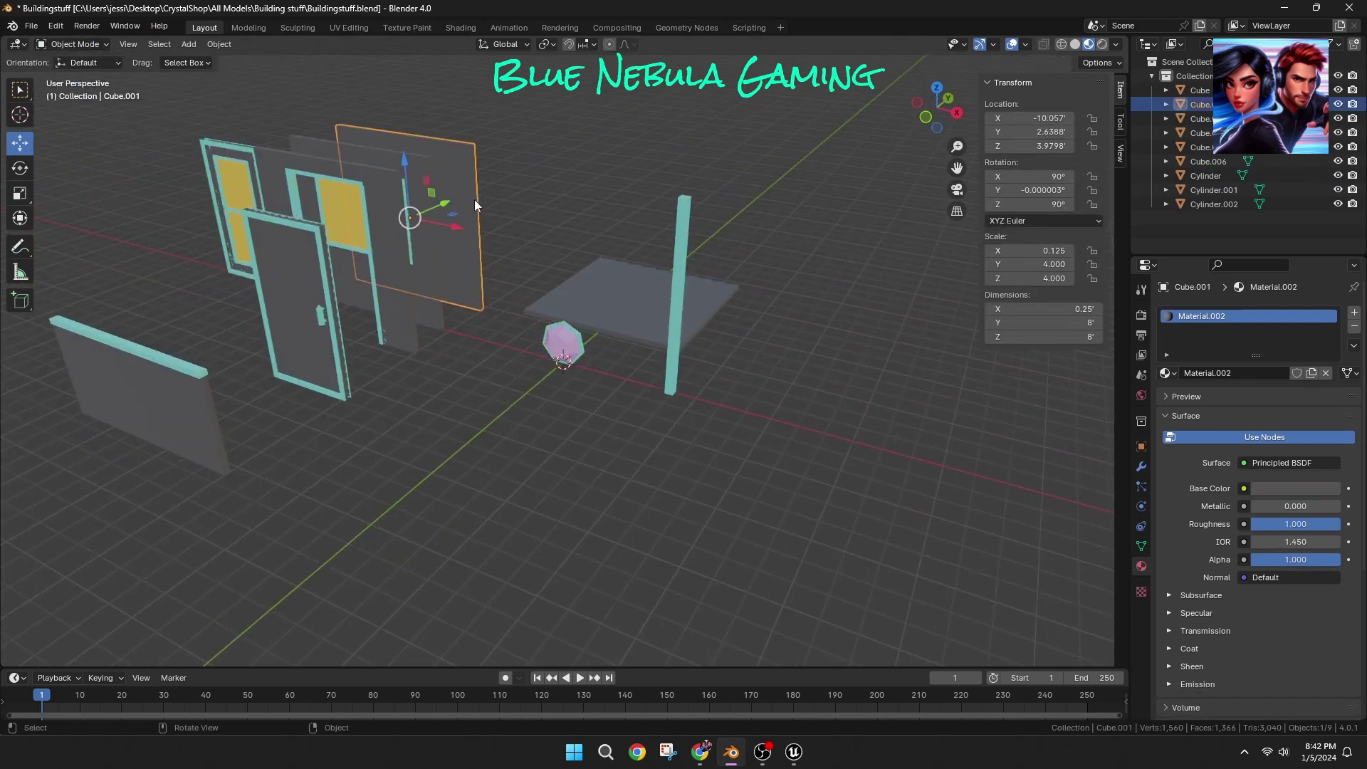
drag(453, 214, 641, 256)
drag(620, 232, 499, 316)
click(470, 492)
middle_drag(470, 491, 399, 498)
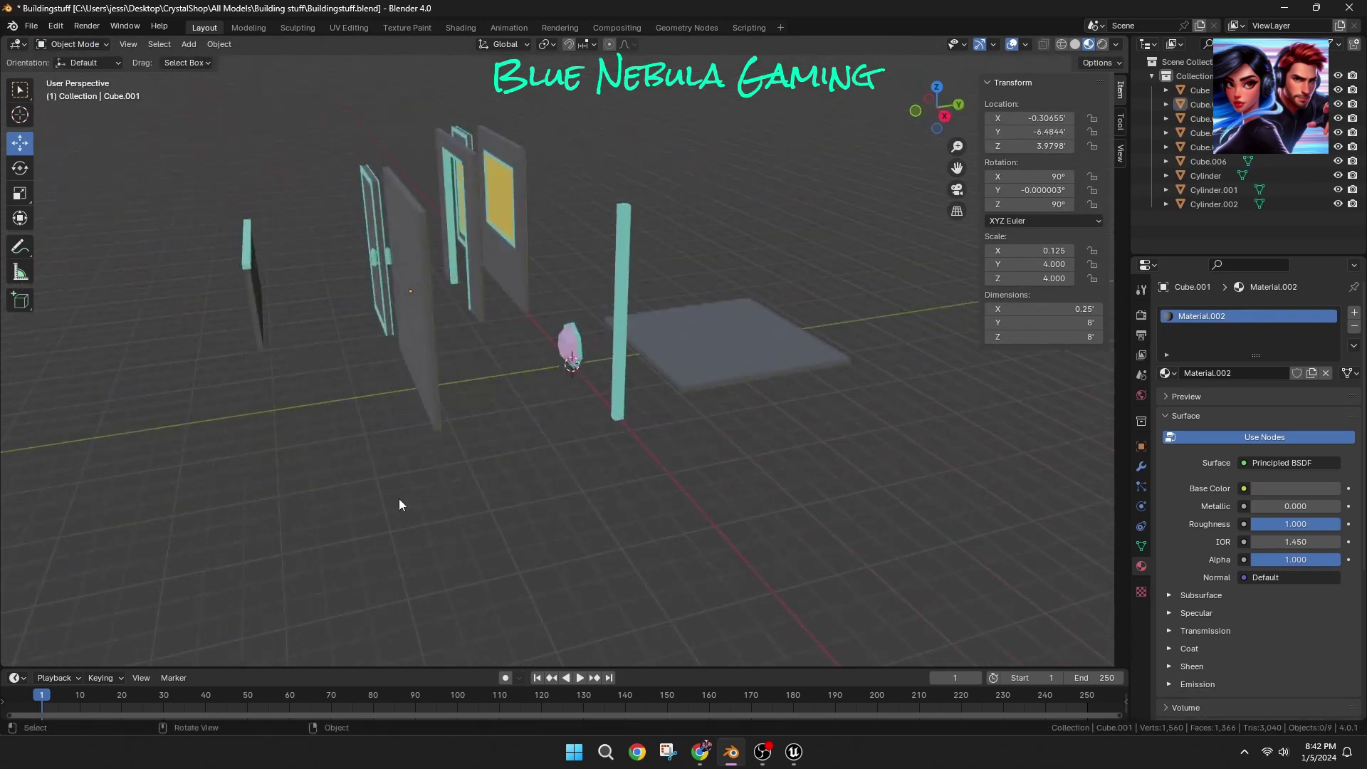
Step: Duplicate the plain wall and place the copy in front of it as a panel about 3.43' square, raised about 0.5'
scroll(399, 498, up, 2)
click(348, 397)
key(ctrl+c)
key(ctrl+v)
drag(393, 258, 342, 268)
key(s)
middle_drag(342, 268, 544, 294)
click(536, 309)
drag(542, 228, 543, 204)
middle_drag(543, 206, 776, 273)
Step: Flatten the small panel along Y to a thickness of about 0.024'
scroll(776, 273, up, 5)
middle_drag(847, 164, 534, 314)
key(s)
key(y)
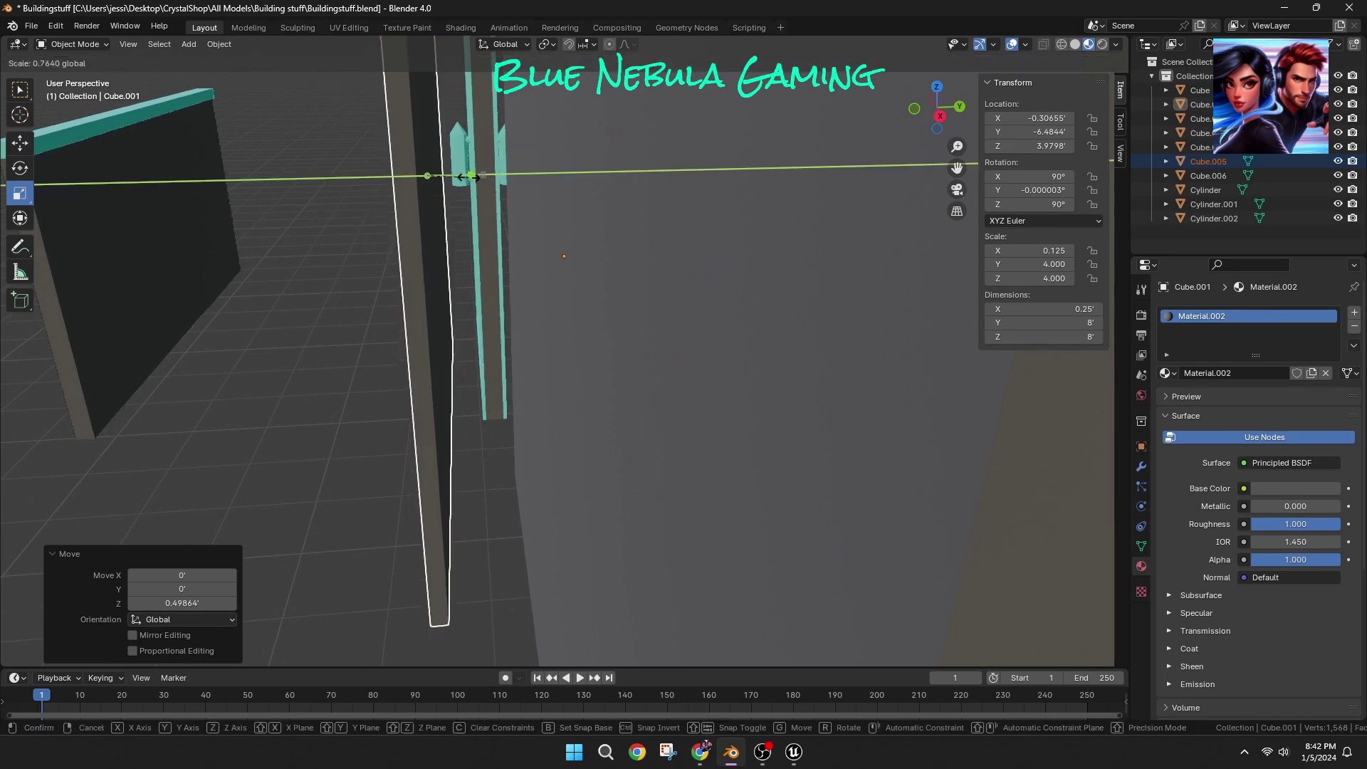
click(427, 168)
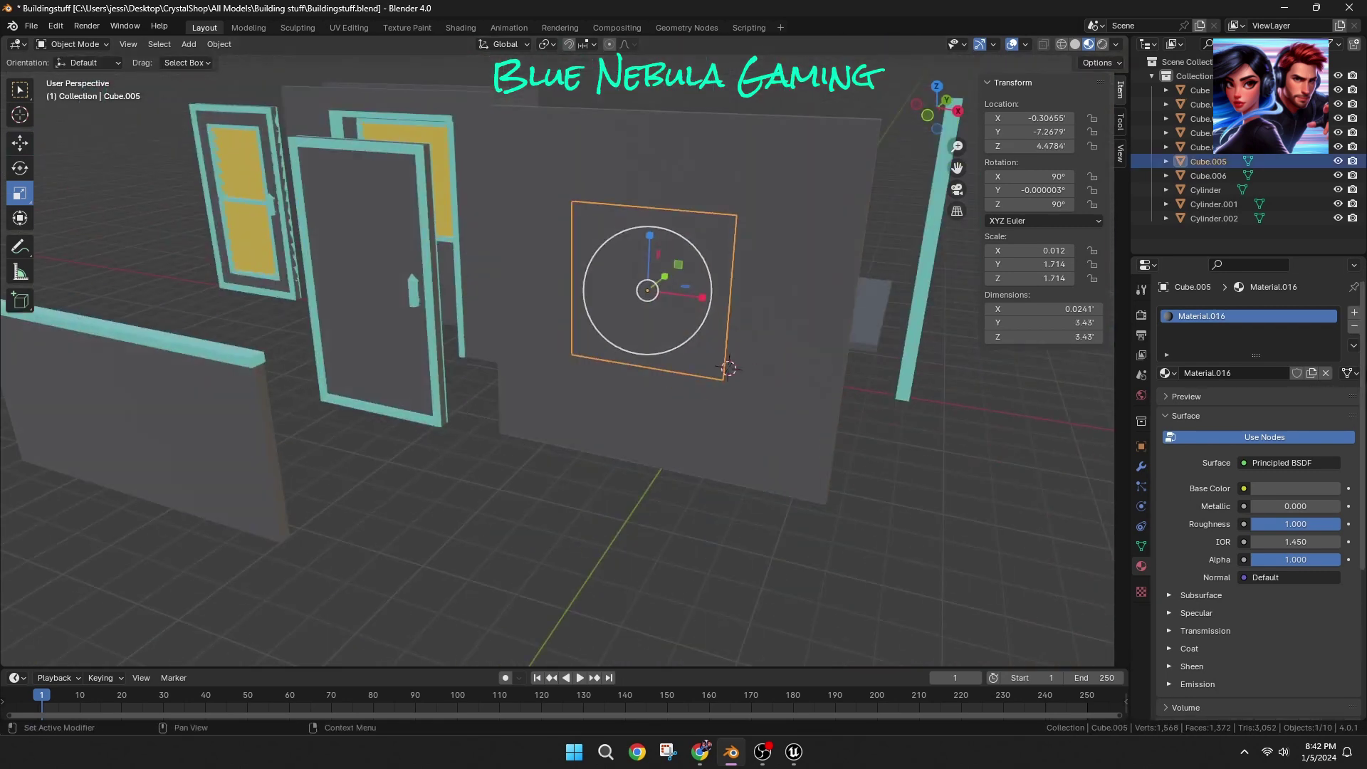
Step: Replace the small panel's material with the existing white one named Material
click(1165, 374)
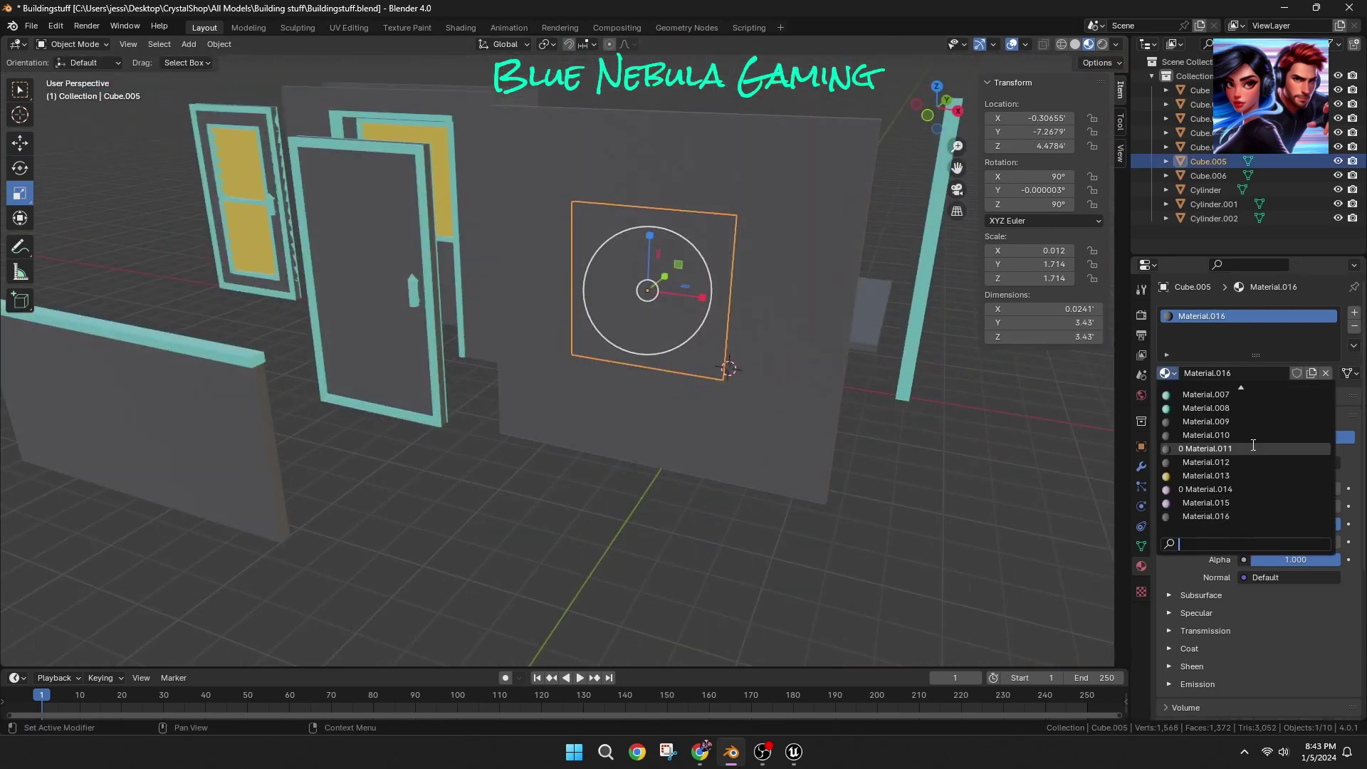
scroll(1238, 492, up, 4)
click(1206, 394)
click(661, 524)
mouse_move(605, 530)
middle_down()
mouse_move(490, 506)
mouse_move(598, 520)
middle_up()
scroll(595, 531, up, 3)
drag(959, 168, 809, 223)
middle_drag(809, 217, 926, 235)
scroll(810, 246, down, 3)
click(689, 317)
middle_drag(690, 317, 674, 345)
scroll(675, 345, down, 2)
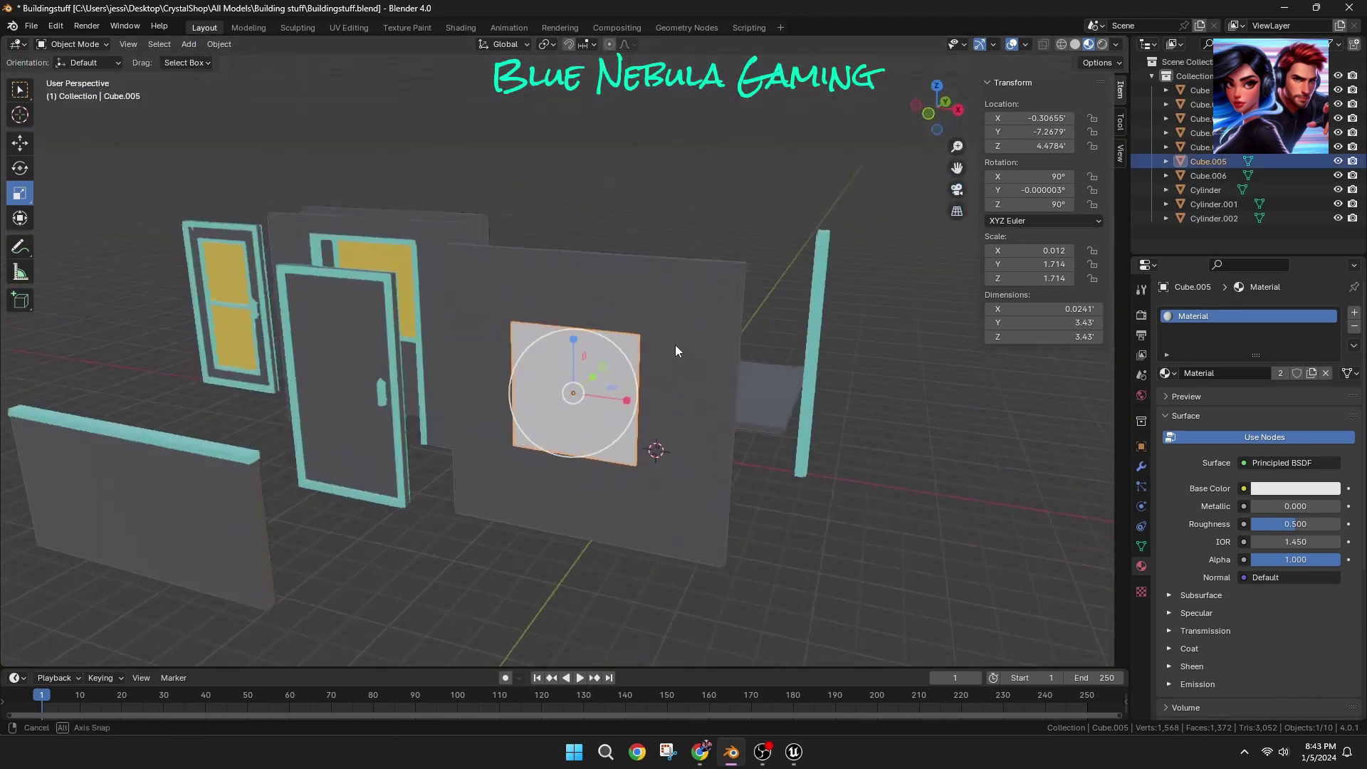
Step: Rename the small white panel as "Poster Temp." and the plain wall behind it as "wall"
right_click(1190, 164)
key(F2)
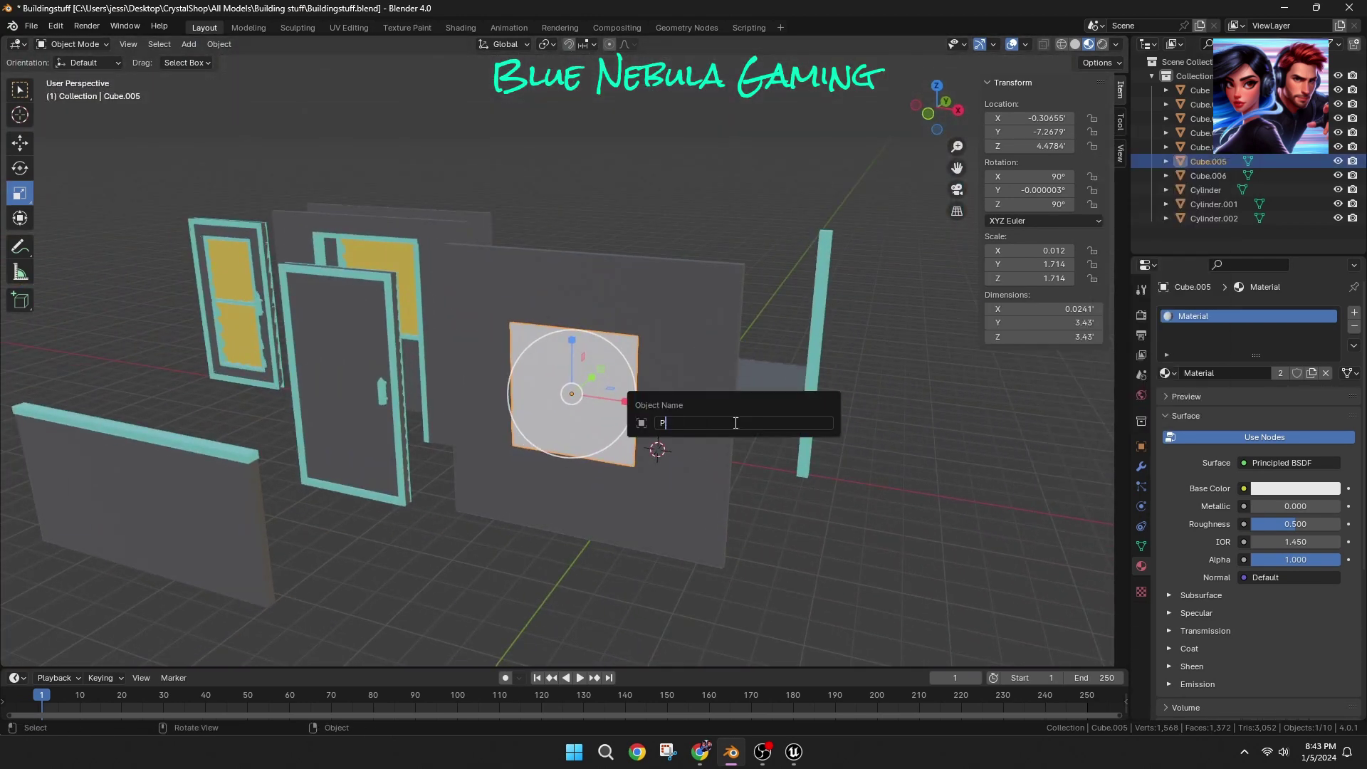
text(Poster Temp.)
key(Return)
click(735, 420)
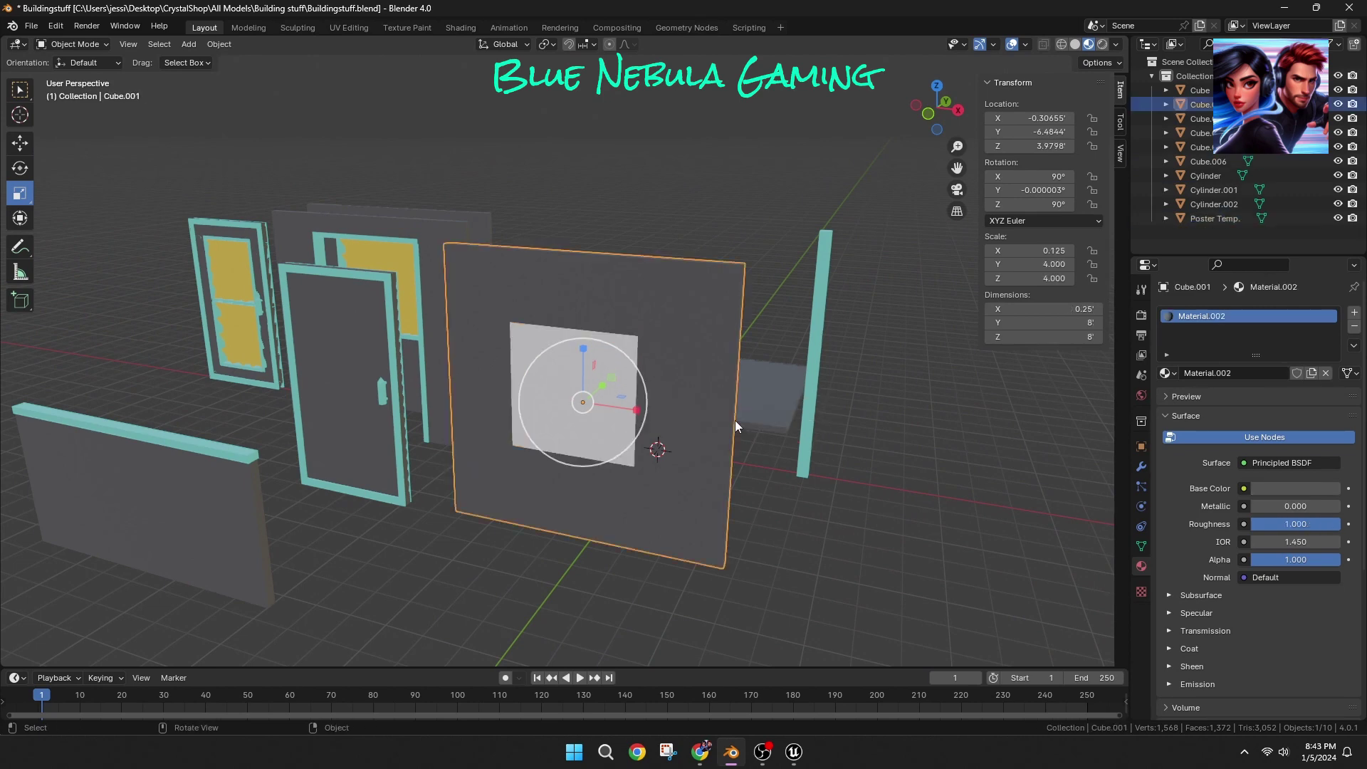
key(F2)
text(wall)
key(Return)
click(801, 534)
Step: Rename the wall containing the window as "window wall" and the floor slab as "foundation/ceiling"
middle_drag(756, 550, 733, 527)
click(593, 221)
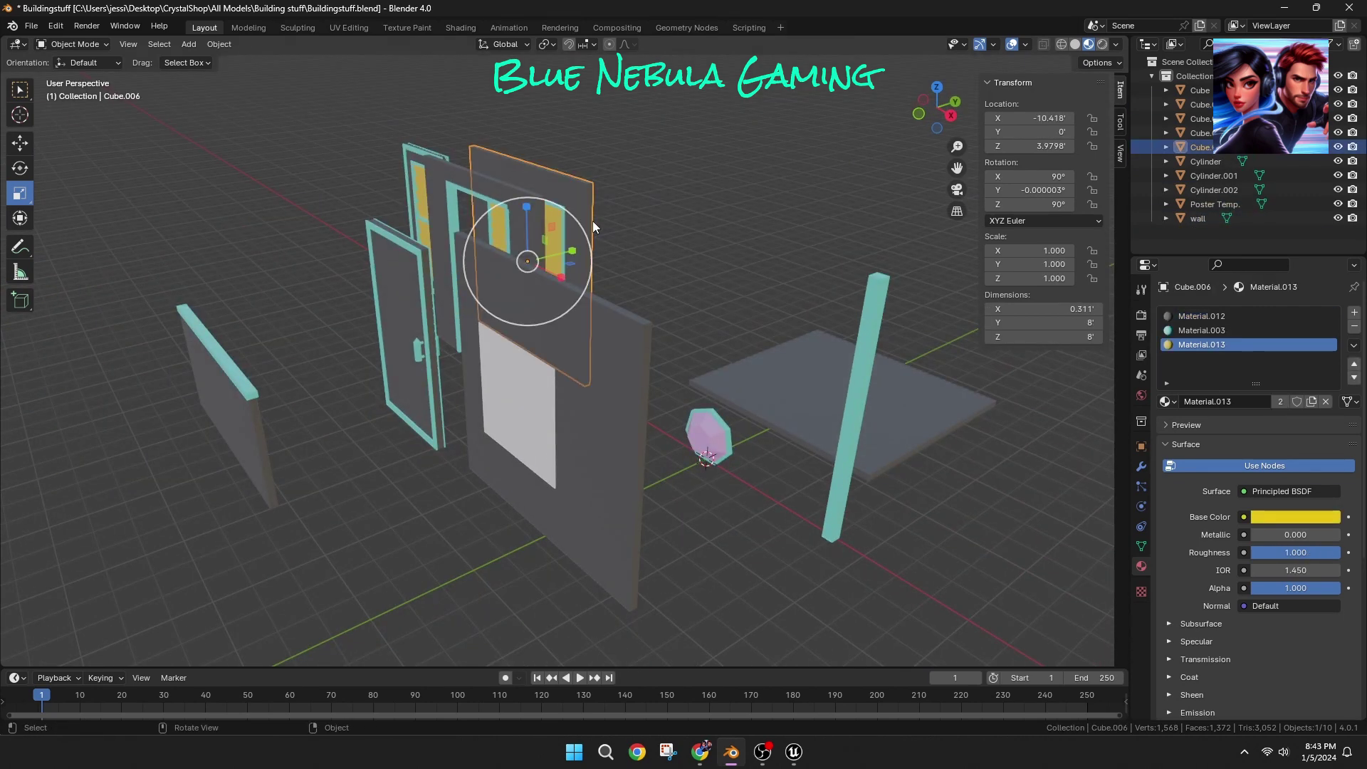
text(wall)
key(Return)
click(765, 368)
key(F2)
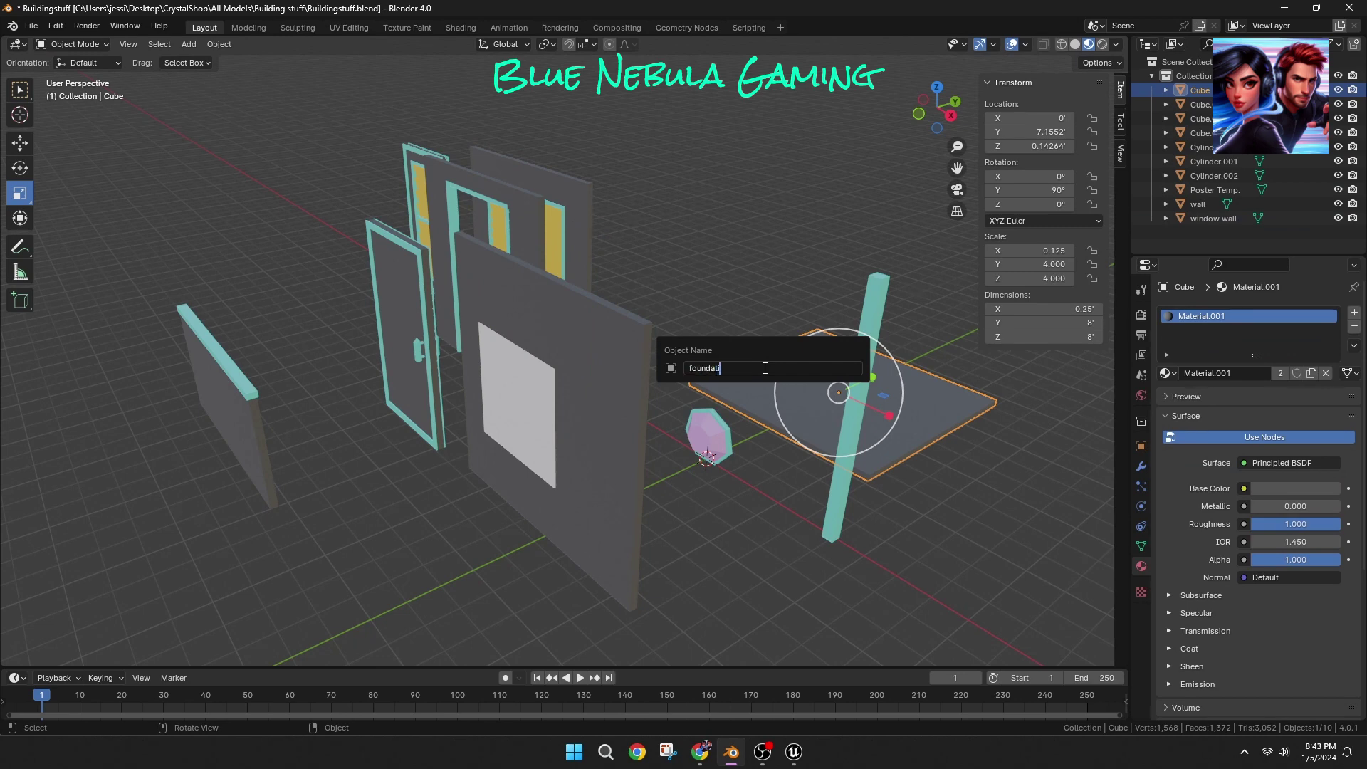
text(foundation/ceiling)
key(Return)
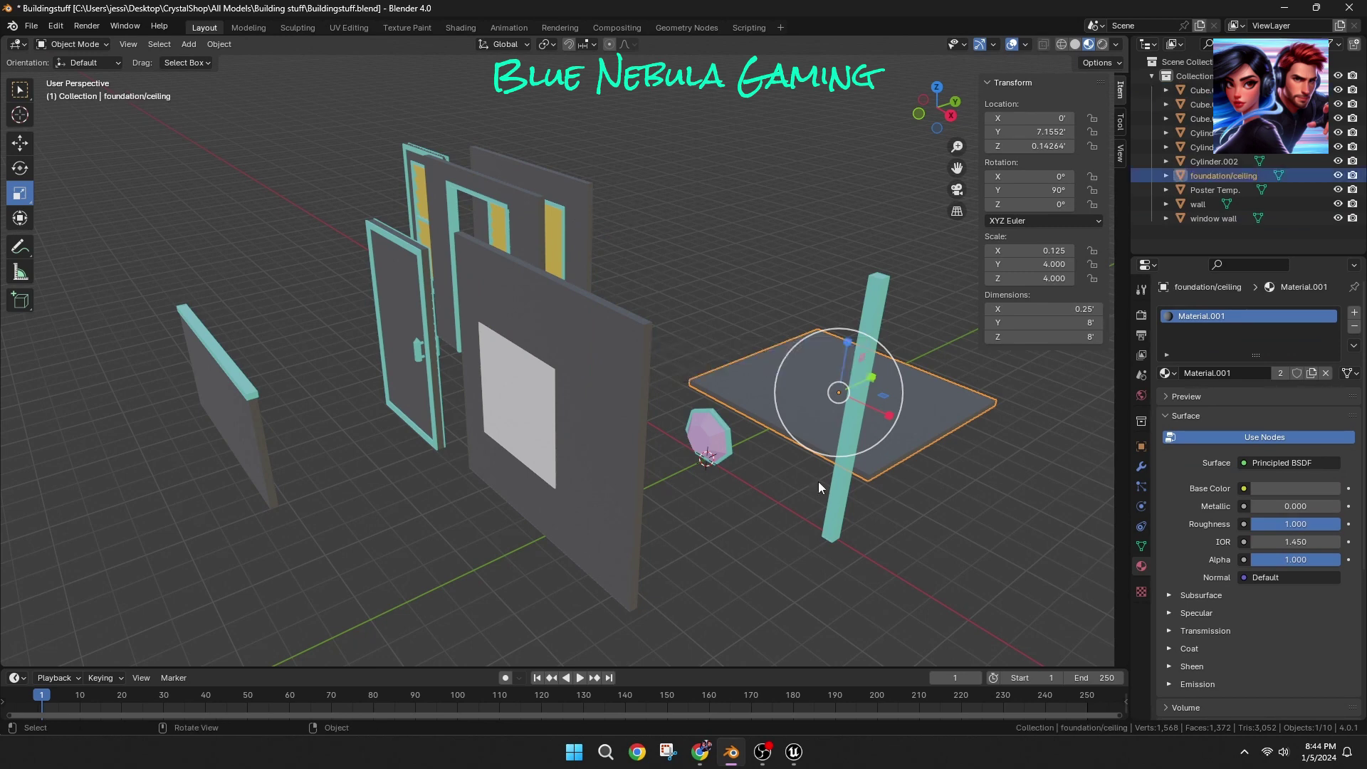
Step: Rename the turquoise post as "trim" and the wall with the door opening as "doorframe"
click(832, 483)
text(tru)
key(BackSpace)
text(im)
key(Return)
middle_drag(427, 502, 580, 521)
click(450, 393)
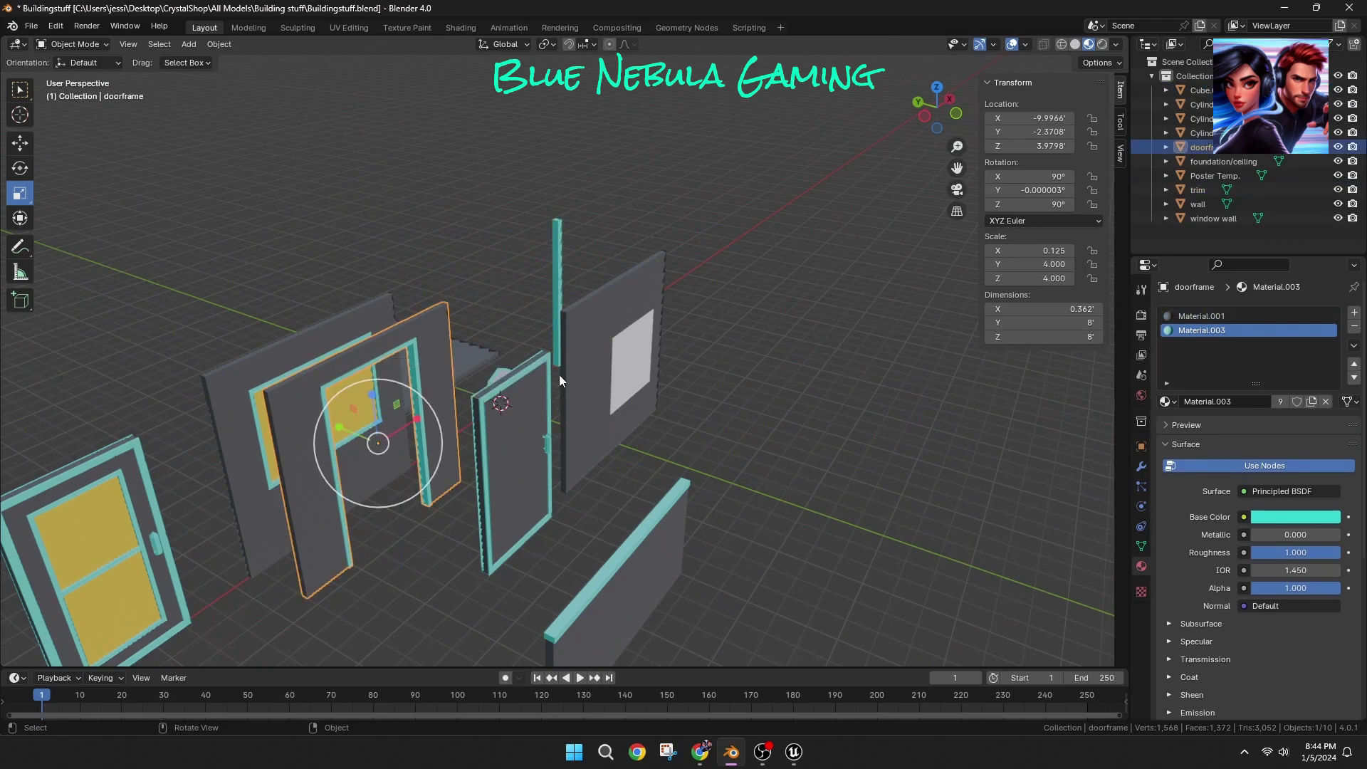
Step: Rename the plain grey door as "solid door" and the door with yellow panes as "window door"
click(531, 440)
text(r)
key(Return)
click(178, 507)
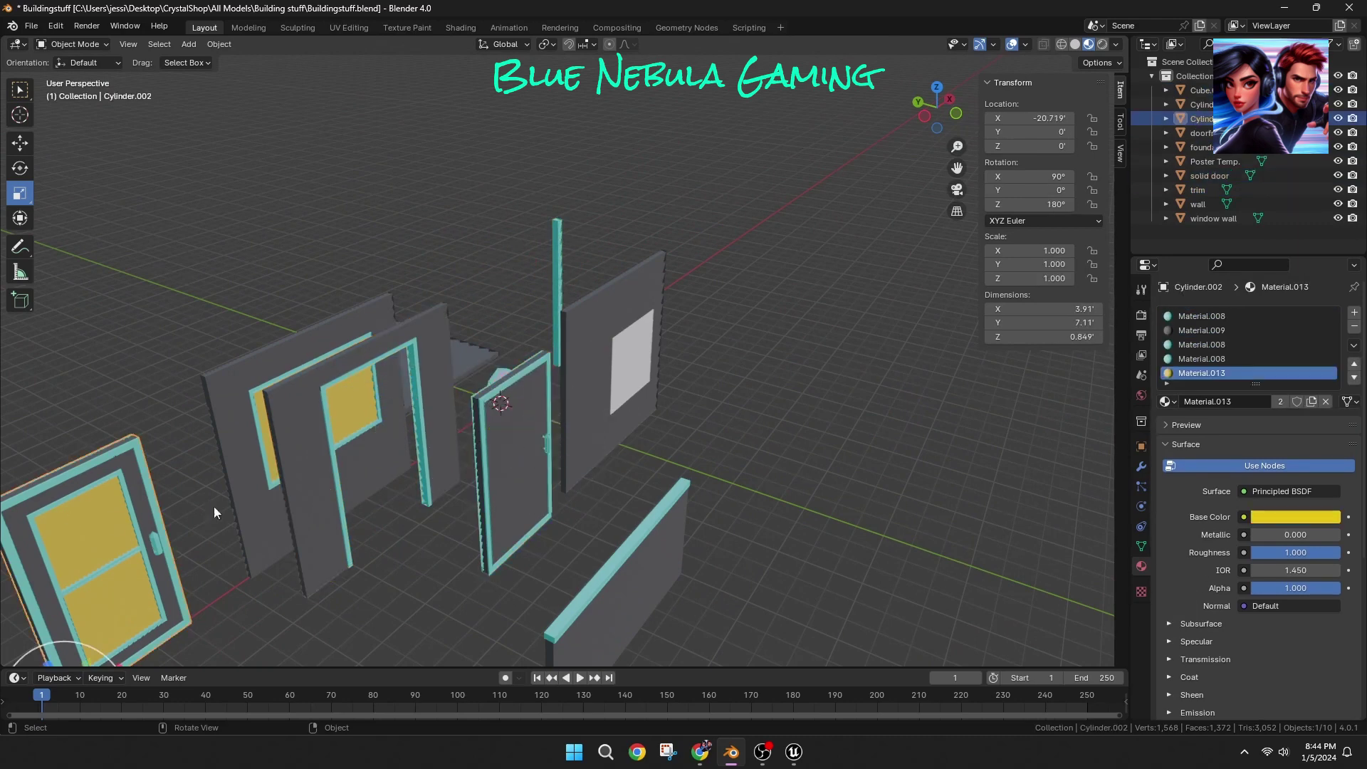
text(window door)
key(Return)
Step: Rename the low wall with the turquoise cap as "halfwall"
click(629, 550)
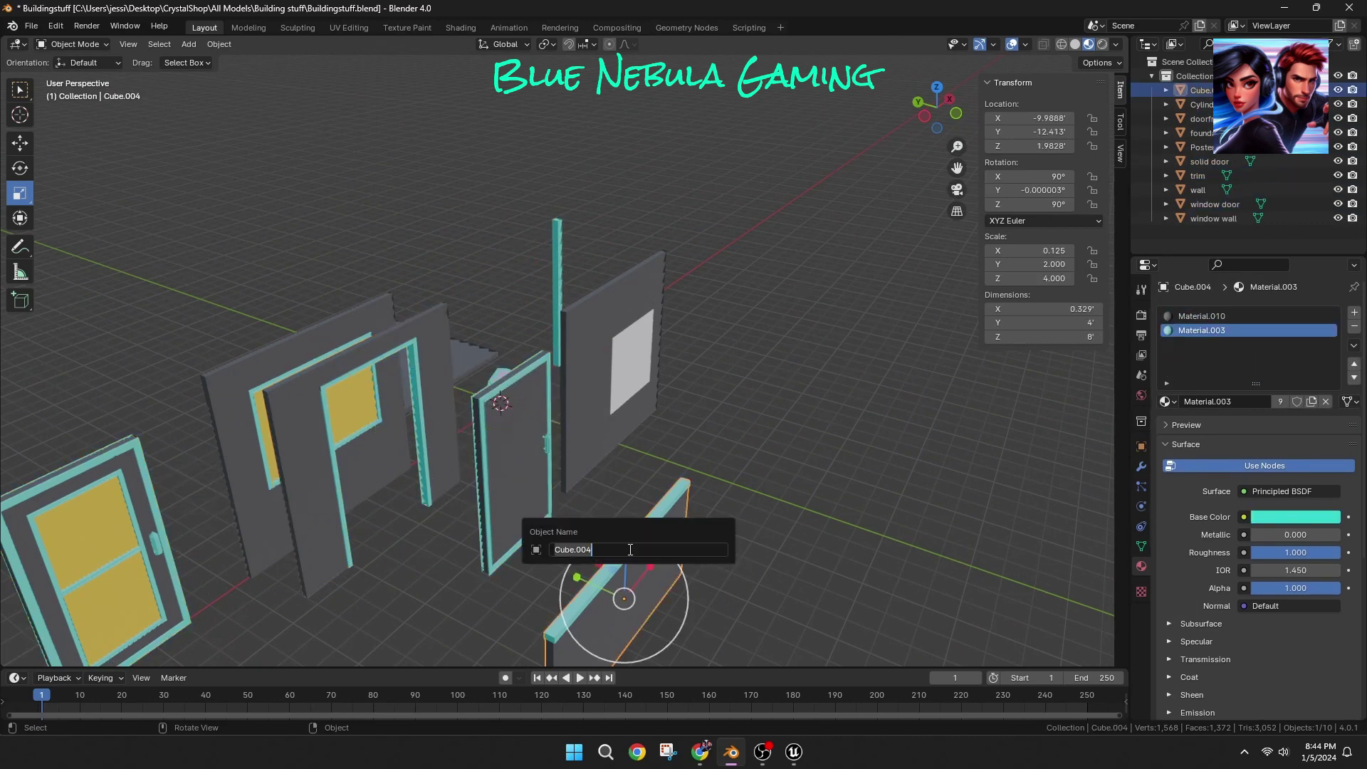
key(Return)
click(783, 504)
middle_drag(784, 504, 655, 553)
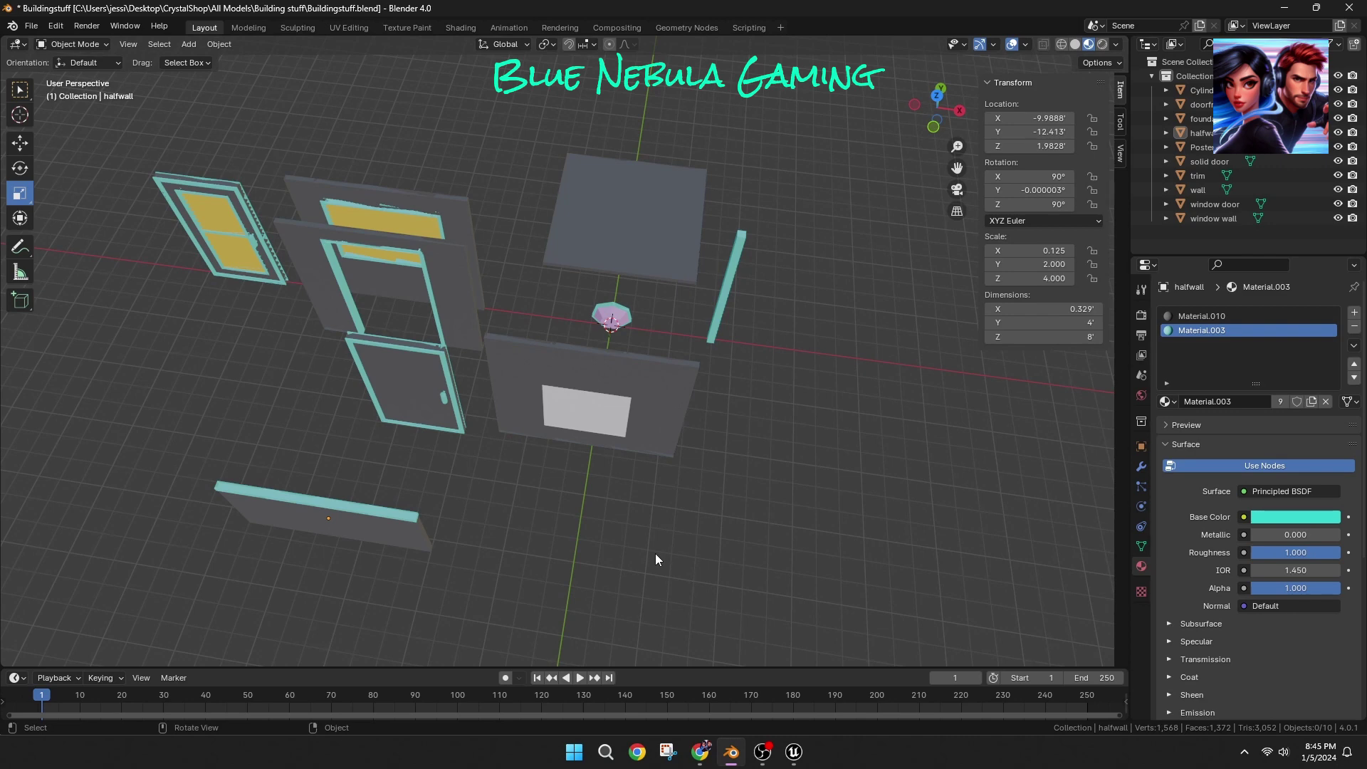
Step: Scale the white poster panel narrower along X and save the file
middle_drag(656, 553, 659, 450)
scroll(660, 450, up, 3)
click(626, 423)
drag(671, 401, 660, 401)
click(31, 26)
click(57, 122)
scroll(327, 122, down, 3)
middle_drag(327, 122, 614, 335)
Step: Move the seven-sided window clear of the other pieces, and check the existing windowWall mesh in Unreal Engine before returning to Blender
click(617, 313)
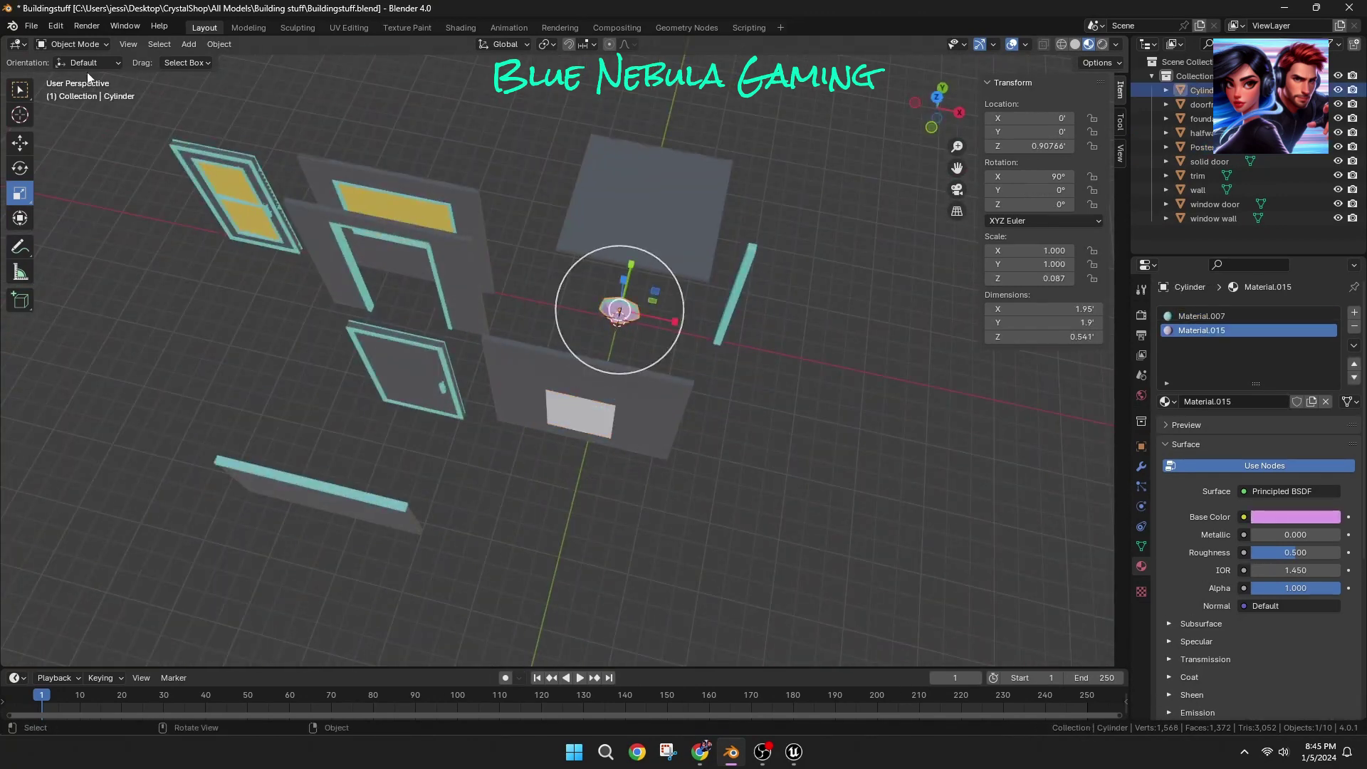
drag(682, 323, 214, 218)
click(793, 750)
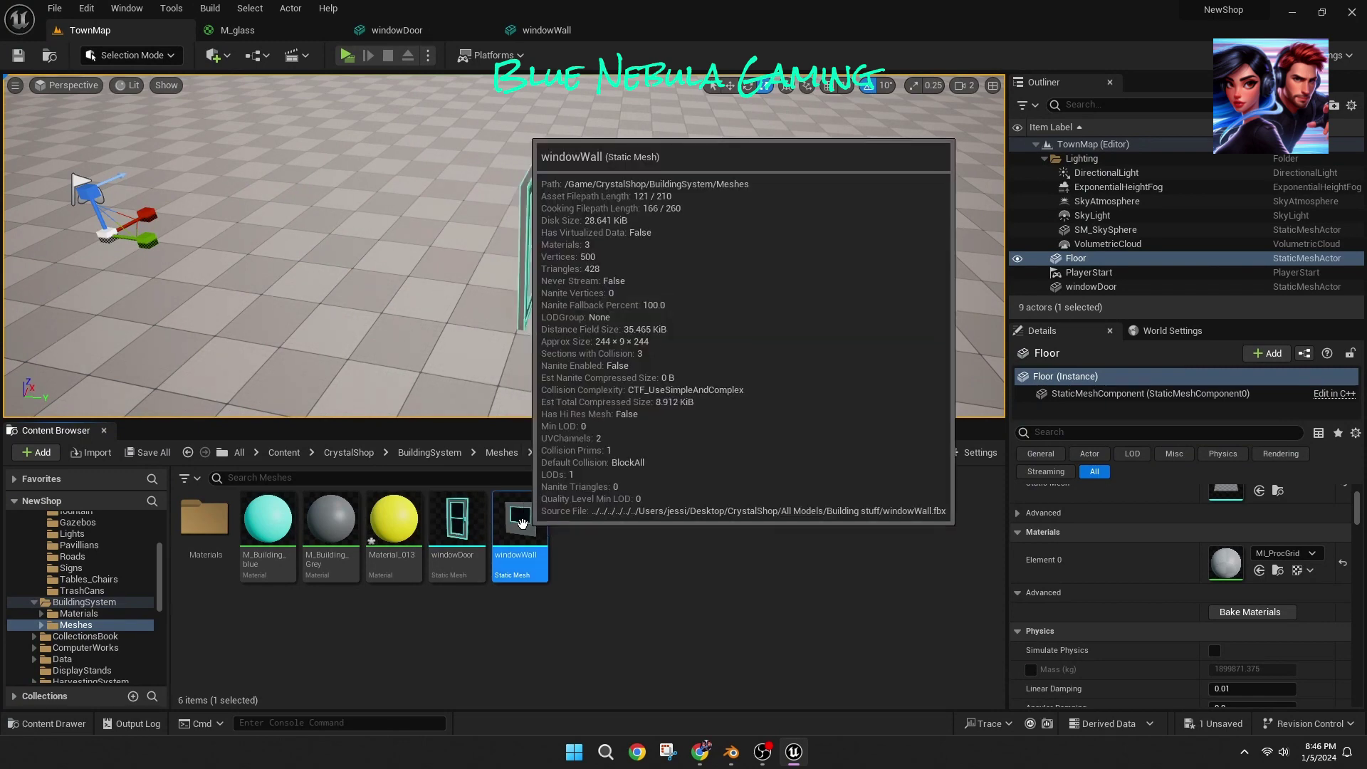
click(732, 752)
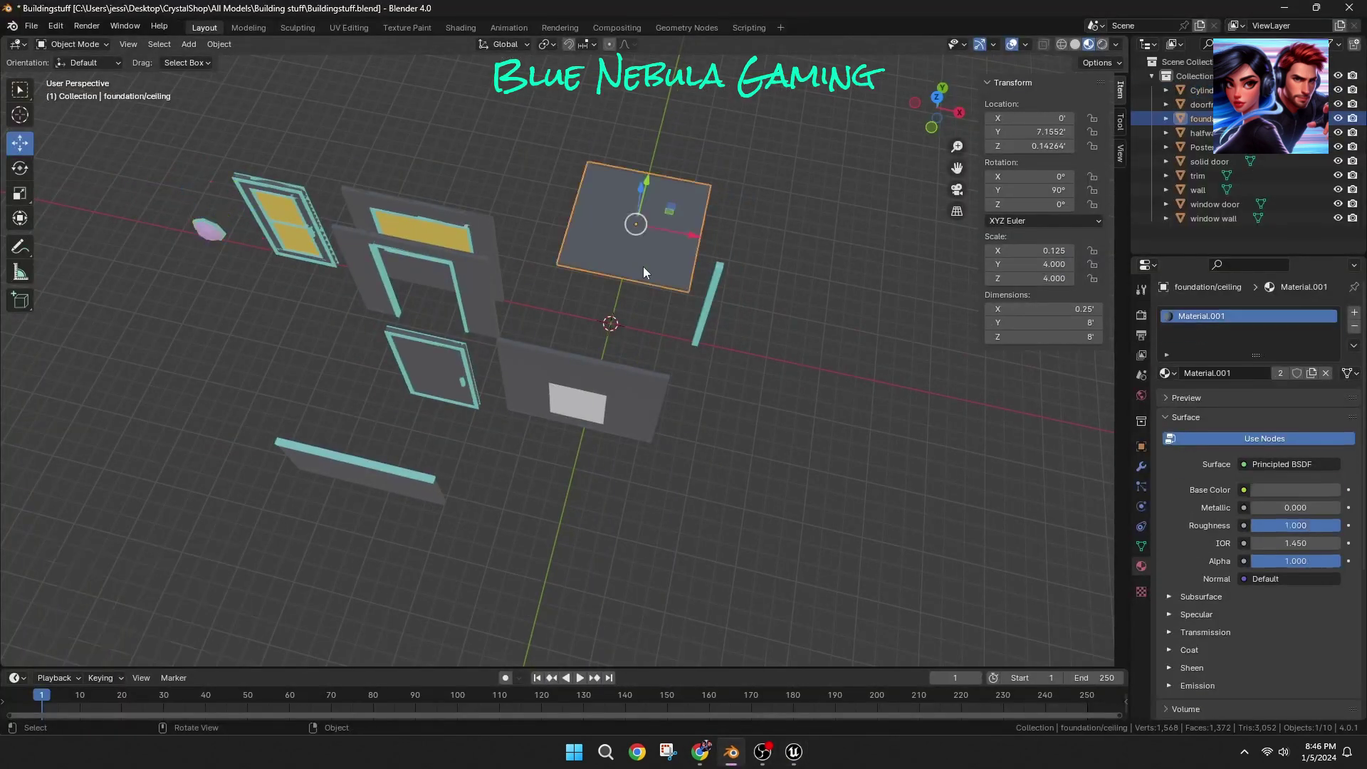
Step: Set the foundation slab's Y location to 0 and export it as Foundation.fbx
key(Return)
click(32, 27)
mouse_move(86, 242)
click(292, 374)
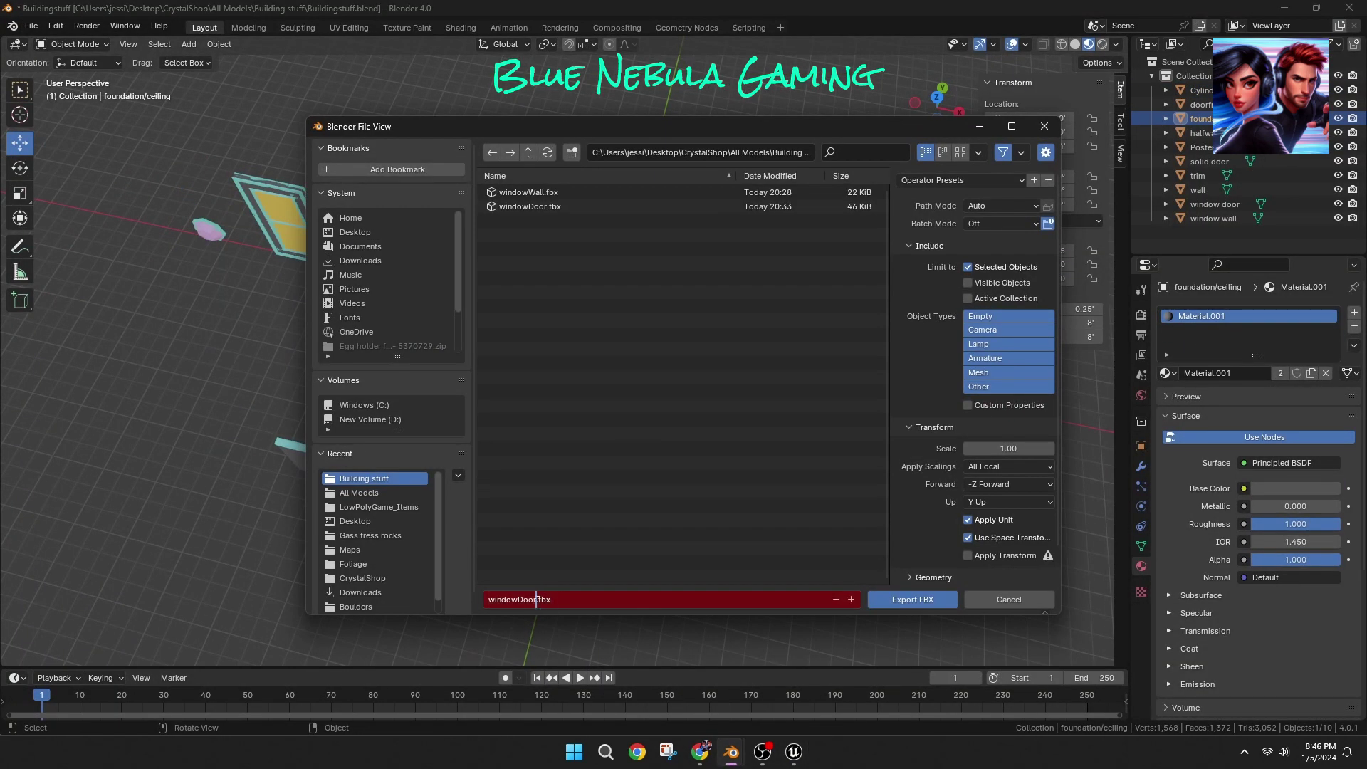
click(886, 602)
middle_drag(805, 549, 677, 498)
scroll(716, 462, up, 3)
mouse_move(793, 750)
click(793, 680)
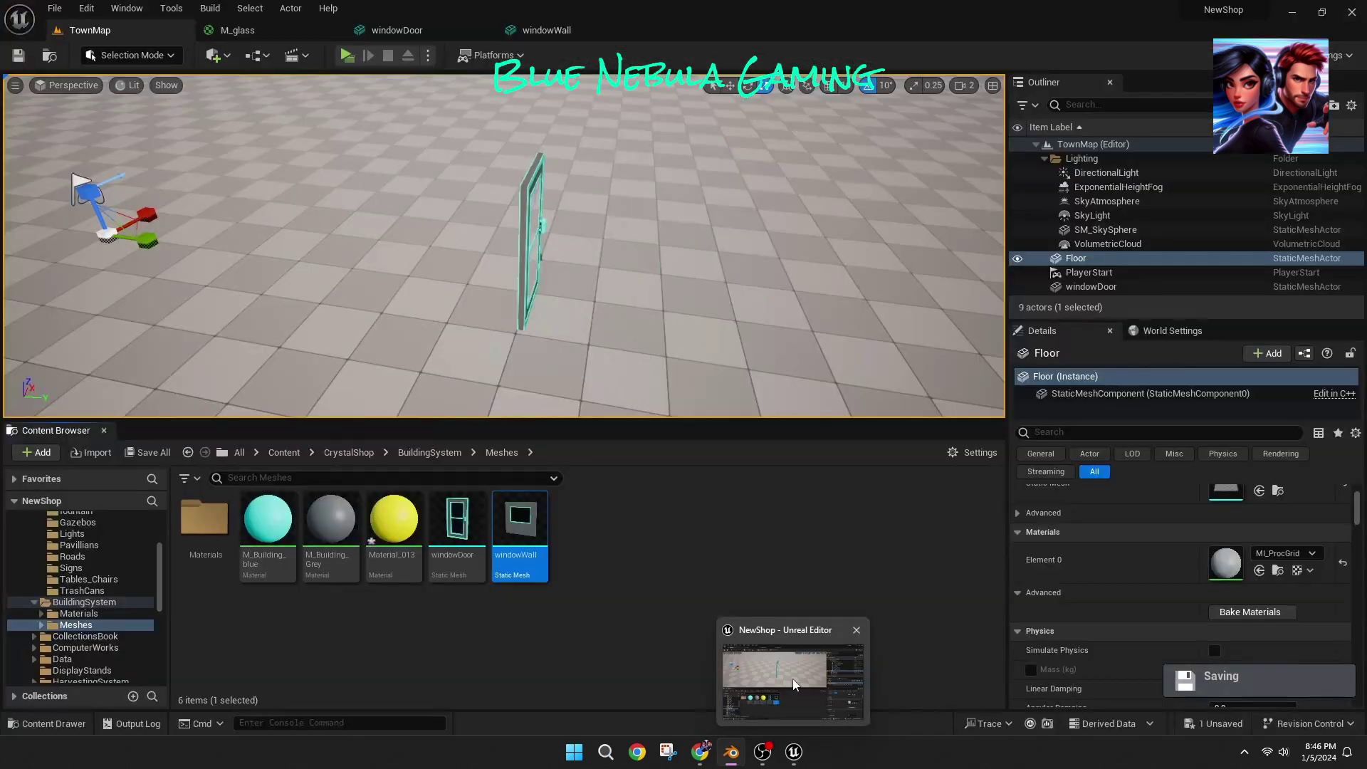
Step: Set the plain wall's X and Y location to 0 and export it as wall.fbx
key(Return)
click(32, 26)
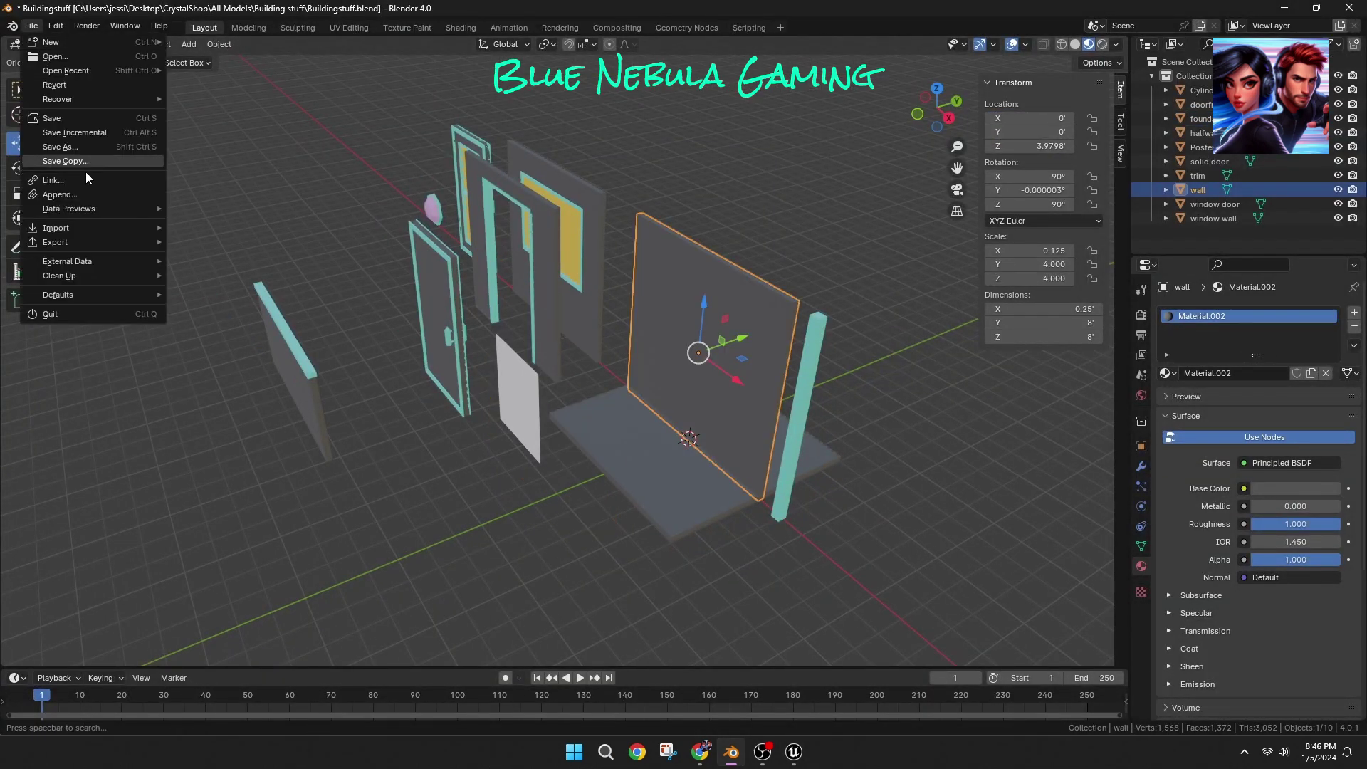
mouse_move(85, 242)
click(288, 373)
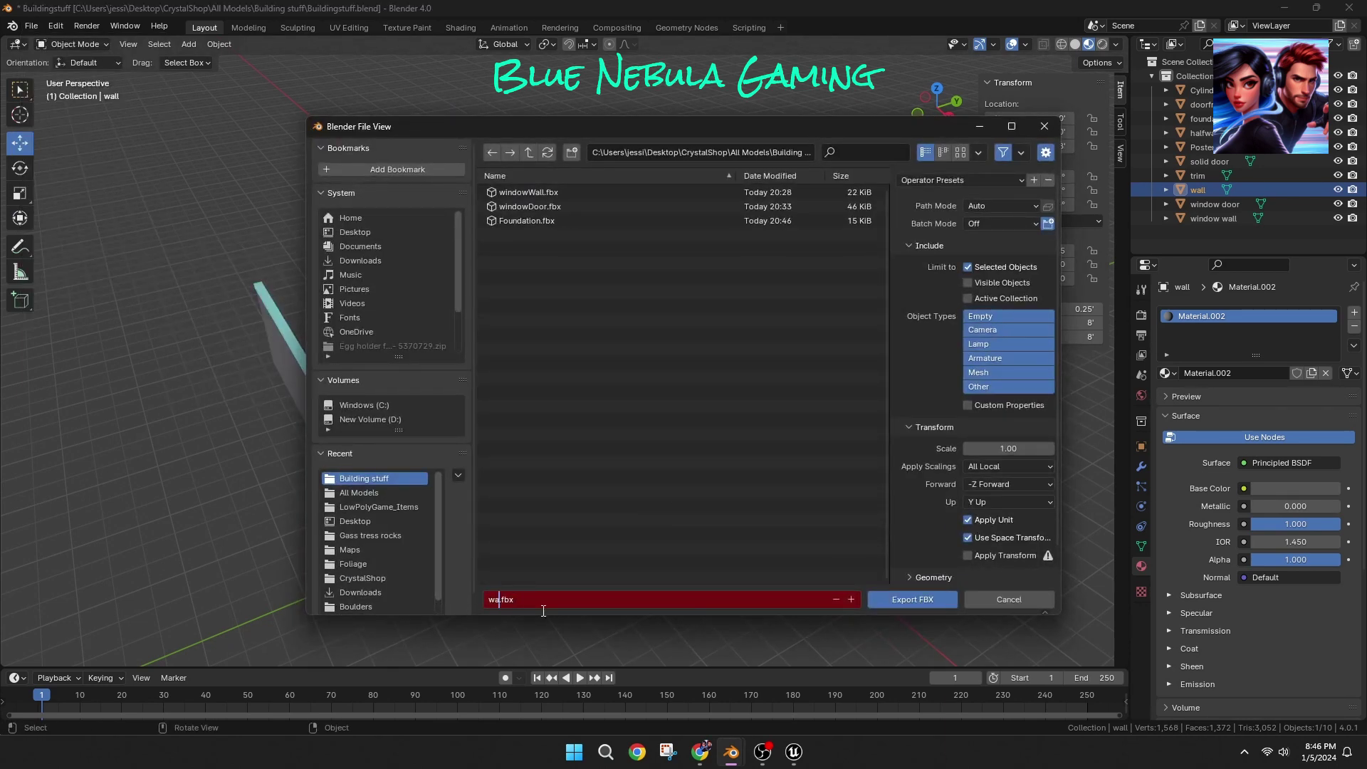
click(895, 604)
Step: Export the foundation slab a second time as Celing.fbx
click(712, 499)
click(31, 26)
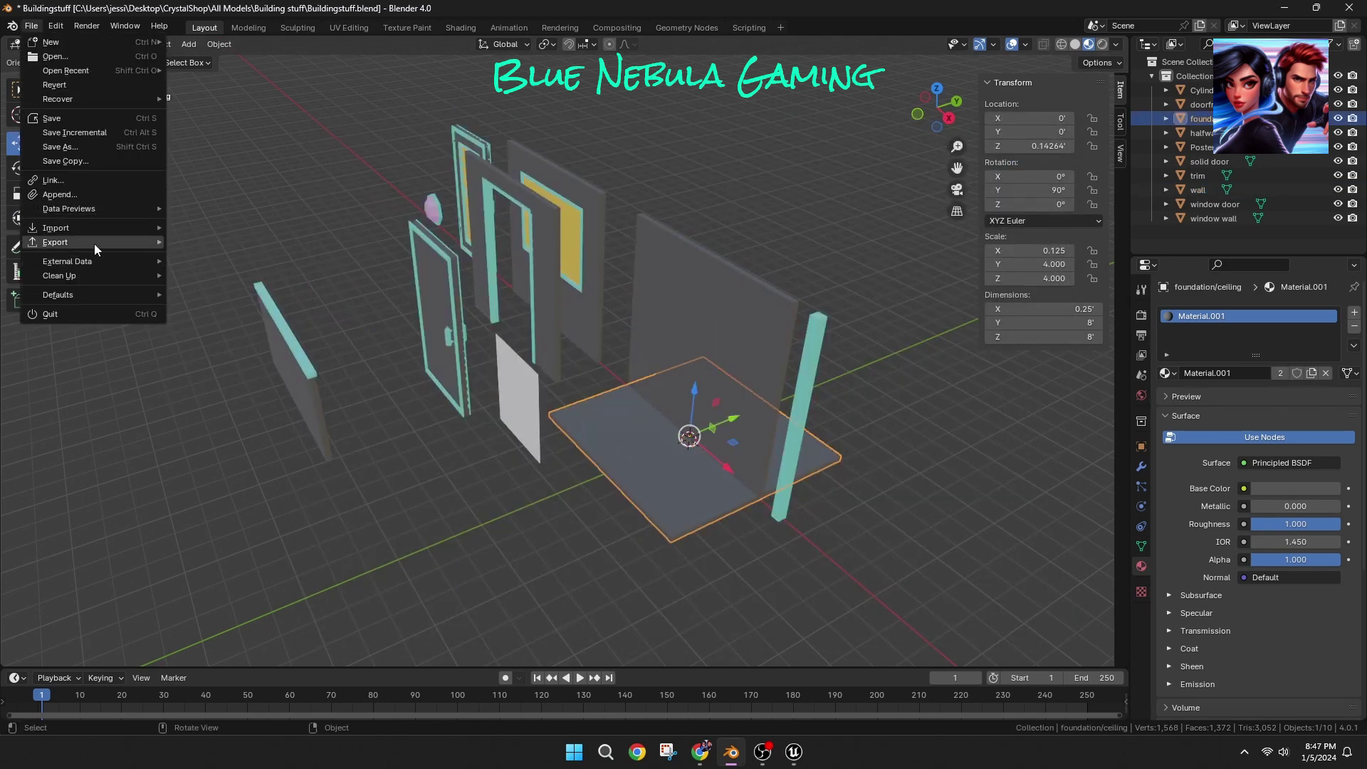
mouse_move(94, 243)
click(289, 373)
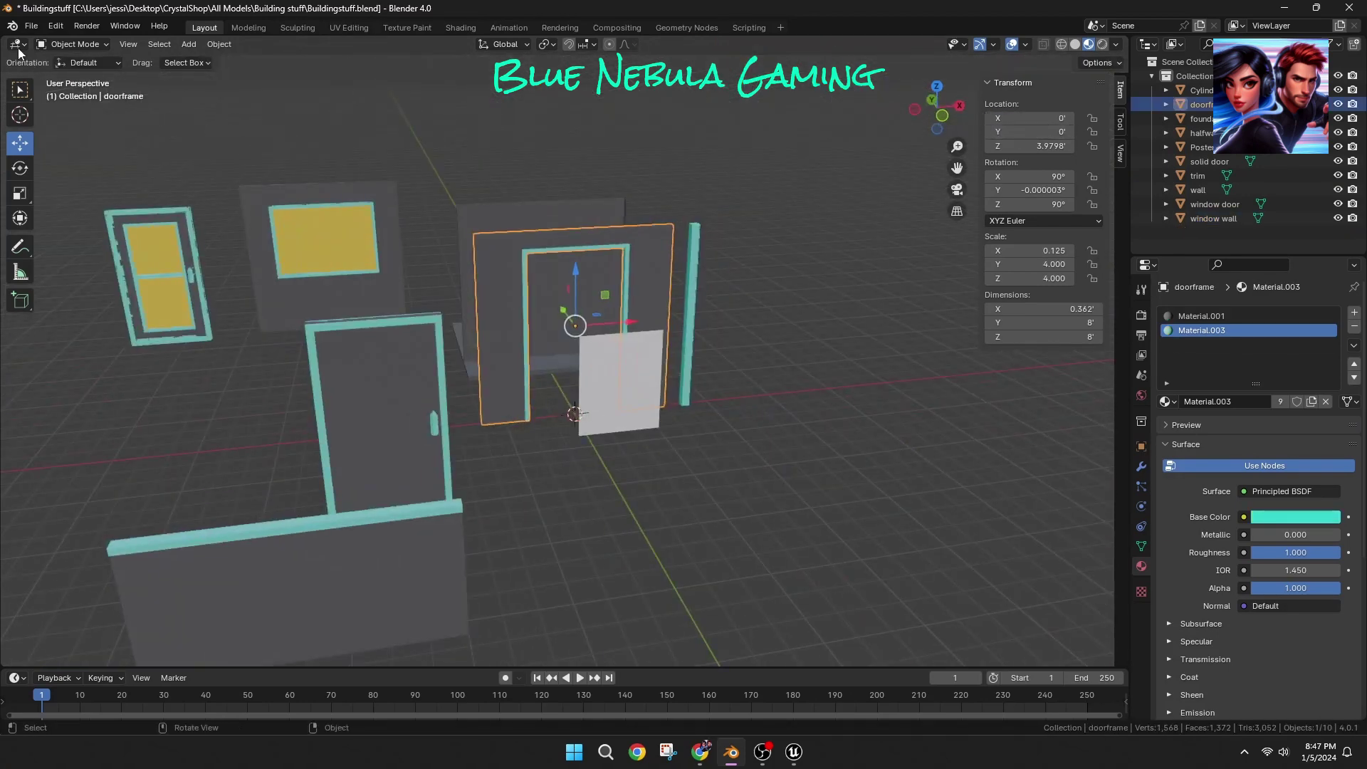
Step: Export the doorframe wall at the world origin as DoorFrame.fbx
click(31, 26)
mouse_move(118, 246)
click(258, 380)
click(510, 600)
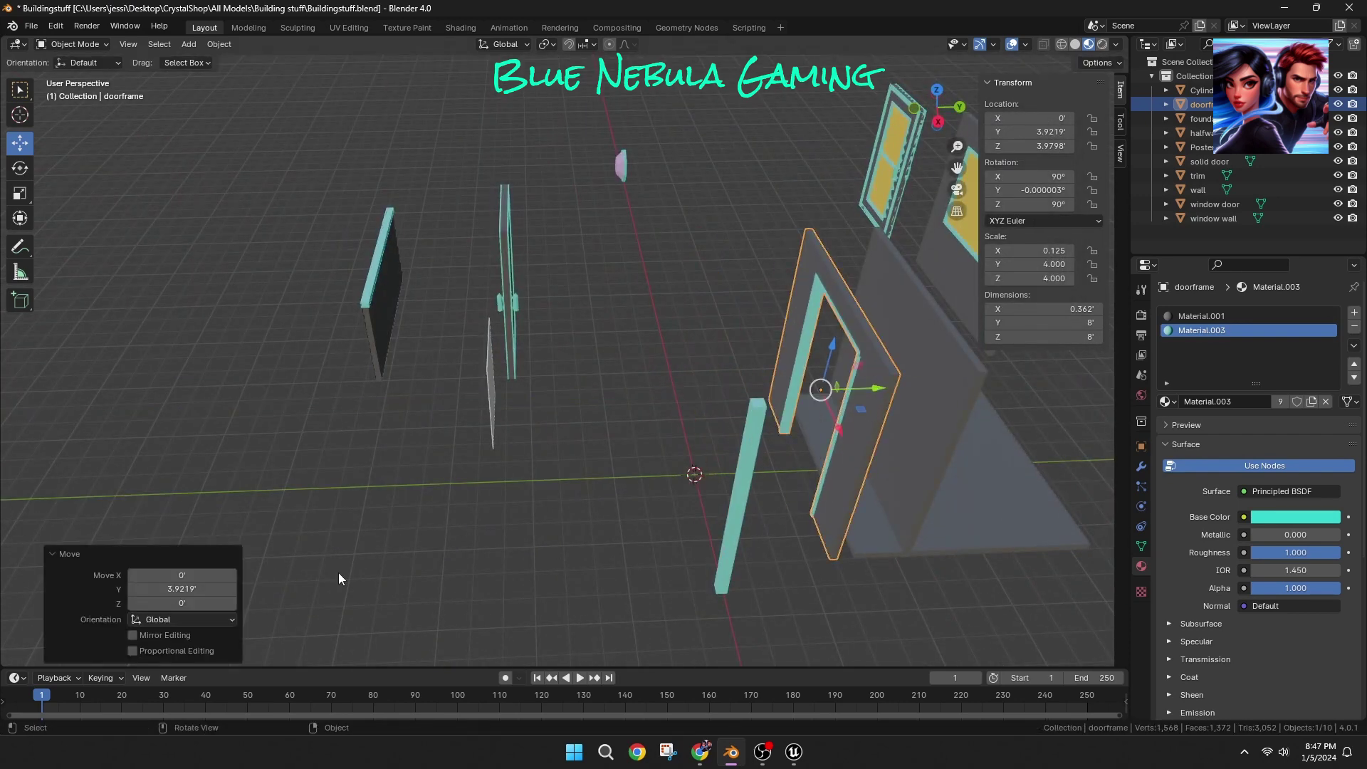
Step: Set the solid door's X and Y location to 0
click(430, 428)
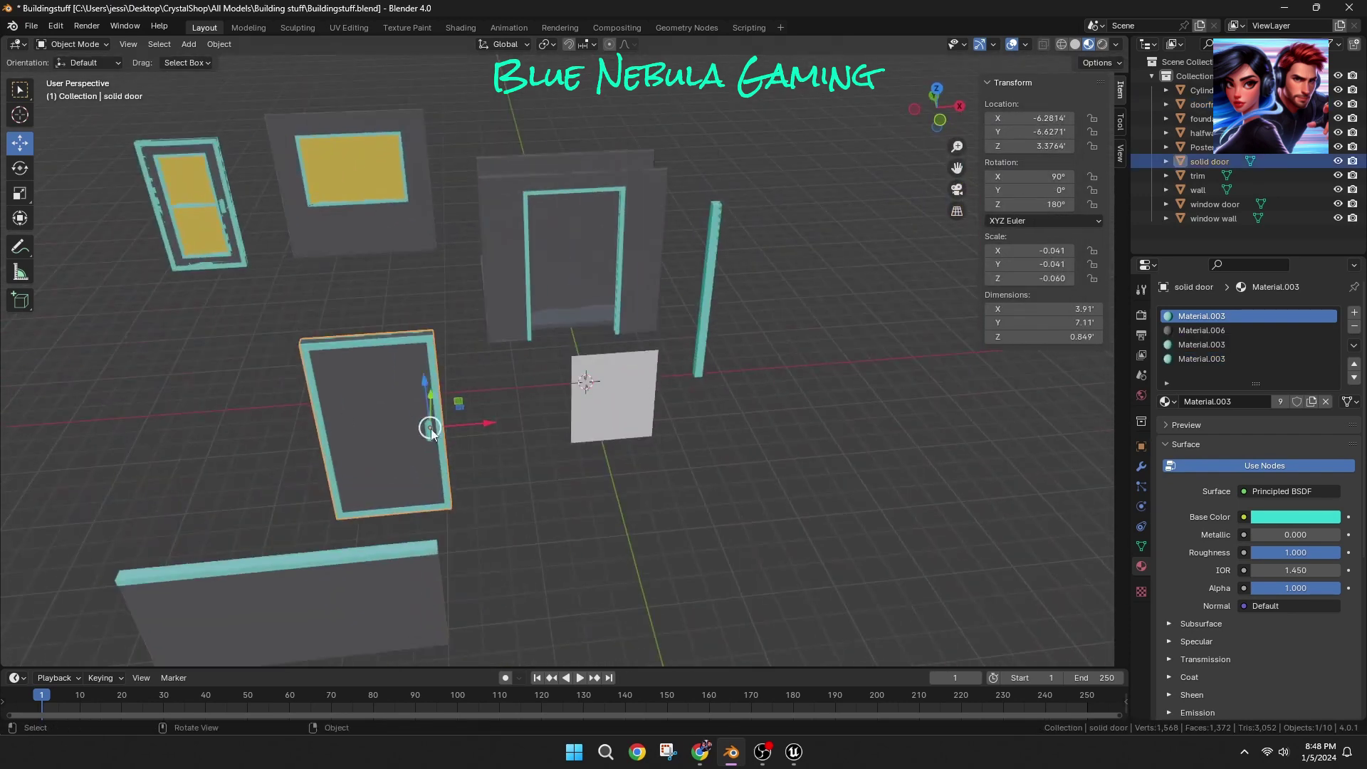
text(0)
key(Return)
key(BackSpace)
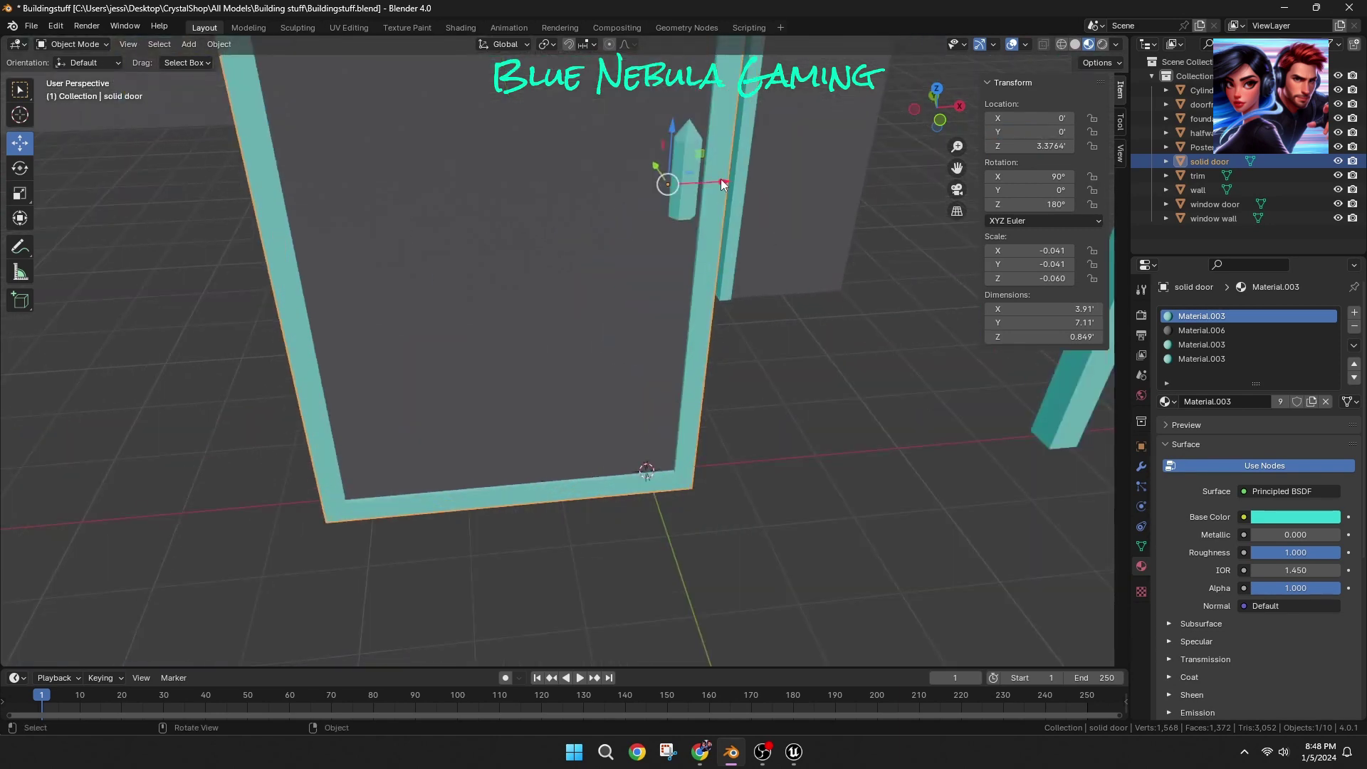
Step: Line up the solid door's lower hinge corner with the 3D cursor and set the door's origin to the 3D cursor
middle_drag(720, 178, 922, 395)
scroll(730, 445, down, 1)
drag(598, 211, 589, 210)
right_click(558, 333)
mouse_move(557, 333)
click(648, 363)
middle_drag(648, 368, 705, 438)
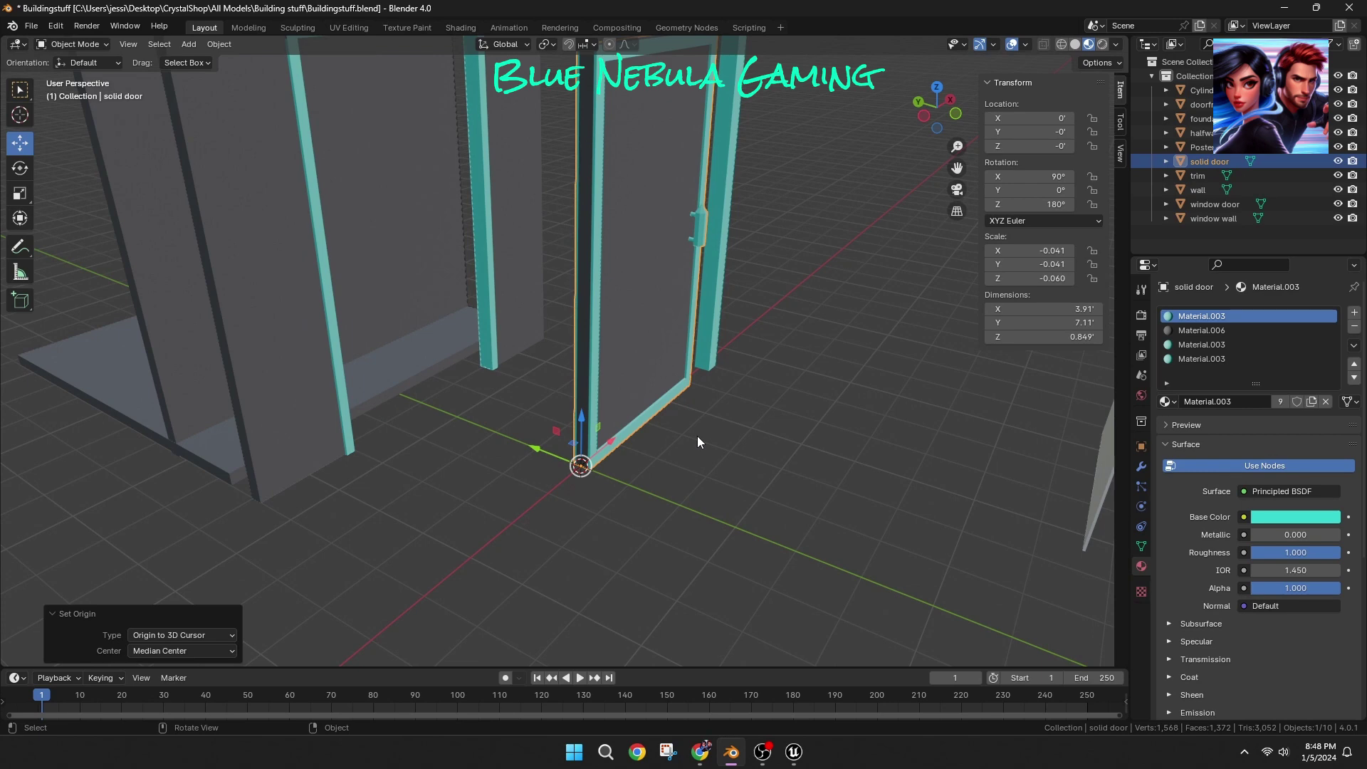
middle_drag(698, 436, 729, 375)
Step: Export the solid door as an FBX file into the Building stuff folder
click(32, 26)
mouse_move(100, 250)
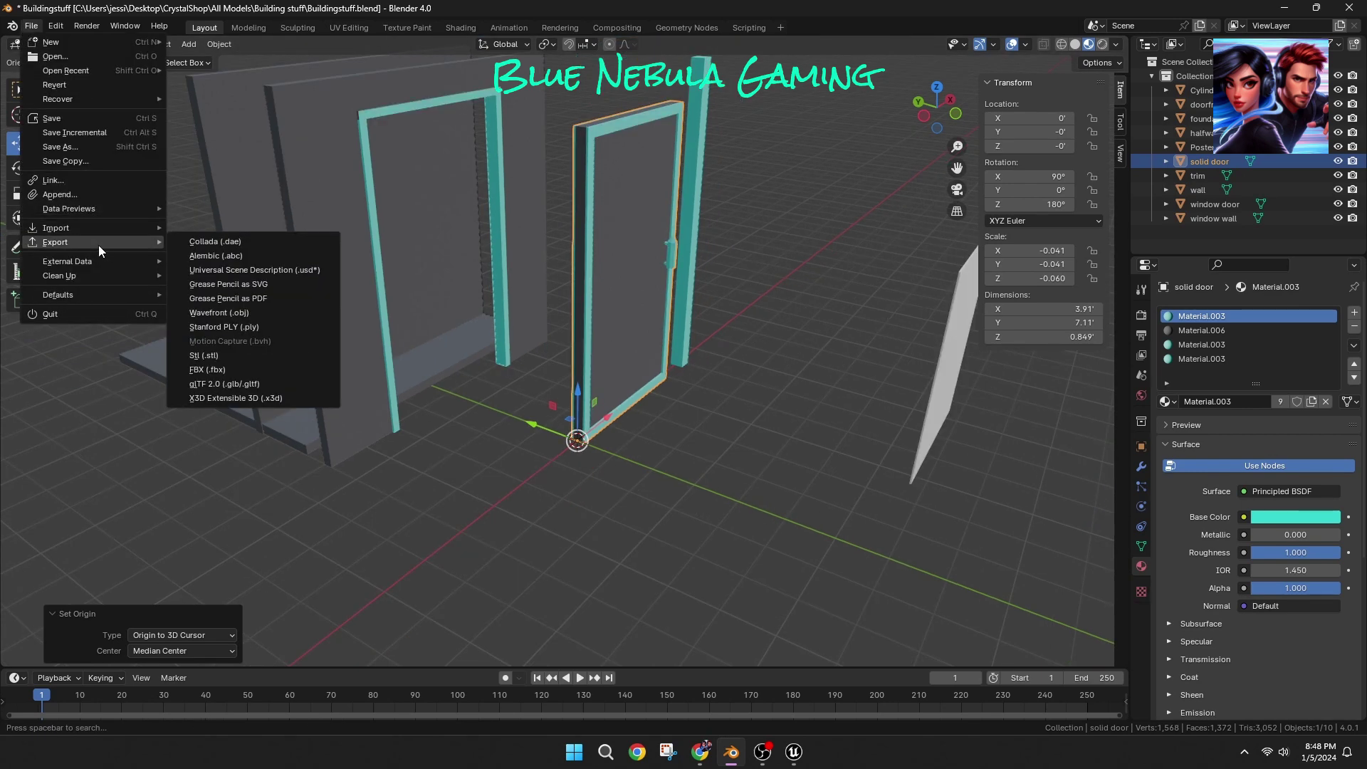
click(207, 370)
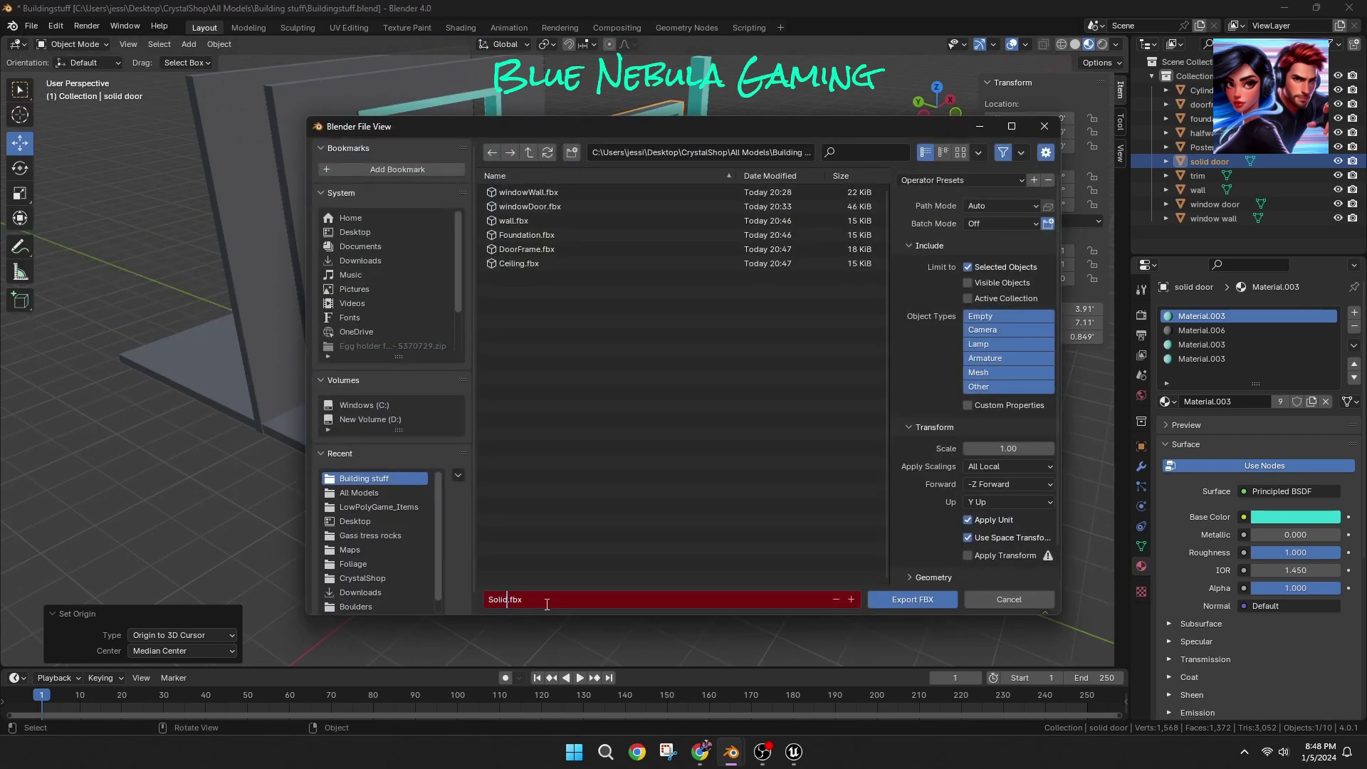
click(911, 598)
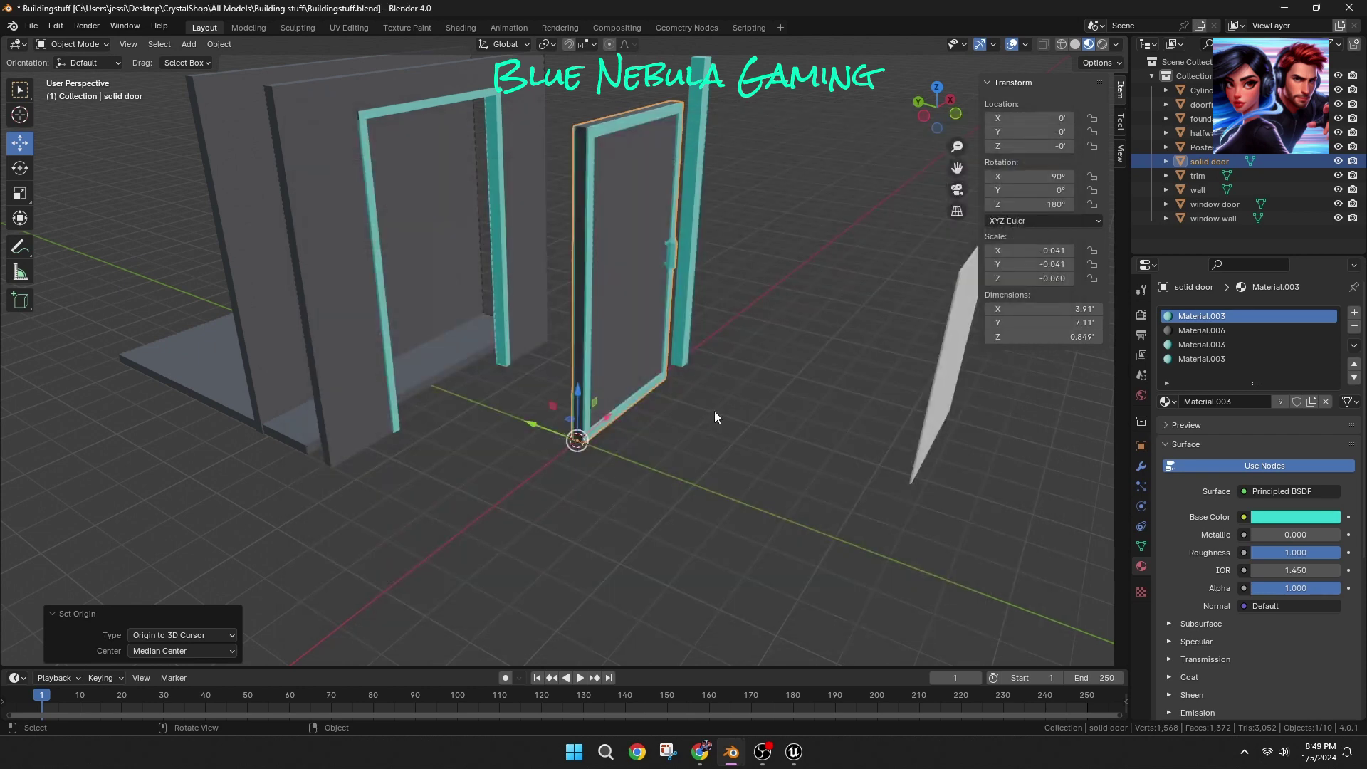
Step: Move the solid door along Y away from the world origin, toward the doorframe wall
middle_drag(715, 412, 855, 420)
scroll(715, 412, down, 3)
drag(426, 420, 285, 445)
middle_drag(627, 455, 398, 498)
Step: Set the trim's X and Y location to 0 and export it as Trim.fbx into the Building stuff folder
click(746, 319)
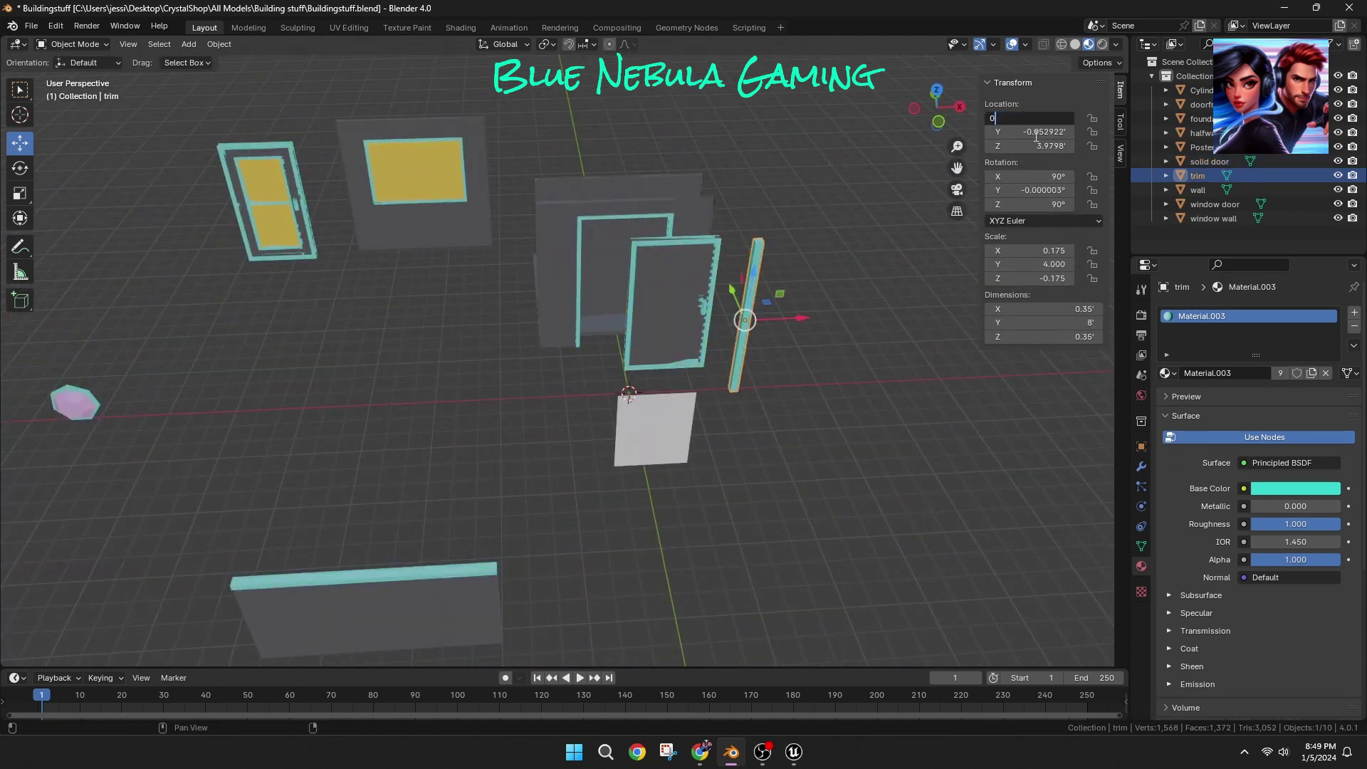
click(32, 25)
mouse_move(100, 274)
click(275, 369)
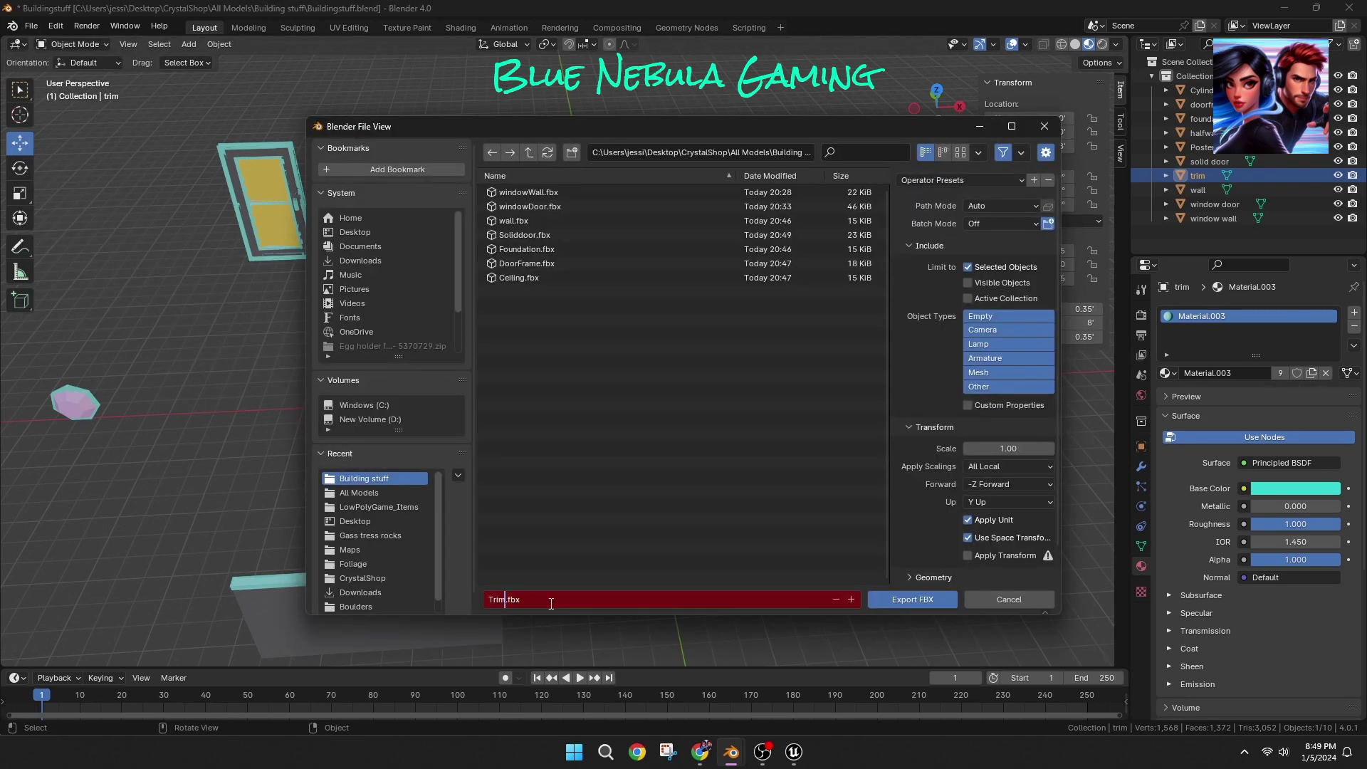
click(898, 604)
Step: Set the pink wall light's X and Y location to 0 and export it as WallLight.fbx
middle_drag(299, 556, 270, 541)
click(125, 343)
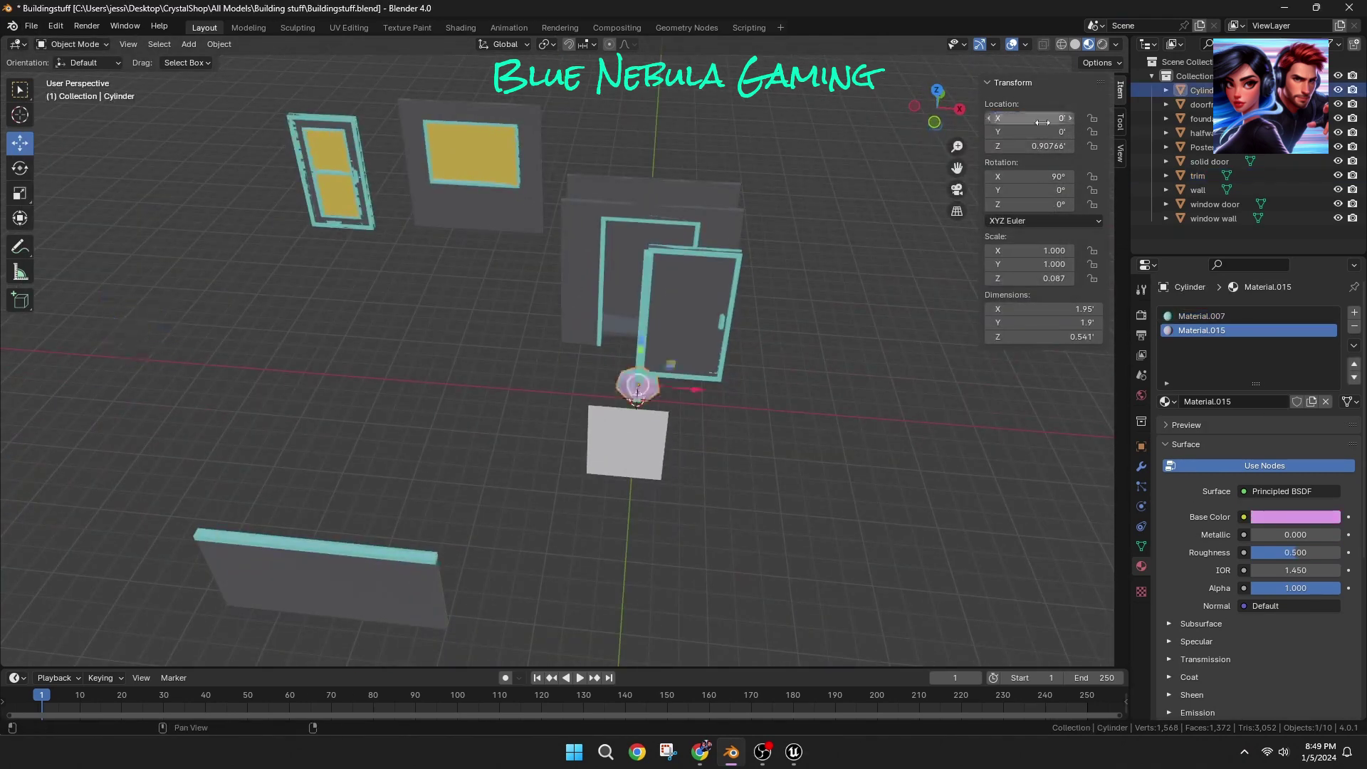
click(32, 25)
mouse_move(100, 242)
click(265, 371)
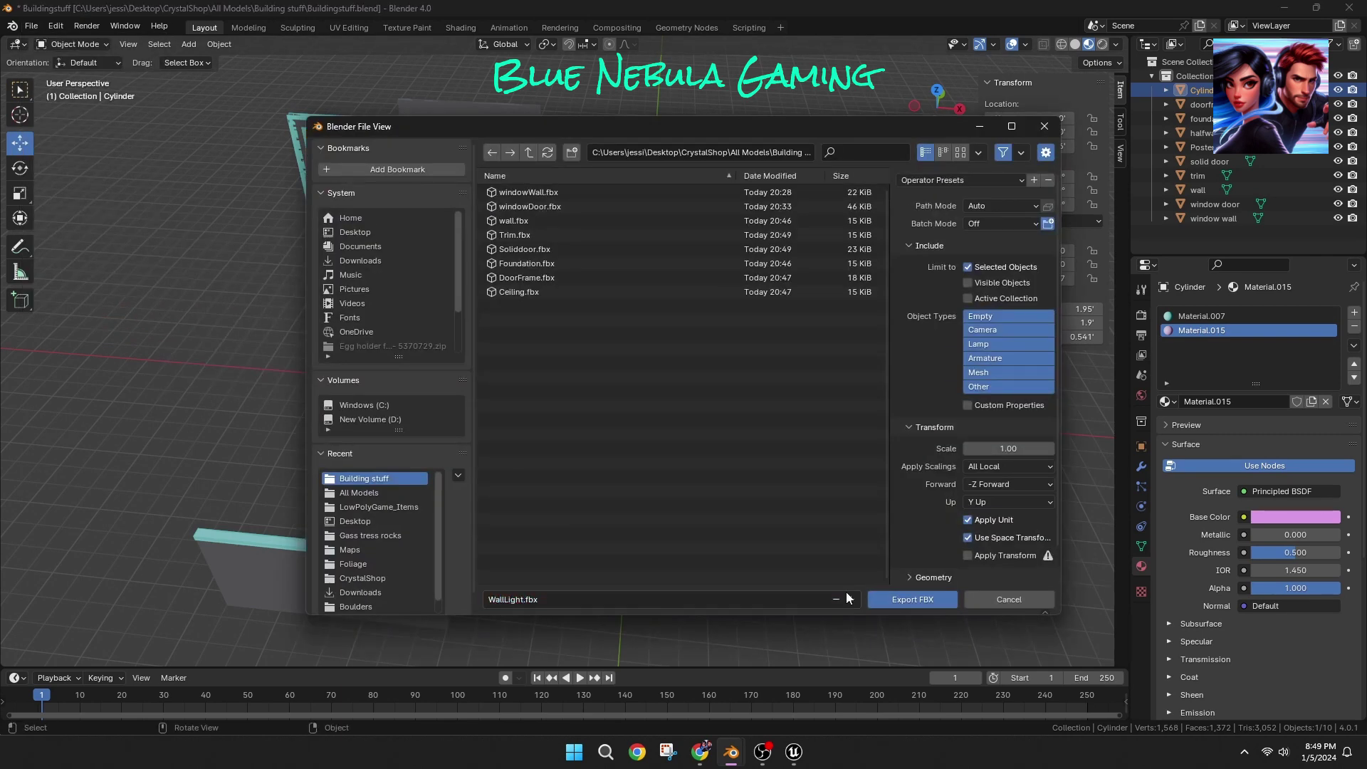
click(887, 599)
Step: Set the half wall's X and Y location to 0
middle_drag(379, 474, 296, 445)
text(0)
click(1025, 134)
text(0)
key(Return)
Step: Export the half wall as Halfwall.fbx into the Building stuff folder
middle_drag(641, 299, 740, 288)
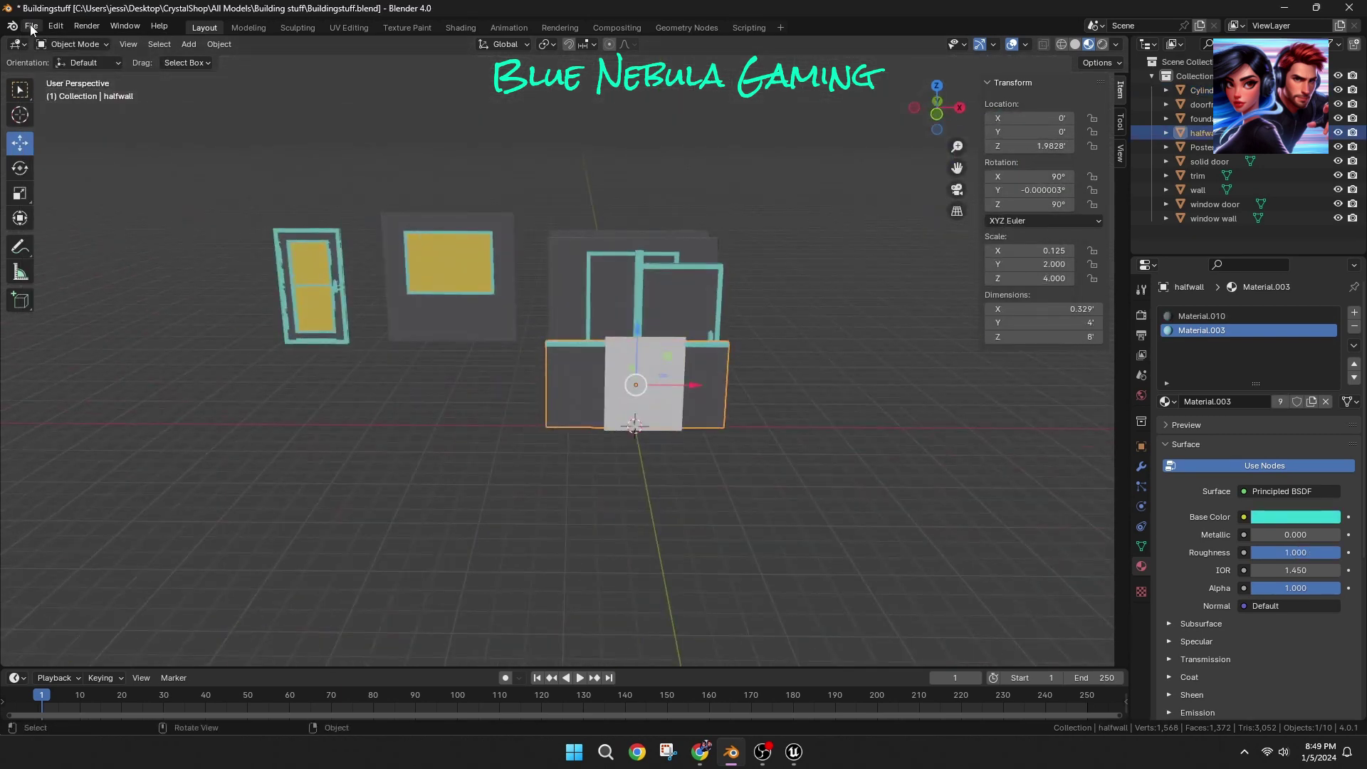
click(31, 25)
mouse_move(92, 242)
click(226, 368)
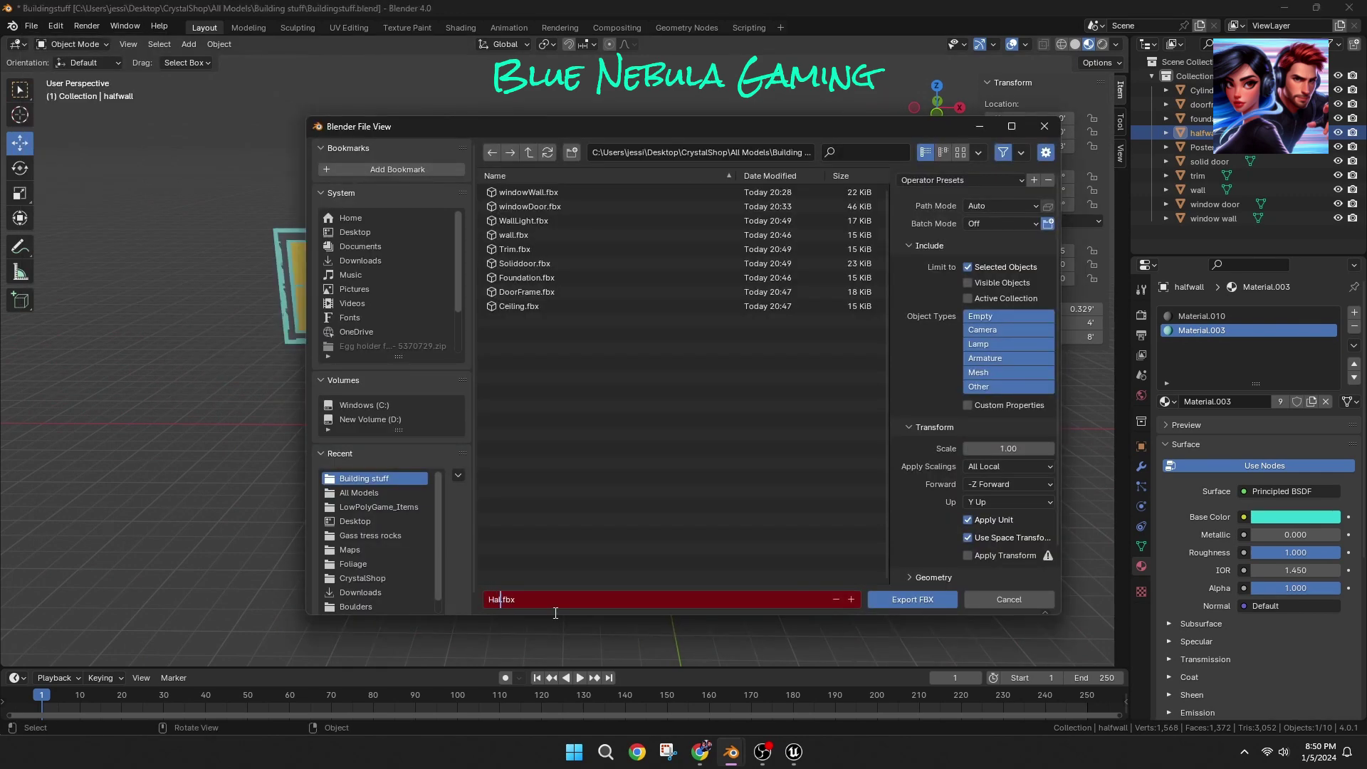
key(Return)
middle_drag(591, 292, 176, 240)
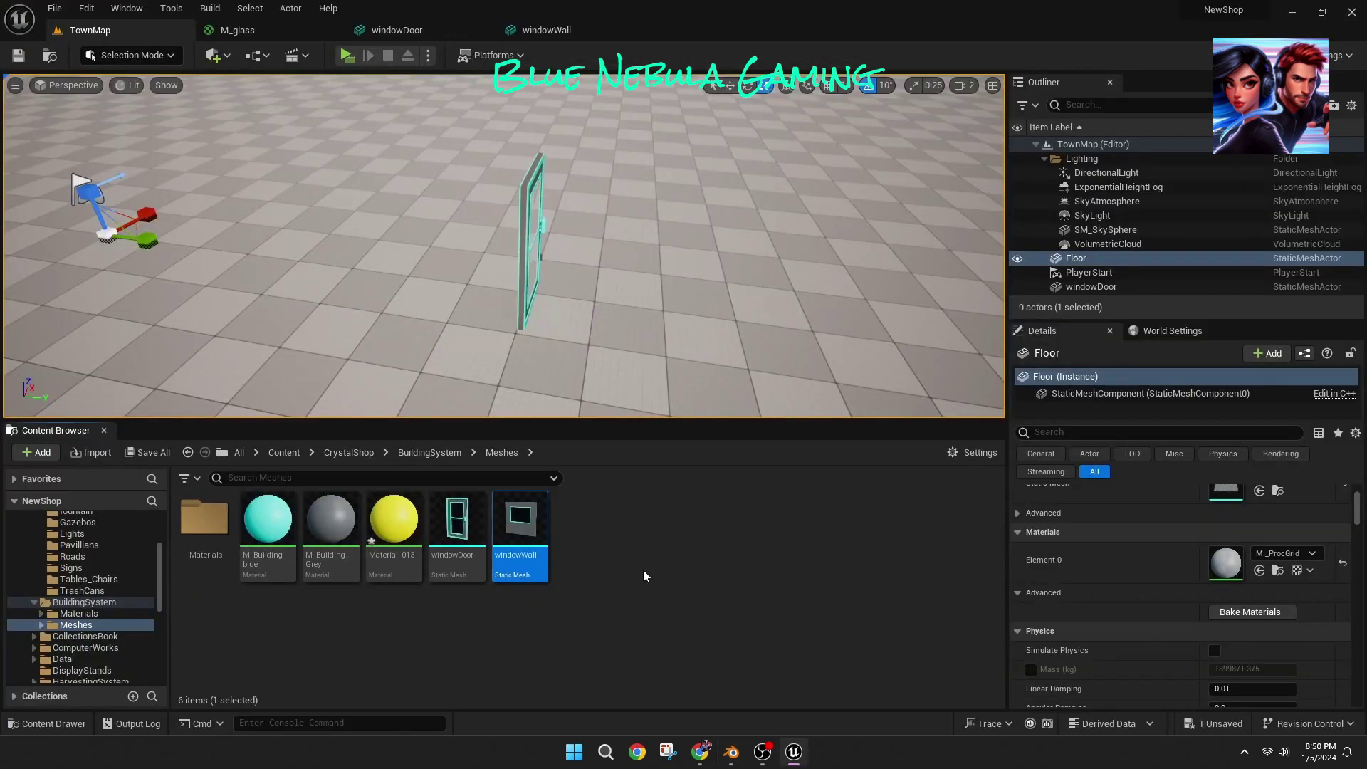
Step: Switch to Unreal Engine and import the new FBX pieces, Ceiling through WallLight, from the Building stuff folder into the Meshes folder
right_click(644, 576)
click(694, 135)
drag(342, 20, 888, 81)
click(861, 178)
shift+click(841, 379)
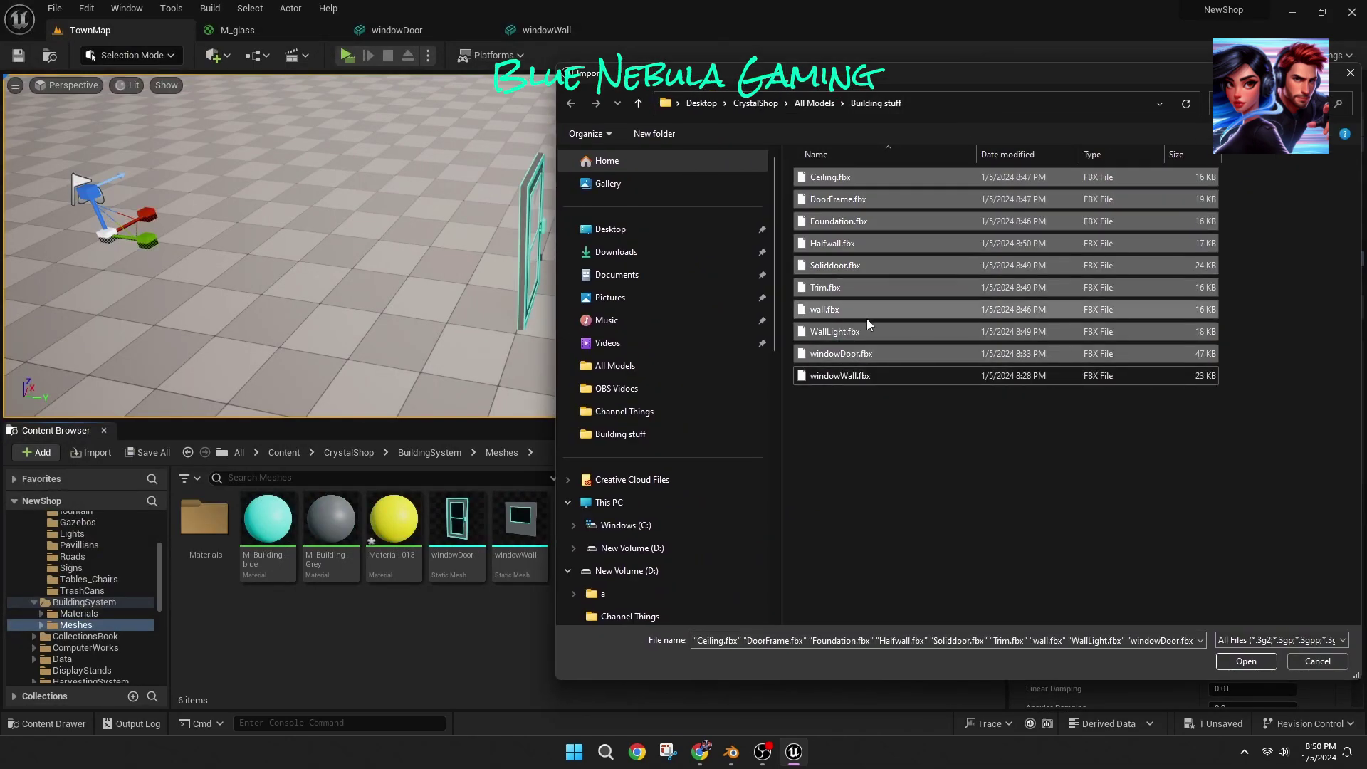
click(1246, 661)
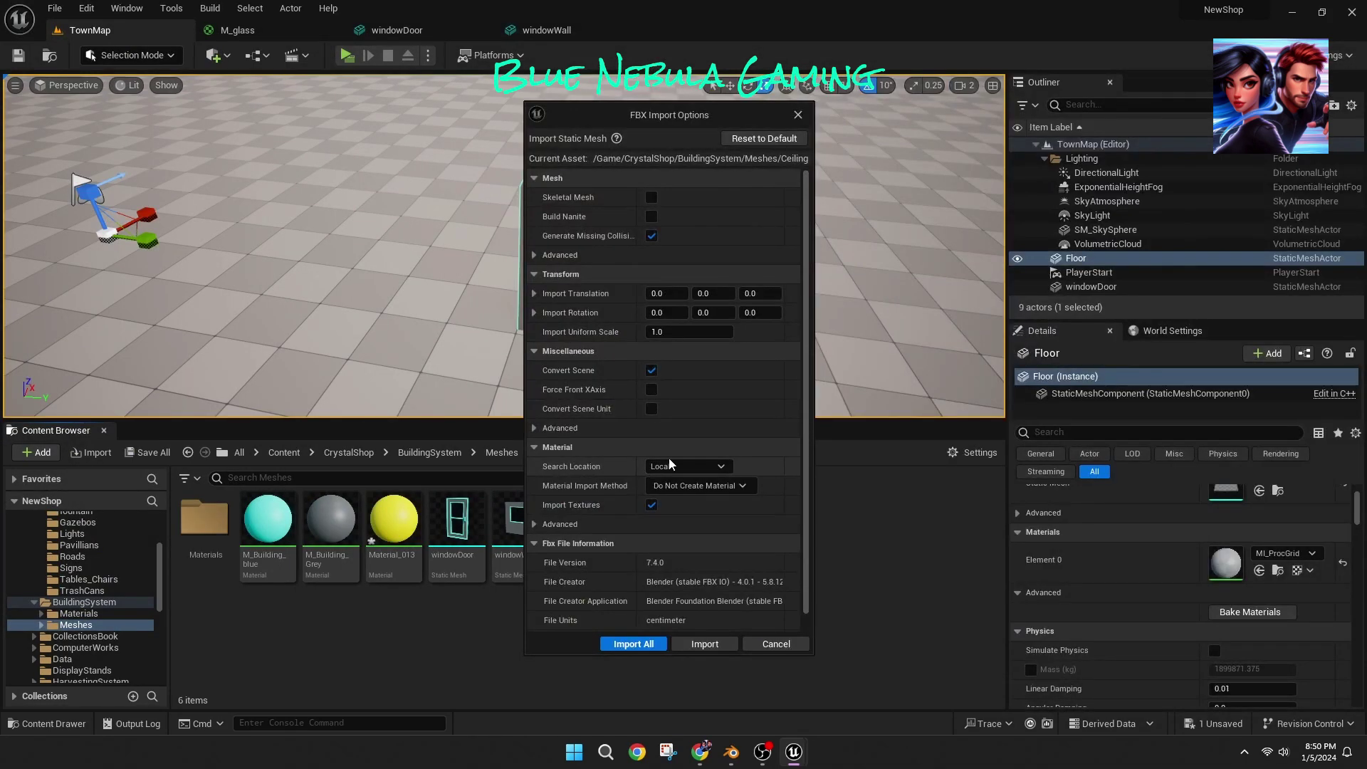
click(633, 644)
click(1352, 13)
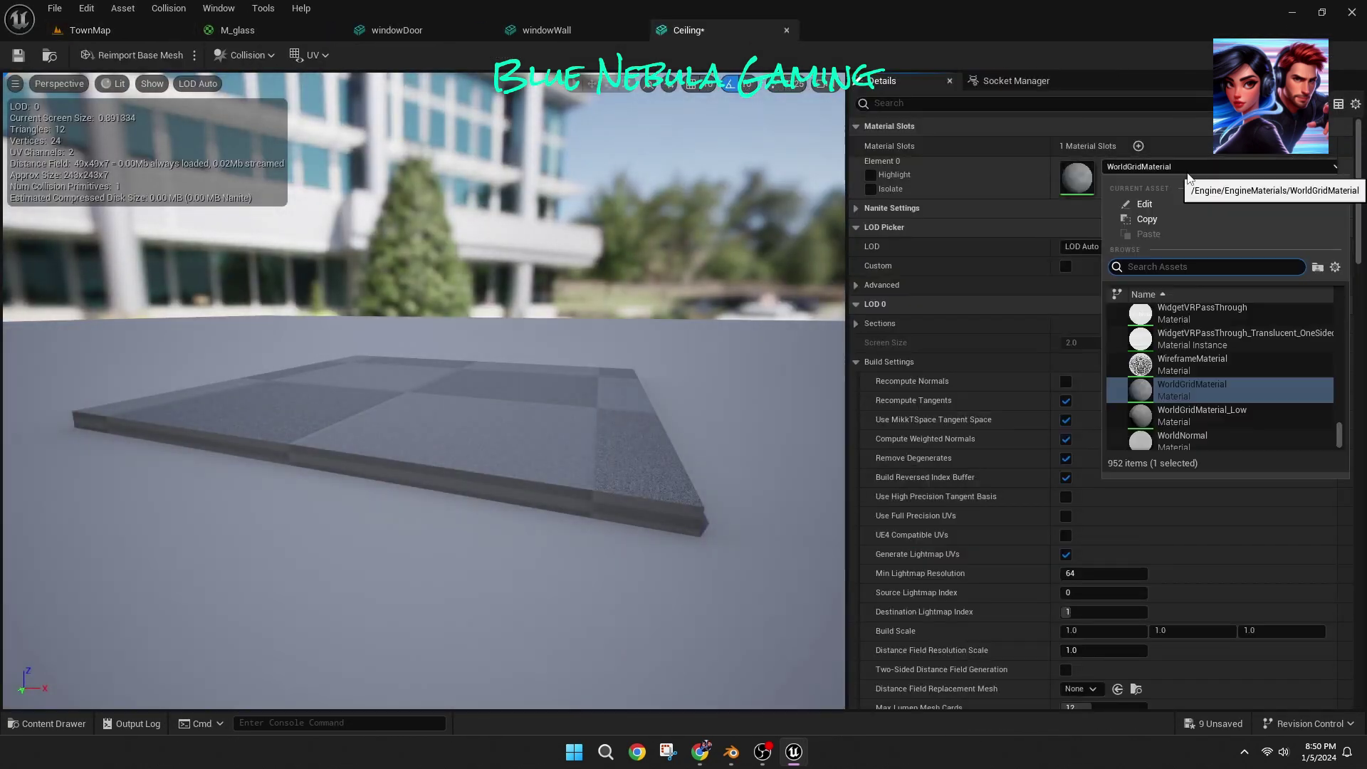
Step: Assign M_Building_Grey to the Ceiling mesh and place the ceiling in the level near the window door
text(building gray)
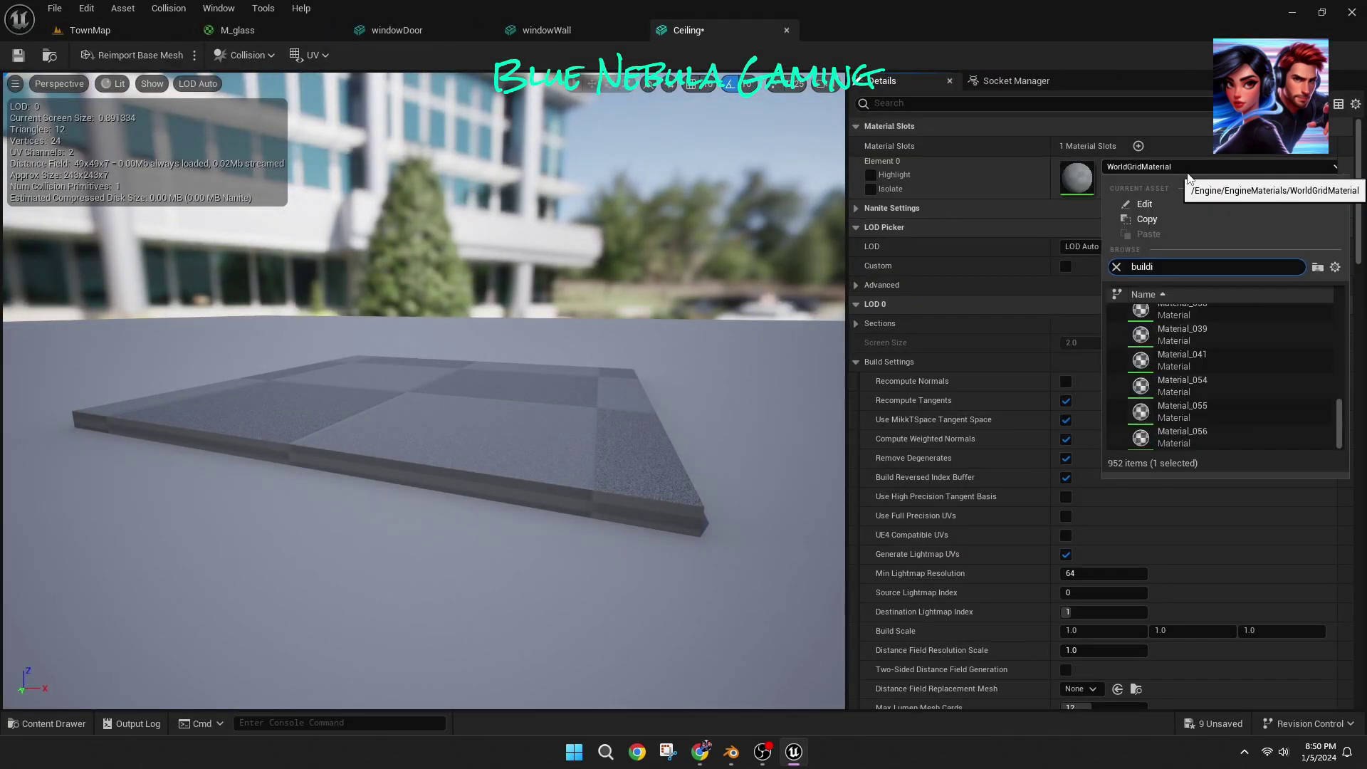
click(1189, 317)
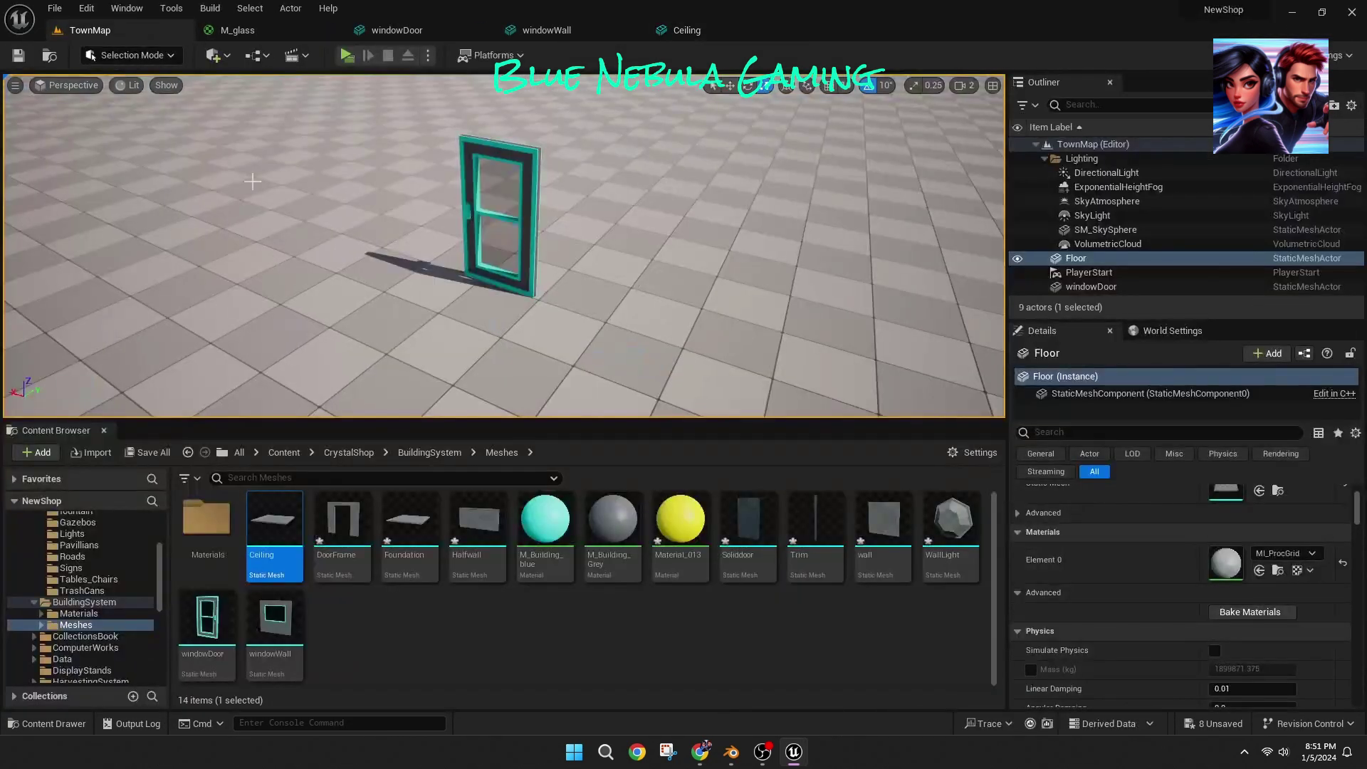
drag(274, 527, 655, 271)
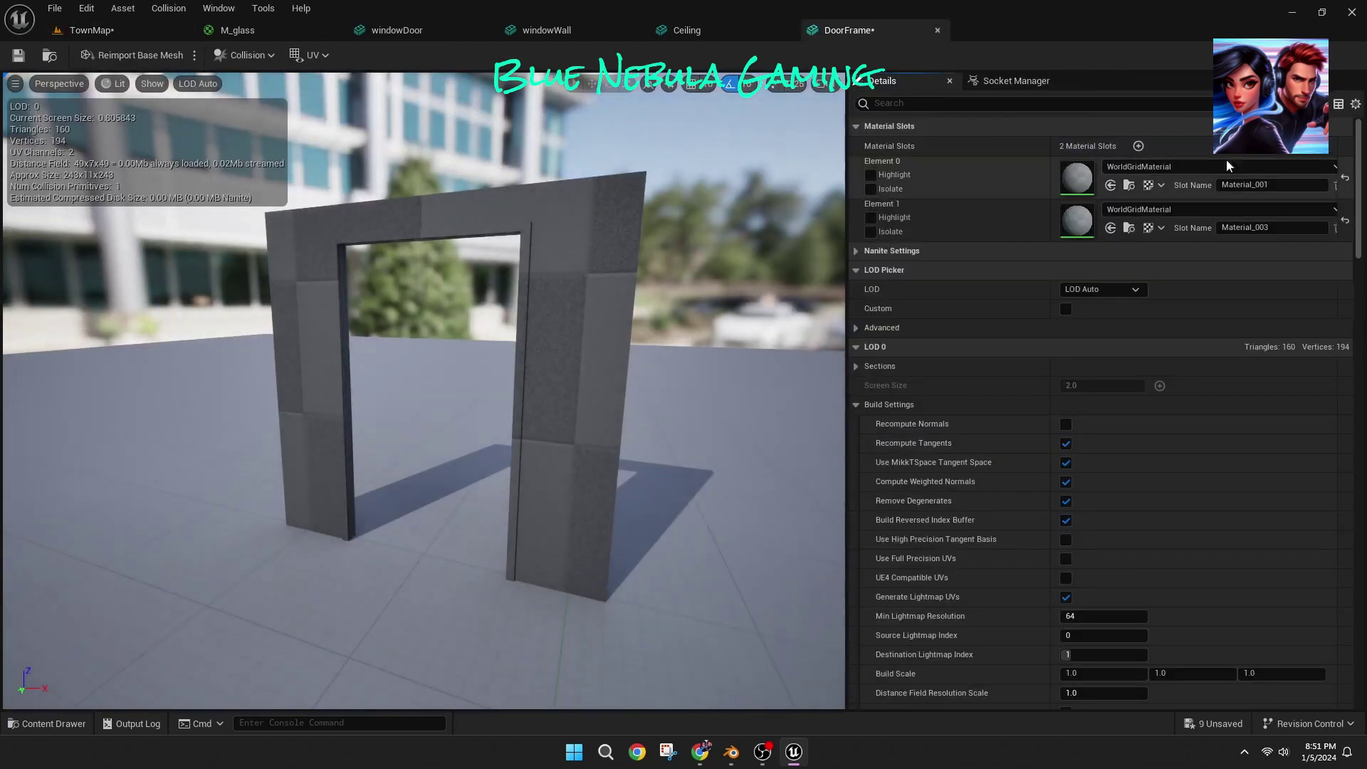
Step: Assign M_Building_Grey to Element 0 and M_Building_blue to Element 1 of the DoorFrame mesh, and return to the TownMap level
click(1214, 167)
text(building gr)
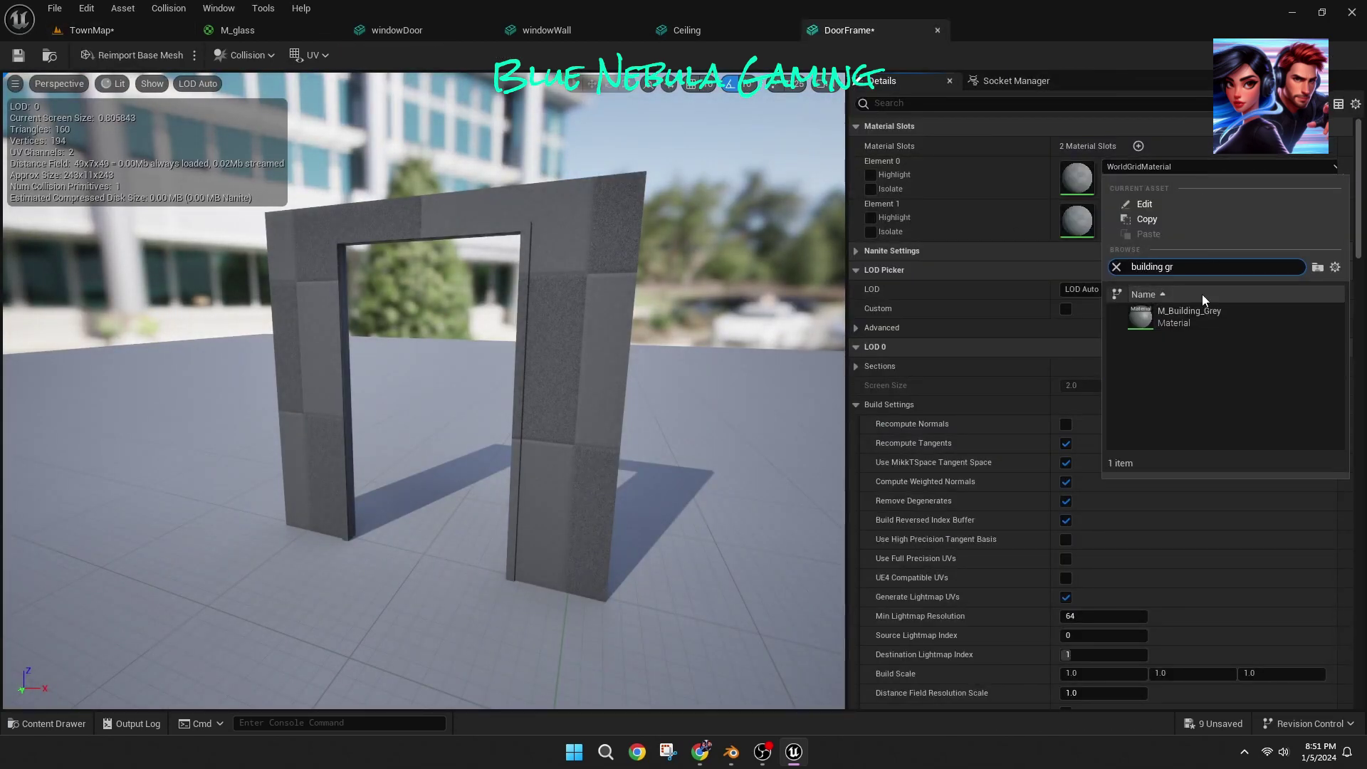
click(1190, 317)
click(1157, 210)
text(building blue)
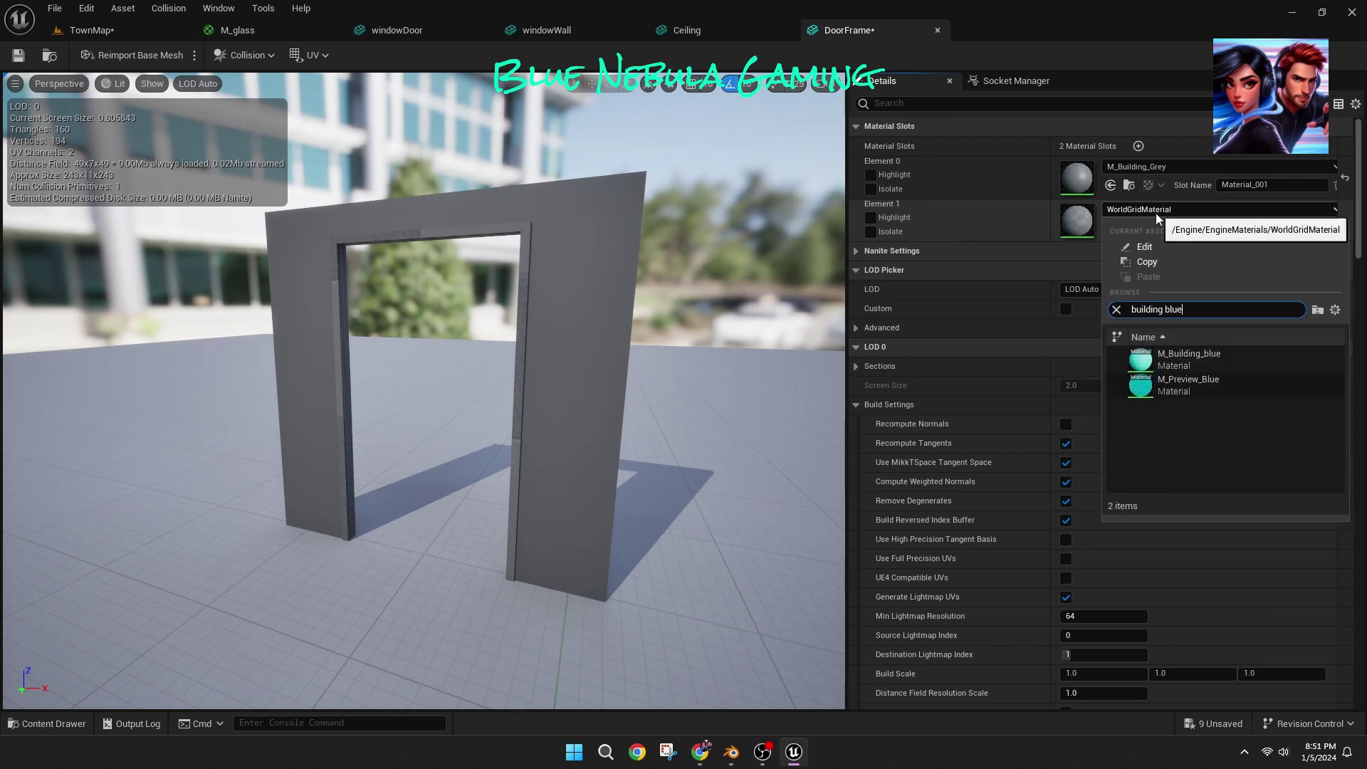
click(1189, 359)
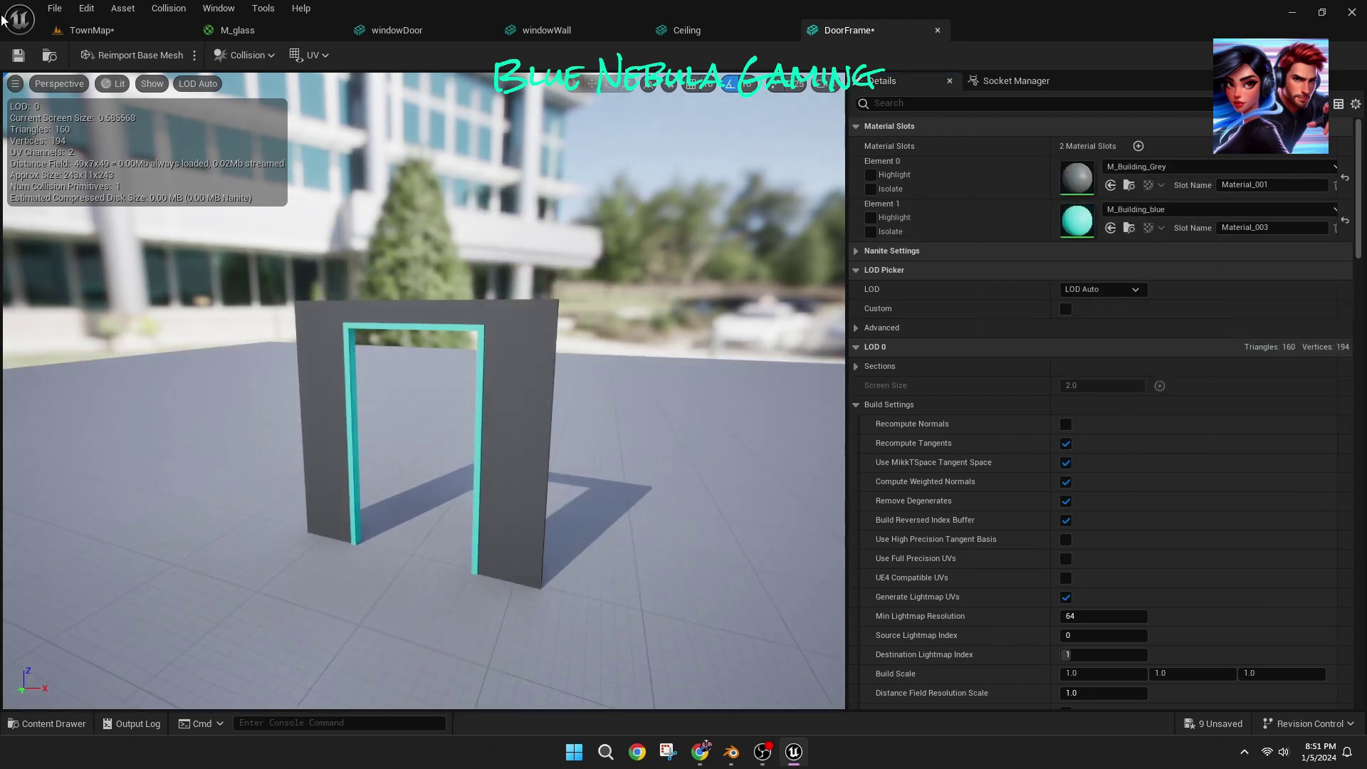
click(89, 30)
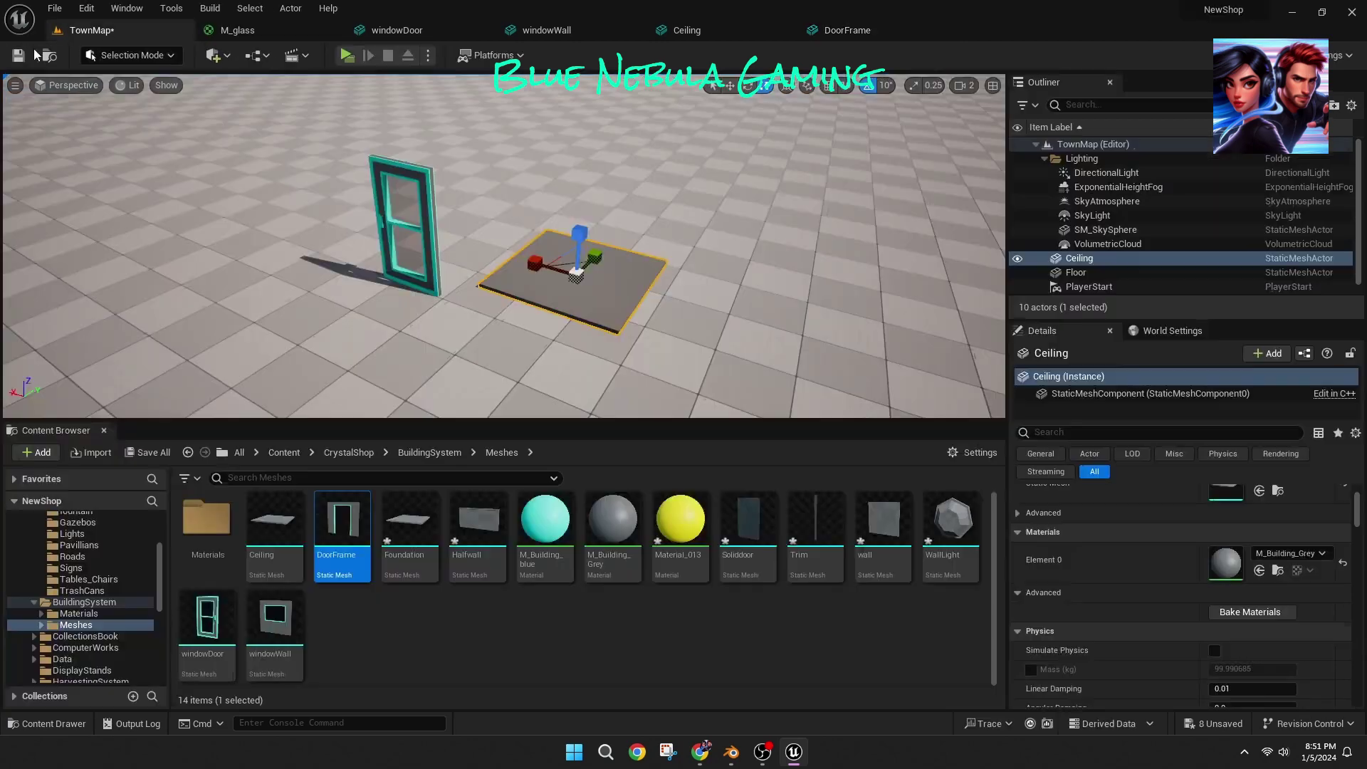
Step: Place the DoorFrame in the level at the window door and shift it sideways to fit around the door
drag(408, 377, 412, 285)
click(414, 285)
right_drag(414, 285, 521, 358)
scroll(414, 284, down, 3)
click(521, 357)
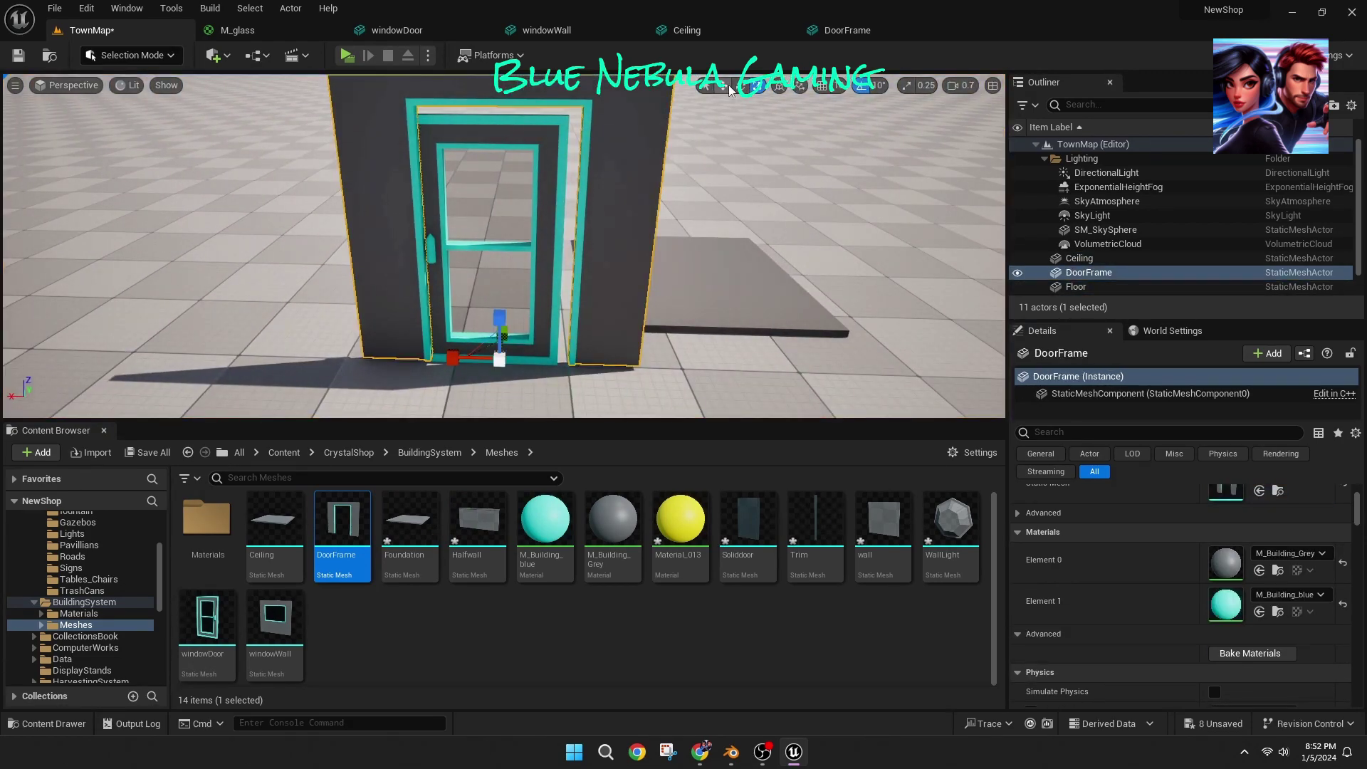
drag(454, 356, 440, 354)
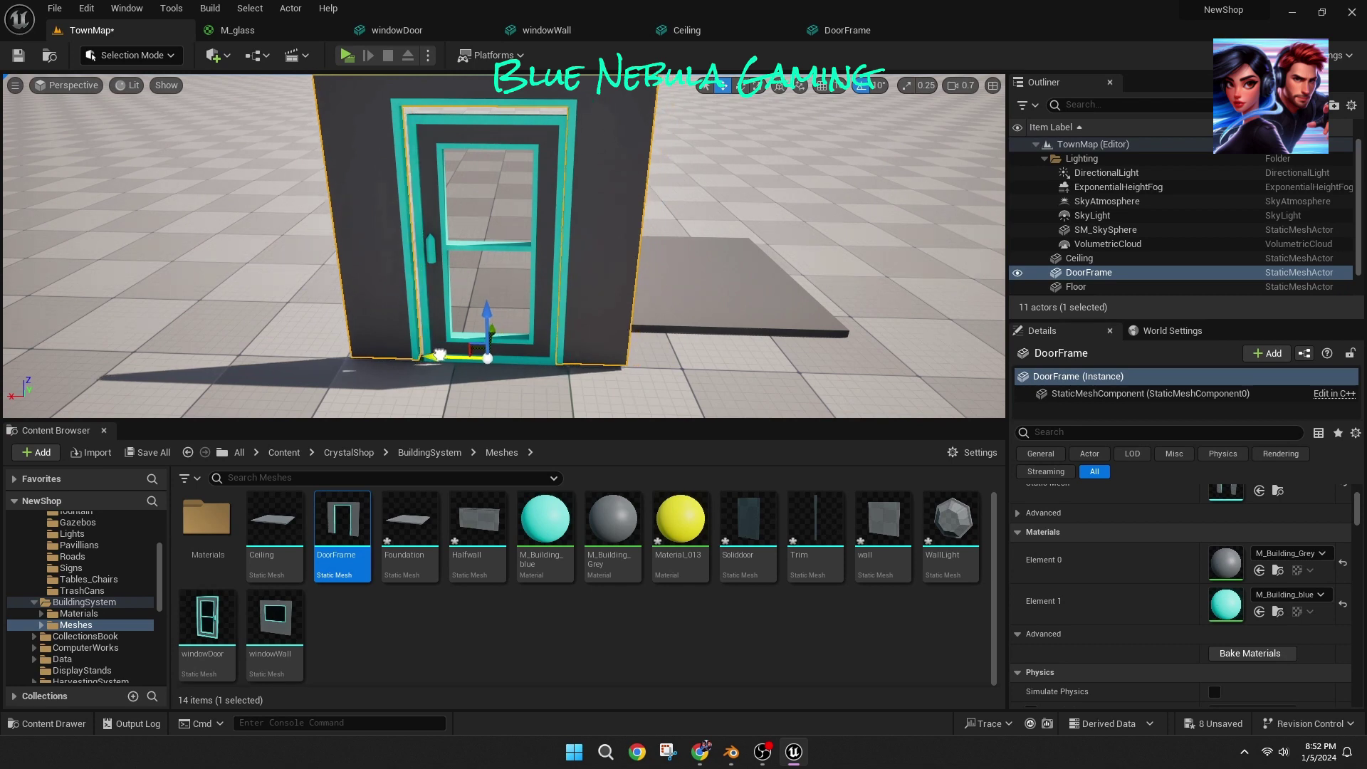
click(498, 319)
right_drag(498, 318, 405, 278)
Step: Assign M_Building_Grey to the Foundation mesh, save it, and place the foundation in the level next to the ceiling
double_click(409, 523)
click(1161, 166)
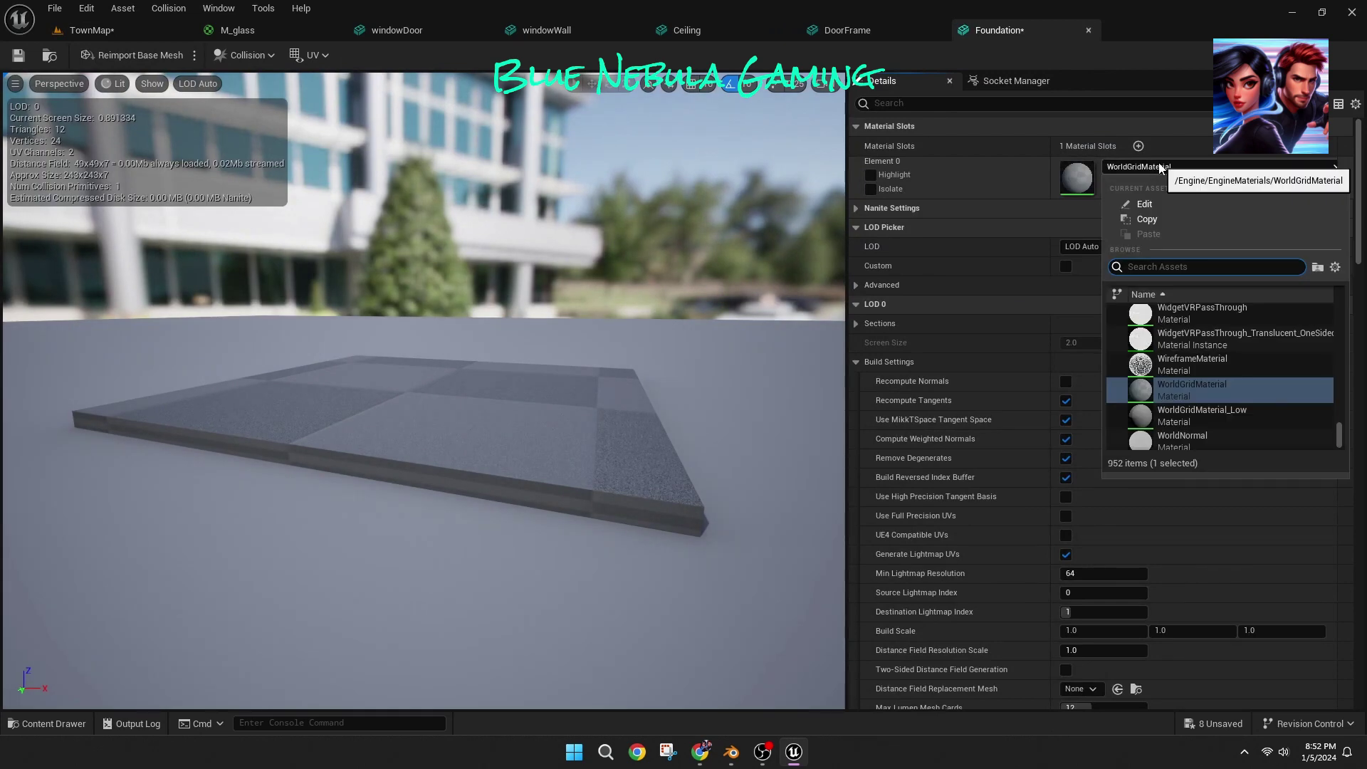
text(building gre)
click(1203, 316)
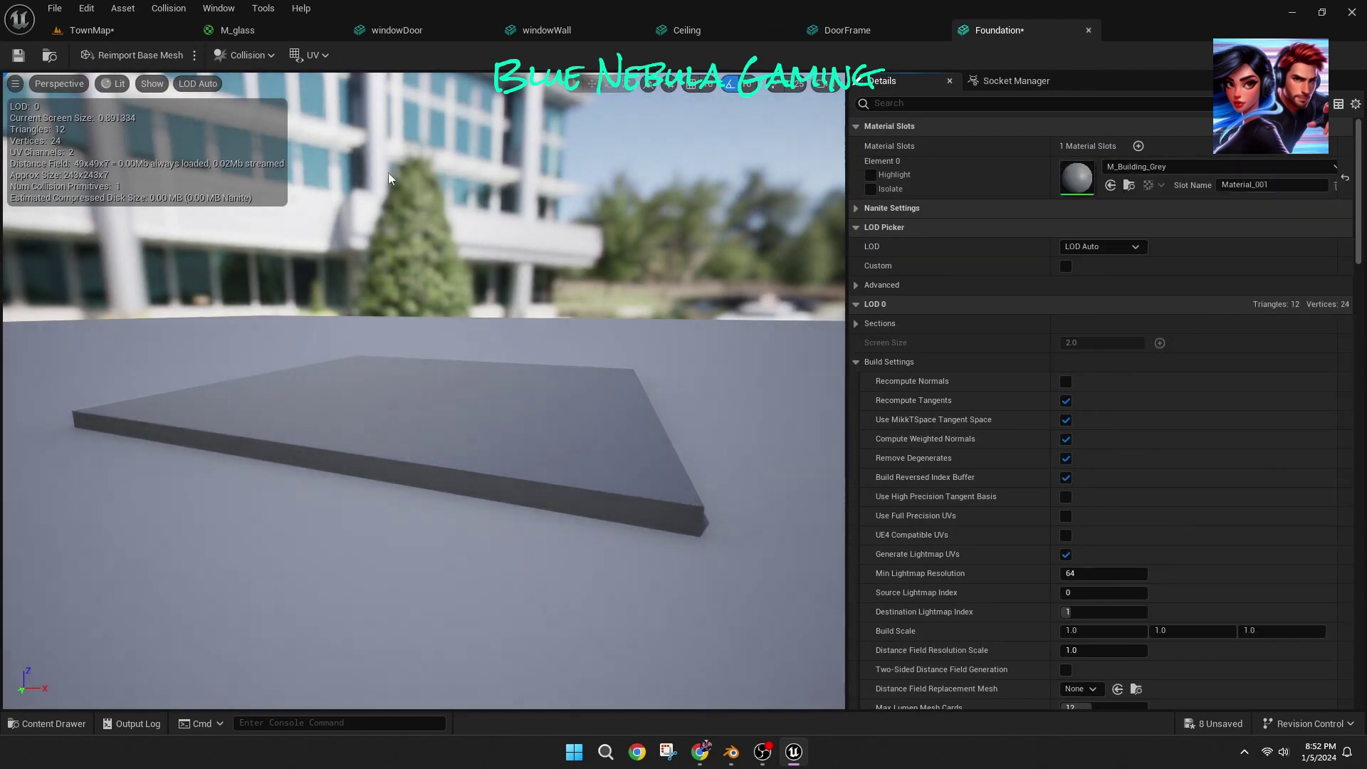
click(18, 55)
click(101, 30)
drag(415, 525, 666, 313)
Step: Assign M_Building_Grey to Element 0 and M_Building_blue to Element 1 of the Halfwall mesh, save it and place it in the level
double_click(478, 520)
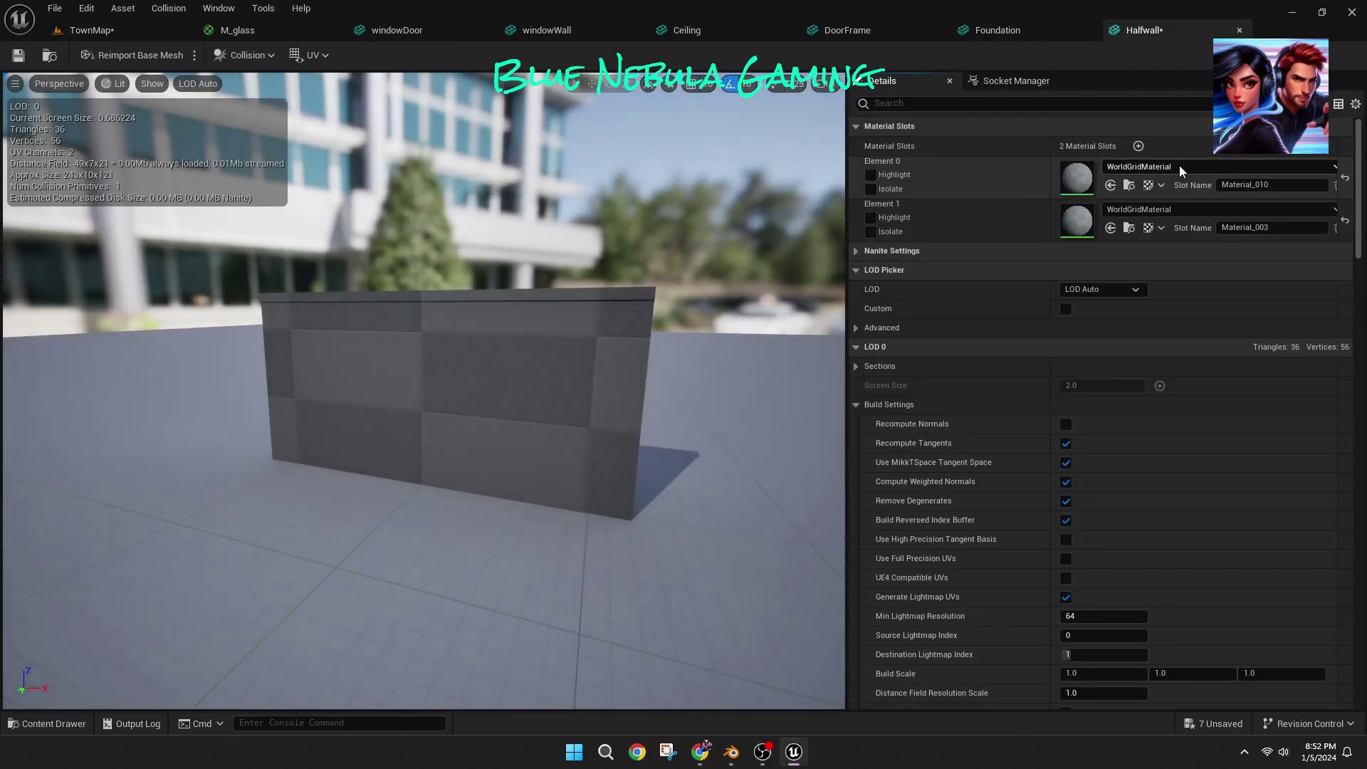
click(1161, 166)
text(building gre)
click(1203, 315)
click(1139, 211)
text(building blue)
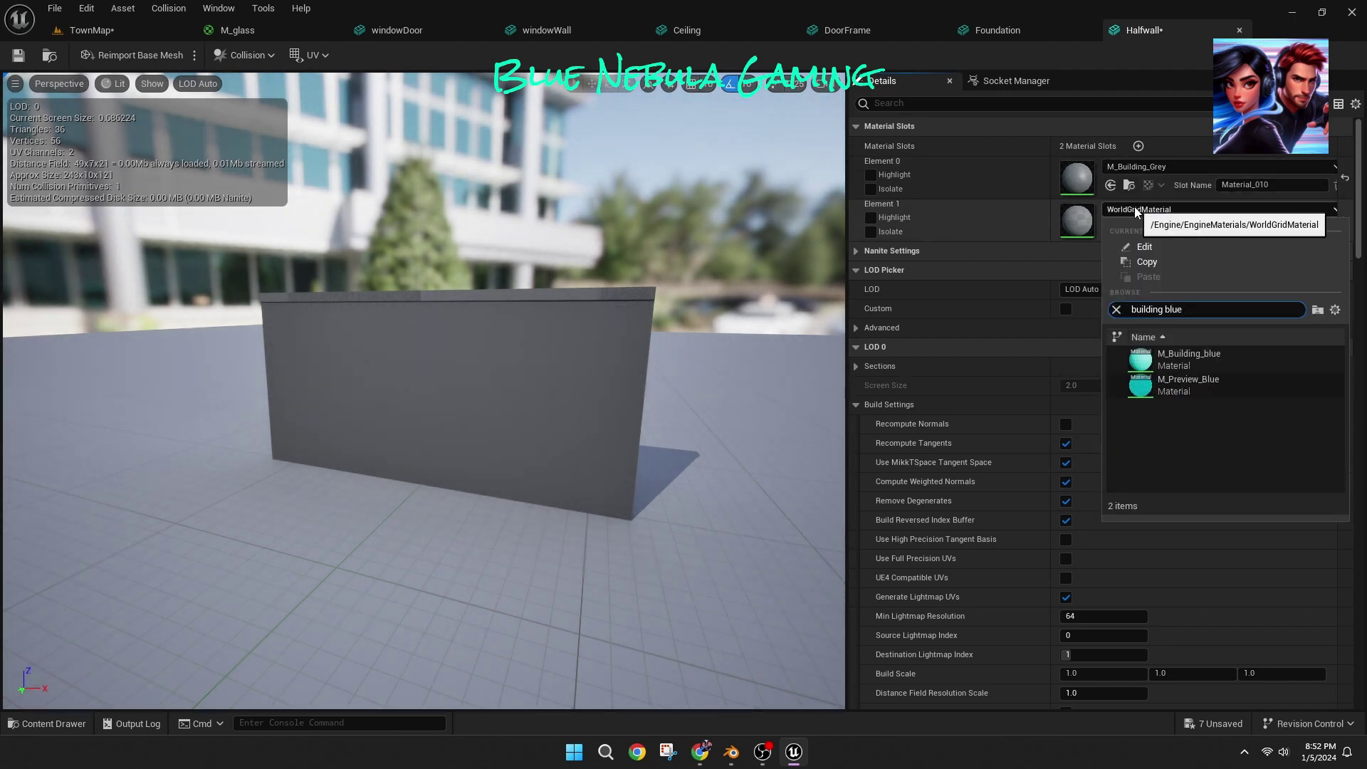
click(1175, 360)
click(18, 56)
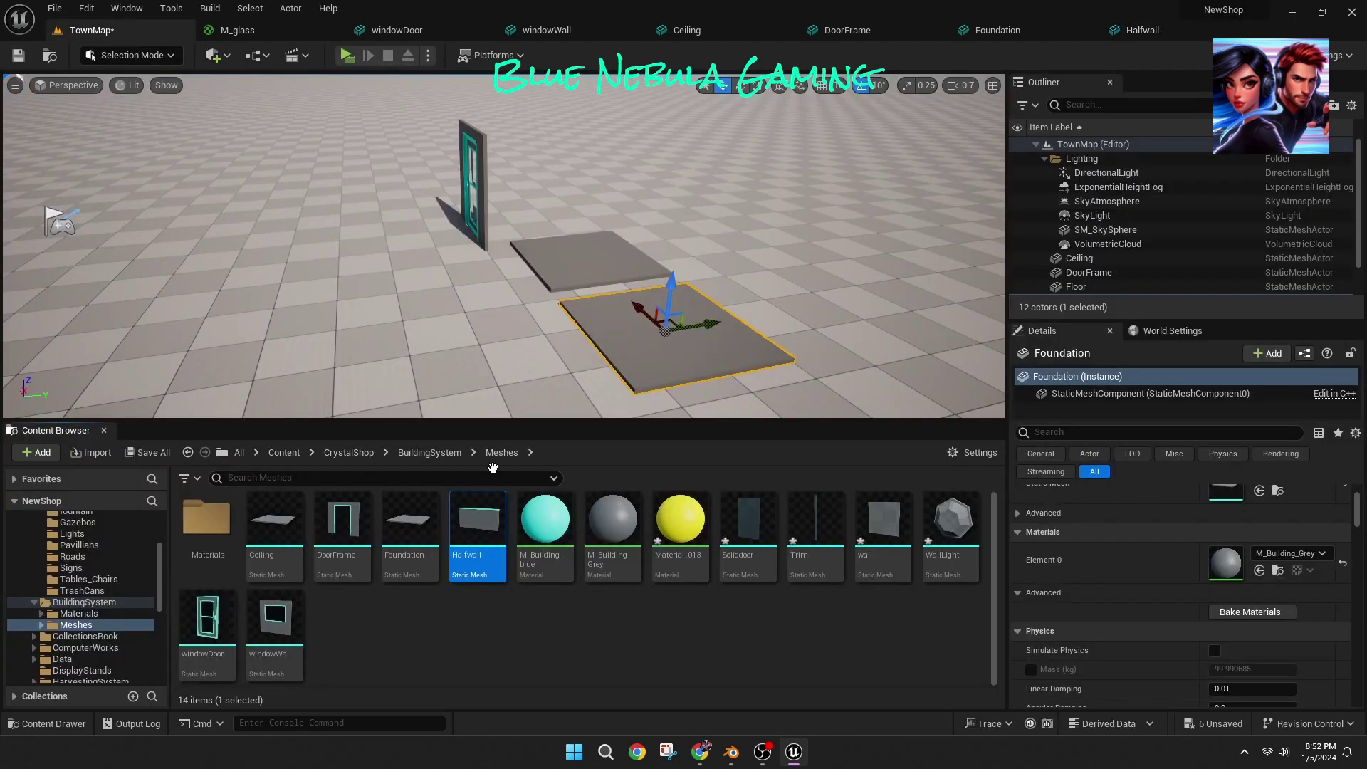
click(488, 306)
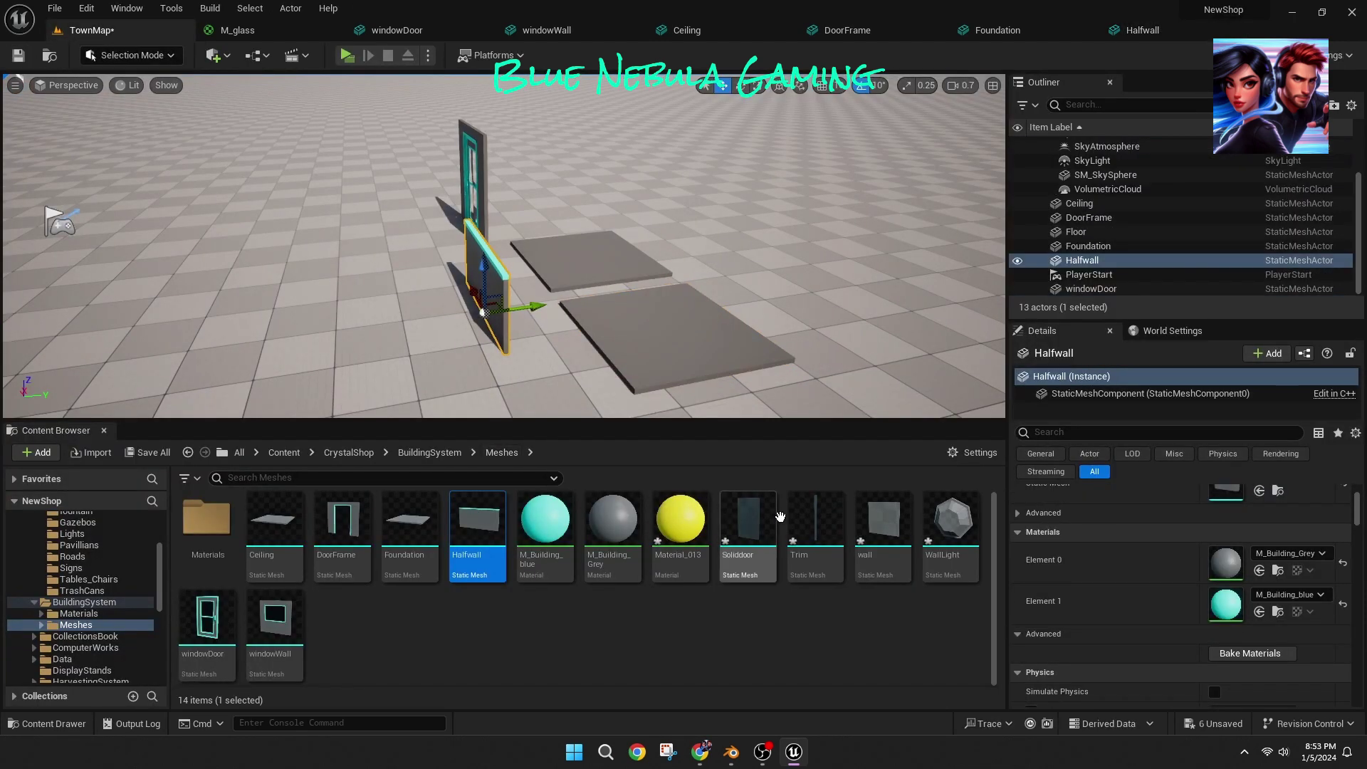
Step: Switch to Blender, set the solid door's Y location to 0 and apply its scale
key(ctrl+e)
scroll(629, 384, up, 3)
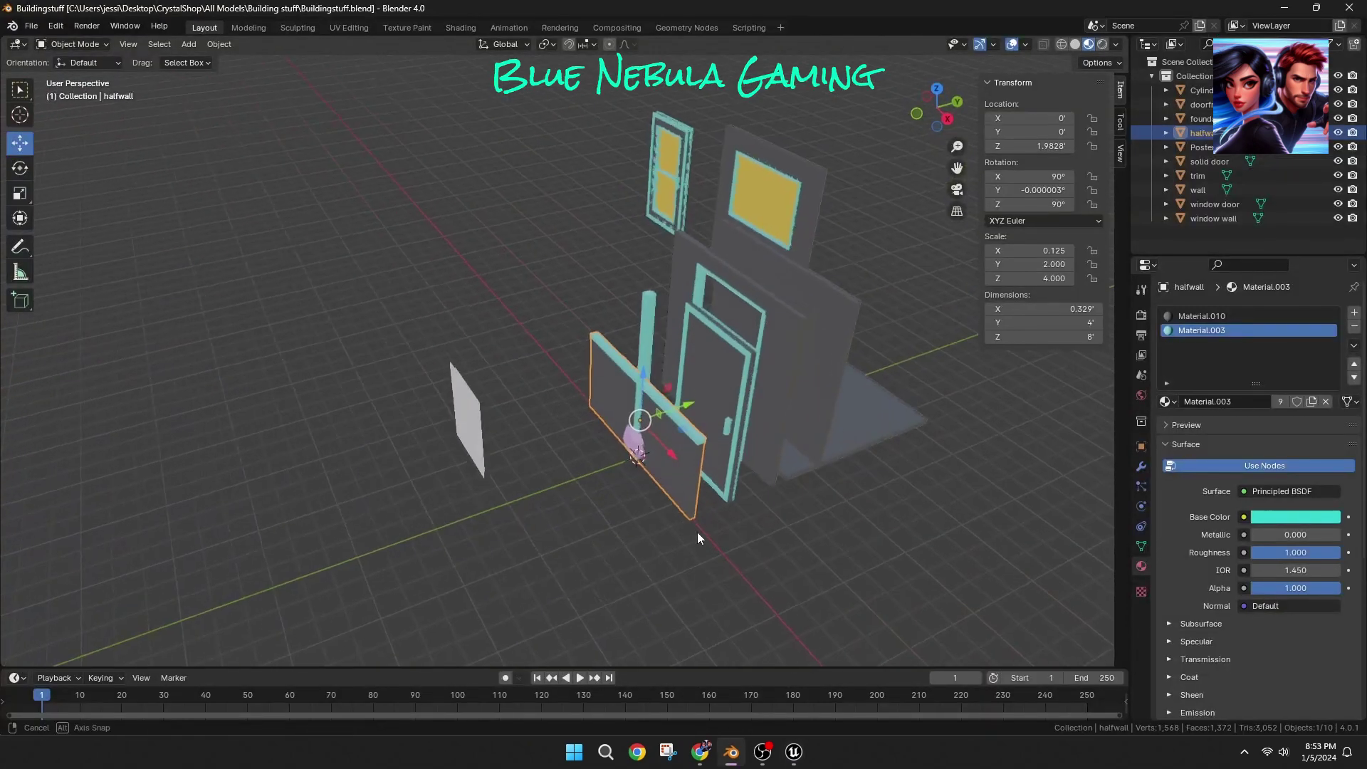
click(657, 497)
middle_drag(698, 534, 760, 511)
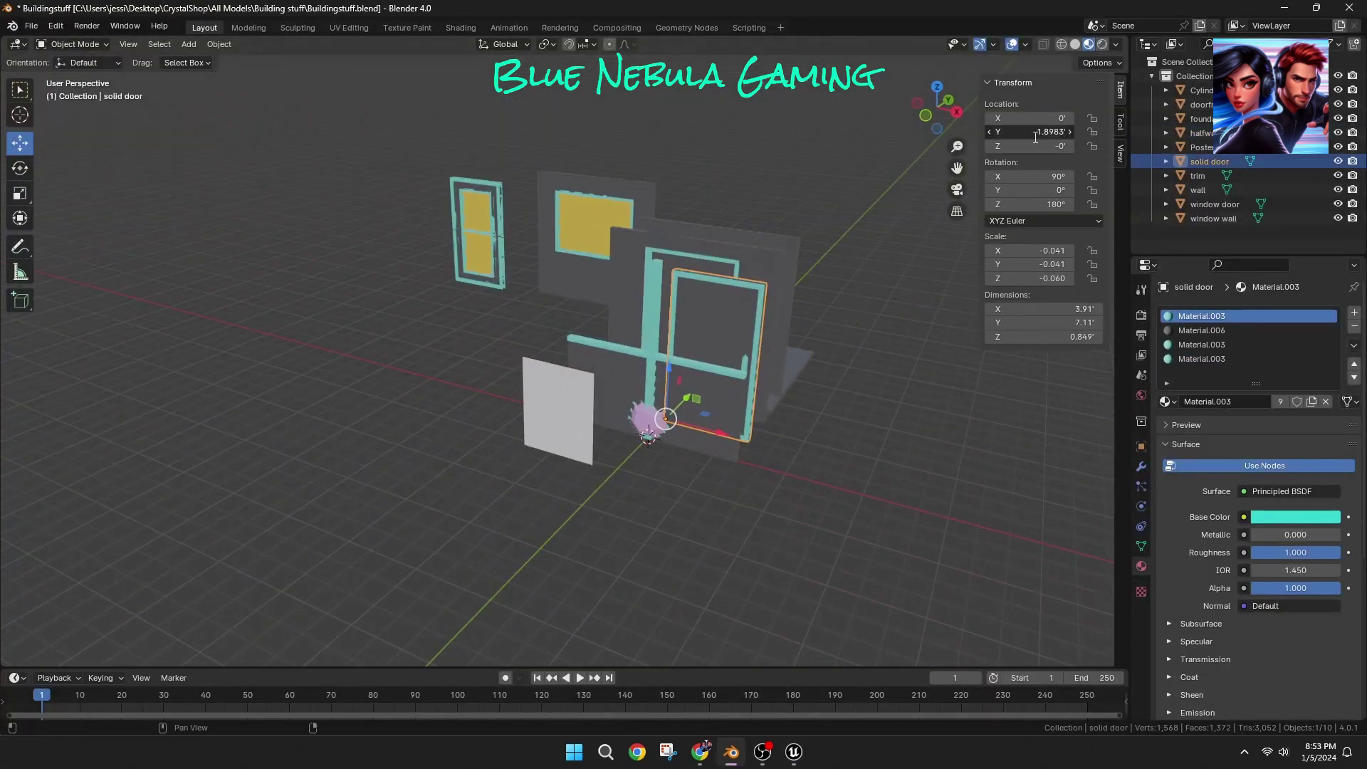
key(ctrl+a)
click(198, 166)
Step: Duplicate the solid door's selected faces in place in Edit Mode, flip the copies' normals and return to Object Mode
click(93, 44)
click(104, 74)
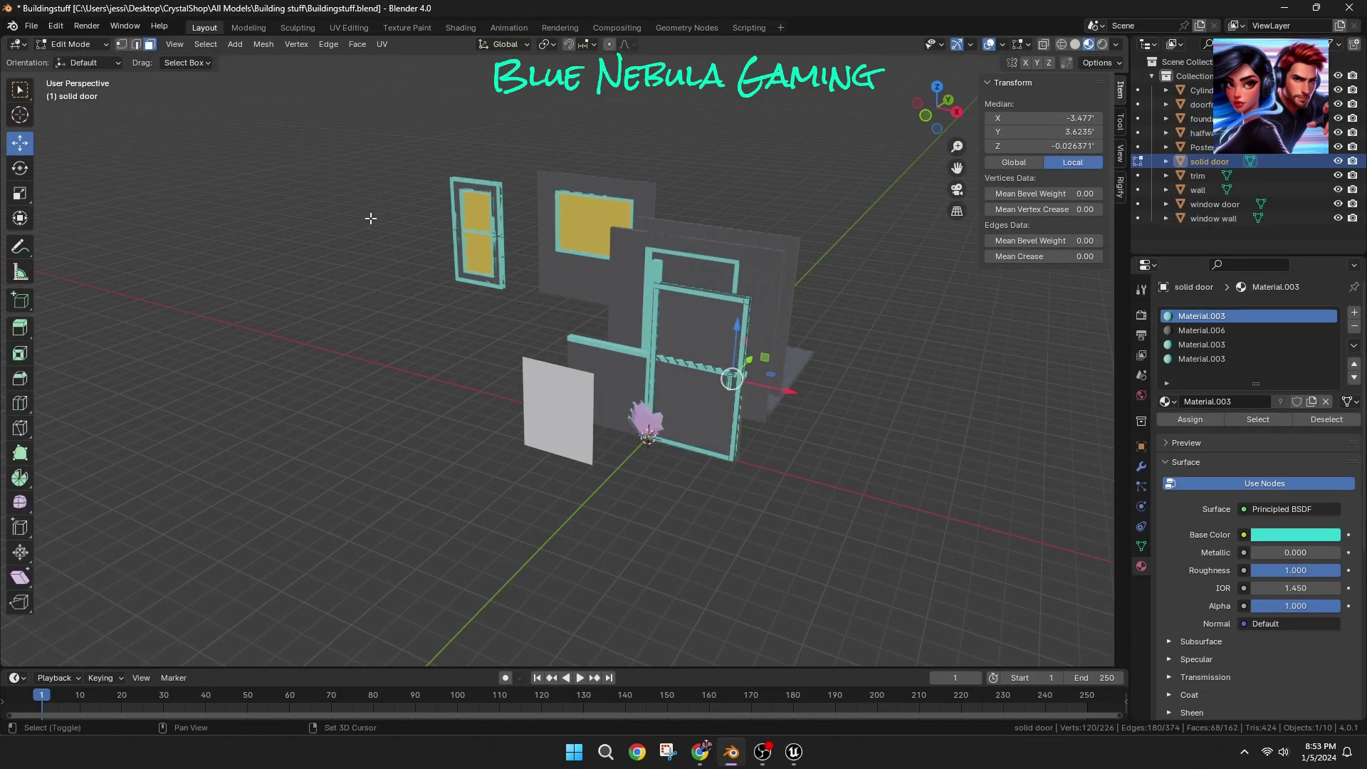
key(shift+d)
right_click(370, 218)
key(ctrl+n)
click(370, 218)
middle_drag(305, 349, 418, 372)
click(229, 357)
click(662, 257)
scroll(647, 412, up, 2)
click(80, 44)
click(77, 61)
Step: Move the half wall, the wall light and the trim along X, clear of the solid door
click(506, 407)
drag(656, 335, 464, 430)
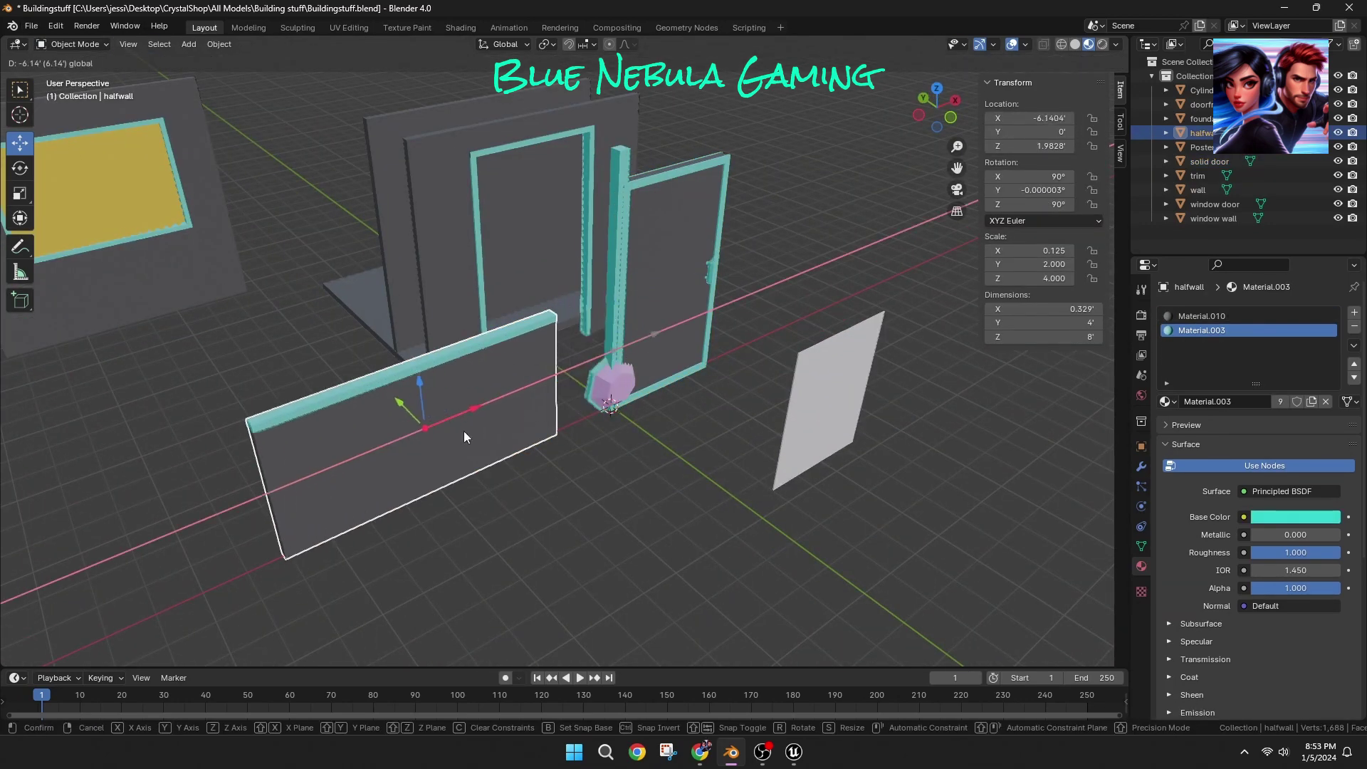
click(615, 382)
drag(655, 363, 495, 437)
click(618, 285)
drag(658, 260, 503, 317)
Step: Duplicate the solid door's entire mesh in place in Edit Mode and flip the duplicate's normals
click(666, 299)
click(93, 47)
click(72, 70)
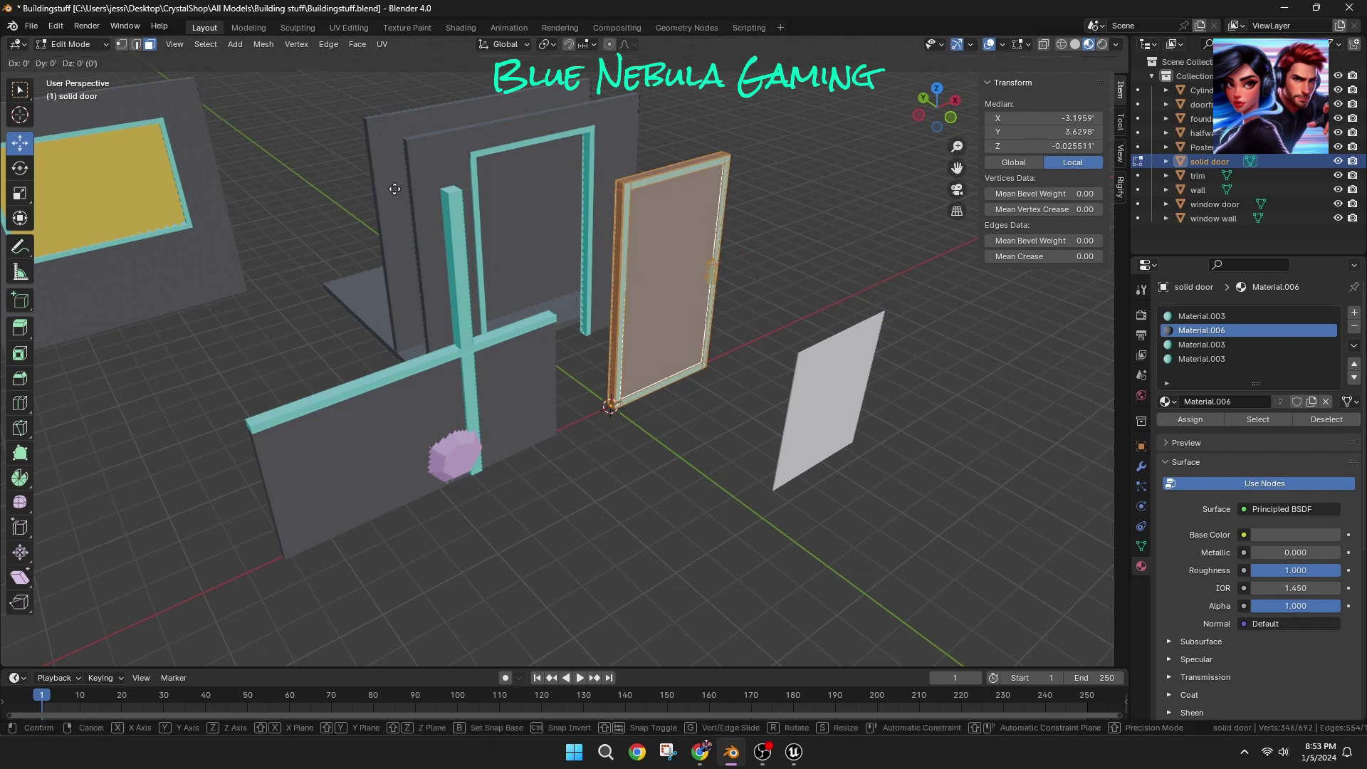
right_click(394, 190)
key(alt+n)
click(395, 190)
click(61, 58)
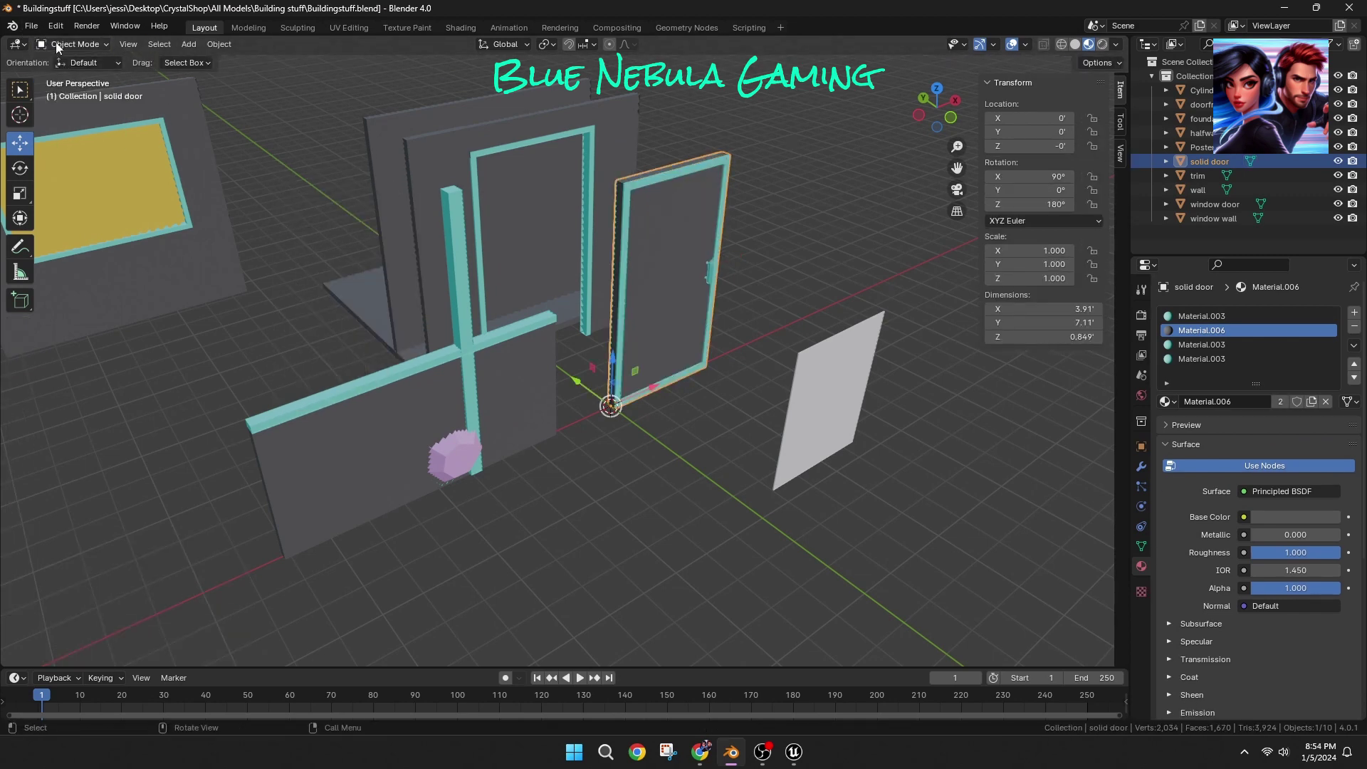
Step: Export the solid door as FBX again, overwriting Soliddoor.fbx
click(31, 26)
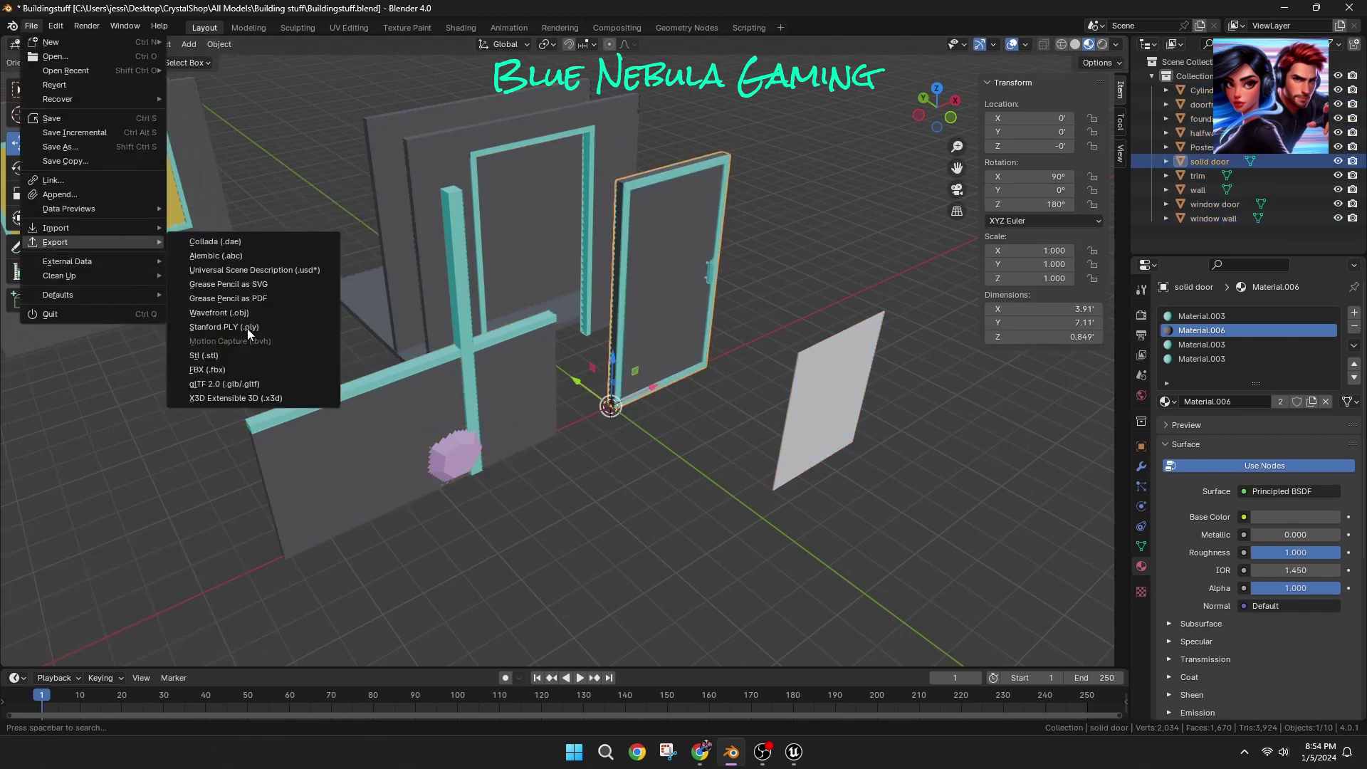
click(207, 370)
double_click(525, 264)
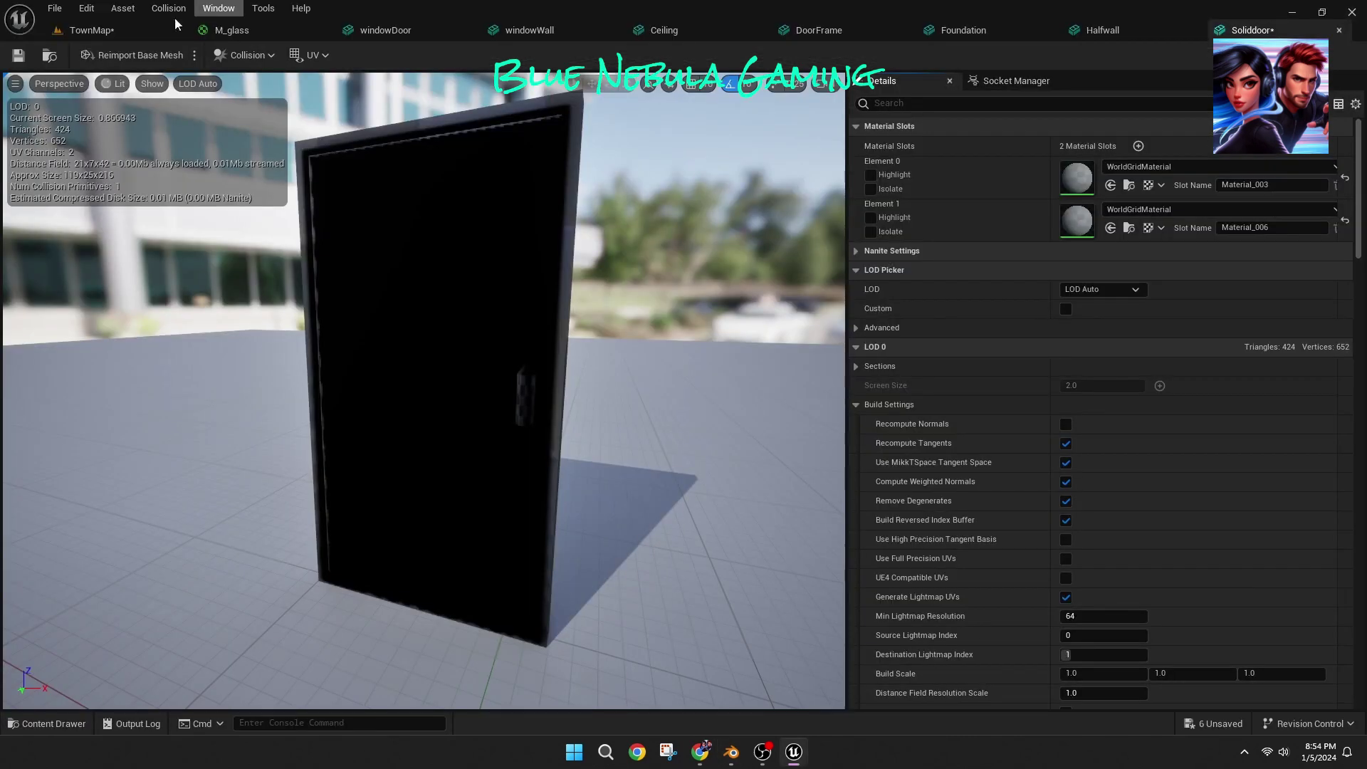
Step: Switch to Unreal Engine and reimport the Soliddoor static mesh in the Meshes folder
click(47, 723)
click(435, 503)
double_click(329, 576)
right_click(749, 585)
click(788, 187)
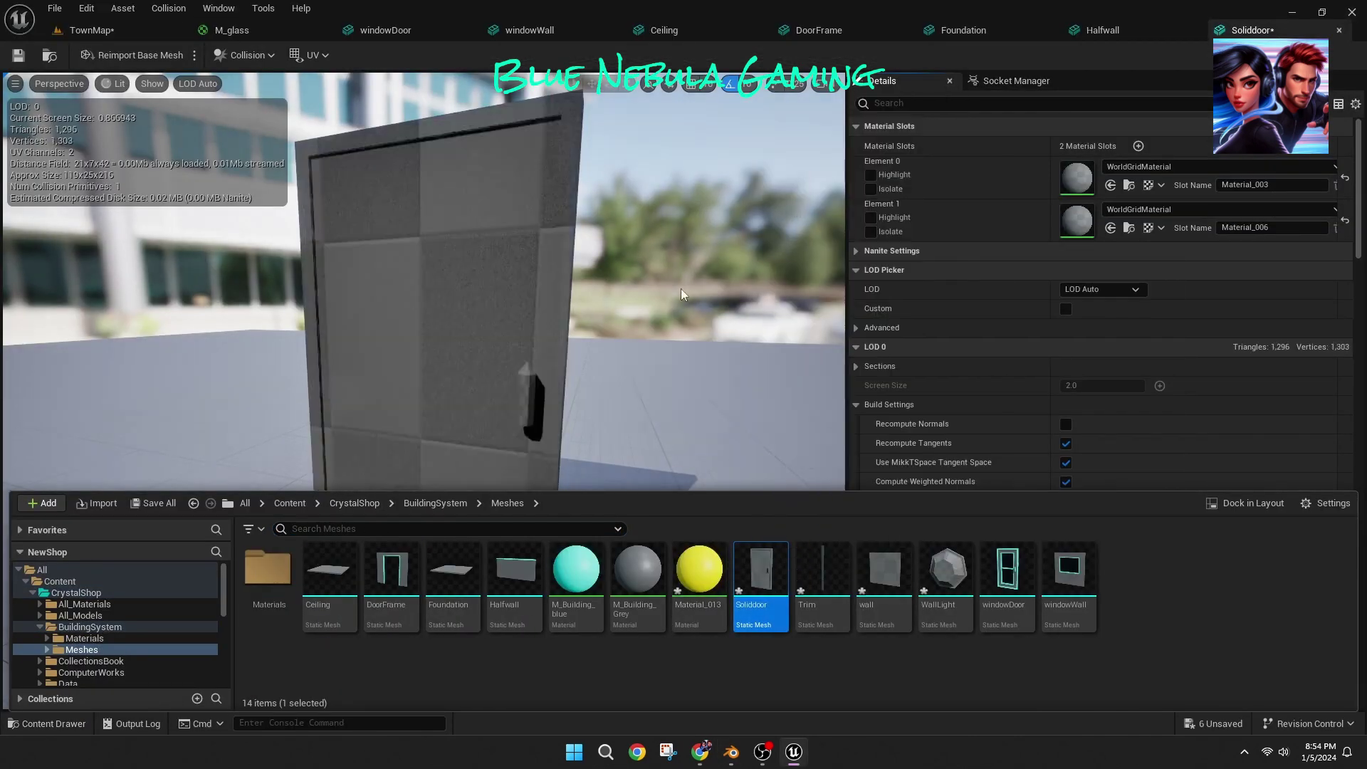
Step: Assign M_Building_blue to Element 0 and M_Building_Grey to Element 1 of the Soliddoor mesh
drag(498, 306, 417, 314)
click(1208, 166)
text(building)
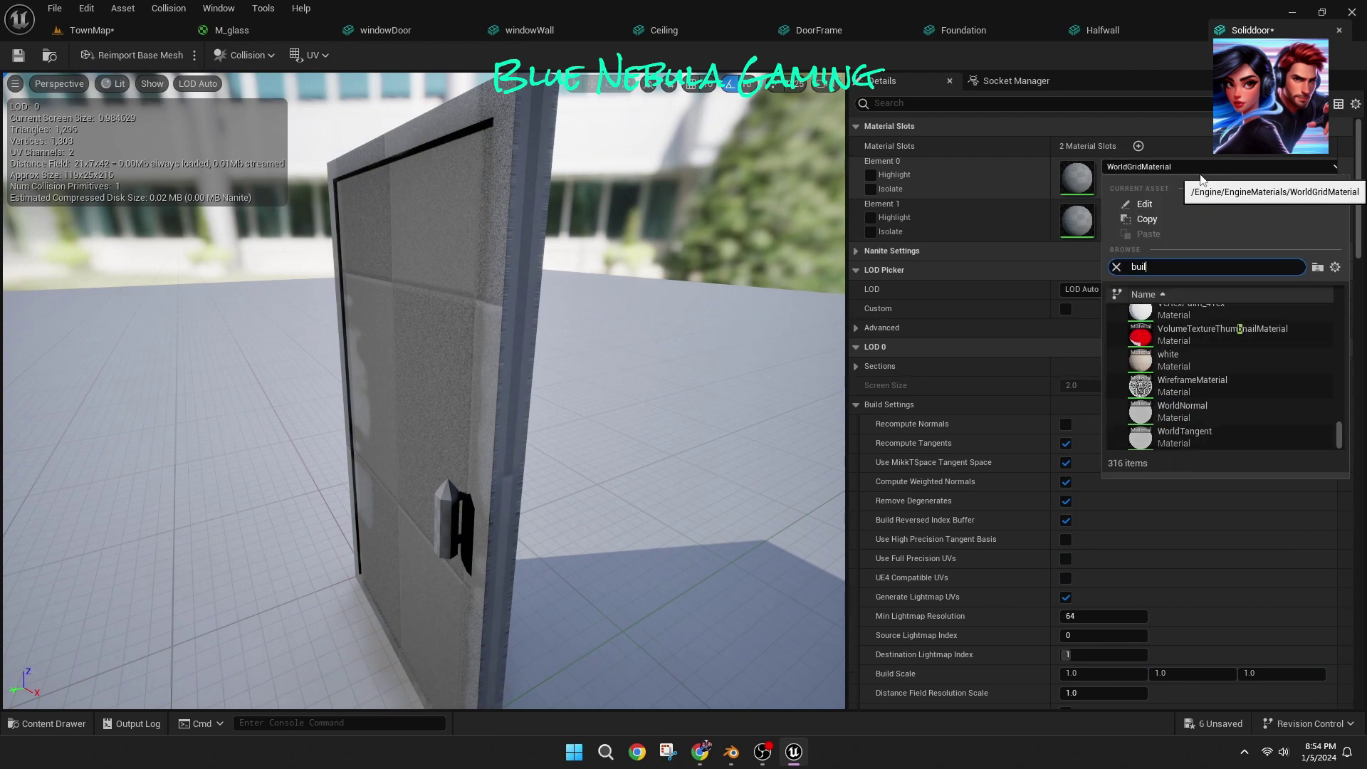
key(Return)
click(1160, 167)
text(building)
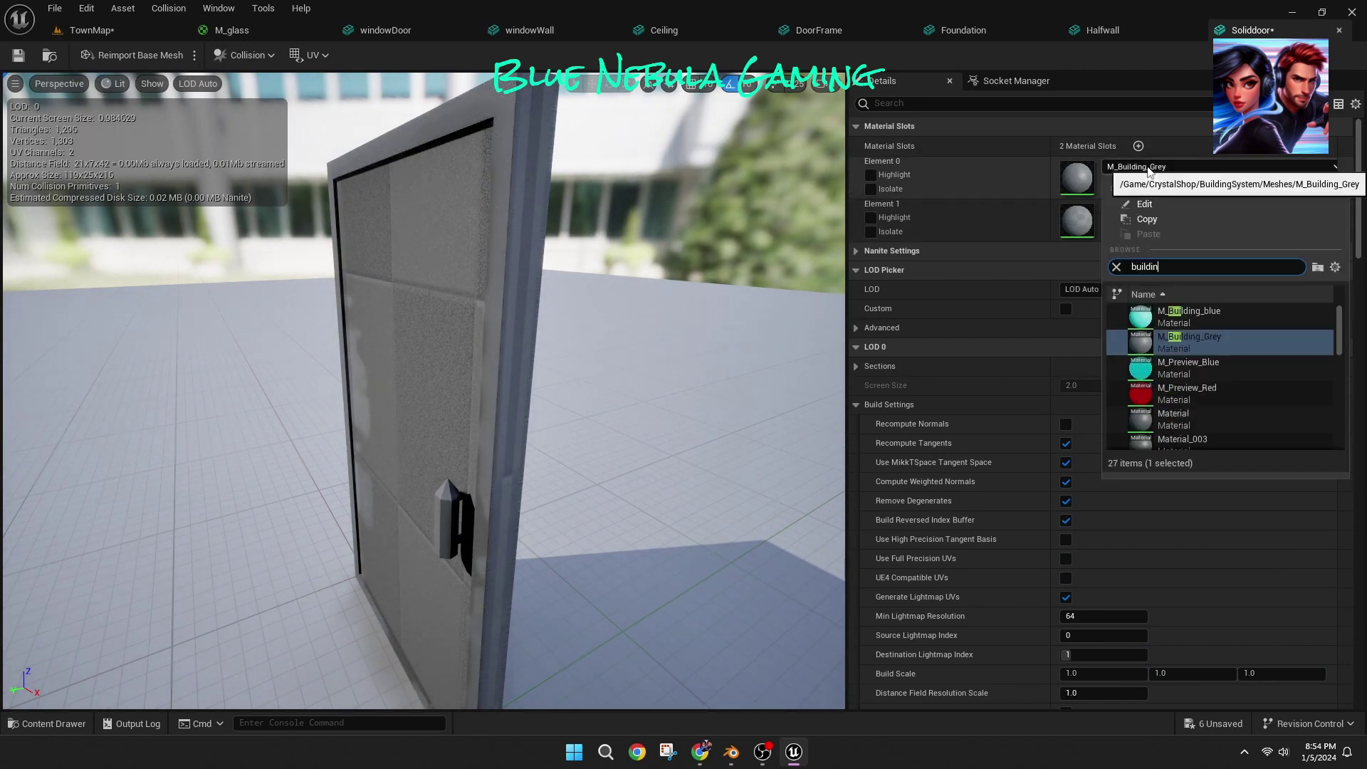
key(Up)
key(Return)
click(1142, 208)
text(building g)
key(Return)
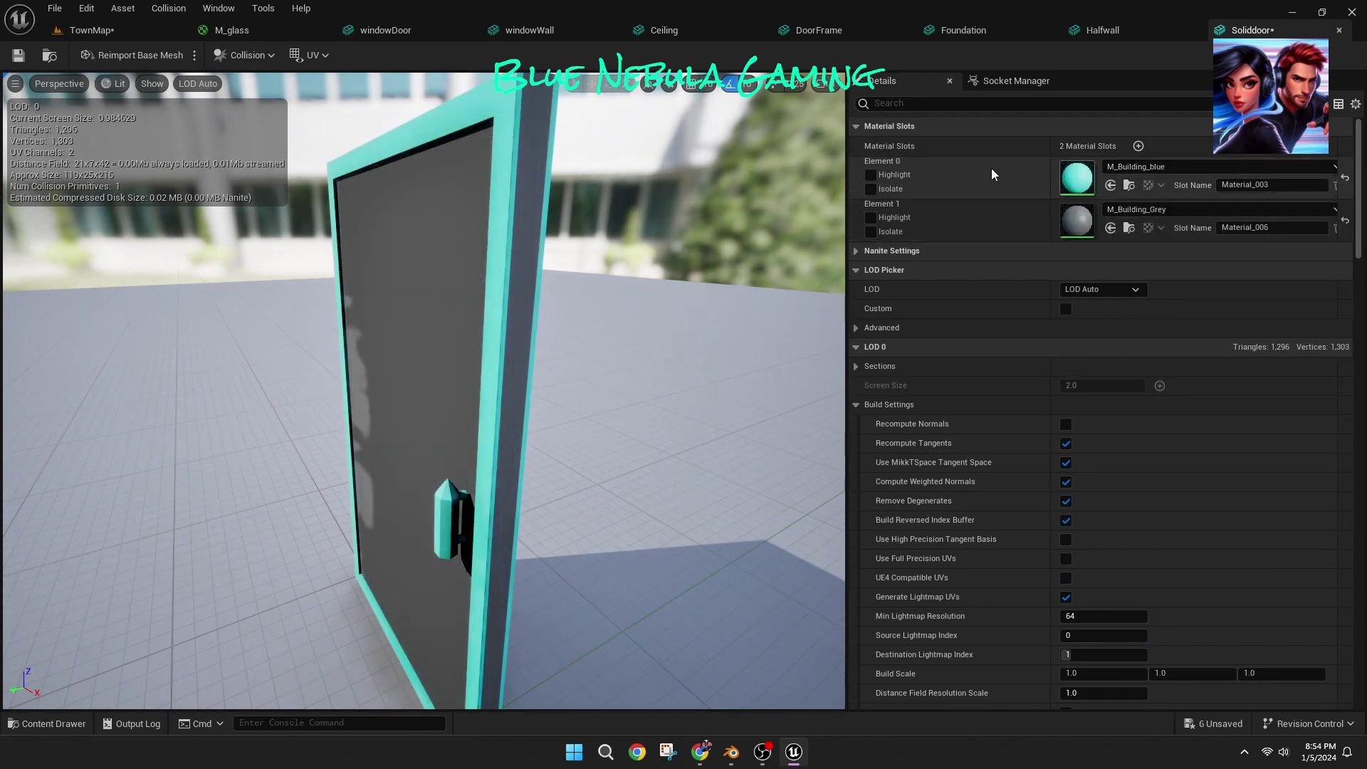
scroll(322, 193, down, 3)
drag(322, 194, 399, 194)
Step: Place the Soliddoor mesh in the TownMap level beside the half wall and focus the view on it
click(89, 30)
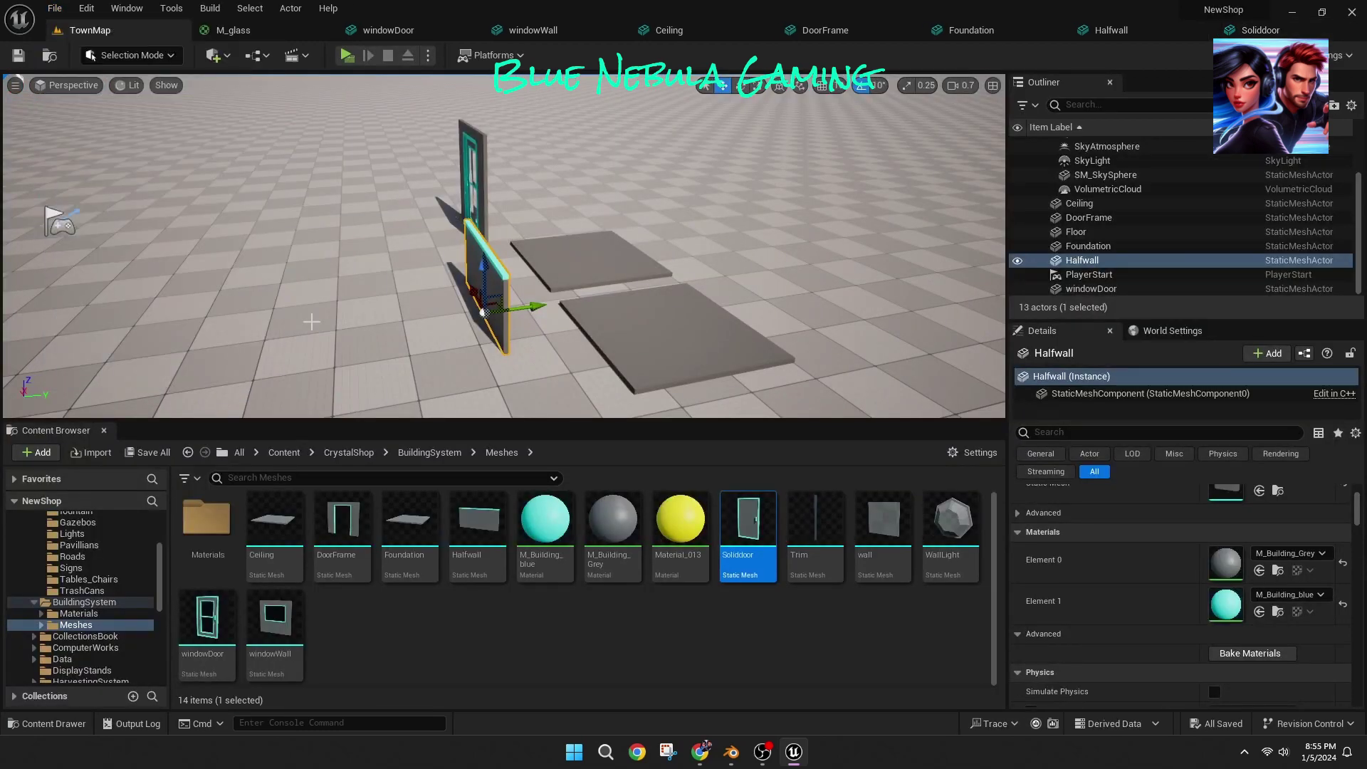
click(564, 391)
key(f)
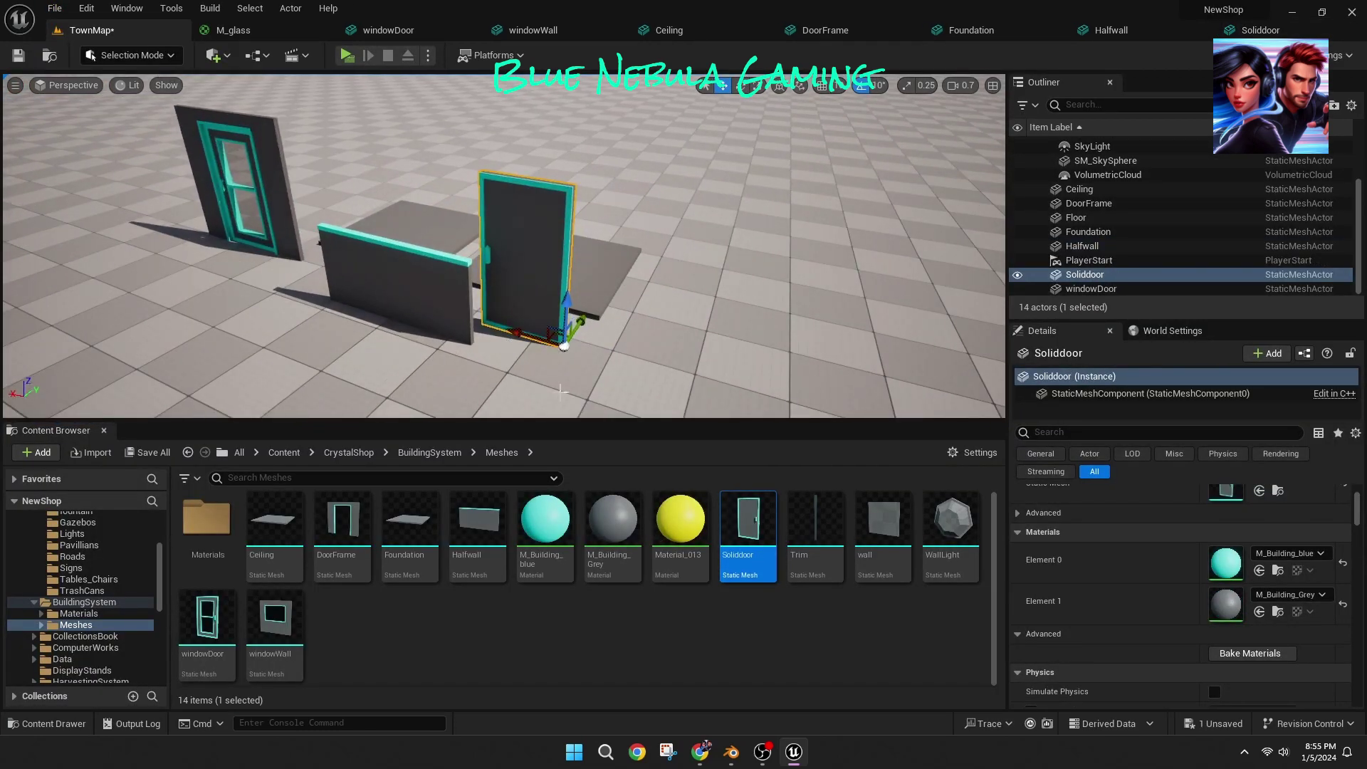
Step: Assign M_Building_blue to the Trim static mesh and inspect the mesh's base
double_click(800, 509)
click(1142, 168)
text(building b)
key(Return)
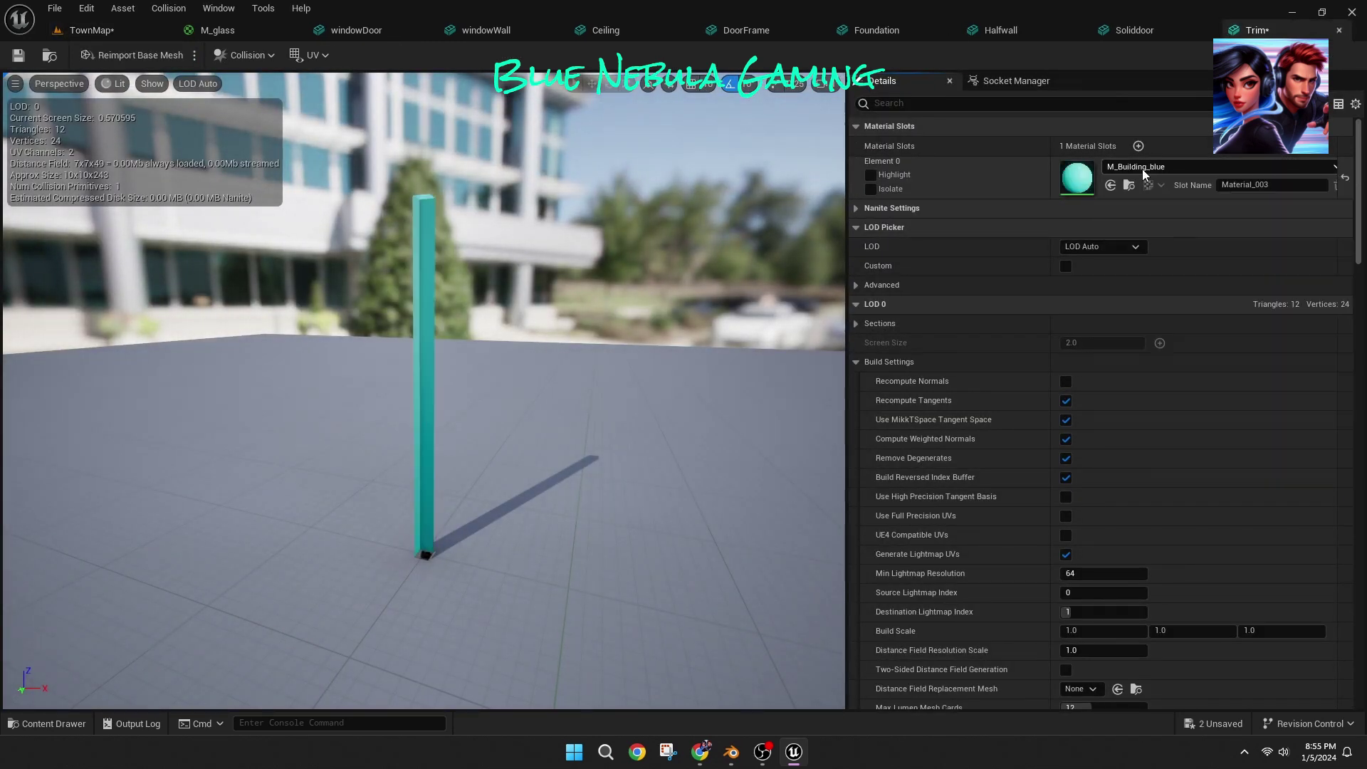
scroll(664, 459, up, 5)
scroll(664, 460, down, 3)
right_drag(664, 460, 705, 477)
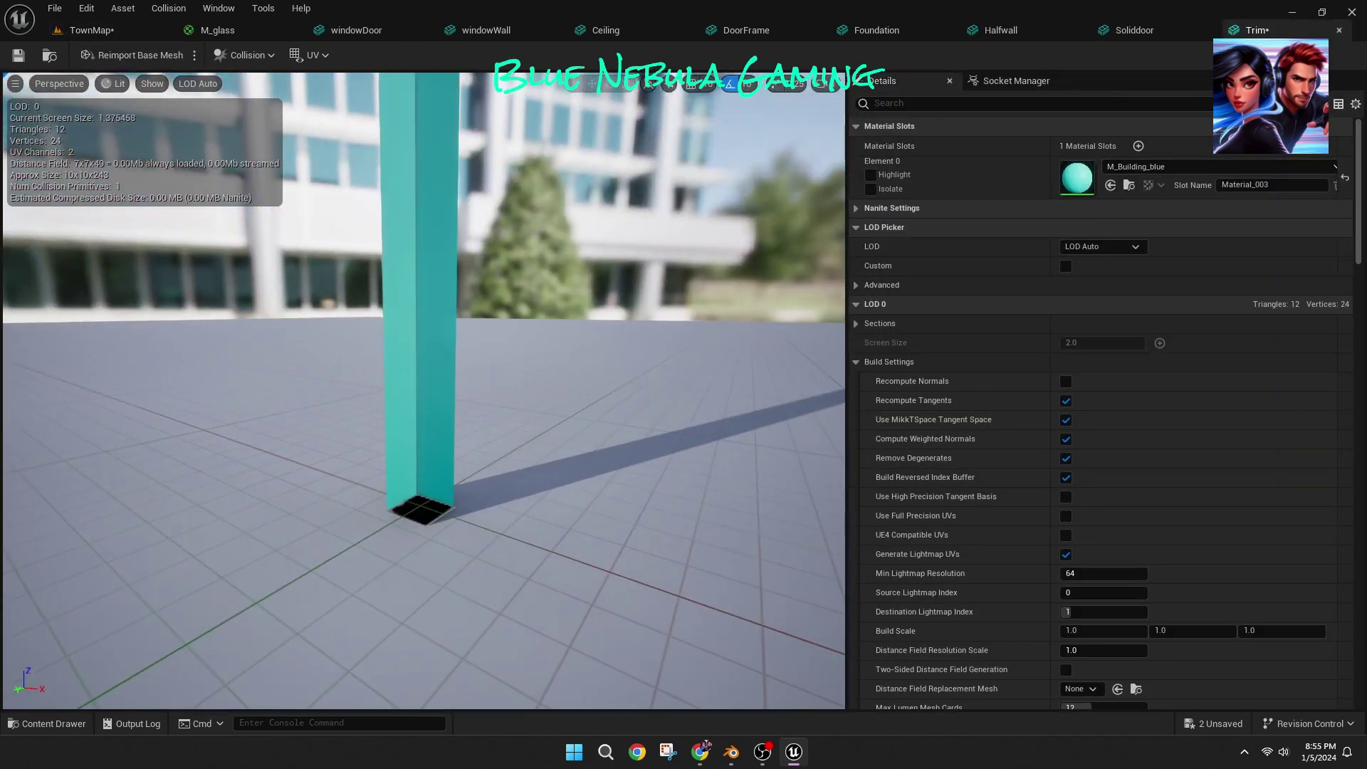
Step: Switch to Blender, duplicate the trim's mesh in place in Edit Mode and flip the duplicate's normals
click(738, 754)
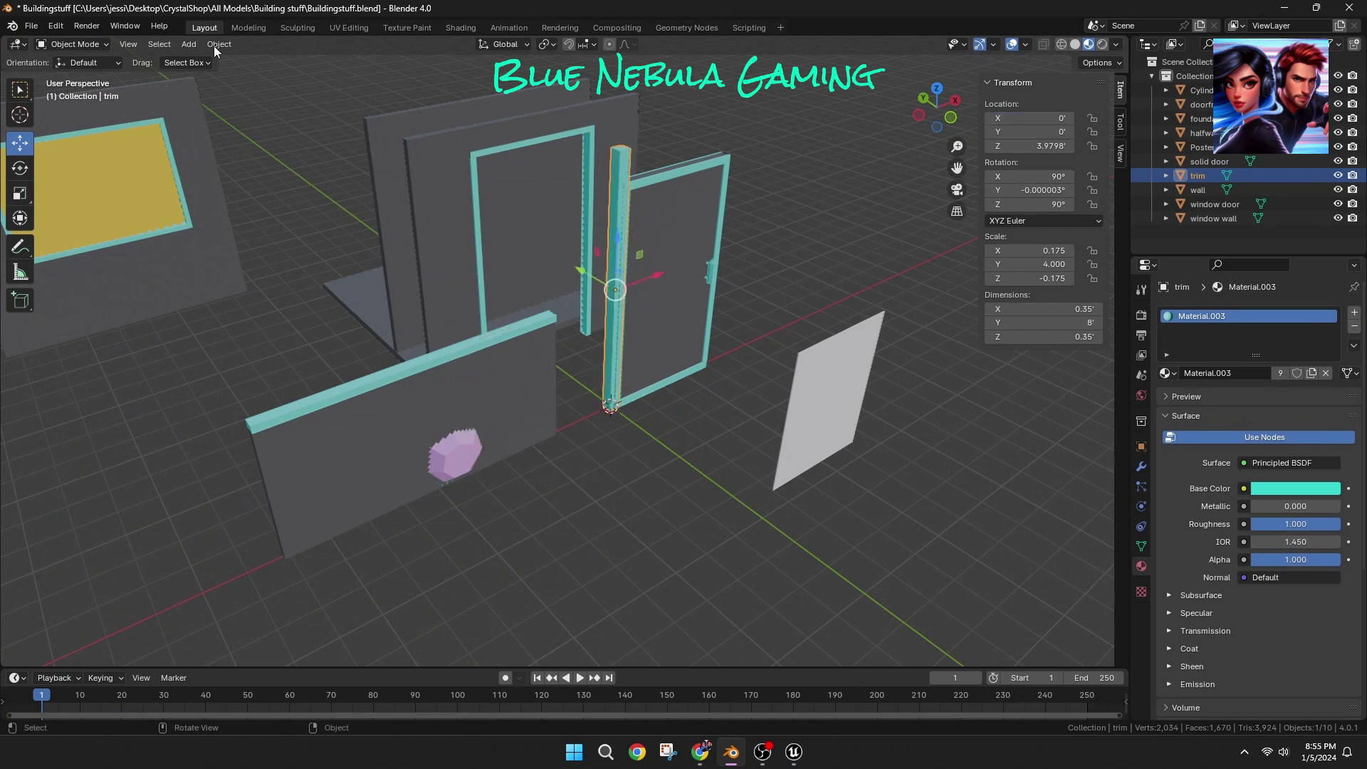
key(Tab)
key(shift+d)
right_click(196, 205)
key(alt+n)
click(192, 204)
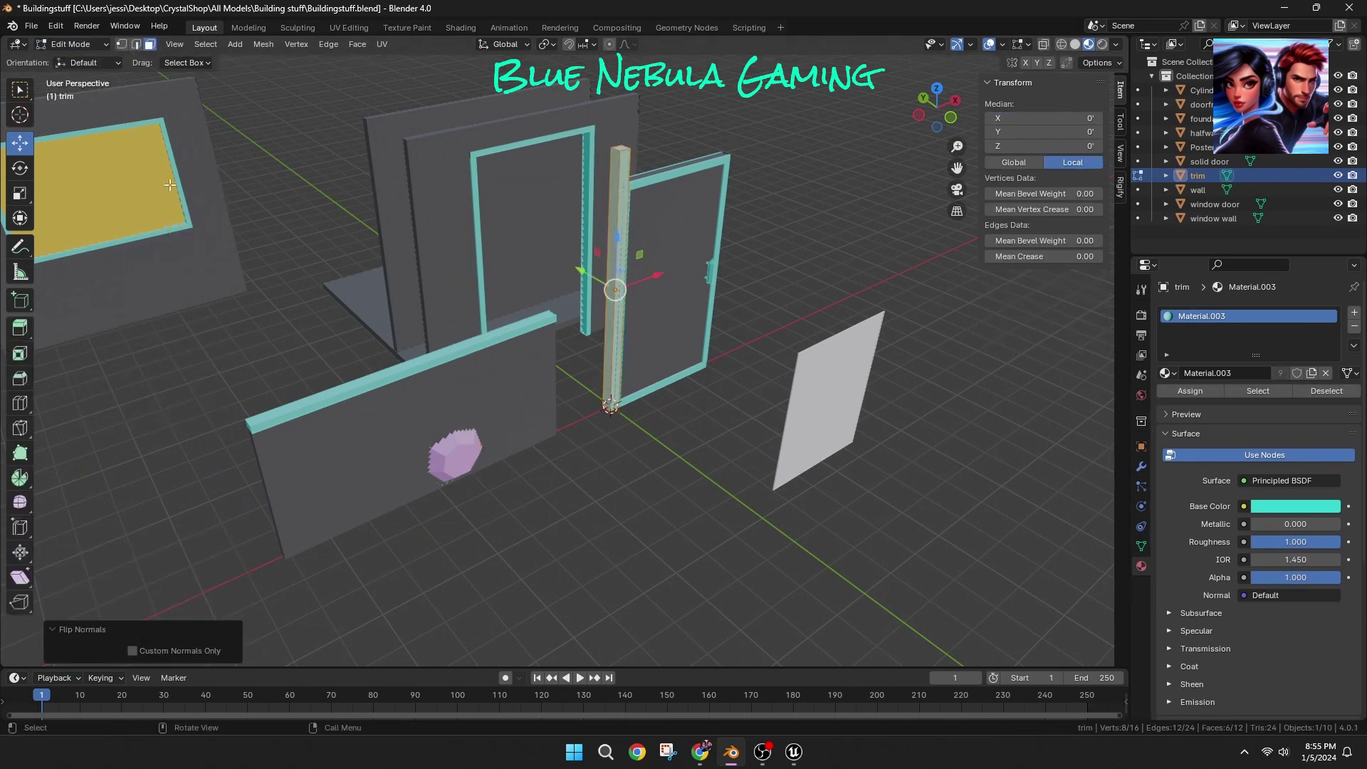
Step: Export the trim as FBX, overwriting Trim.fbx, and reimport the Trim mesh in Unreal Engine
click(30, 26)
mouse_move(93, 242)
click(214, 370)
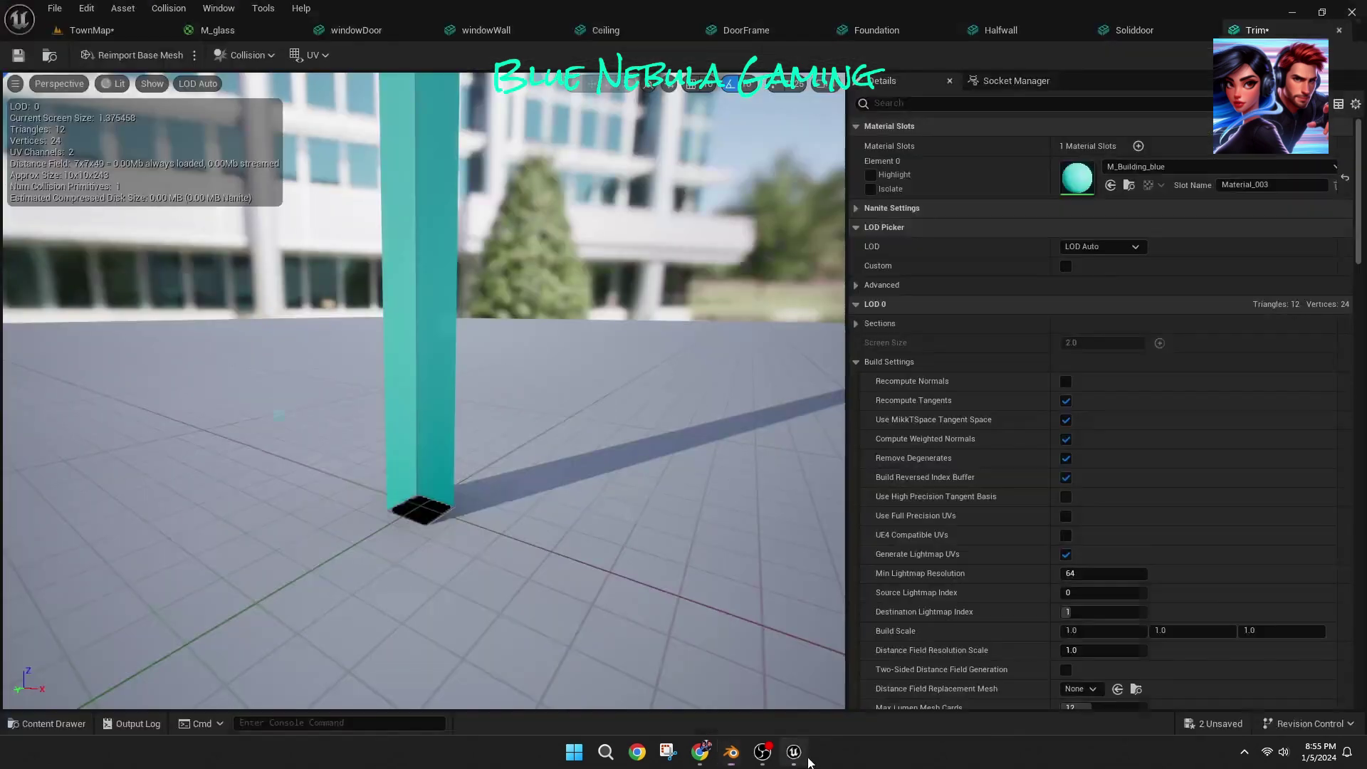
key(ctrl+space)
right_click(822, 652)
click(869, 166)
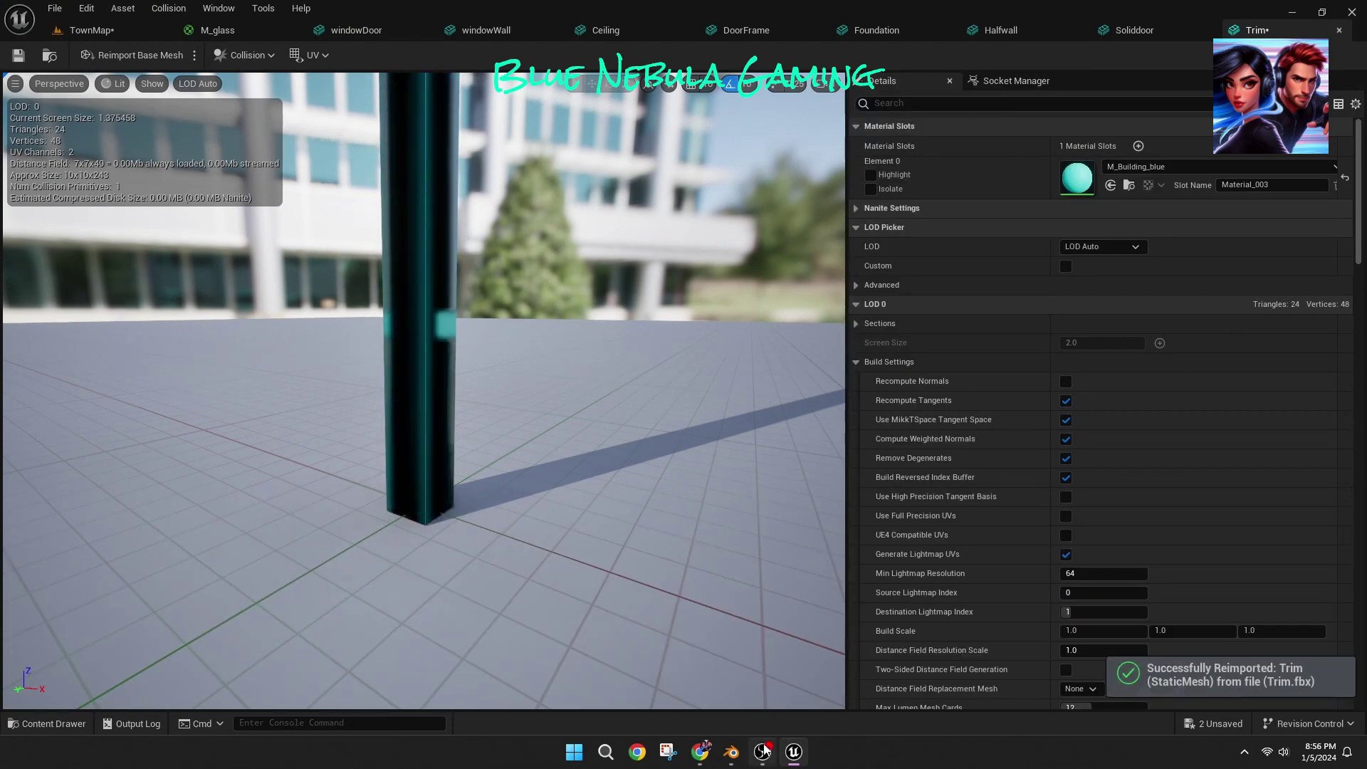
Step: Return to Blender, duplicate the trim's selected faces in place once more and flip the new copy's normals
click(731, 752)
key(shift+d)
right_click(627, 465)
key(alt+n)
click(627, 465)
Step: Export the trim to Trim.fbx again and reimport the updated Trim static mesh in Unreal Engine
click(31, 26)
mouse_move(75, 259)
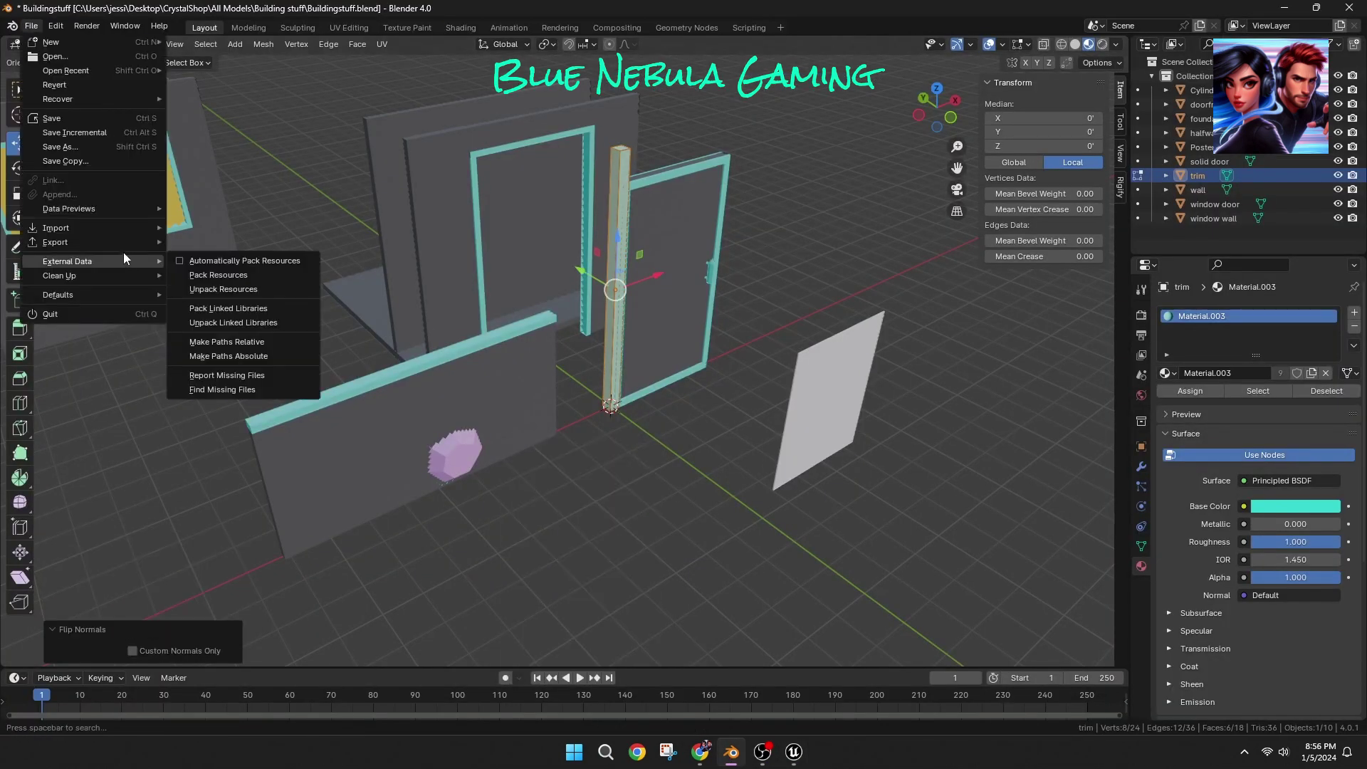
click(207, 367)
click(912, 599)
click(793, 752)
right_click(819, 598)
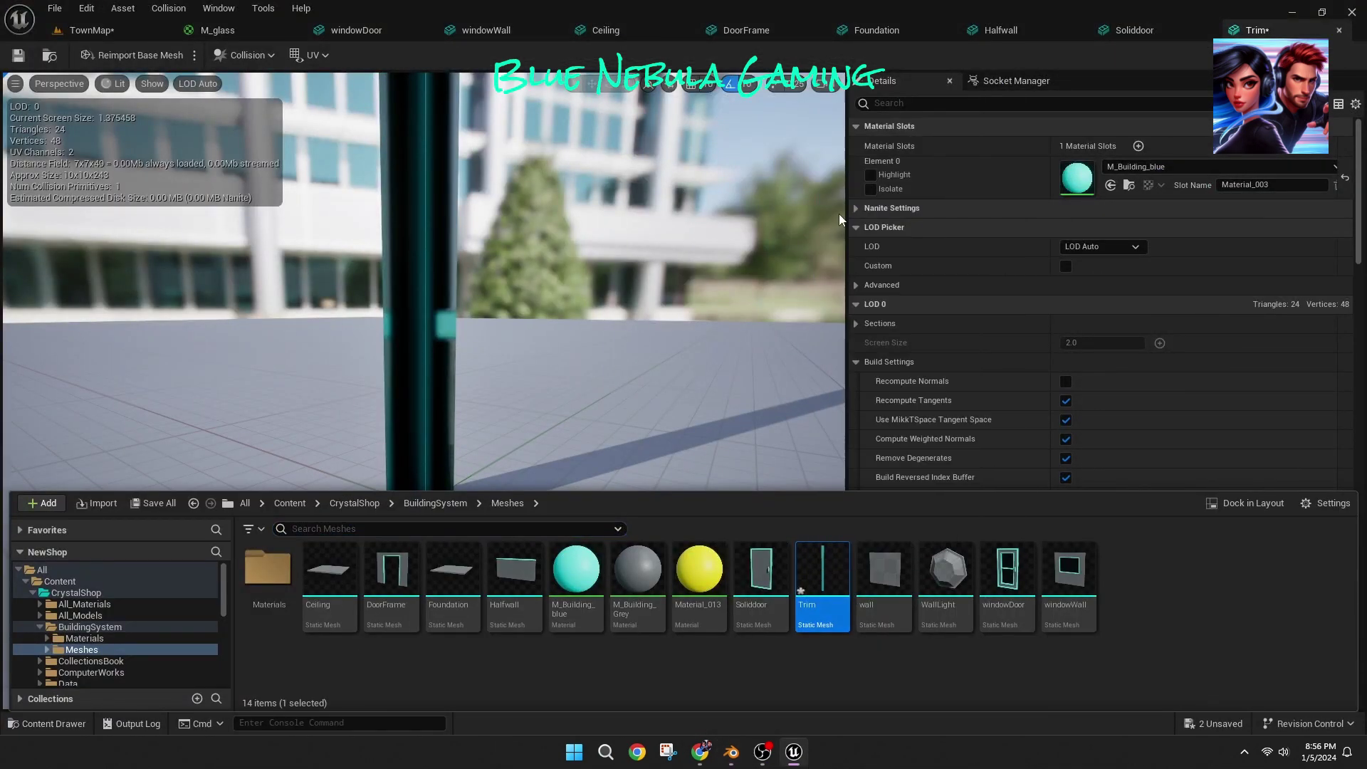
click(870, 165)
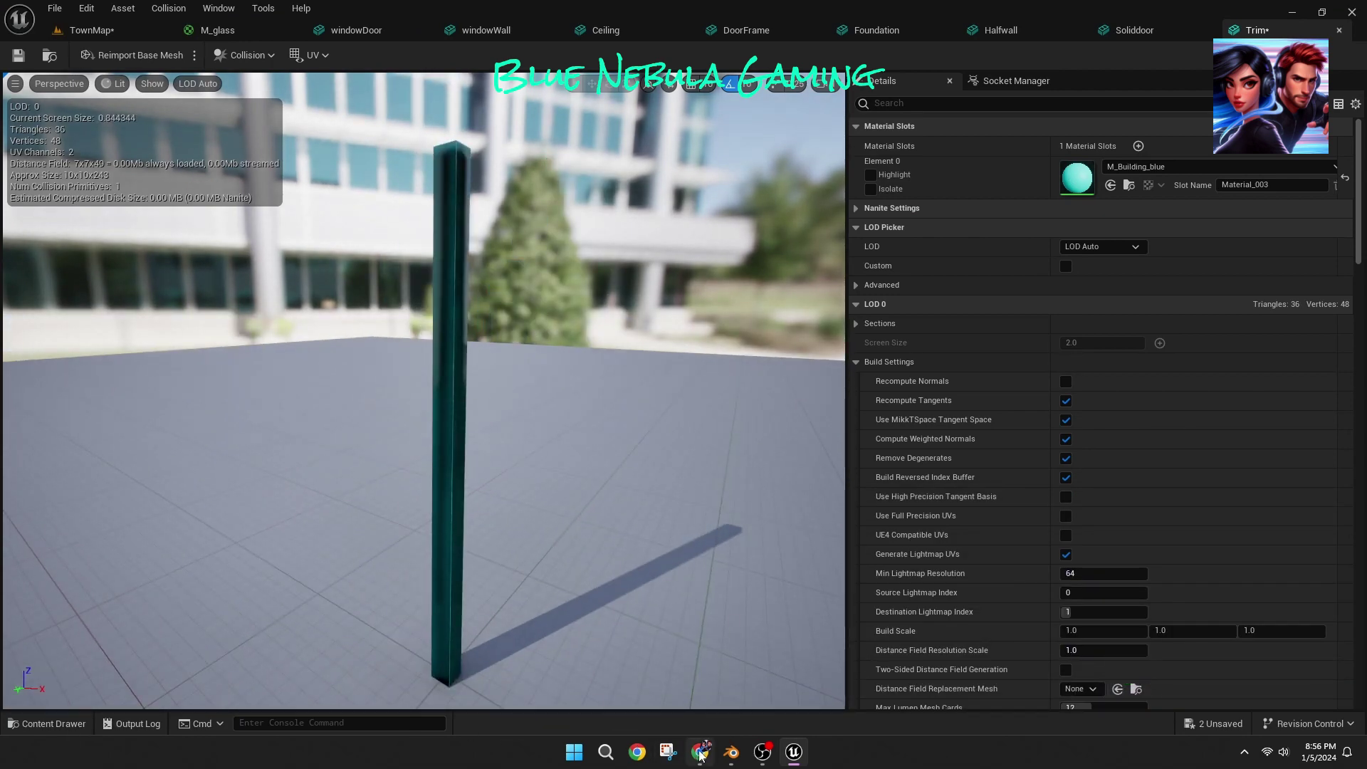
Step: Switch to Blender, correct the normals of the trim's whole mesh and apply the object's scale
click(731, 752)
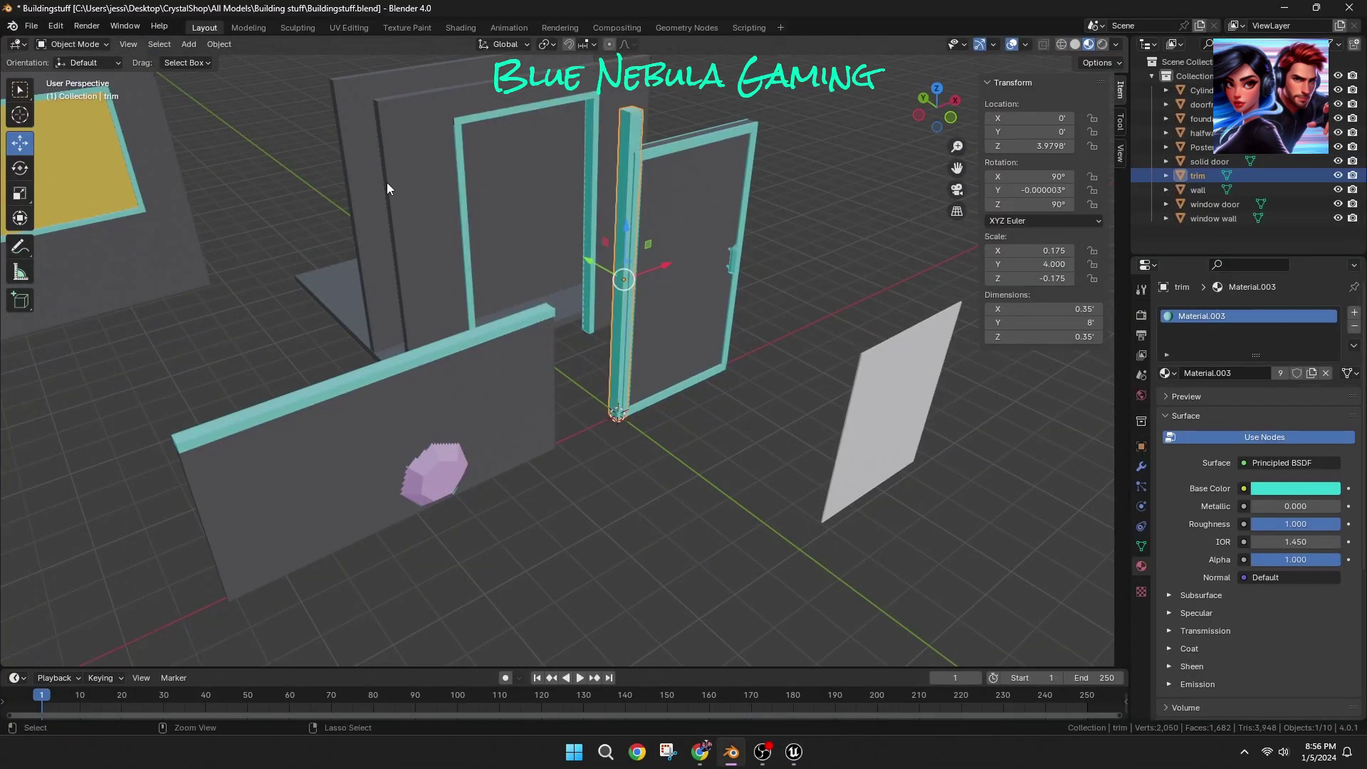
key(Tab)
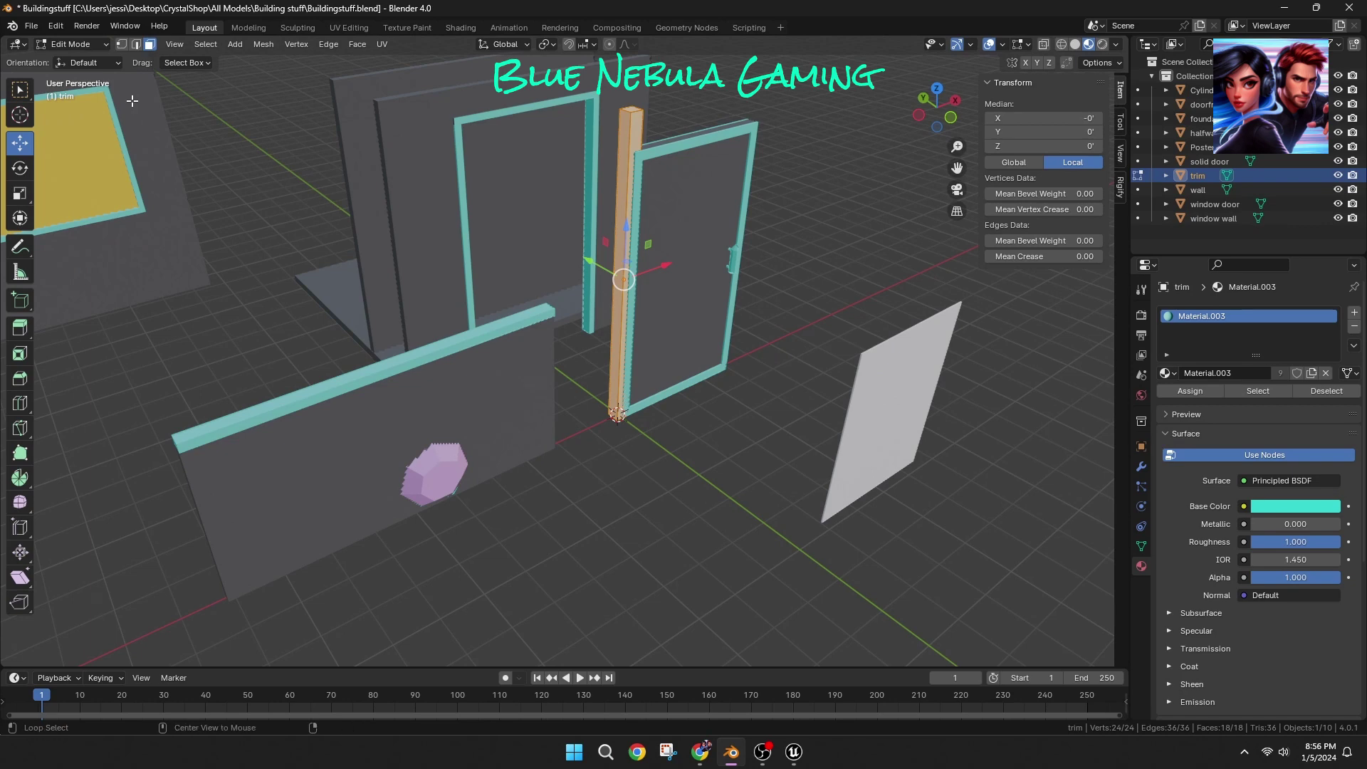
key(alt+n)
click(121, 114)
click(31, 26)
key(Tab)
Step: Export the rescaled trim over Trim.fbx and switch to Unreal Engine to reimport it
click(31, 26)
mouse_move(132, 233)
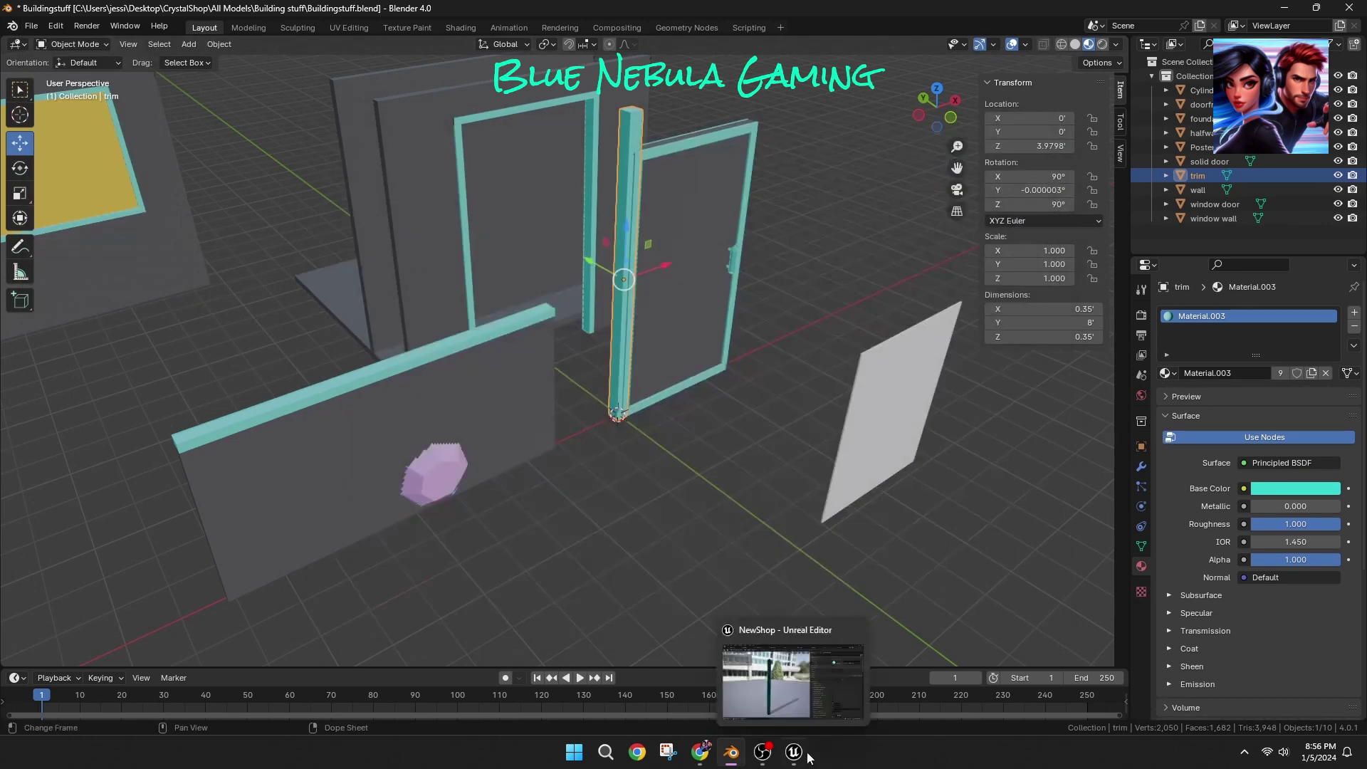
click(794, 752)
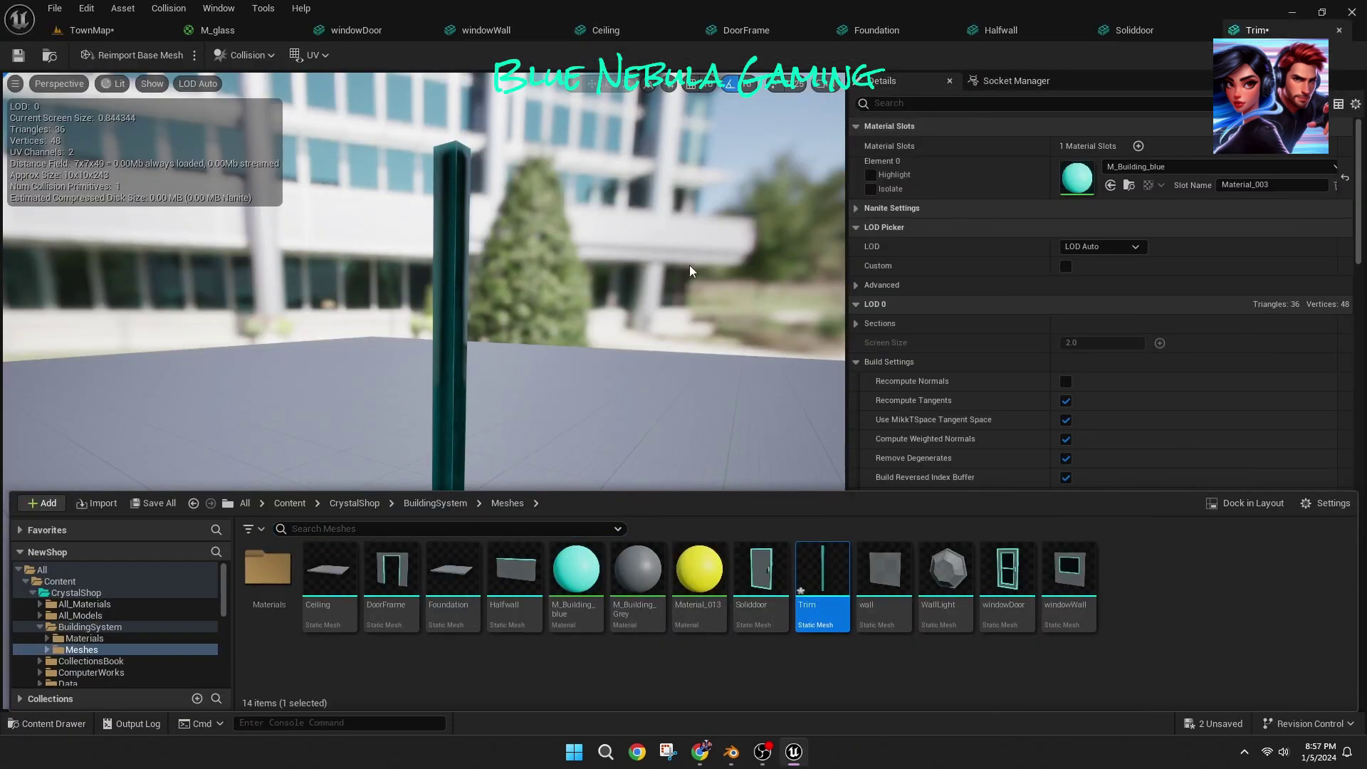
Step: Place the Trim mesh in the TownMap level between the half wall and the solid door
click(104, 29)
drag(831, 529, 479, 346)
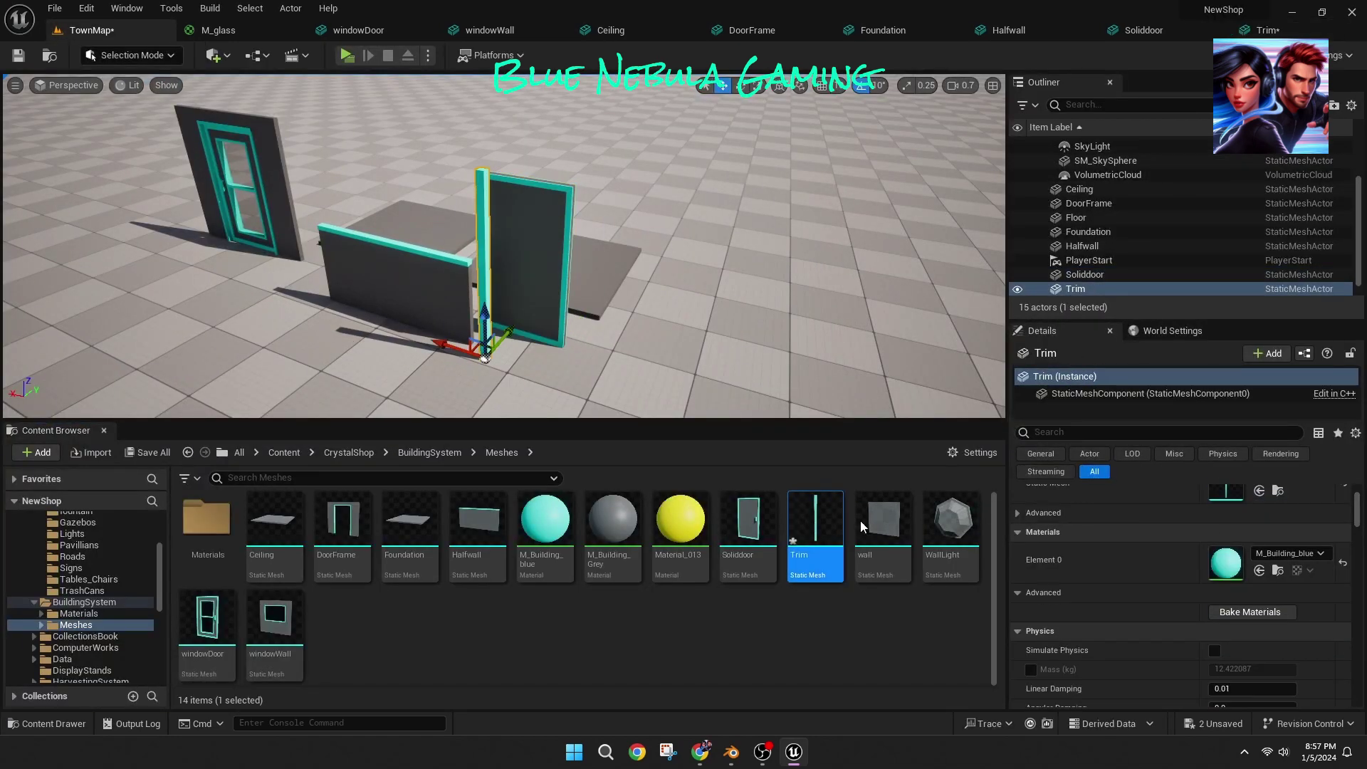
Step: Assign M_Building_Grey to the wall mesh and place the wall in the TownMap level beyond the solid door
double_click(872, 526)
click(1138, 171)
text(building gre)
key(Return)
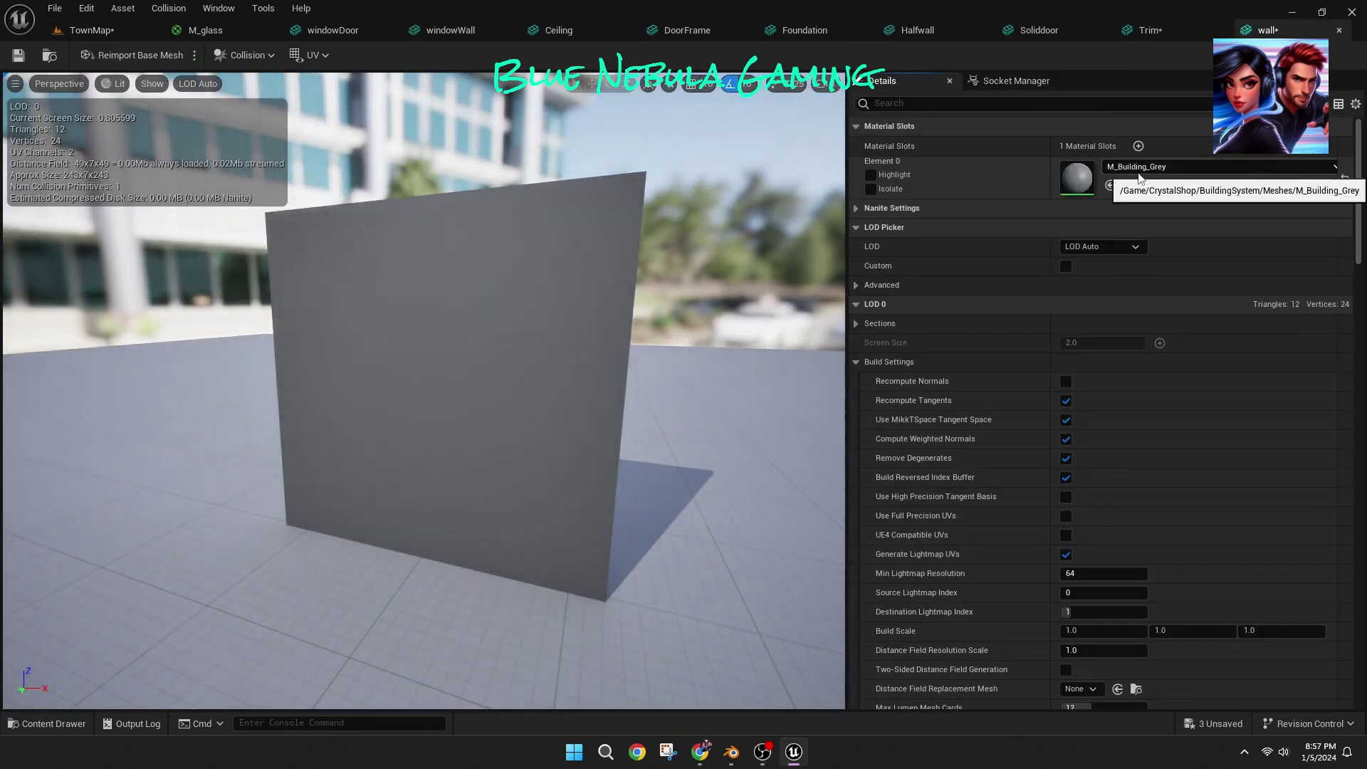
middle_drag(804, 294, 721, 336)
drag(722, 336, 676, 338)
click(92, 30)
drag(882, 526, 762, 283)
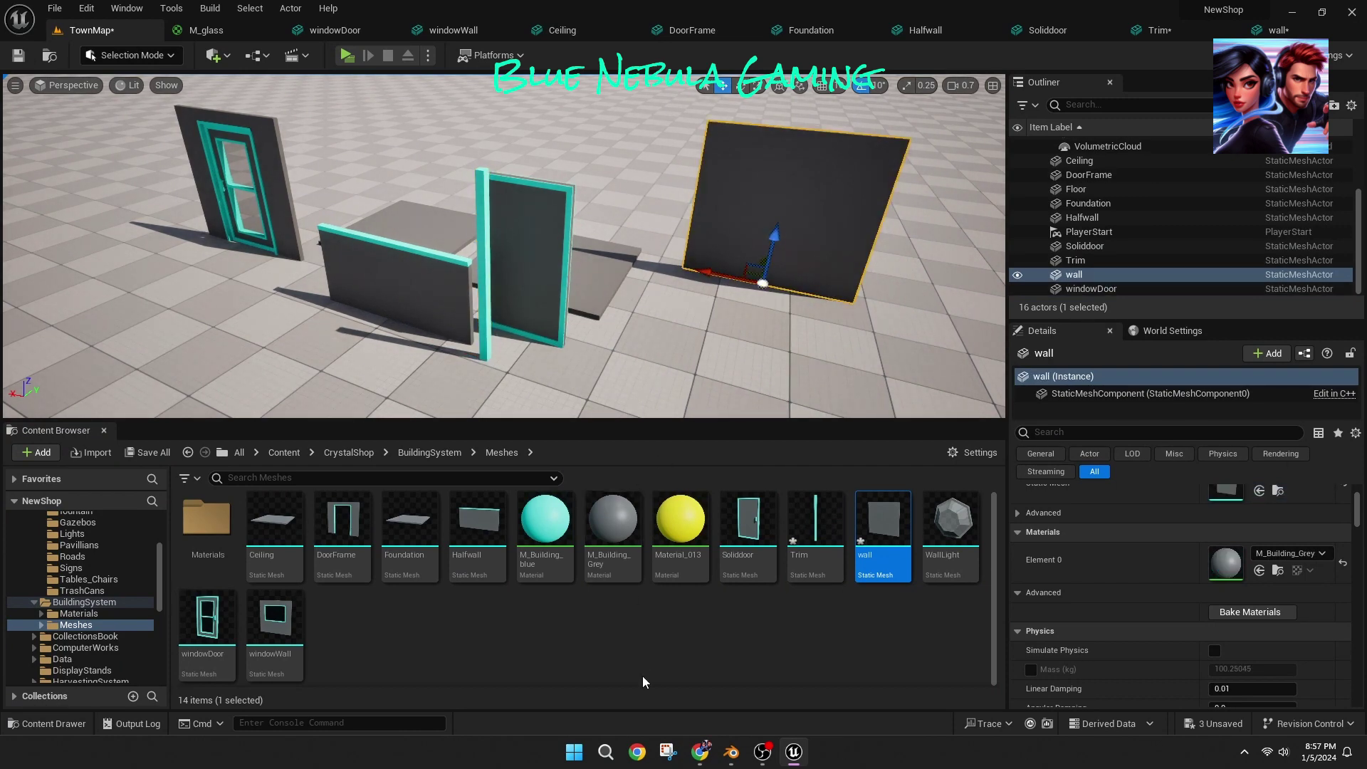
Step: Assign M_Building_blue to Element 0 of the WallLight mesh and save the mesh
double_click(952, 530)
click(1172, 168)
text(building blue)
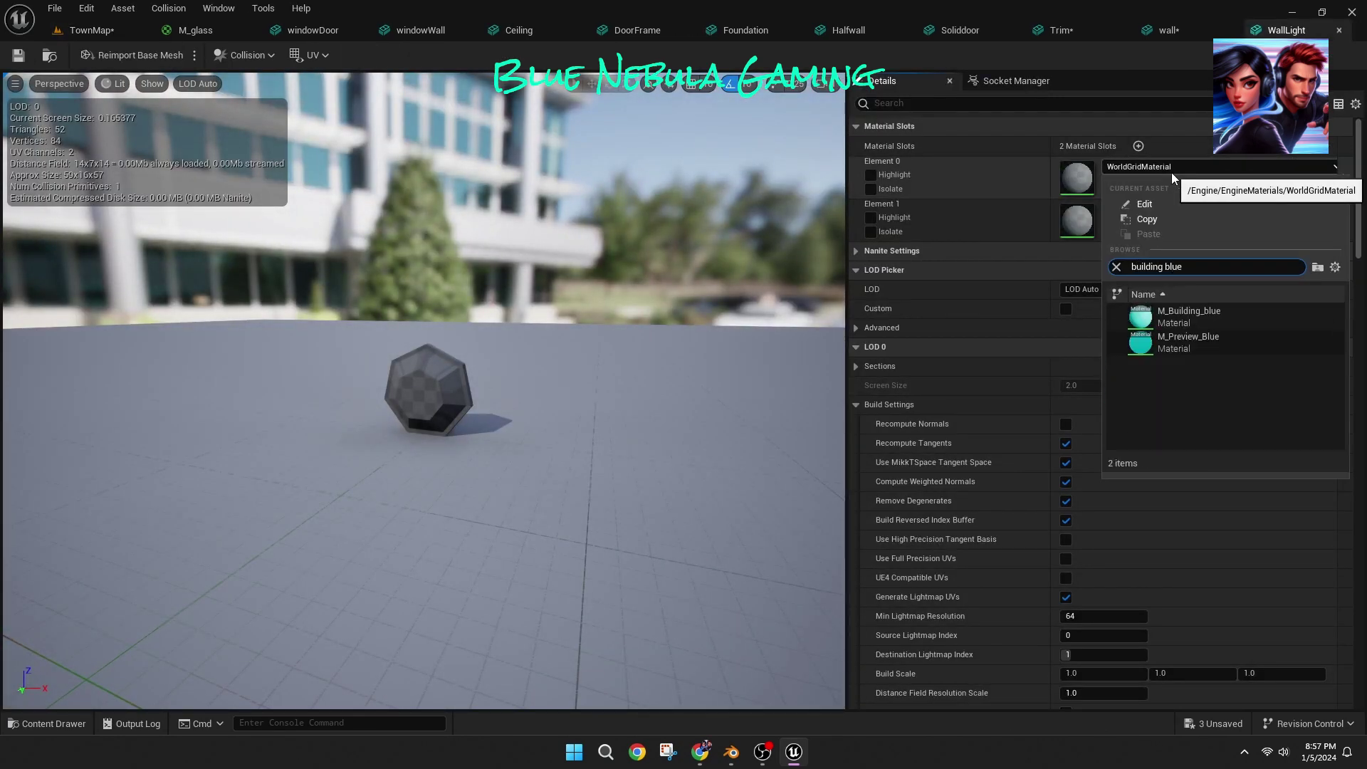
click(1189, 314)
click(18, 55)
Step: Assign M_Lightt from the All_Materials folder to Element 1 of the WallLight mesh and save all assets
click(91, 30)
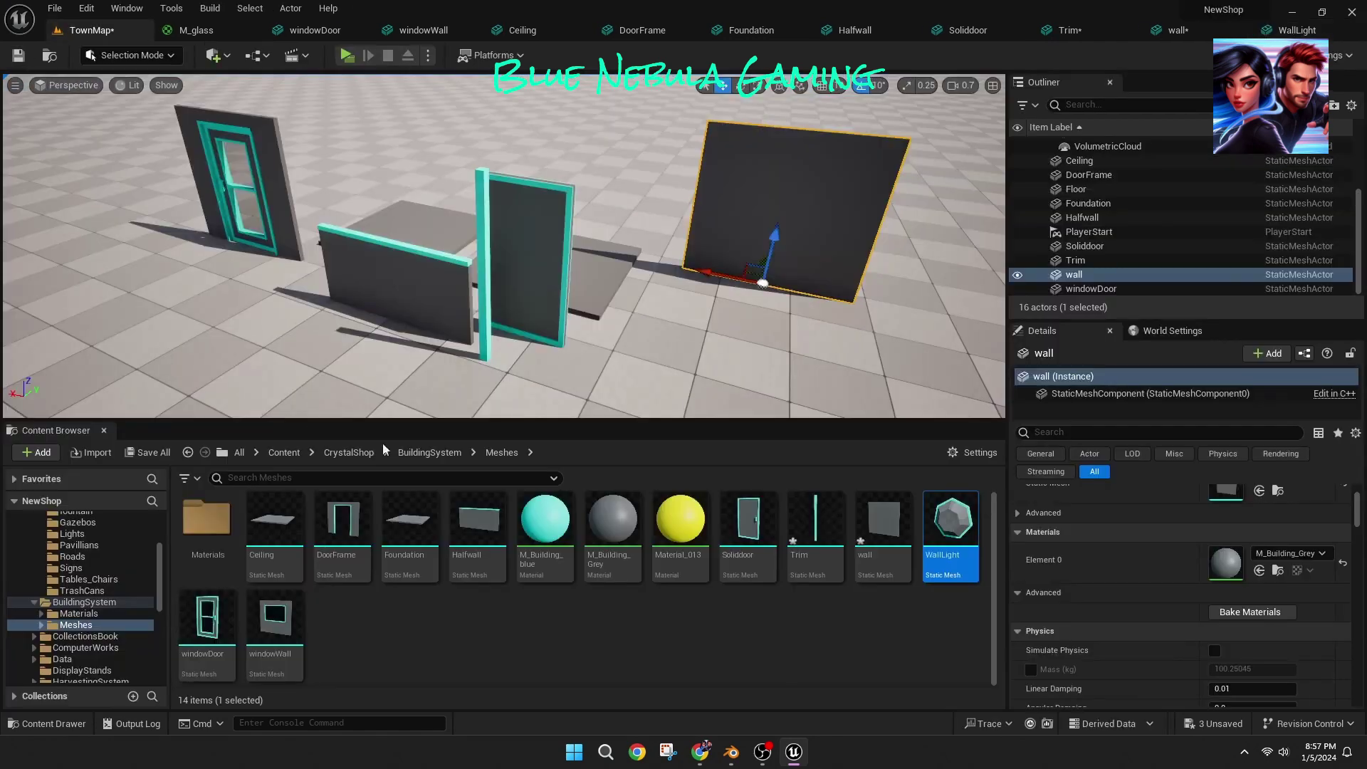
click(349, 452)
double_click(208, 527)
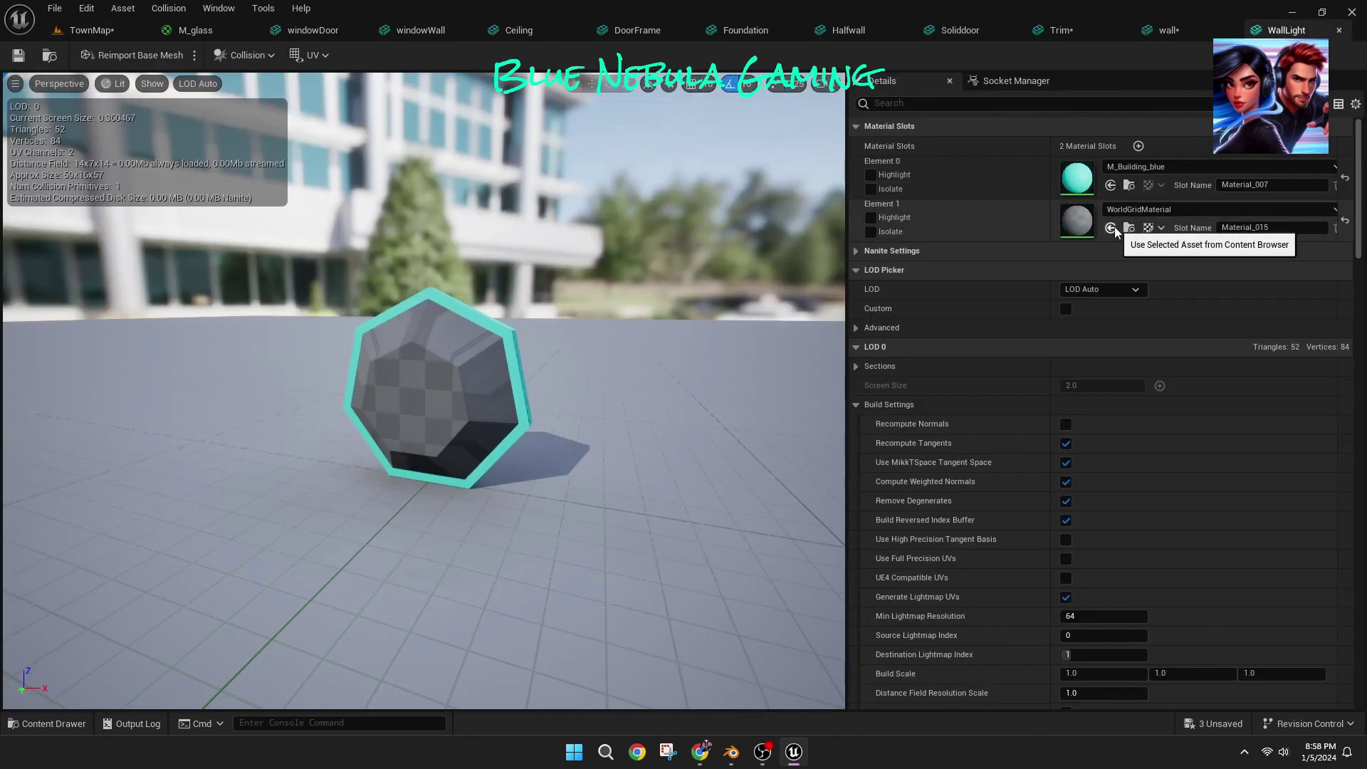
scroll(472, 314, down, 5)
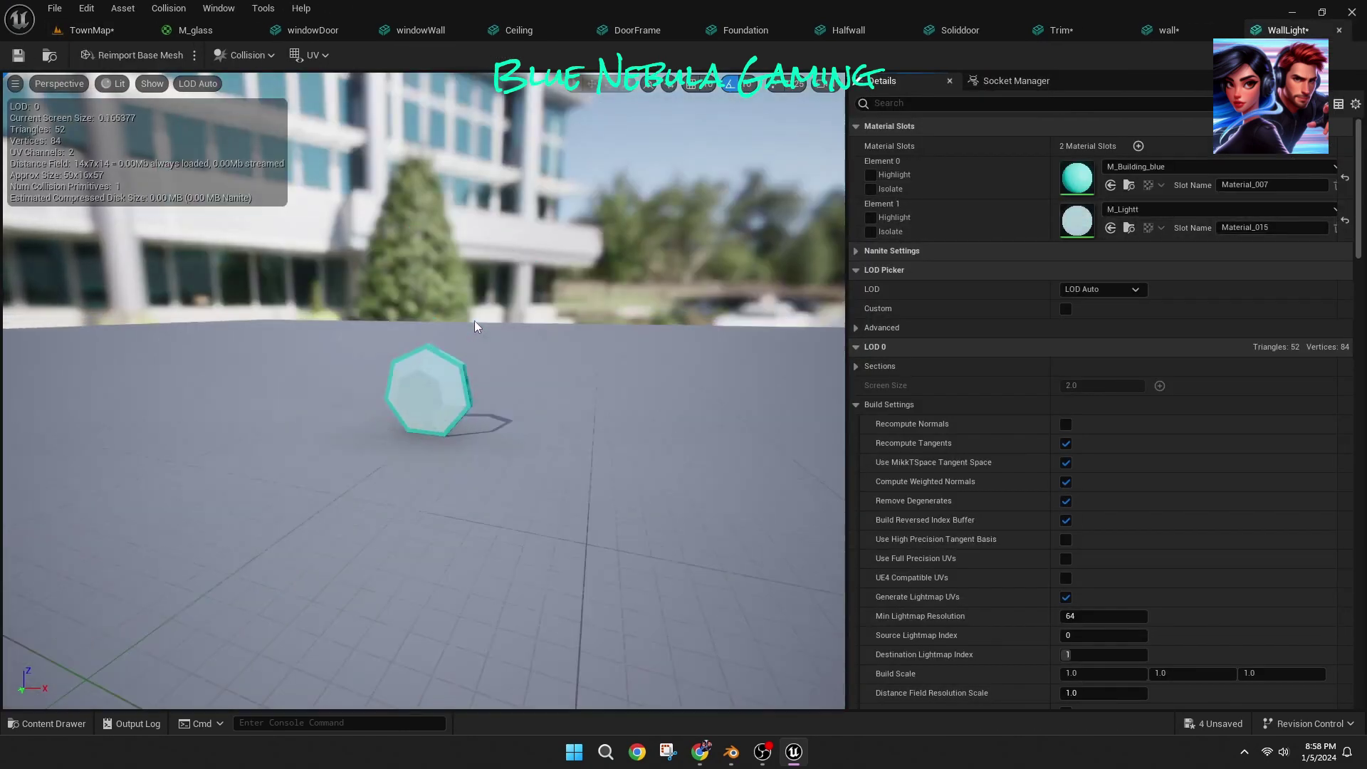
scroll(456, 396, up, 3)
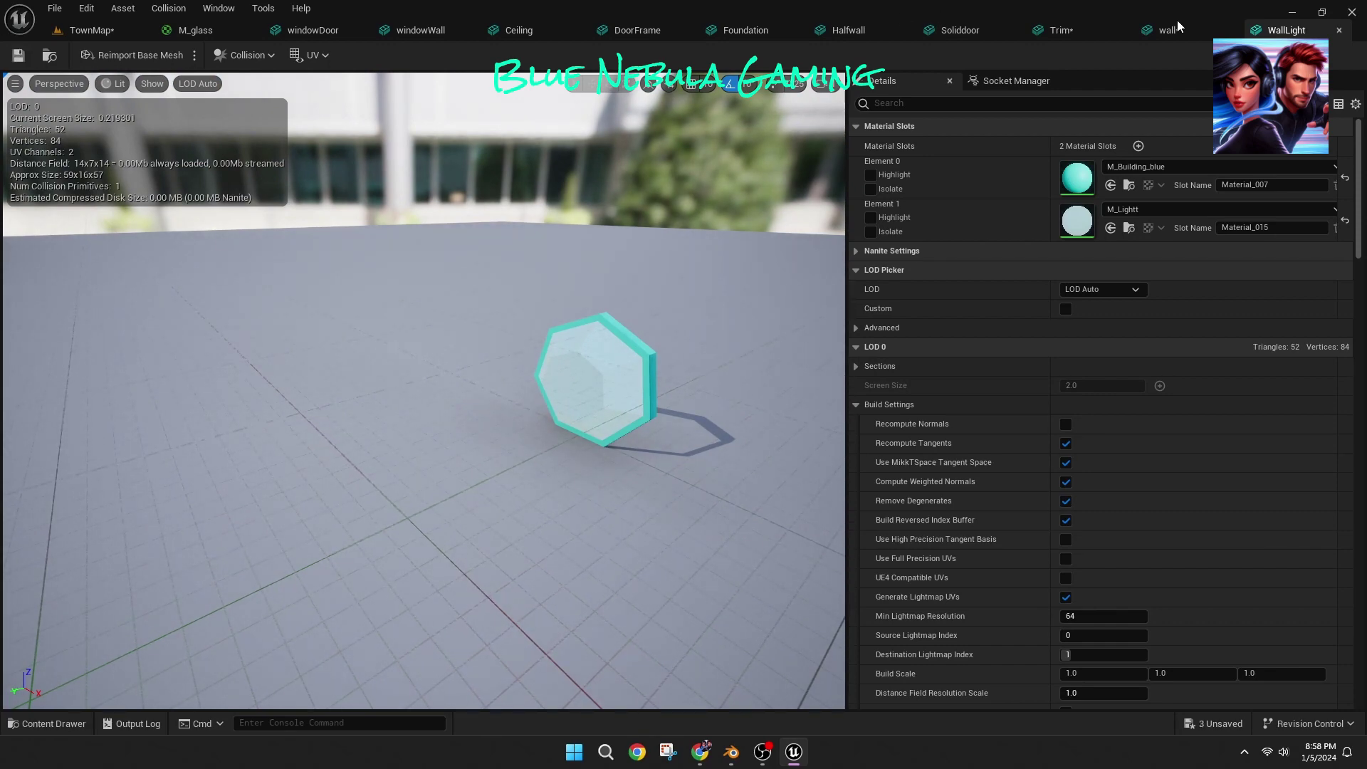
key(ctrl+shift+s)
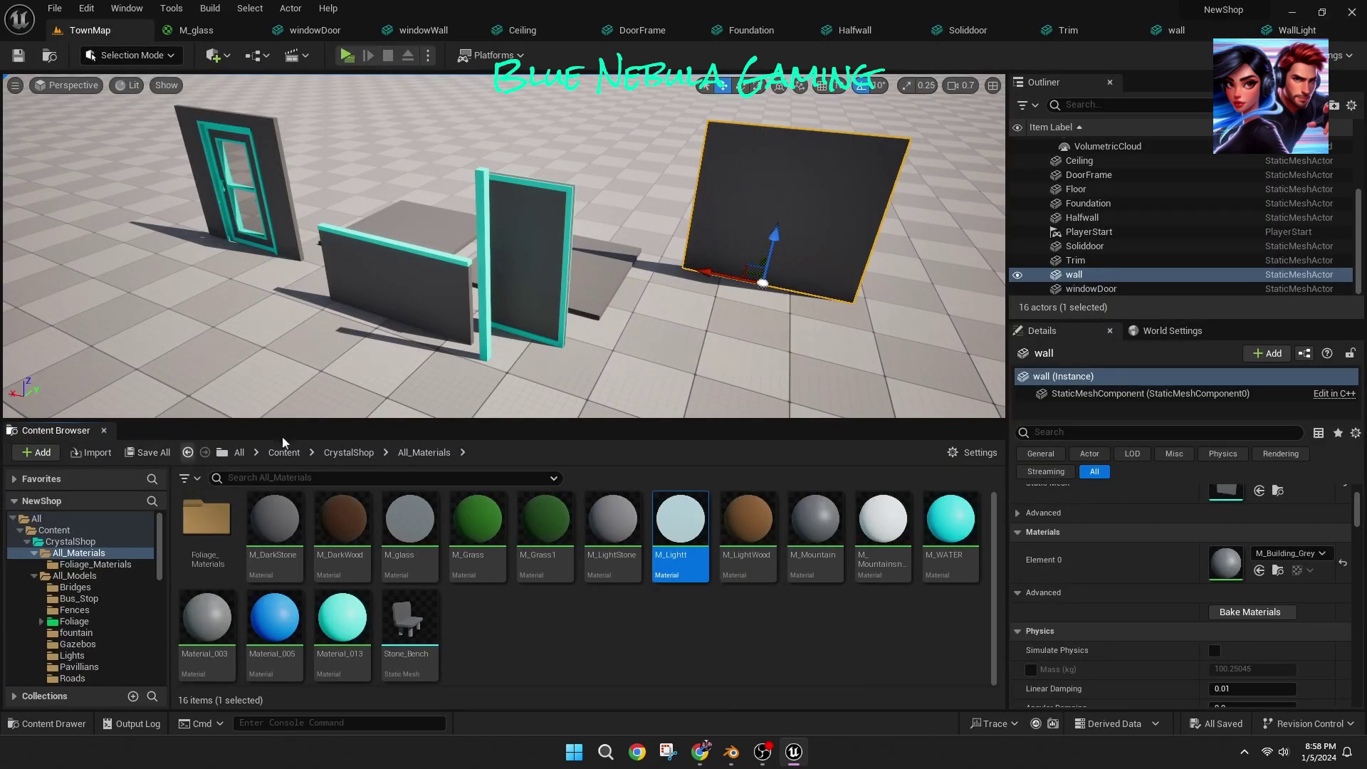
Step: Delete all imported assets inside the Materials subfolder of BuildingSystem/Meshes
click(348, 452)
double_click(342, 527)
double_click(278, 528)
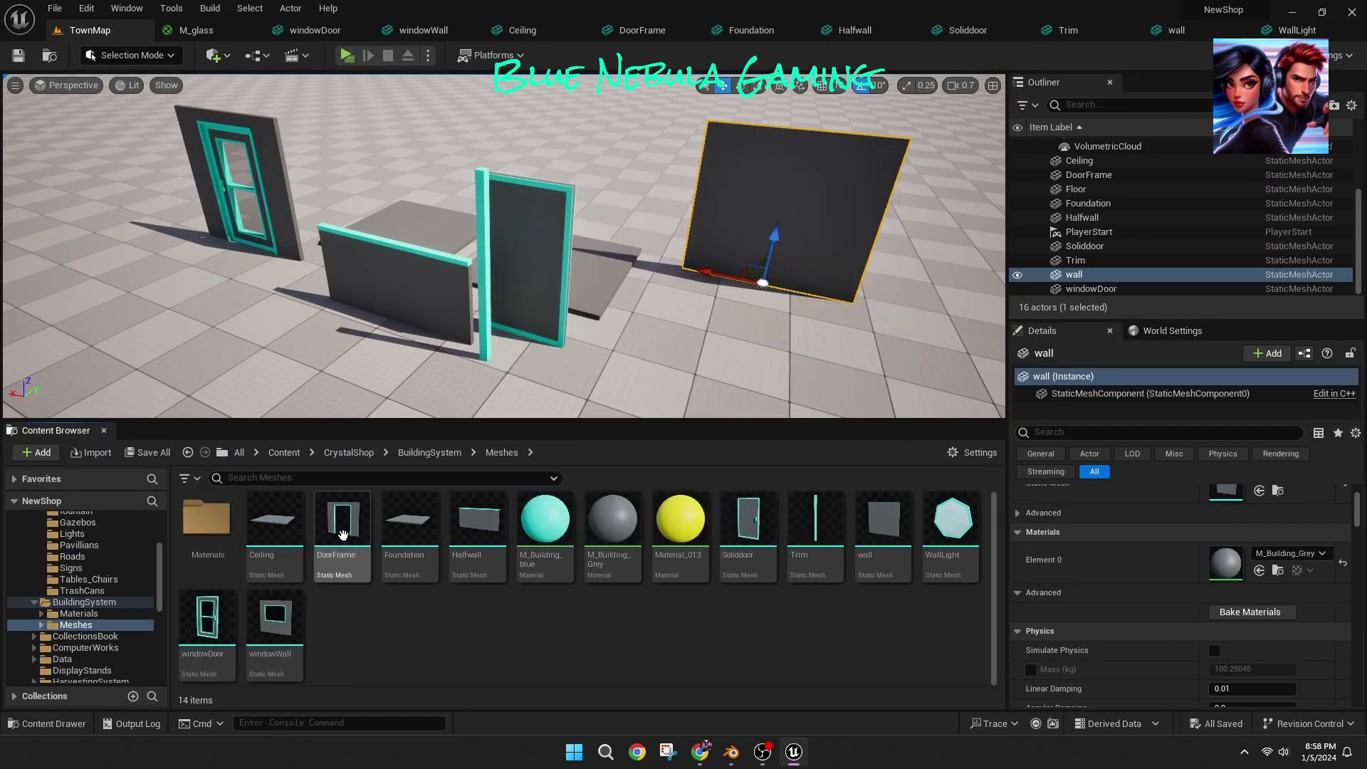
double_click(207, 534)
click(208, 546)
shift+click(805, 638)
key(Delete)
click(581, 602)
Step: Delete the Materials subfolder and the Material_013 asset from the Meshes folder
click(502, 452)
click(219, 534)
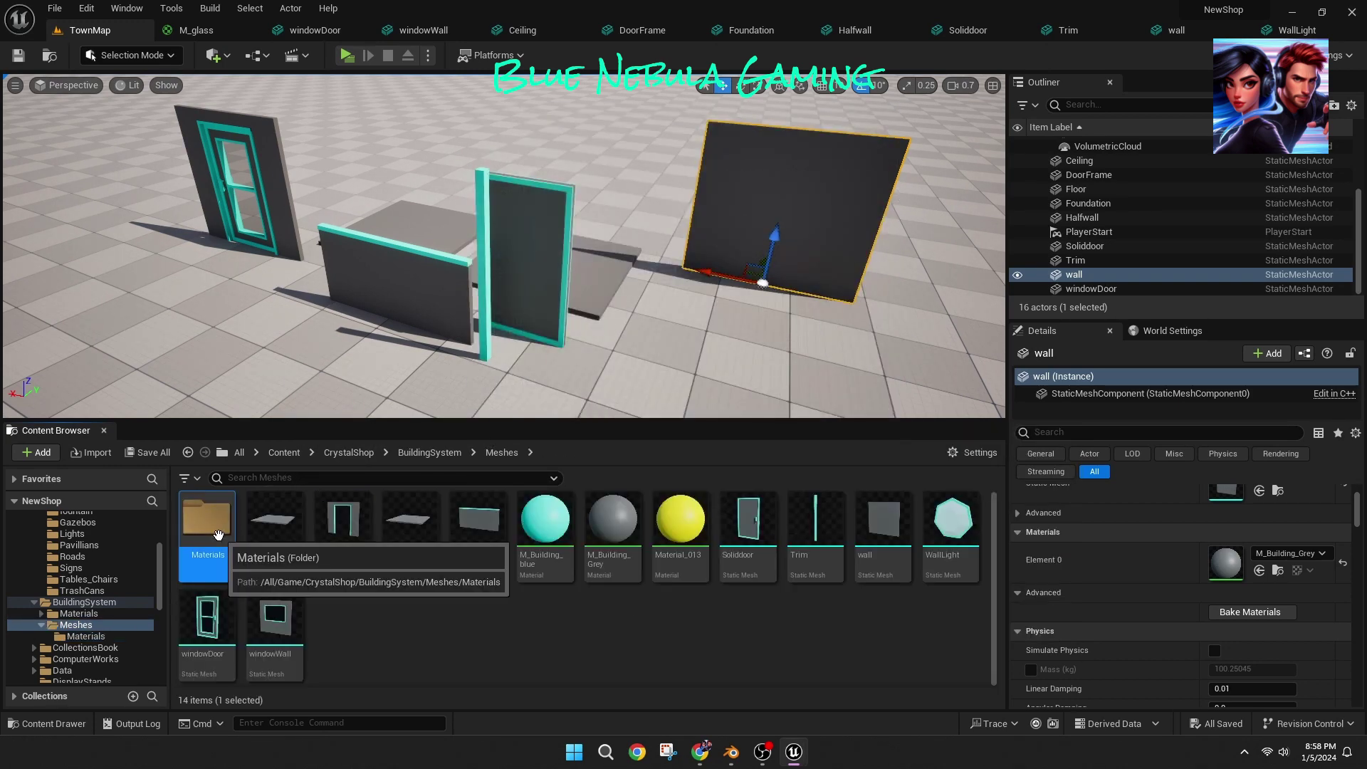
key(Delete)
click(249, 582)
click(598, 534)
key(Delete)
click(583, 604)
Step: Move M_Building_blue and M_Building_Grey from the Meshes folder into the All_Materials folder
click(459, 534)
shift+click(520, 537)
drag(520, 538, 496, 552)
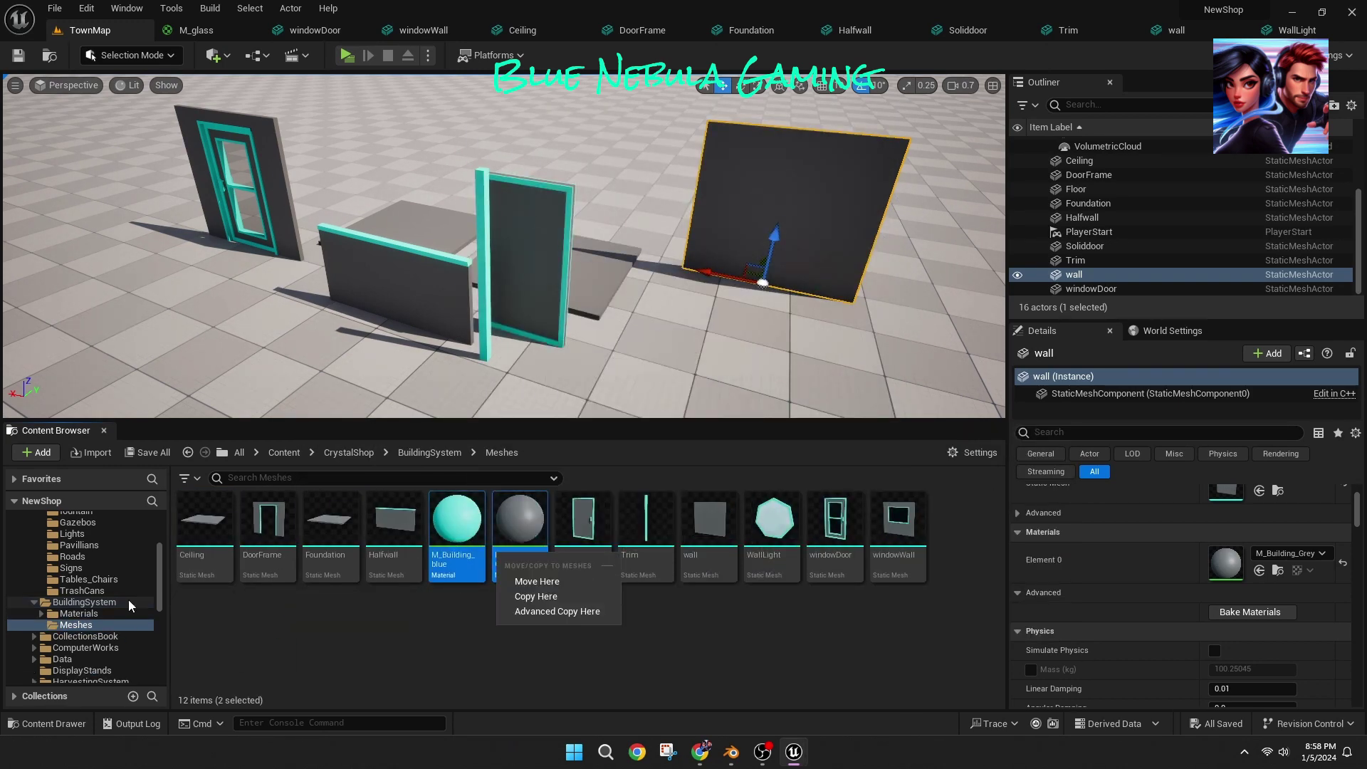
click(151, 586)
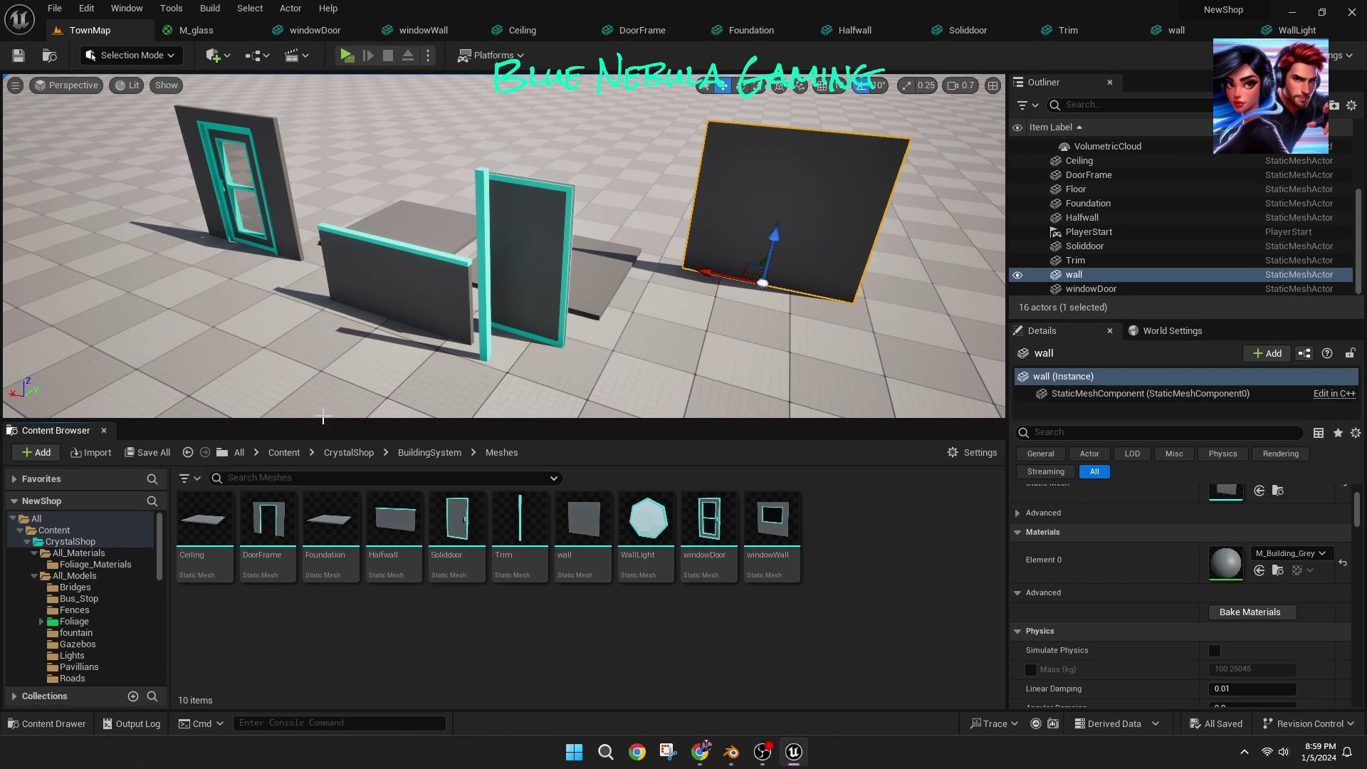
Step: Assign the M_Grass1 material to the level's Floor actor
click(724, 381)
key(f)
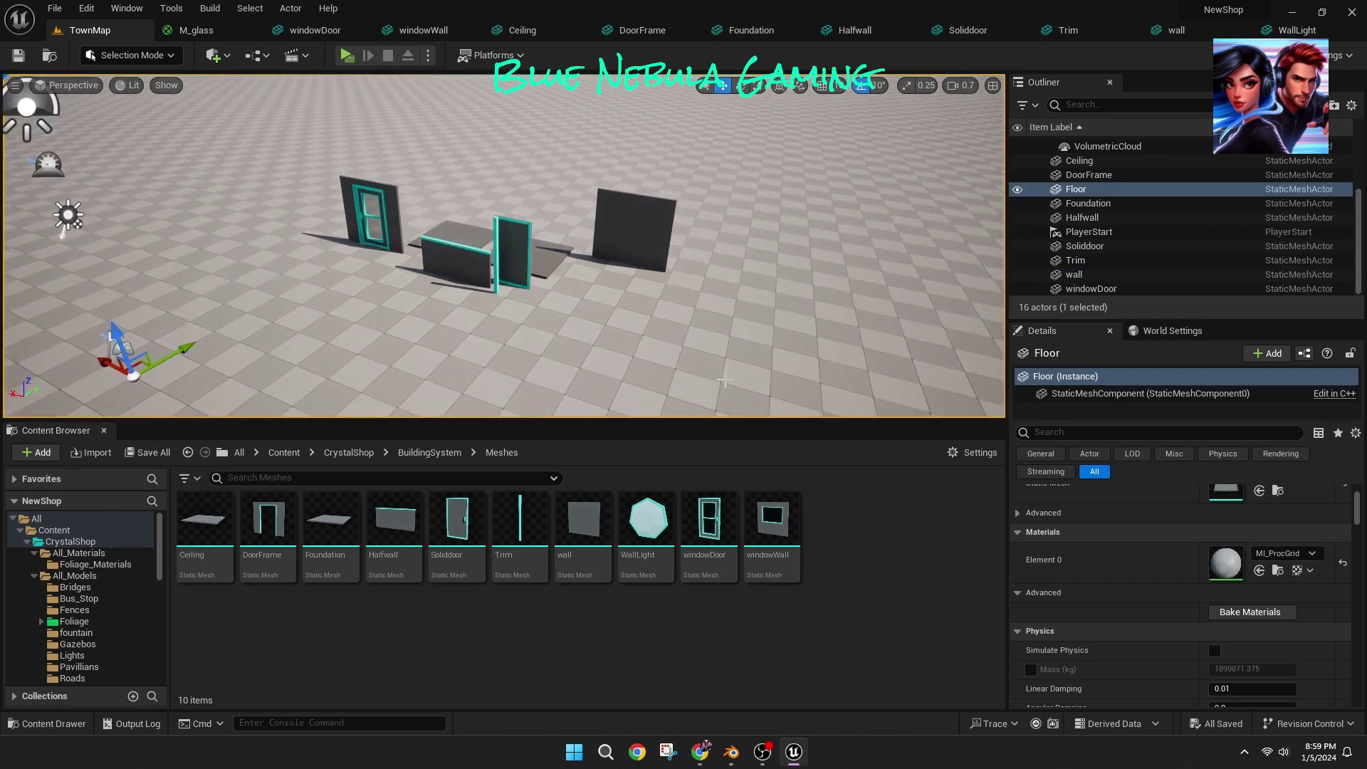
click(1281, 553)
text(grass)
click(1255, 401)
Step: Try the M_Grass material on the Floor actor, then switch back to M_Grass1
click(1281, 553)
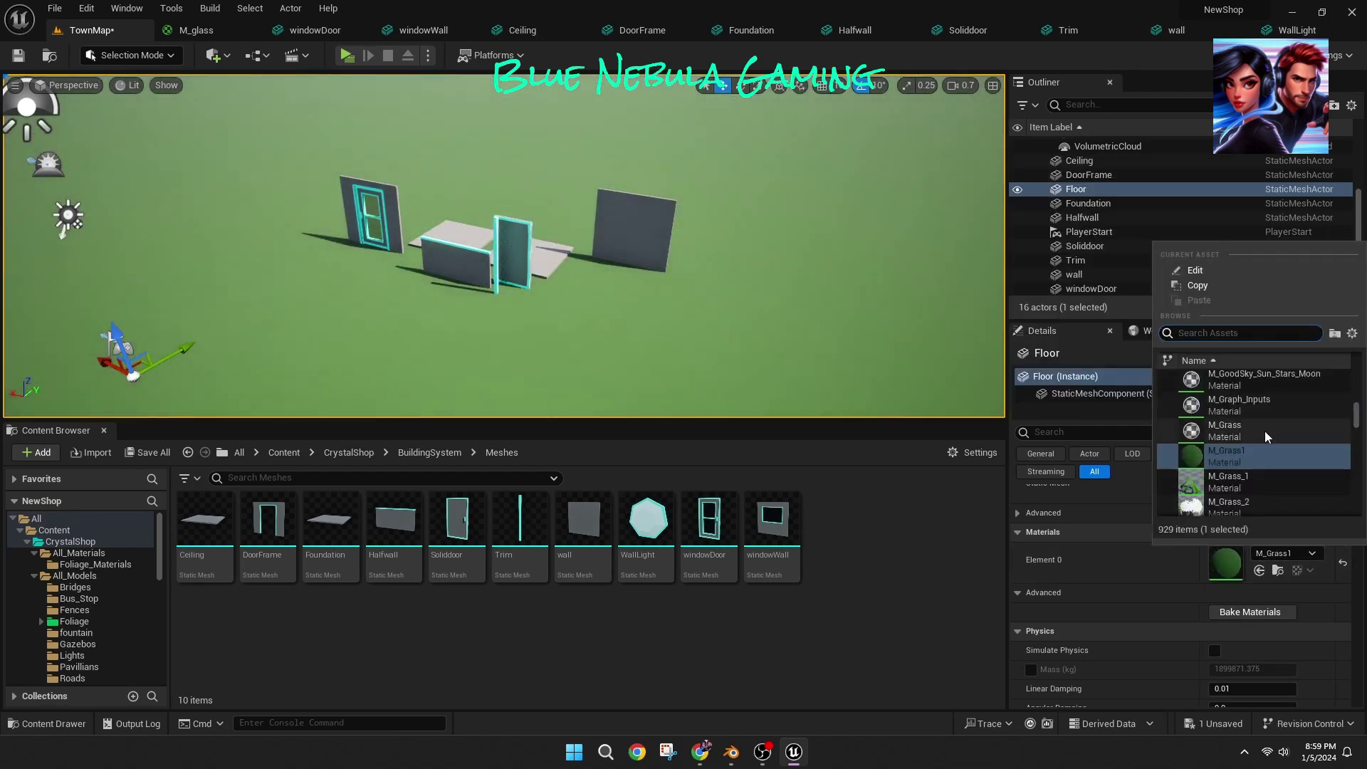
click(1265, 430)
click(1269, 556)
click(1264, 456)
Step: Save the TownMap level and look over the placed building pieces on the grass floor
scroll(781, 335, down, 3)
scroll(781, 335, up, 2)
click(18, 54)
scroll(549, 320, down, 3)
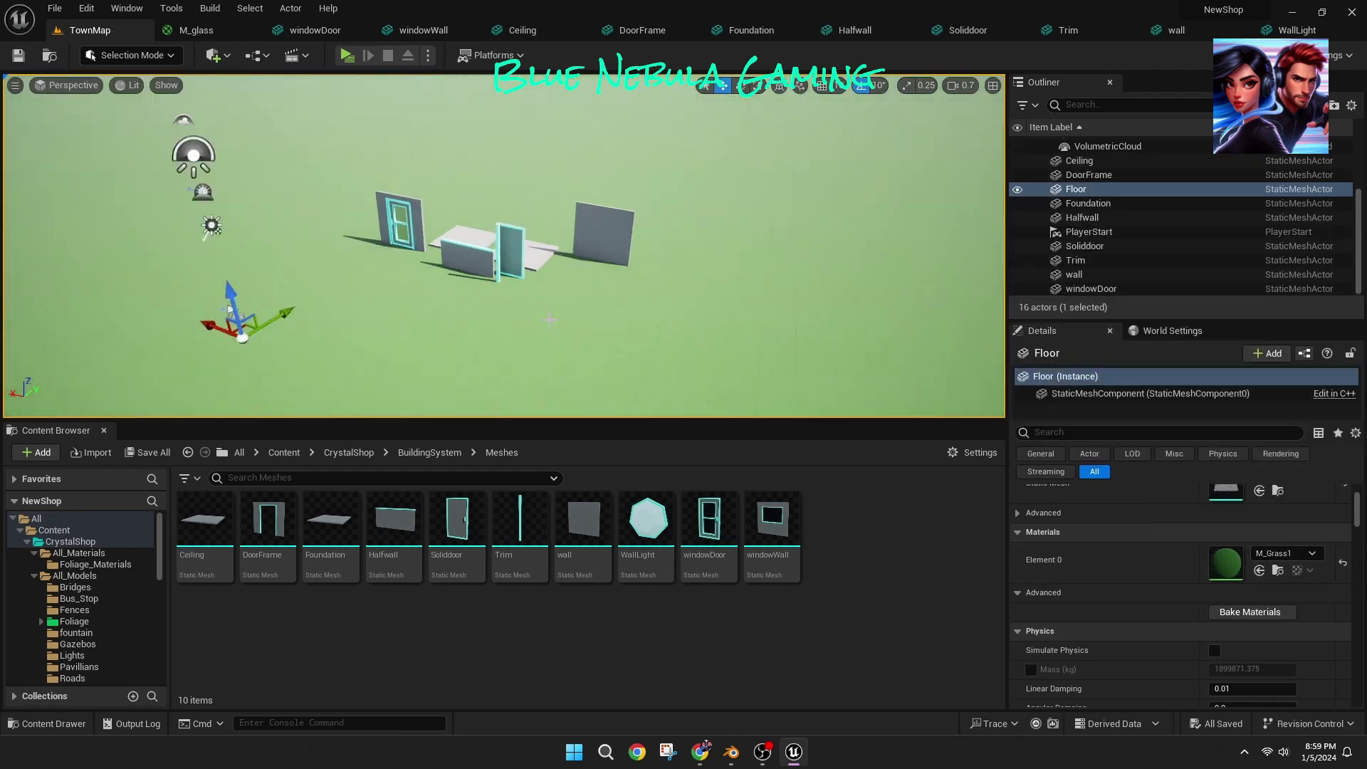
scroll(549, 319, up, 5)
scroll(554, 368, down, 4)
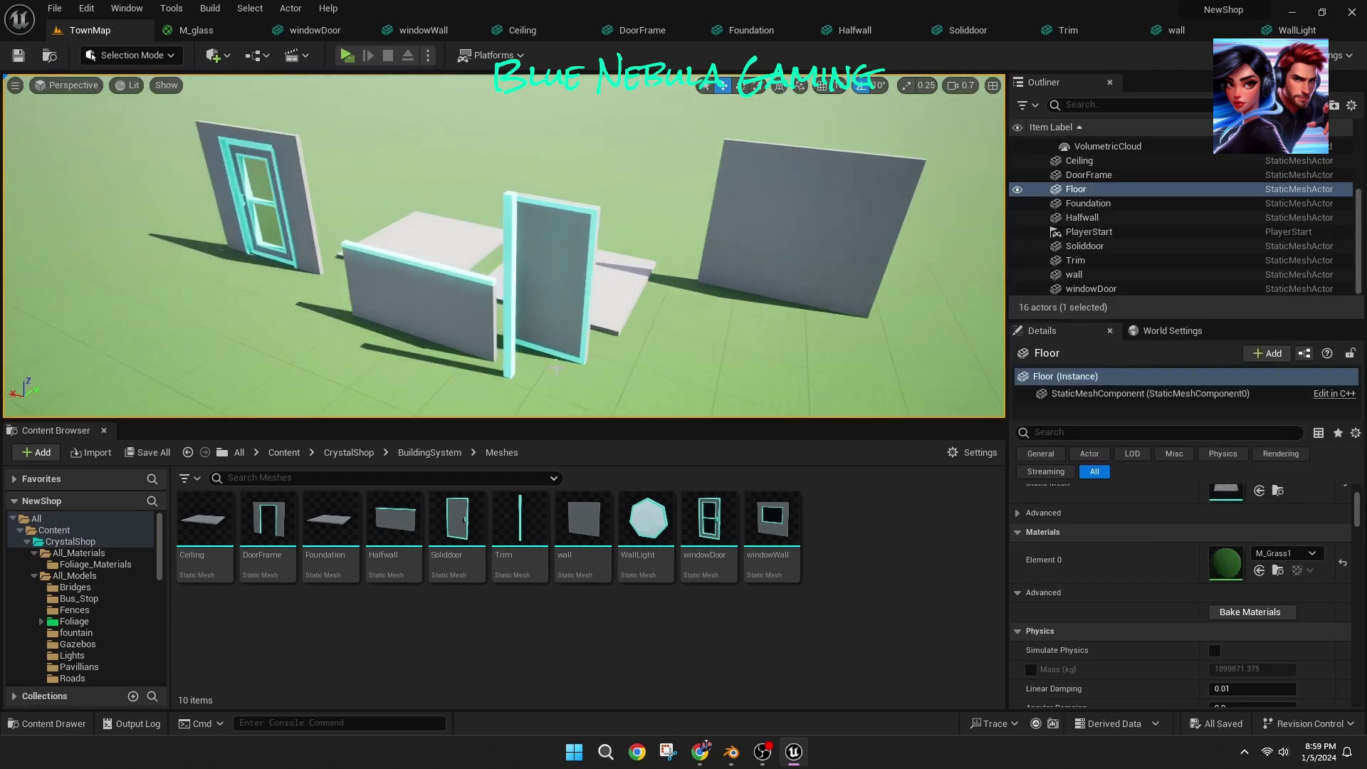
Step: Widen the level viewport by narrowing the Outliner and Details area
drag(538, 420, 539, 641)
drag(1006, 451, 1262, 452)
mouse_move(804, 414)
right_down()
mouse_move(627, 342)
mouse_move(830, 418)
right_up()
drag(433, 642, 459, 414)
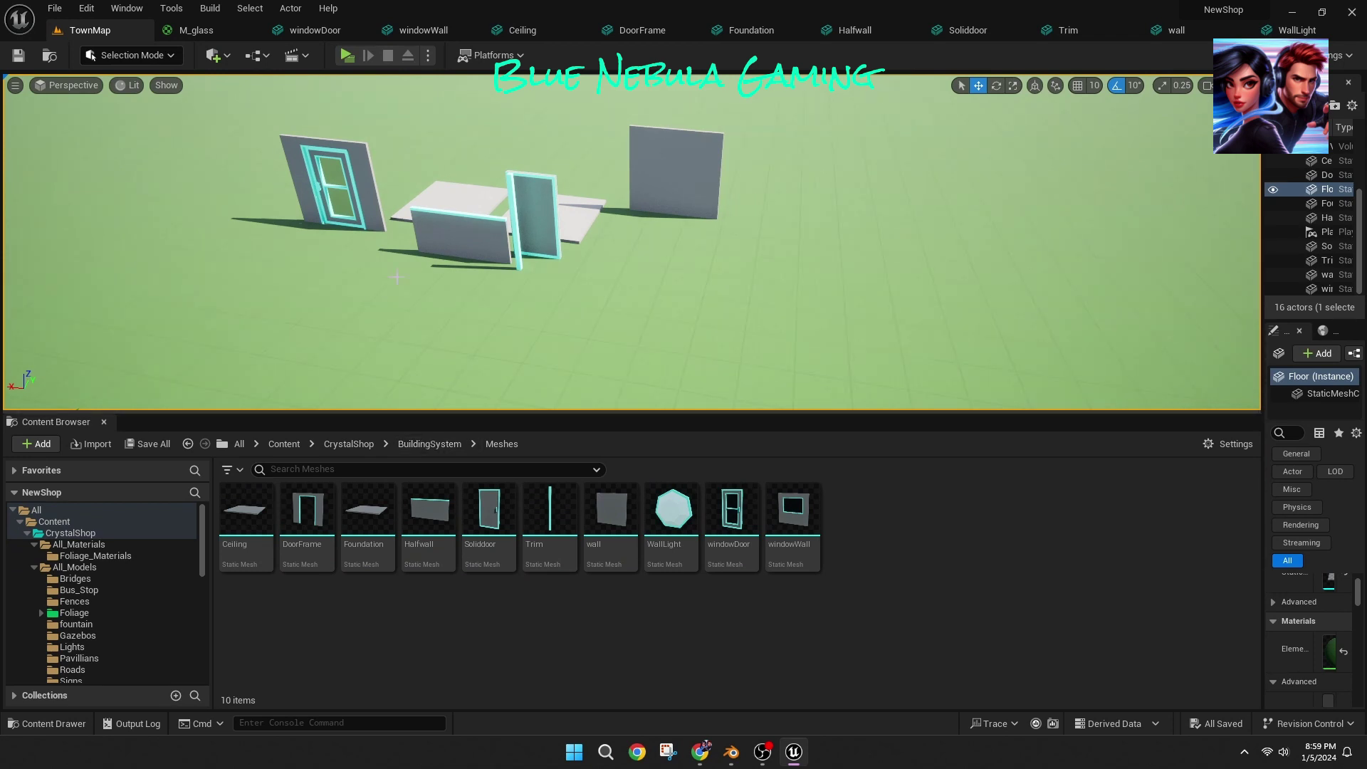
Step: Open the ALL_MODELS_MAP level from the All_Models folder and copy its seven road pieces into the TownMap level
click(348, 444)
double_click(313, 516)
double_click(973, 523)
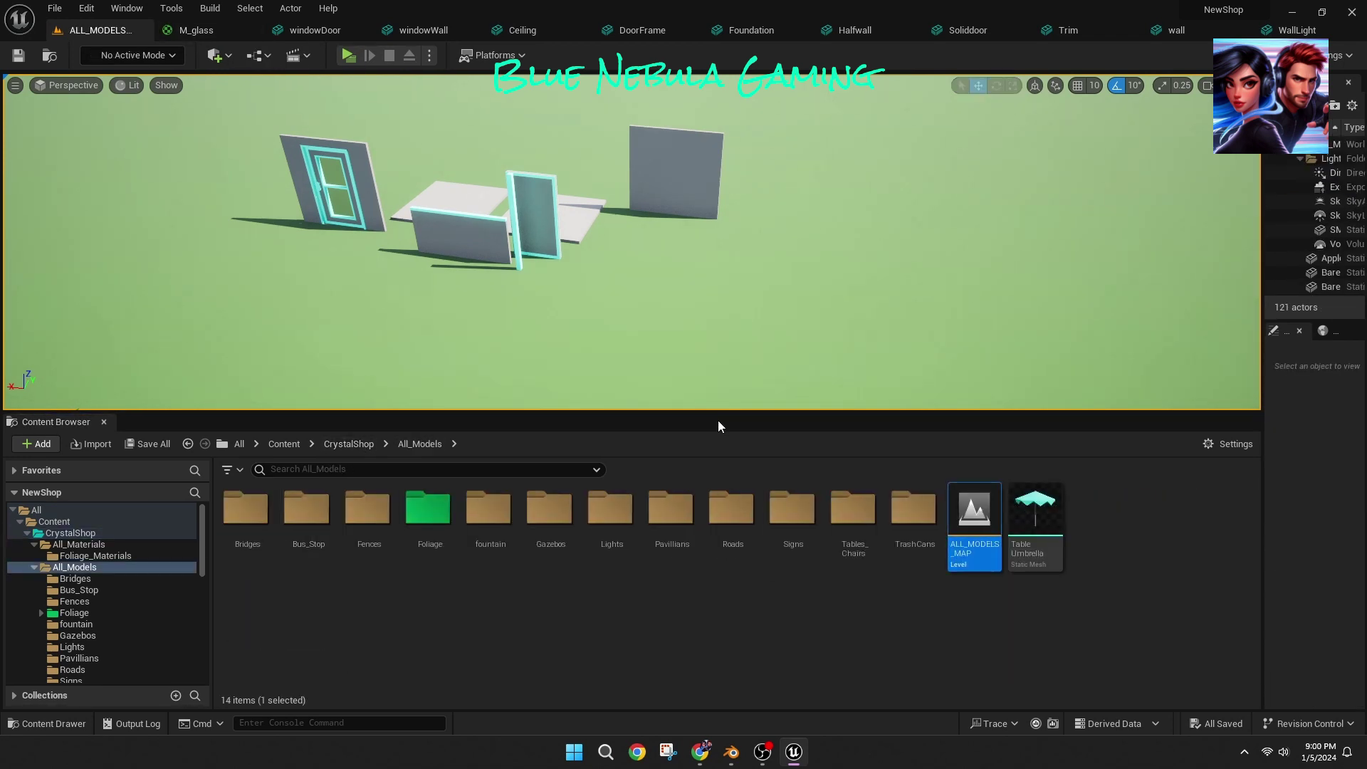
click(381, 308)
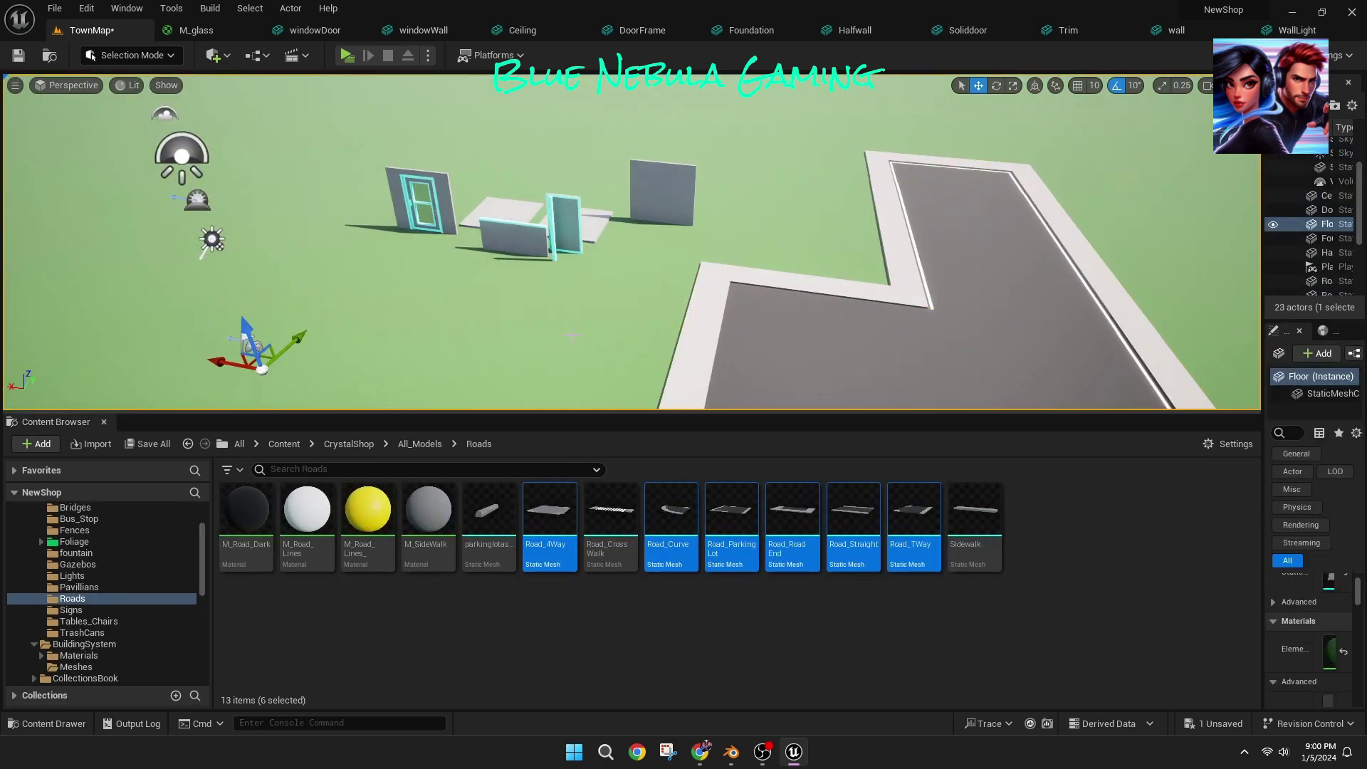
Step: Enlarge the level viewport over the Content Browser area and look over the road pieces on the floor
right_drag(571, 335, 682, 410)
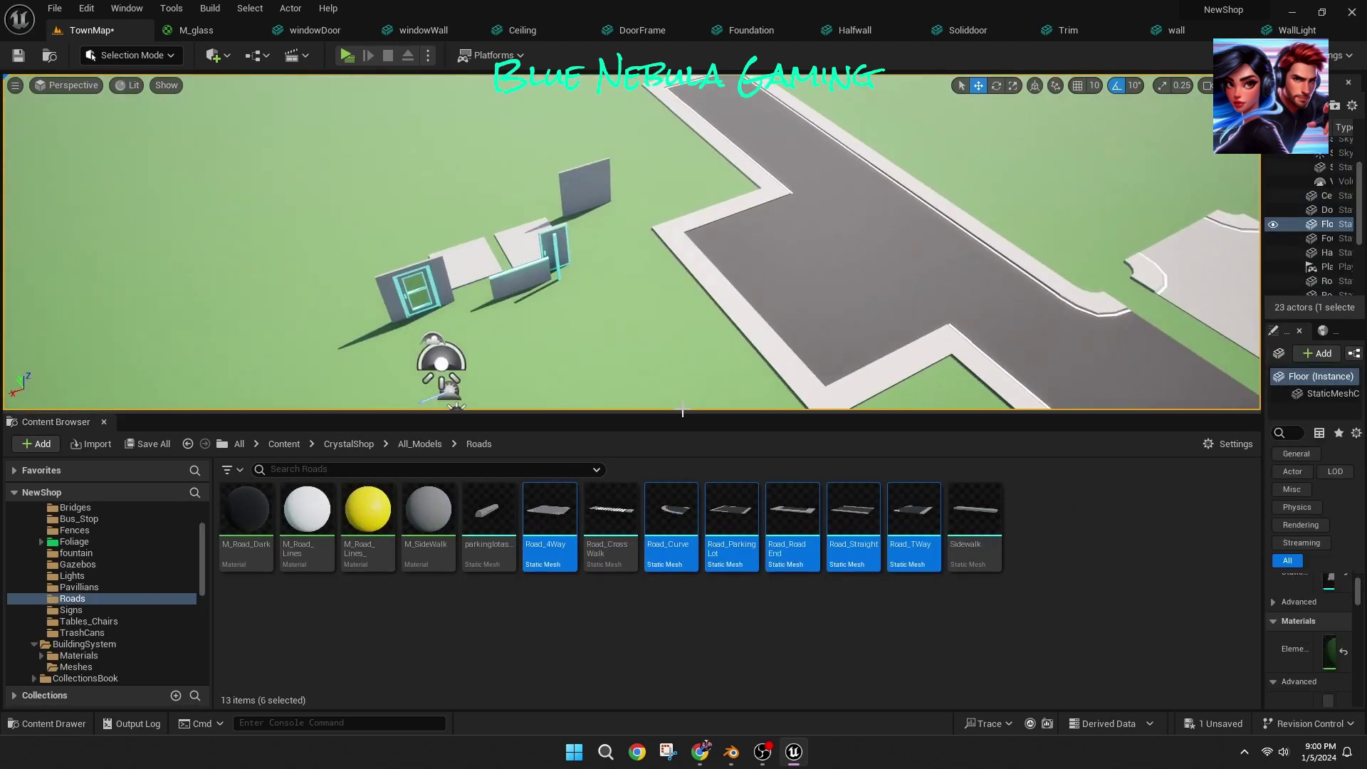
drag(678, 412, 678, 707)
right_drag(677, 498, 726, 512)
right_drag(626, 470, 592, 523)
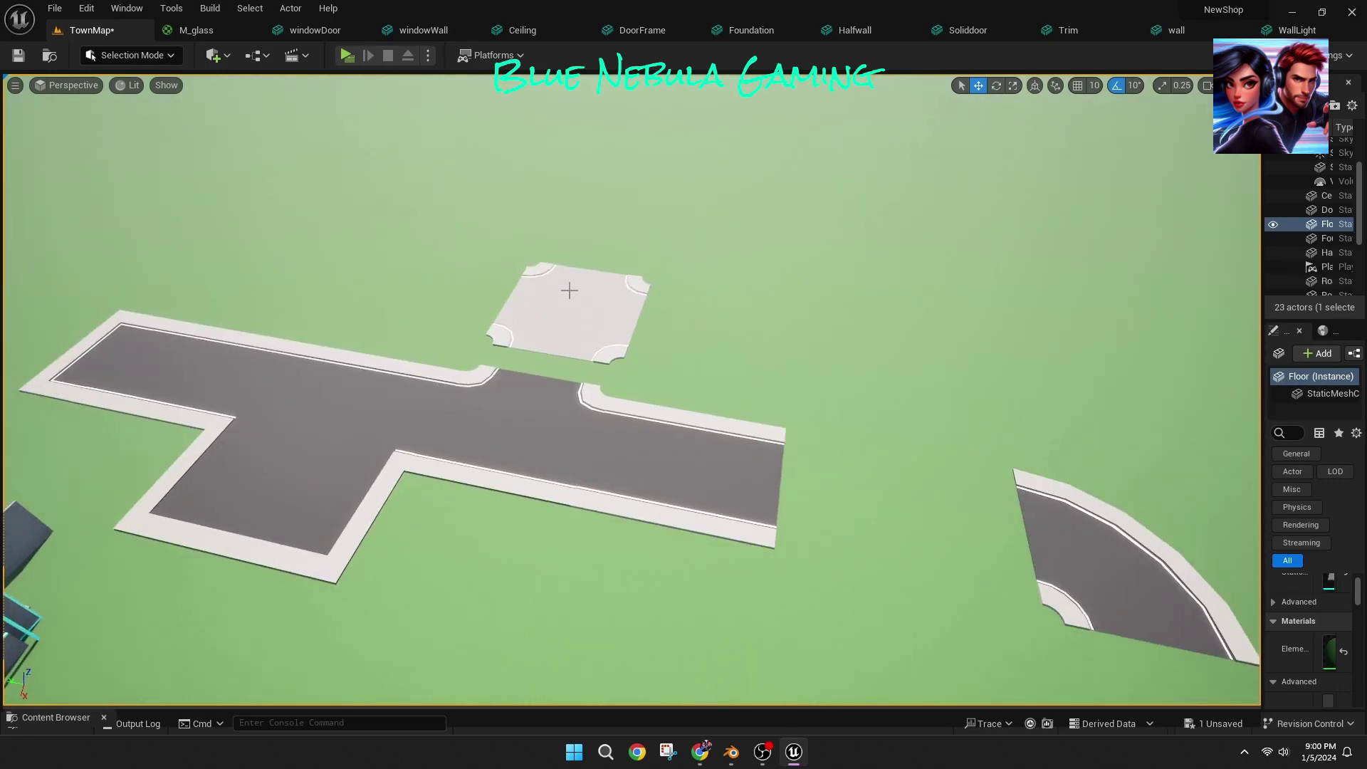
Step: Undo the addition of the road pieces and paste them into the TownMap level again
key(ctrl+z)
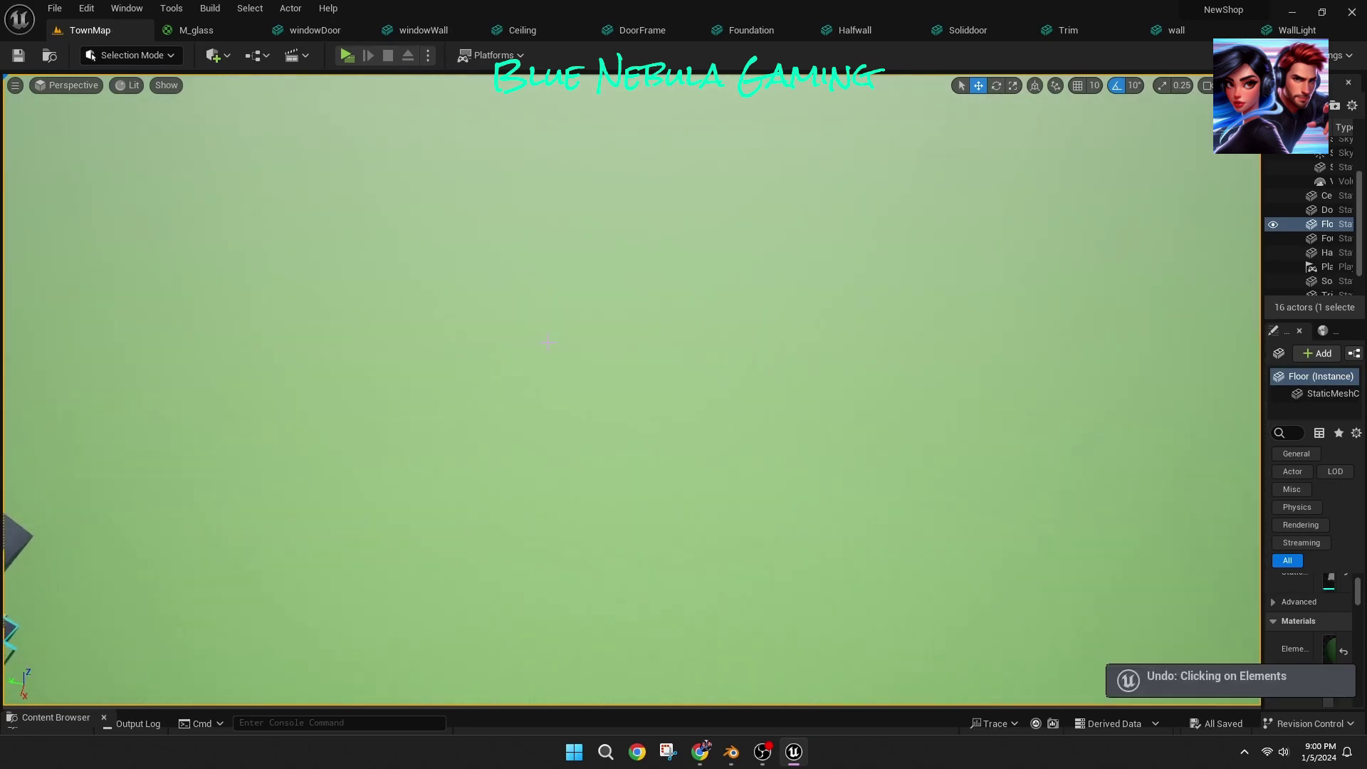
click(84, 11)
click(467, 370)
key(ctrl+v)
right_drag(467, 373, 1019, 100)
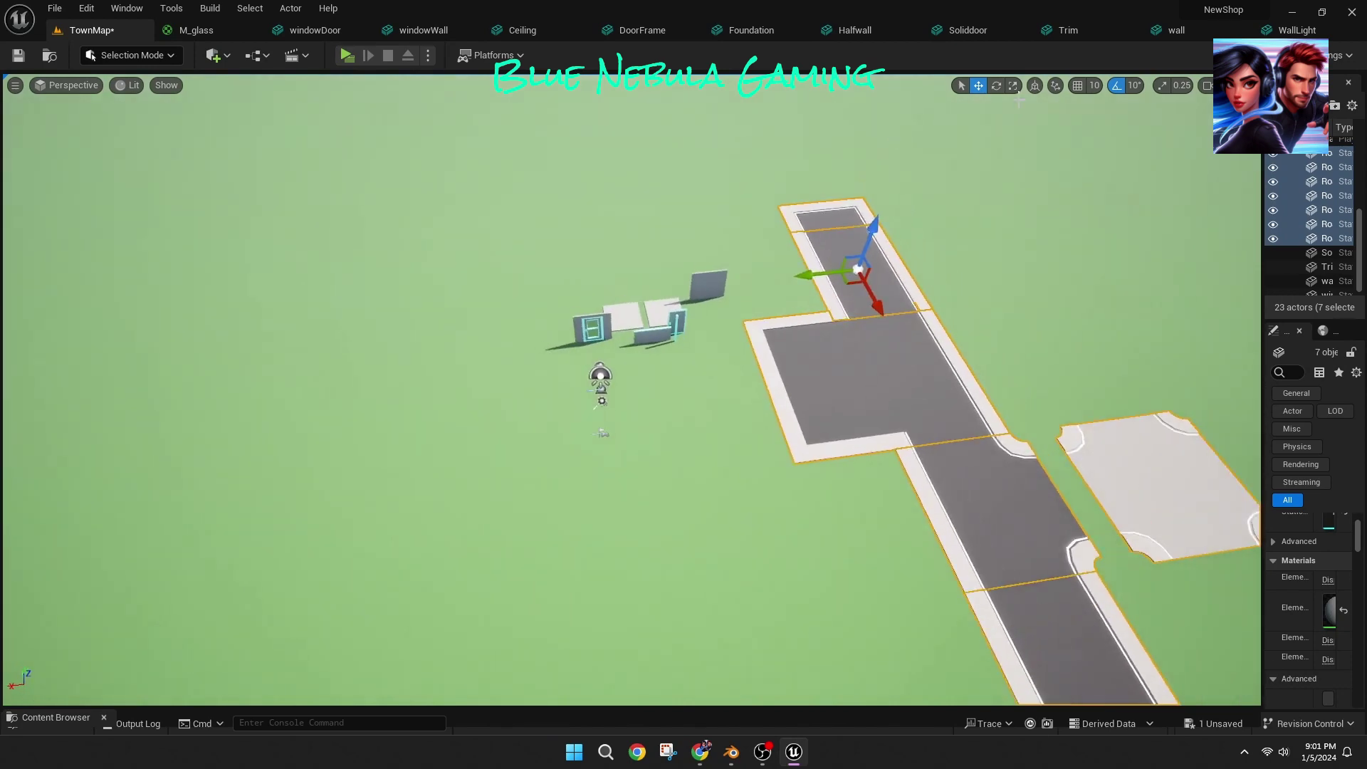
Step: Move the seven selected road pieces together across the floor to just in front of the building pieces
drag(815, 309, 749, 281)
scroll(749, 280, up, 2)
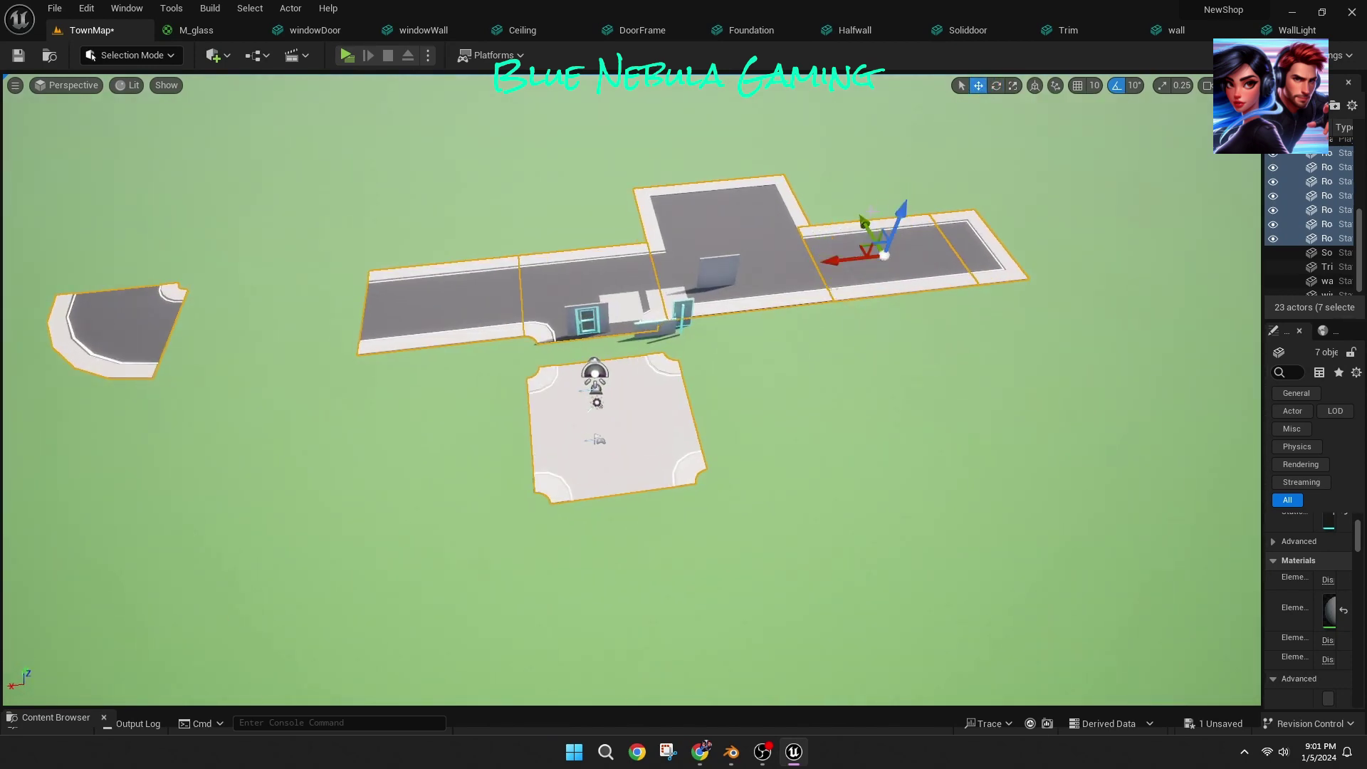
drag(864, 222, 921, 319)
Step: Move the parking lot and road end pieces aside and set Road_Straight2 against the free end of the T-way road
click(769, 321)
drag(701, 343, 1075, 315)
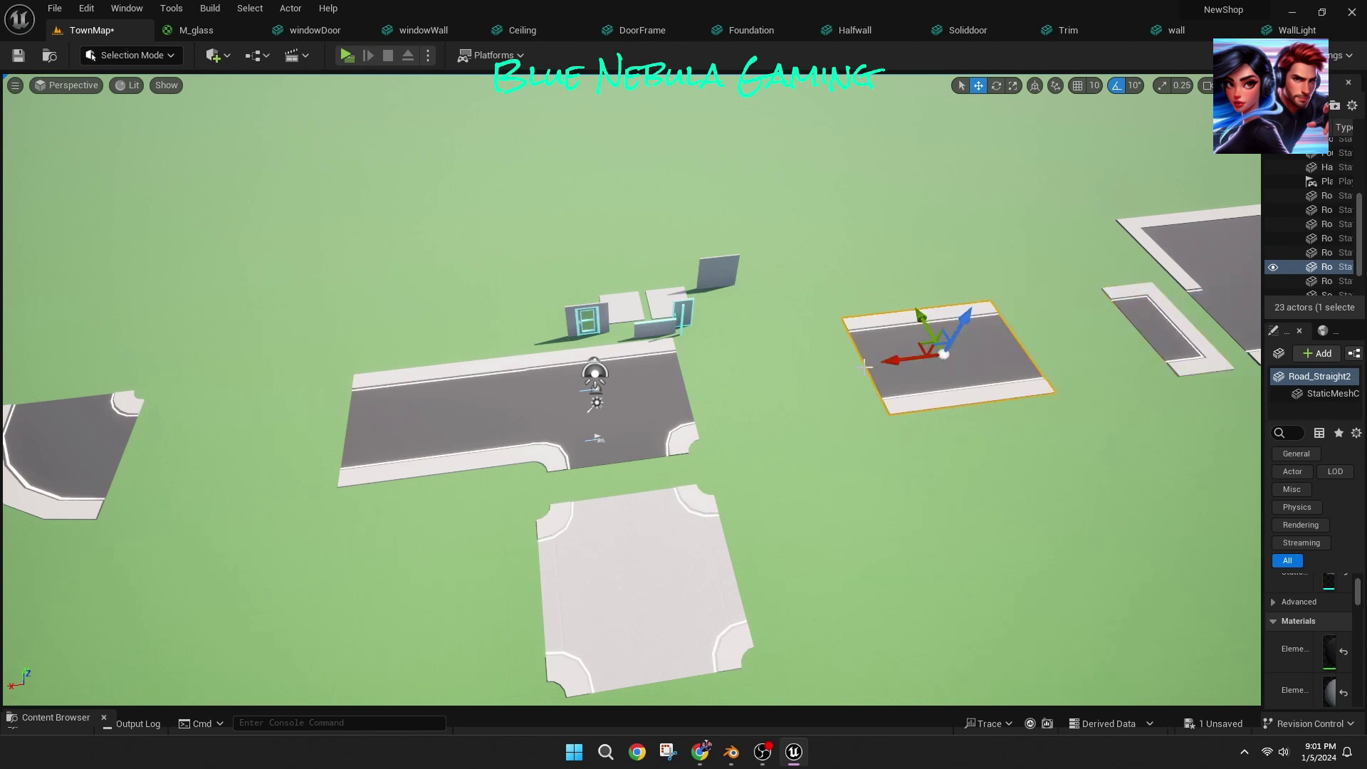
scroll(864, 366, up, 2)
drag(925, 363, 743, 390)
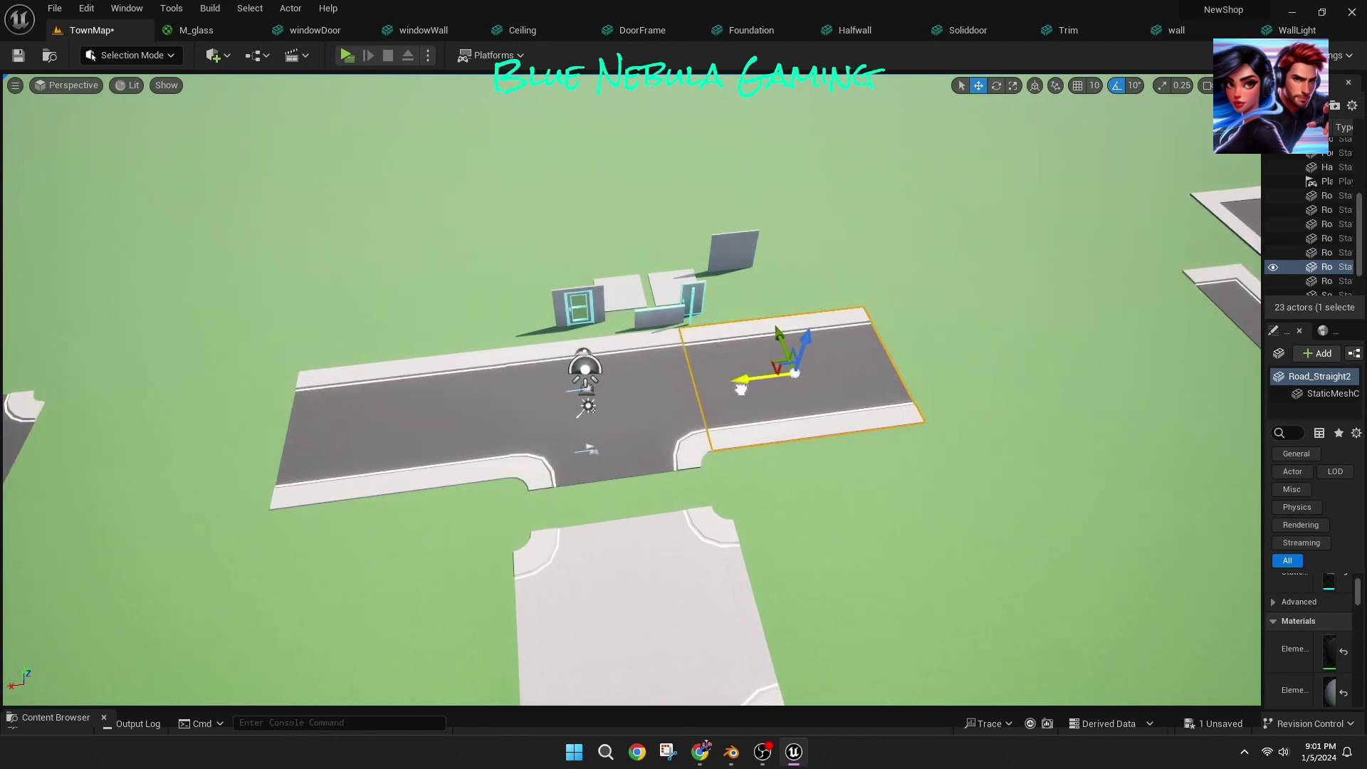
scroll(858, 532, up, 1)
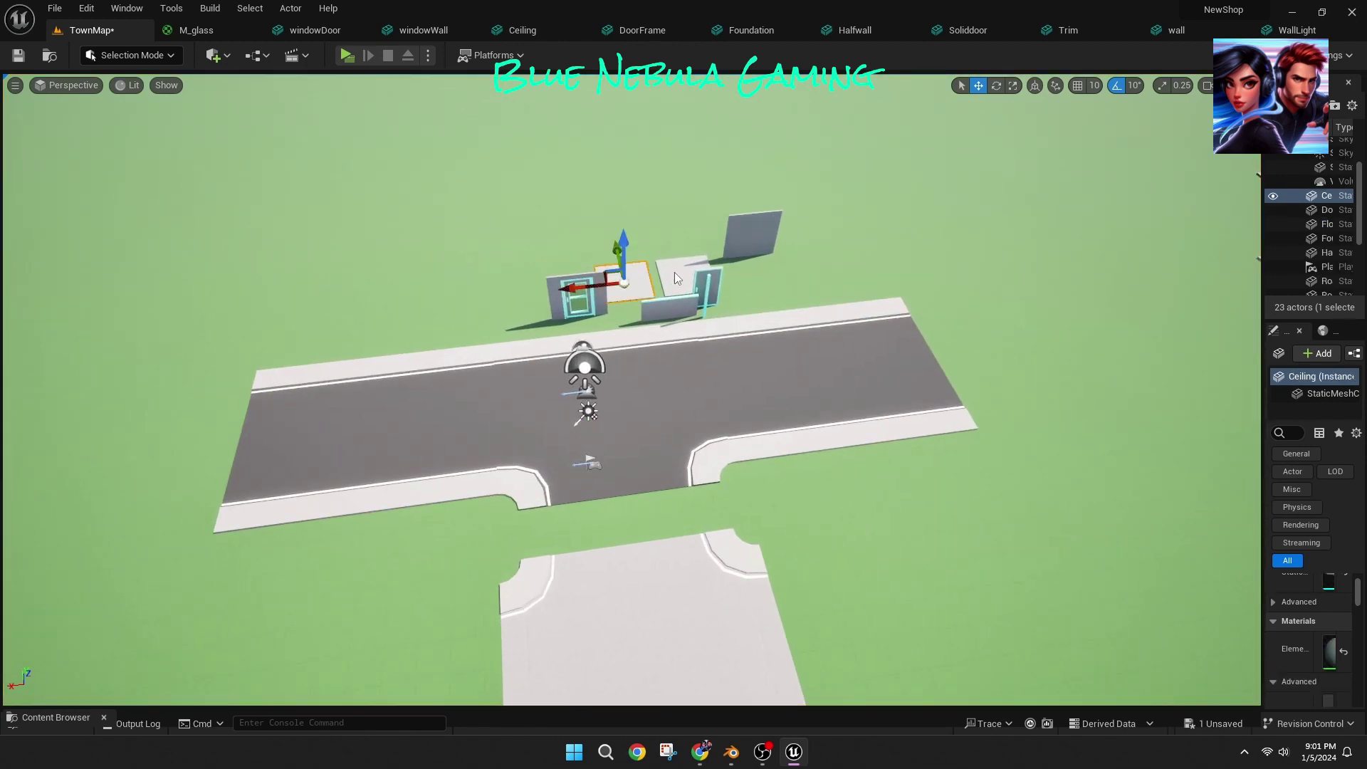
Step: Select the wall, foundation, ceiling, solid door, trim, half wall and door frame and move them along the road, away from the window door
click(858, 533)
right_drag(858, 533, 842, 354)
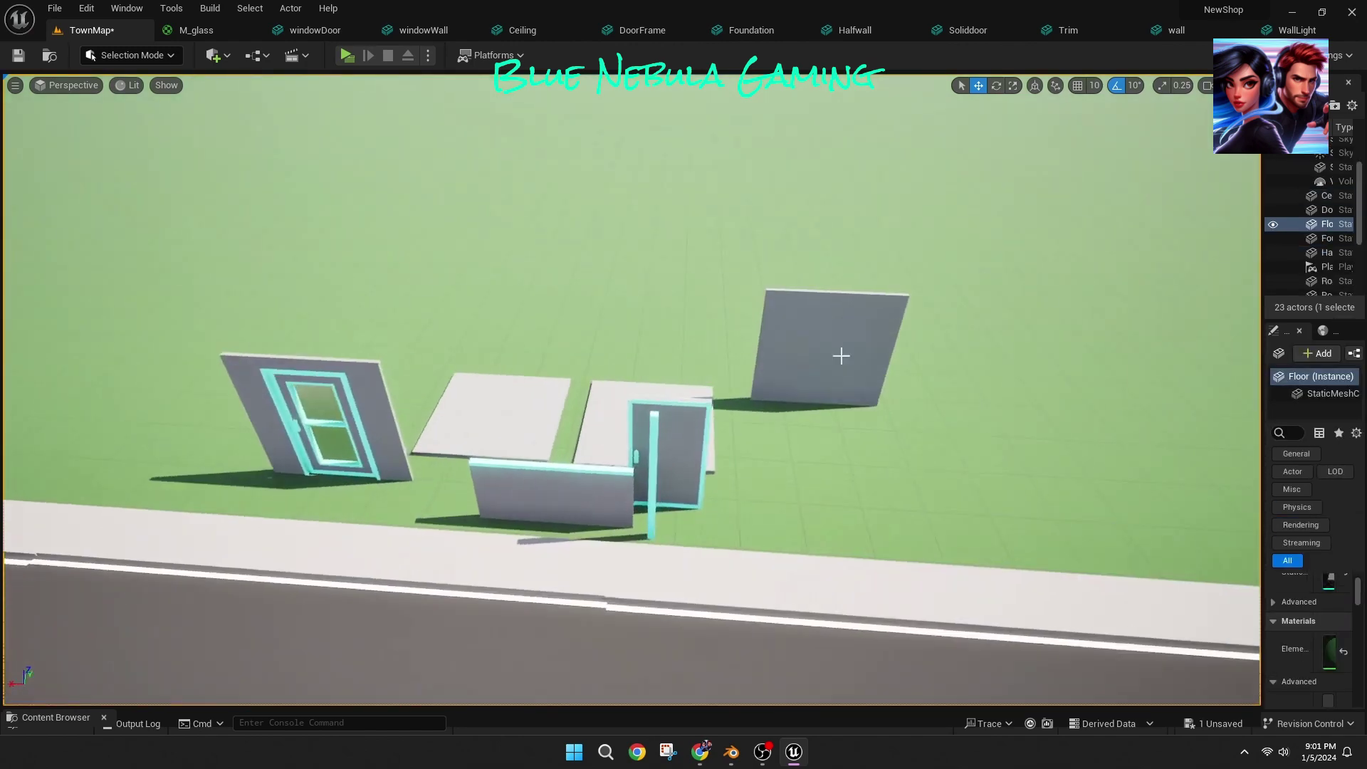
click(842, 354)
shift+click(673, 442)
shift+click(527, 417)
shift+click(602, 421)
shift+click(555, 491)
shift+click(654, 462)
shift+click(256, 399)
drag(292, 471, 621, 485)
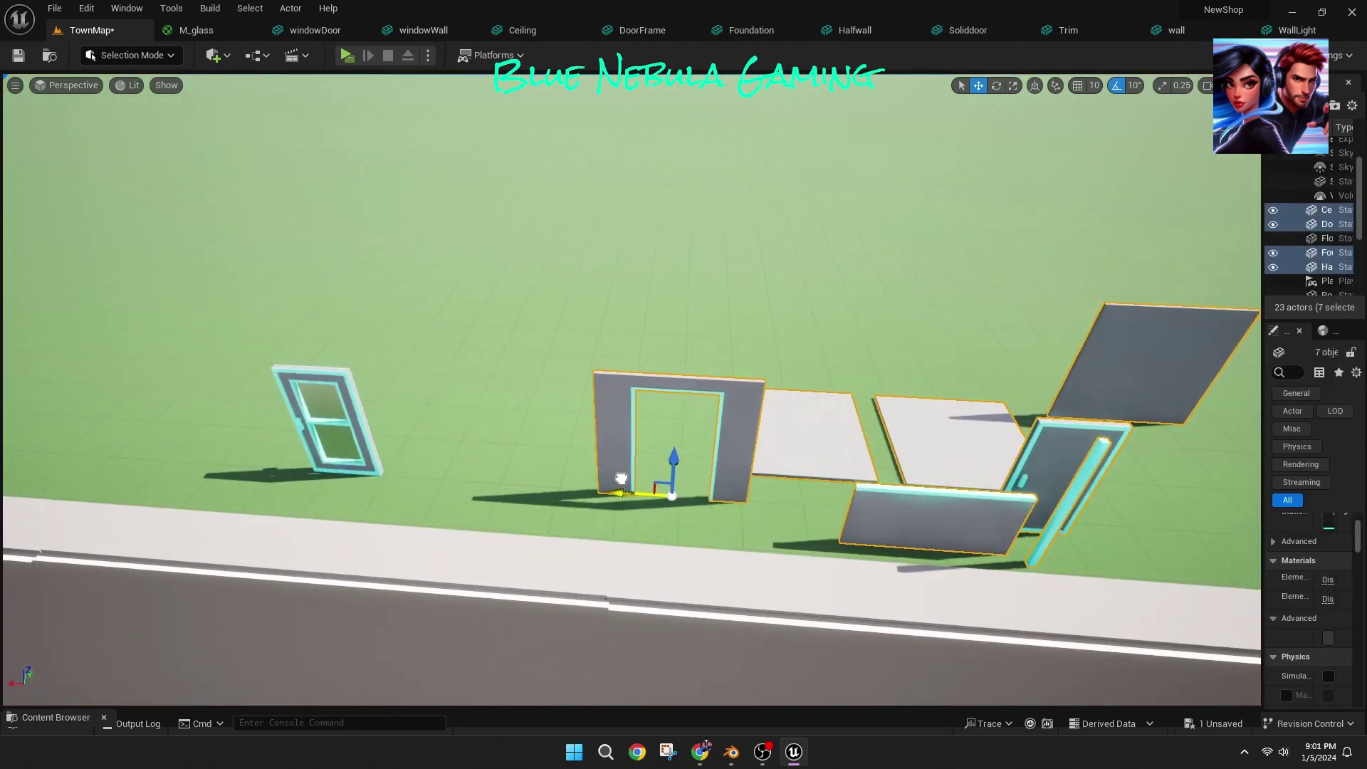
Step: Move the seven building pieces farther back from the road and place the window door beside the door frame
right_drag(621, 484, 712, 478)
drag(546, 466, 597, 288)
click(214, 420)
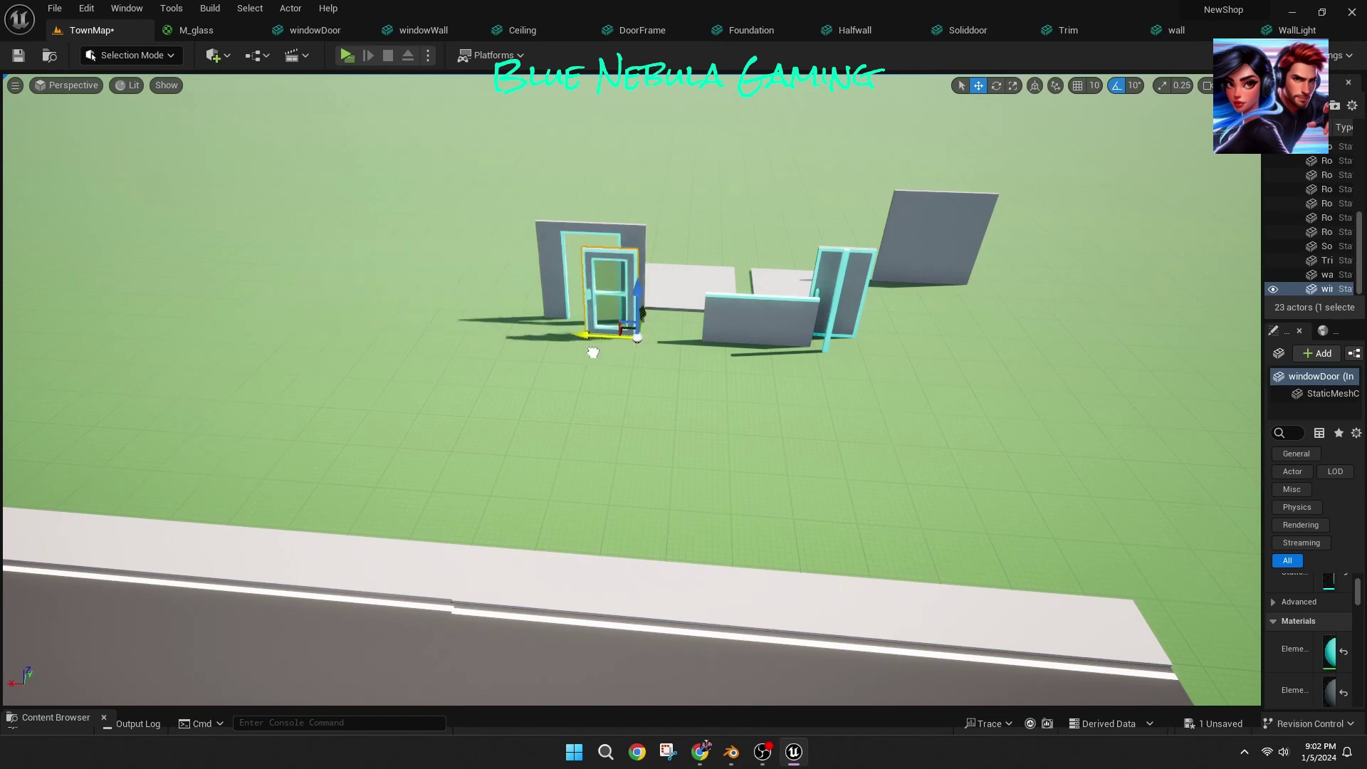
right_drag(593, 352, 554, 349)
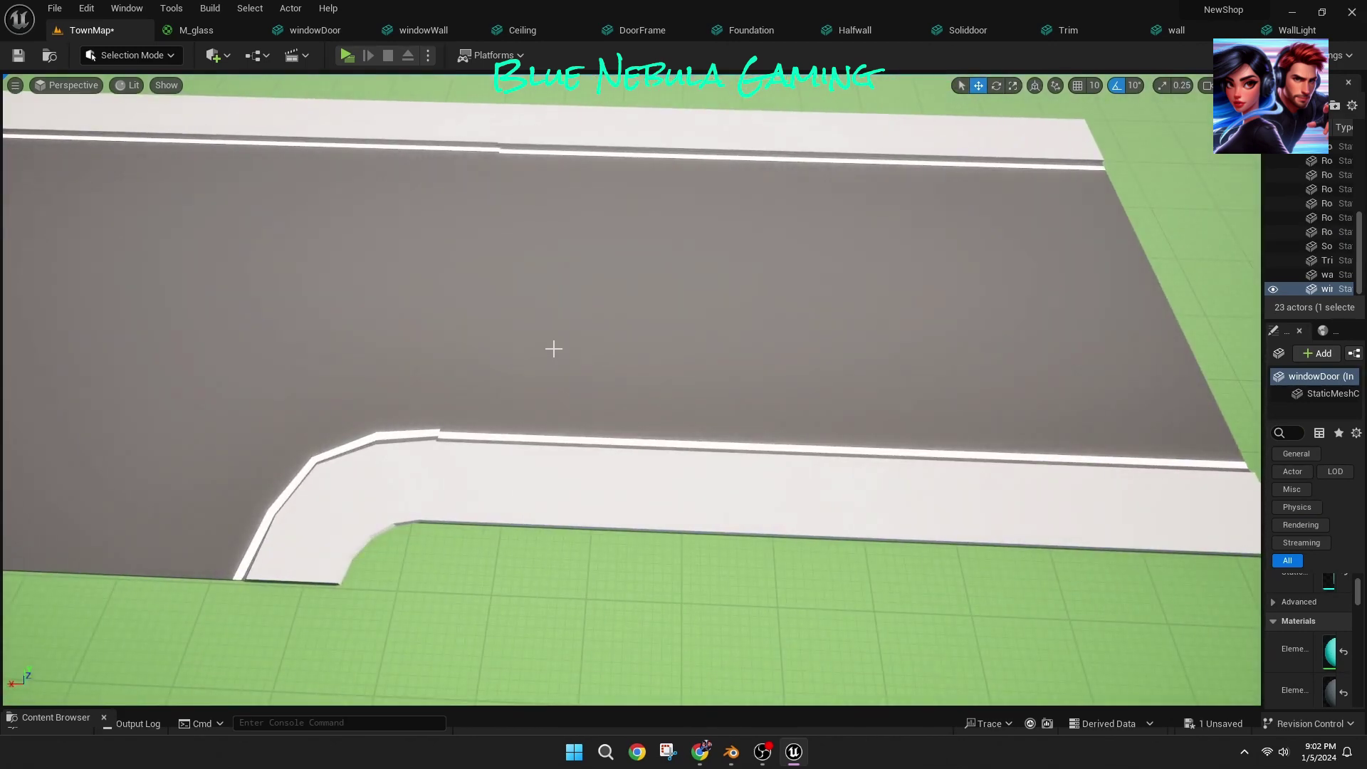
Step: Nudge Road_Straight2 until its curbs and lines meet those of the T-way road
drag(809, 259, 811, 257)
mouse_move(553, 498)
right_down()
mouse_move(527, 497)
mouse_move(553, 498)
right_up()
scroll(649, 565, down, 1)
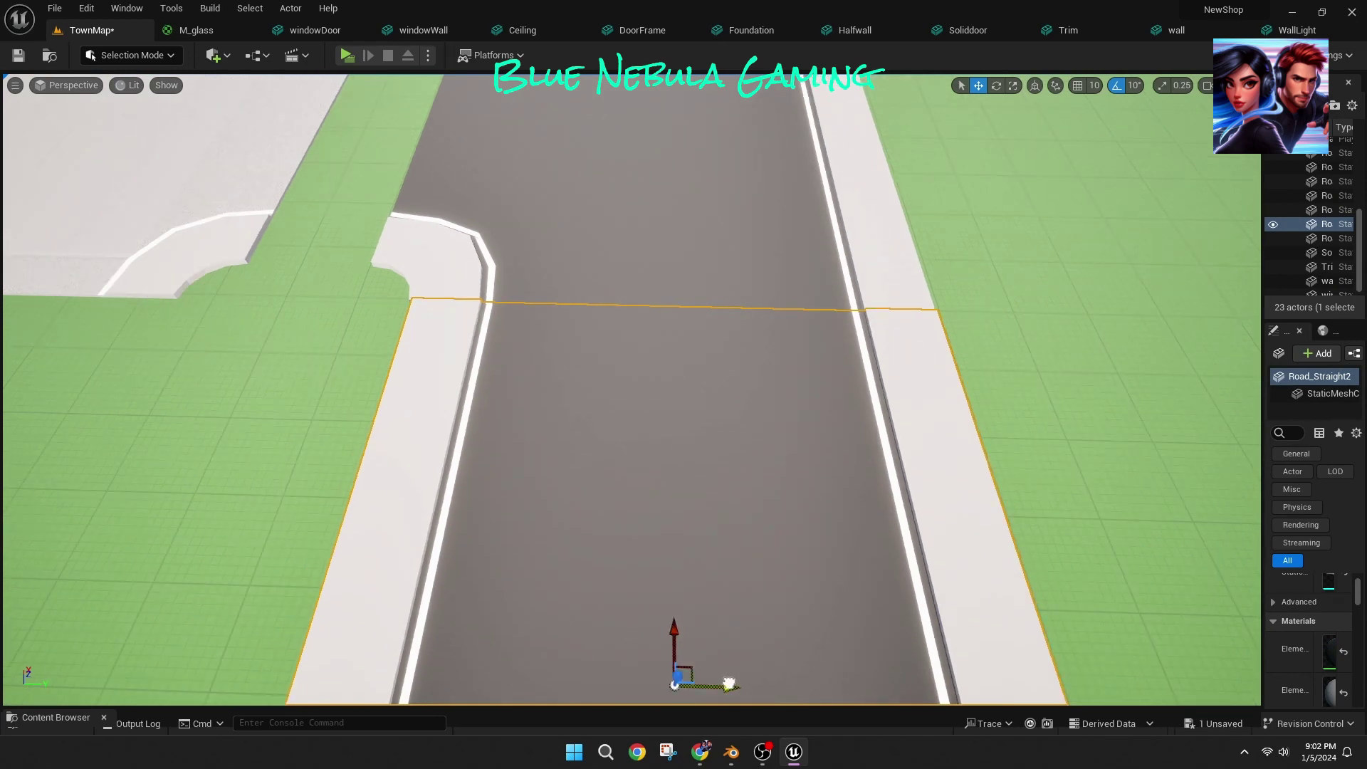
scroll(290, 553, up, 1)
click(665, 555)
scroll(665, 555, down, 2)
click(1068, 499)
right_drag(1068, 498, 1239, 549)
right_drag(914, 454, 139, 519)
Step: Assign the M_Road_Dark material to Element 0 of the Road_4Way piece
click(518, 395)
mouse_move(518, 395)
right_down()
mouse_move(498, 391)
mouse_move(502, 378)
right_up()
drag(1262, 410, 971, 415)
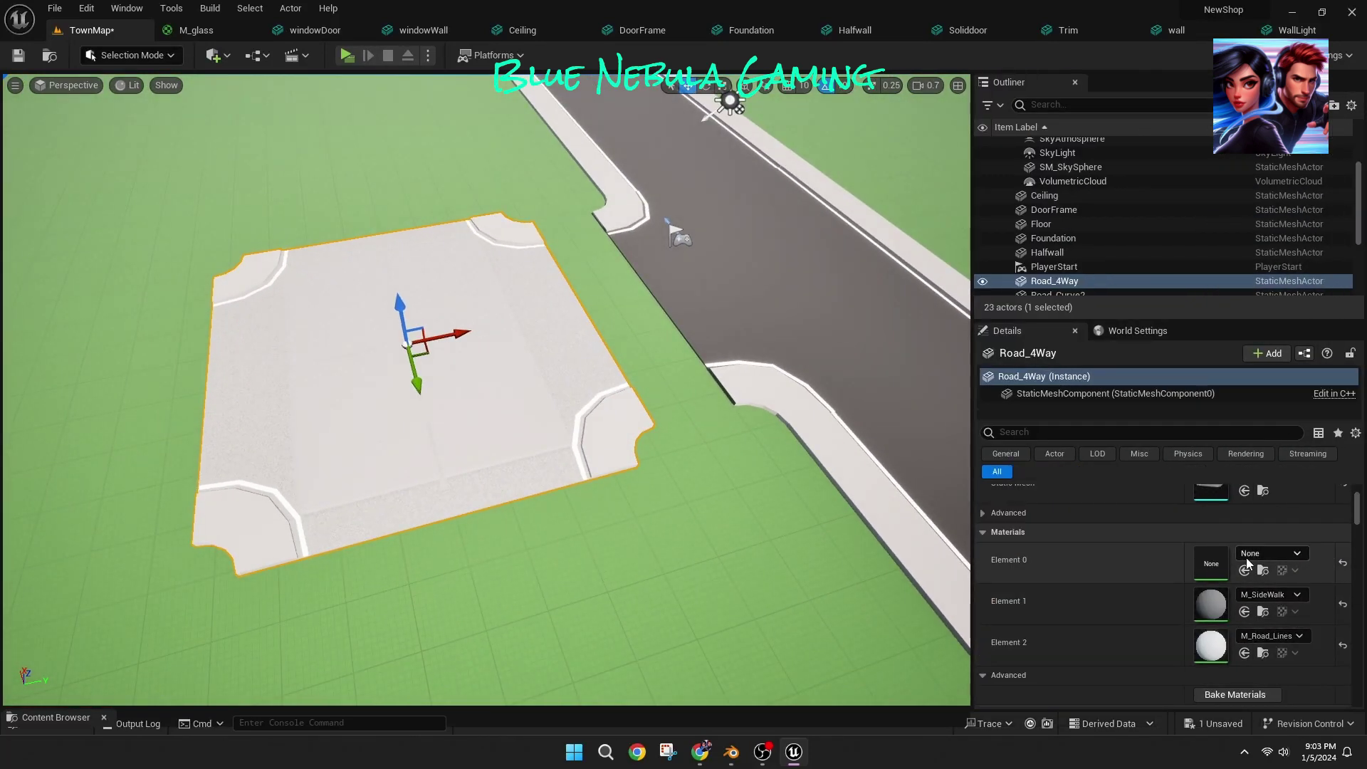
click(1250, 558)
text(road)
click(1260, 382)
Step: Move the T-way road out from between the two straight road pieces
click(754, 460)
scroll(754, 460, down, 3)
right_drag(754, 461, 925, 460)
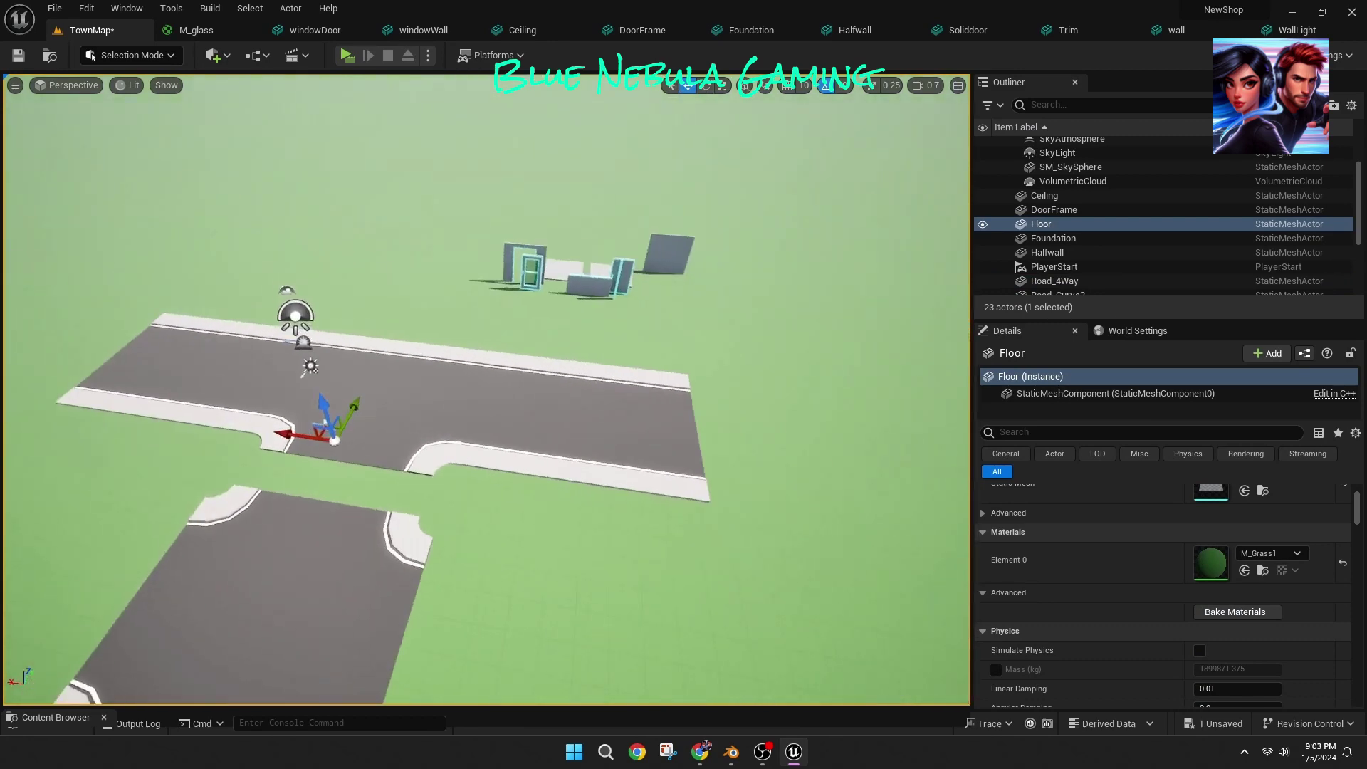
right_drag(493, 399, 527, 384)
click(497, 384)
drag(497, 362, 966, 366)
Step: Move the Road_4Way piece into the gap between the two straight road pieces
click(555, 579)
right_drag(556, 580, 365, 499)
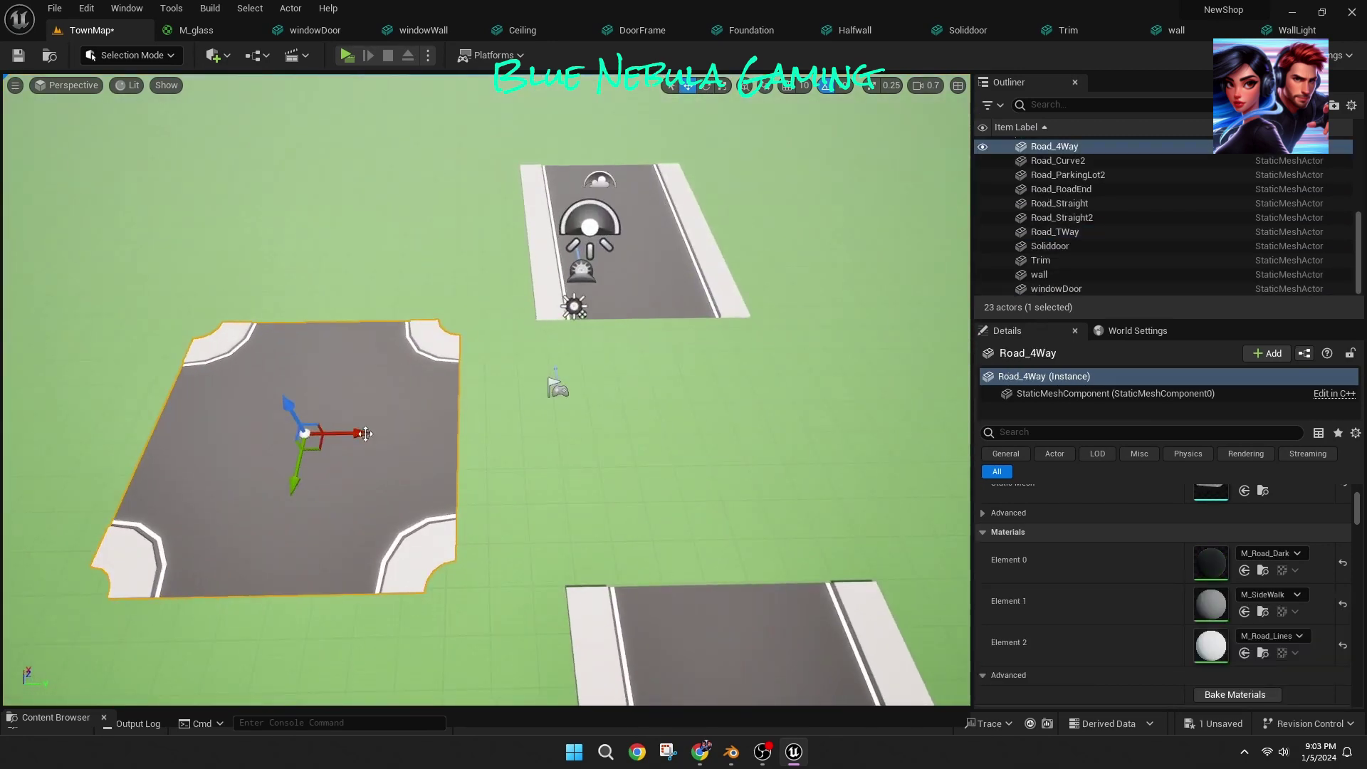
drag(365, 434, 739, 438)
click(516, 424)
mouse_move(515, 424)
right_down()
mouse_move(605, 470)
mouse_move(516, 424)
right_up()
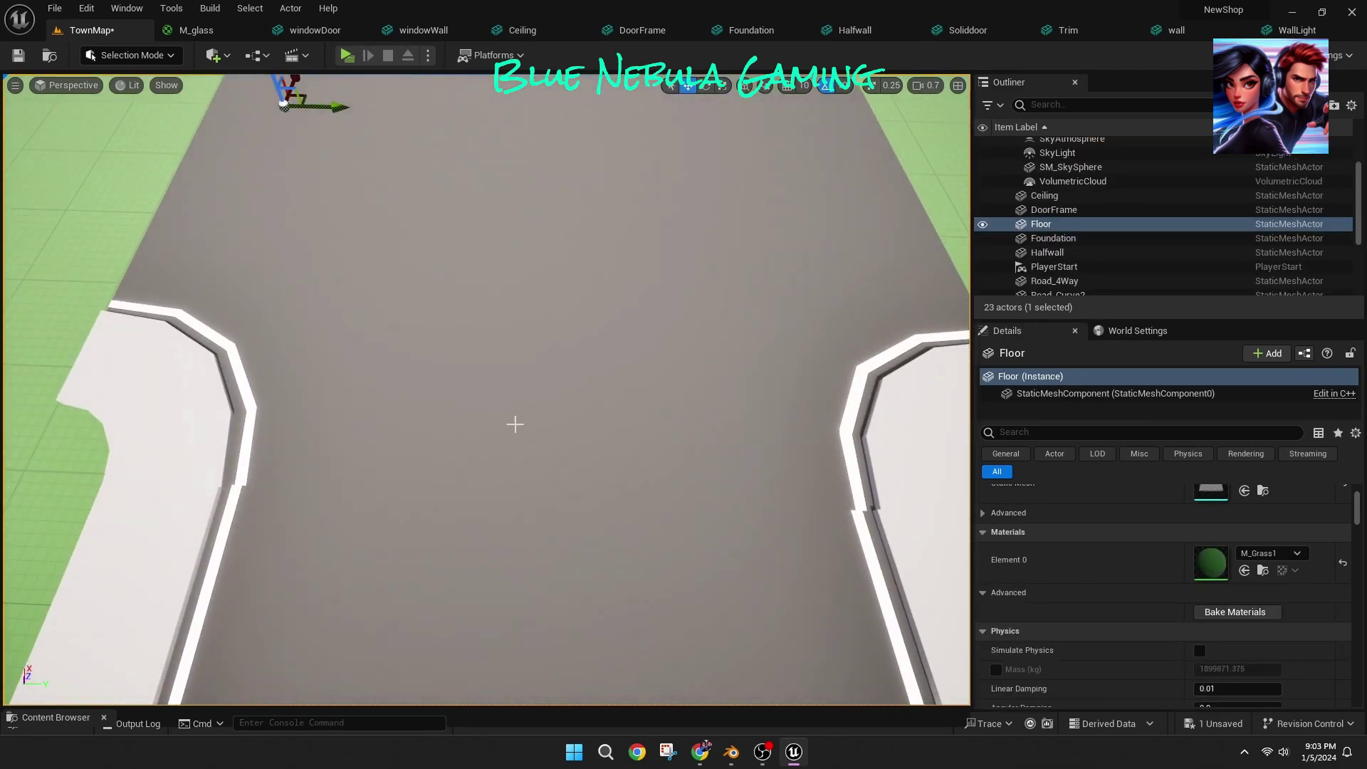
Step: Nudge the Road_4Way piece until its curbs line up with the adjoining straight road
click(515, 425)
drag(597, 155, 598, 156)
click(114, 242)
scroll(268, 263, down, 1)
scroll(269, 262, up, 1)
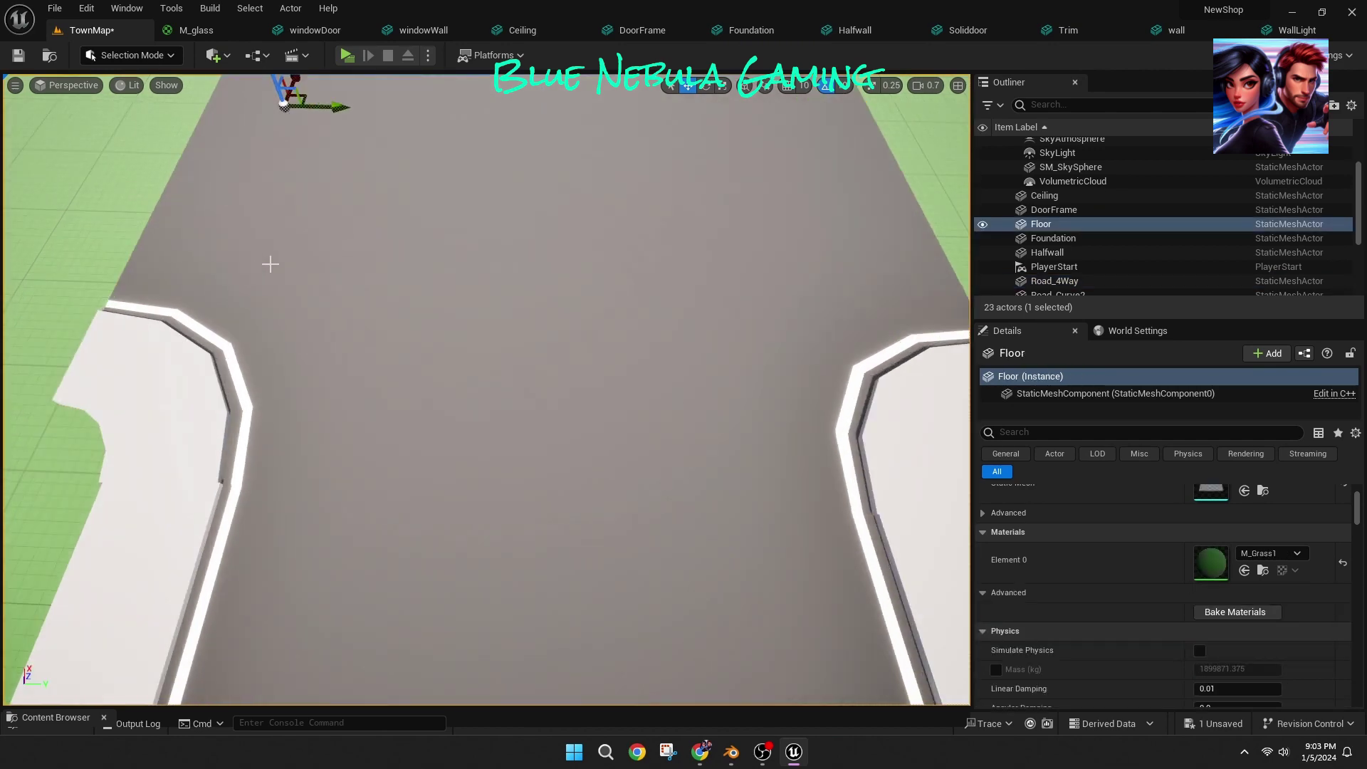
scroll(269, 263, down, 1)
click(597, 180)
drag(591, 189, 585, 189)
Step: Duplicate a straight road piece, turn it perpendicular and place it on the intersection's arm beside the building pieces
click(697, 380)
mouse_move(697, 380)
right_down()
mouse_move(855, 380)
mouse_move(925, 356)
mouse_move(697, 379)
right_up()
click(696, 379)
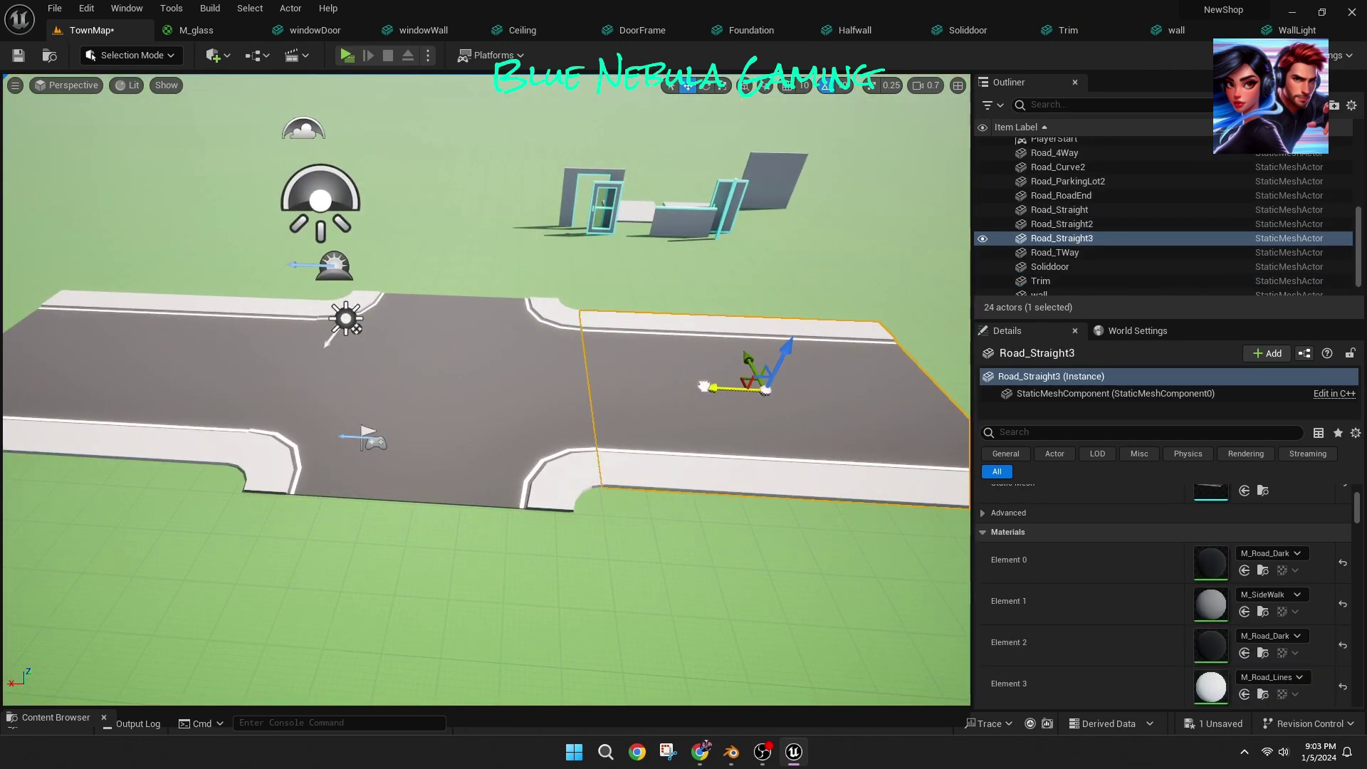
drag(381, 390, 449, 453)
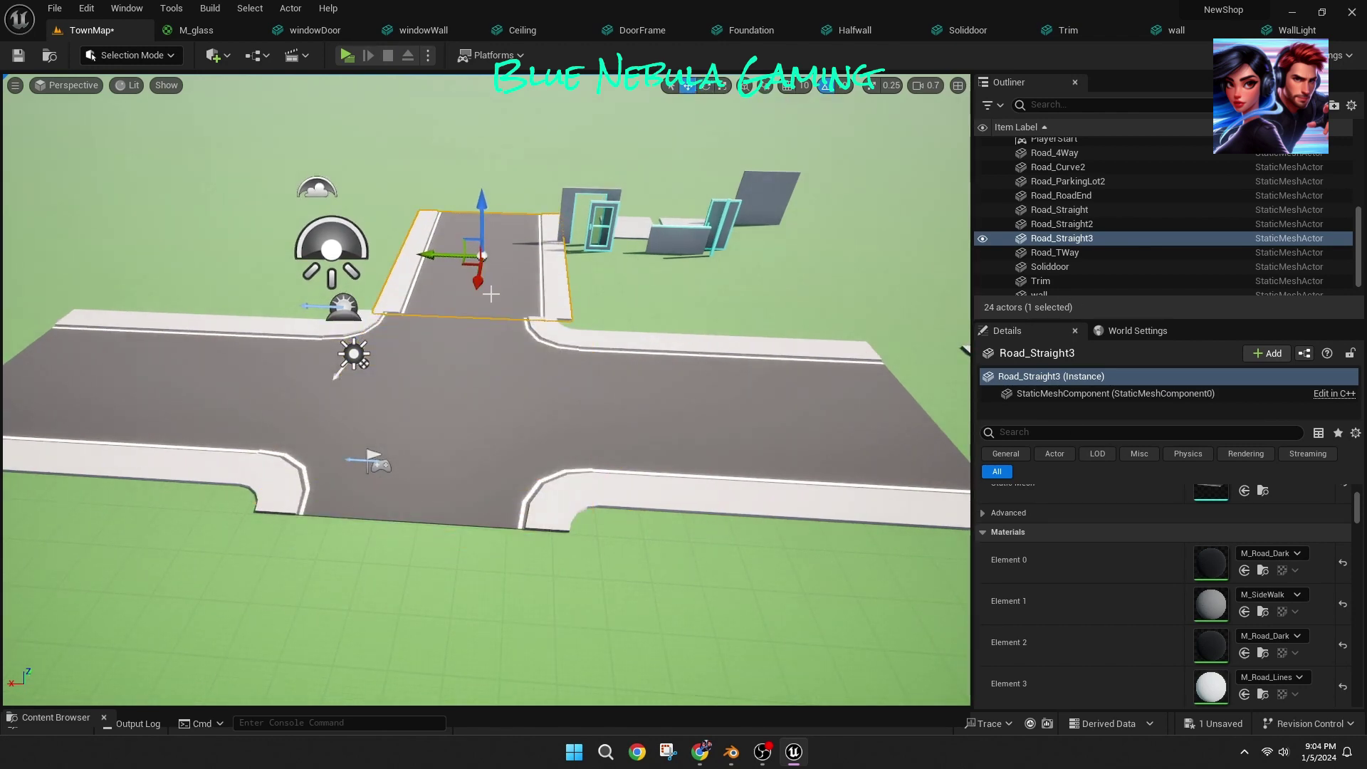
Step: Shift Road_Straight3 until its end meets the intersection's curbs
key(f)
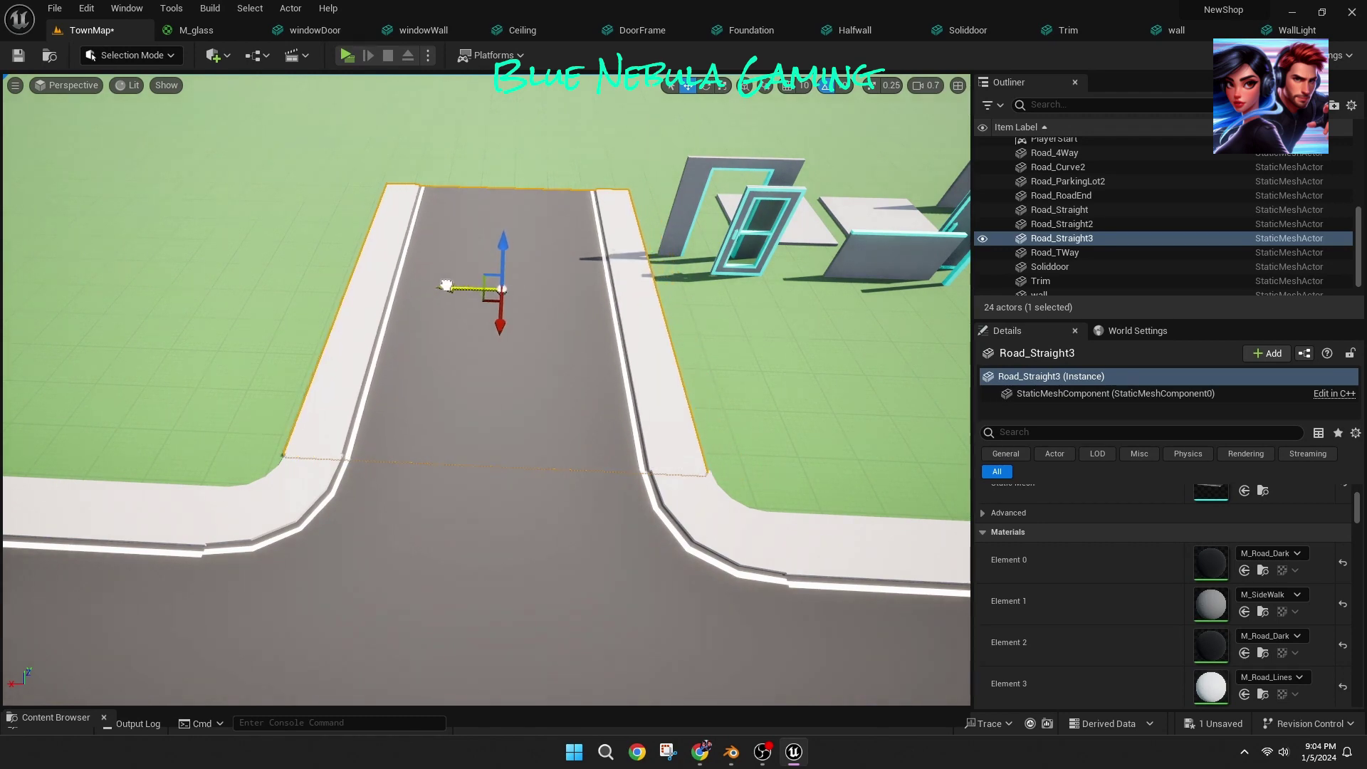
drag(447, 286, 450, 286)
key(w)
right_drag(450, 286, 408, 152)
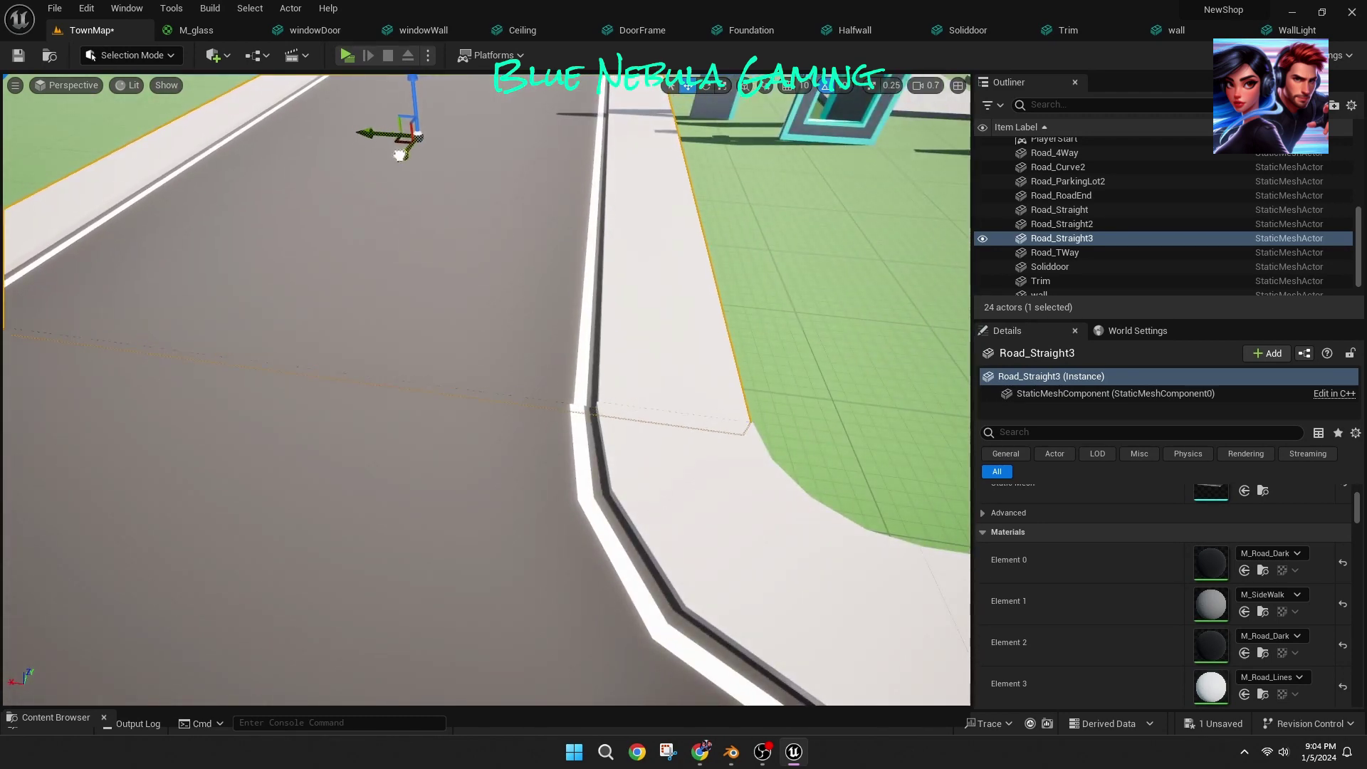
drag(375, 138, 371, 138)
click(765, 348)
Step: Fine-tune the sideways position of Road_Straight3 so both curb lines run continuously into the intersection
key(s)
right_drag(656, 344, 723, 347)
key(w)
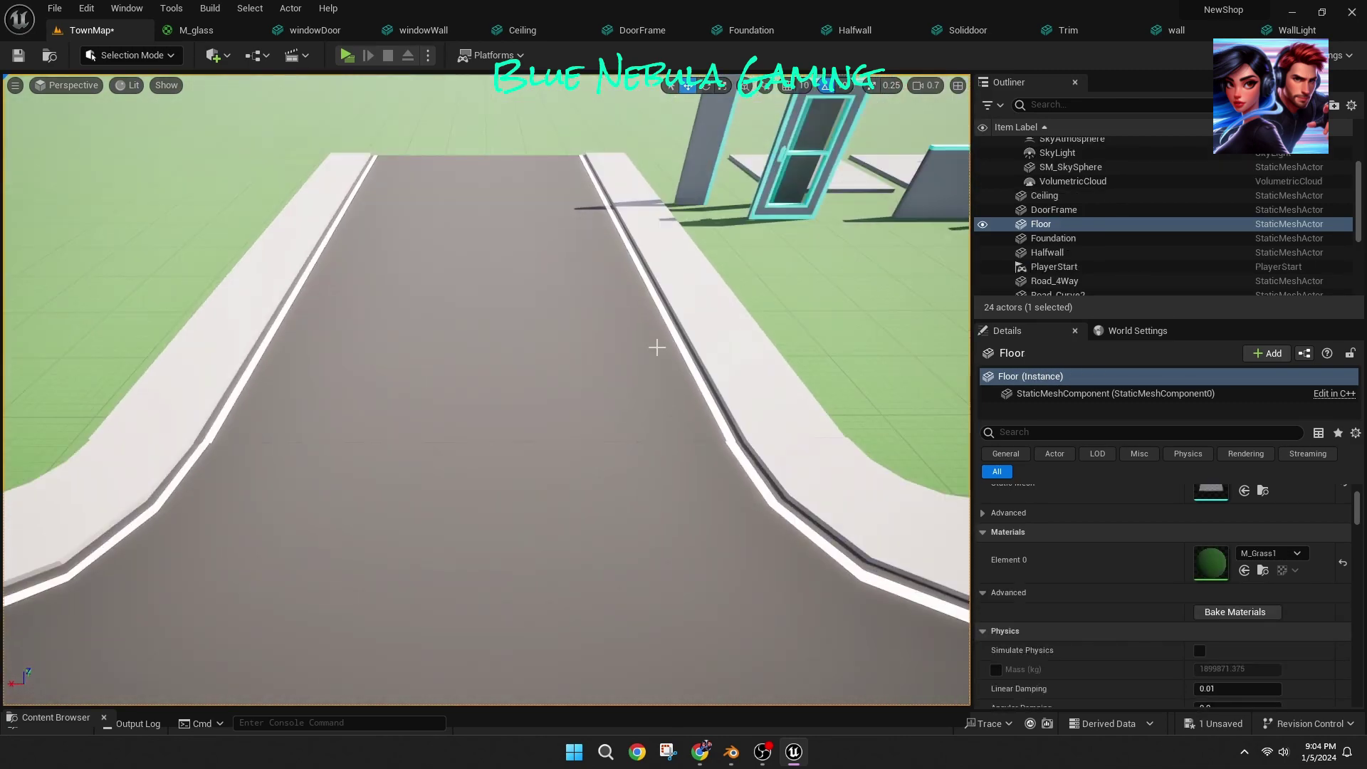
click(641, 339)
drag(426, 241, 421, 242)
click(797, 320)
right_drag(797, 320, 623, 297)
key(s)
key(s)
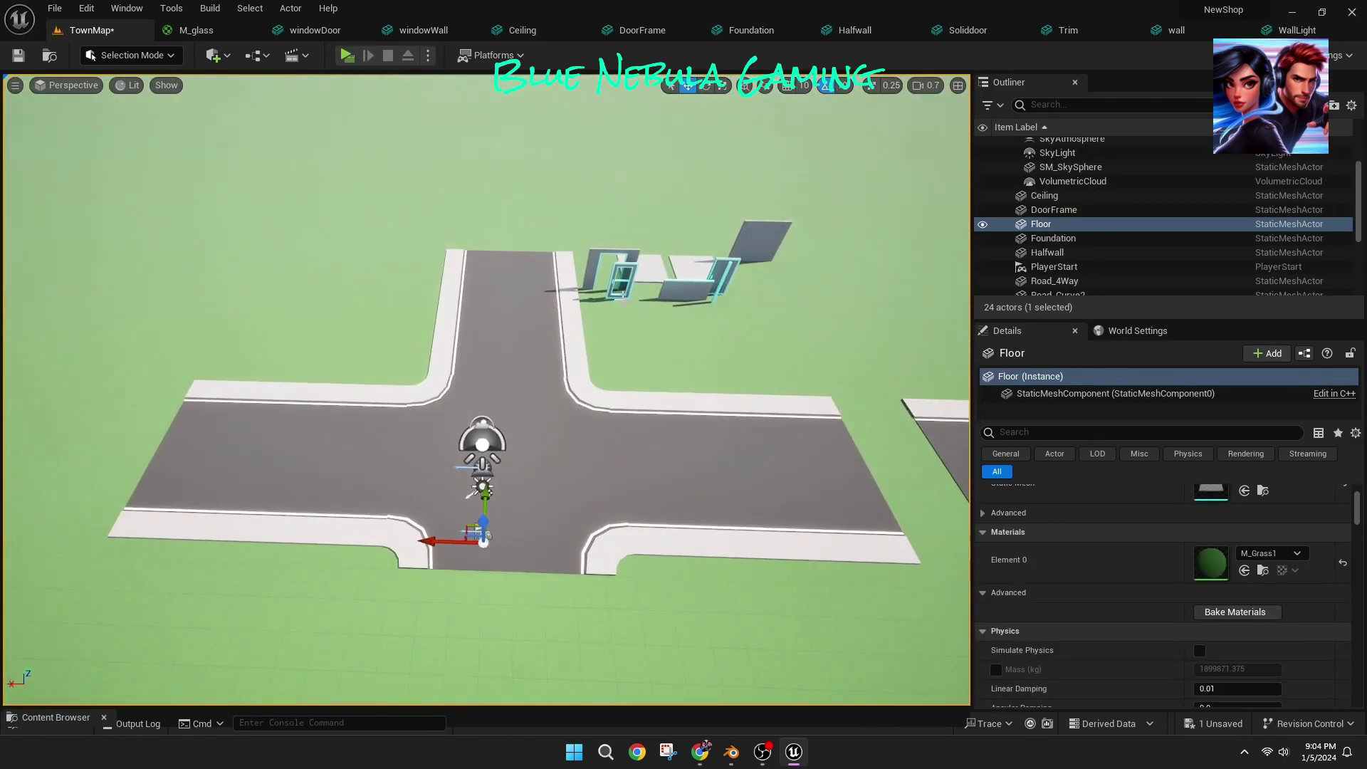
Step: Duplicate Road_Straight3 and move the copy to the opposite arm of the four-way intersection
click(523, 342)
alt+drag(504, 341, 503, 660)
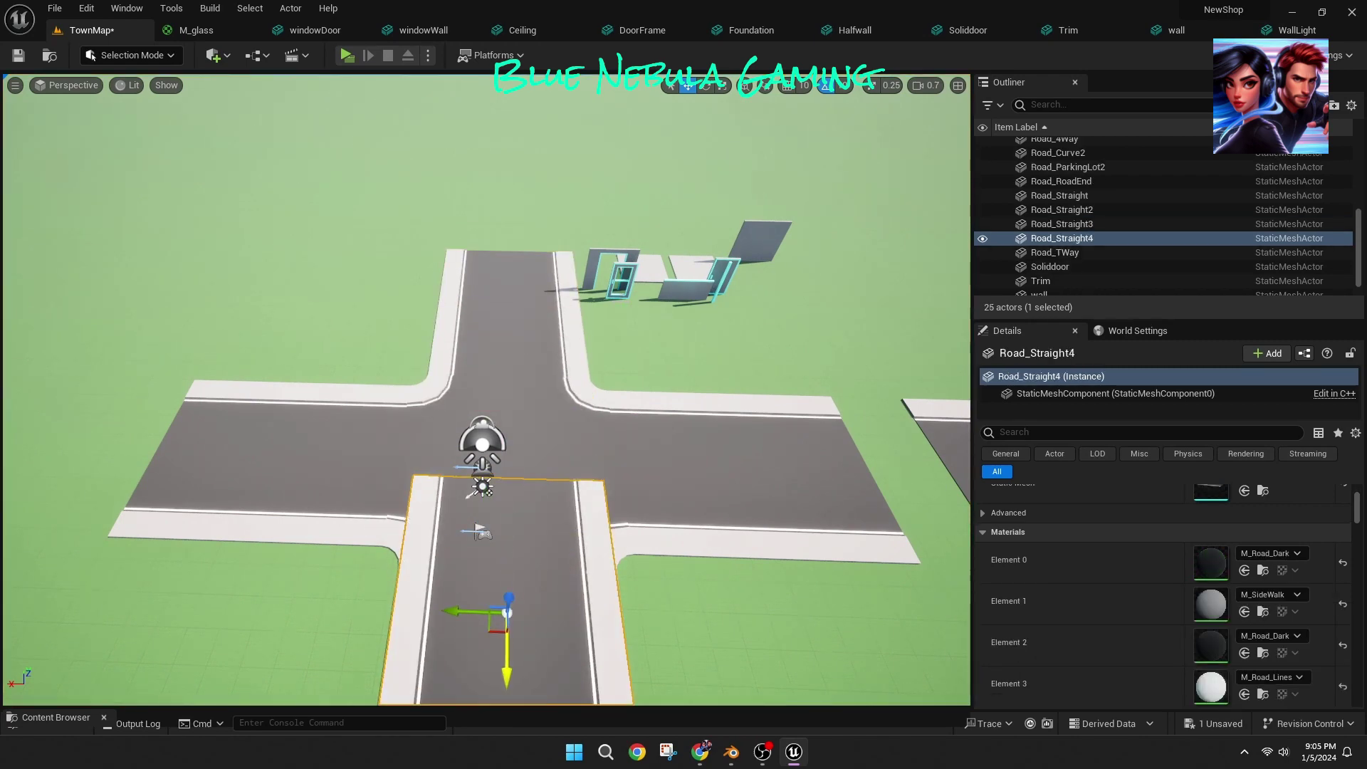
key(a)
right_drag(503, 659, 635, 402)
key(w)
drag(635, 403, 743, 434)
Step: Align Road_Straight4 with the curbs of the four-way intersection
click(783, 303)
right_drag(783, 302, 549, 507)
key(d)
key(w)
click(549, 507)
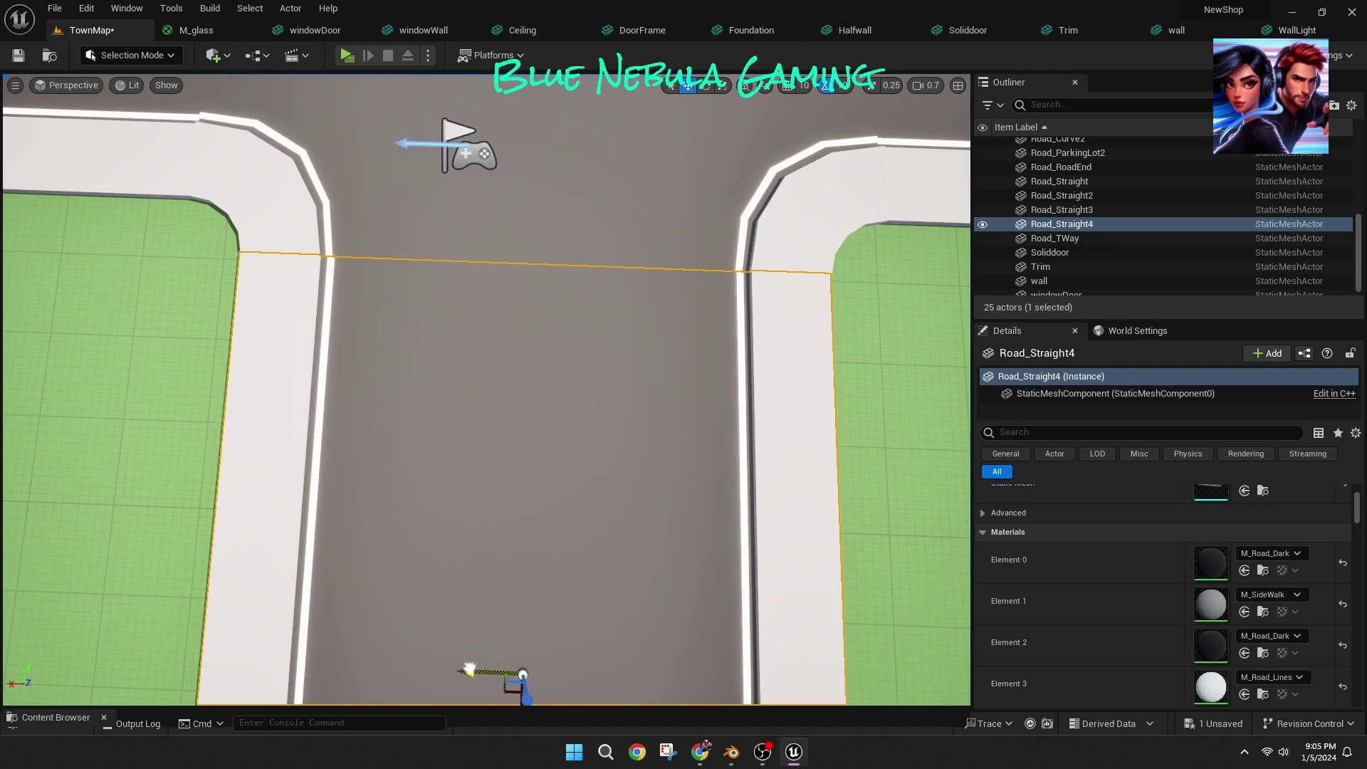
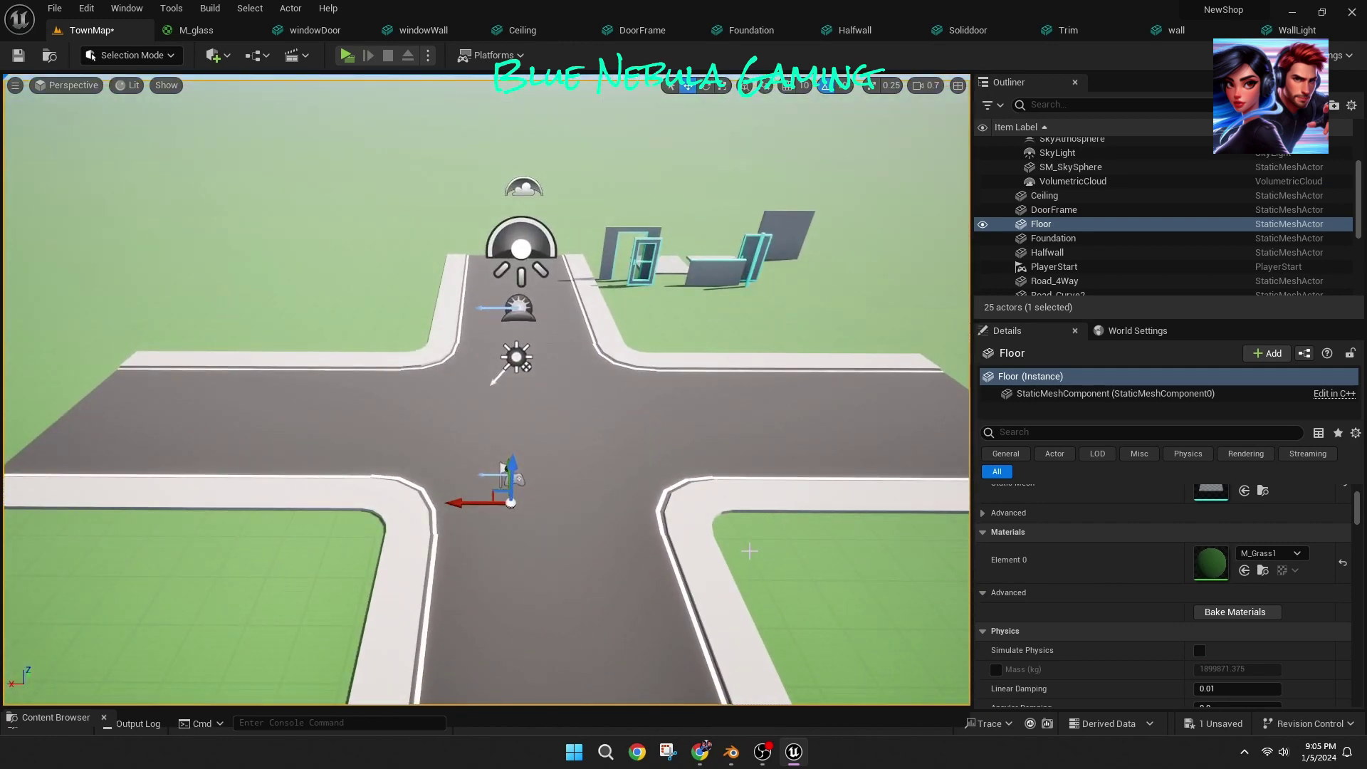
Step: Select all eight building pieces and move them together to the other side of the road
scroll(749, 550, down, 2)
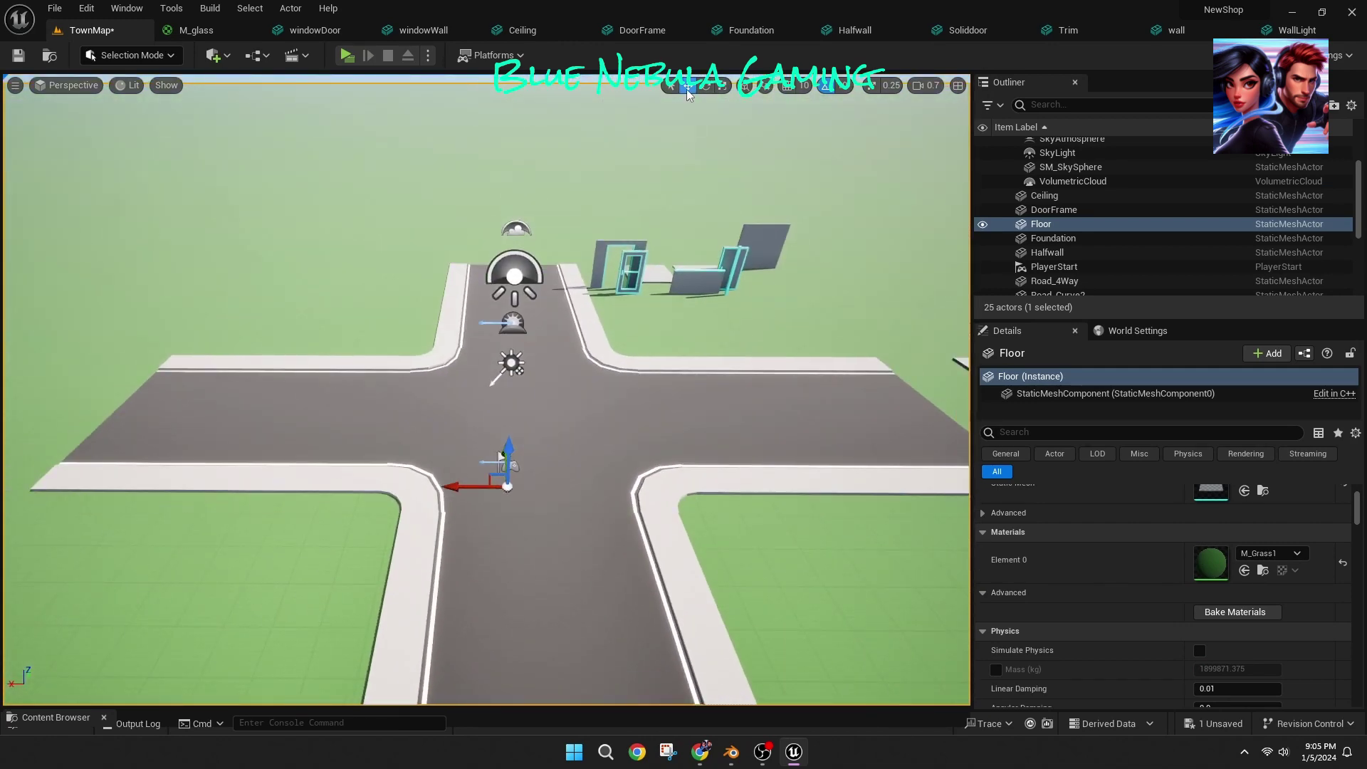
mouse_move(574, 332)
right_down()
mouse_move(574, 257)
mouse_move(574, 332)
right_up()
click(573, 332)
shift+click(612, 329)
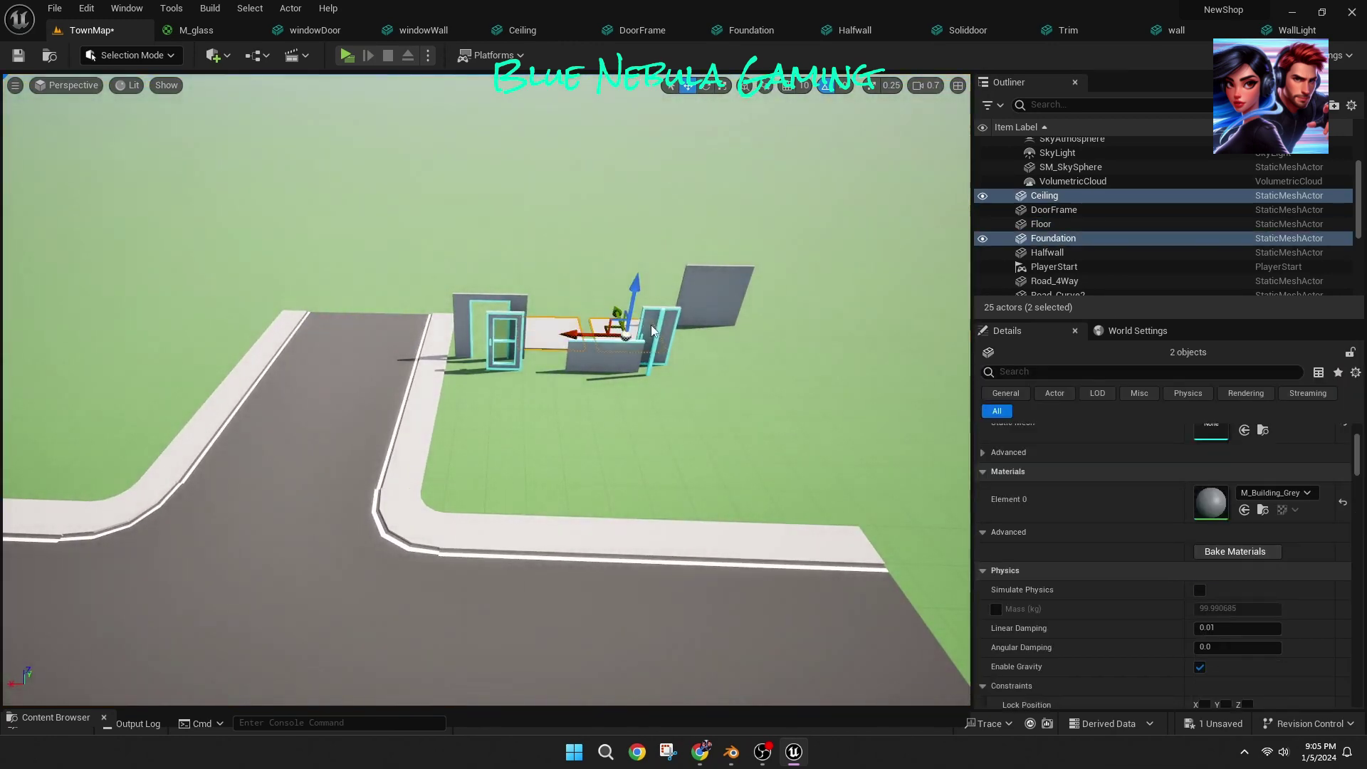
shift+click(660, 334)
shift+click(649, 362)
shift+click(605, 356)
shift+click(514, 342)
shift+click(466, 320)
shift+click(701, 305)
drag(653, 324, 242, 321)
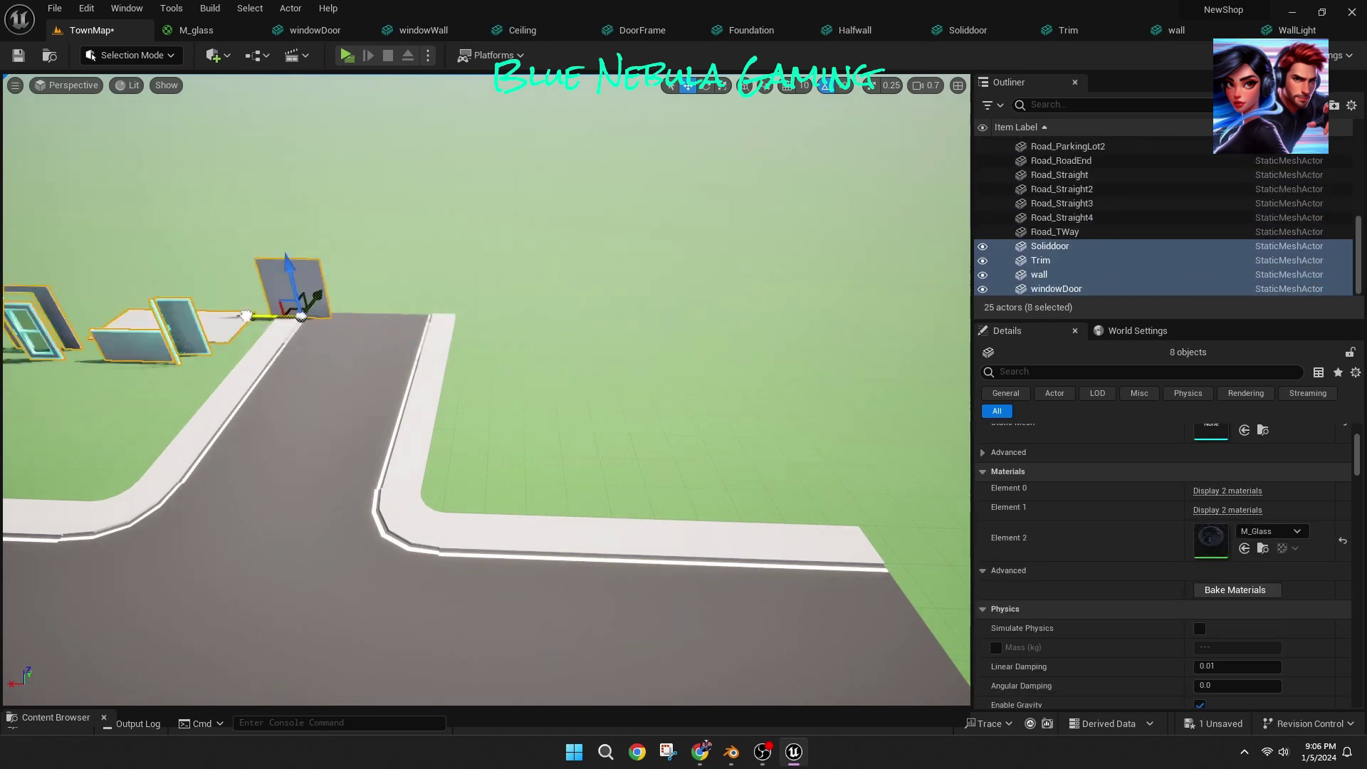
Step: Delete the half wall from the group of building pieces
click(222, 322)
right_drag(253, 318, 252, 319)
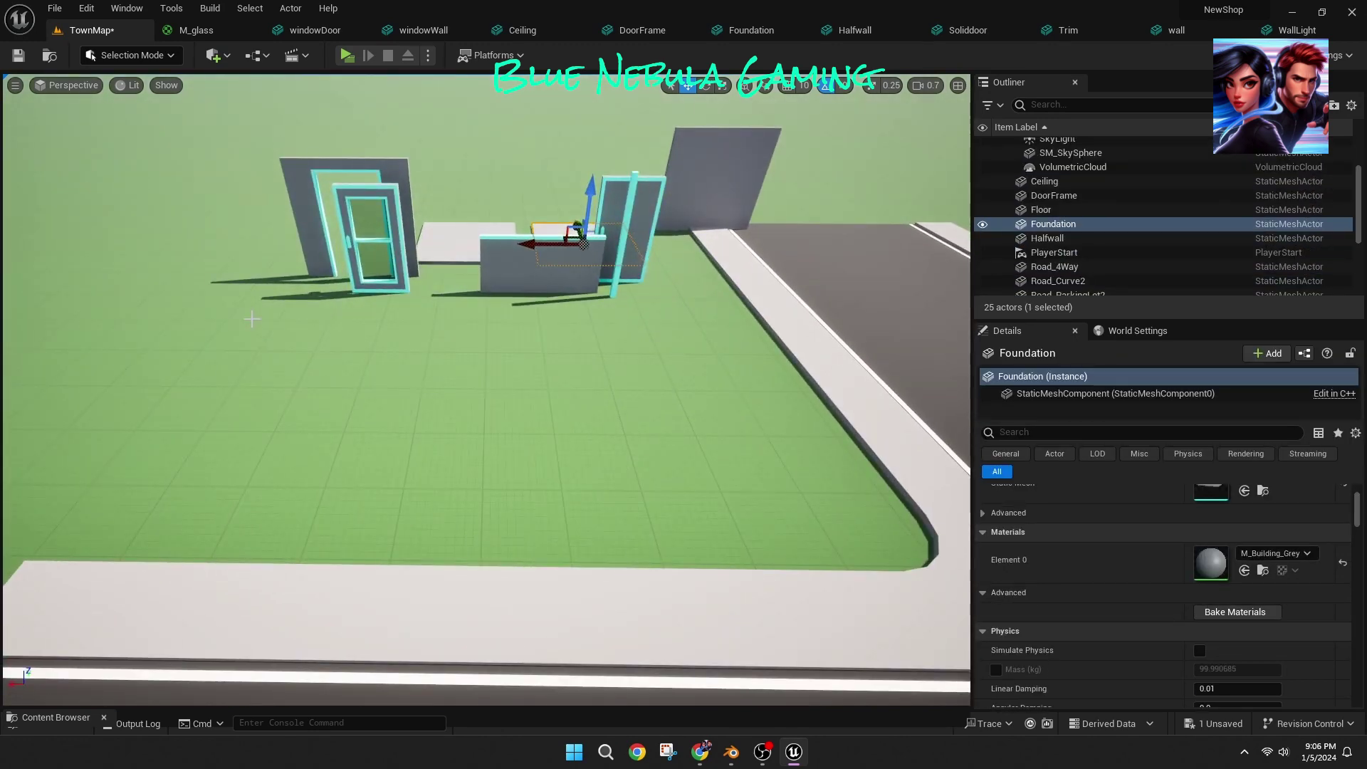
click(542, 284)
key(Delete)
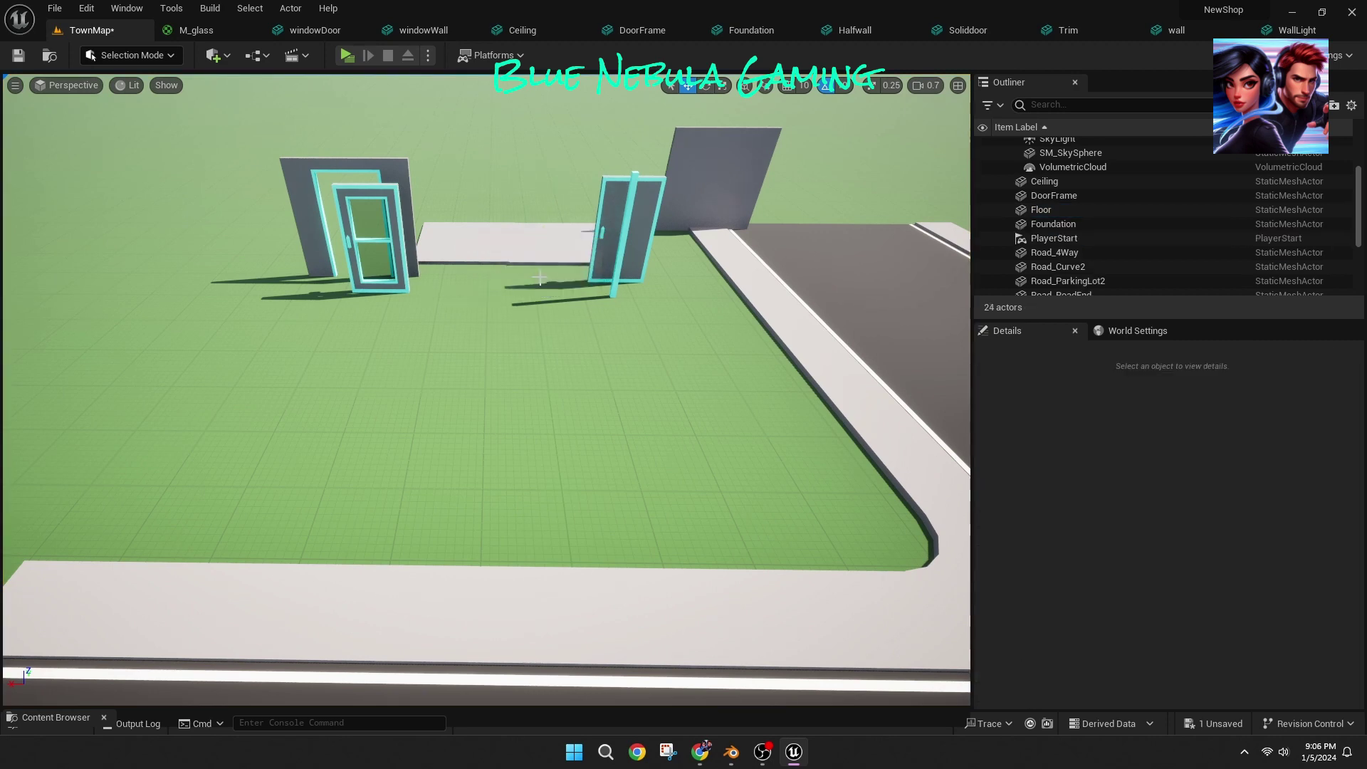
Step: Move the Foundation slab away from the other building pieces onto the open grass beside the road
click(520, 253)
scroll(617, 351, up, 4)
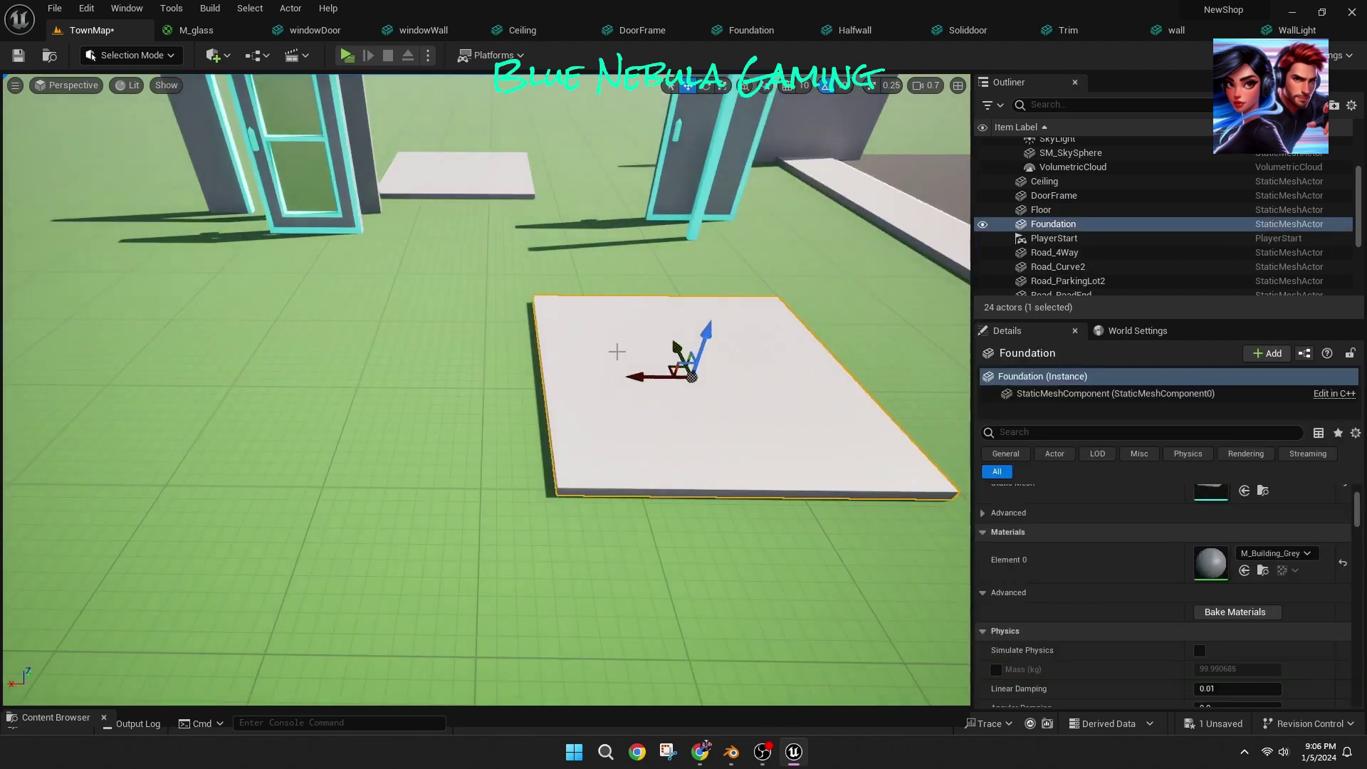
key(d)
right_drag(616, 351, 617, 351)
drag(414, 377, 424, 377)
click(694, 459)
key(d)
right_drag(694, 459, 620, 459)
click(620, 385)
click(529, 541)
key(a)
right_drag(529, 541, 712, 520)
click(530, 453)
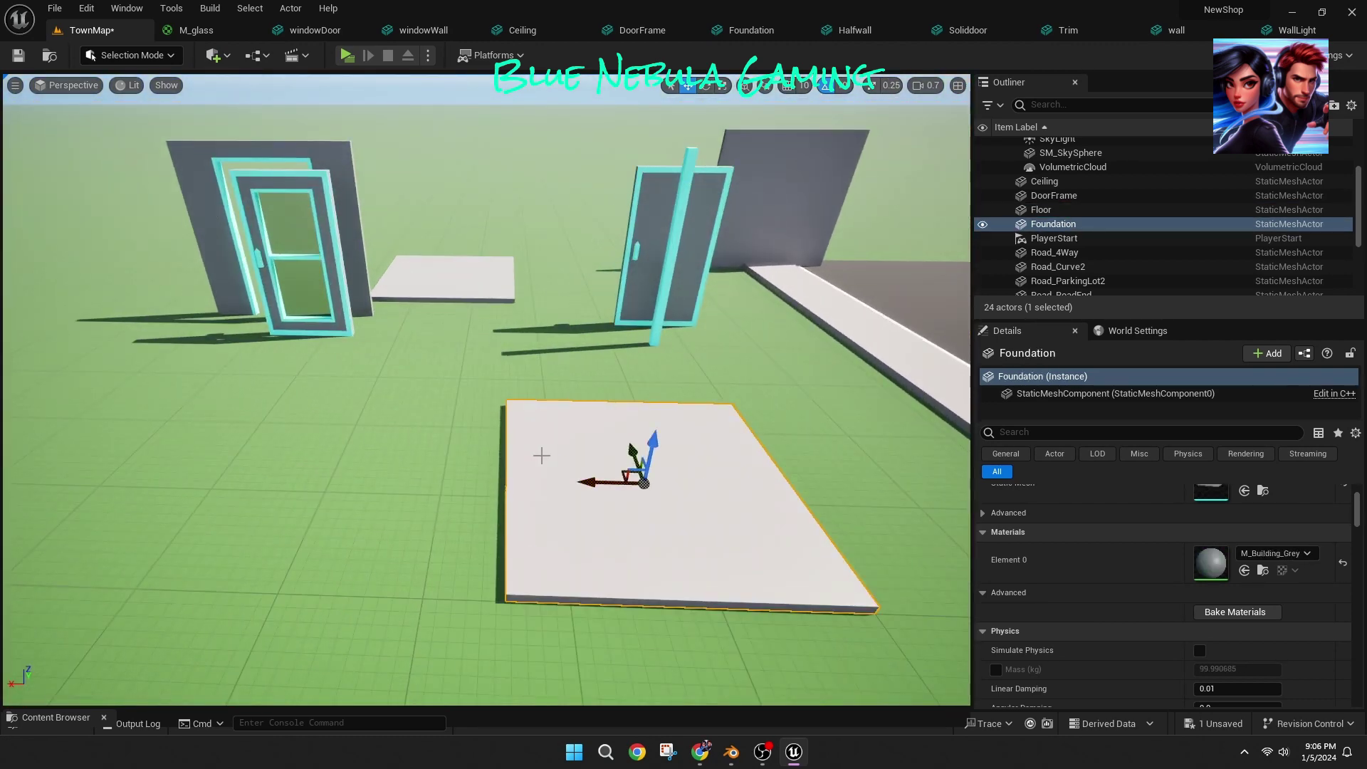
Step: Duplicate the foundation twice along its side to form a seamless row of three slabs
alt+drag(584, 480, 314, 461)
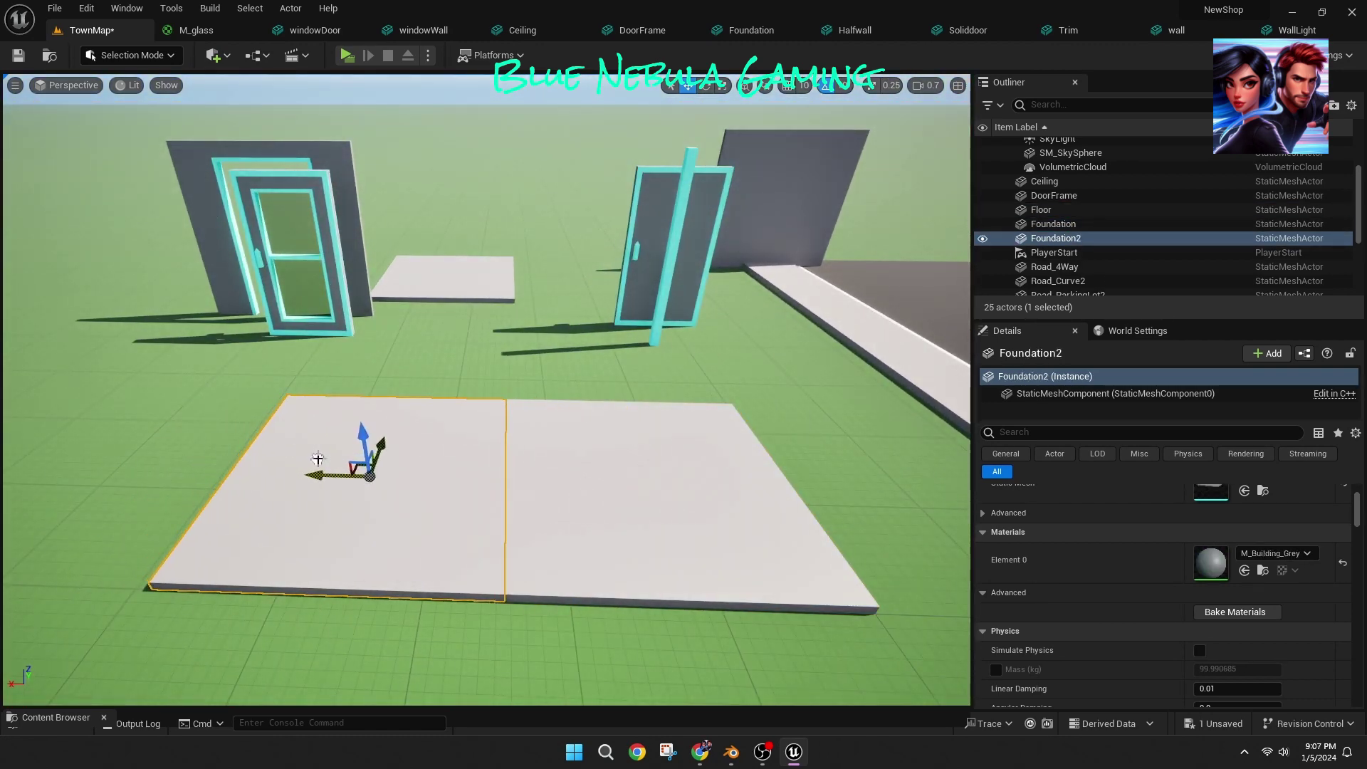
click(317, 458)
scroll(387, 525, up, 3)
click(387, 525)
scroll(327, 589, down, 6)
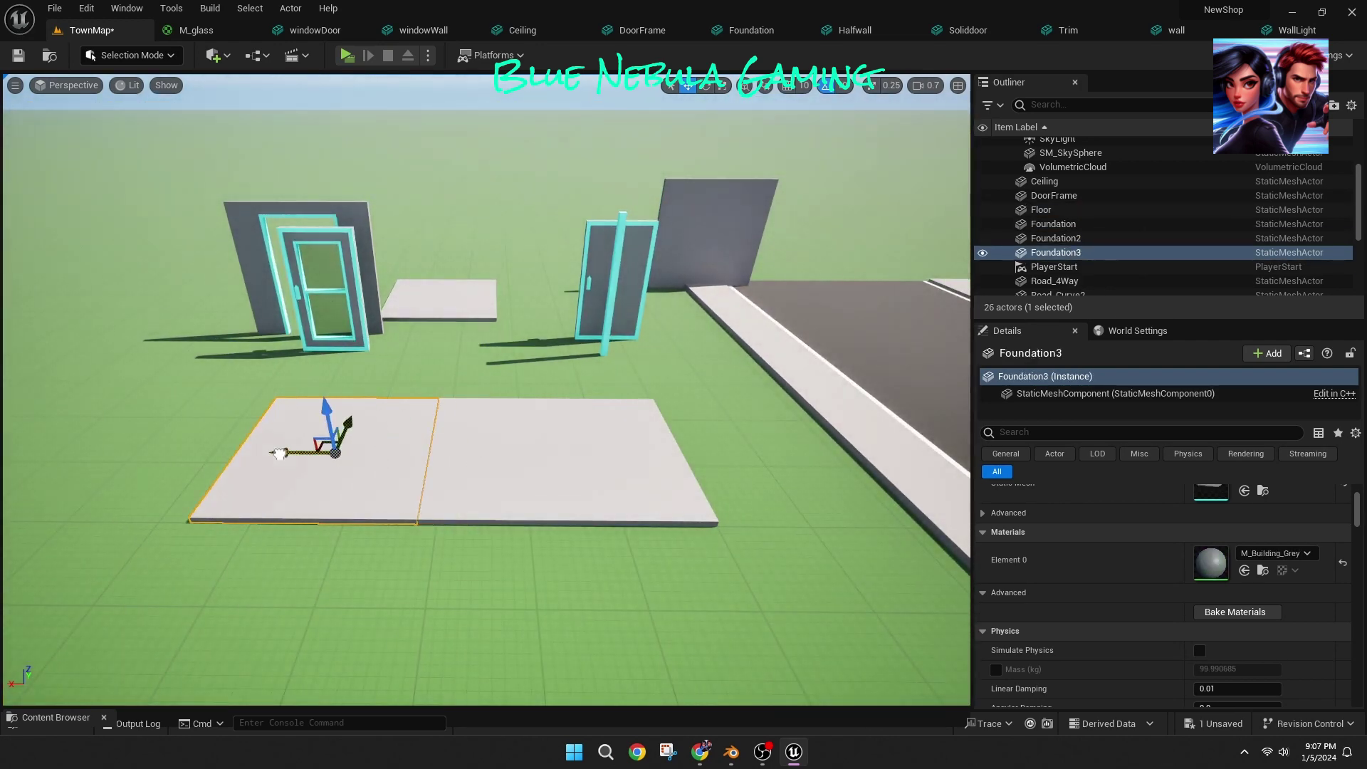
scroll(279, 454, up, 5)
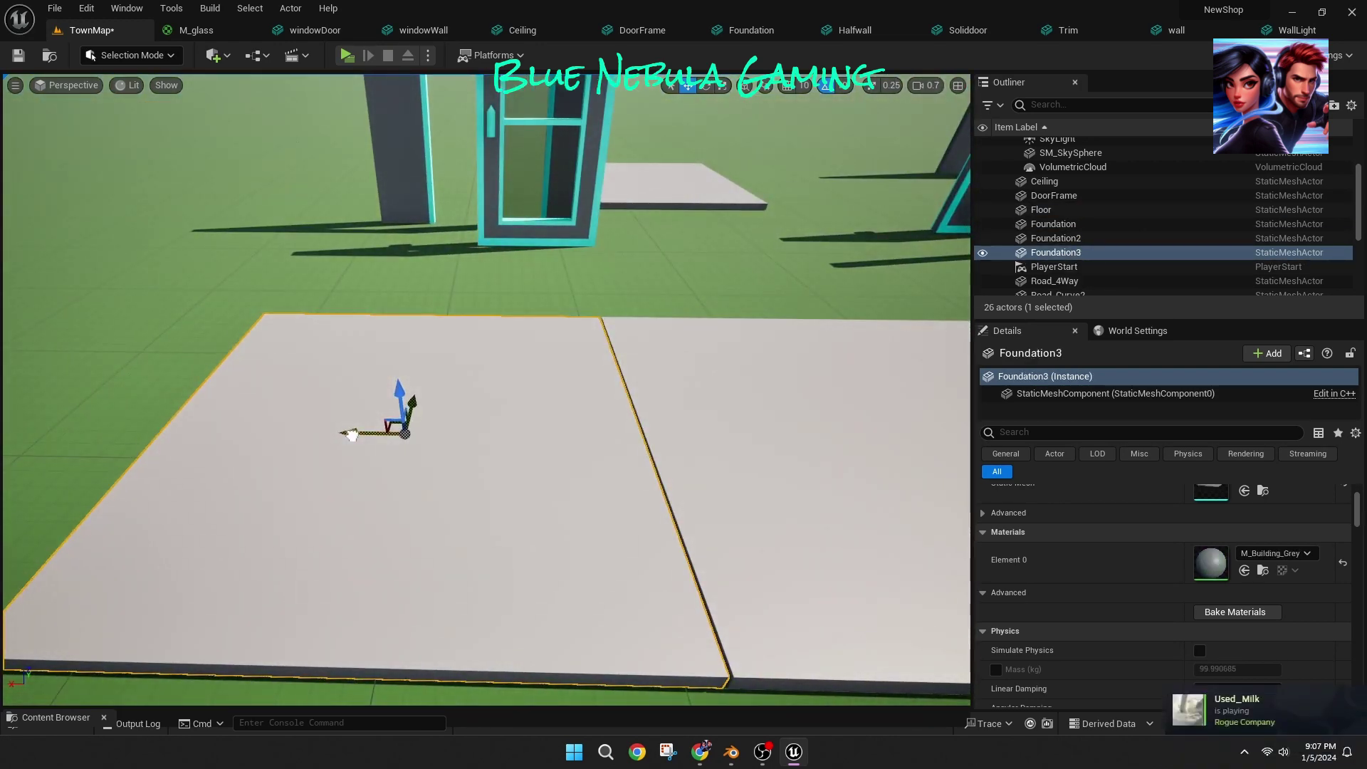
click(210, 357)
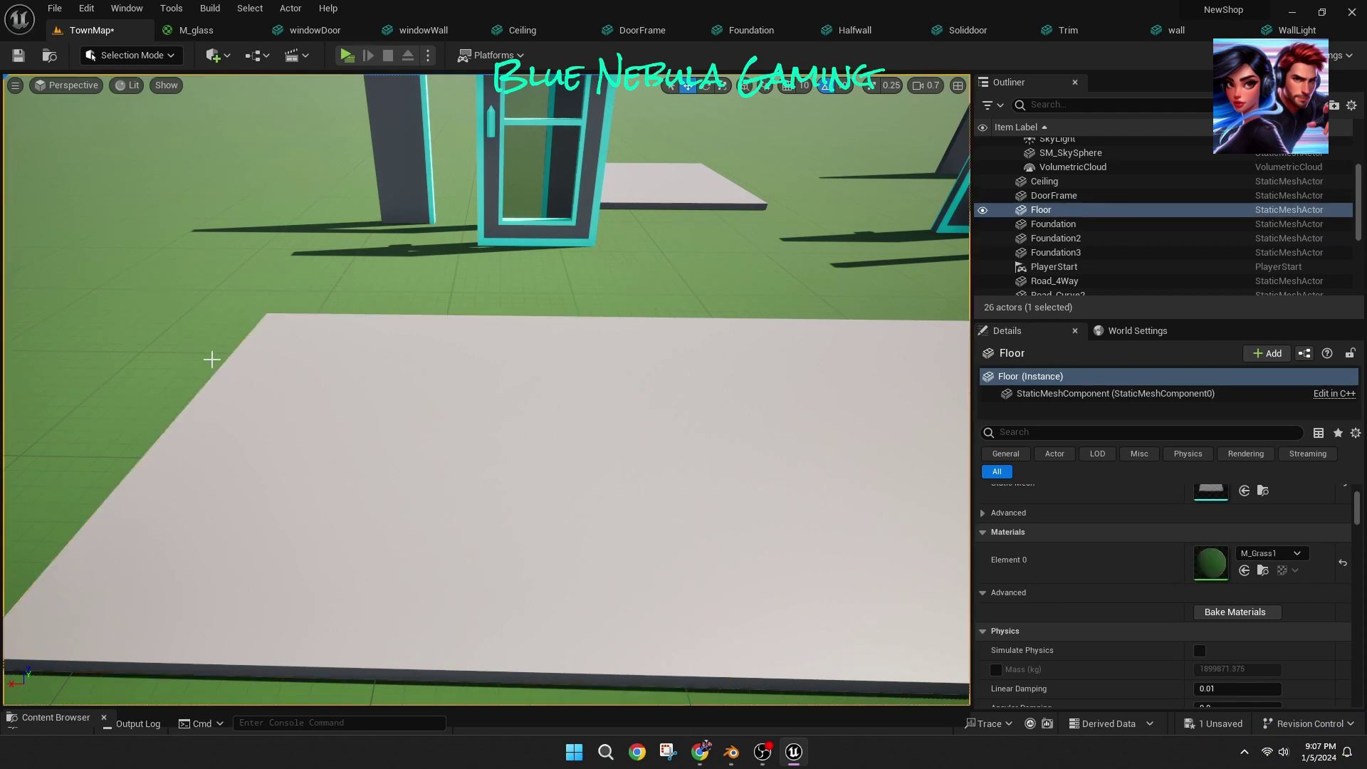
mouse_move(431, 438)
right_down()
mouse_move(455, 385)
mouse_move(431, 439)
right_up()
scroll(430, 441, down, 2)
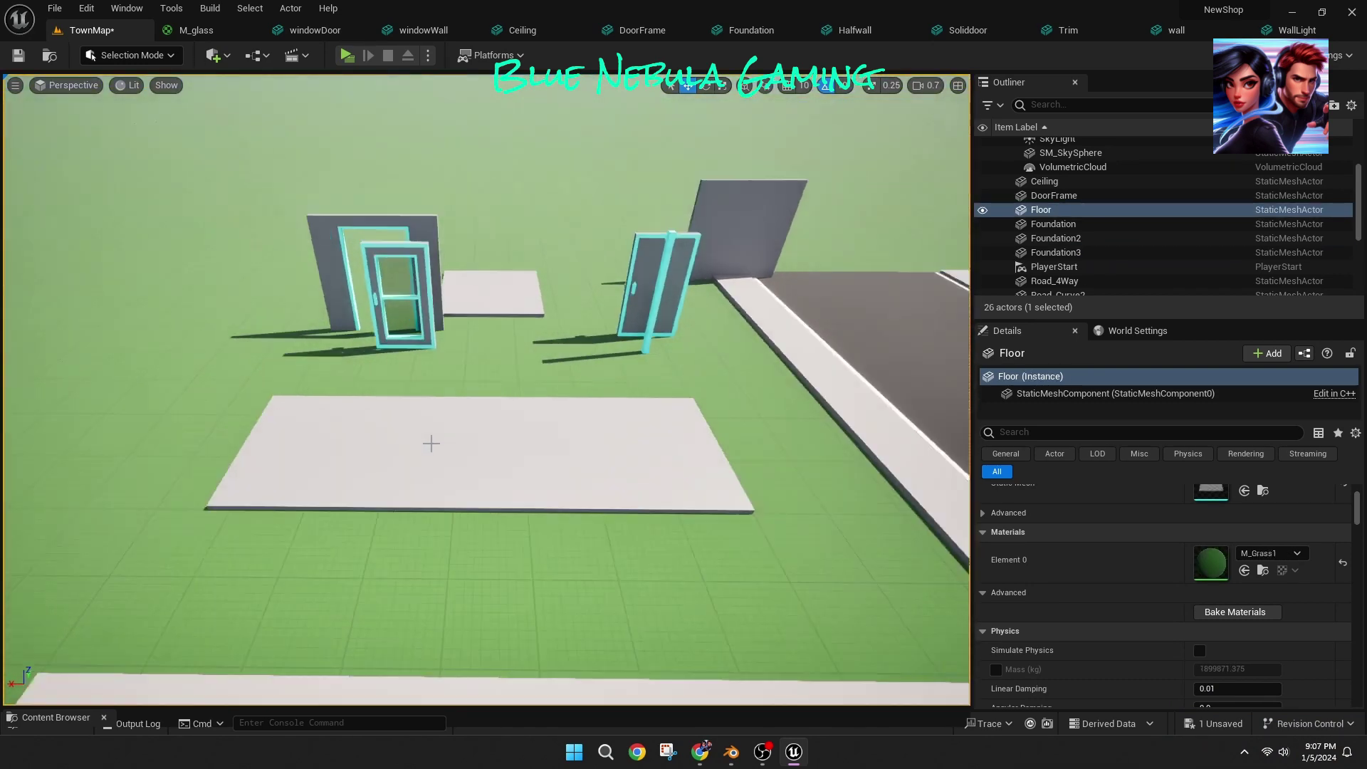
scroll(427, 447, down, 1)
scroll(427, 448, up, 2)
Step: Move the door frame and the windowed door sideways, clear of the area behind the foundation row
click(467, 472)
click(313, 463)
scroll(342, 455, down, 2)
key(w)
mouse_move(530, 299)
right_down()
mouse_move(529, 213)
mouse_move(530, 299)
right_up()
click(530, 299)
click(308, 331)
drag(333, 353, 97, 348)
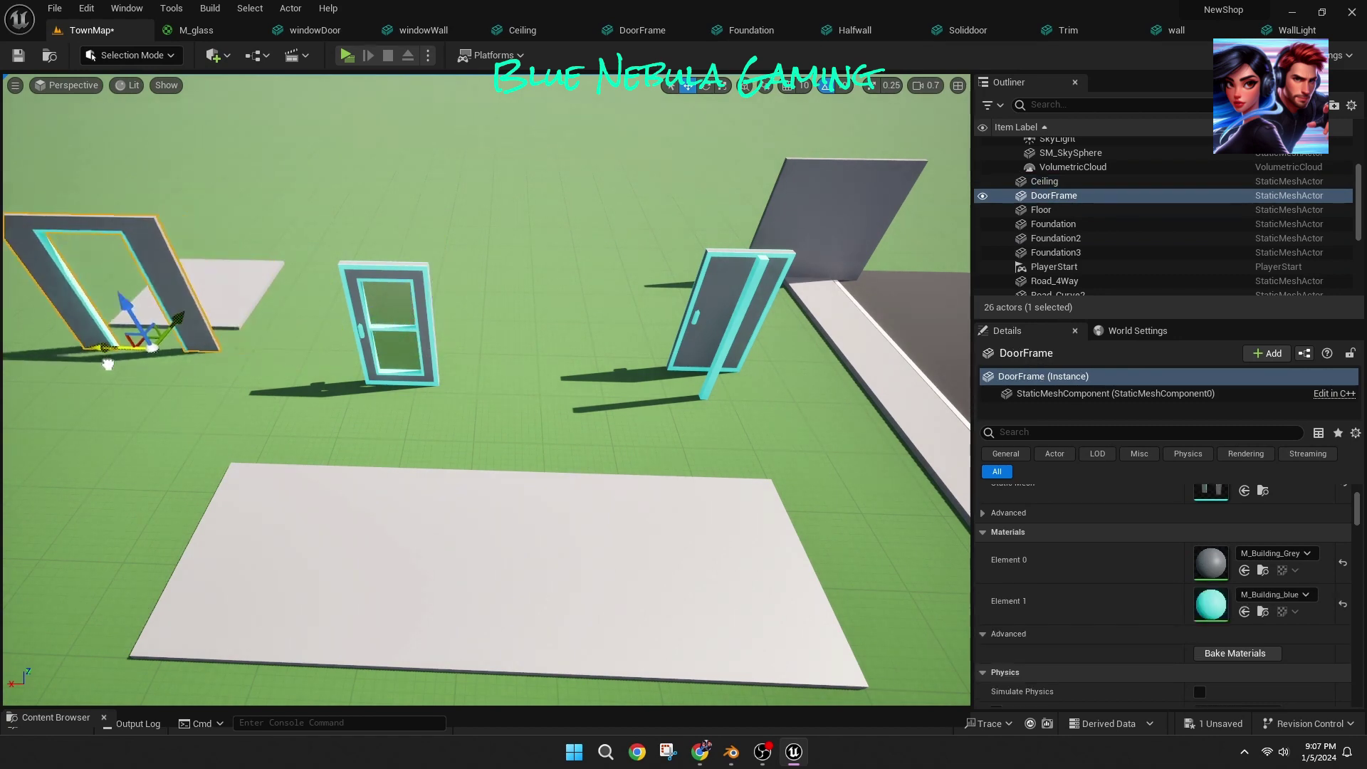
click(390, 356)
drag(390, 382, 80, 376)
Step: Delete the solid door and move the trim and the wall over beside the other spare pieces
click(687, 338)
key(Delete)
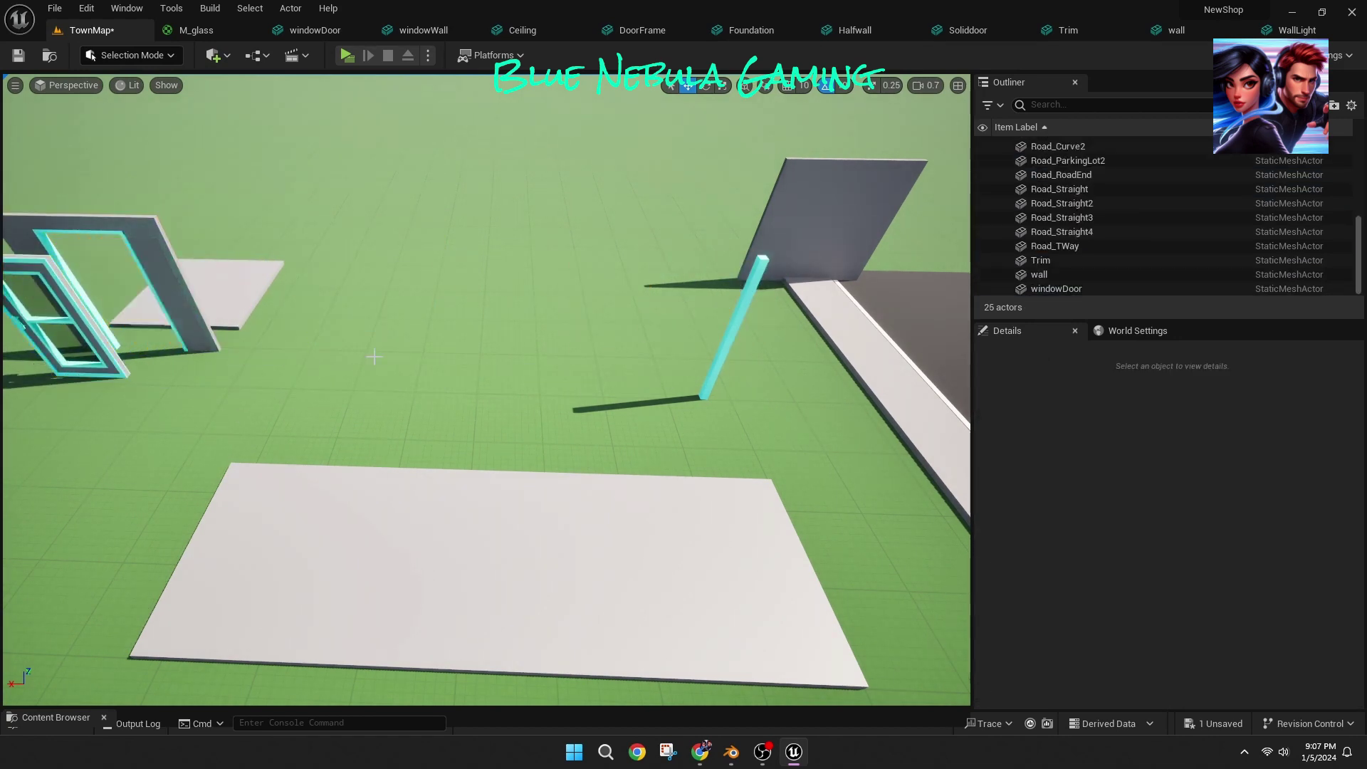
click(705, 385)
click(805, 235)
drag(748, 279, 292, 303)
Step: Duplicate the row of three foundations and place the copies directly behind it as a second row
click(363, 543)
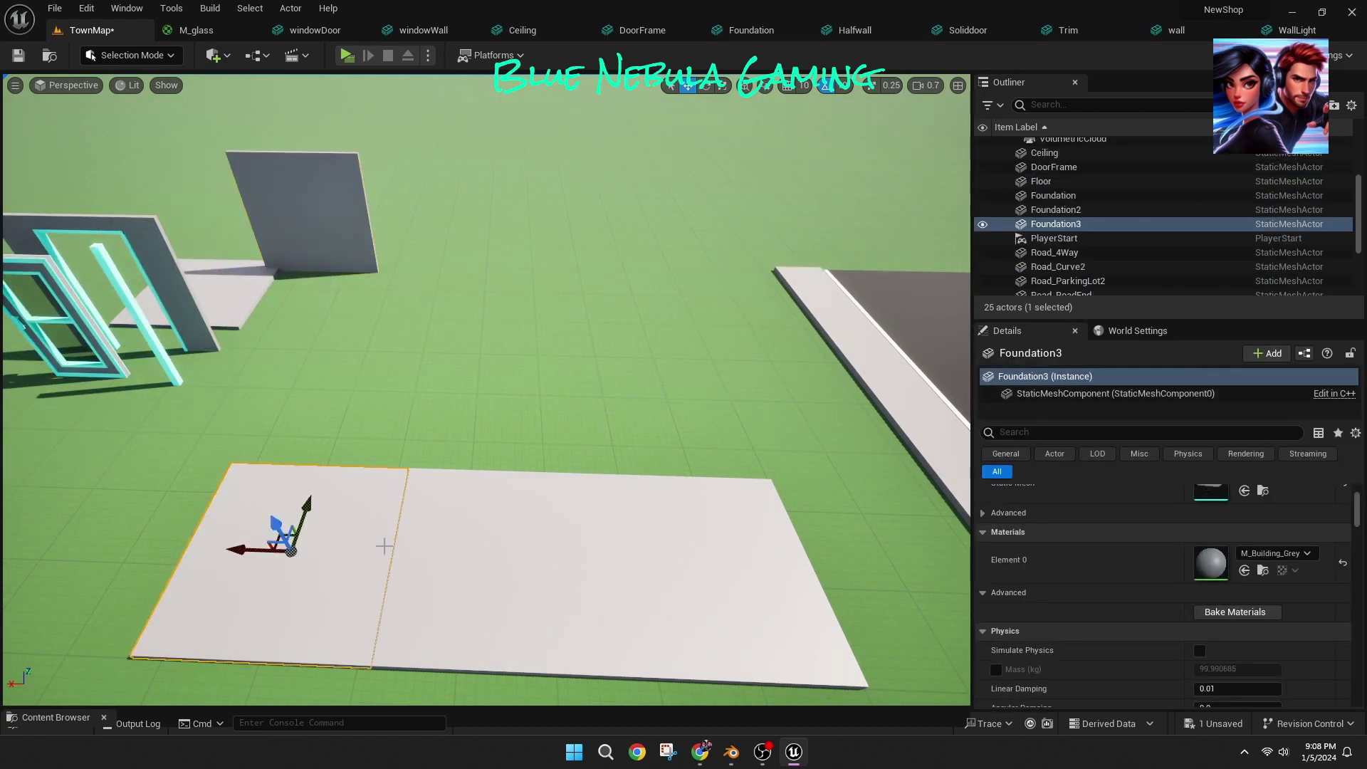
shift+click(485, 547)
shift+click(677, 558)
key(ctrl+d)
drag(312, 504, 357, 373)
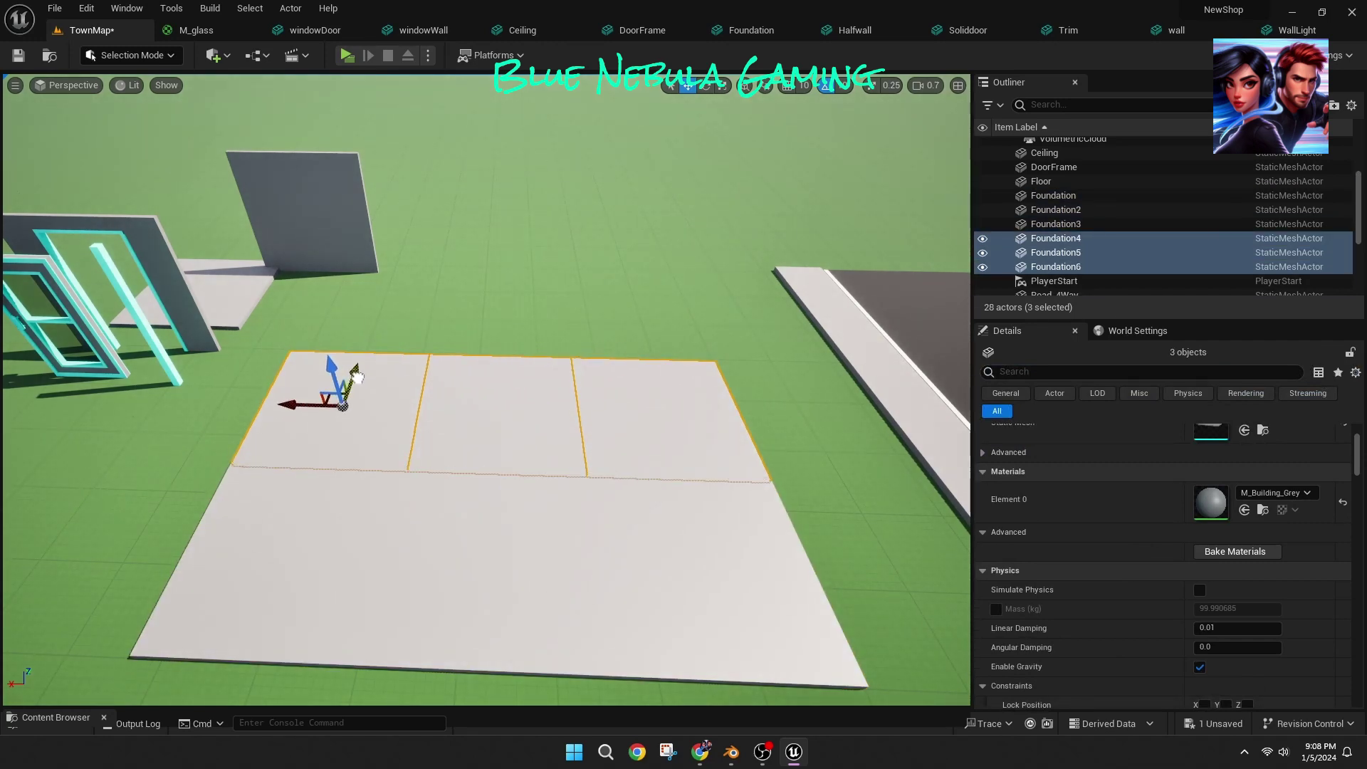
click(399, 320)
Step: Duplicate the second foundation row and place the copies behind it to complete a three-by-three base
mouse_move(399, 320)
right_down()
mouse_move(399, 384)
mouse_move(399, 314)
right_up()
click(633, 428)
shift+click(491, 430)
shift+click(399, 433)
key(ctrl+d)
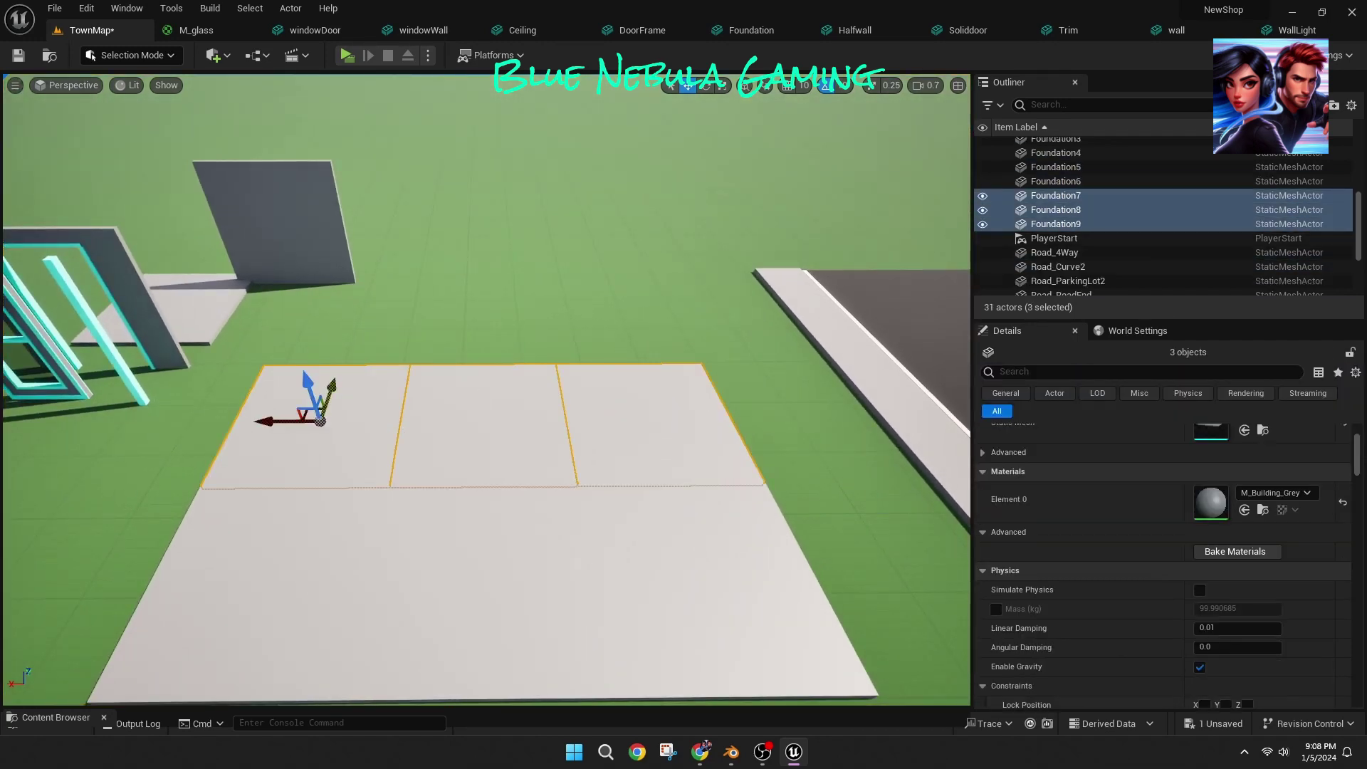
drag(331, 389, 352, 290)
click(781, 372)
Step: Move the wall farther back, clear of the ceiling piece and the foundation base
right_drag(781, 372, 634, 363)
click(327, 200)
mouse_move(354, 218)
mouse_down()
mouse_move(342, 251)
mouse_move(364, 202)
mouse_up()
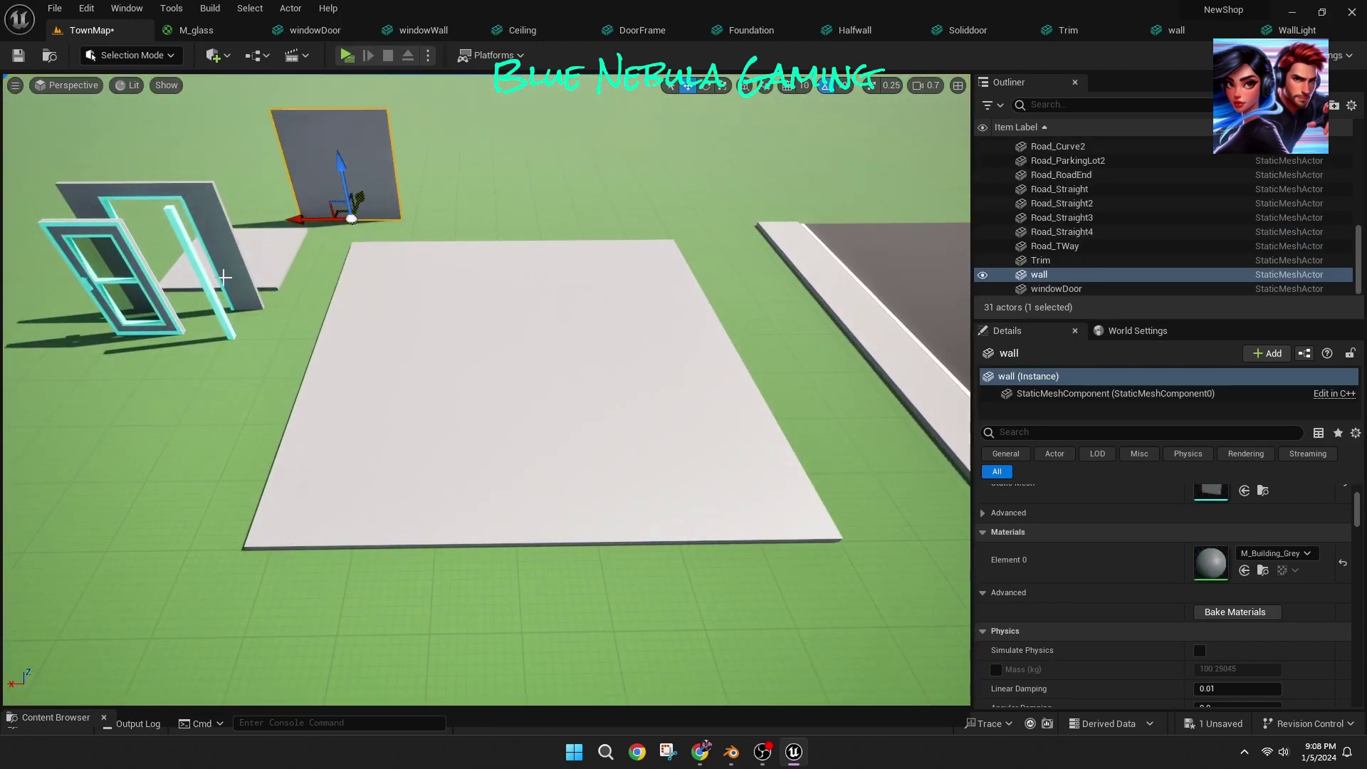
scroll(223, 277, down, 3)
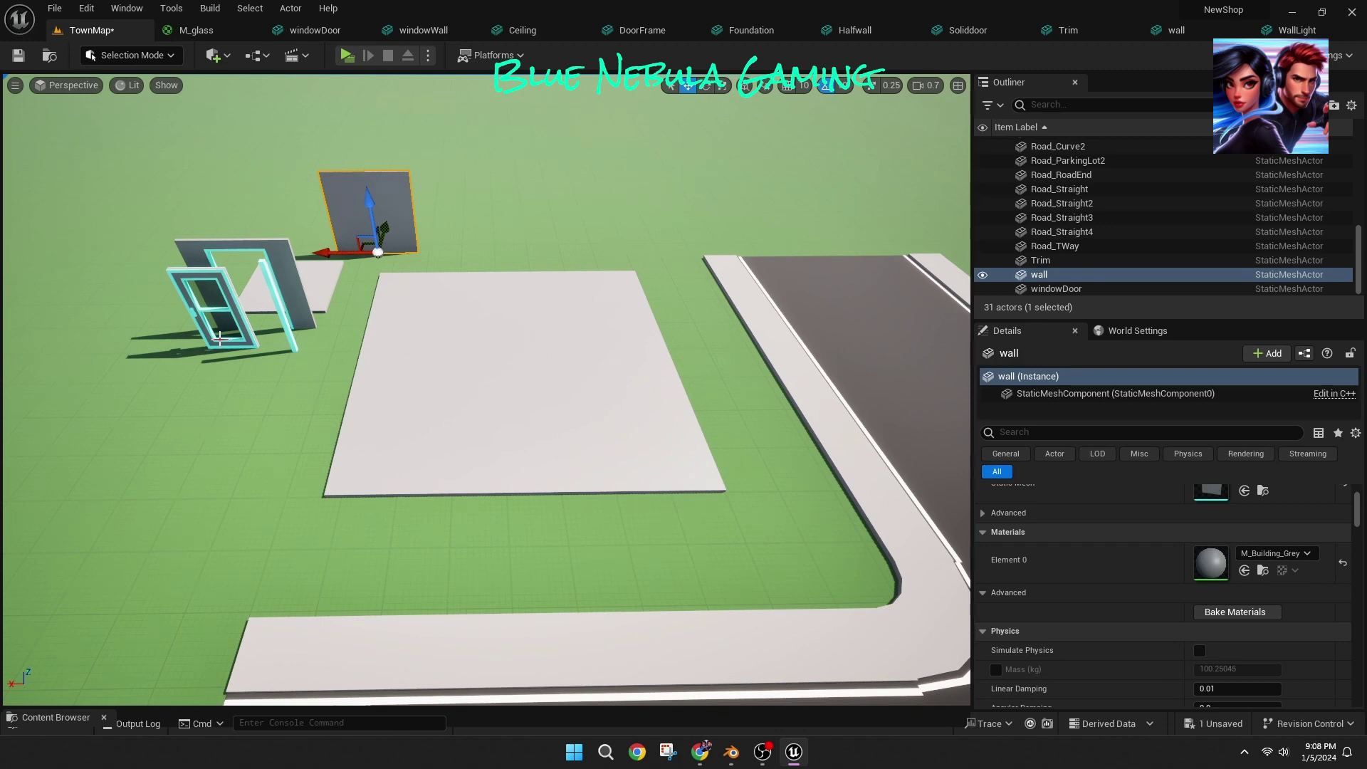
scroll(219, 339, down, 6)
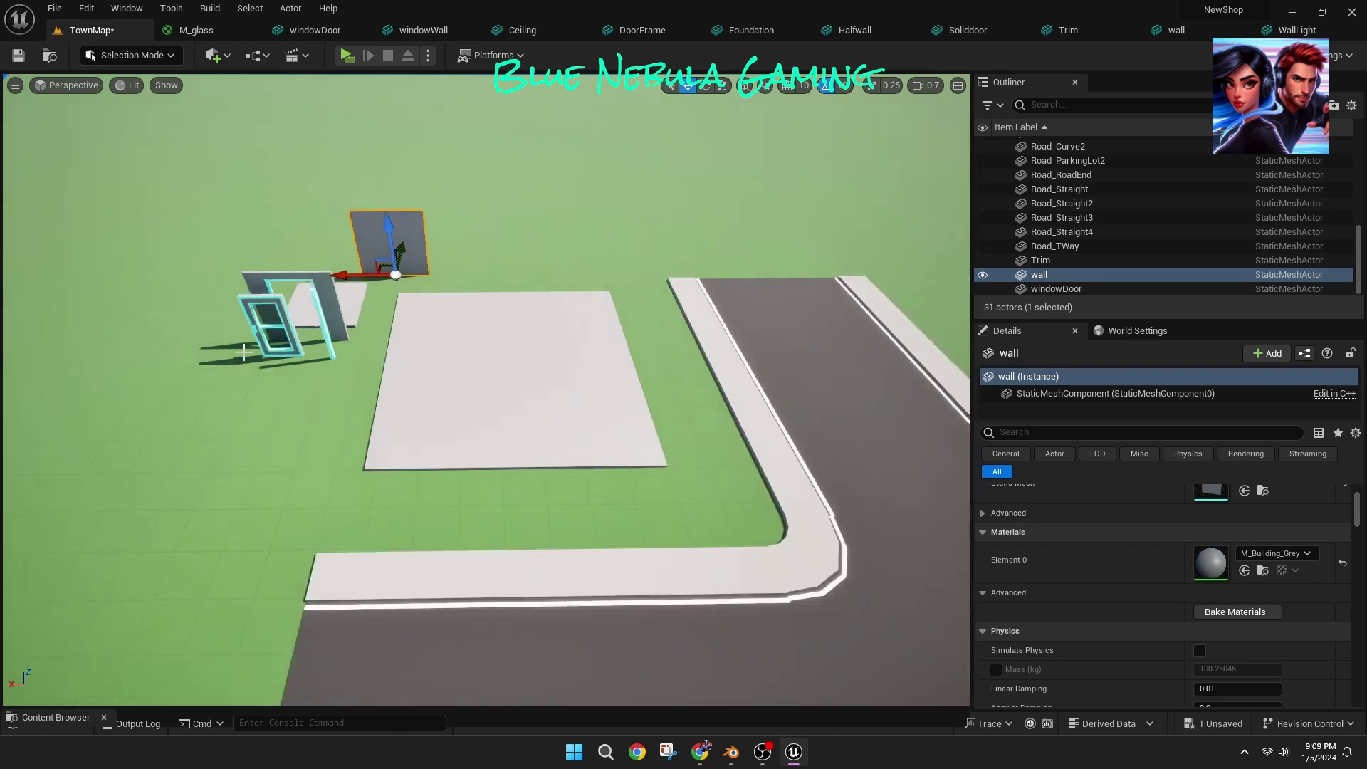
right_drag(220, 339, 119, 356)
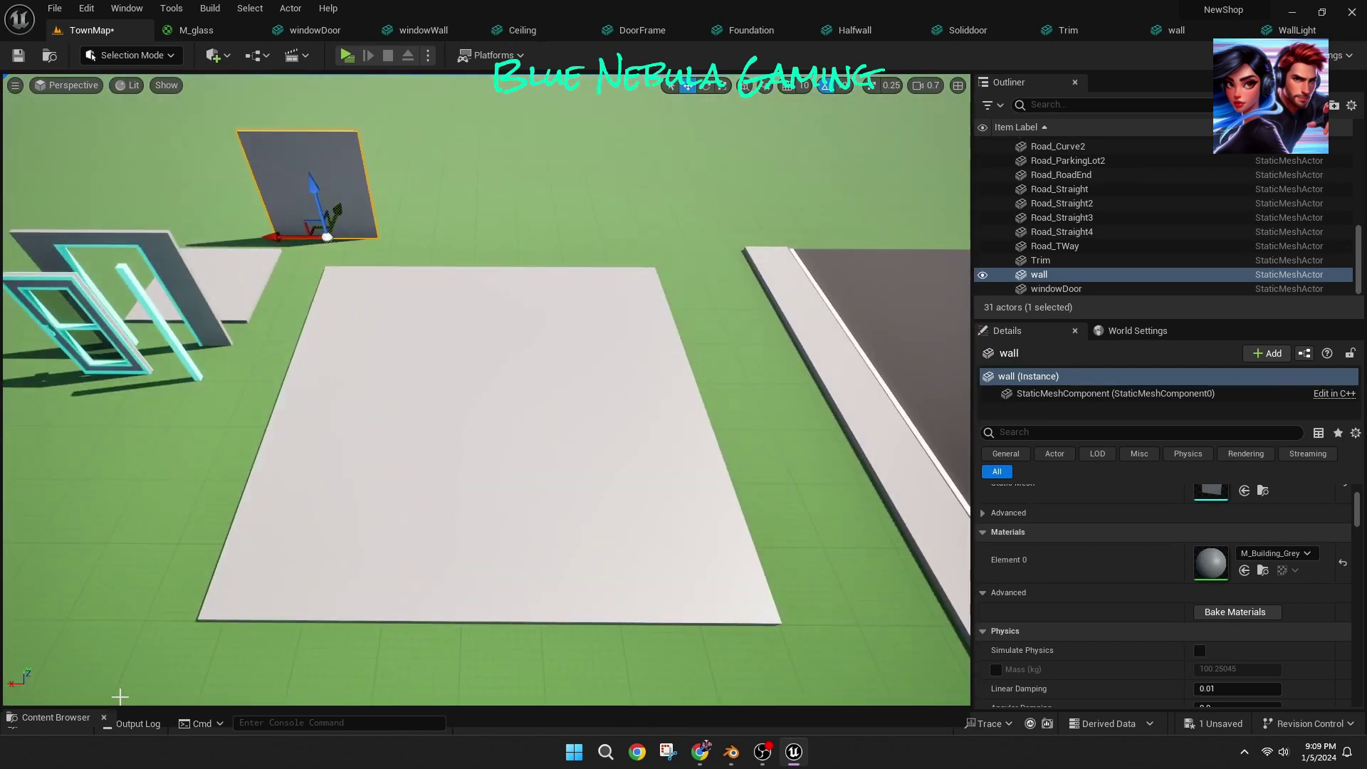
Step: Place the windowWall mesh from the BuildingSystem Meshes folder into the level on the foundation base
drag(119, 708, 363, 452)
click(418, 483)
click(348, 485)
double_click(329, 557)
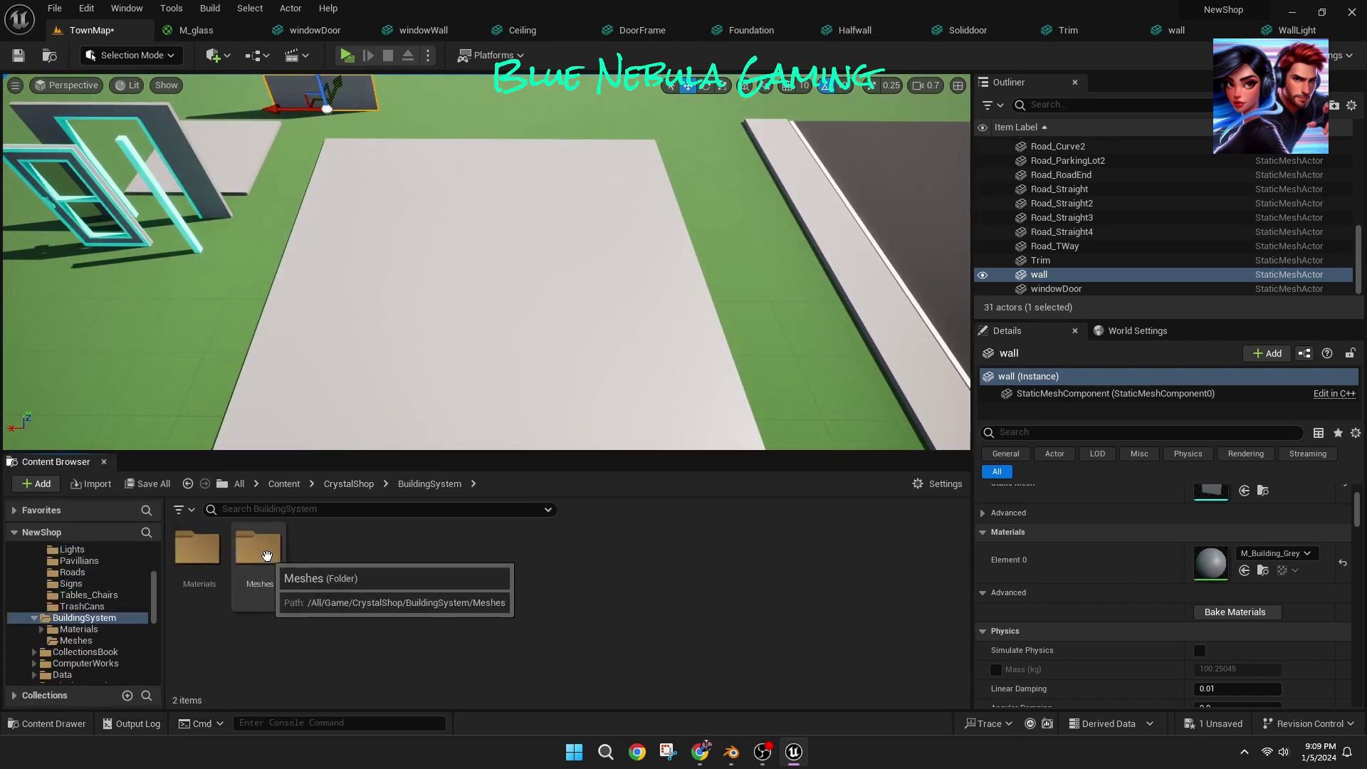
double_click(266, 559)
drag(728, 562, 620, 382)
drag(633, 452, 633, 646)
Step: Align the window wall flush with the front edge and corner of the foundation base
right_drag(370, 275, 434, 278)
drag(357, 230, 319, 391)
drag(244, 455, 348, 456)
right_drag(348, 457, 264, 427)
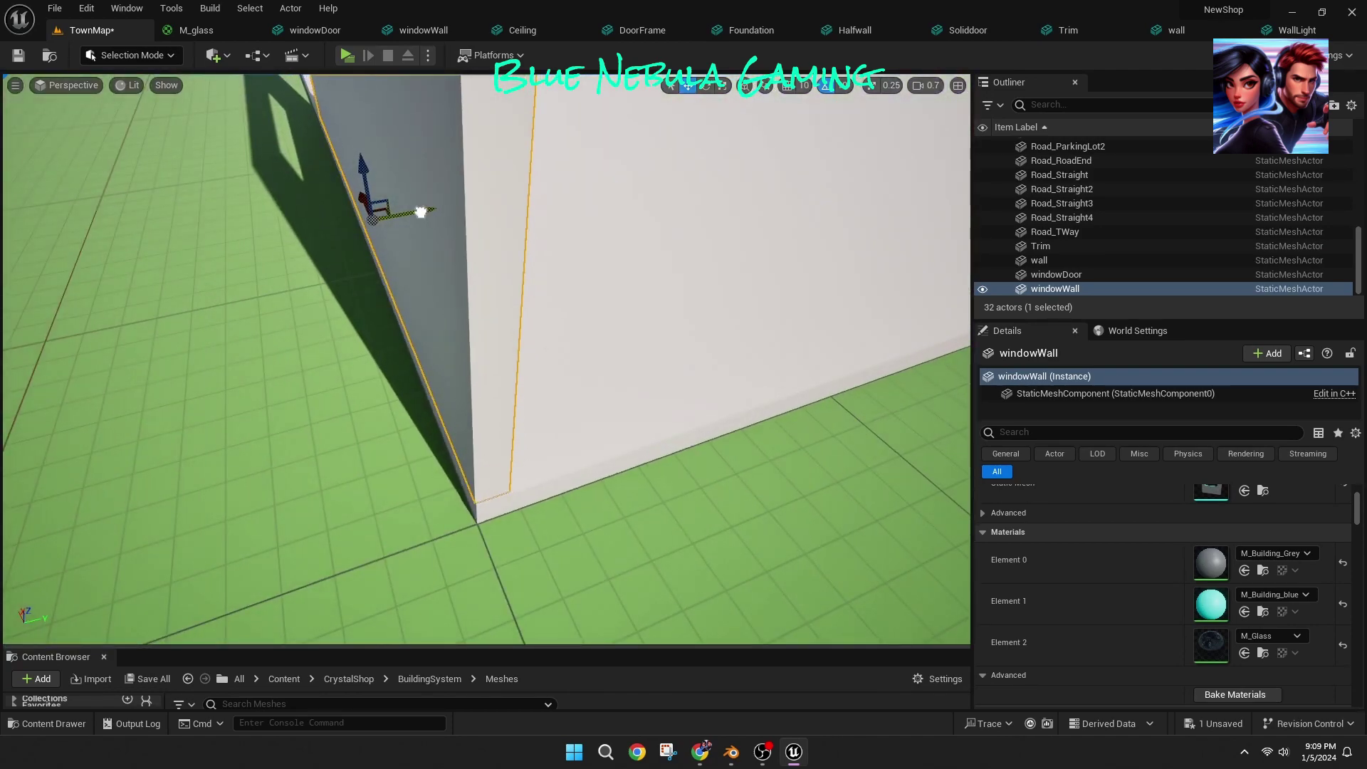
drag(421, 212, 428, 211)
click(335, 399)
right_drag(335, 399, 207, 321)
click(444, 258)
drag(494, 391, 494, 396)
click(498, 498)
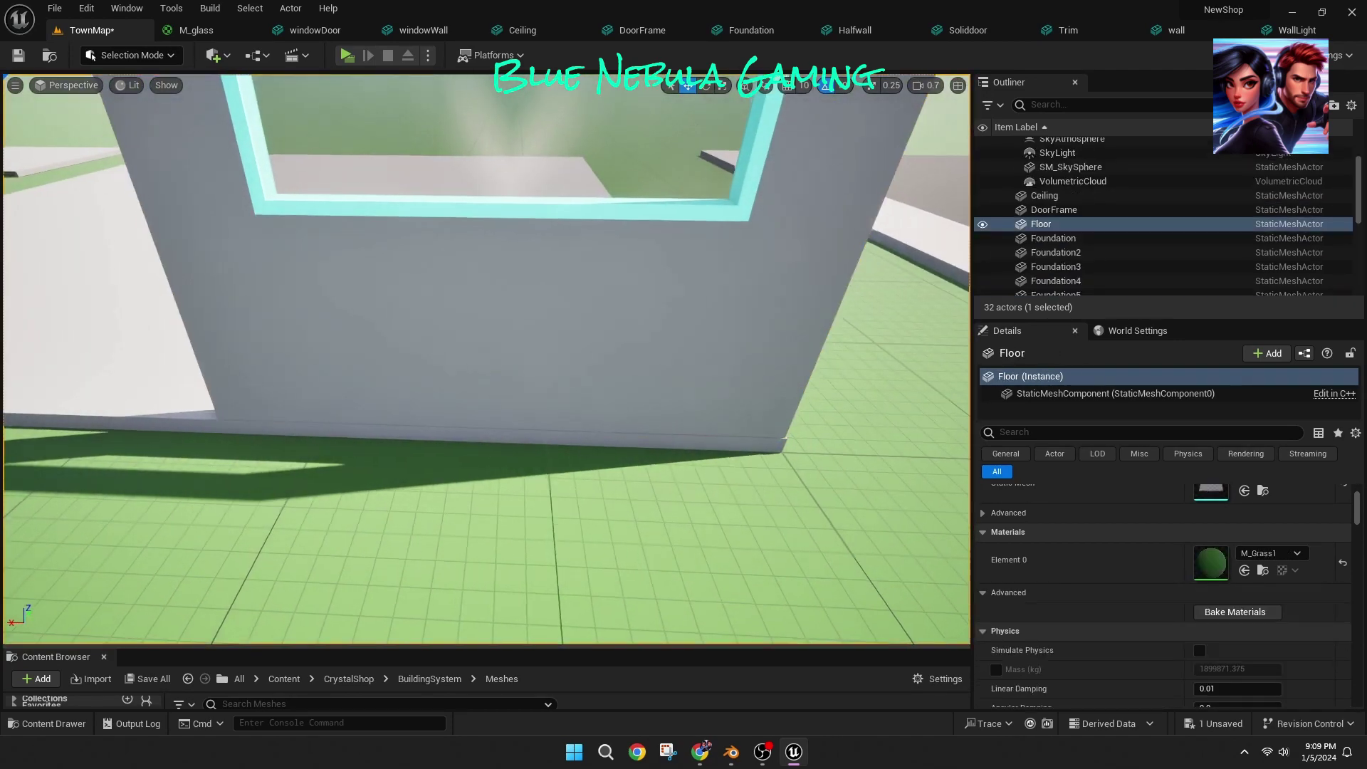
Step: Duplicate the window wall and align the copy with the opposite corner of the foundation's front edge
mouse_move(434, 541)
right_down()
mouse_move(385, 498)
mouse_move(434, 541)
right_up()
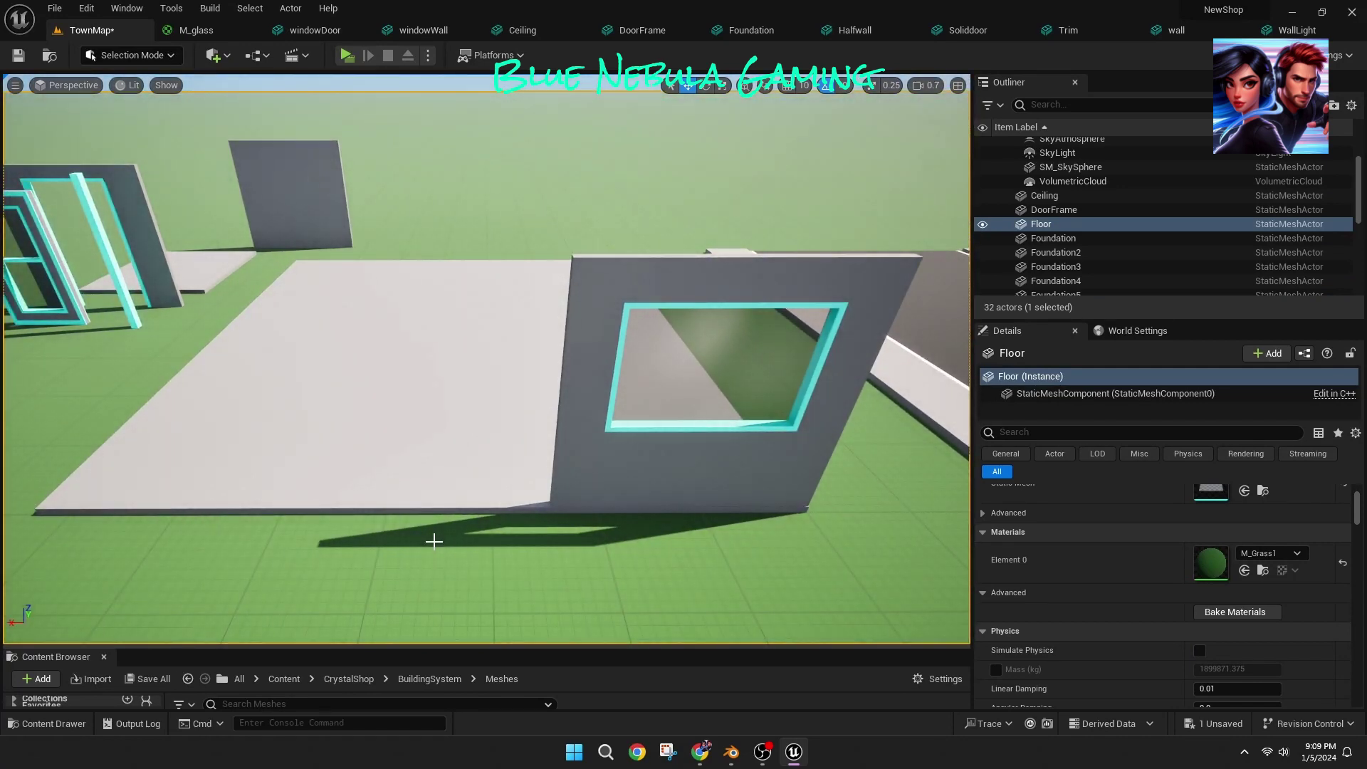
click(577, 479)
alt+drag(616, 502, 106, 481)
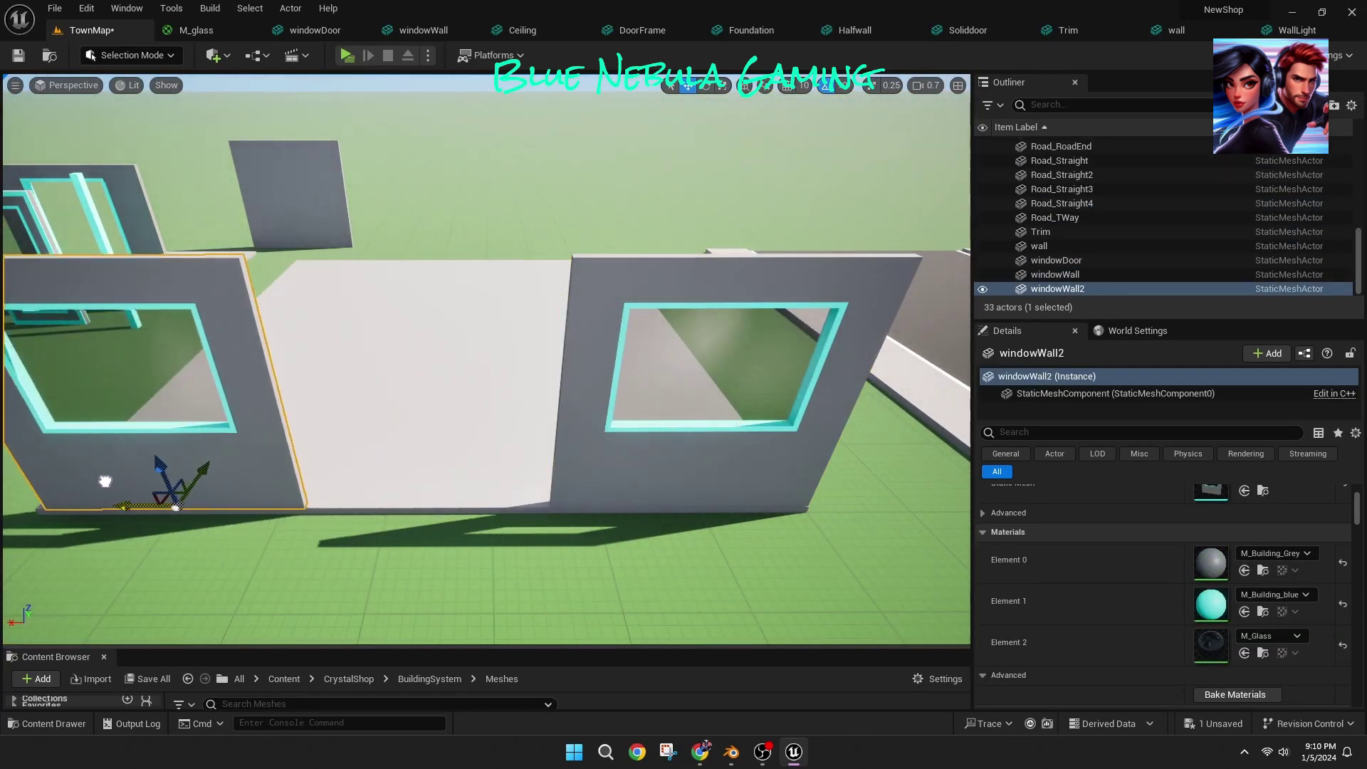
right_drag(93, 476, 619, 363)
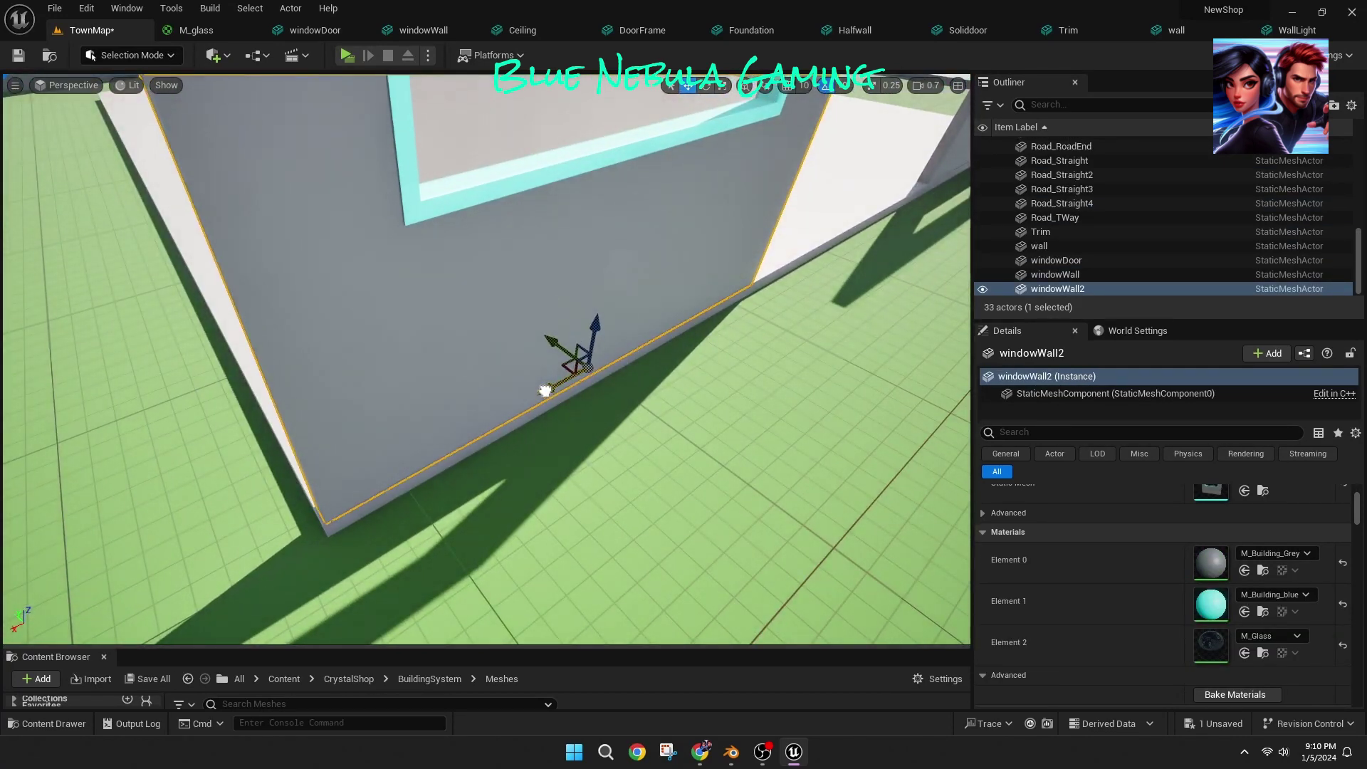
click(552, 441)
right_drag(552, 441, 456, 334)
Step: Move the door frame into the gap between the two window walls, flush with the front edge
click(269, 266)
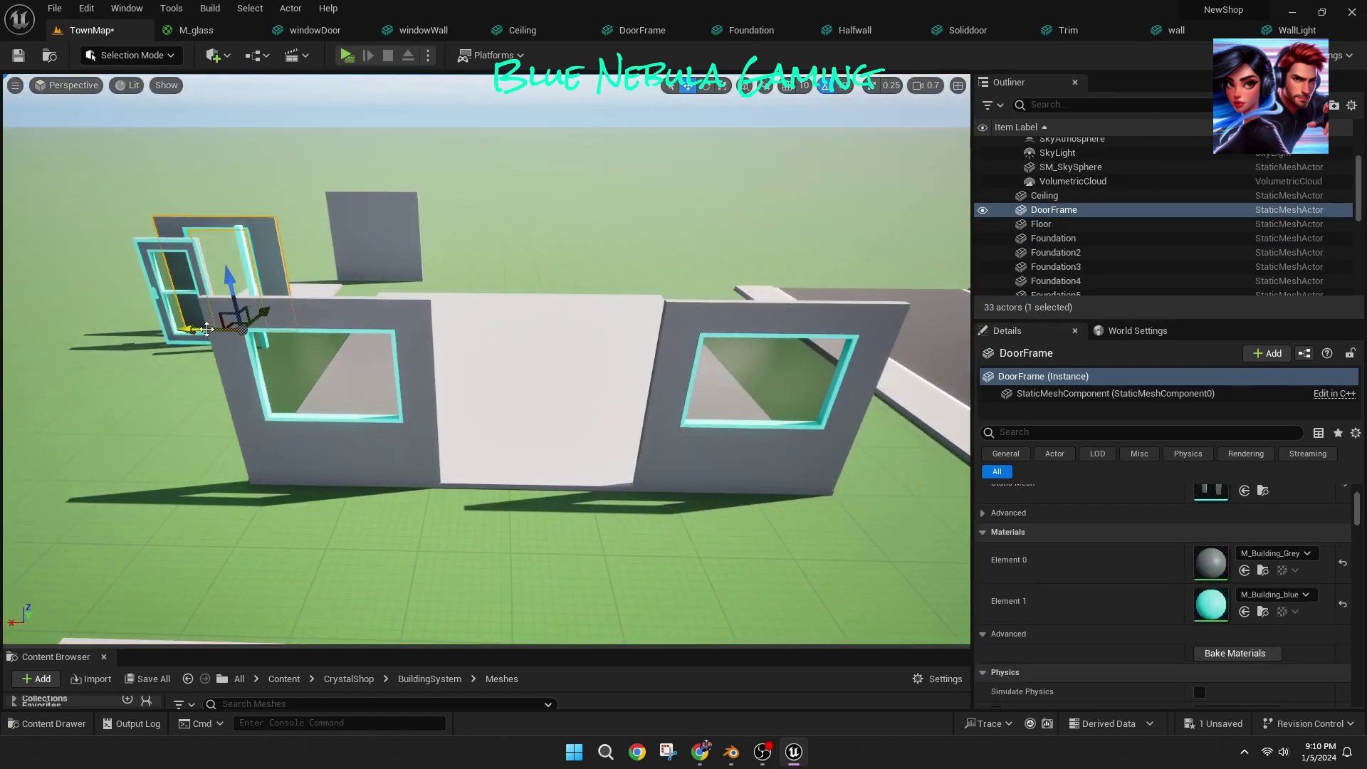
drag(522, 350, 530, 425)
right_drag(522, 421, 426, 372)
right_drag(451, 417, 540, 464)
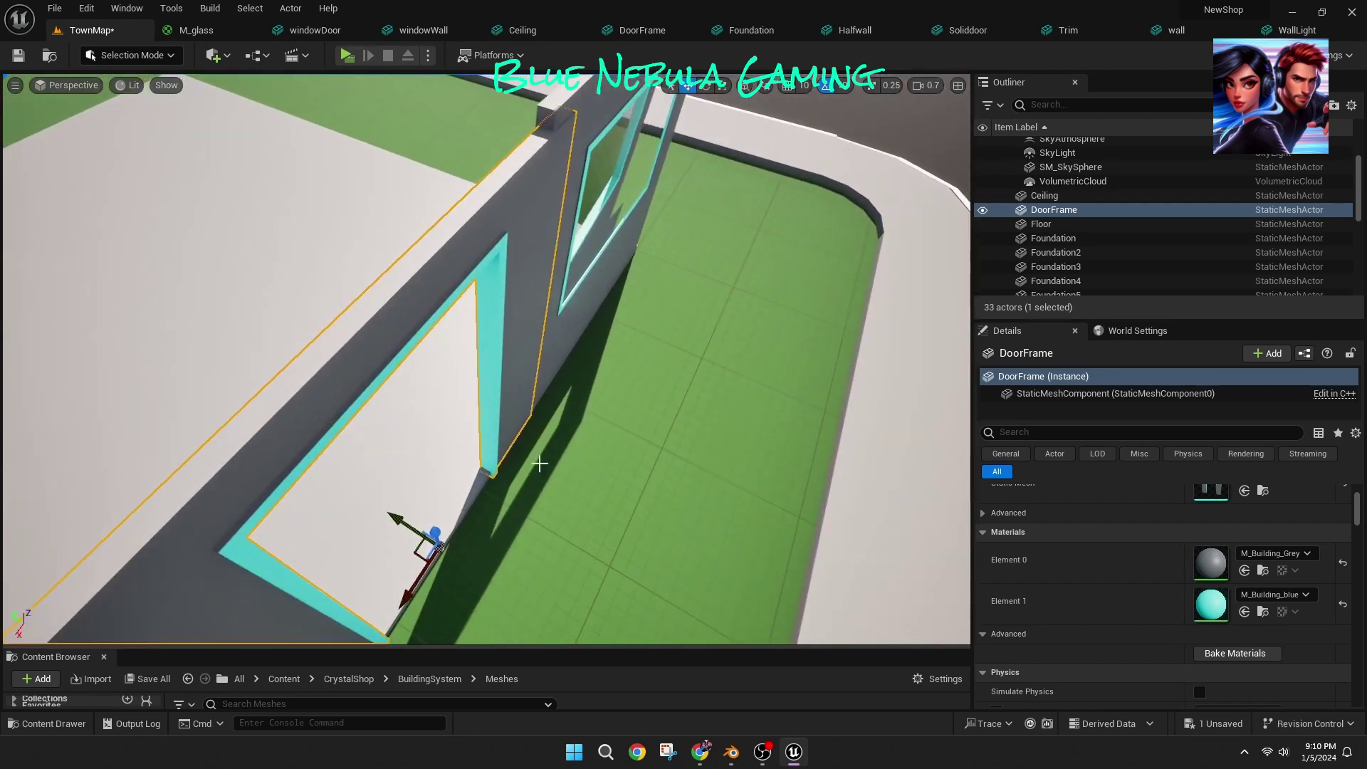
right_drag(488, 519, 525, 479)
drag(509, 598, 444, 612)
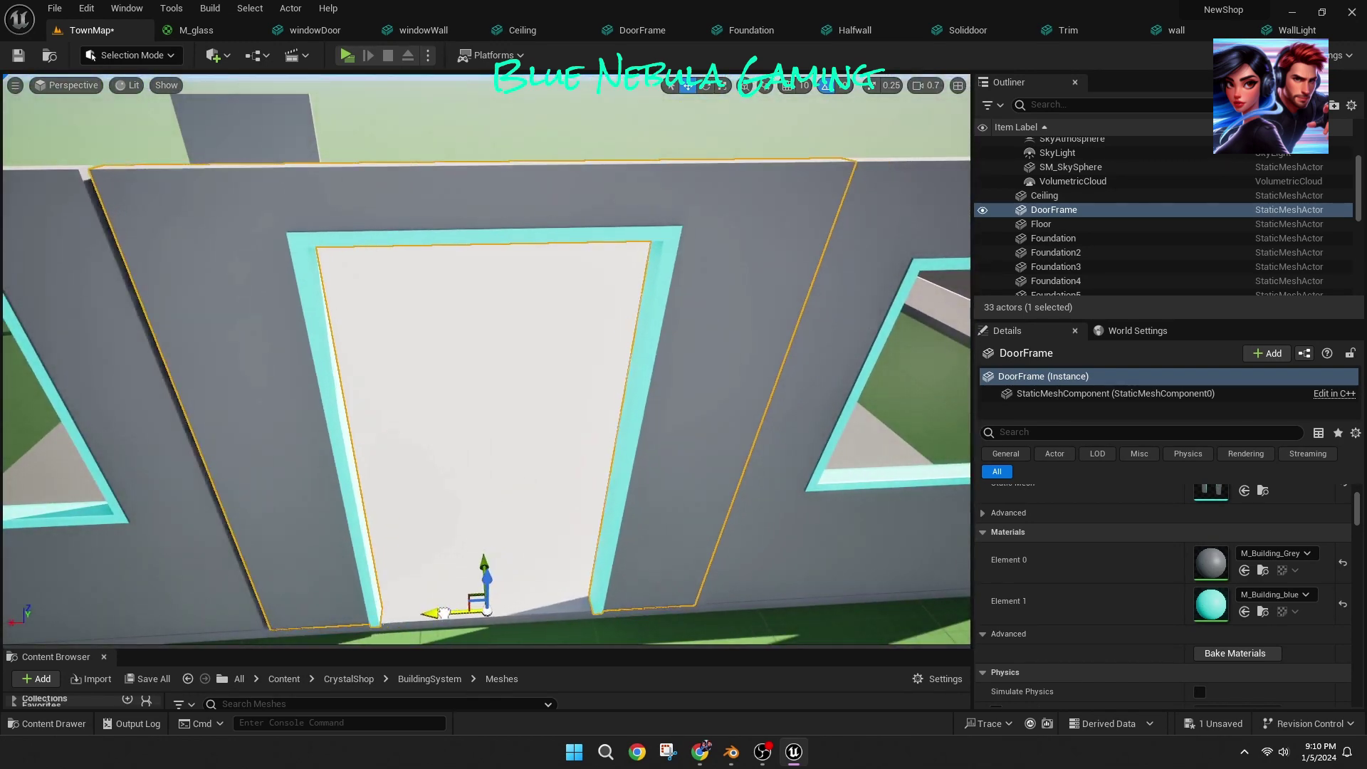
click(641, 634)
scroll(406, 492, down, 10)
Step: Move the windowed door in front of the door frame's opening
click(235, 365)
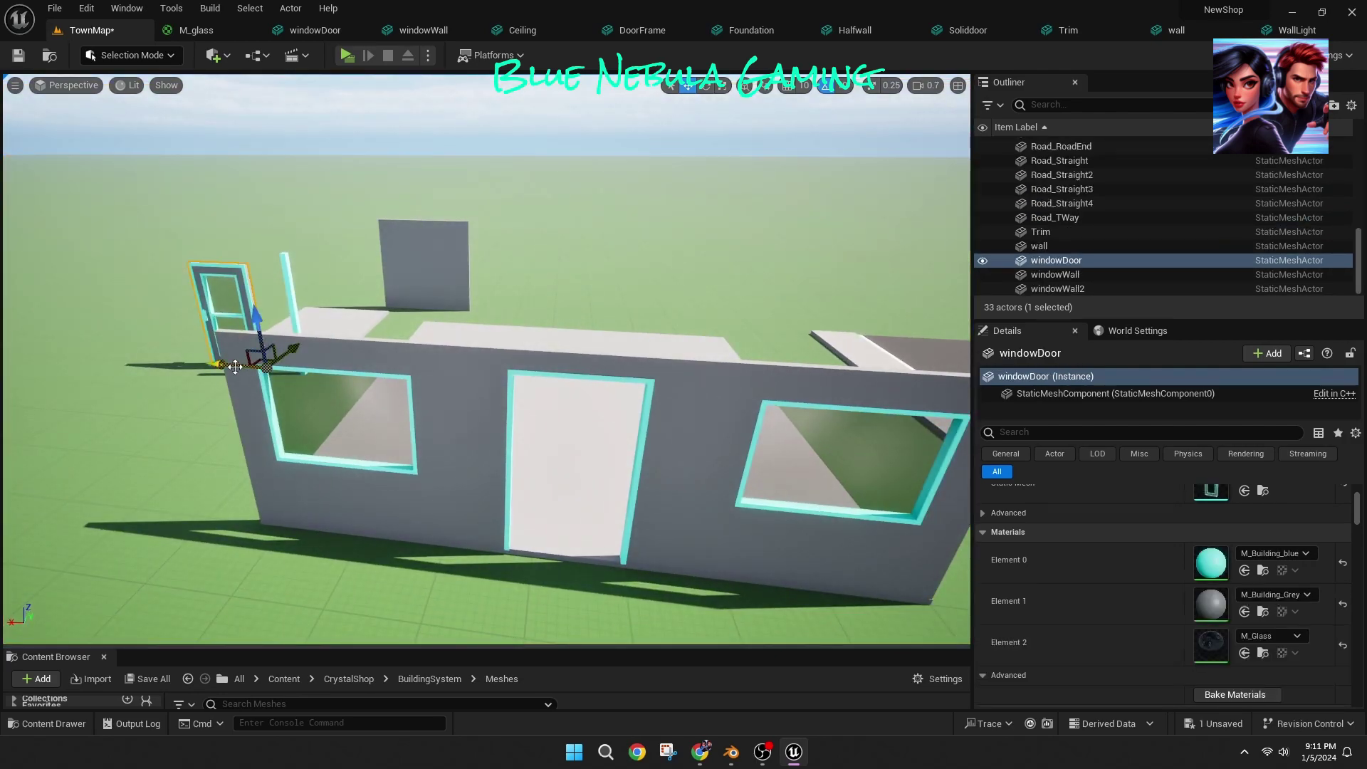
right_drag(576, 447, 508, 430)
key(f)
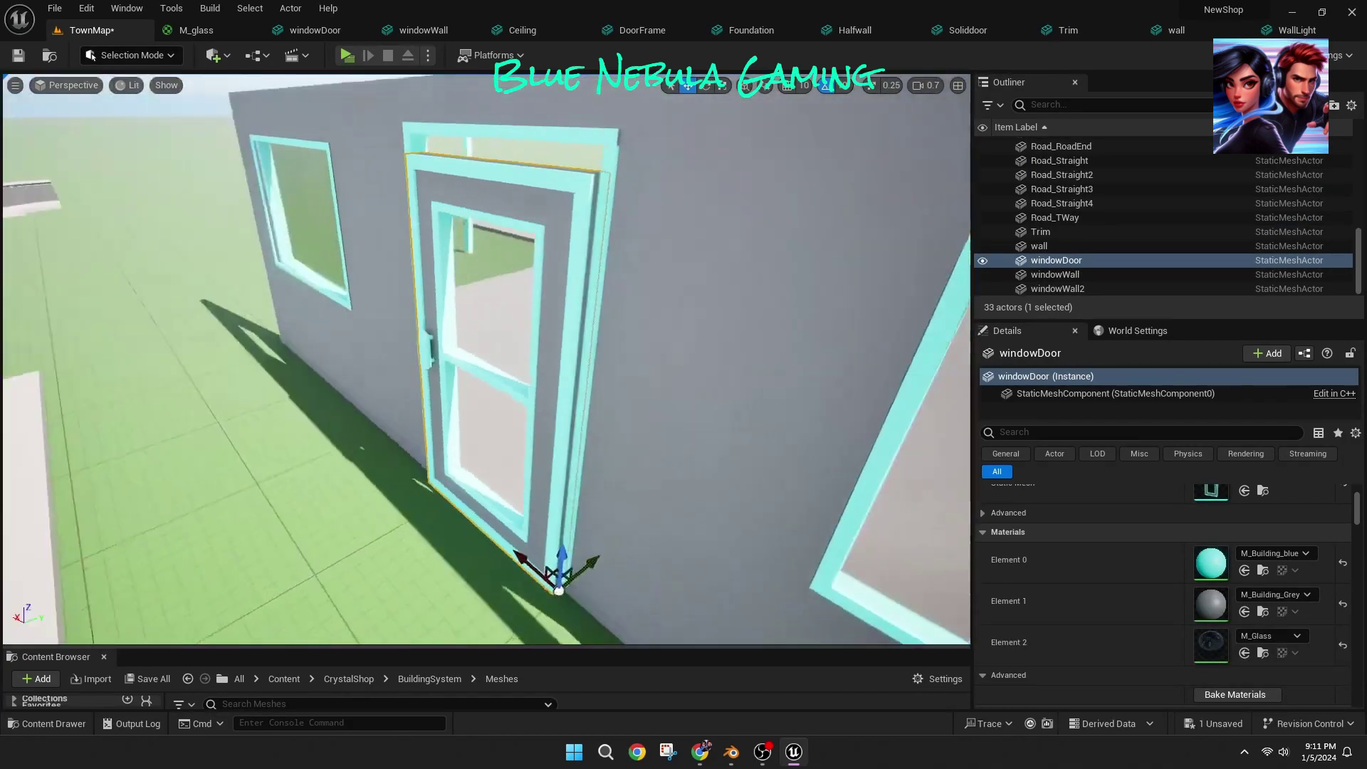
right_drag(508, 431, 453, 546)
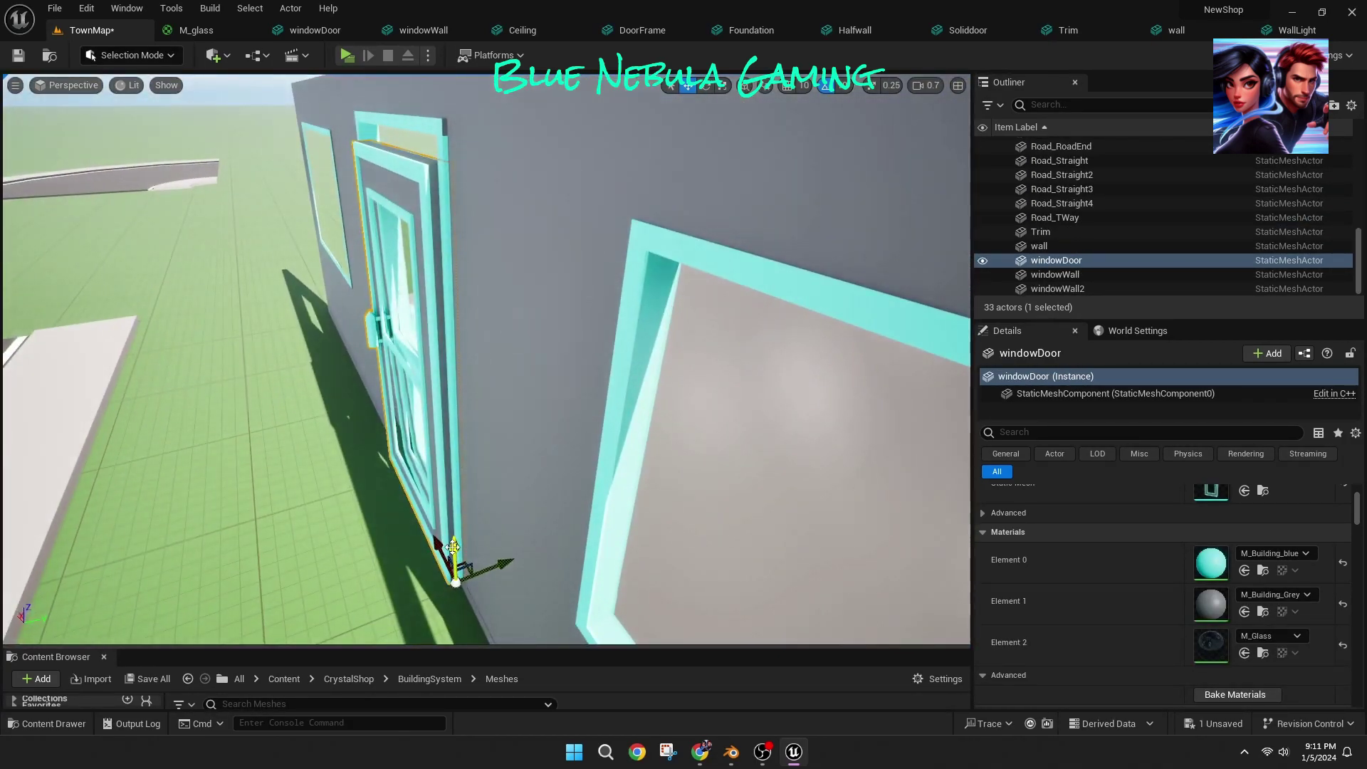
Step: Seat the windowed door inside the door frame, centred between its trim and flush with the wall
click(427, 573)
alt+drag(427, 573, 569, 492)
click(569, 492)
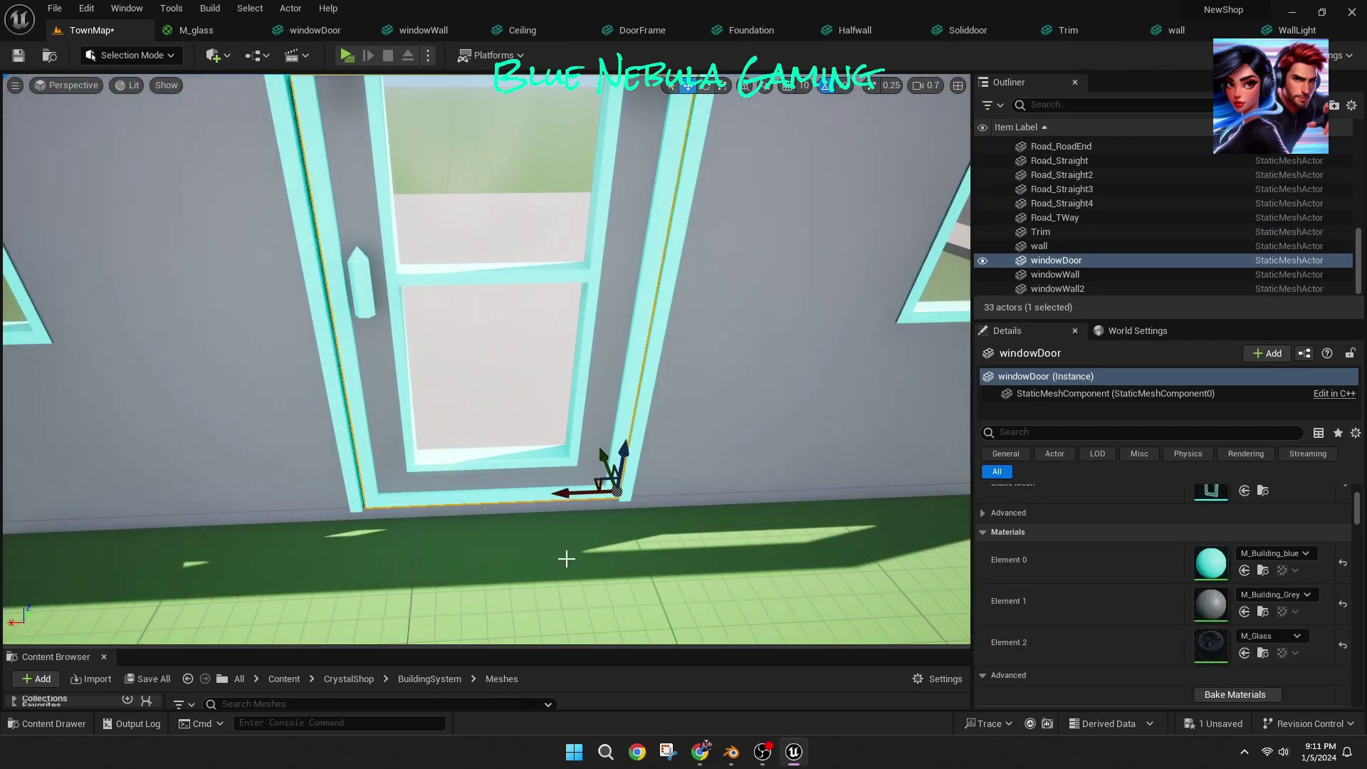
right_drag(566, 559, 634, 464)
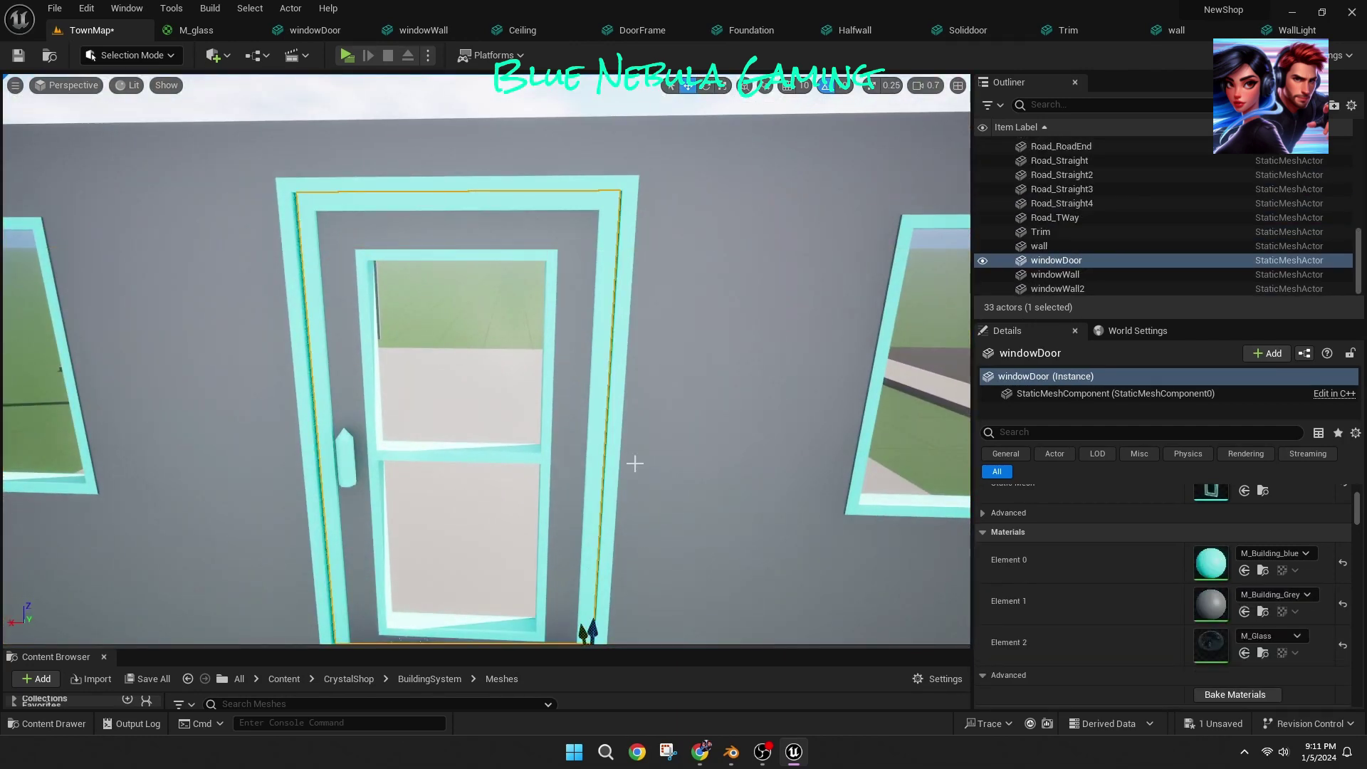
click(573, 623)
middle_drag(573, 624, 474, 643)
click(589, 527)
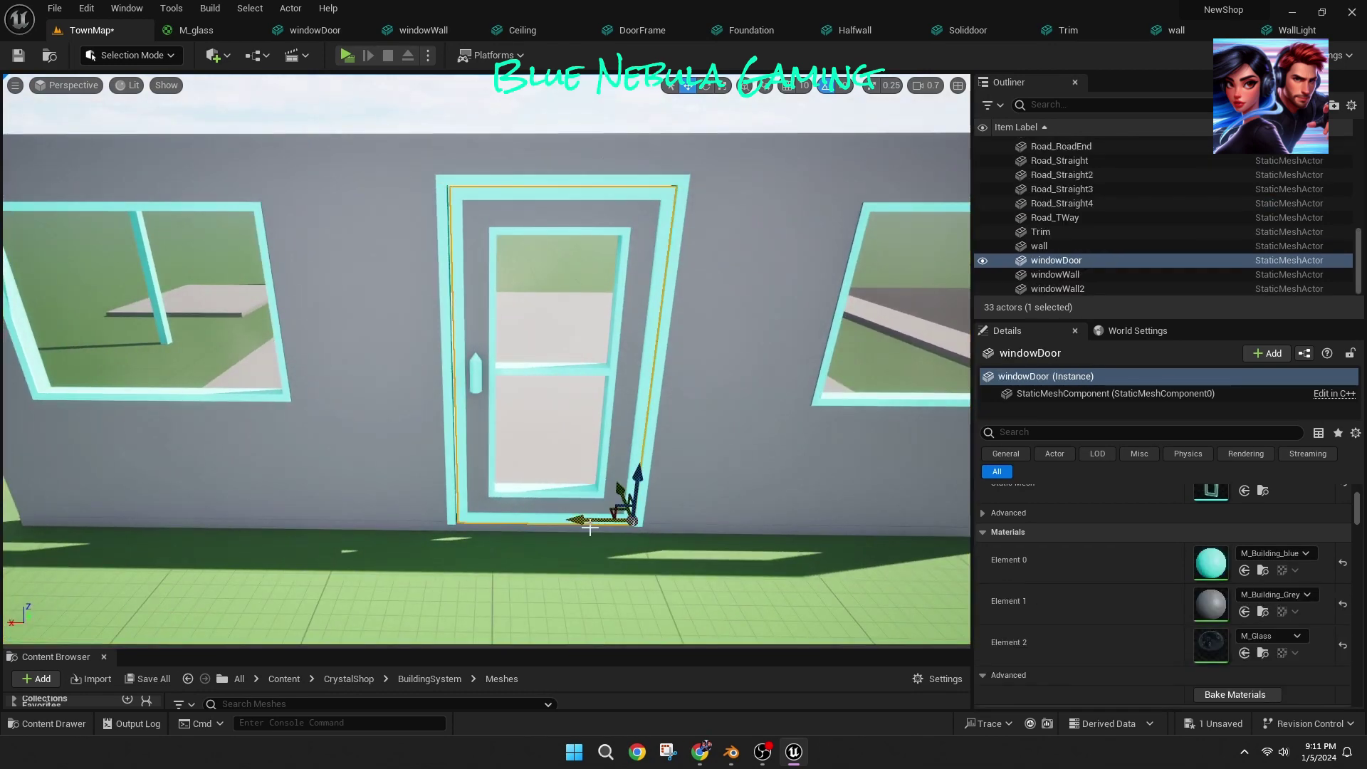
click(589, 570)
right_drag(590, 570, 590, 541)
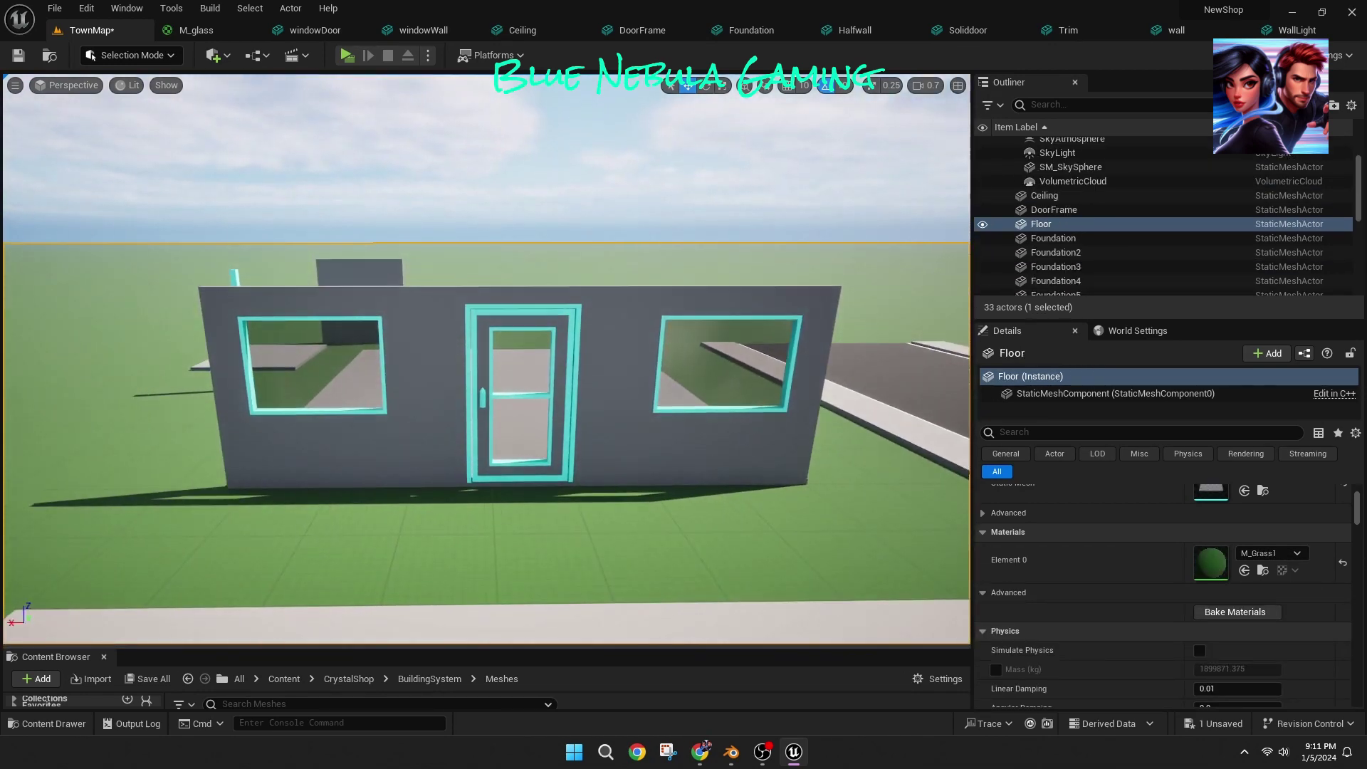
Step: Move the solid wall onto the back edge of the foundation base
alt+drag(589, 541, 548, 541)
right_drag(549, 541, 509, 538)
click(458, 354)
right_drag(458, 354, 534, 378)
drag(134, 375, 28, 388)
drag(526, 440, 520, 440)
alt+drag(520, 441, 299, 440)
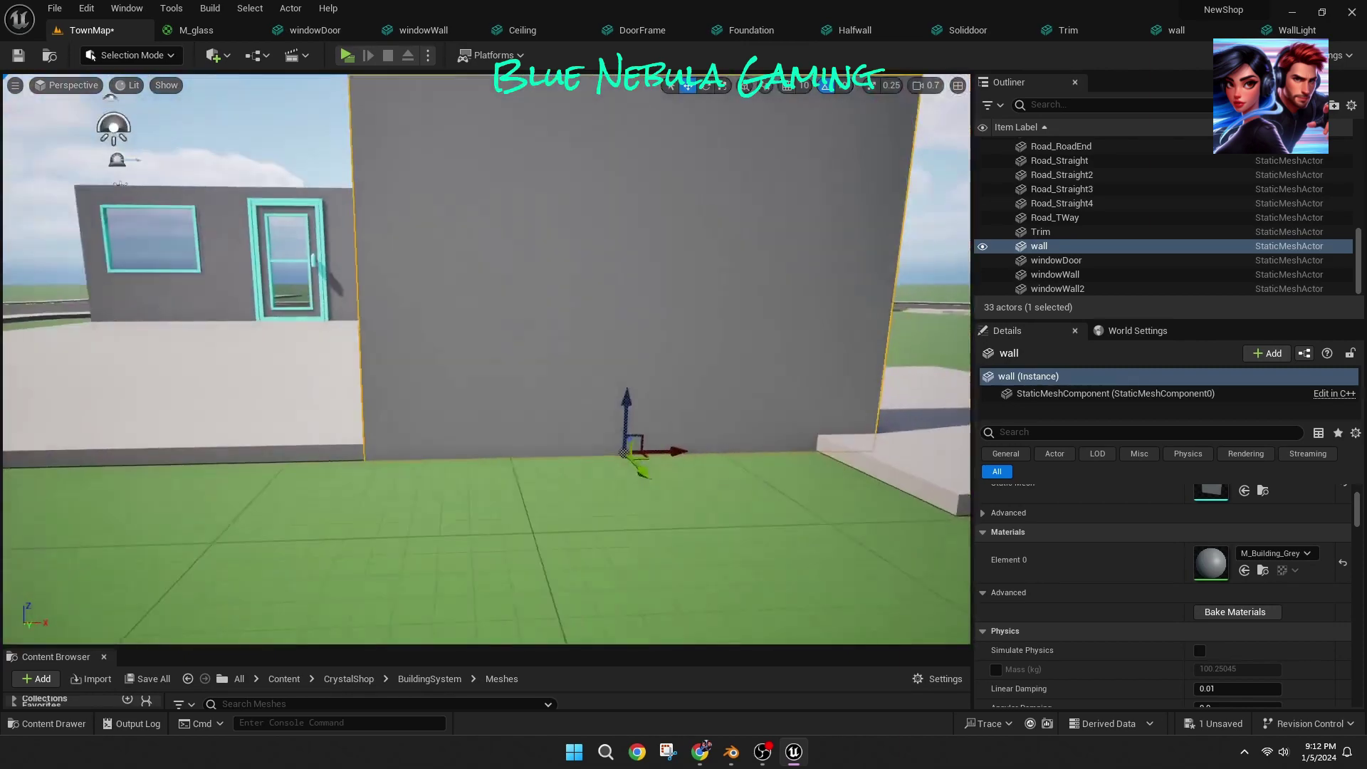
scroll(741, 522, up, 3)
drag(745, 522, 275, 516)
Step: Duplicate the solid wall and align the copy with the opposite corner of the foundation's back edge
right_drag(486, 359, 486, 340)
key(w)
key(d)
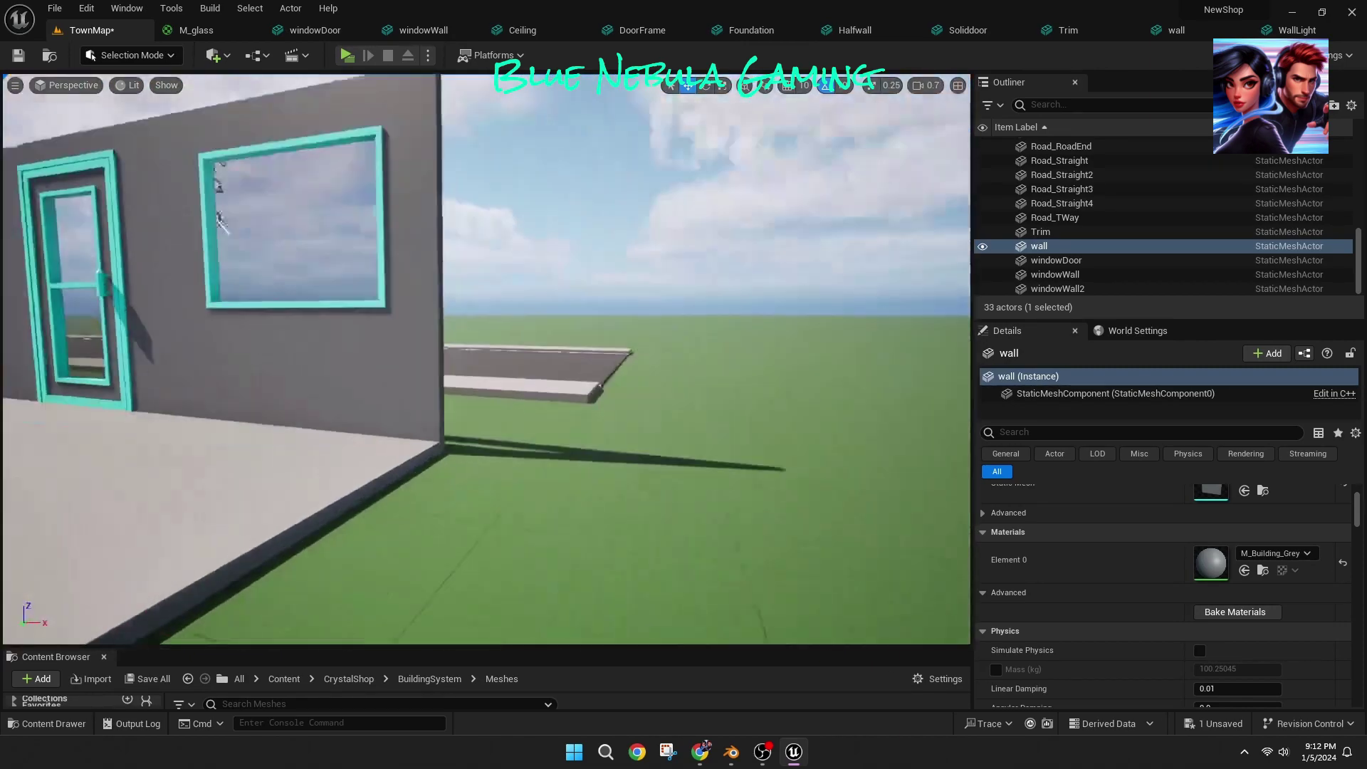
click(422, 441)
key(a)
key(s)
right_drag(394, 452, 677, 477)
click(393, 452)
drag(331, 389, 331, 384)
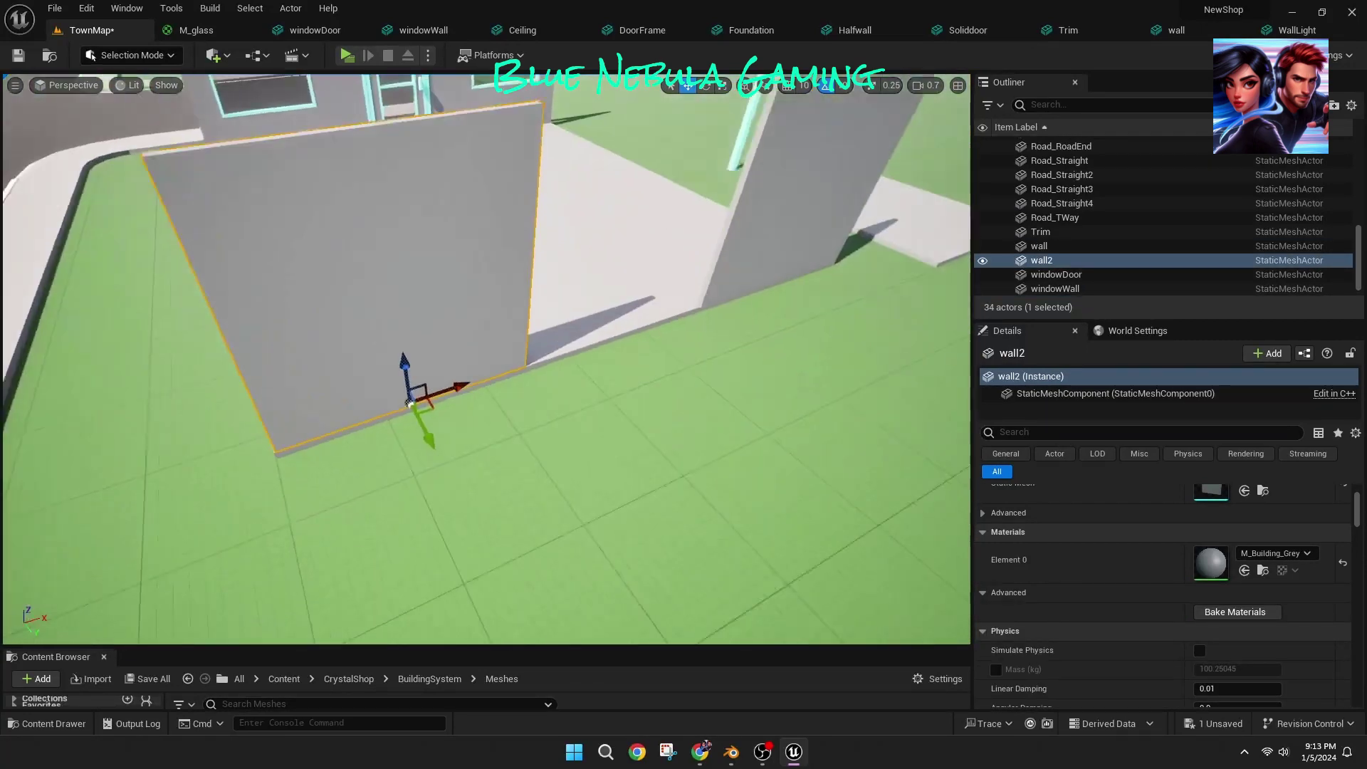
Step: Duplicate a front windowed wall and move the copy to the back edge of the foundation
right_drag(646, 359, 767, 369)
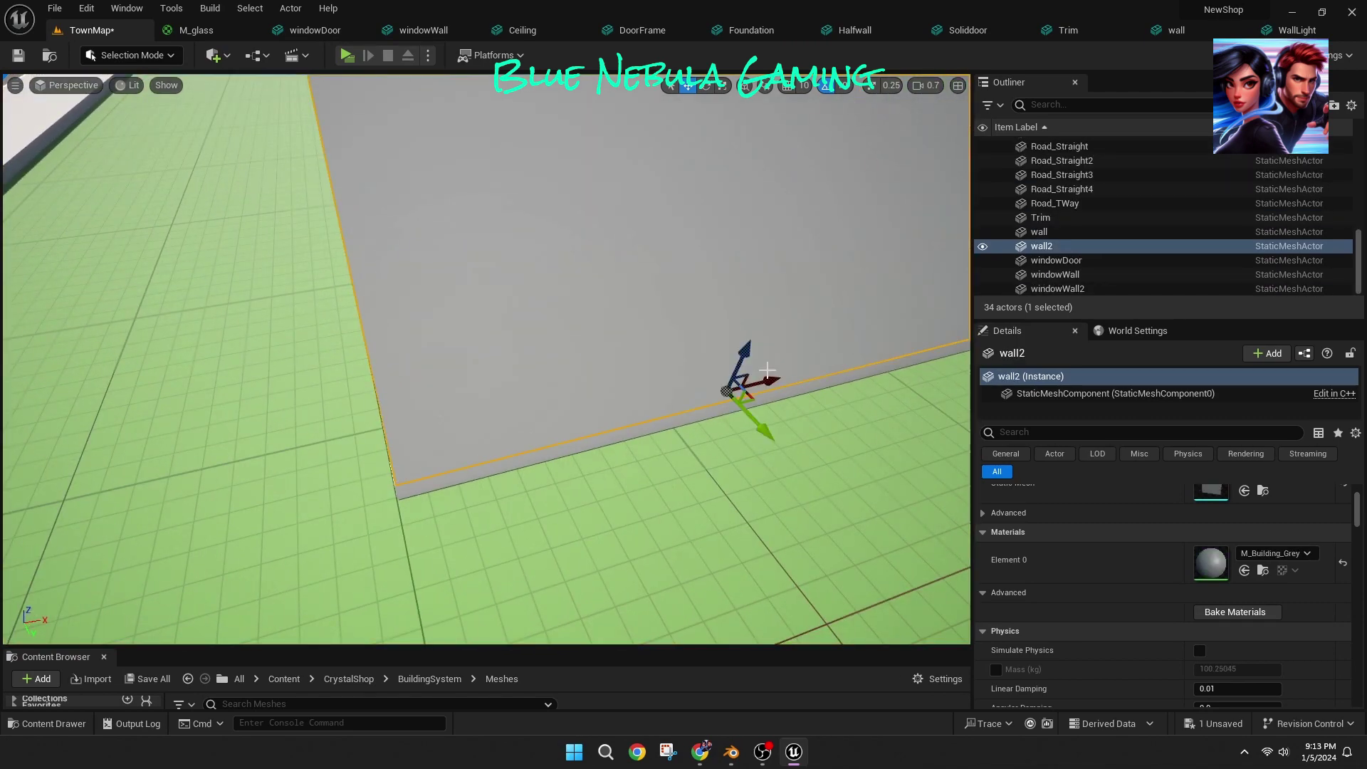
click(720, 479)
key(s)
right_drag(721, 478, 662, 456)
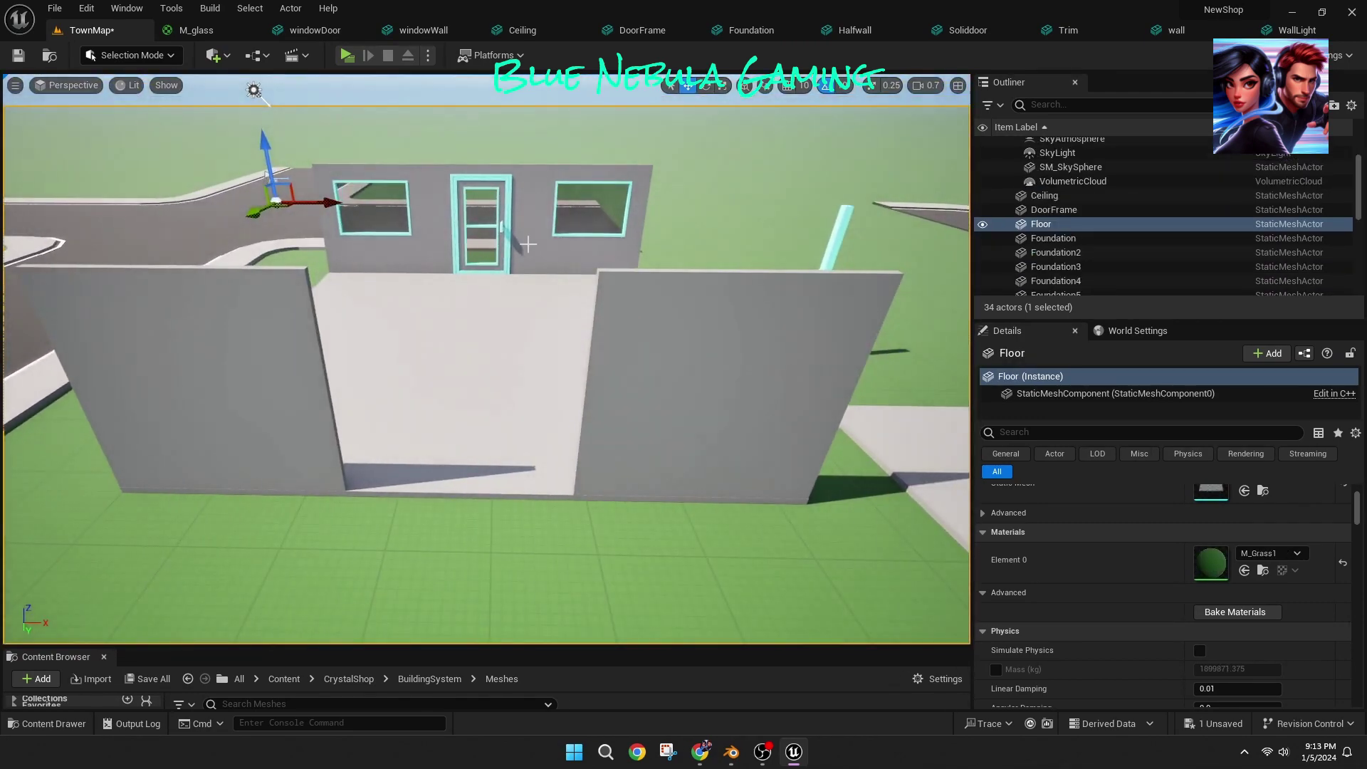
click(510, 245)
click(559, 248)
alt+drag(590, 290, 623, 459)
Step: Slide the copied windowed wall into the gap between the two solid back walls and align it with their faces
right_drag(602, 385, 712, 427)
drag(376, 372, 545, 401)
scroll(545, 377, up, 4)
right_drag(540, 401, 427, 400)
scroll(633, 427, down, 3)
drag(690, 446, 635, 446)
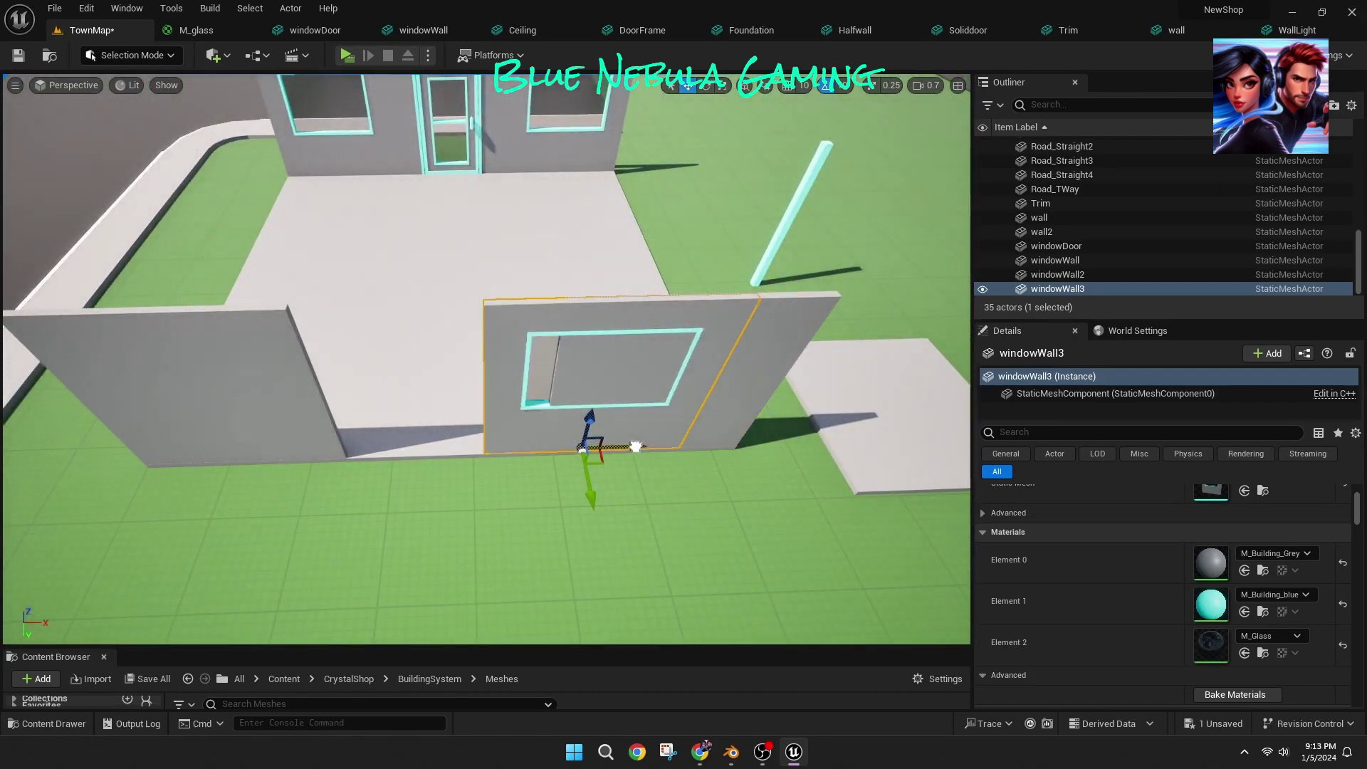
click(561, 496)
right_drag(561, 496, 434, 541)
click(523, 477)
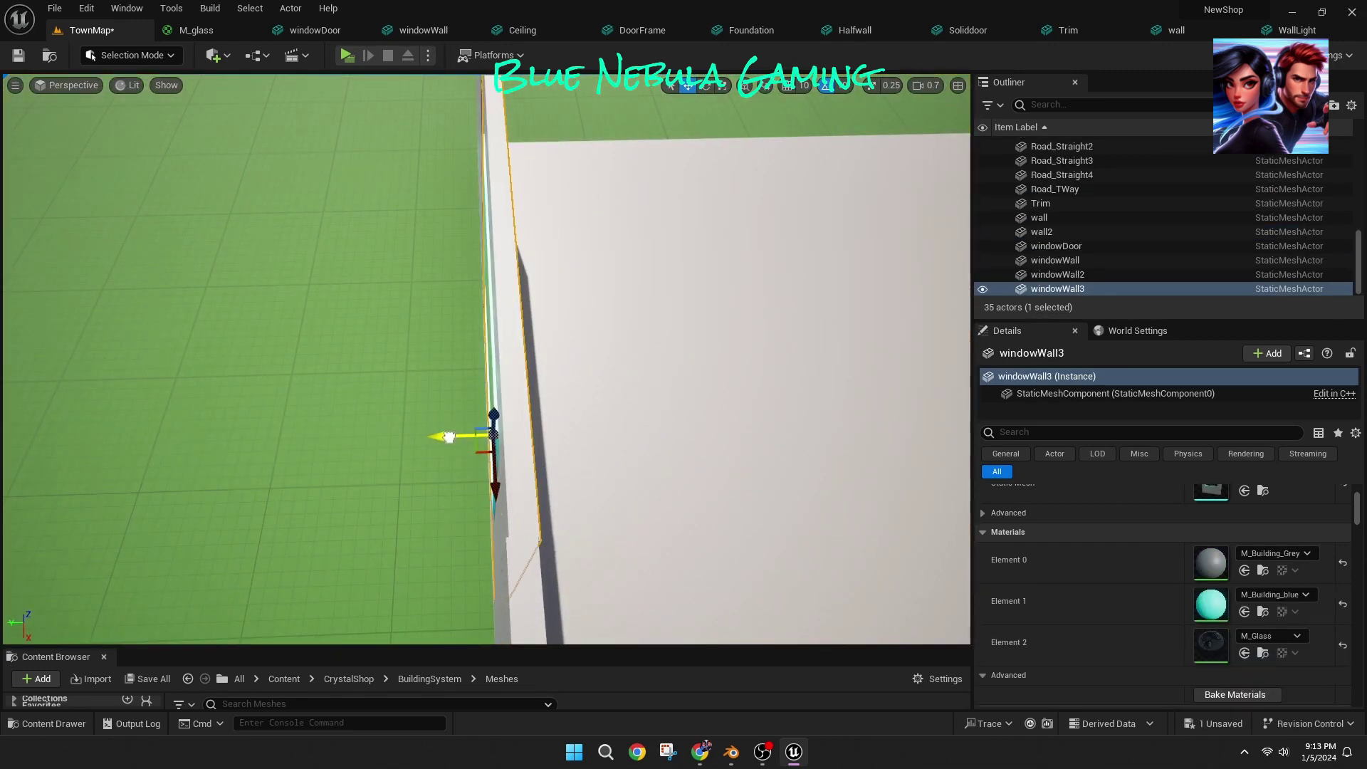
drag(423, 452, 396, 452)
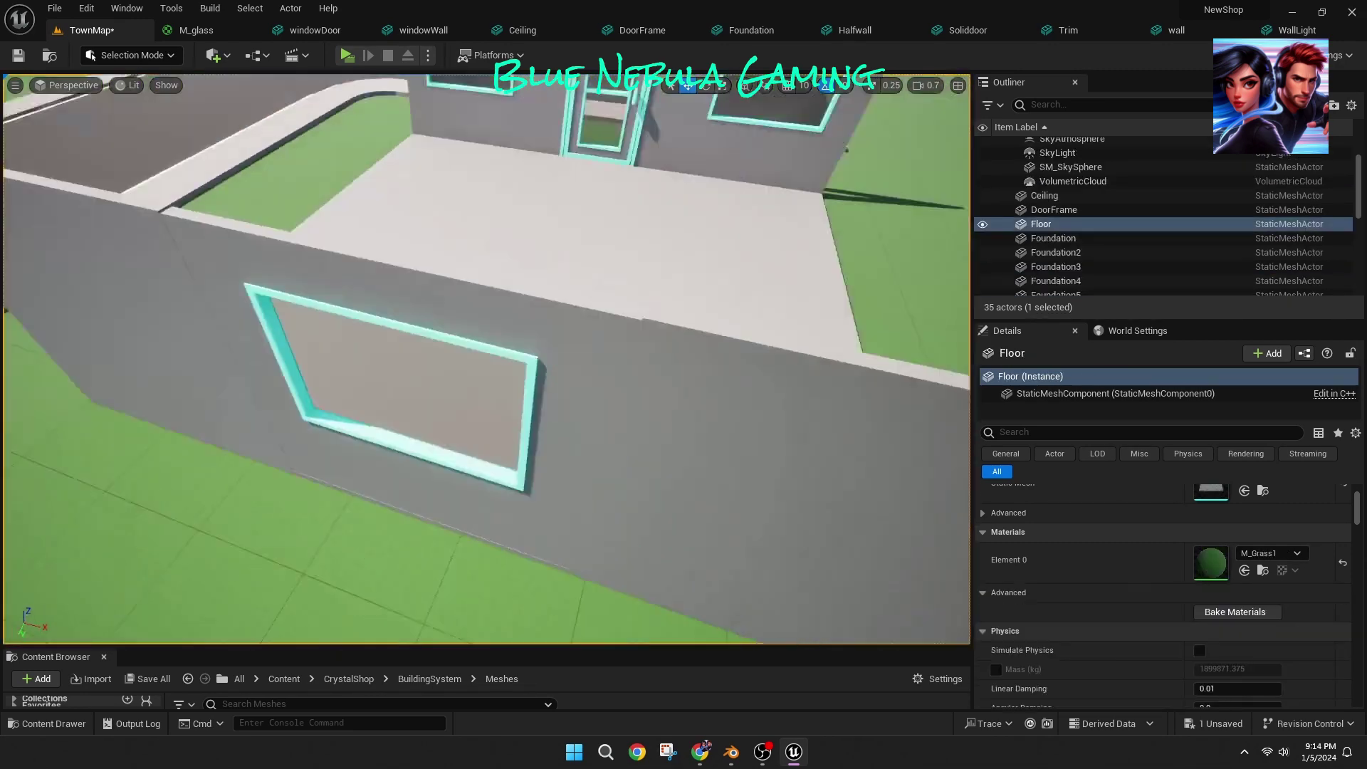
Step: Set the back windowed wall's Z location to 8 to match the height of the neighbouring solid walls
mouse_move(433, 360)
right_down()
mouse_move(498, 360)
mouse_move(416, 356)
right_up()
scroll(434, 360, up, 3)
click(516, 632)
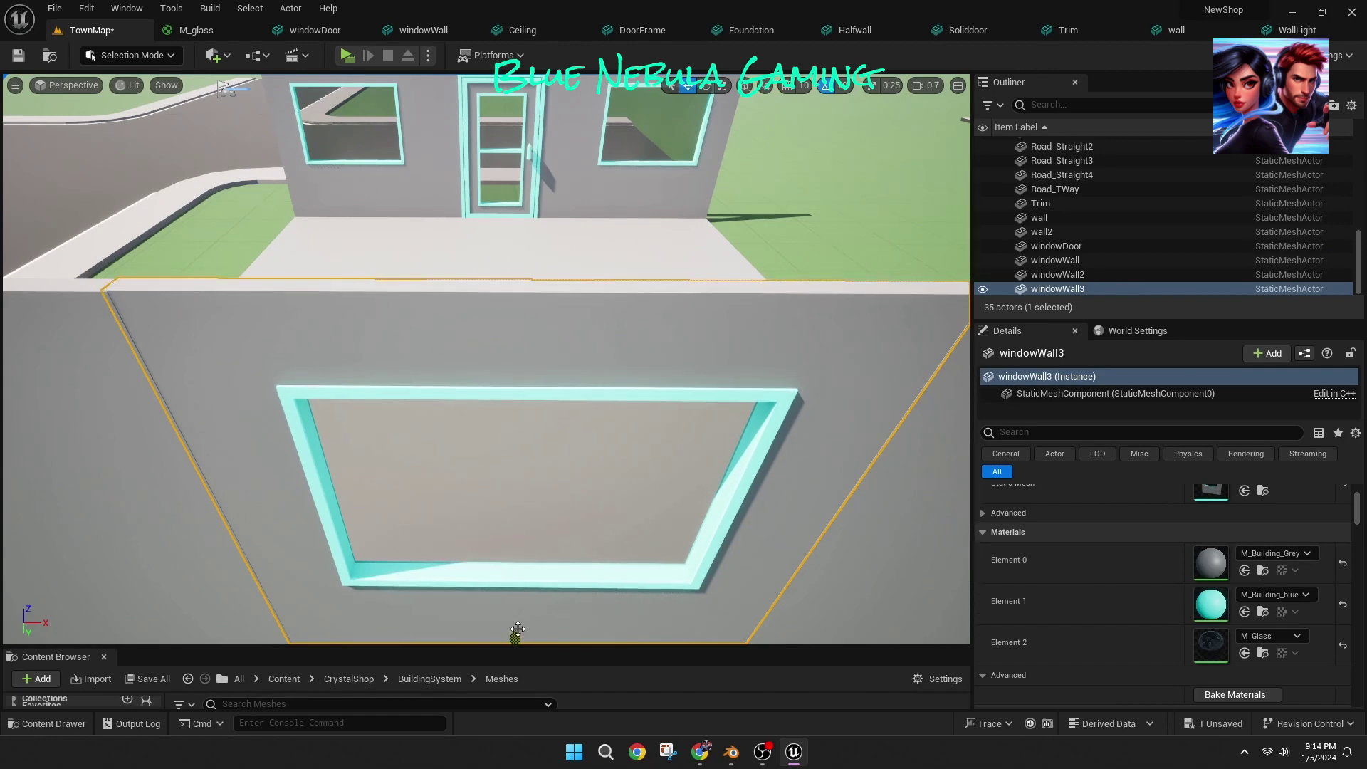
scroll(517, 629, down, 4)
scroll(518, 628, up, 4)
scroll(1127, 554, up, 3)
drag(1308, 511, 1316, 512)
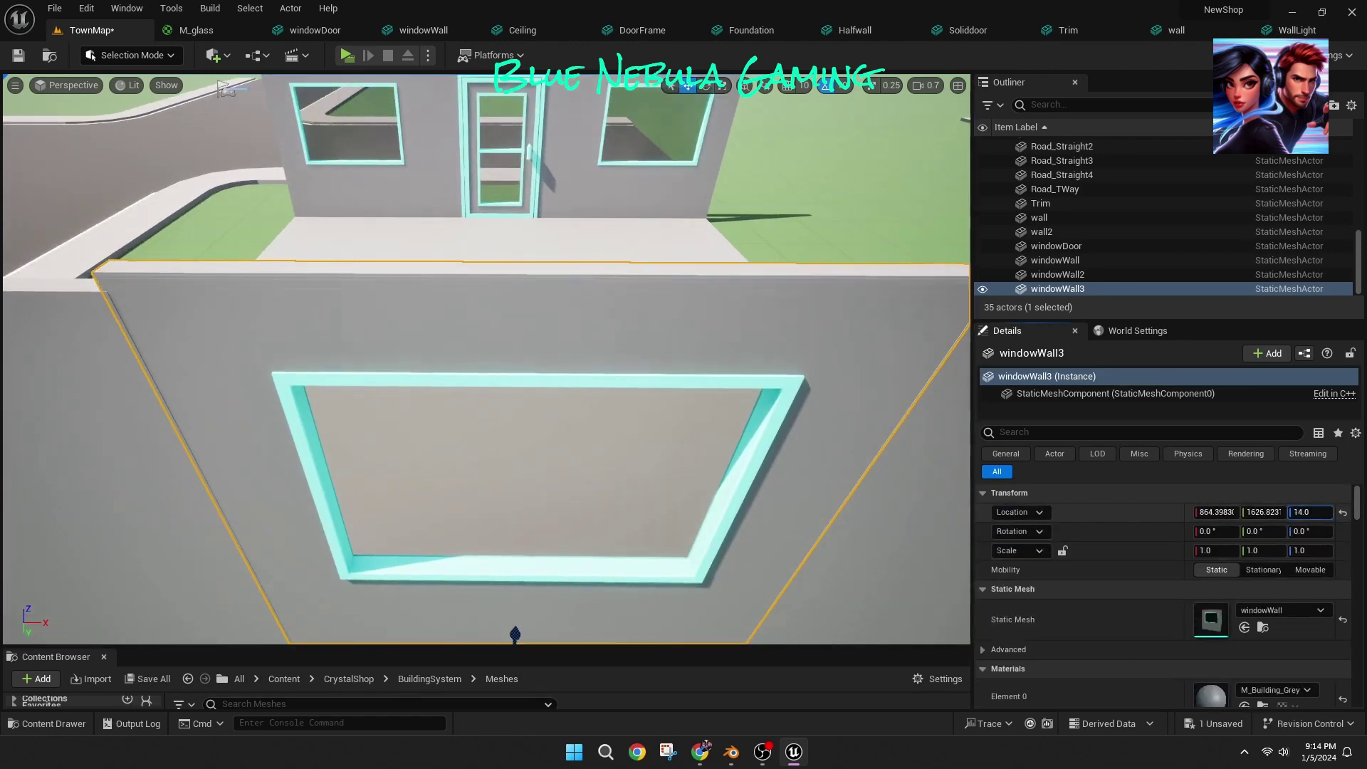
Step: Adjust the back windowed wall's Y location, entering 1626, to bring it flush with the solid walls beside it
click(854, 235)
right_drag(322, 336, 508, 371)
click(323, 336)
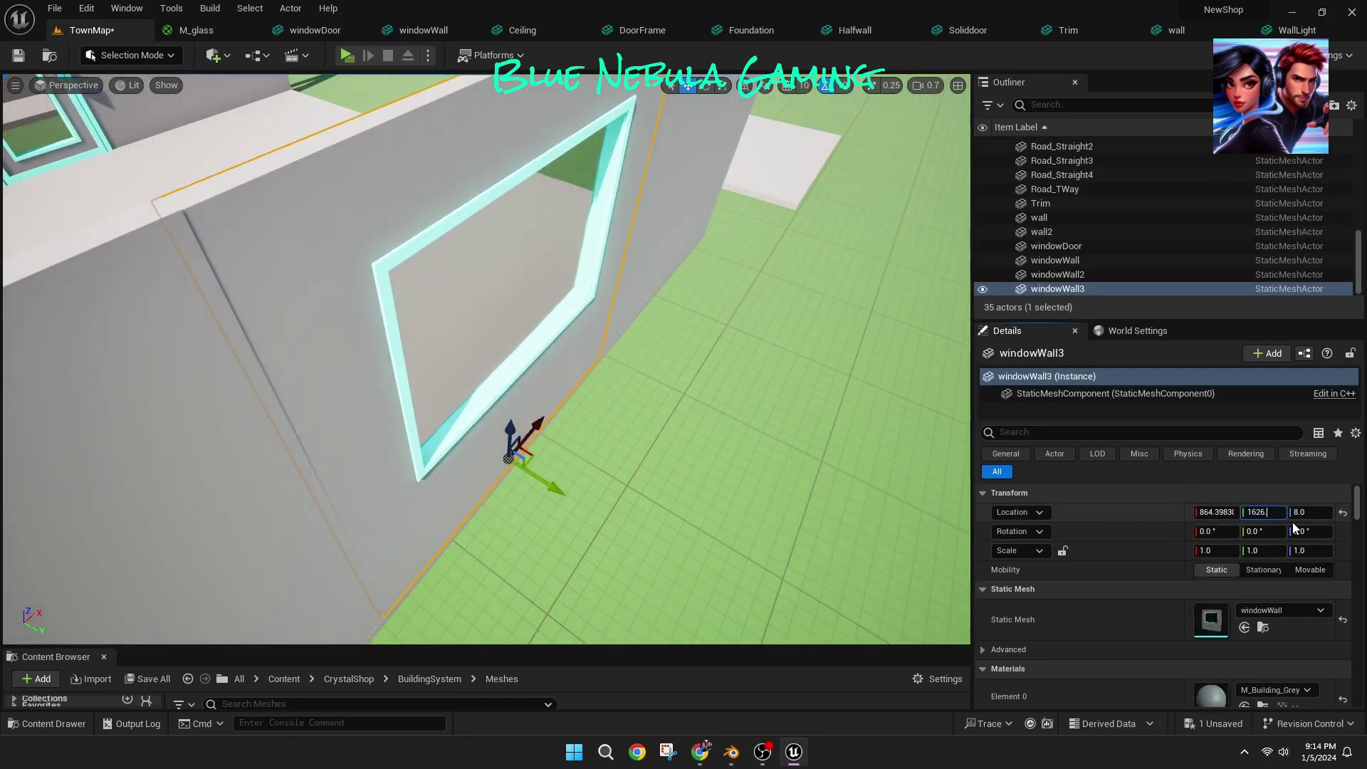
text(1626)
key(Return)
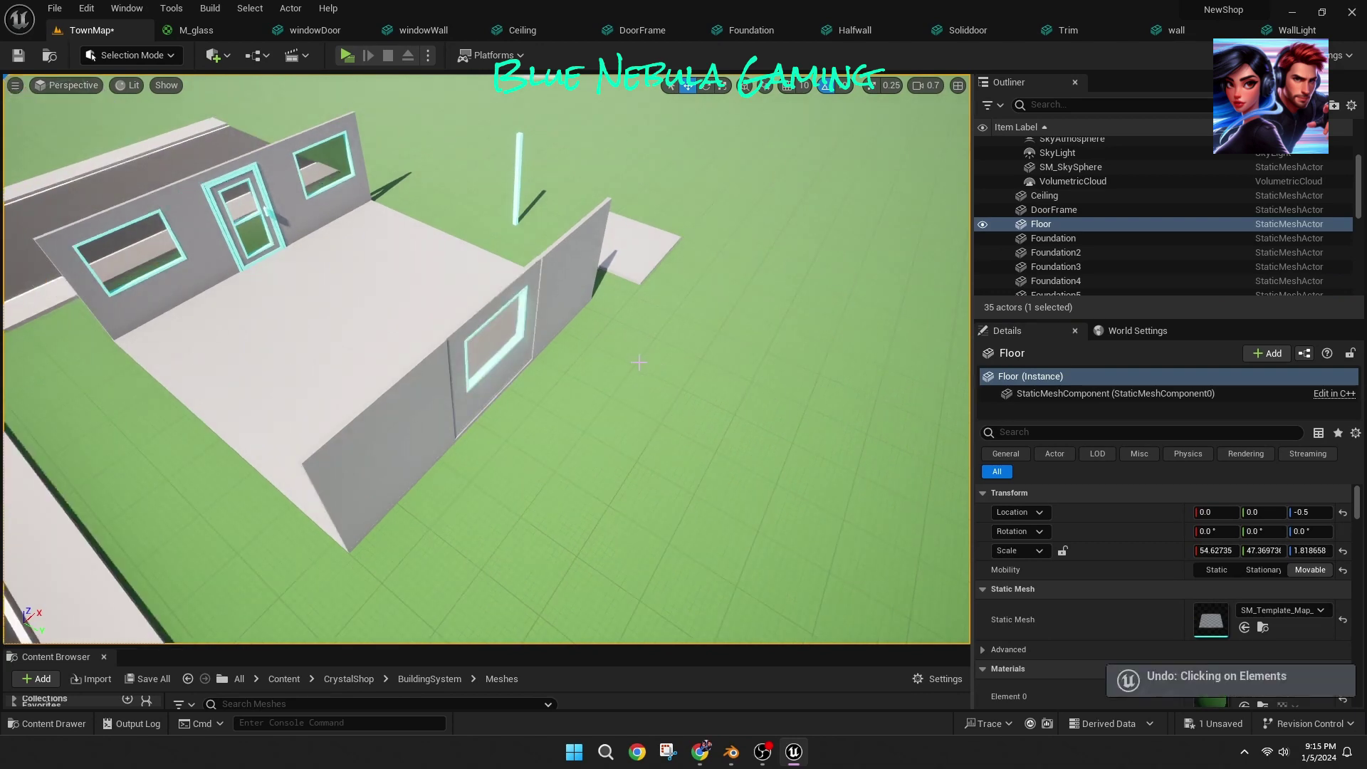
key(ctrl+z)
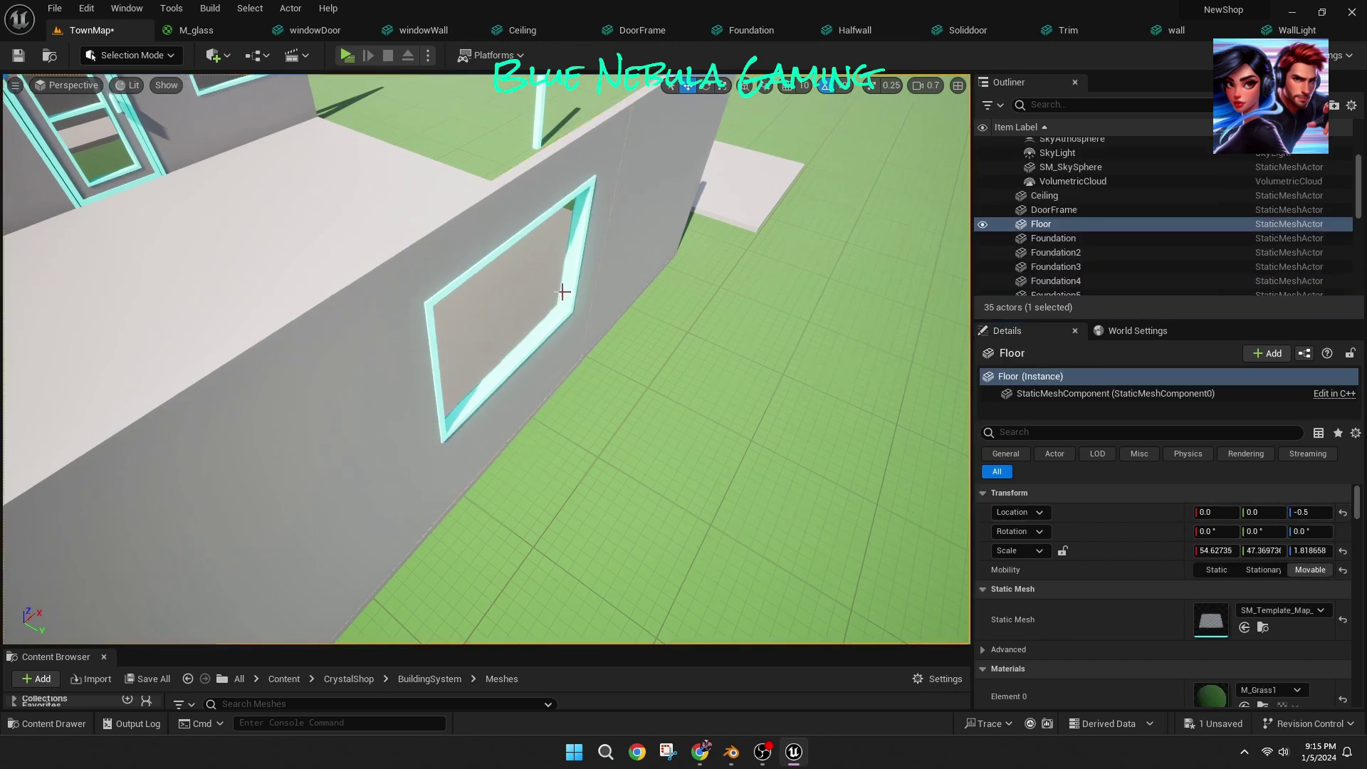
click(1274, 513)
Step: Duplicate the three back wall sections together, pull the copy into the building and rotate it -90 degrees about Z
click(811, 493)
right_drag(812, 493, 627, 491)
click(812, 493)
ctrl+click(515, 482)
ctrl+click(342, 501)
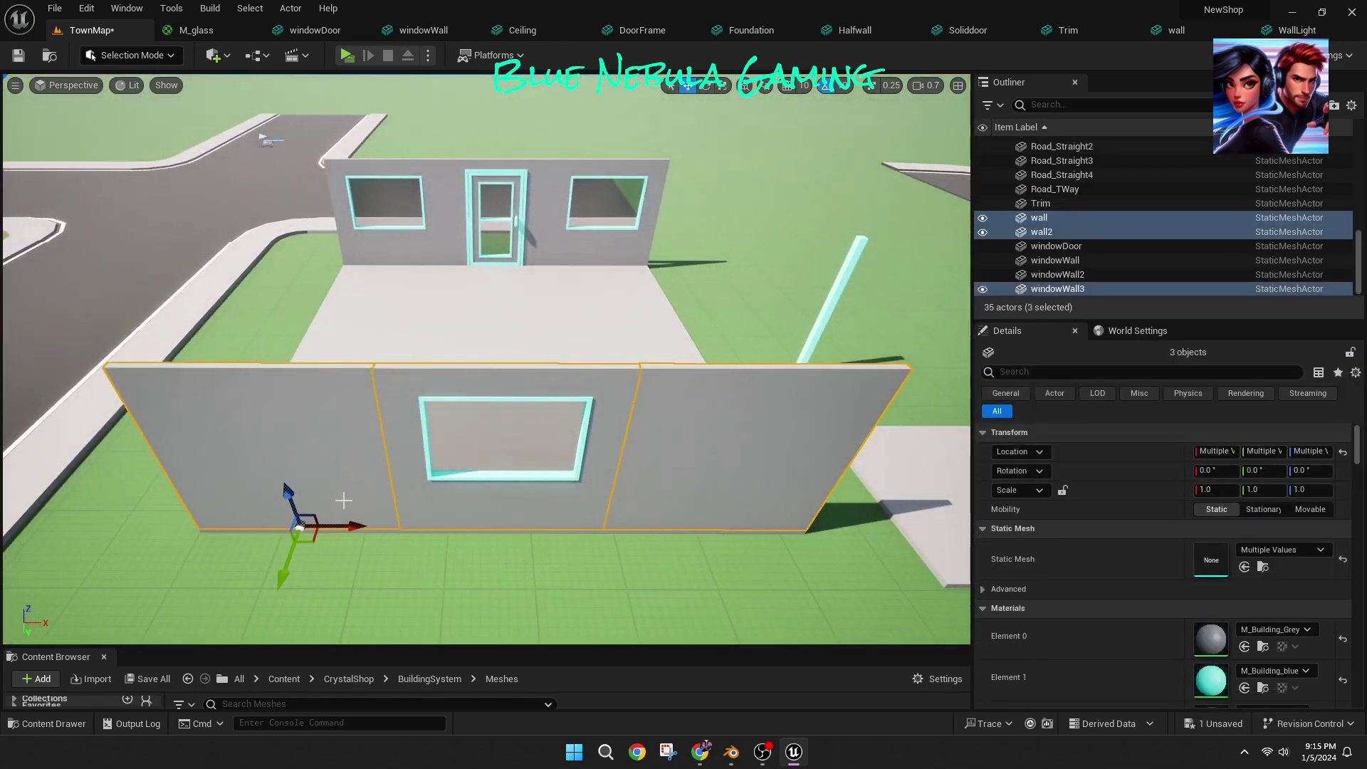
key(ctrl+d)
right_drag(378, 522, 559, 510)
alt+drag(758, 455, 523, 447)
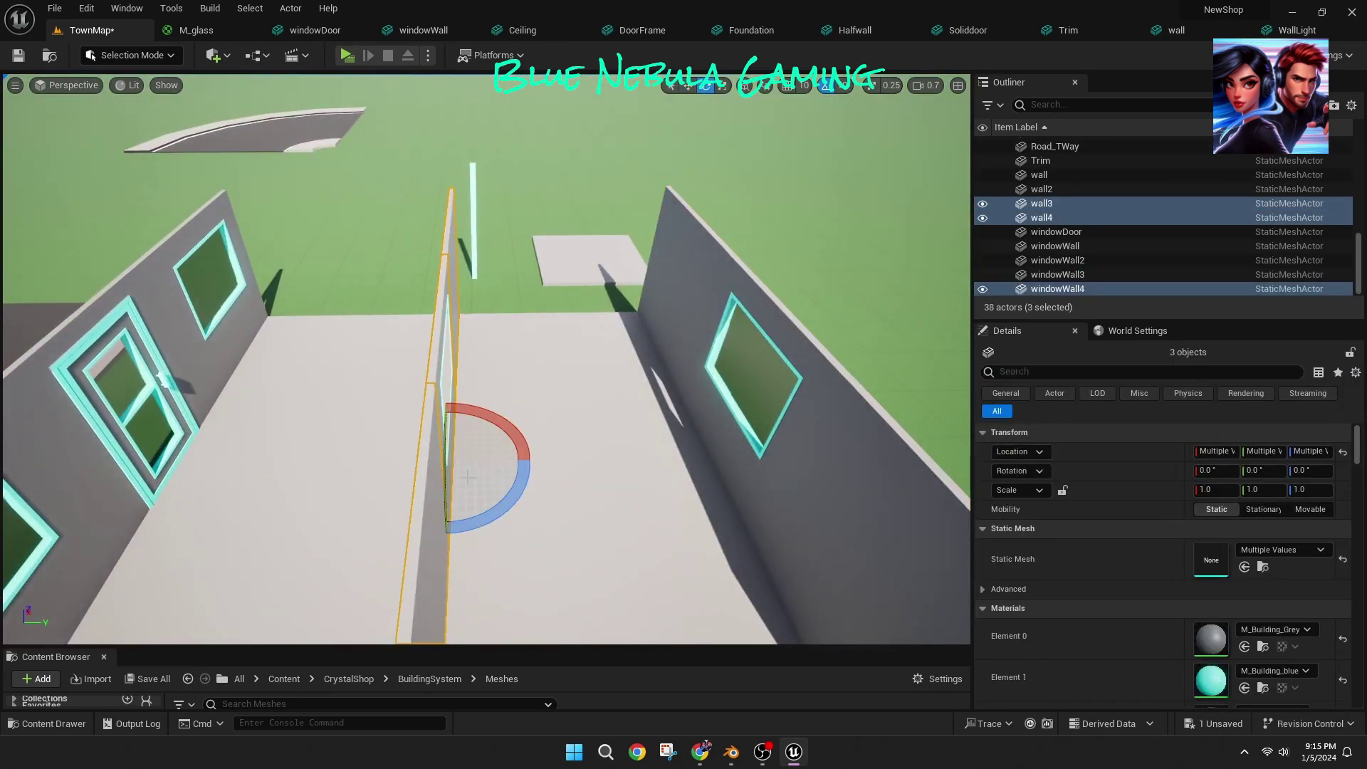
drag(498, 514, 605, 467)
right_drag(471, 448, 271, 456)
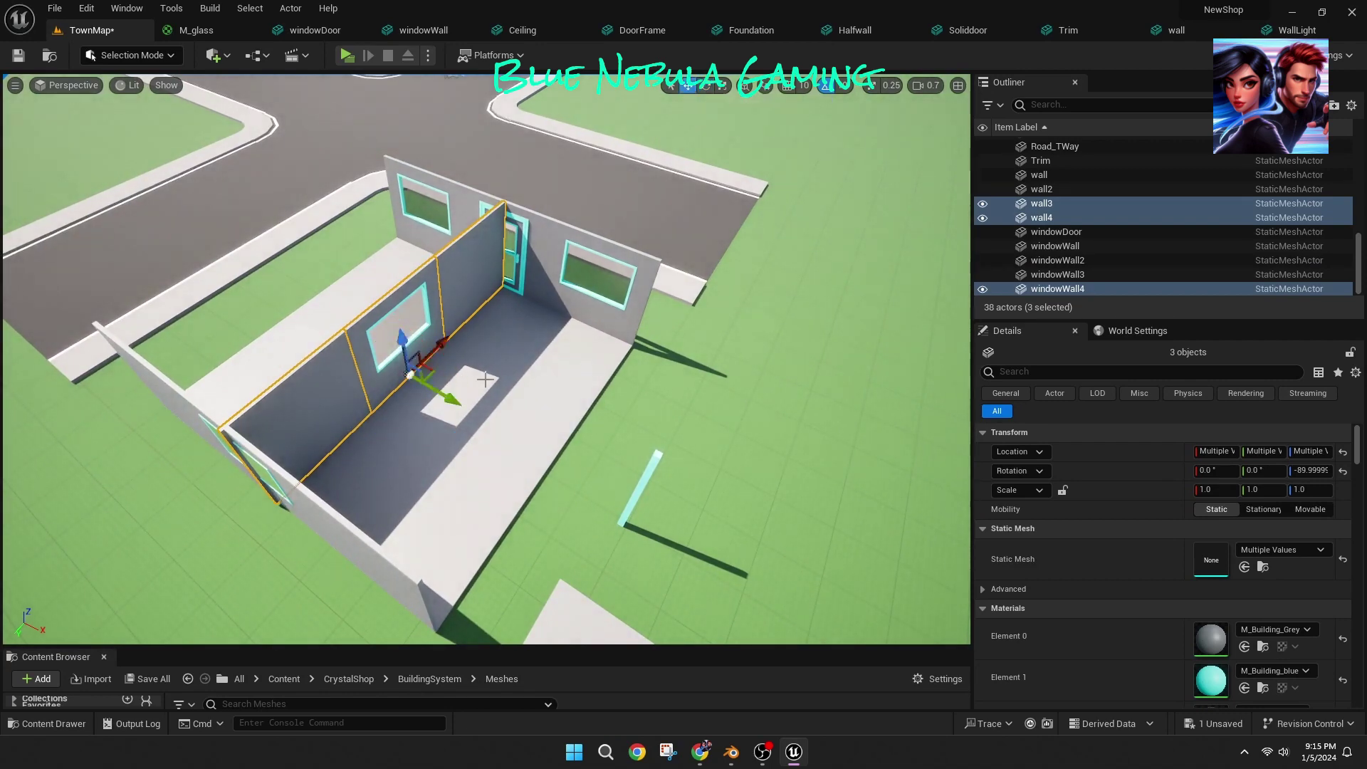
Step: Move the rotated three-section wall onto the foundation's side edge next to the loose trim post
right_drag(486, 379, 527, 379)
drag(408, 401, 565, 454)
right_drag(573, 455, 214, 406)
key(s)
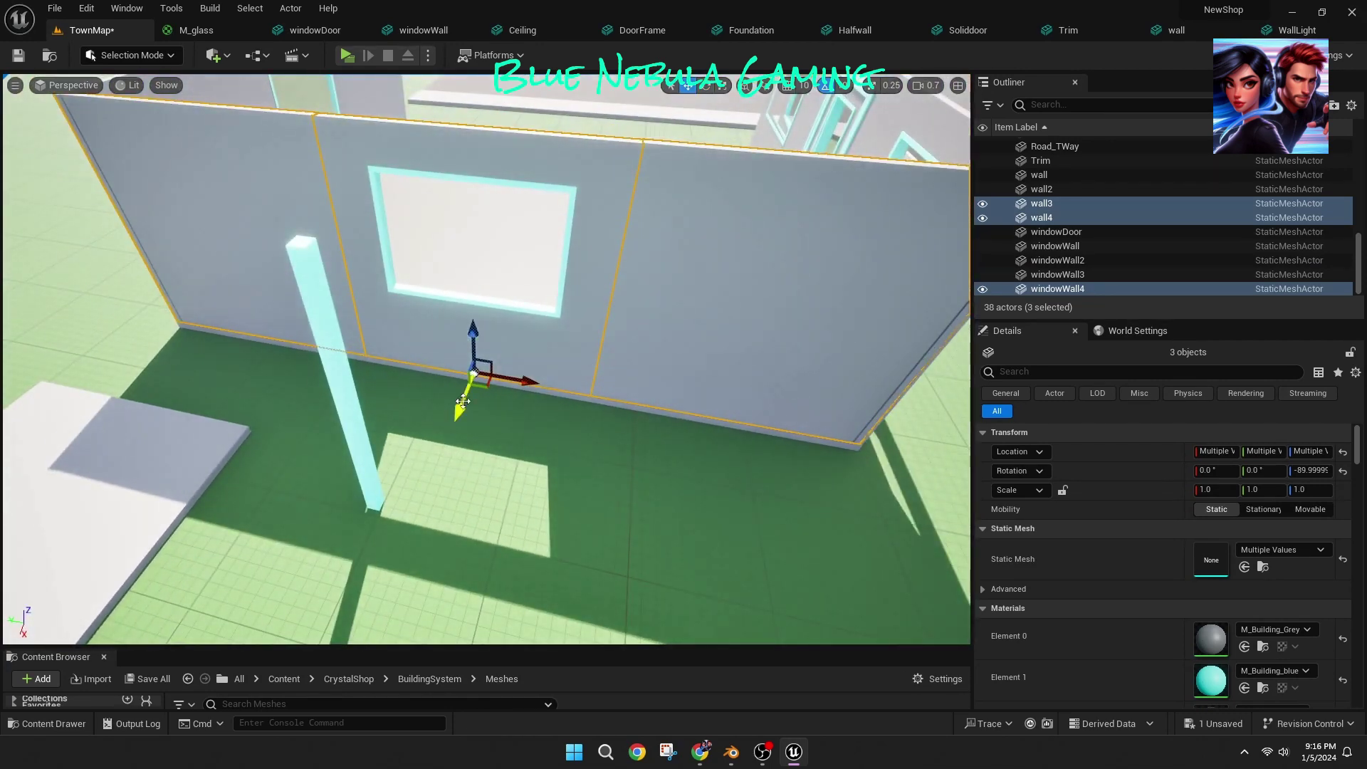
click(515, 473)
click(599, 370)
shift+click(427, 342)
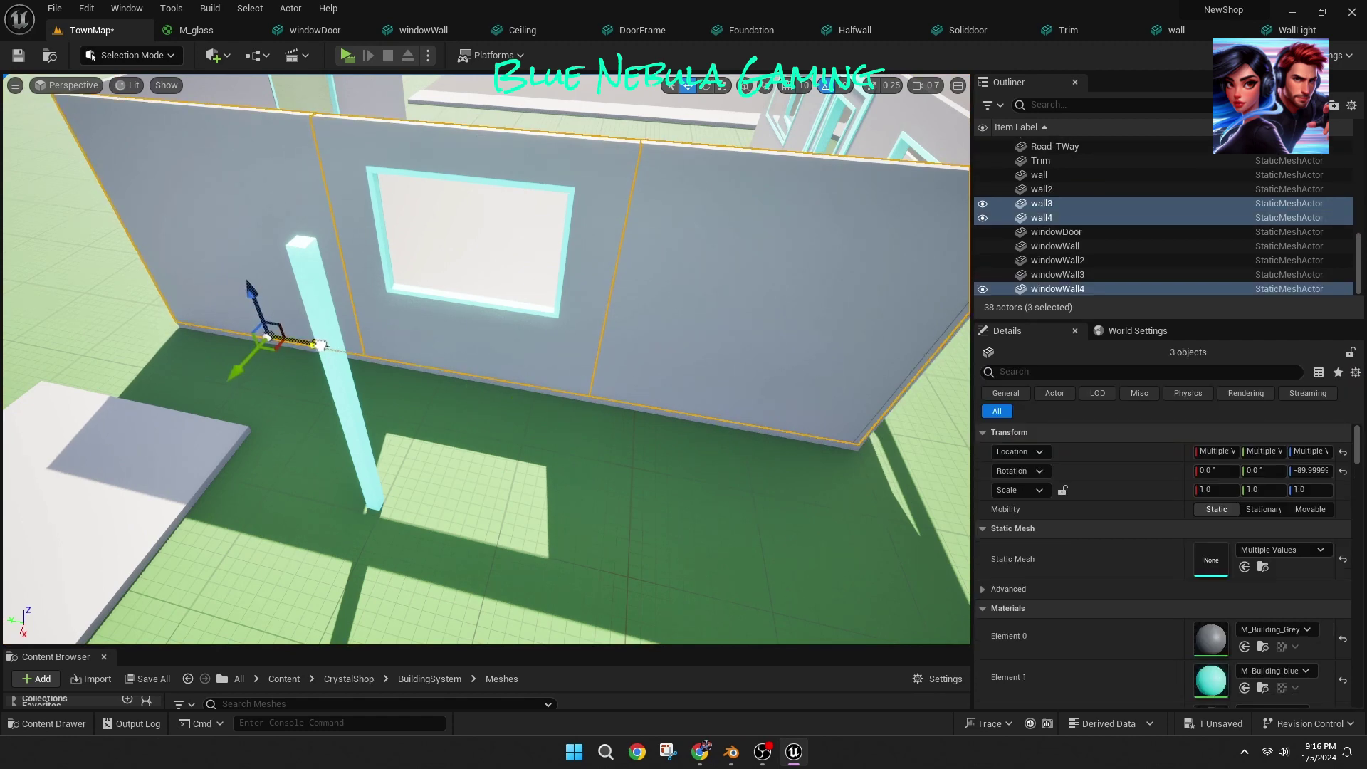
Step: Undo the stray selection changes so that only the three side wall sections are selected
click(456, 399)
right_drag(527, 363, 579, 345)
key(ctrl+z)
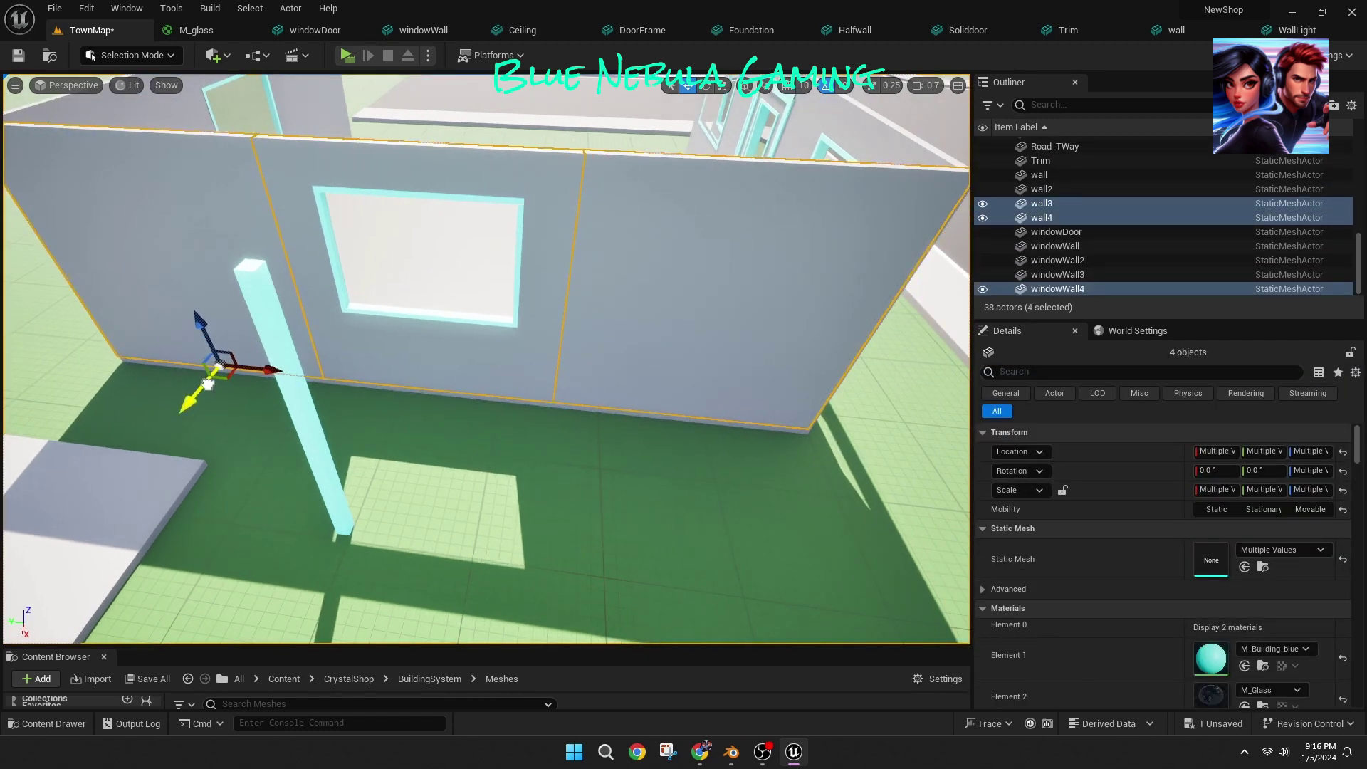
right_drag(416, 358, 206, 356)
click(416, 359)
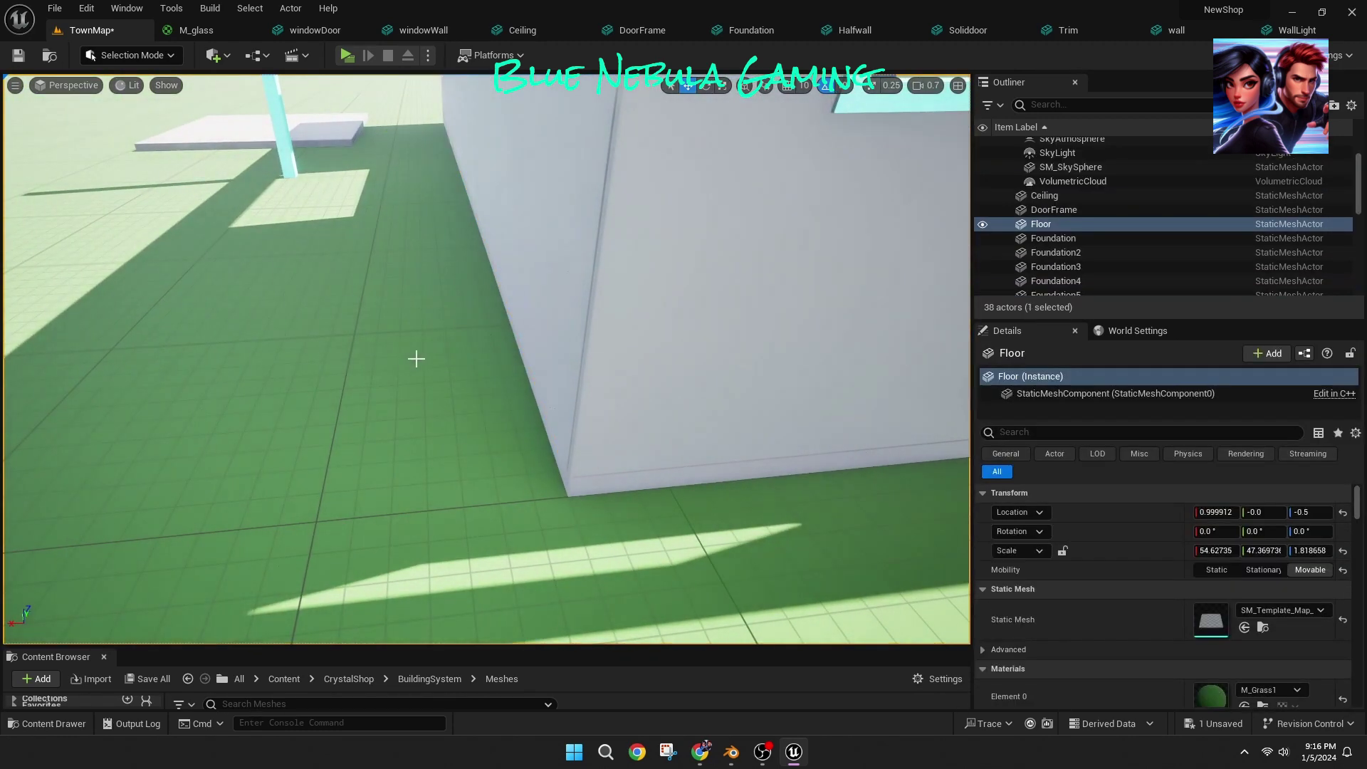
key(ctrl+z)
key(ctrl+z)
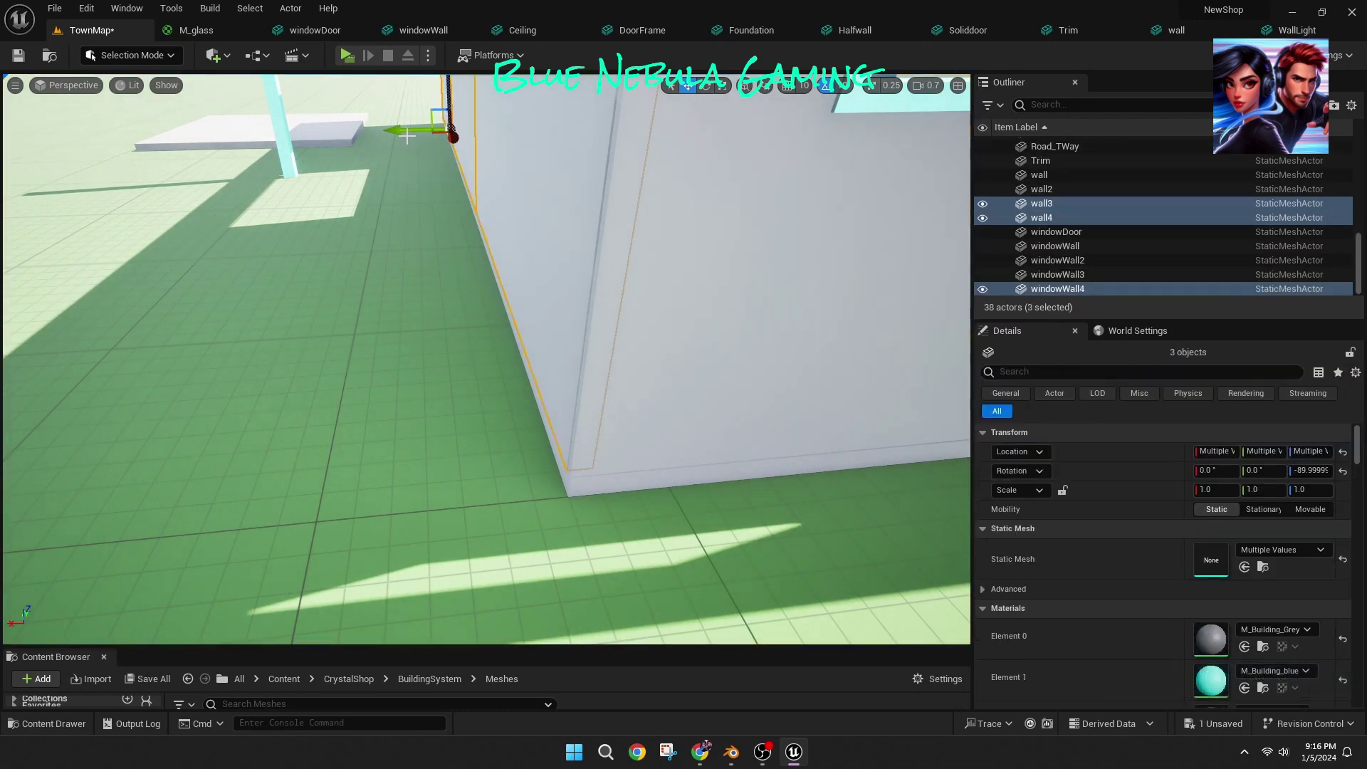
Step: Line up the three-section side wall with the foundation's edge and the front wall's corner
click(404, 331)
right_drag(404, 330, 449, 330)
click(428, 330)
shift+click(405, 331)
shift+click(290, 276)
click(767, 449)
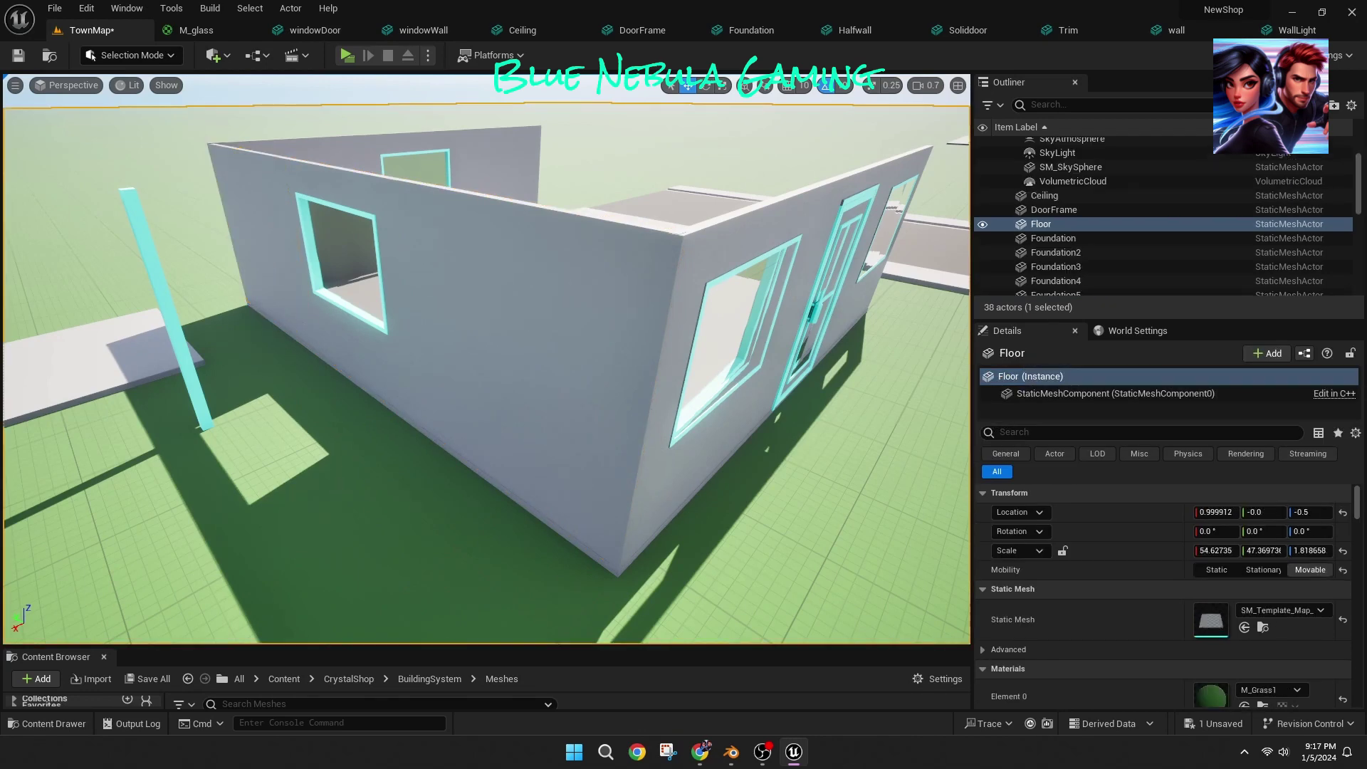
Step: Duplicate the three side wall sections and move the copy onto the opposite side edge of the foundation
right_drag(767, 450, 911, 534)
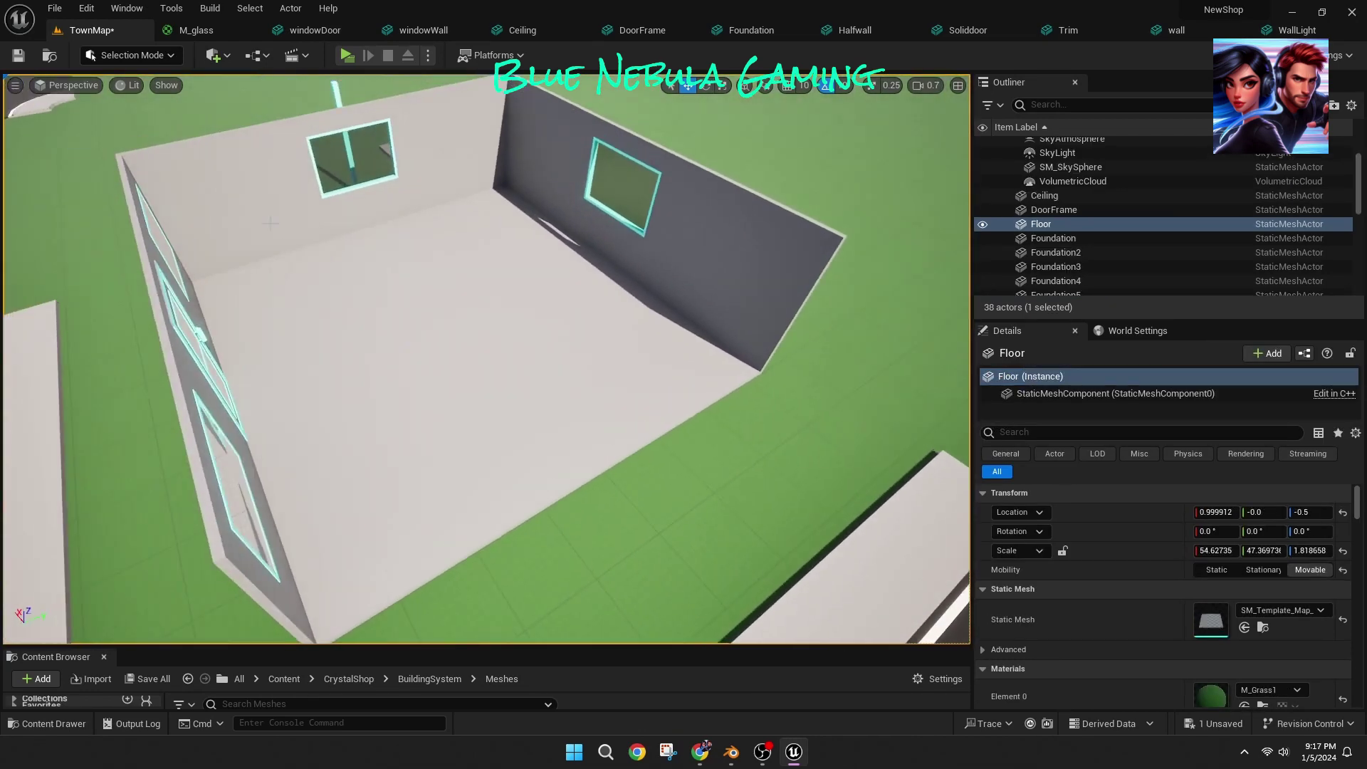
click(249, 213)
shift+click(356, 206)
shift+click(440, 186)
drag(351, 221, 531, 413)
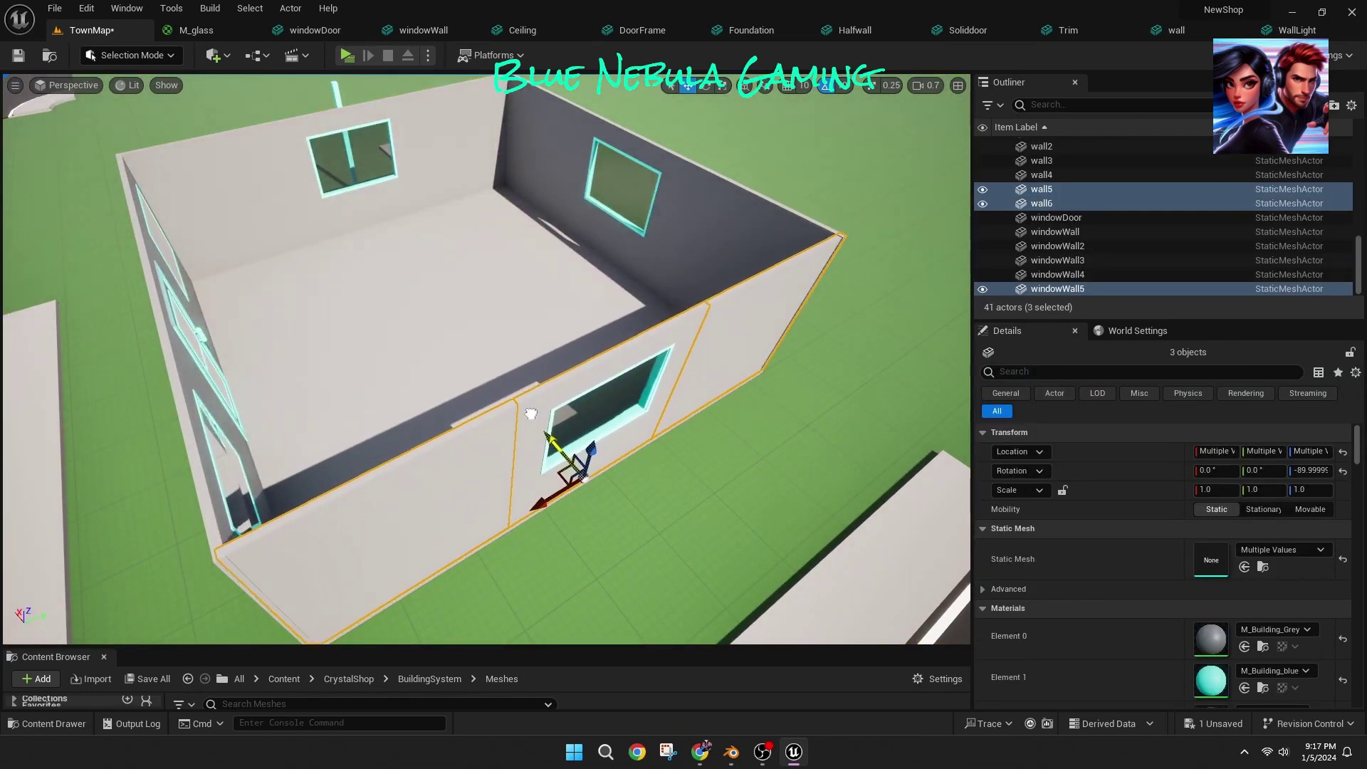
Step: Reselect the three copied side wall sections and nudge them flush with the foundation edge and front wall
click(632, 578)
right_drag(632, 578, 605, 513)
click(484, 398)
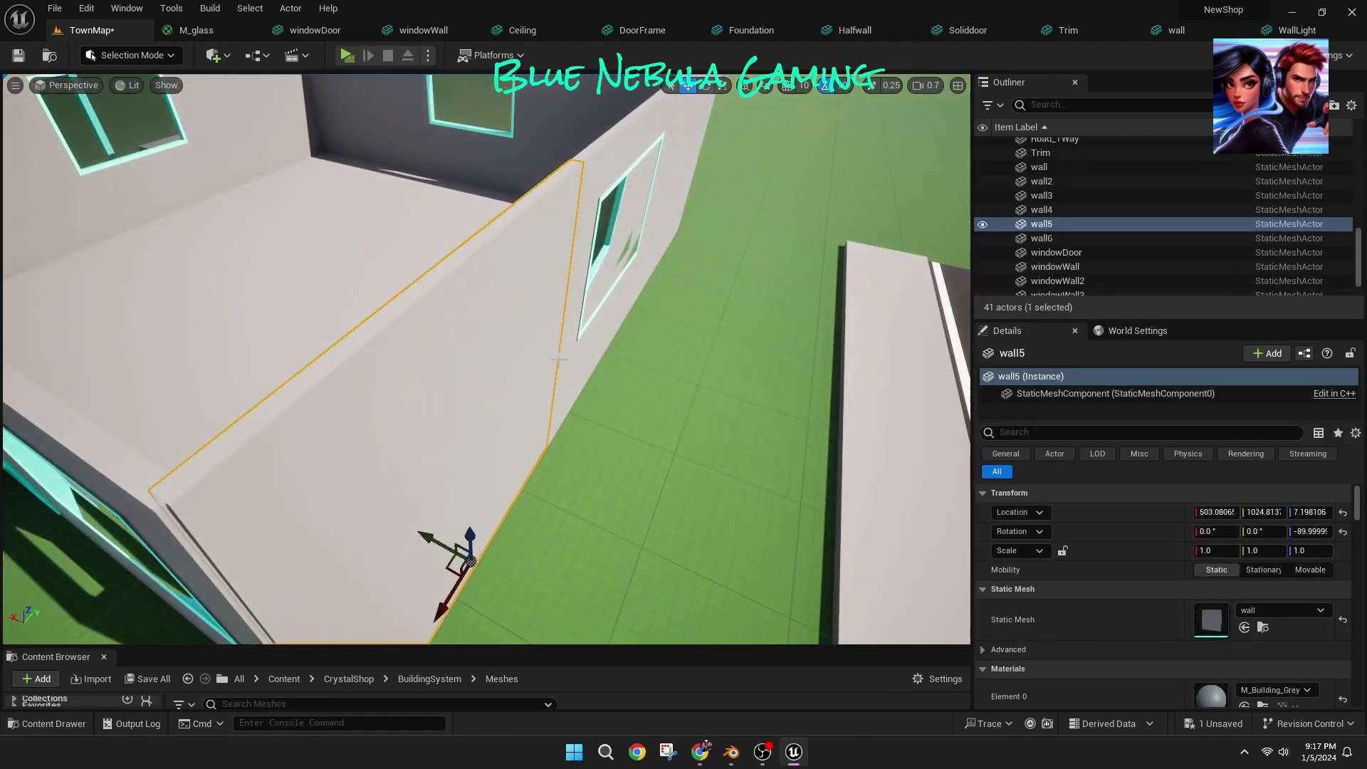
shift+click(598, 324)
shift+click(664, 178)
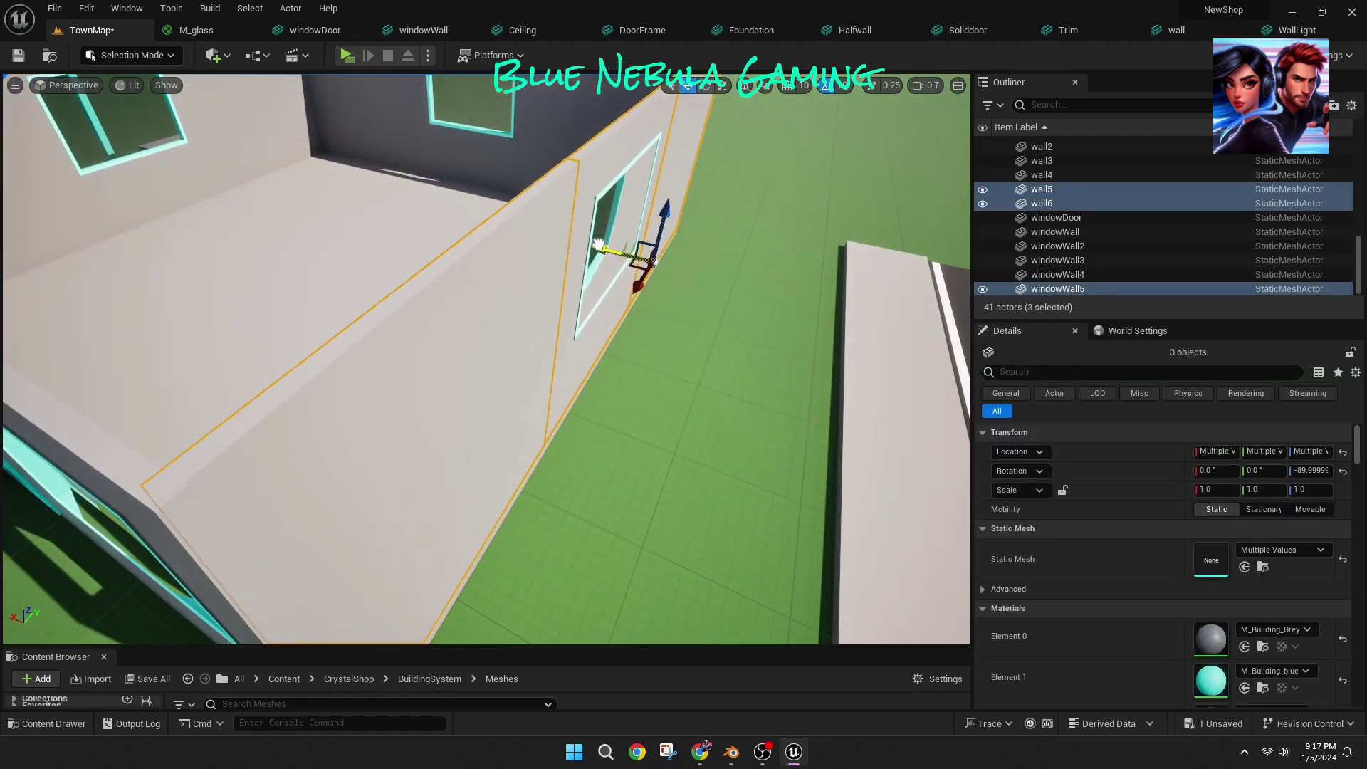
click(711, 362)
right_drag(712, 362, 541, 367)
Step: Move the loose trim post to the outer front corner where the windowed front wall meets the side wall
click(196, 362)
right_drag(196, 365, 299, 395)
drag(299, 397, 641, 531)
mouse_move(556, 407)
right_down()
mouse_move(584, 413)
mouse_move(556, 408)
right_up()
drag(213, 423, 574, 427)
right_drag(574, 428, 574, 492)
drag(497, 453, 501, 431)
right_drag(501, 431, 525, 408)
drag(525, 409, 525, 403)
right_drag(525, 403, 491, 512)
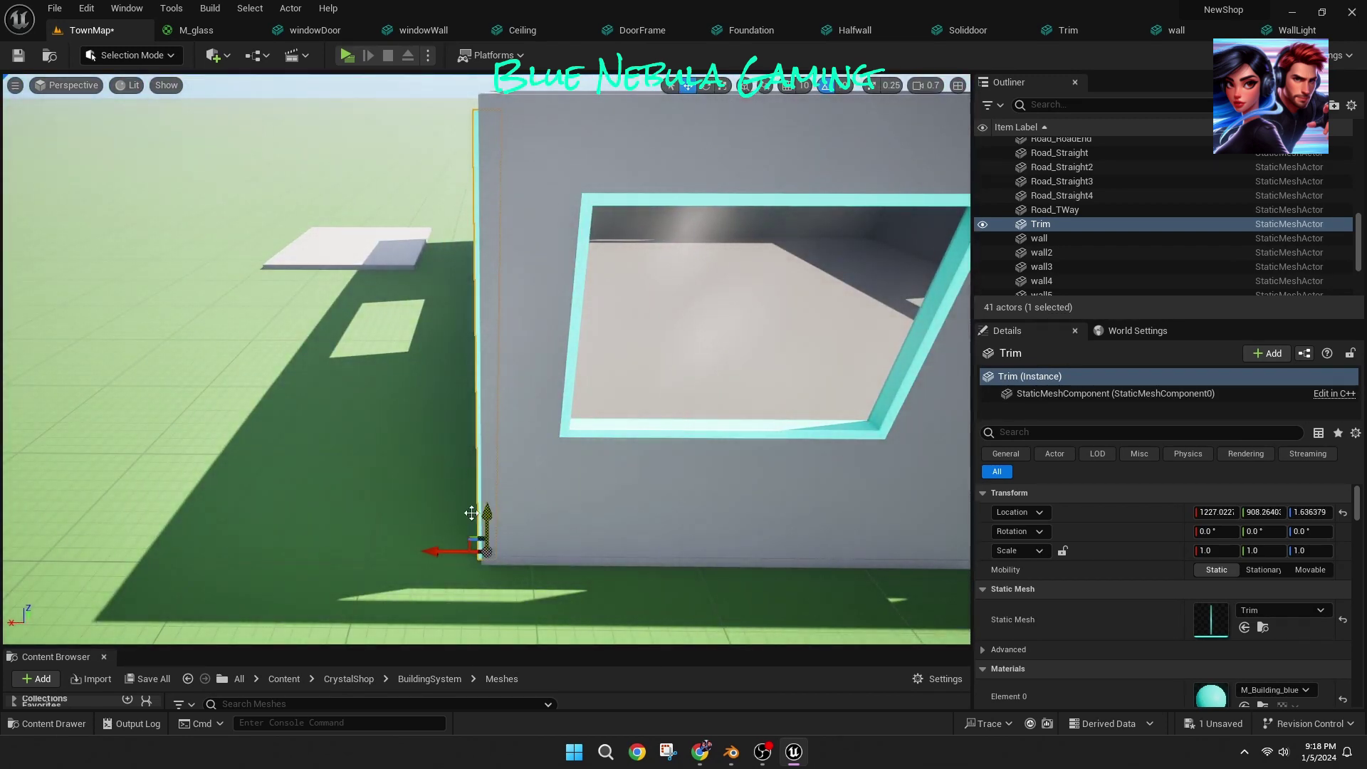
Step: Undo the last trim post moves at the front corner
key(ctrl+z)
key(ctrl+z)
right_click(343, 498)
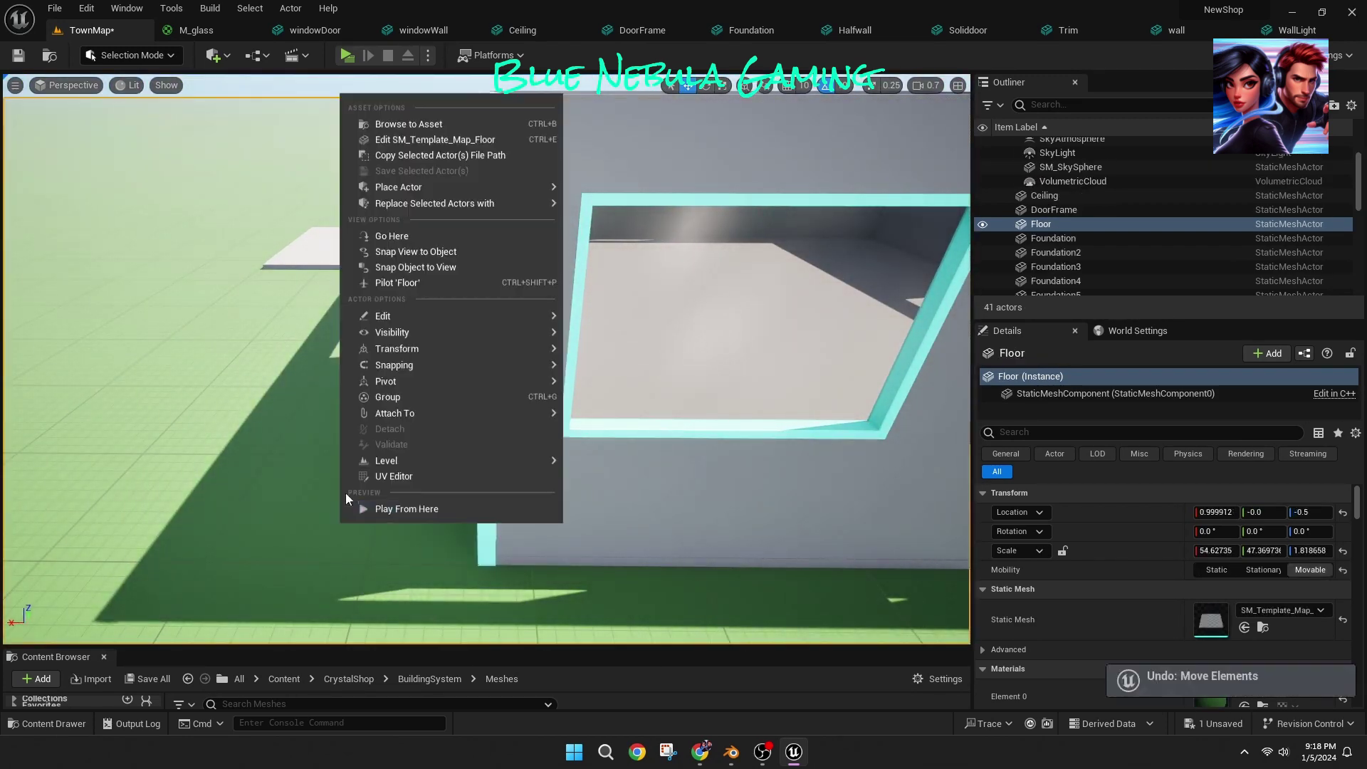
right_drag(344, 497, 443, 447)
click(444, 447)
Step: Stretch the corner trim to a Z scale of about 1.05 and lower it to about Z -4.39 to cover the corner's full height
click(329, 484)
mouse_move(330, 484)
right_down()
mouse_move(330, 456)
mouse_move(330, 484)
right_up()
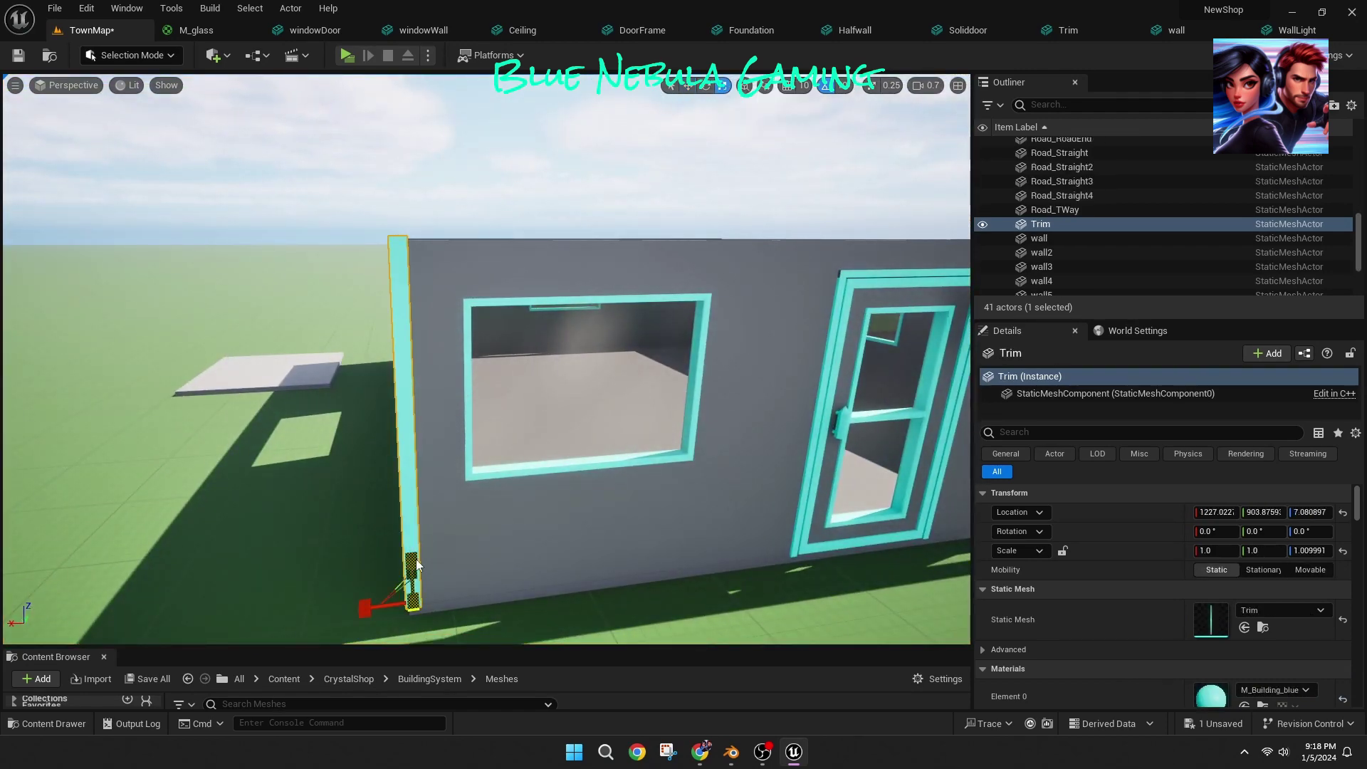
click(377, 555)
right_drag(377, 555, 456, 612)
mouse_move(398, 374)
right_down()
mouse_move(384, 356)
mouse_move(499, 327)
mouse_move(384, 413)
mouse_move(398, 374)
right_up()
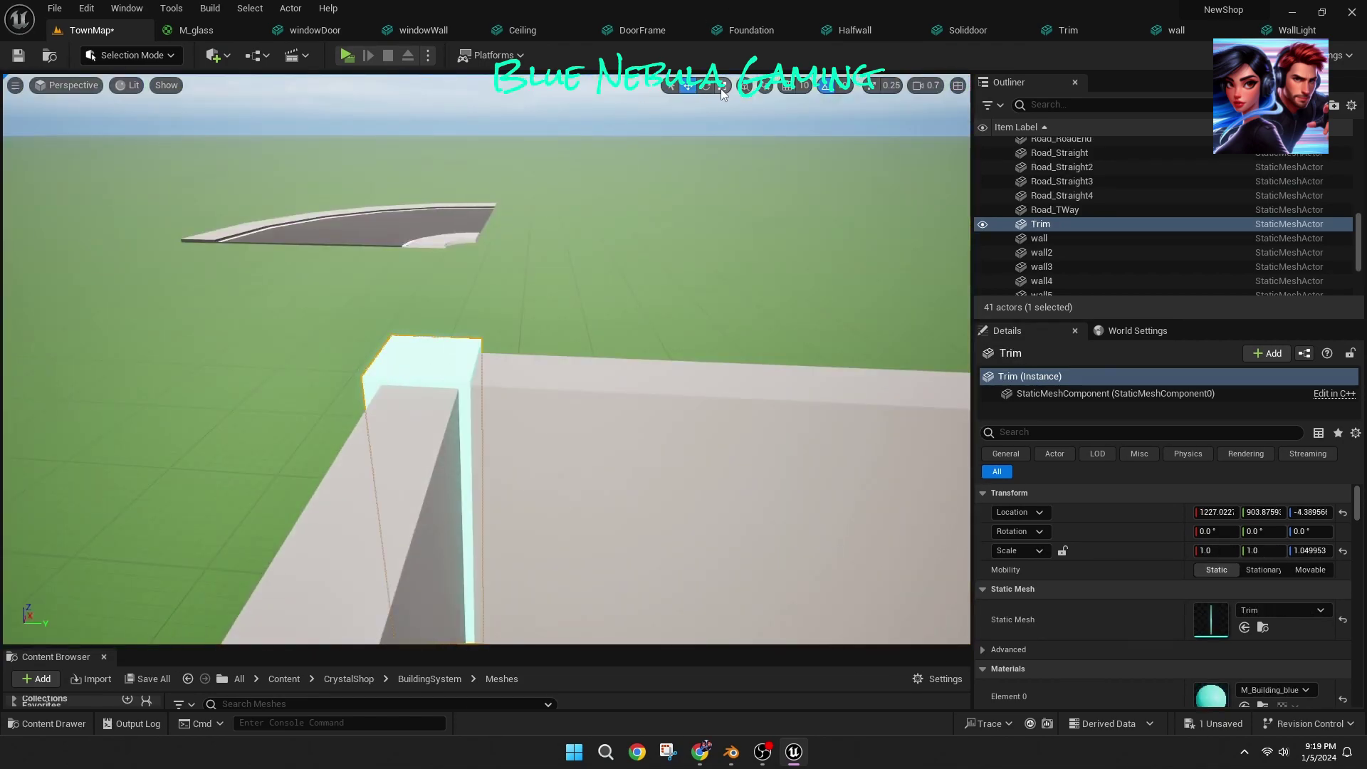
right_drag(561, 337, 569, 427)
click(561, 337)
click(409, 228)
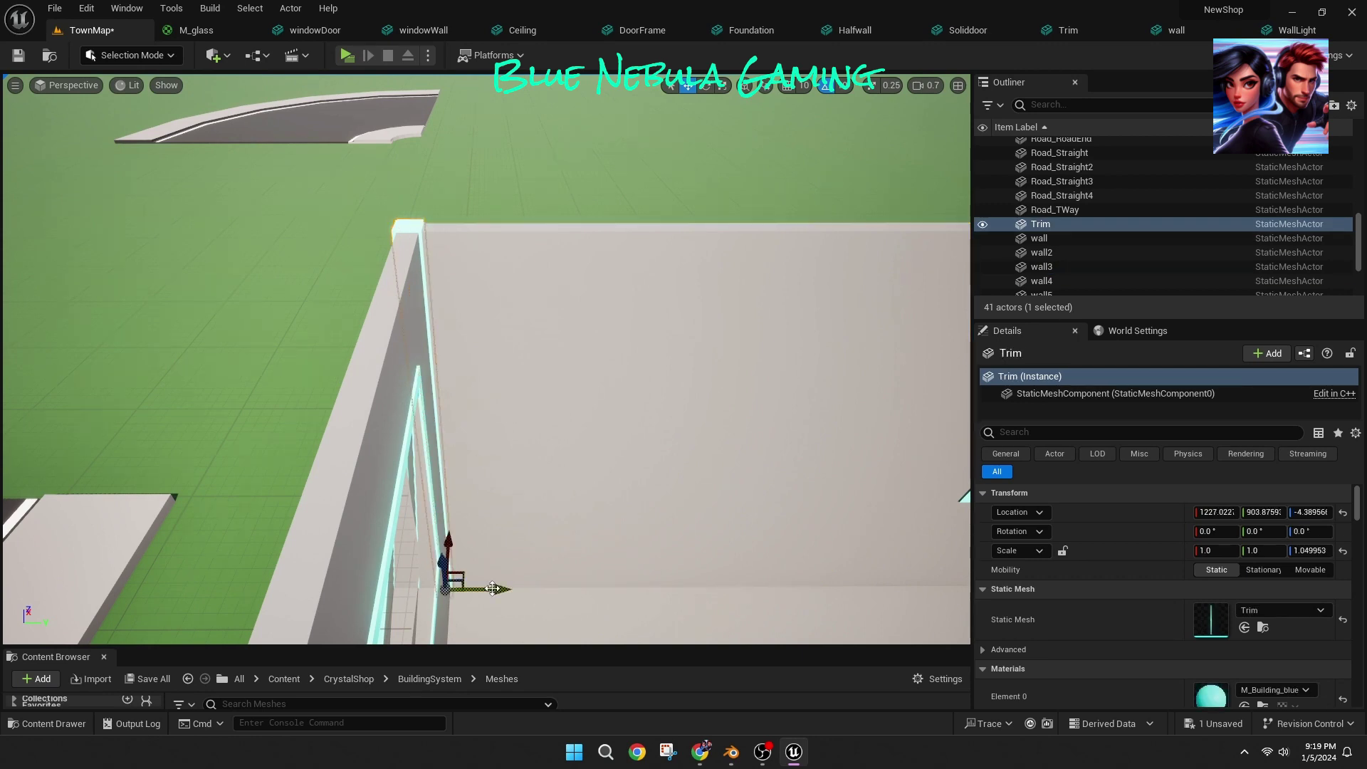
click(494, 605)
Step: Duplicate the corner trim and align the copy with the opposite front corner of the building
right_drag(494, 605, 641, 541)
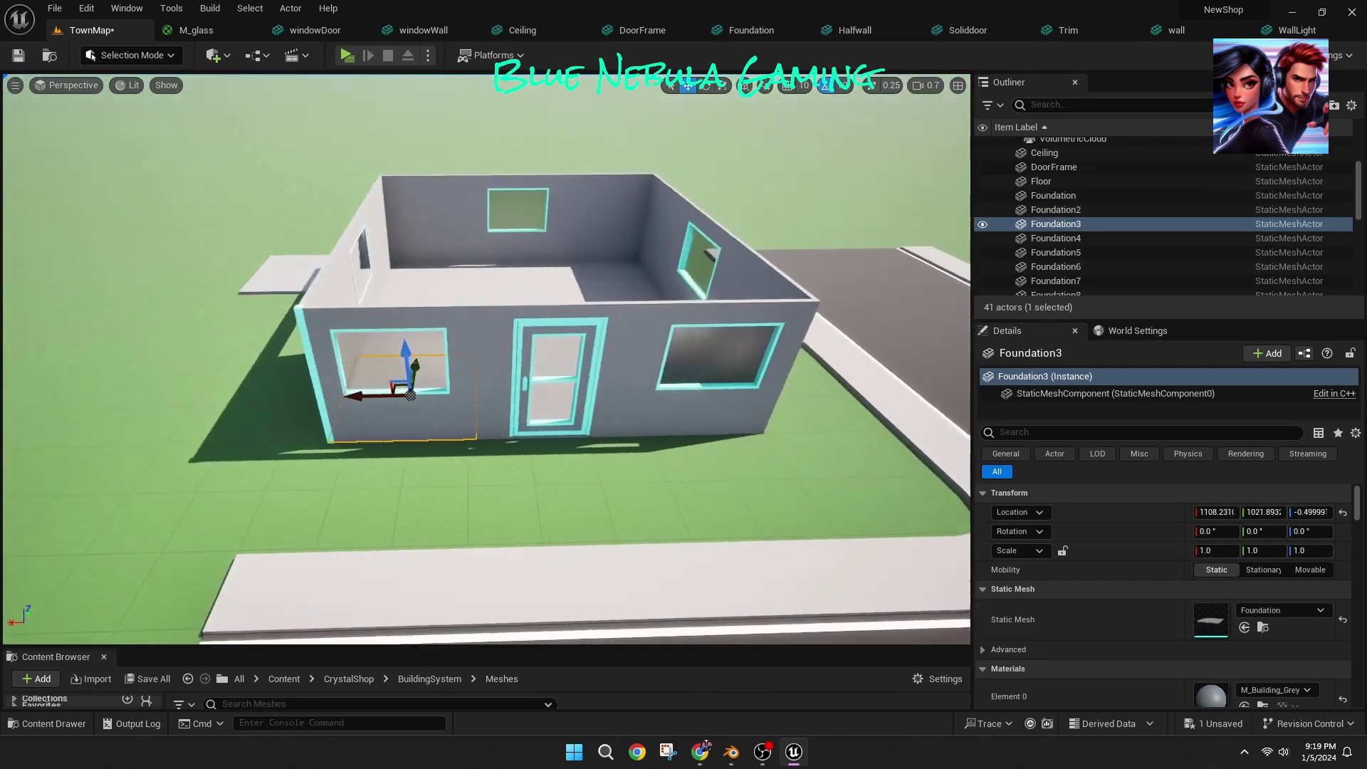
click(310, 392)
click(317, 391)
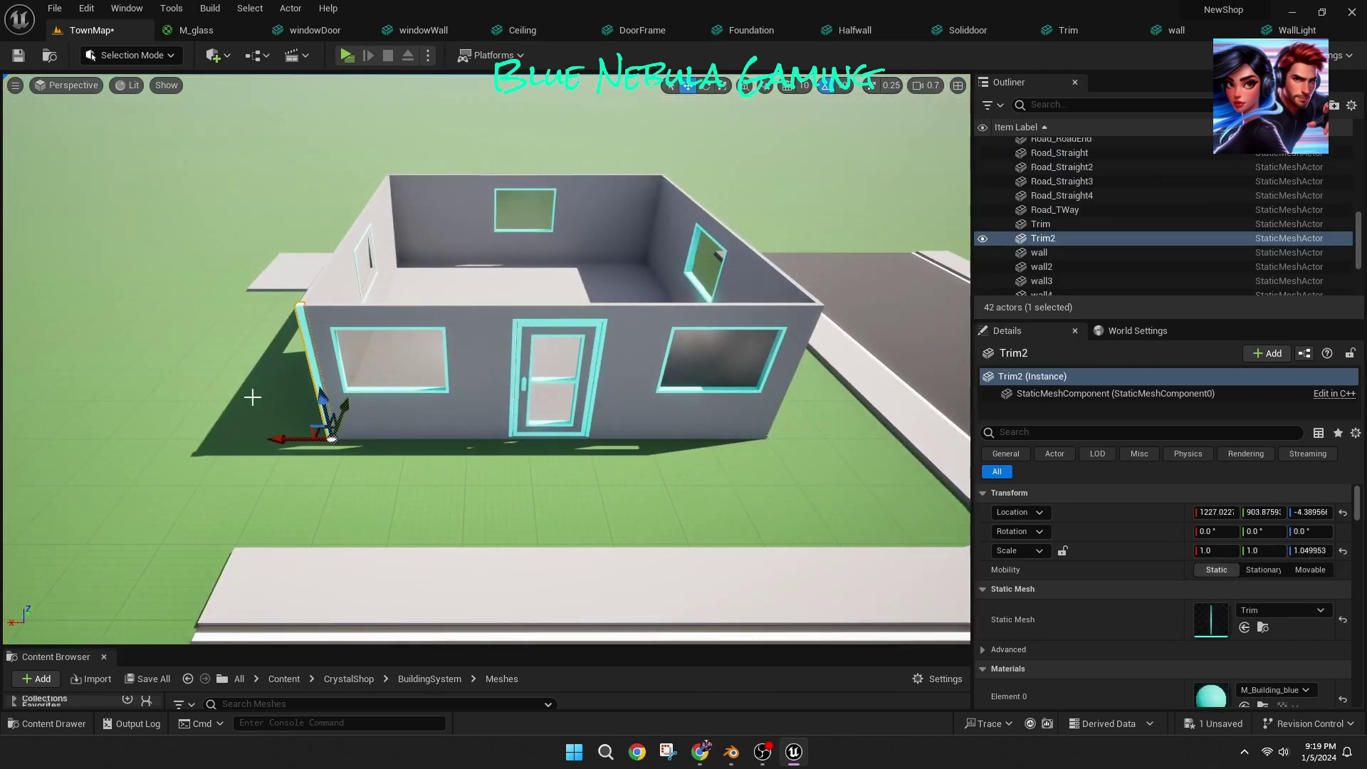
alt+drag(279, 440, 699, 439)
key(f)
mouse_move(386, 630)
right_down()
mouse_move(334, 612)
mouse_move(387, 630)
right_up()
drag(438, 585, 467, 582)
click(593, 526)
key(f)
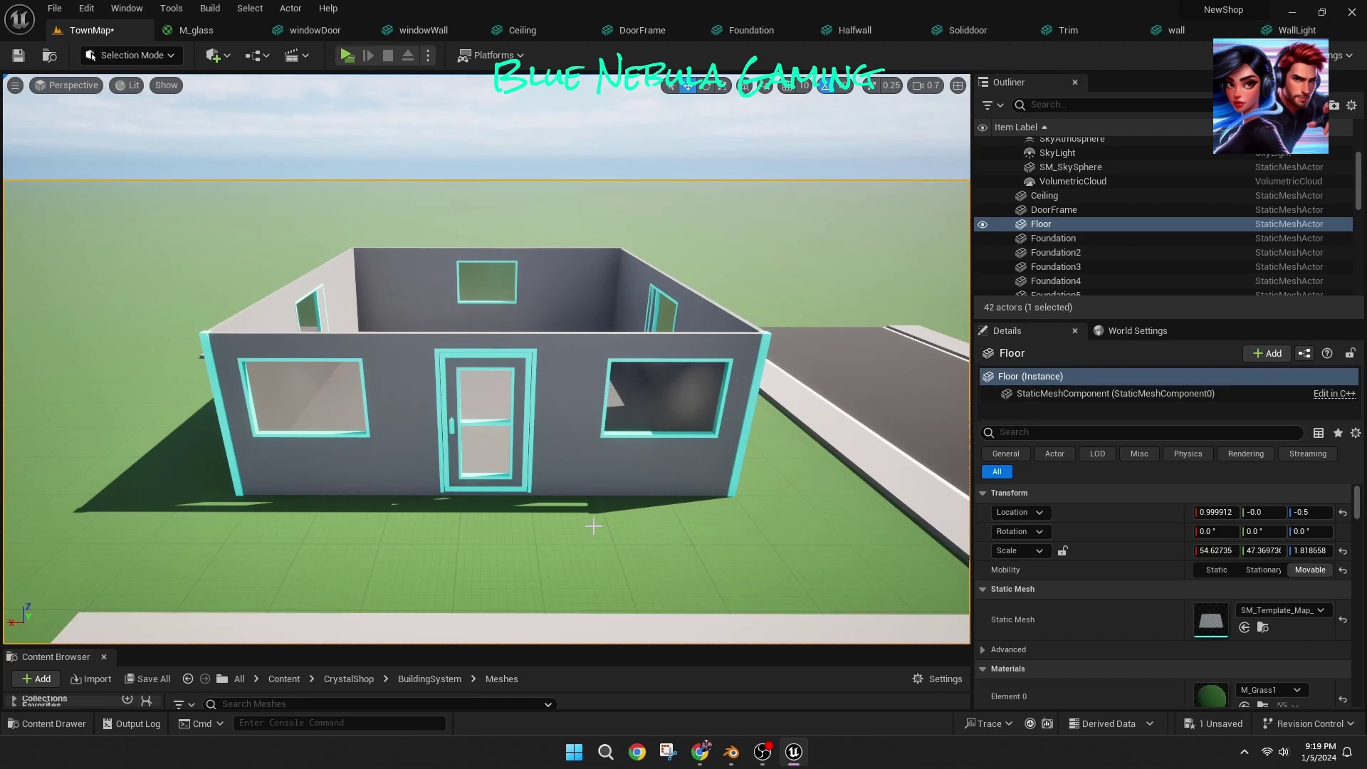
Step: Duplicate both front corner trims together and move the copies to the two back corners of the building
click(728, 473)
ctrl+click(229, 473)
key(f)
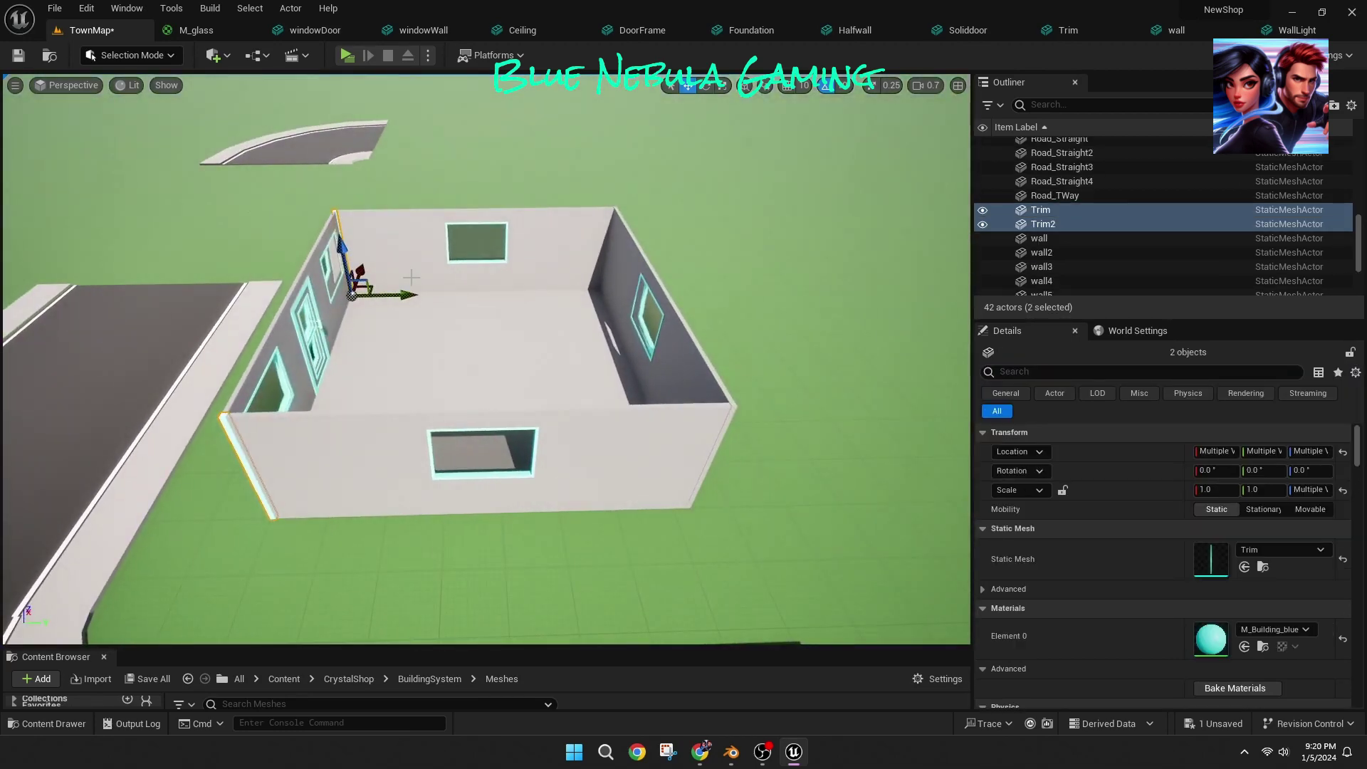
key(ctrl+d)
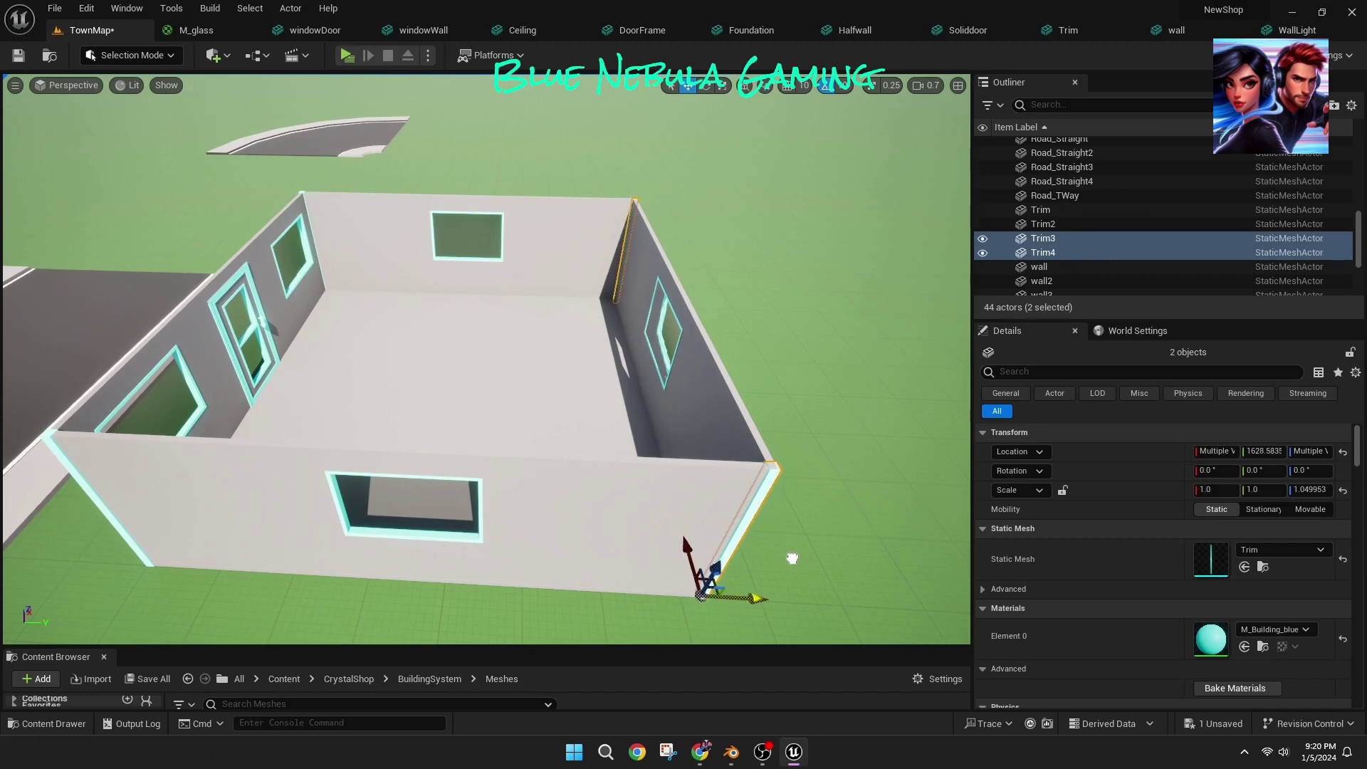
Step: Move the two back corner trims together along Y to about 1627.4 so they sit flush with the back corners
click(819, 498)
right_drag(819, 498, 904, 548)
click(730, 477)
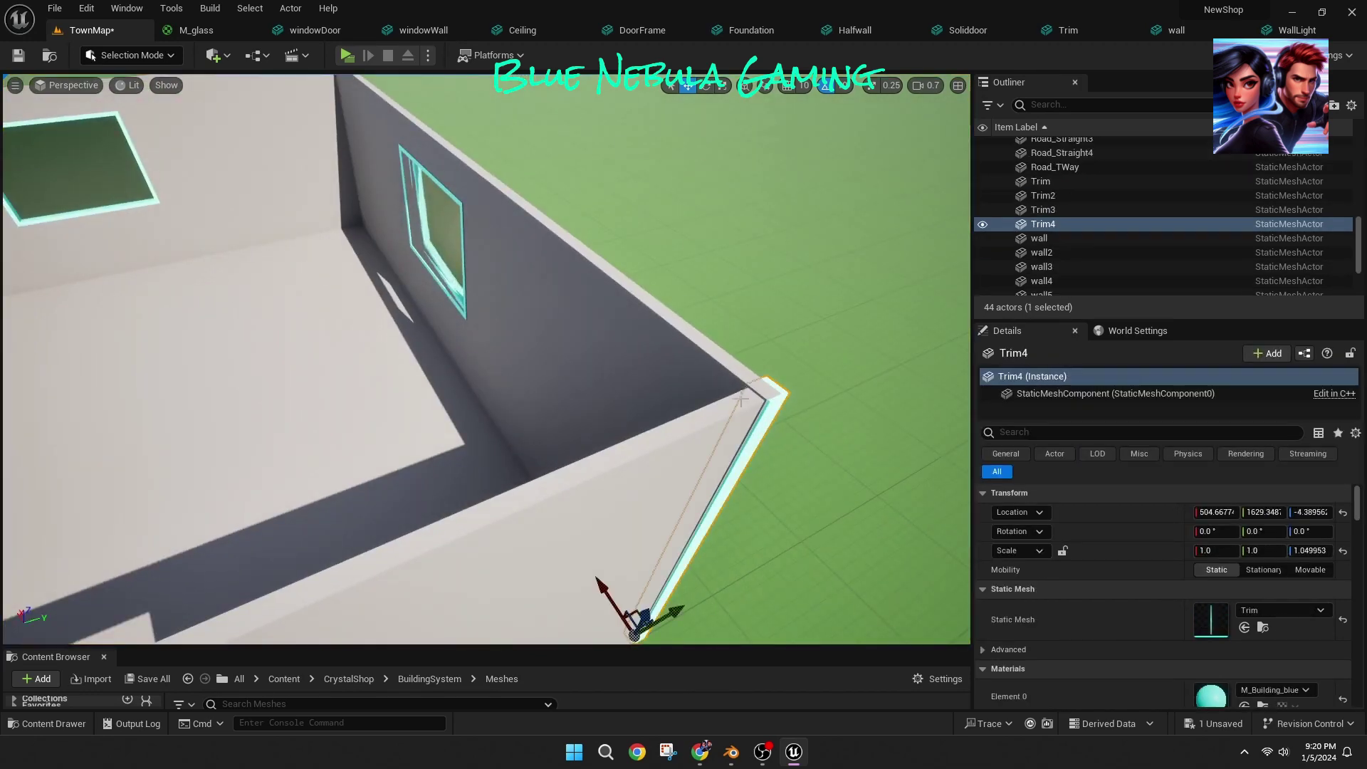
right_drag(729, 477, 729, 356)
shift+click(392, 413)
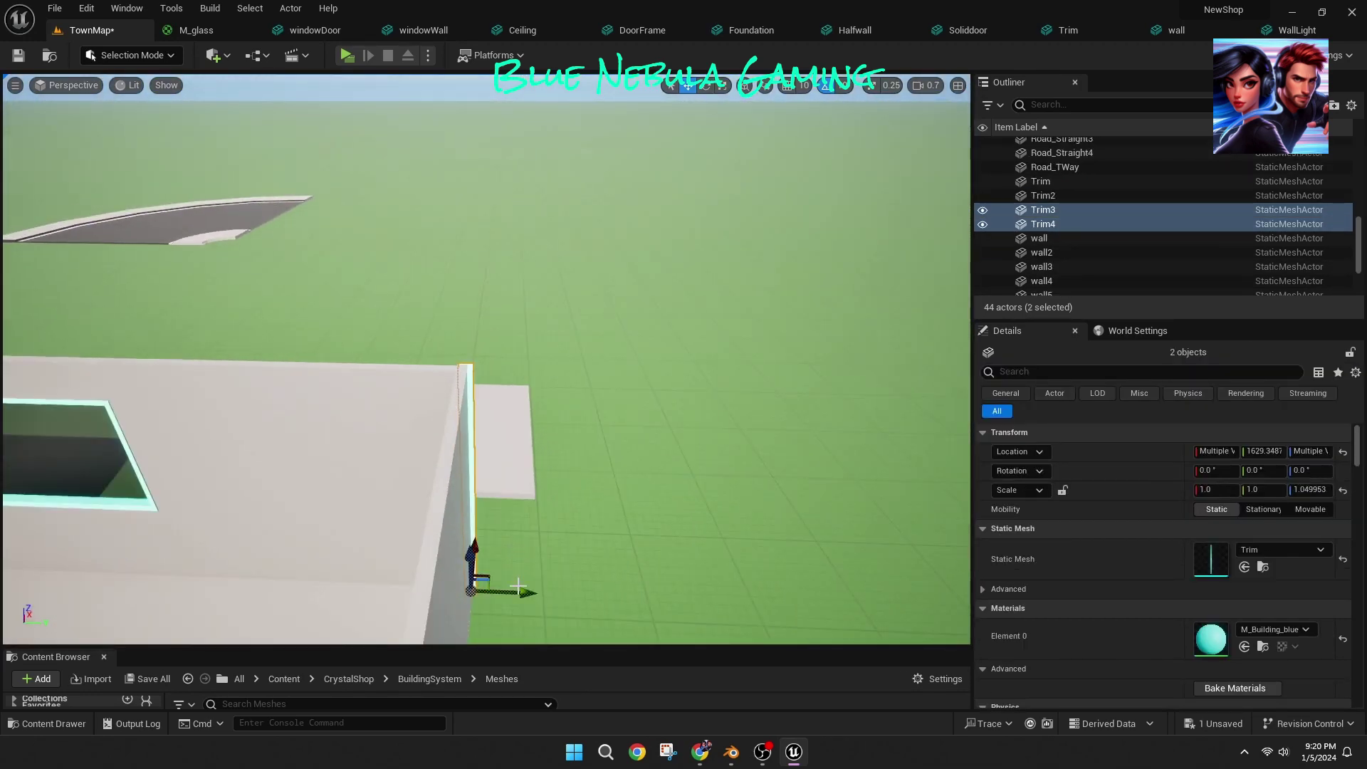
click(508, 484)
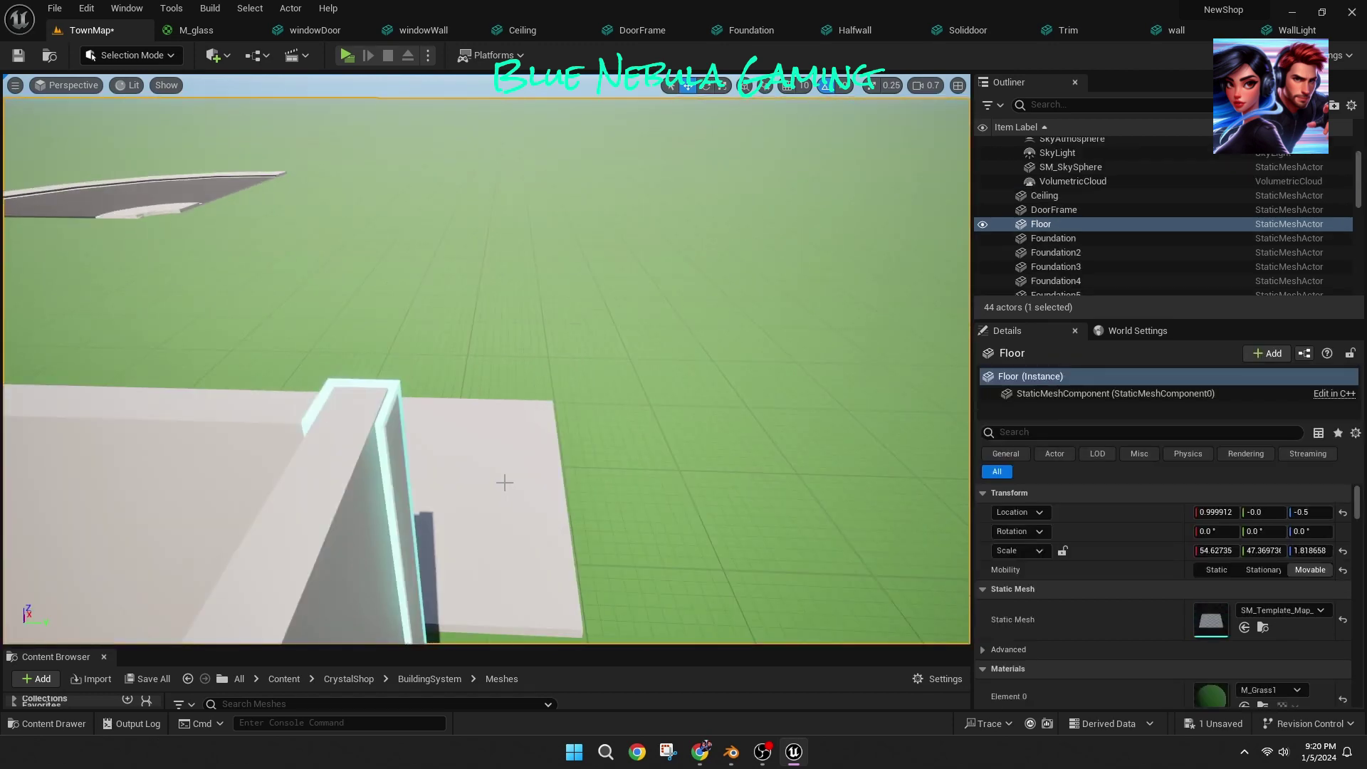
key(ctrl+z)
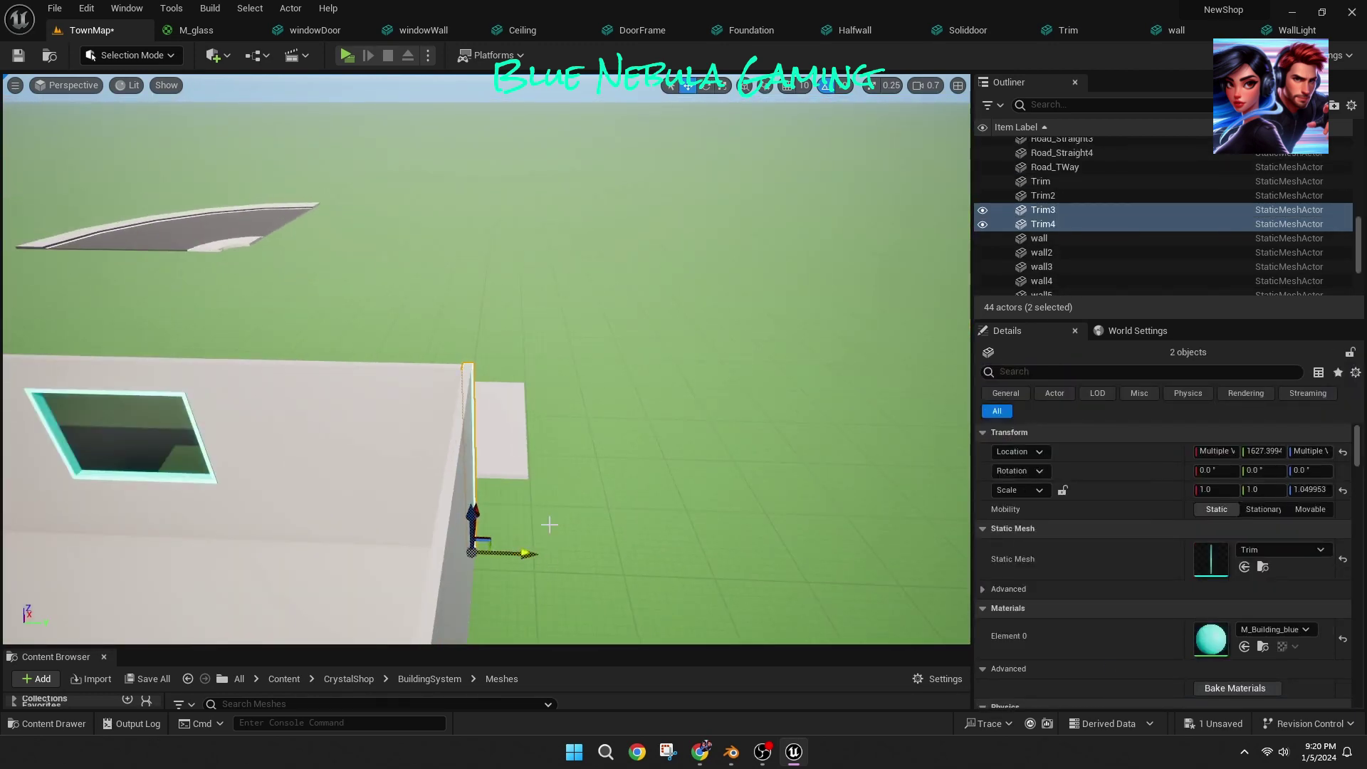
scroll(549, 524, up, 4)
Step: Duplicate the shop's foundation tiles and raise the copies to the top of the walls as a ceiling
click(577, 473)
right_drag(577, 473, 545, 309)
click(377, 310)
shift+click(498, 314)
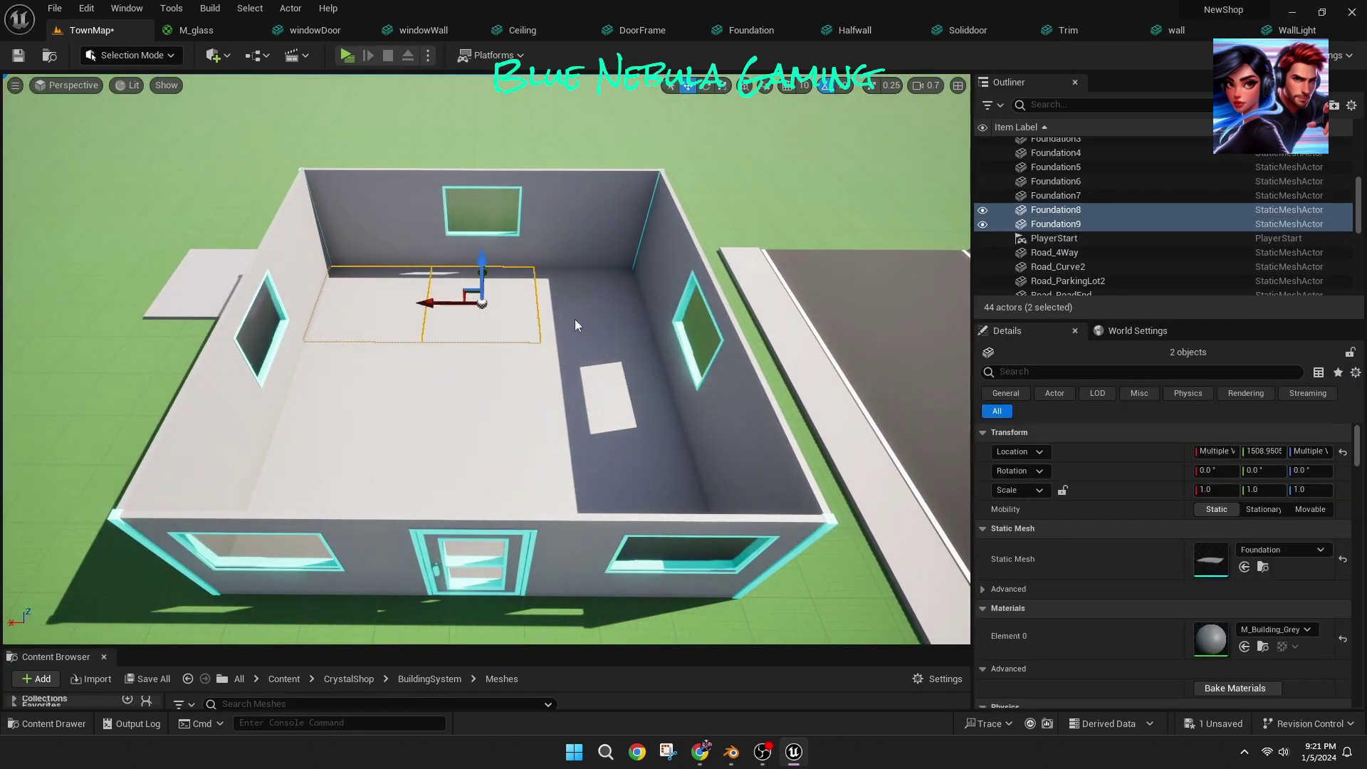
key(ctrl+z)
drag(386, 276, 357, 146)
Step: Delete the separate Ceiling piece from the level
click(876, 371)
right_drag(875, 370, 245, 645)
click(379, 395)
key(Delete)
Step: Create an Actor Blueprint named BP_WallLight in the building Meshes folder and open it for editing
drag(245, 645, 245, 519)
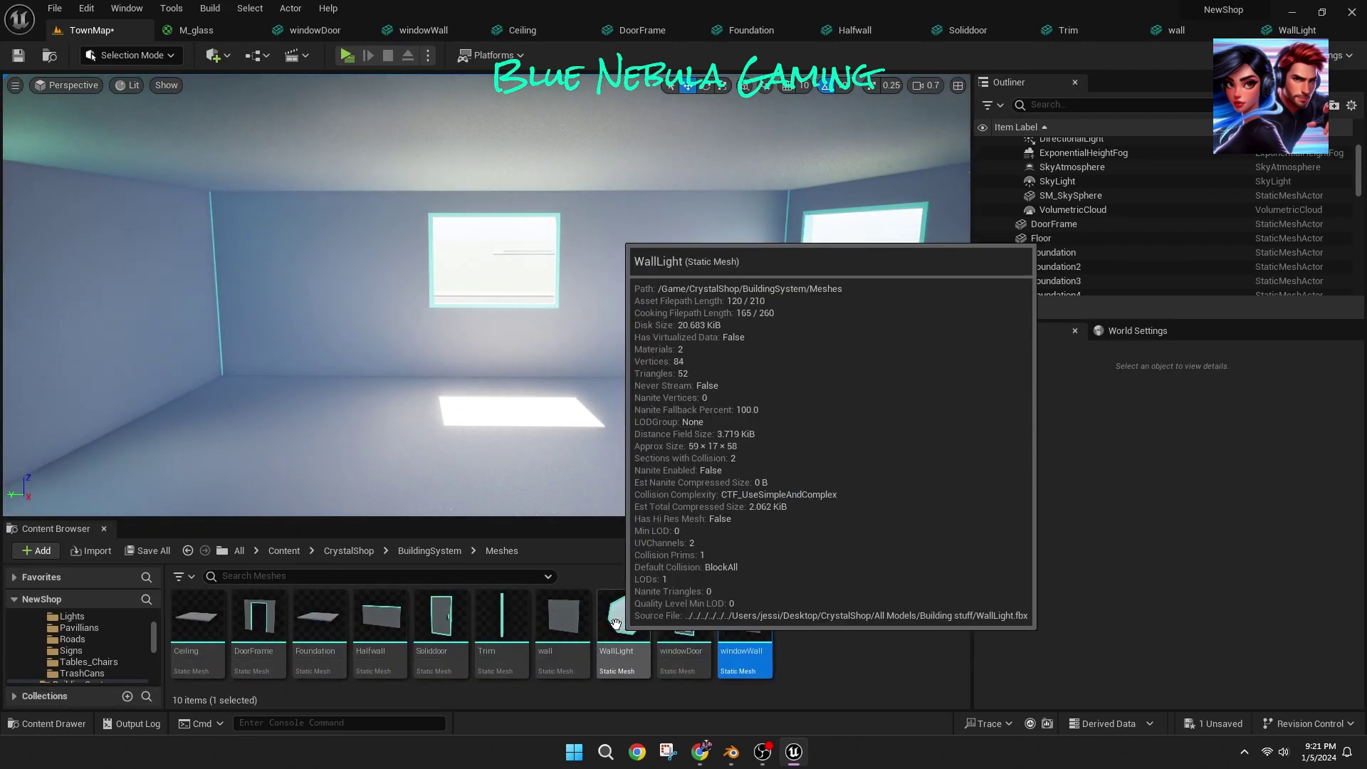
right_drag(660, 442, 660, 442)
right_drag(623, 489, 622, 489)
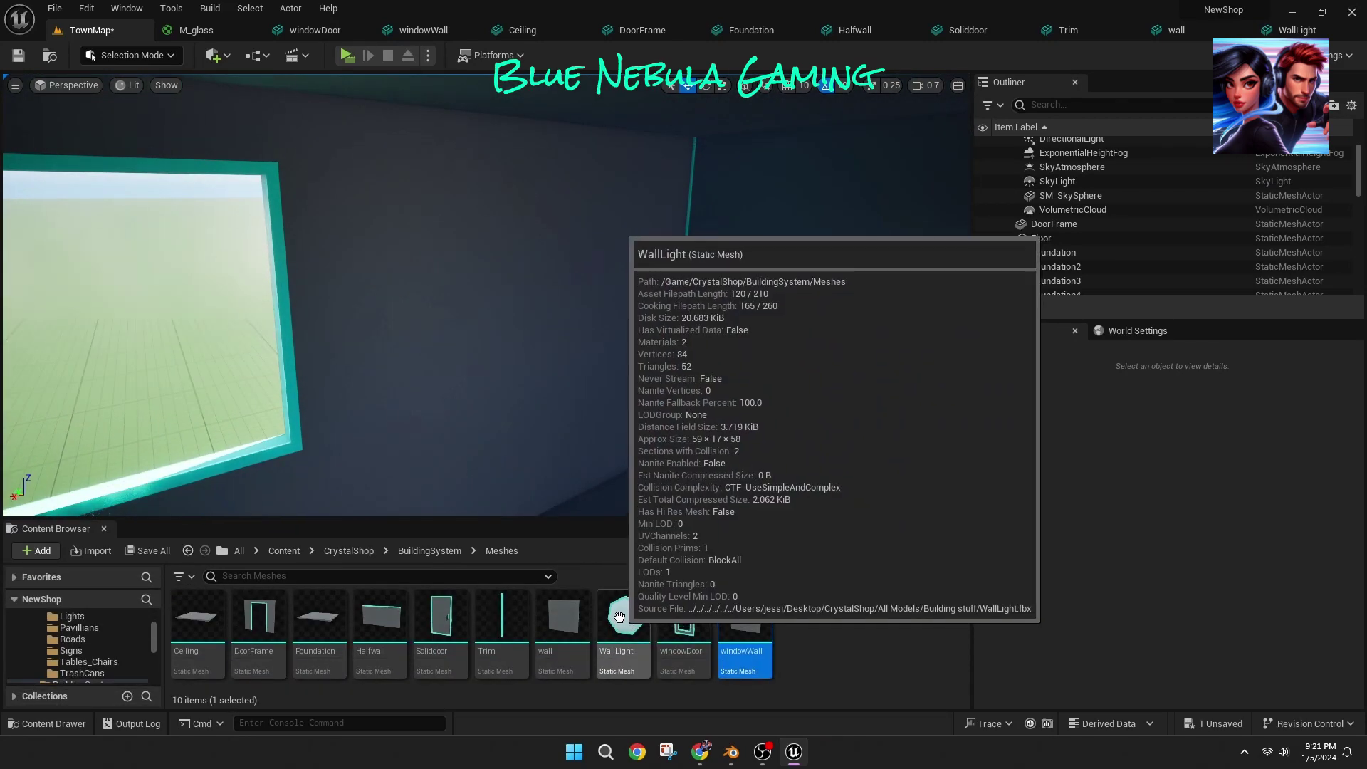
click(860, 657)
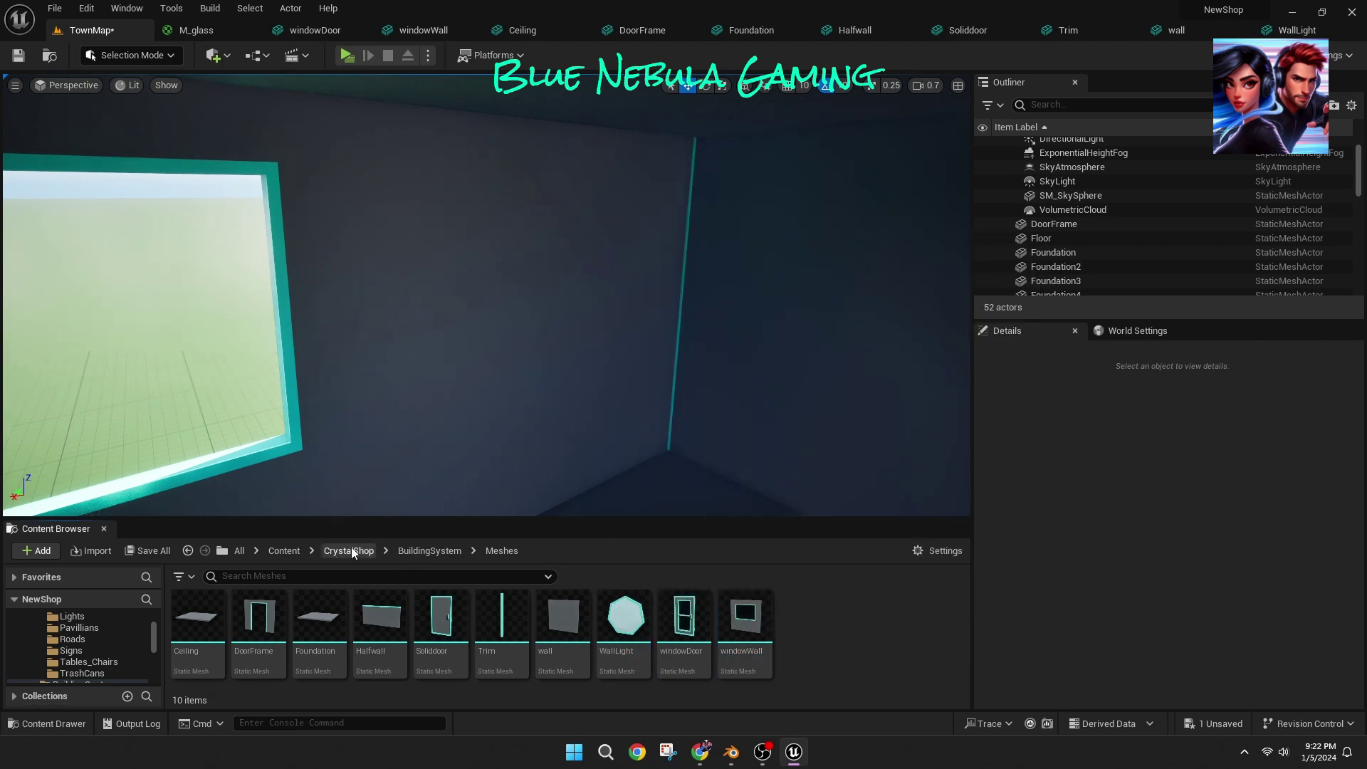
right_click(849, 626)
click(920, 221)
click(578, 242)
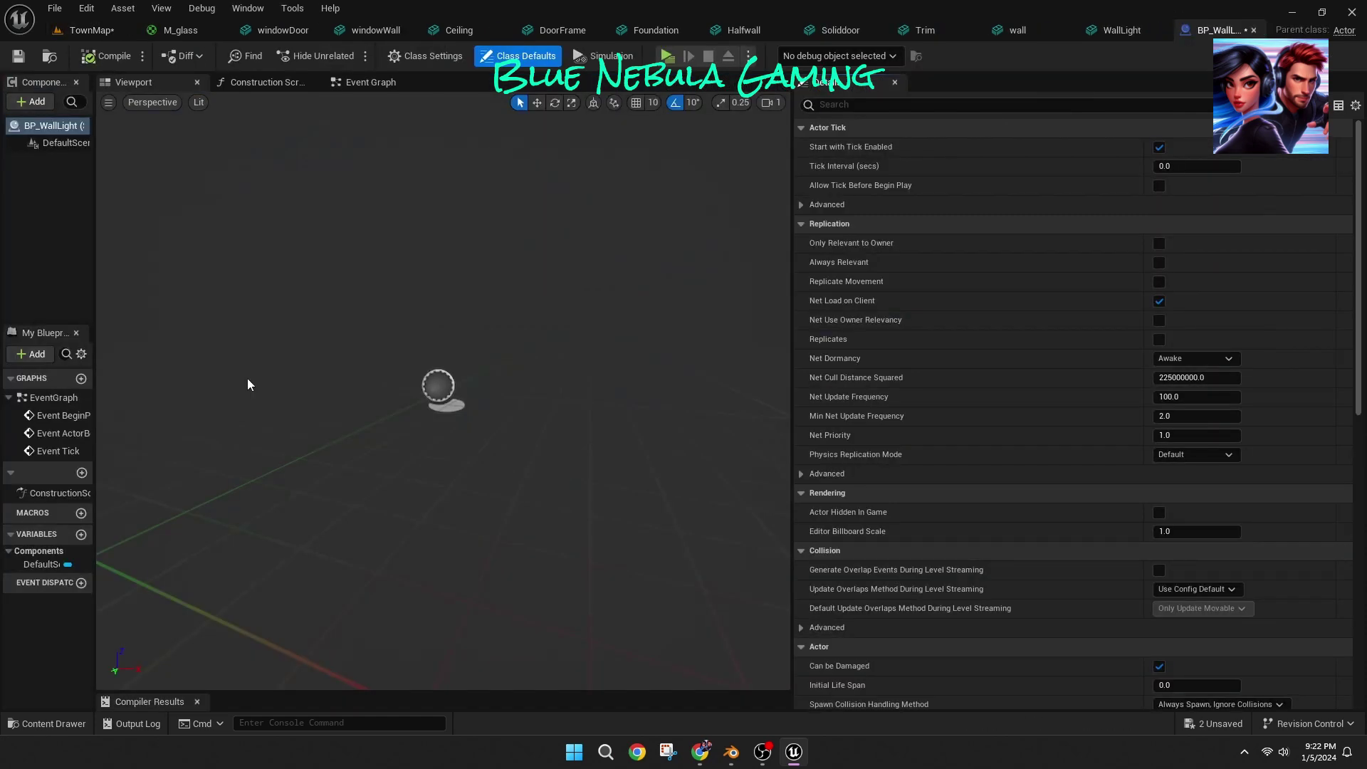
Step: Add a Box Collision component to BP_WallLight with a Static Mesh component nested under it
drag(96, 225, 264, 225)
text(collisi)
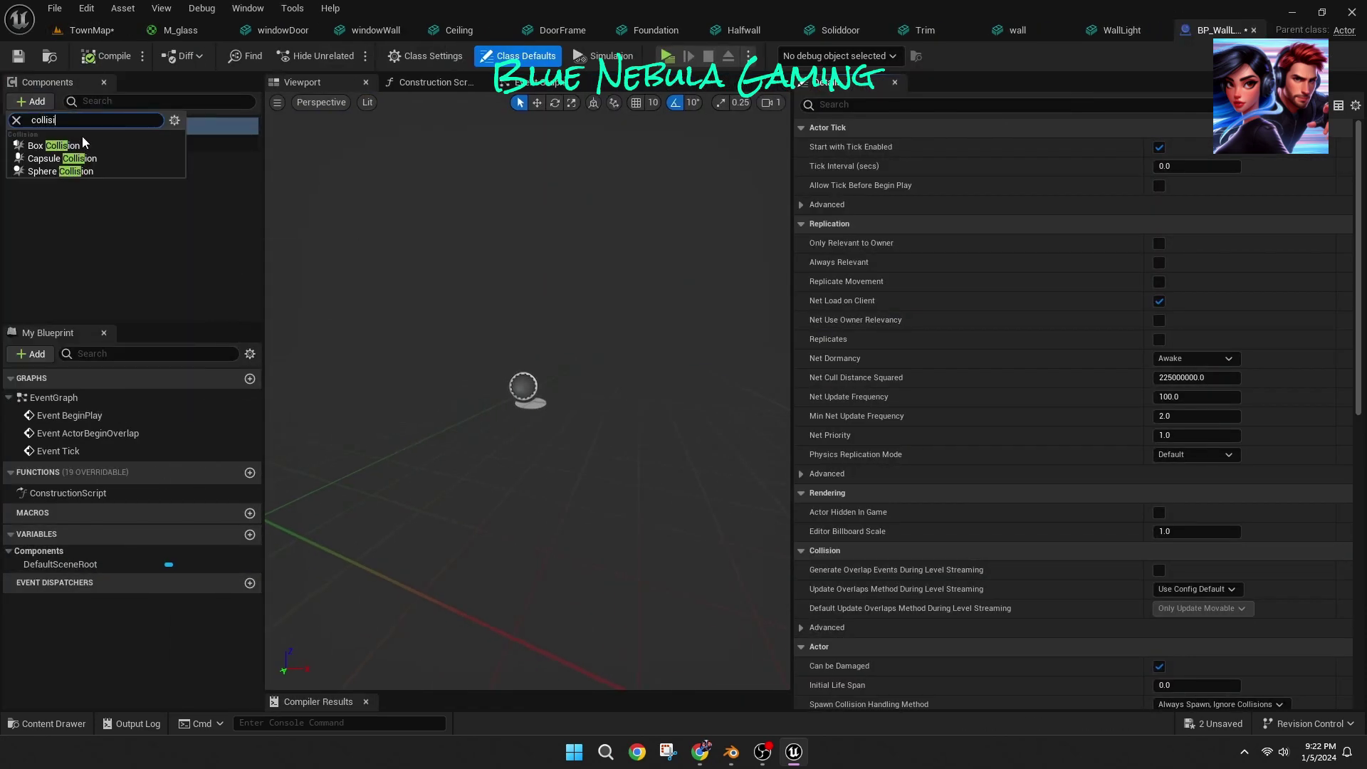
click(84, 142)
key(Return)
click(110, 256)
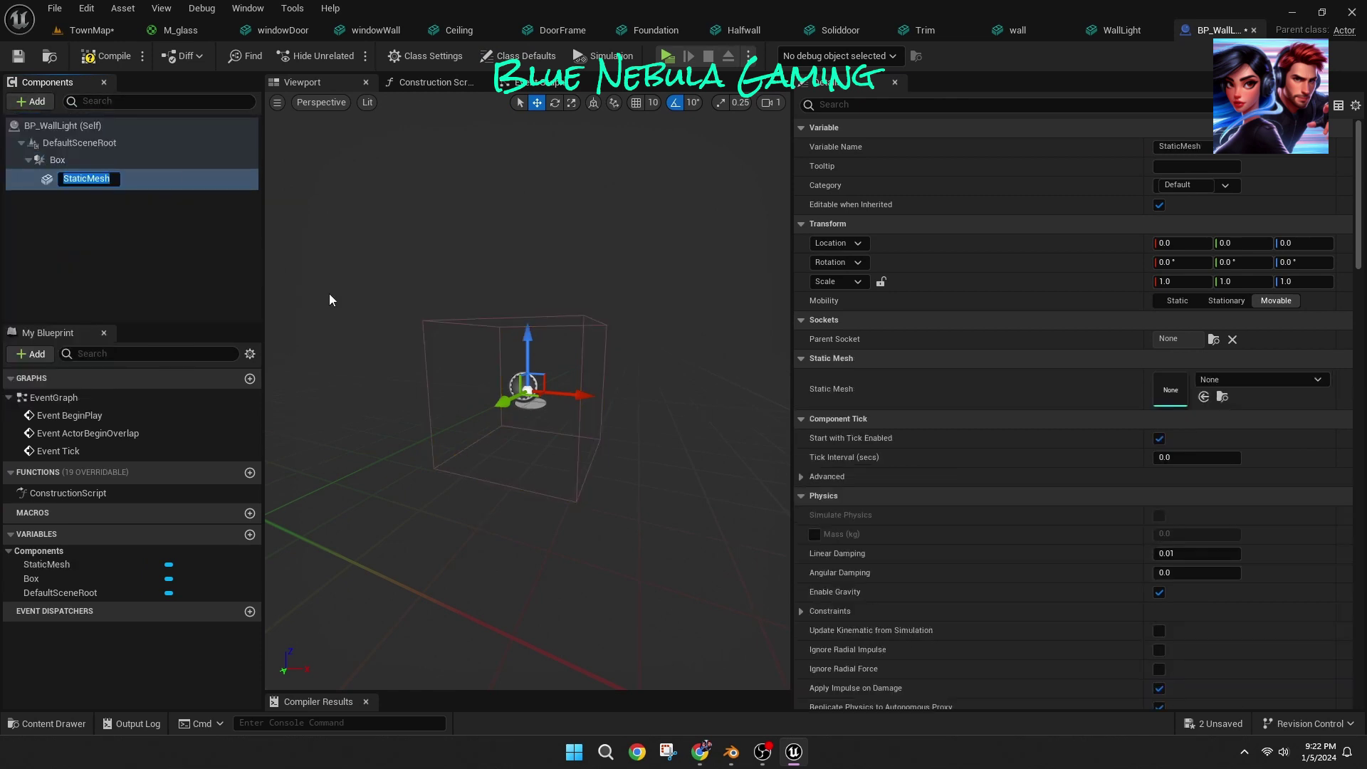
Step: Assign the WallLight mesh to the blueprint's Static Mesh component
click(1242, 381)
text(wallligjt)
key(BackSpace)
key(BackSpace)
key(BackSpace)
key(BackSpace)
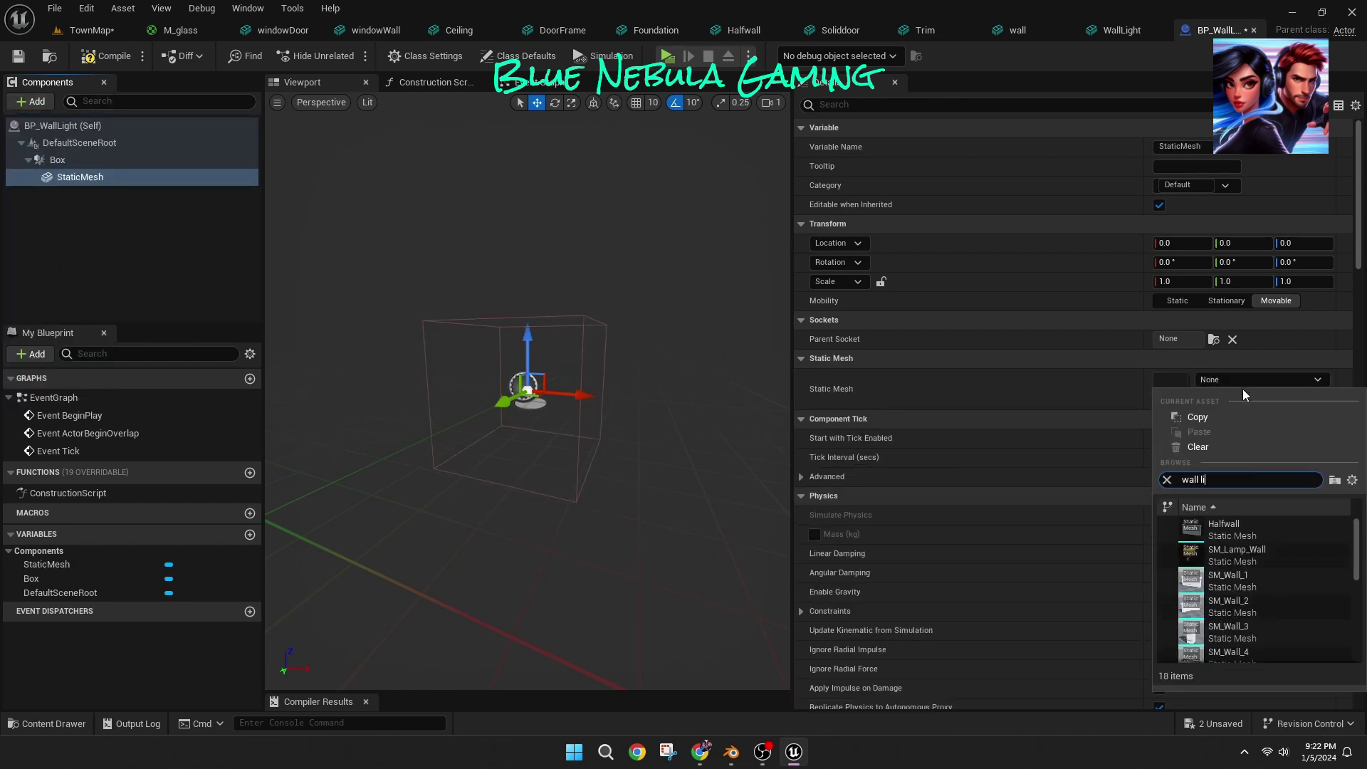
click(1218, 527)
Step: Raise the collision box to about Z 14.35 and position the light mesh inside it at about Y -18.63, Z -27.97
click(586, 317)
drag(529, 334, 529, 305)
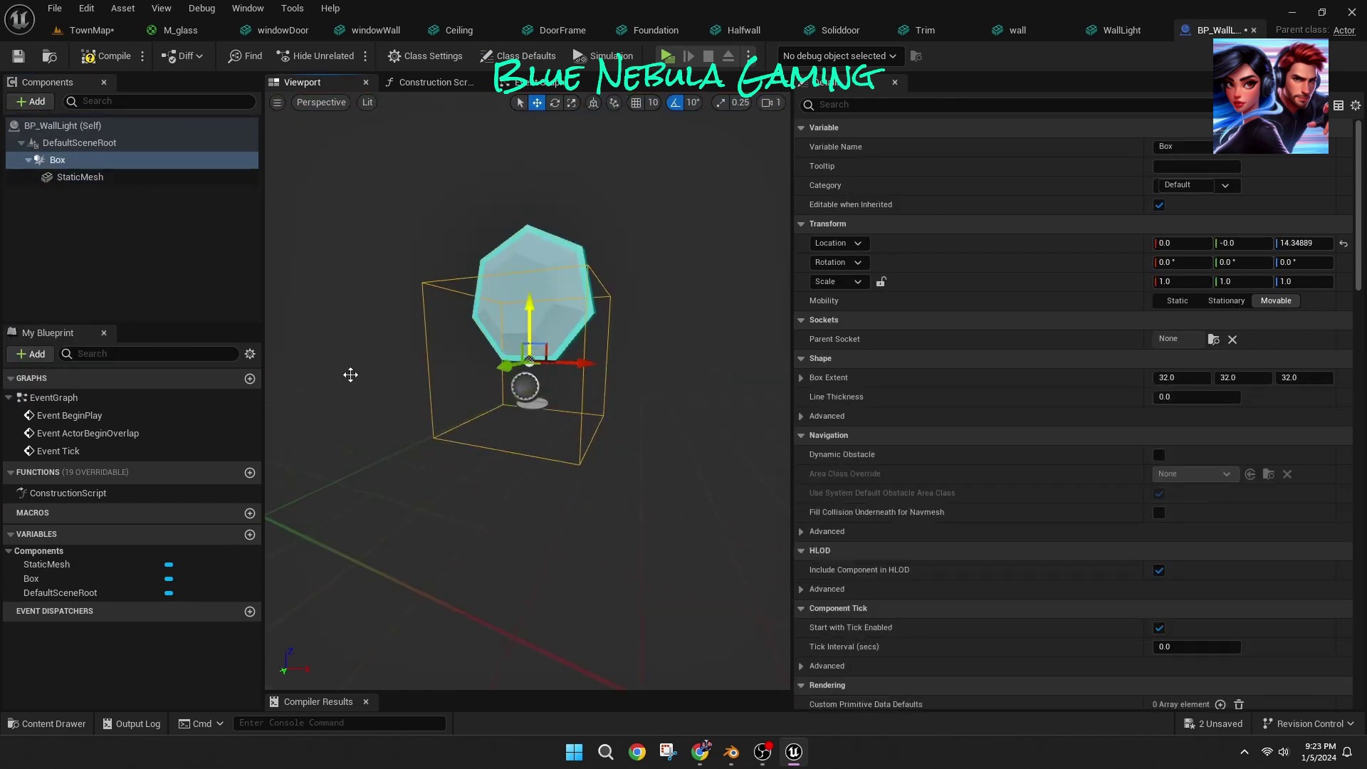
click(81, 177)
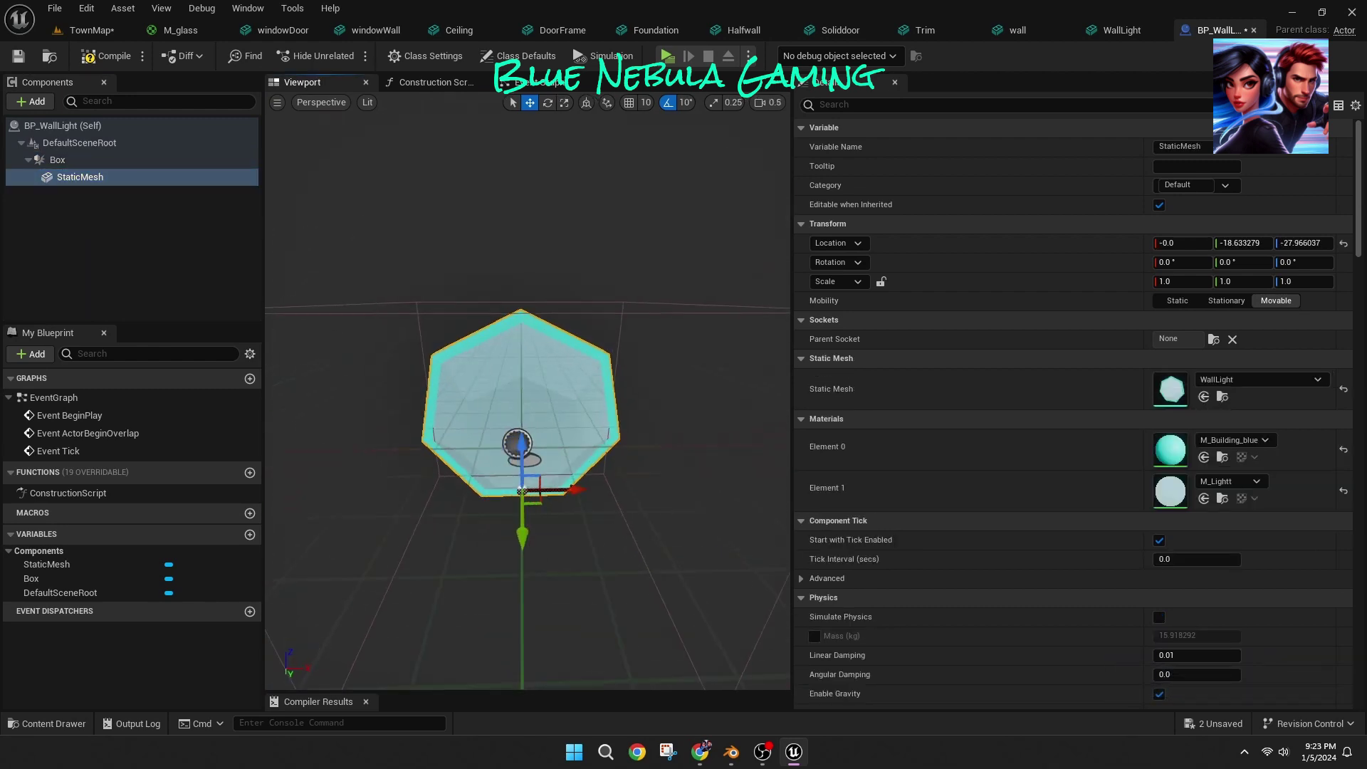
Step: Add a Point Light under the light mesh and move it to about Y -1.46, Z 27.97
text(light)
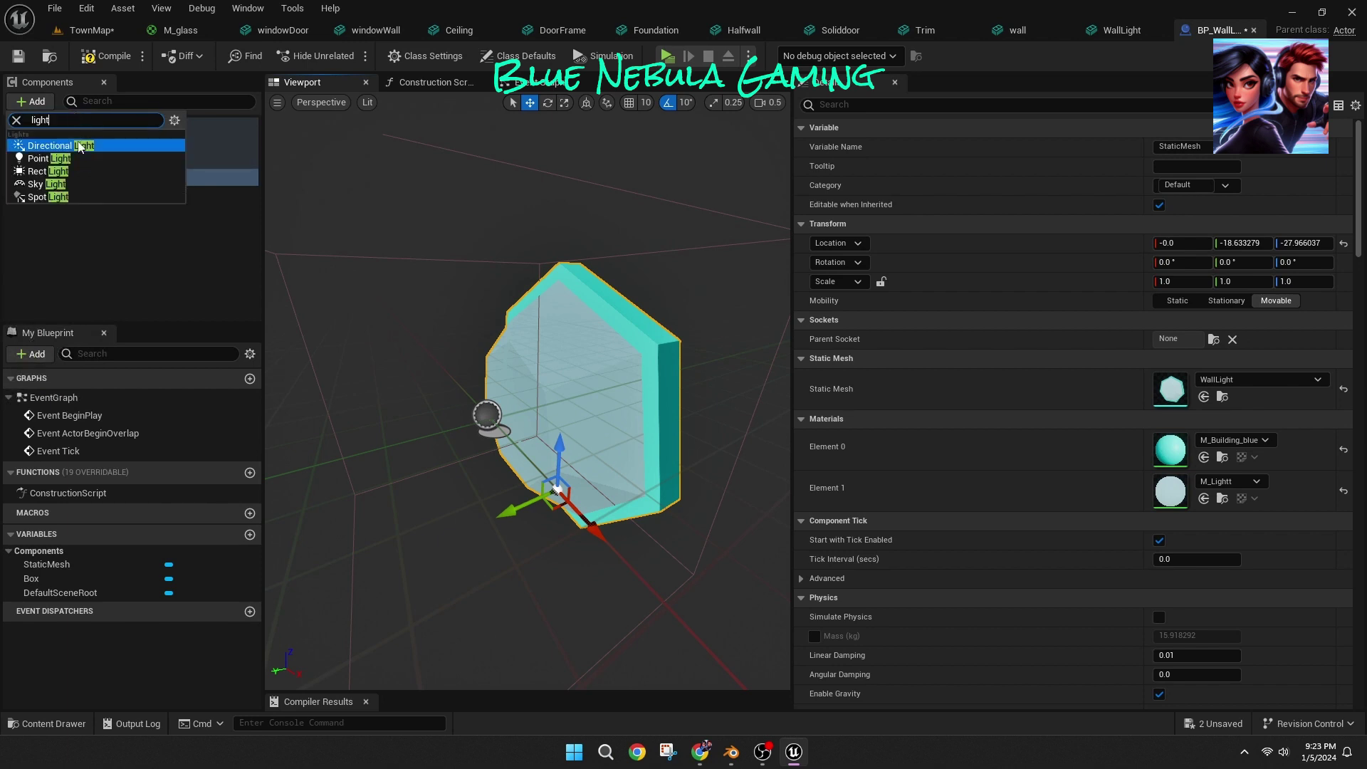
click(56, 158)
scroll(423, 274, down, 3)
drag(443, 434, 522, 414)
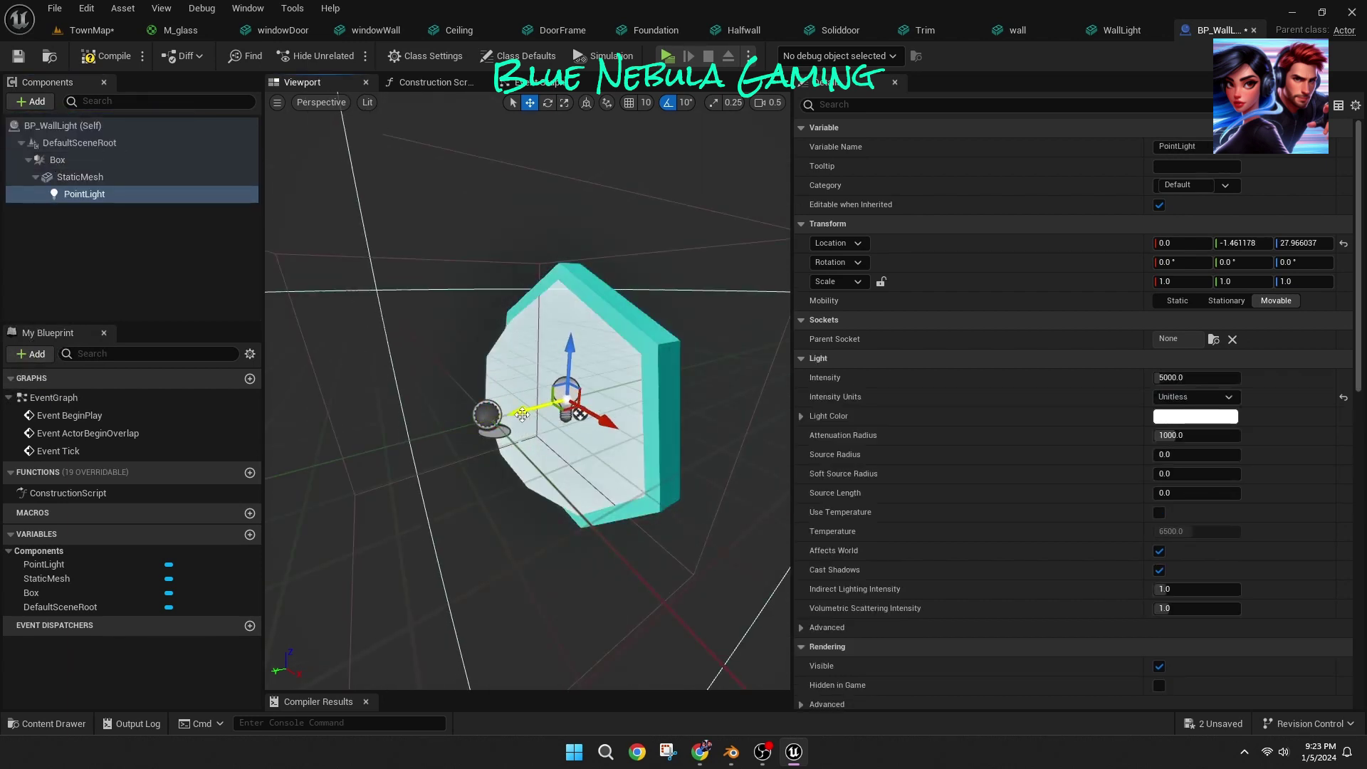
Step: Adjust the point light's depth inside the fixture using the top view, setting its Y location to about 6.62
click(321, 102)
click(351, 151)
scroll(490, 334, up, 5)
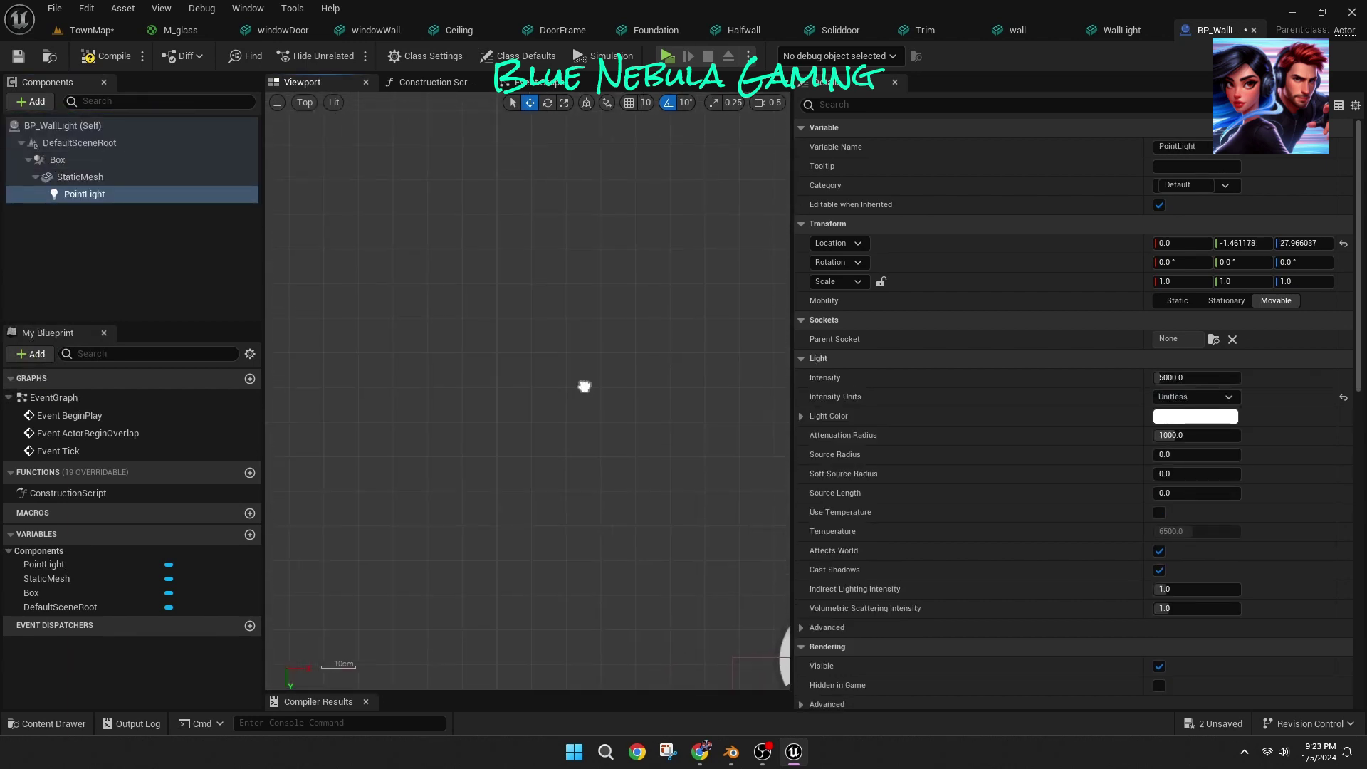
right_drag(491, 274, 400, 220)
drag(528, 410, 534, 552)
right_drag(561, 525, 546, 449)
scroll(341, 178, down, 2)
click(305, 102)
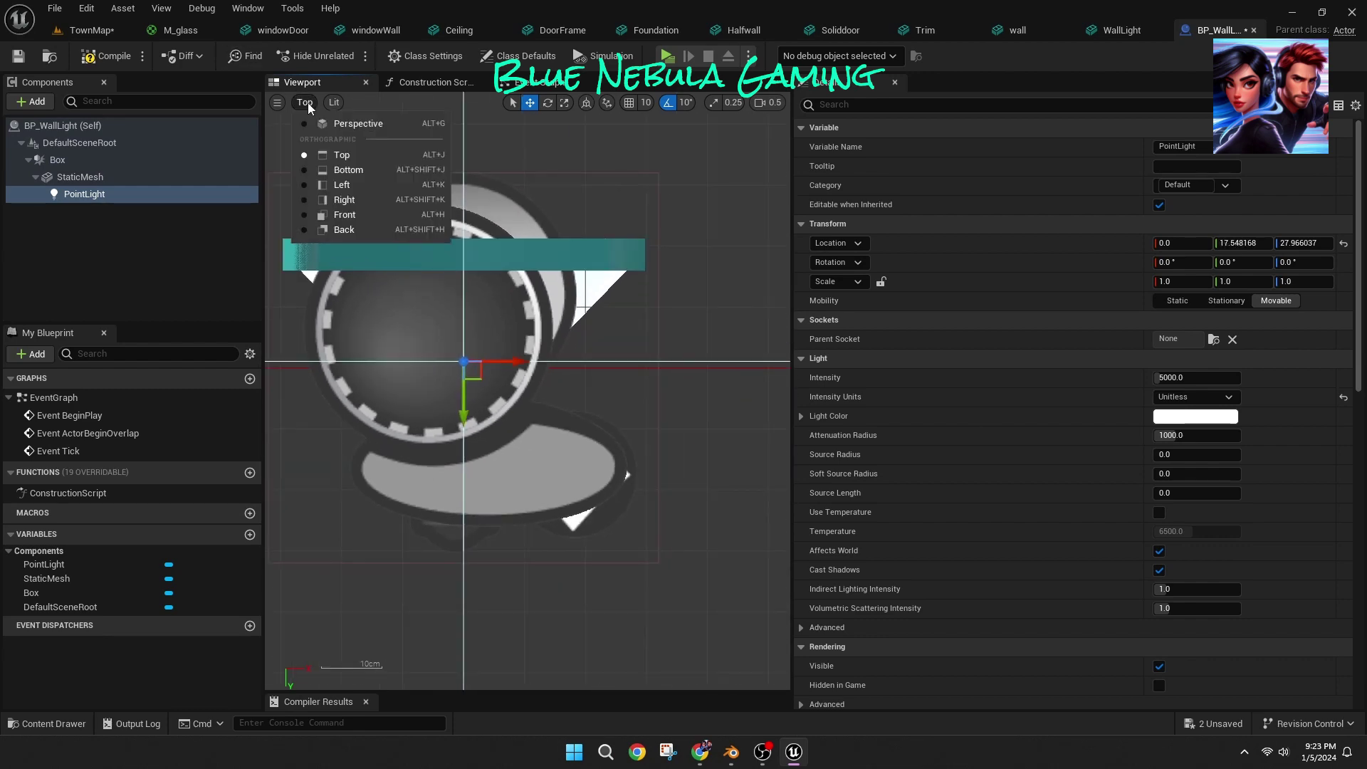
click(331, 122)
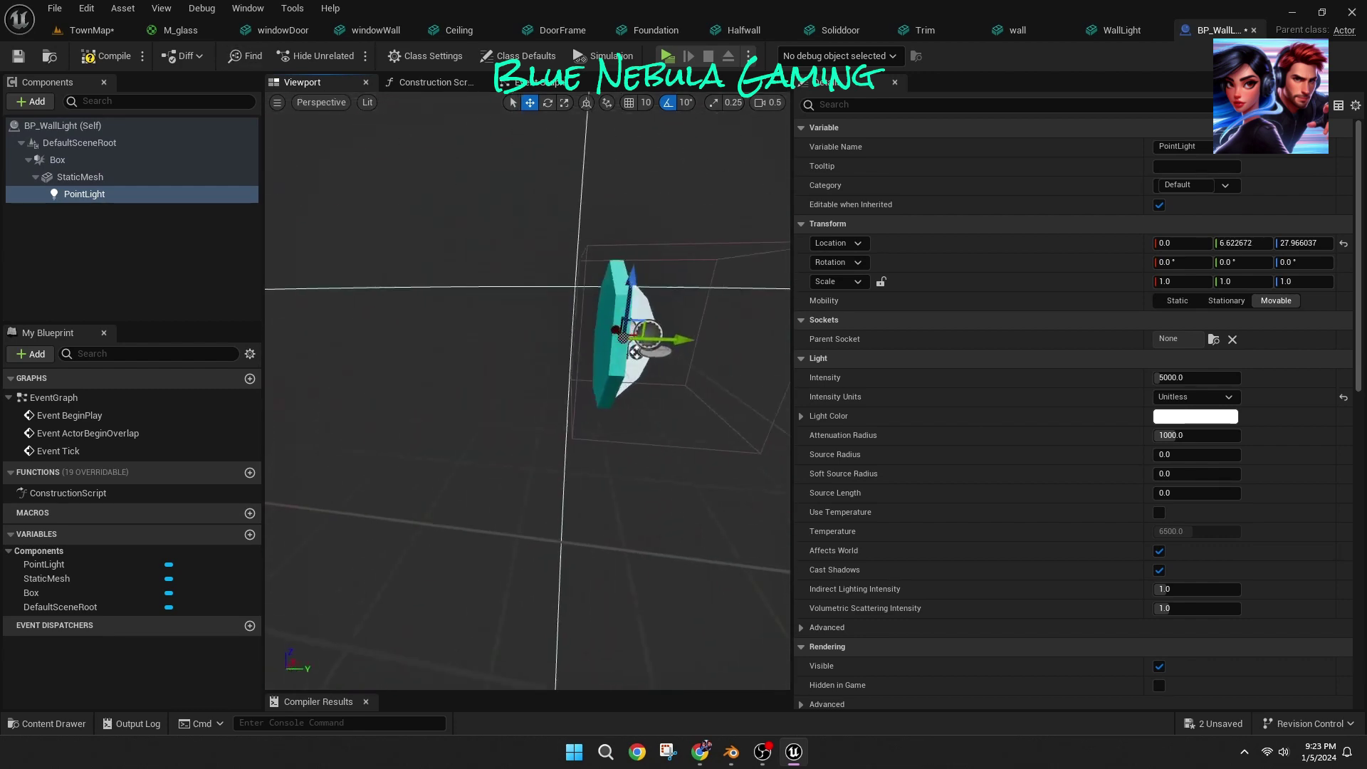
Step: Return to the TownMap level and place a BP_WallLight on the interior back wall beside the window
click(86, 30)
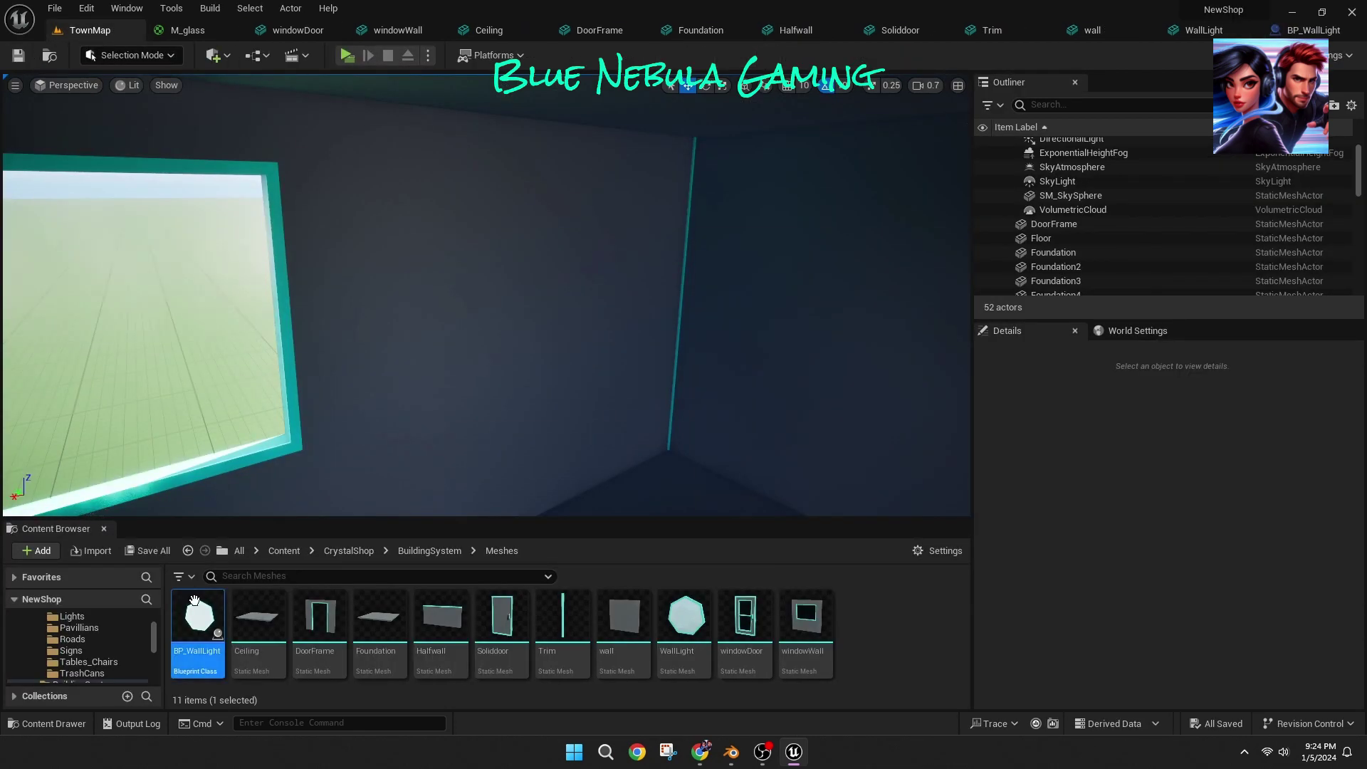
drag(194, 601, 565, 292)
key(w)
mouse_move(565, 291)
right_down()
mouse_move(588, 288)
mouse_move(549, 292)
mouse_move(578, 297)
right_up()
drag(578, 297, 581, 297)
right_drag(581, 298, 455, 292)
Step: Reduce the placed wall light's PointLight attenuation radius to about 238 and its intensity to about 1613
scroll(1022, 566, down, 6)
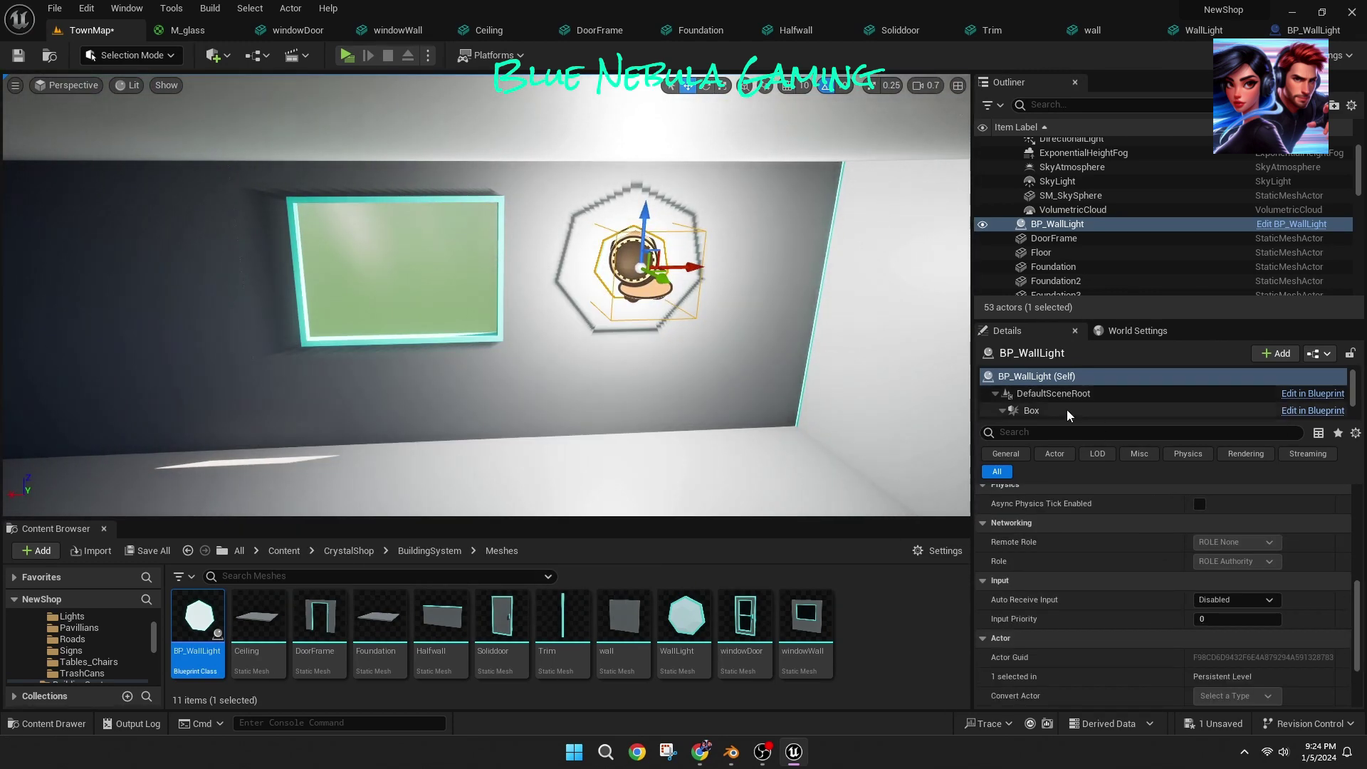
scroll(1066, 416, down, 2)
click(1060, 408)
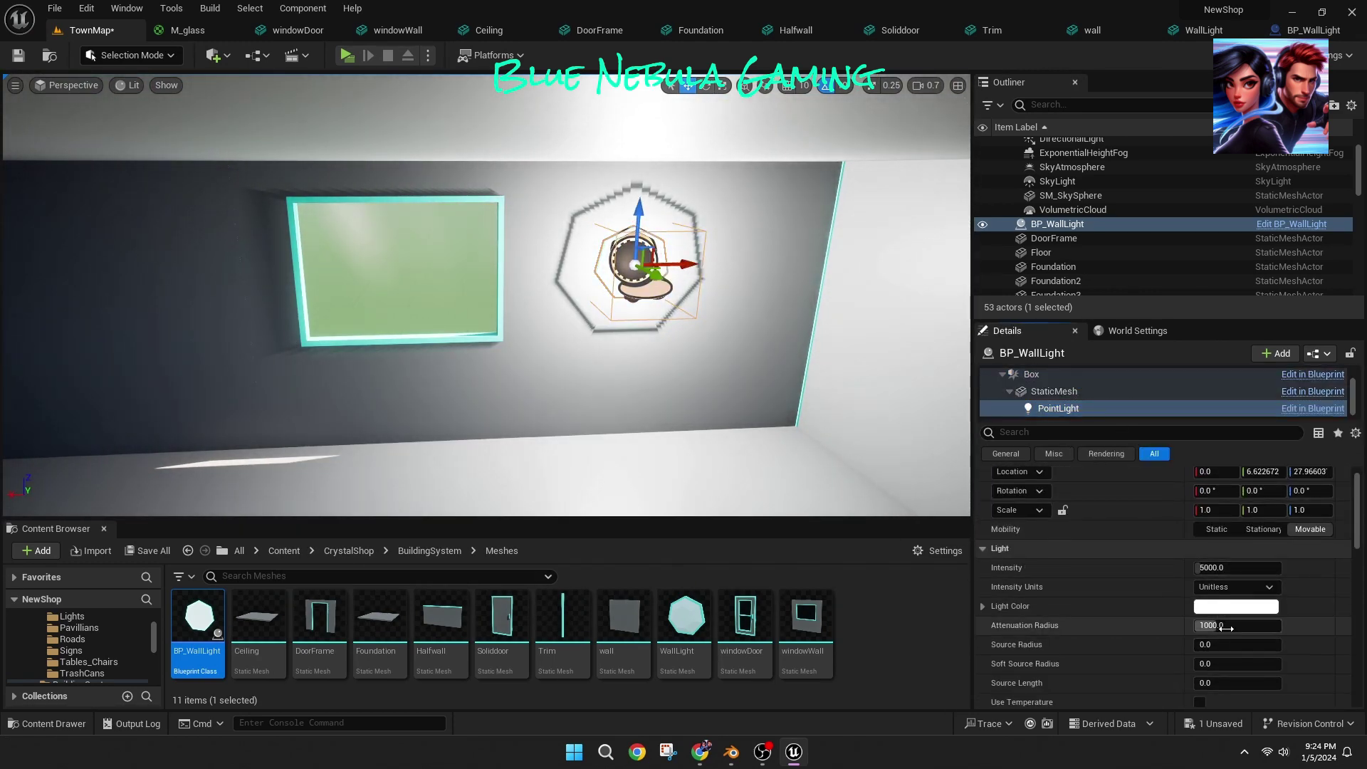
drag(1226, 628, 1182, 628)
drag(1237, 573, 1195, 574)
right_drag(641, 264, 576, 253)
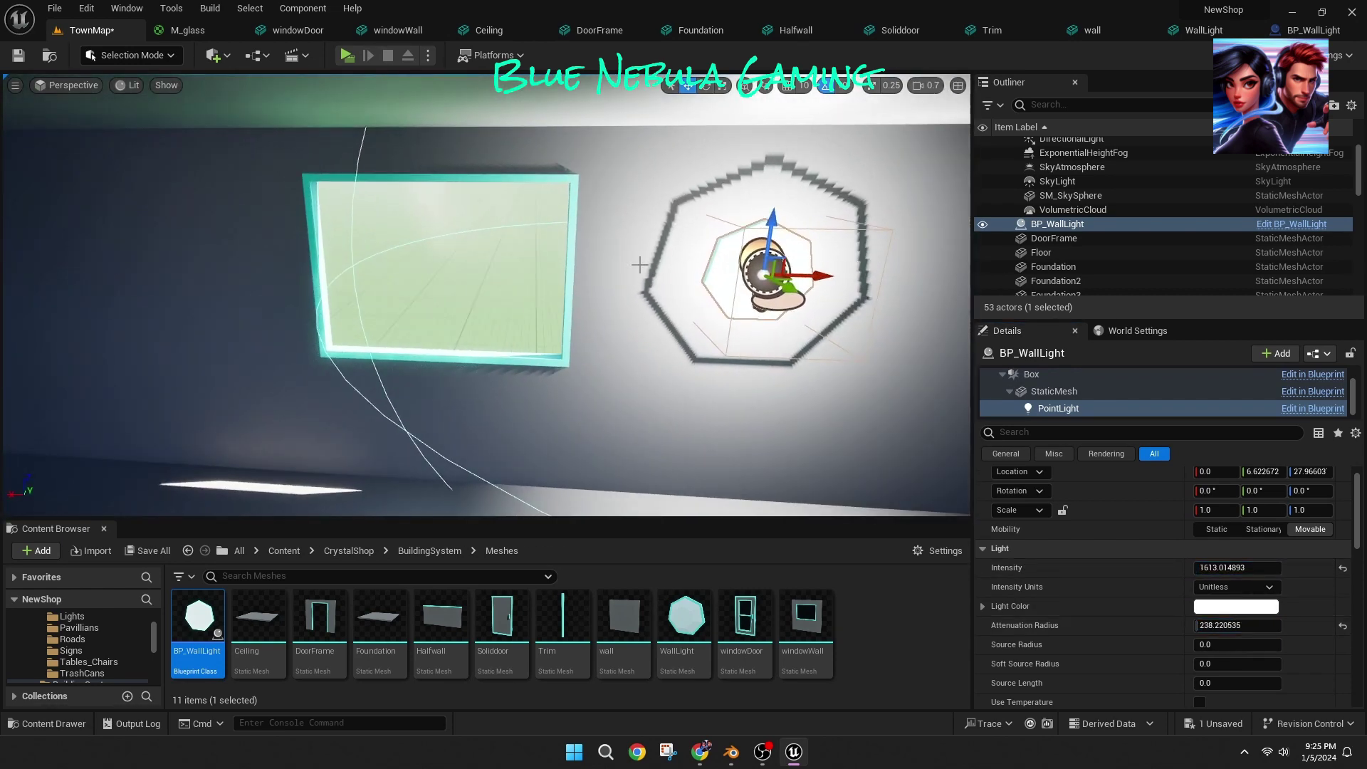
Step: Rotate the shop's windowDoor outward around its hinge so the entrance stands open
click(708, 280)
scroll(387, 237, down, 5)
mouse_move(387, 238)
right_down()
mouse_move(427, 299)
mouse_move(385, 271)
mouse_move(382, 249)
right_up()
click(470, 208)
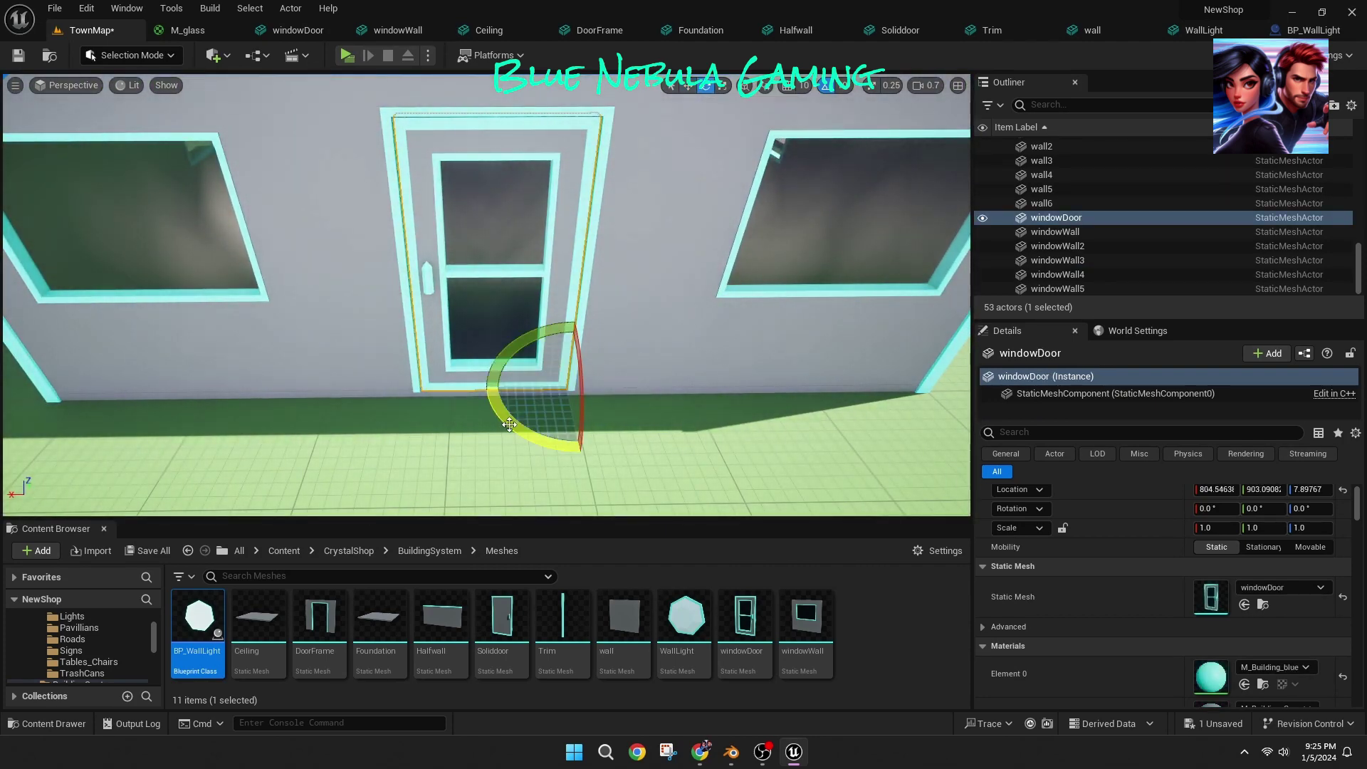
drag(509, 425, 614, 450)
scroll(427, 462, down, 5)
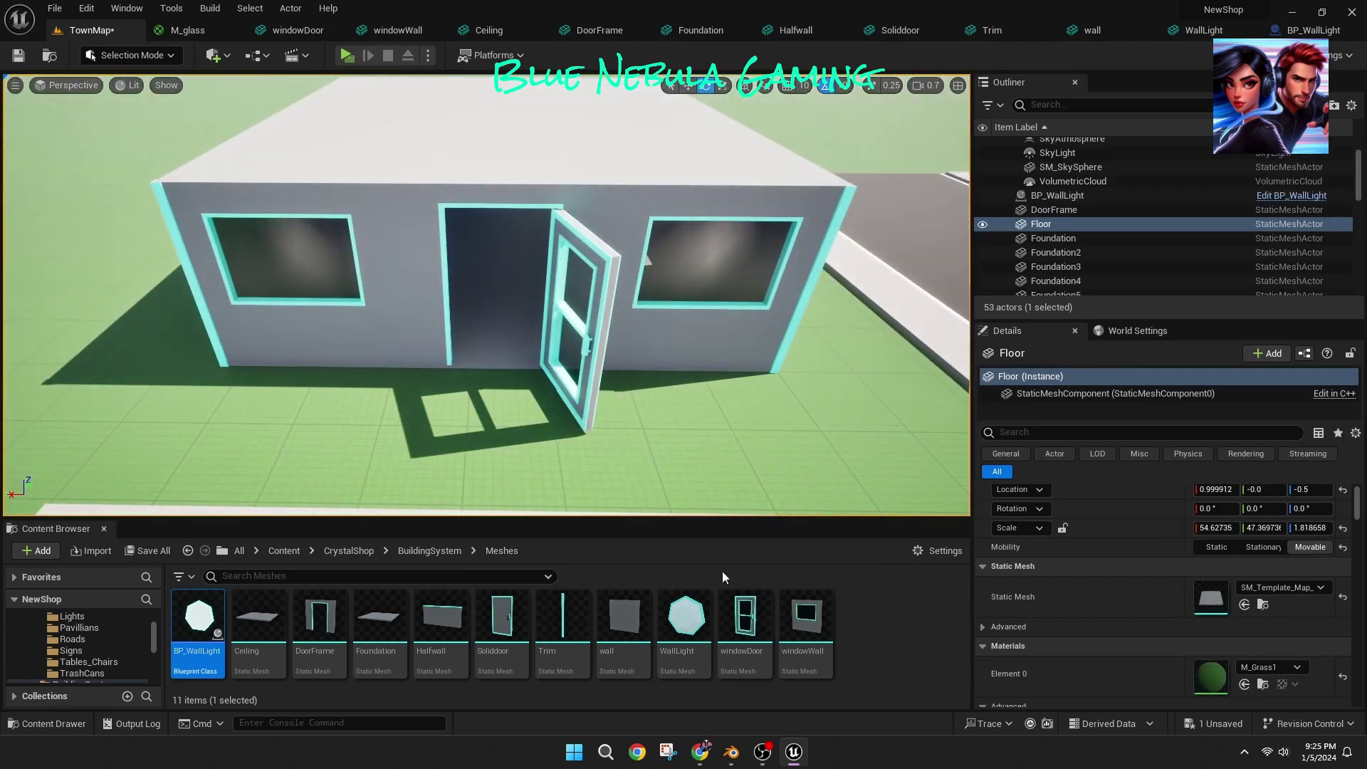
Step: Replace the DoorFrame mesh's full-width simple collision with two box collisions, one on each side of the opening
double_click(319, 616)
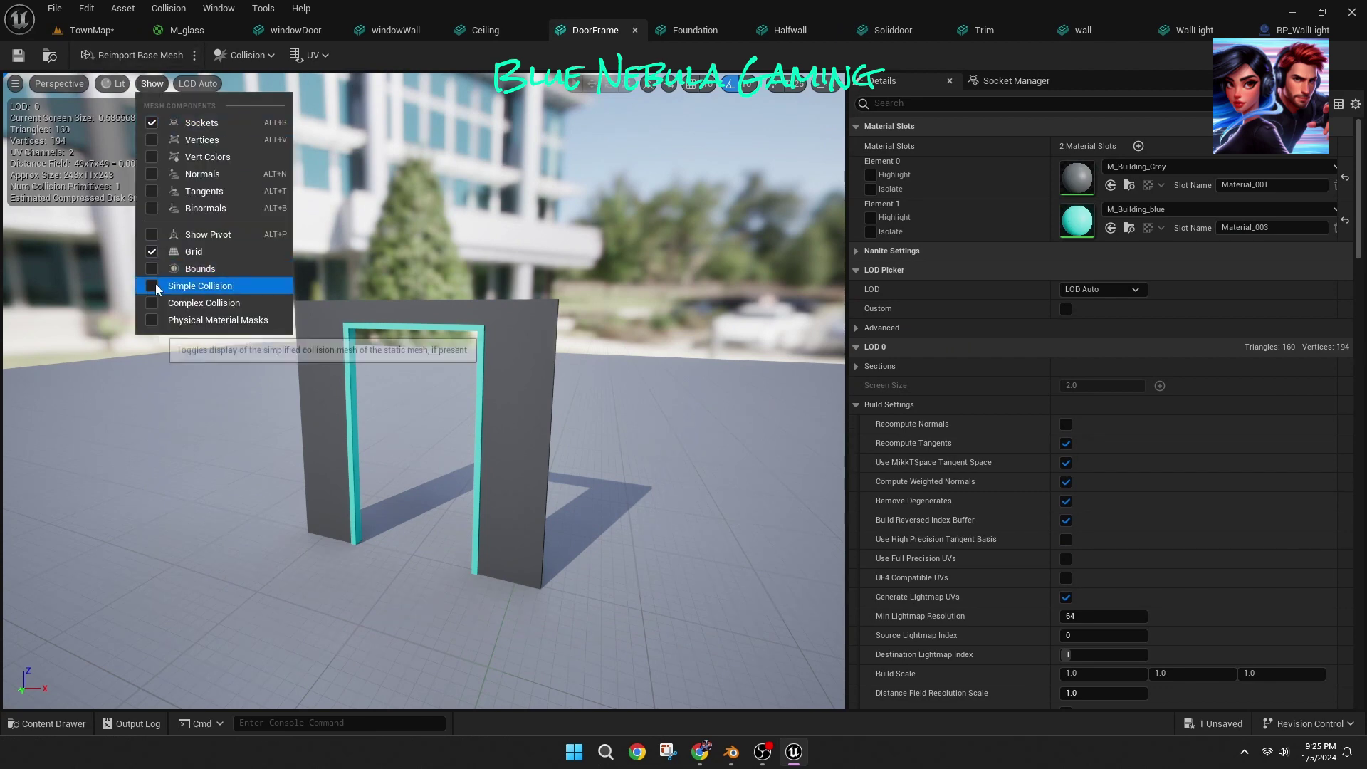
click(152, 286)
click(244, 55)
click(474, 526)
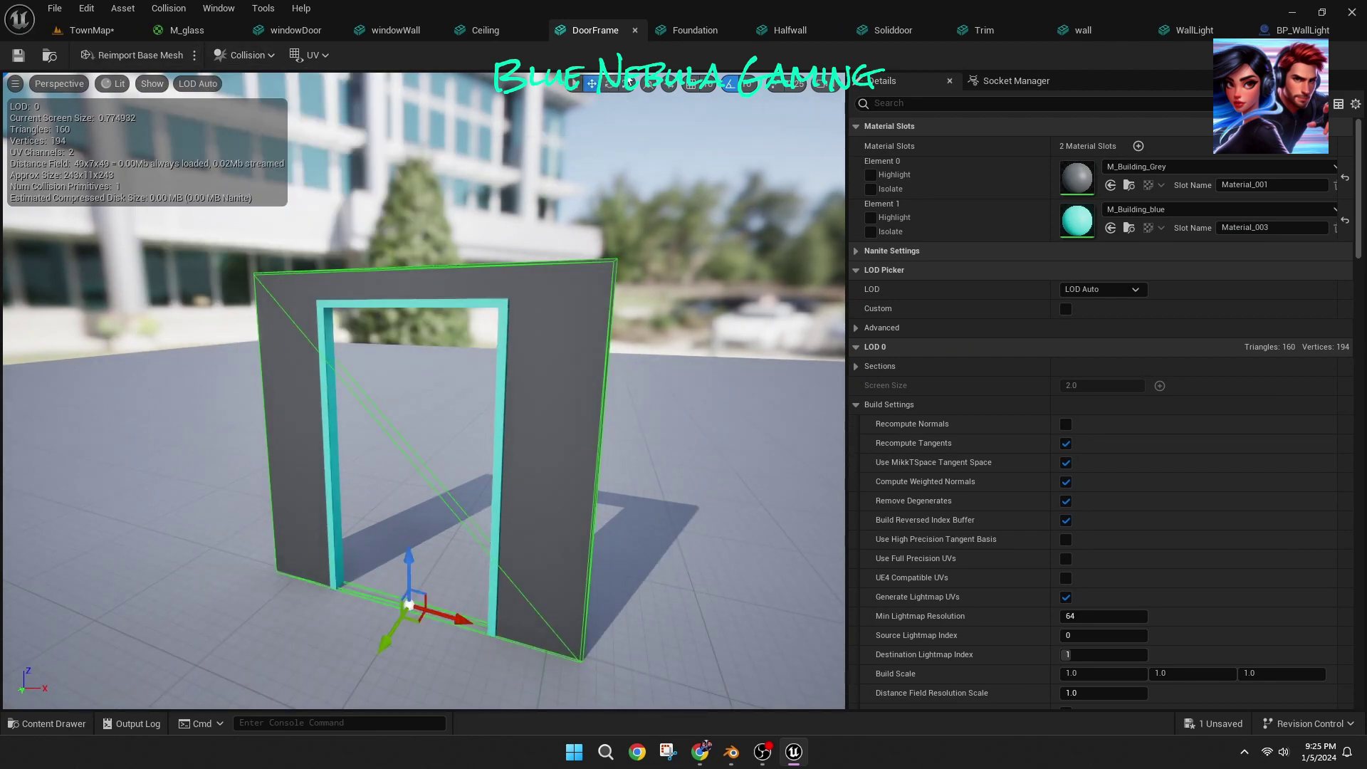
click(244, 55)
click(281, 122)
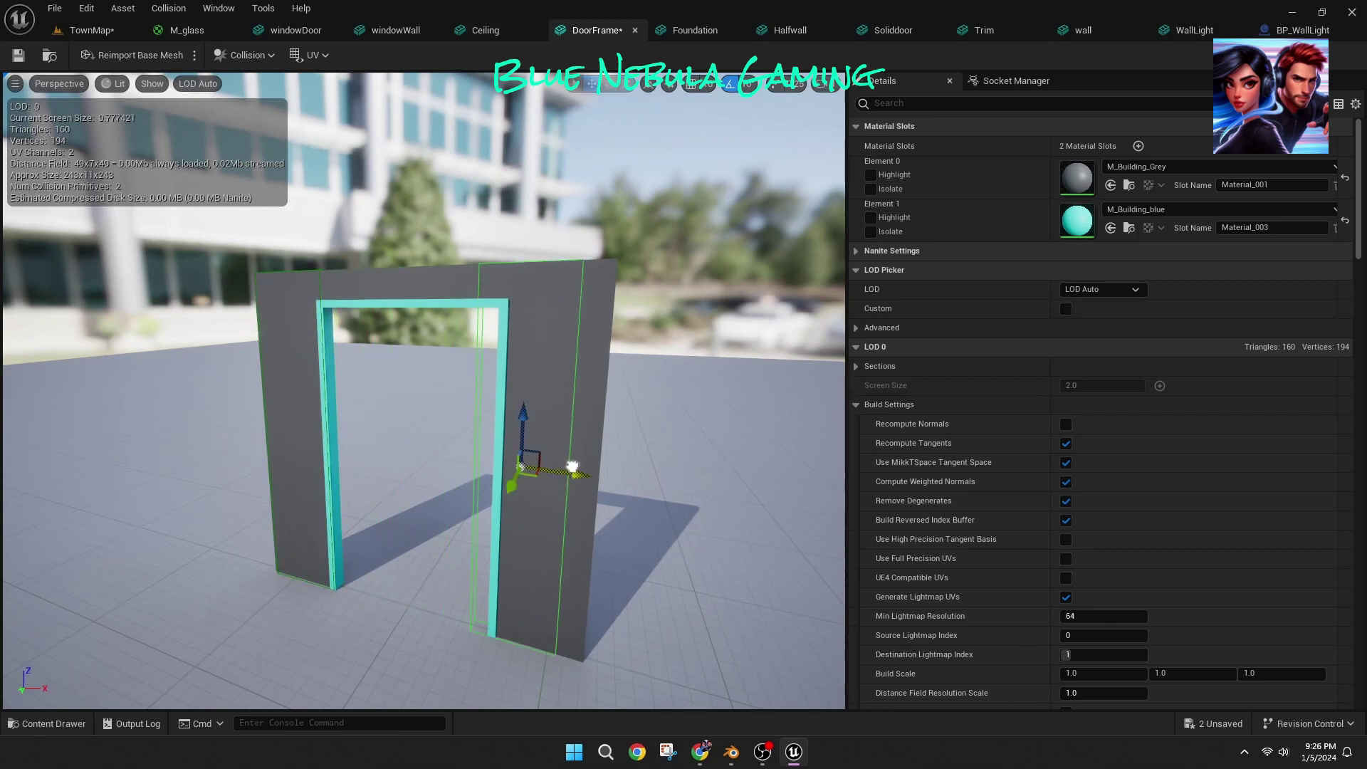
Step: Play-test TownMap, walking through the open doorway into the shop and up to the wall light
click(91, 30)
click(358, 61)
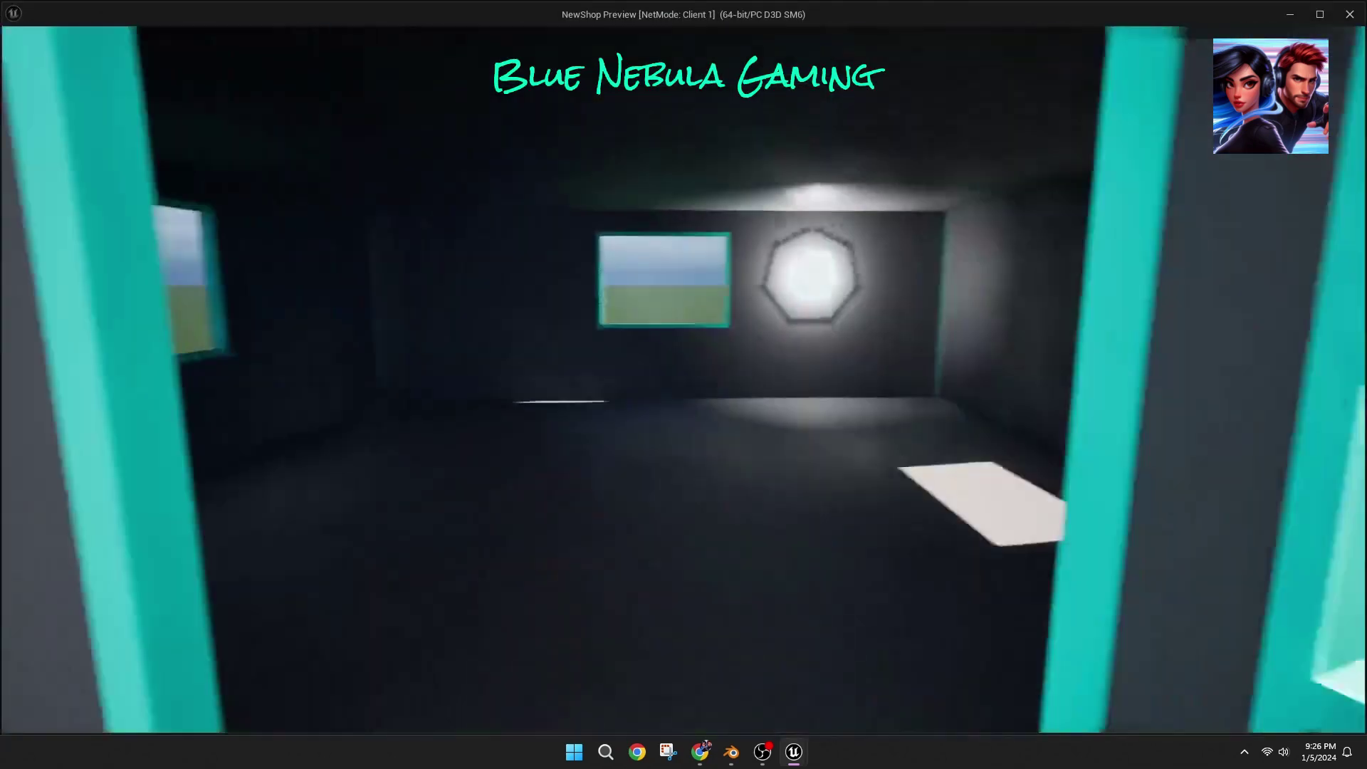
key(s)
key(w)
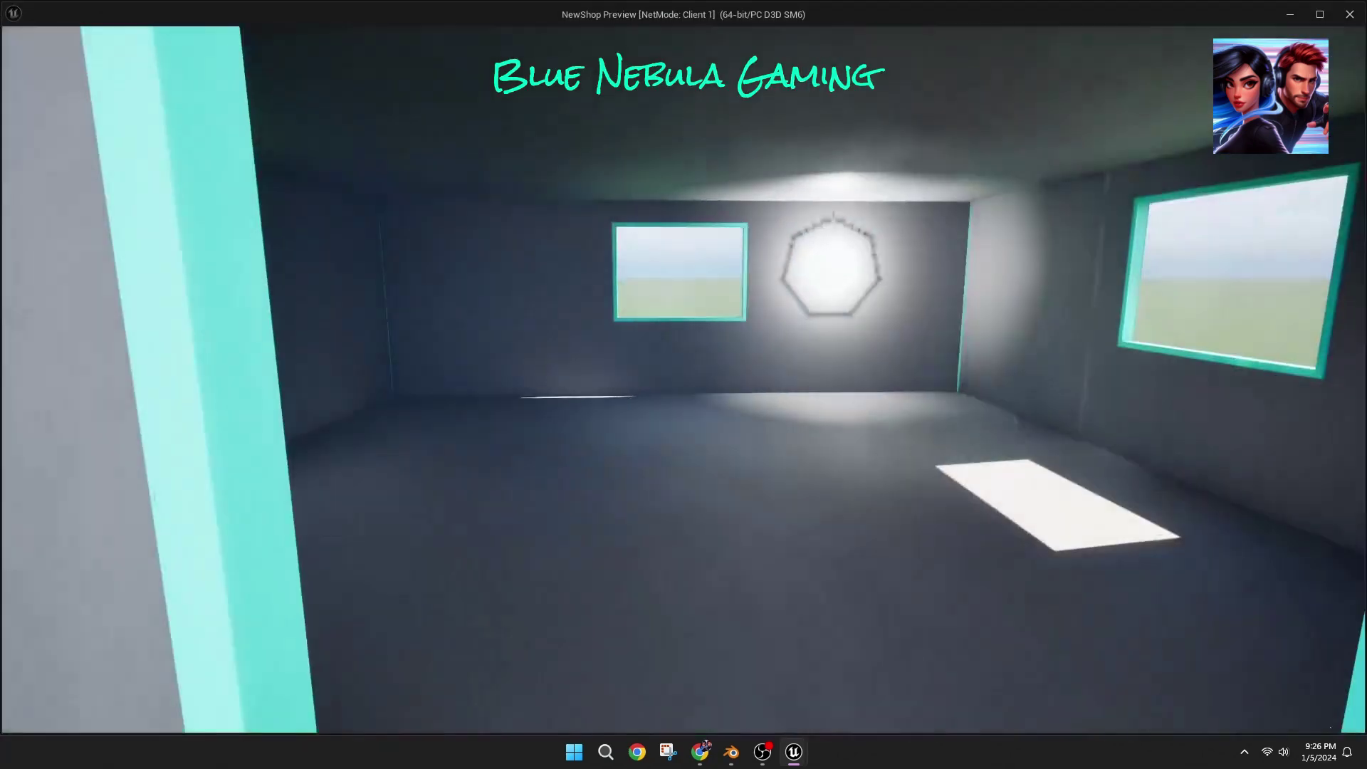
key(w)
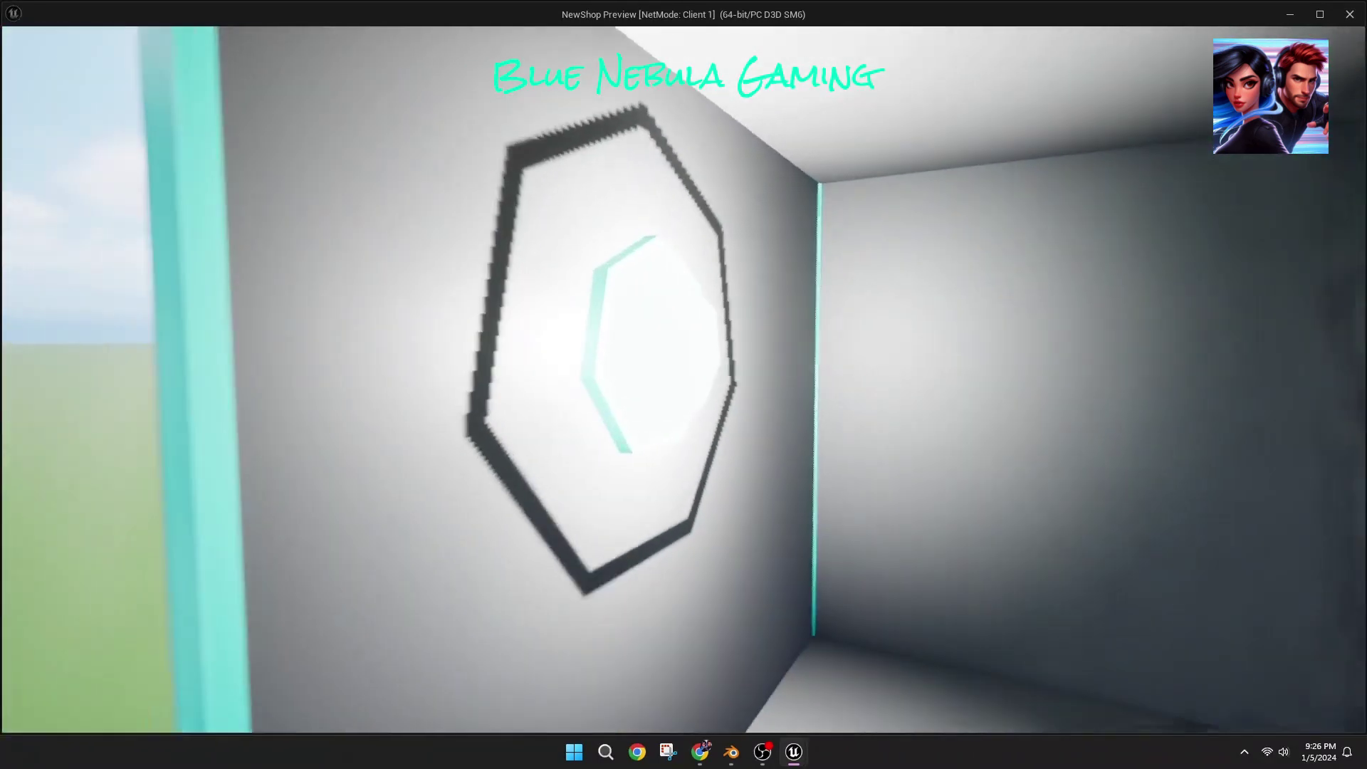
key(w)
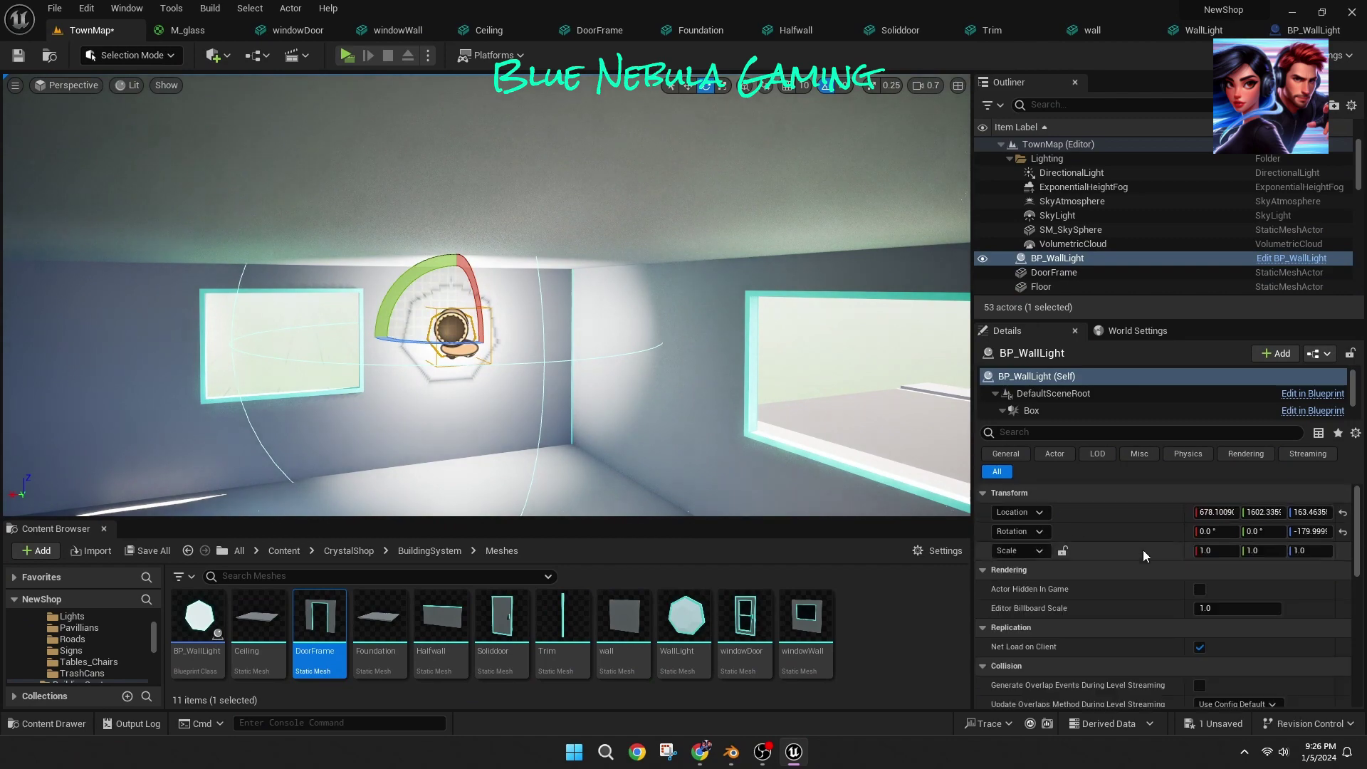
Step: Lower the placed wall light's PointLight intensity further to remove the harsh glow on the wall
scroll(1108, 399, down, 2)
click(1103, 408)
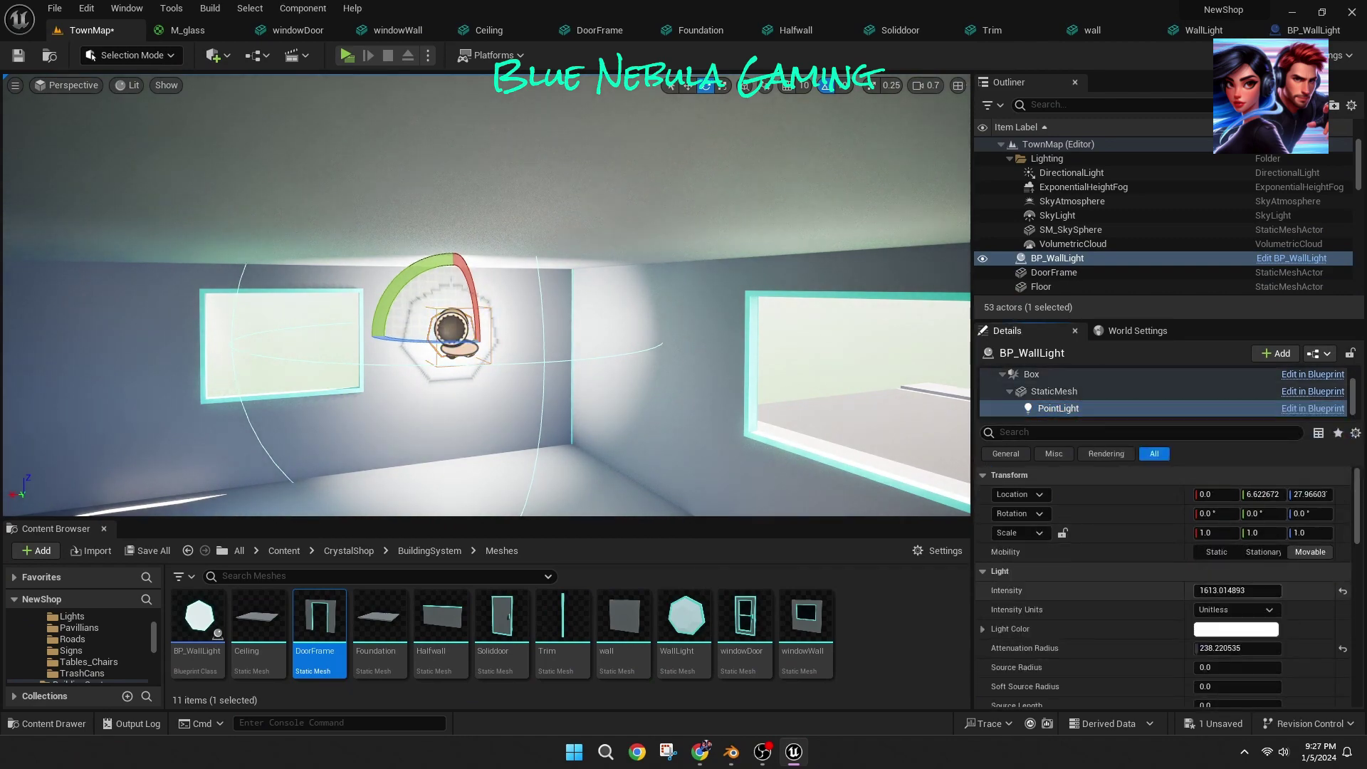
drag(1237, 591, 1194, 590)
Step: Play-test the level again to inspect the dimmed wall light inside the shop
click(347, 55)
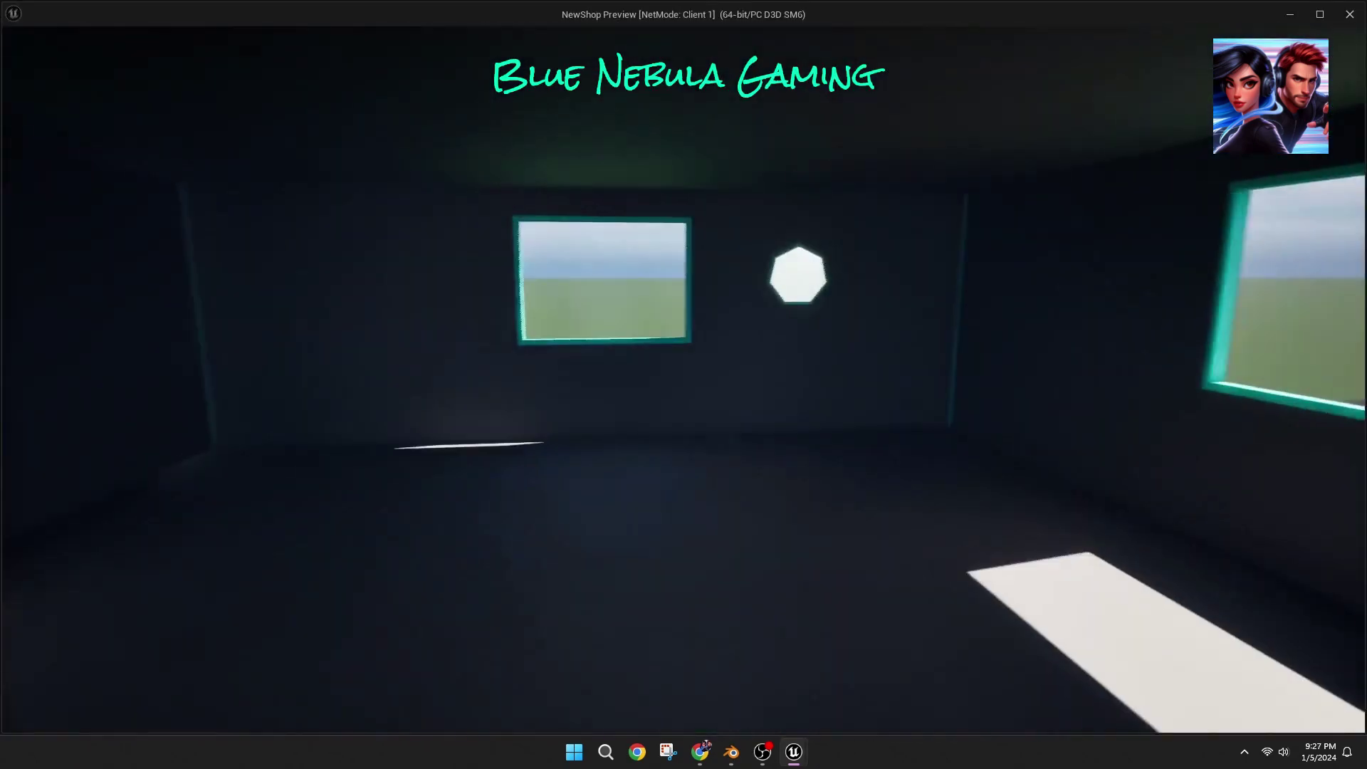
key(w)
key(Escape)
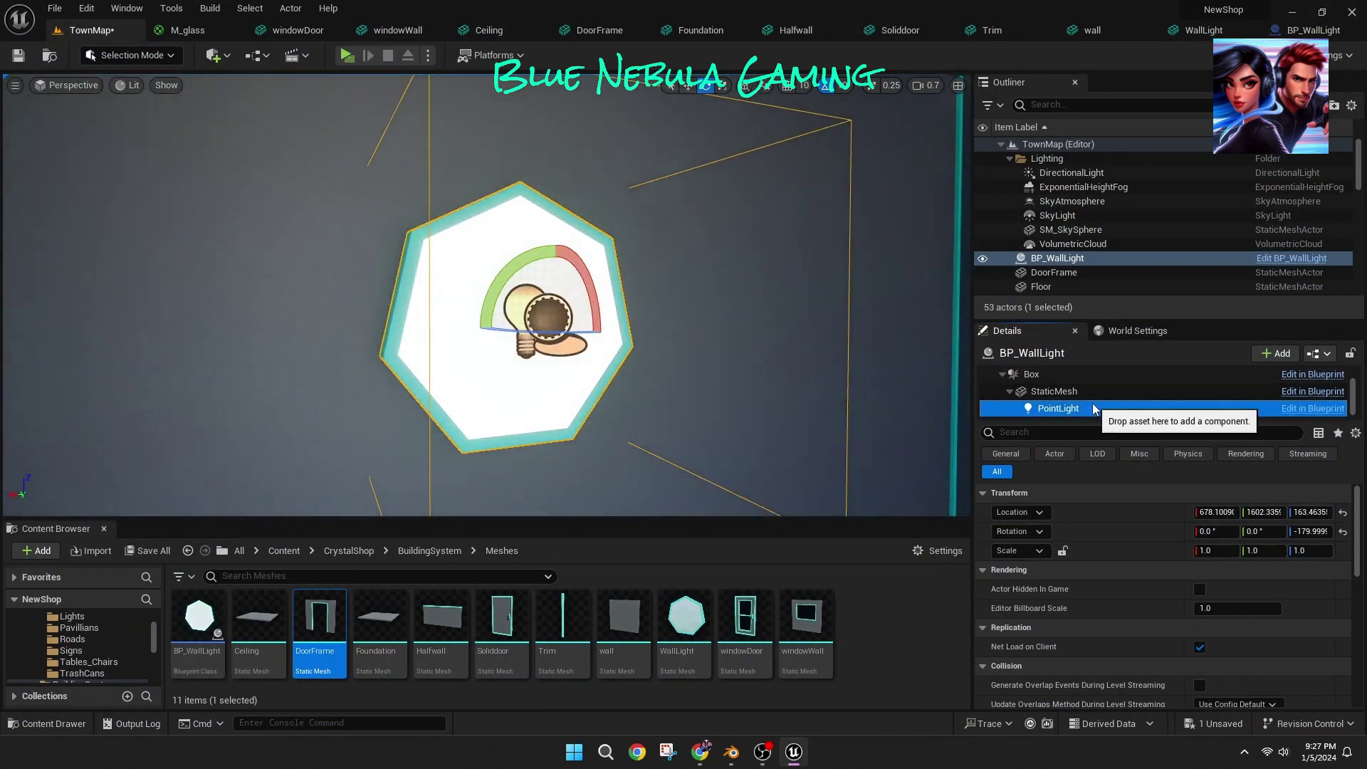
Step: Reduce the attenuation radius of the placed wall light's PointLight to about 168
click(1094, 408)
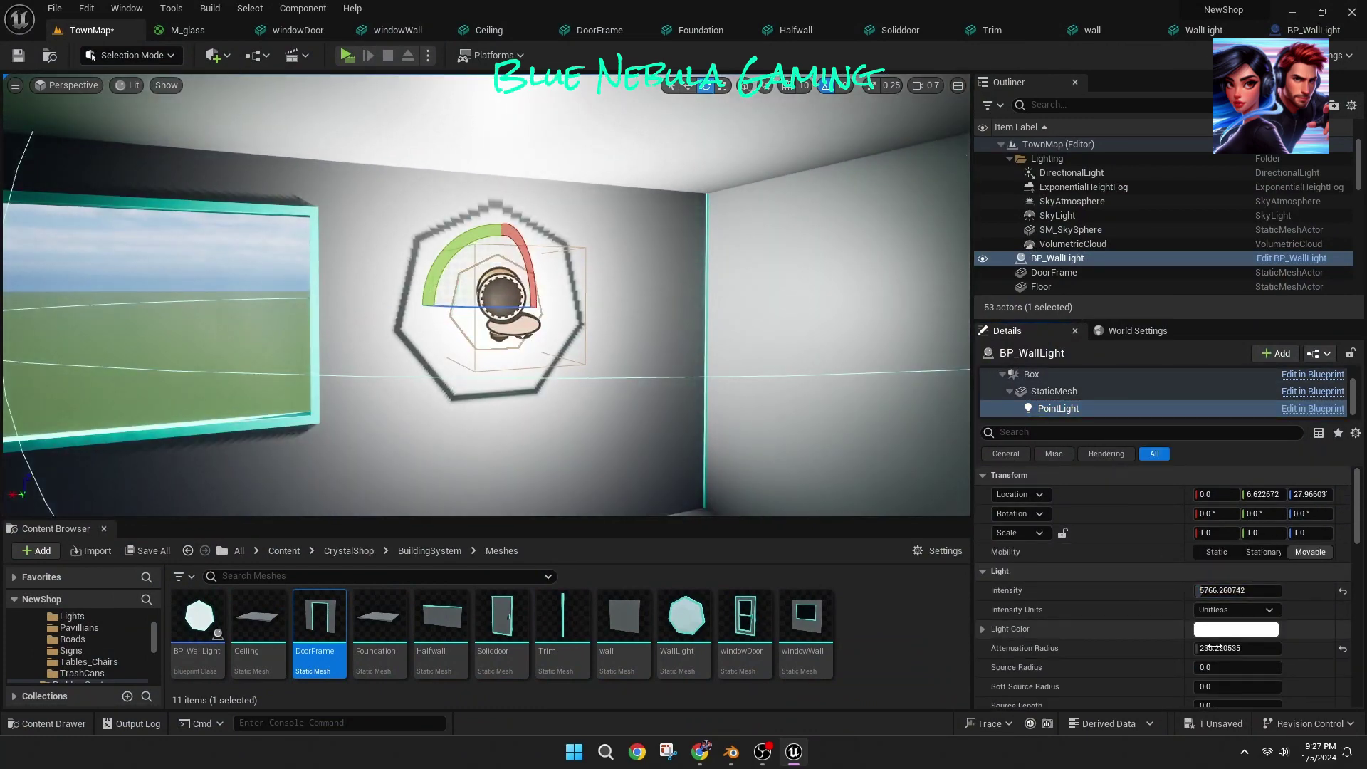
drag(1214, 647, 1198, 646)
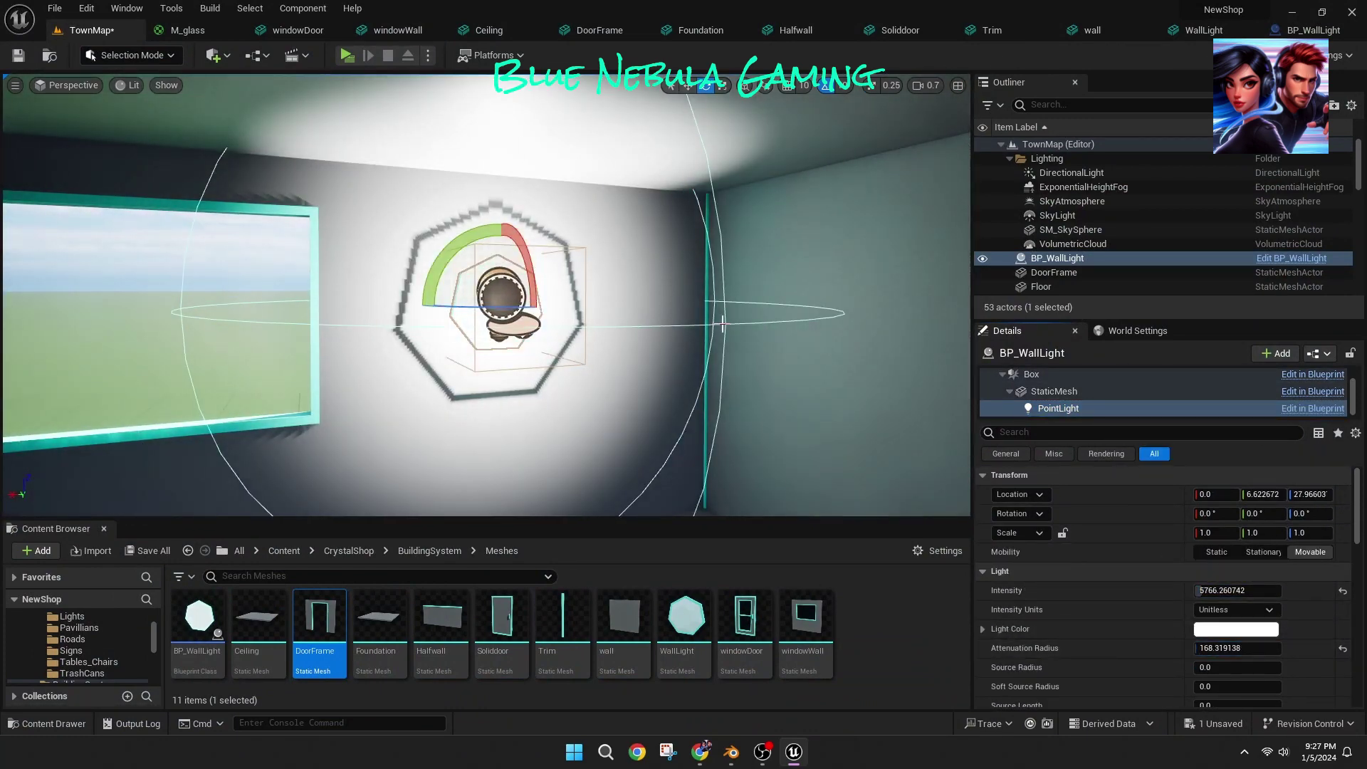
click(493, 295)
scroll(1073, 416, down, 2)
click(1068, 408)
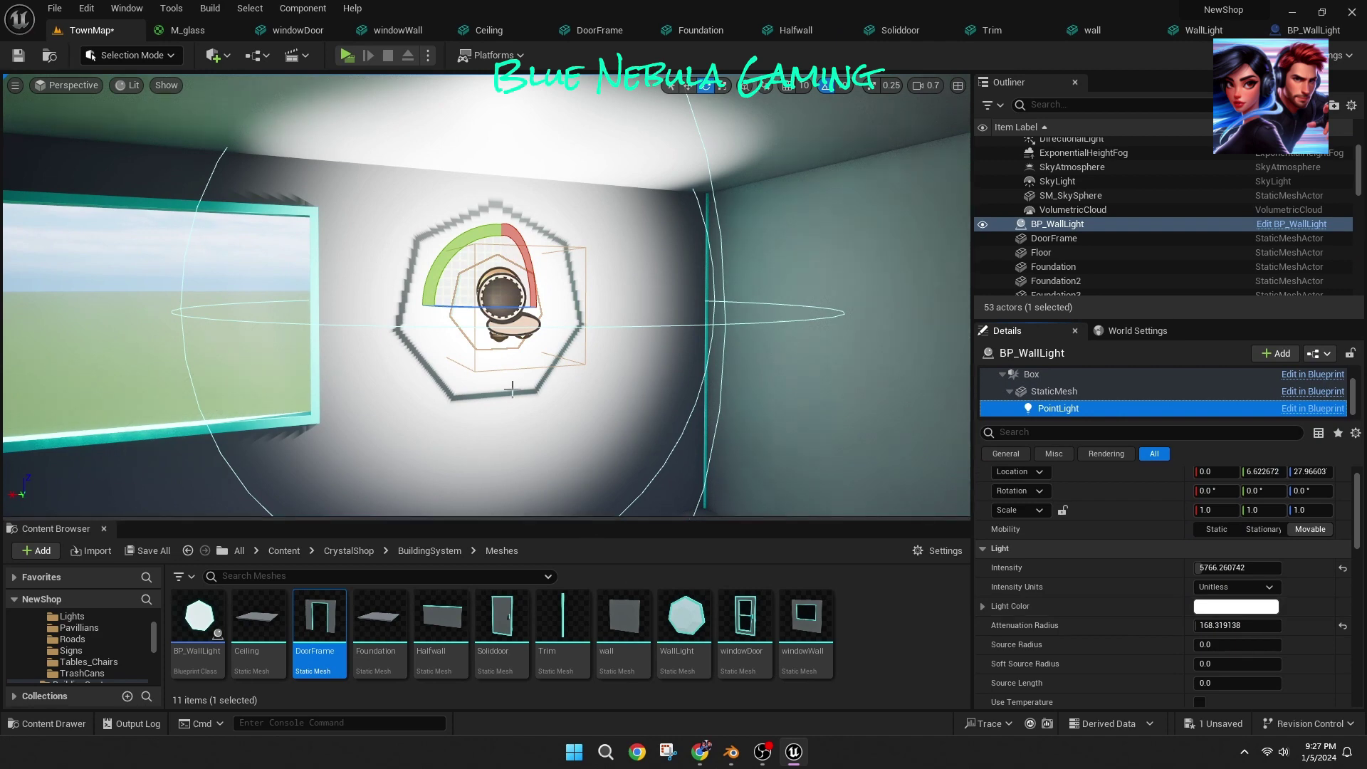
Step: Try a DirectionalLight component in the BP_WallLight blueprint, remove it, save the blueprint and return to TownMap
double_click(198, 626)
text(light)
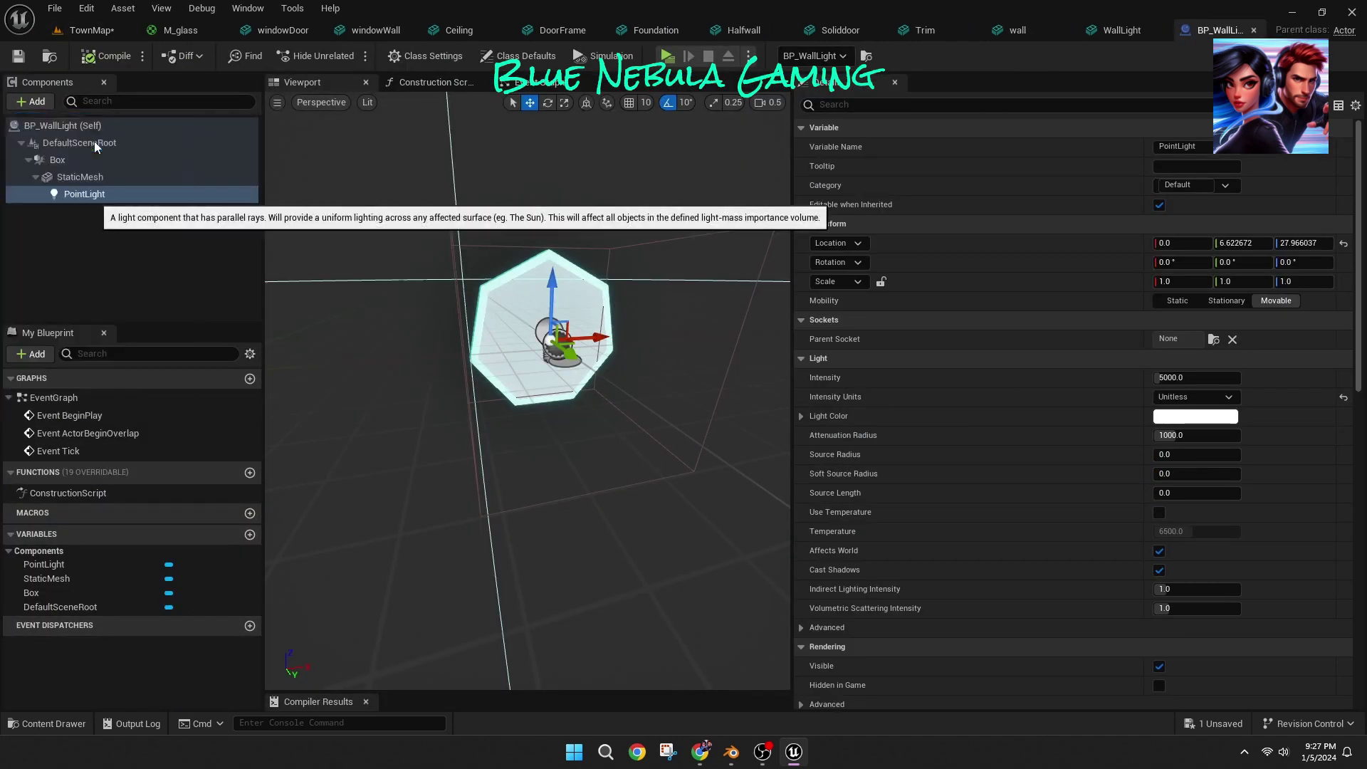
drag(793, 336, 1009, 351)
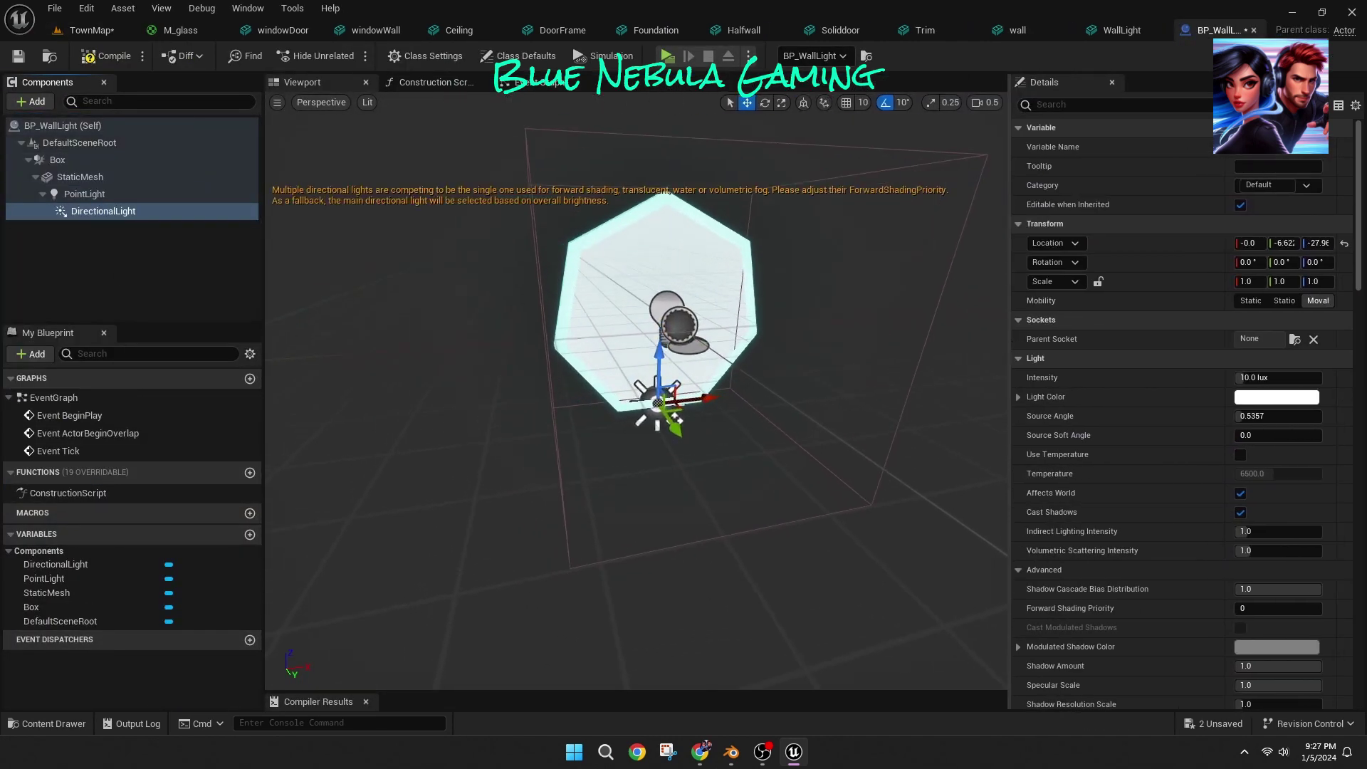
key(Delete)
click(37, 101)
text(light)
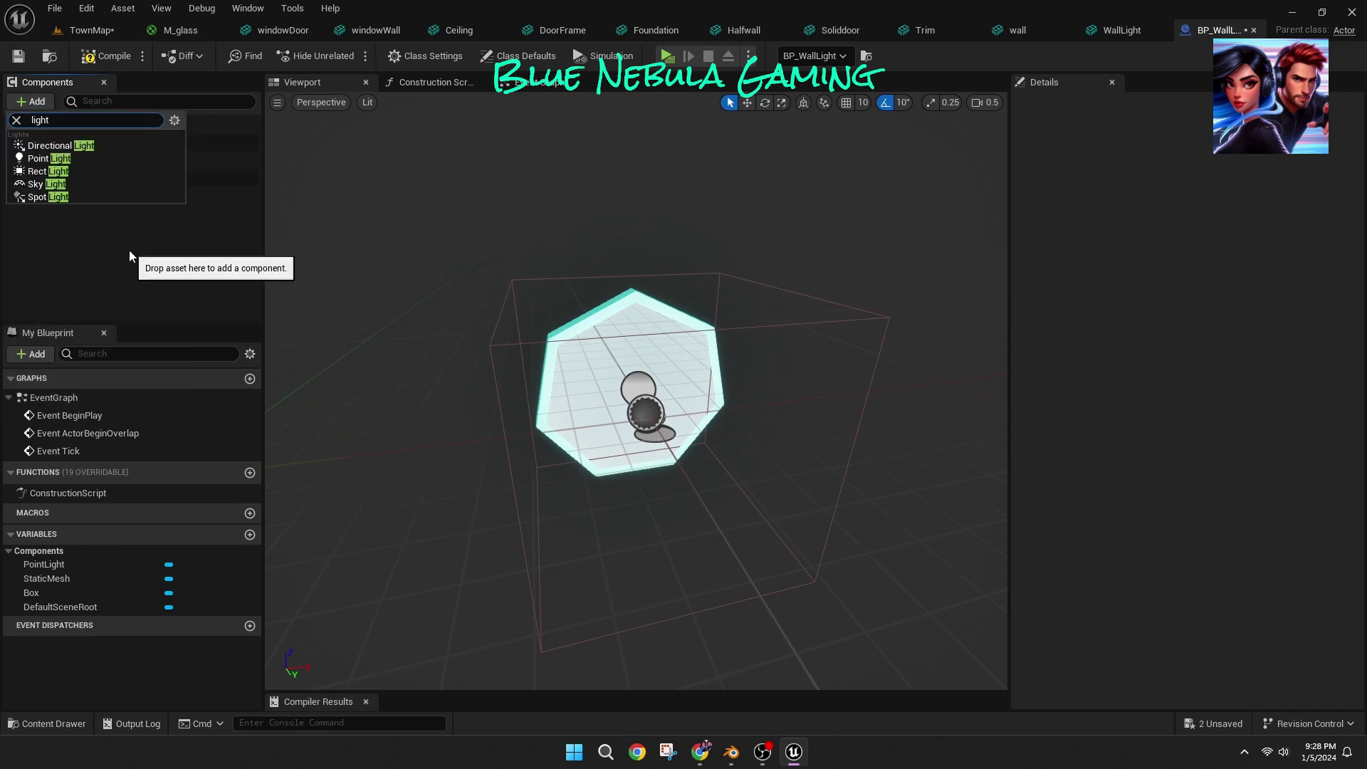
click(115, 244)
click(19, 56)
click(91, 30)
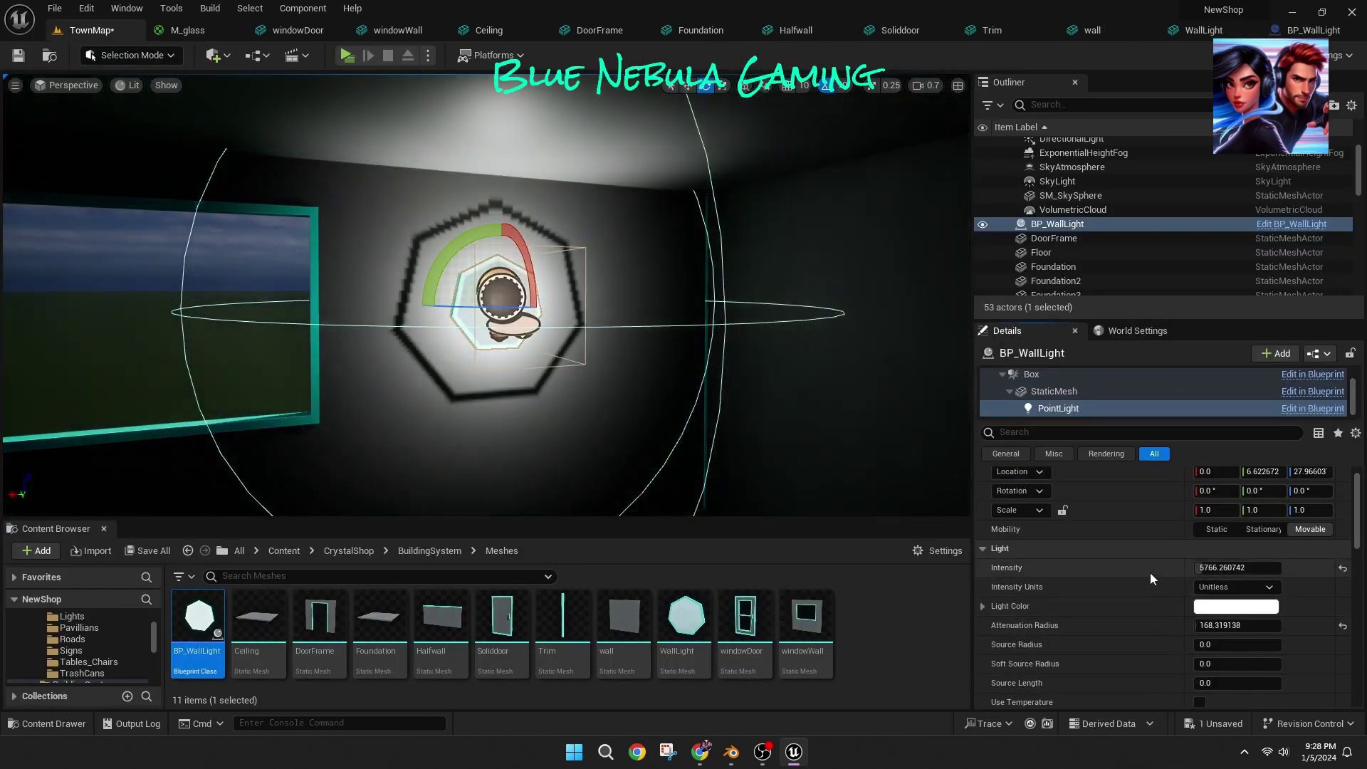
Step: Try Candelas, Lumens and EV as the PointLight's intensity units and return to Unitless
scroll(772, 412, down, 5)
click(1236, 587)
click(1233, 615)
click(1235, 586)
click(1231, 627)
click(1233, 587)
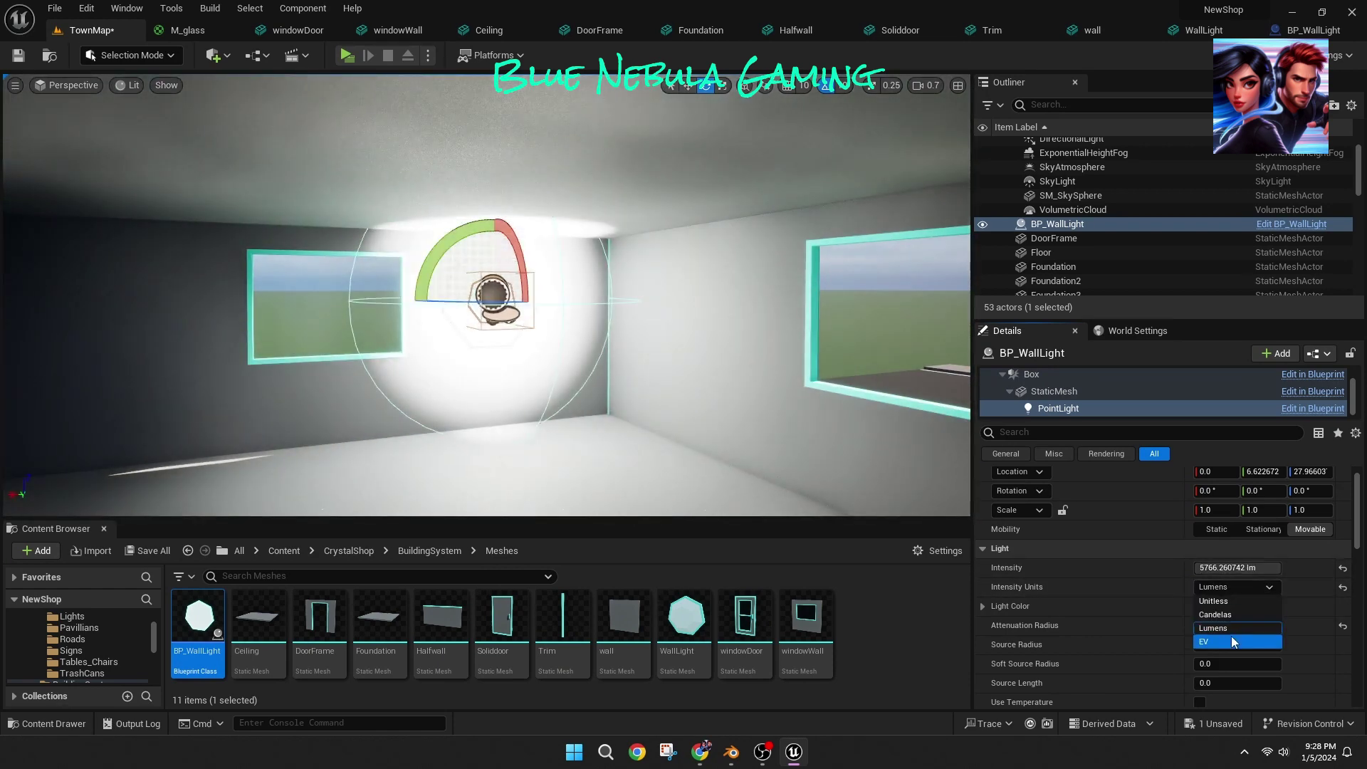
click(1232, 640)
click(1229, 587)
click(1231, 600)
Step: Raise the source radius of the wall light's PointLight to 48
scroll(630, 420, up, 5)
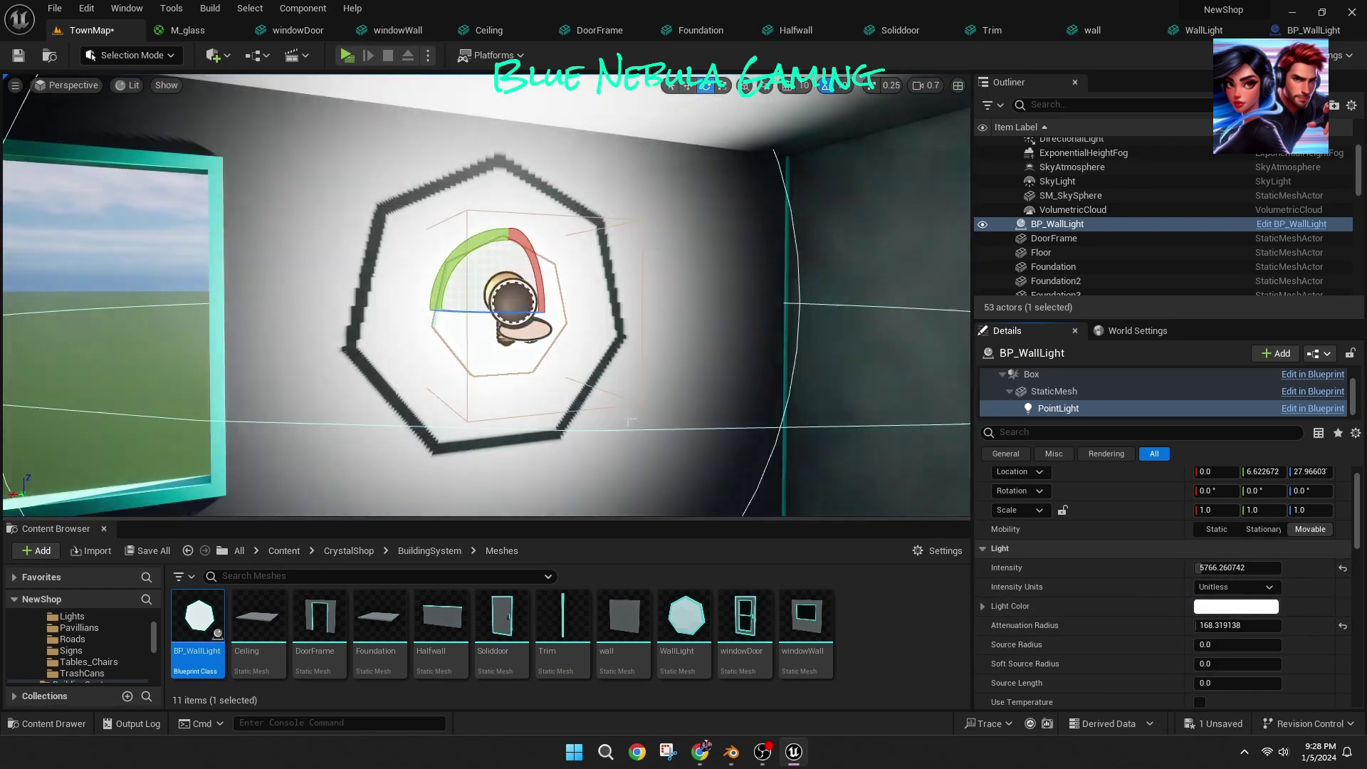
scroll(630, 421, down, 4)
scroll(1232, 630, down, 1)
drag(1234, 621, 1275, 622)
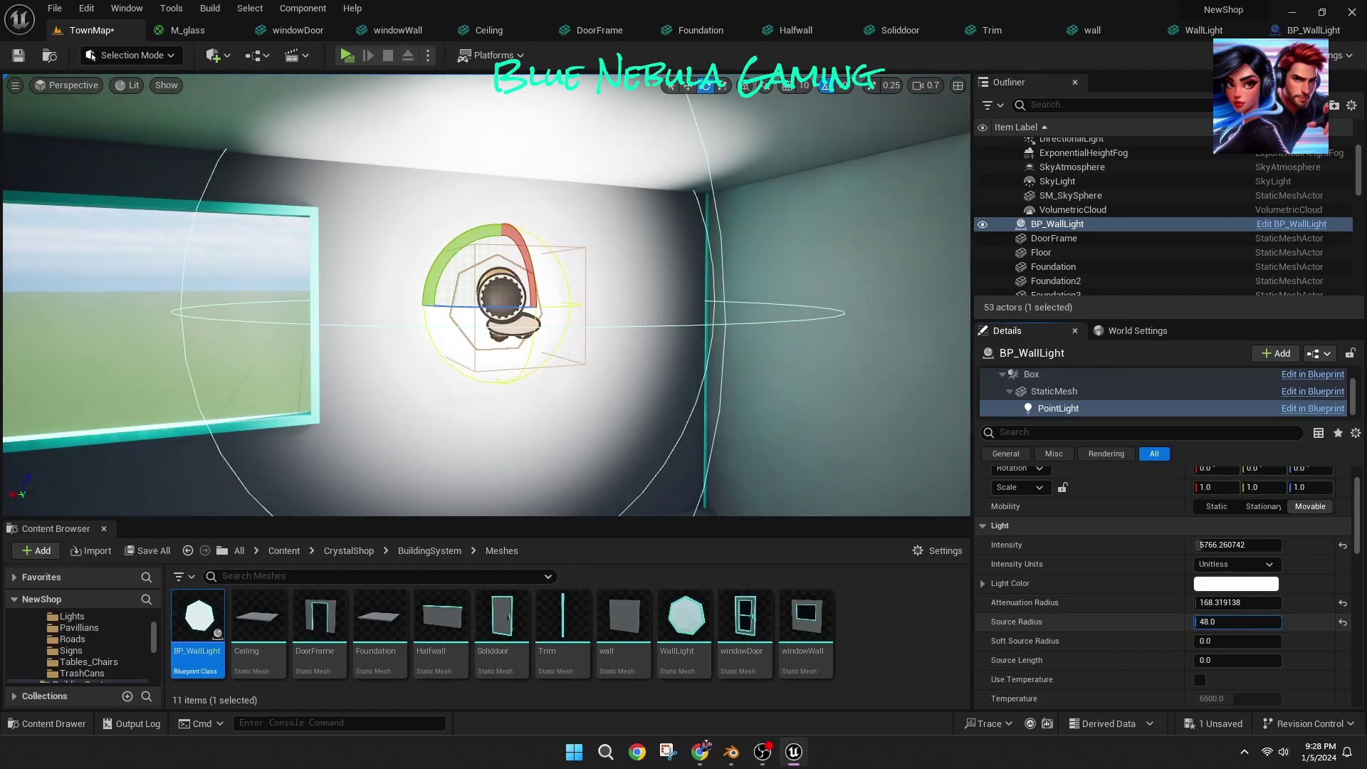
Step: Play-test the level to inspect the wall light from the shop's doorway and from the street
key(alt+p)
key(w)
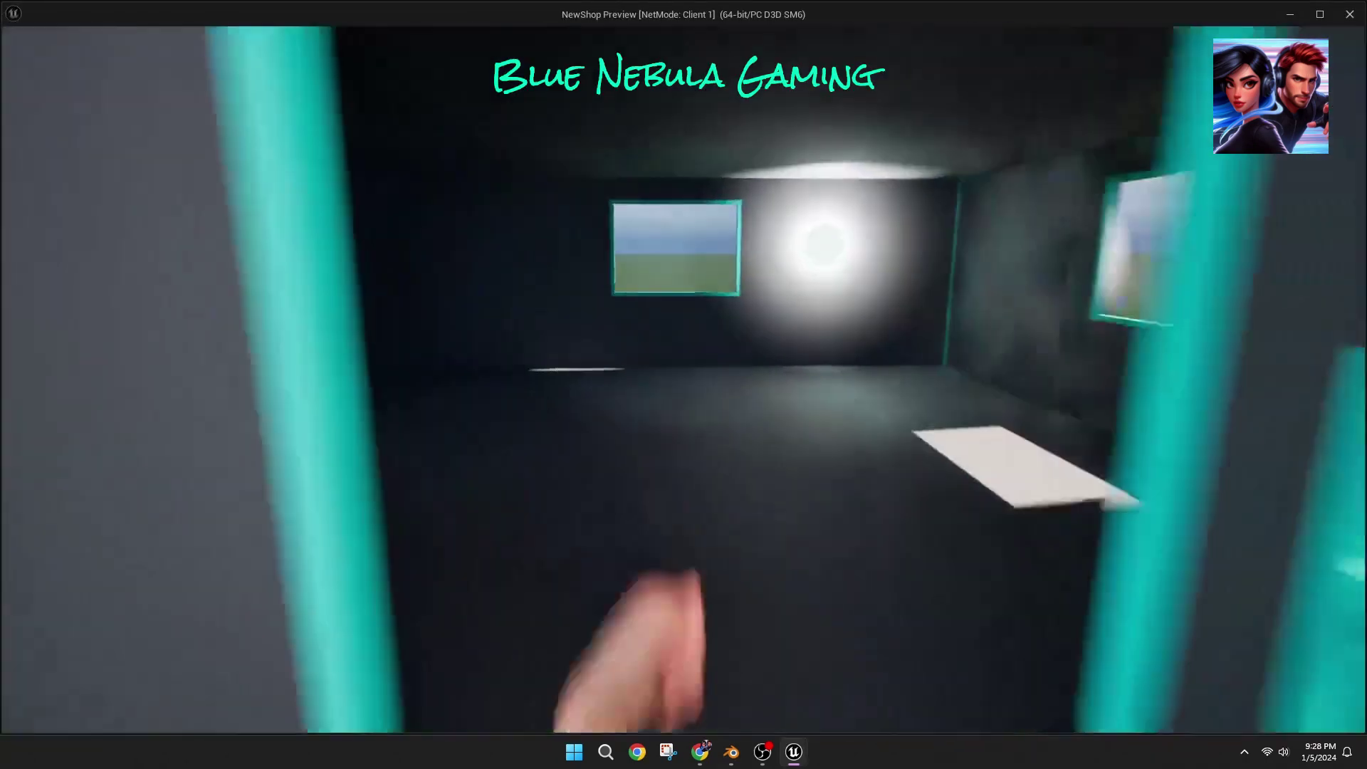
key(Escape)
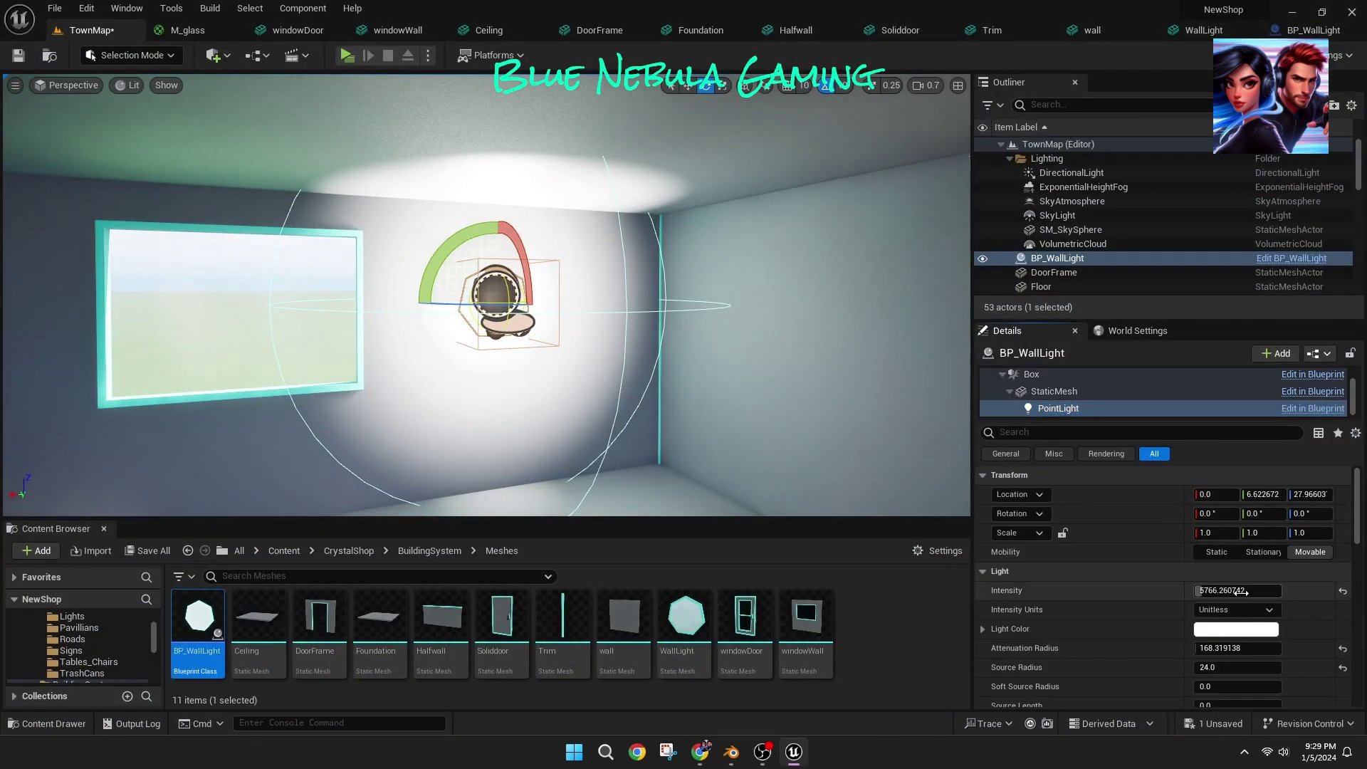
key(alt+p)
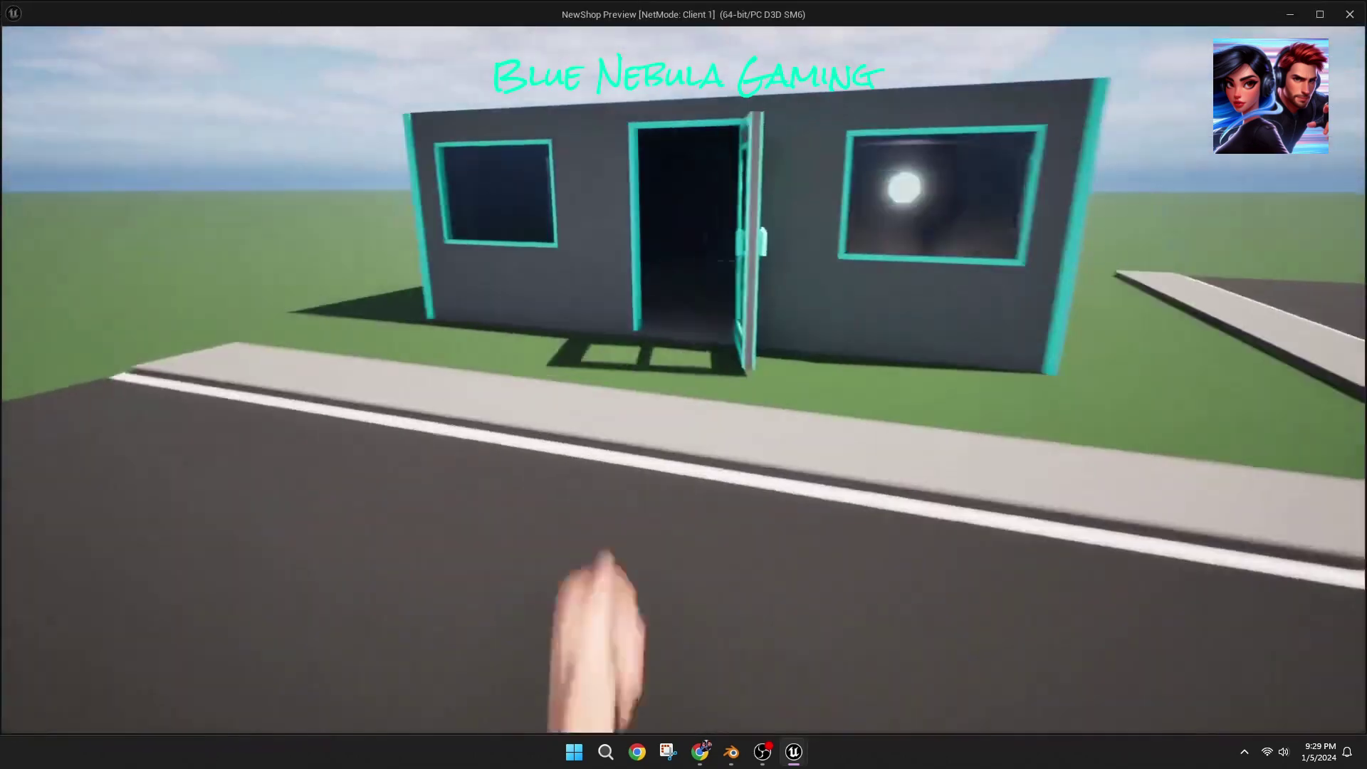
key(Escape)
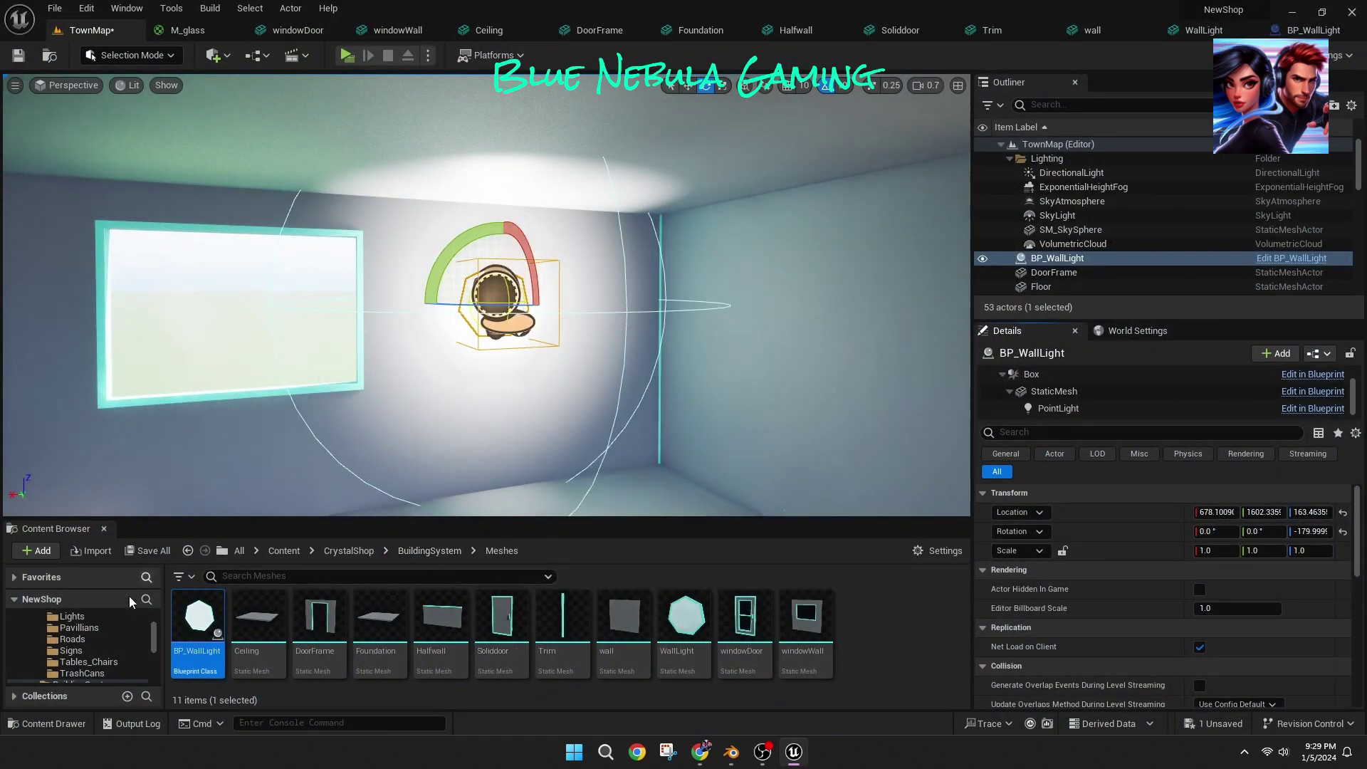
Step: Duplicate the M_Lightt material in the All_Materials folder
click(106, 653)
drag(414, 520, 415, 401)
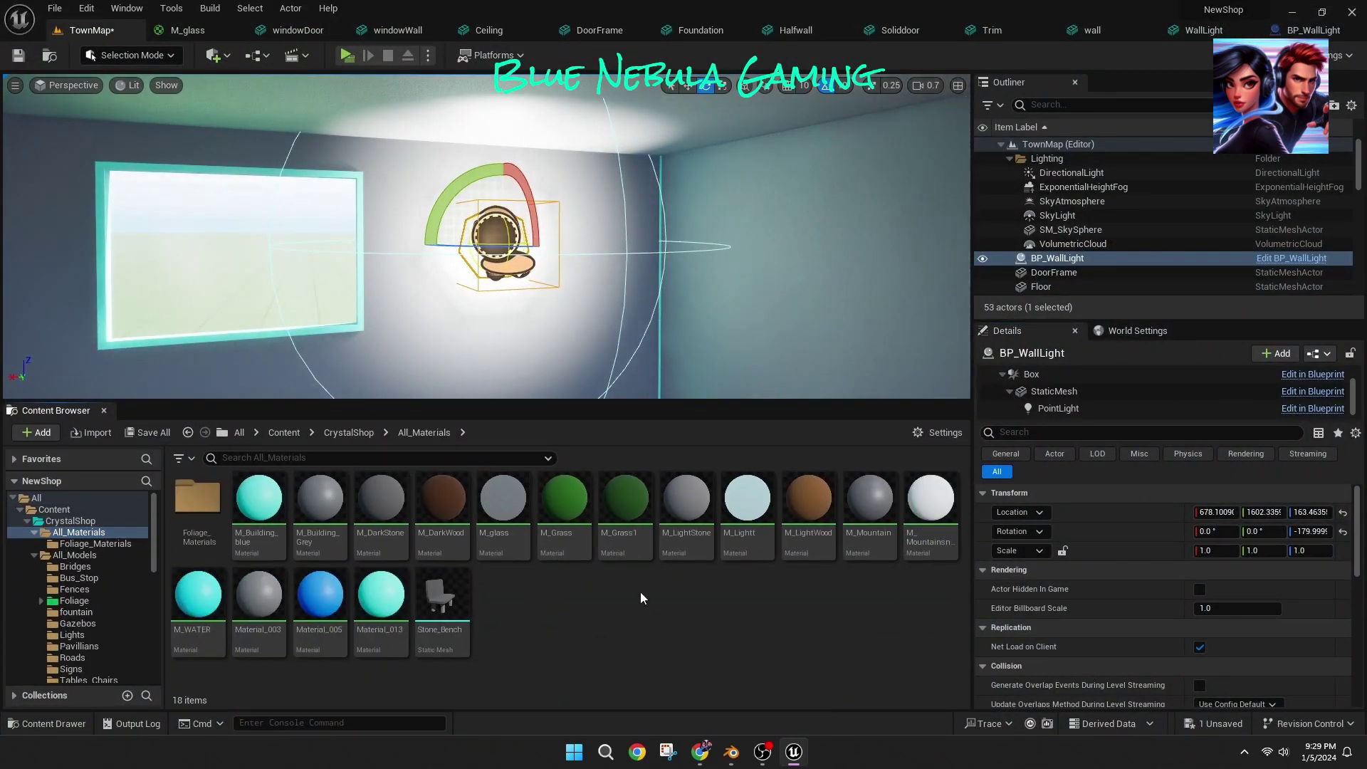
right_click(746, 502)
key(ctrl+d)
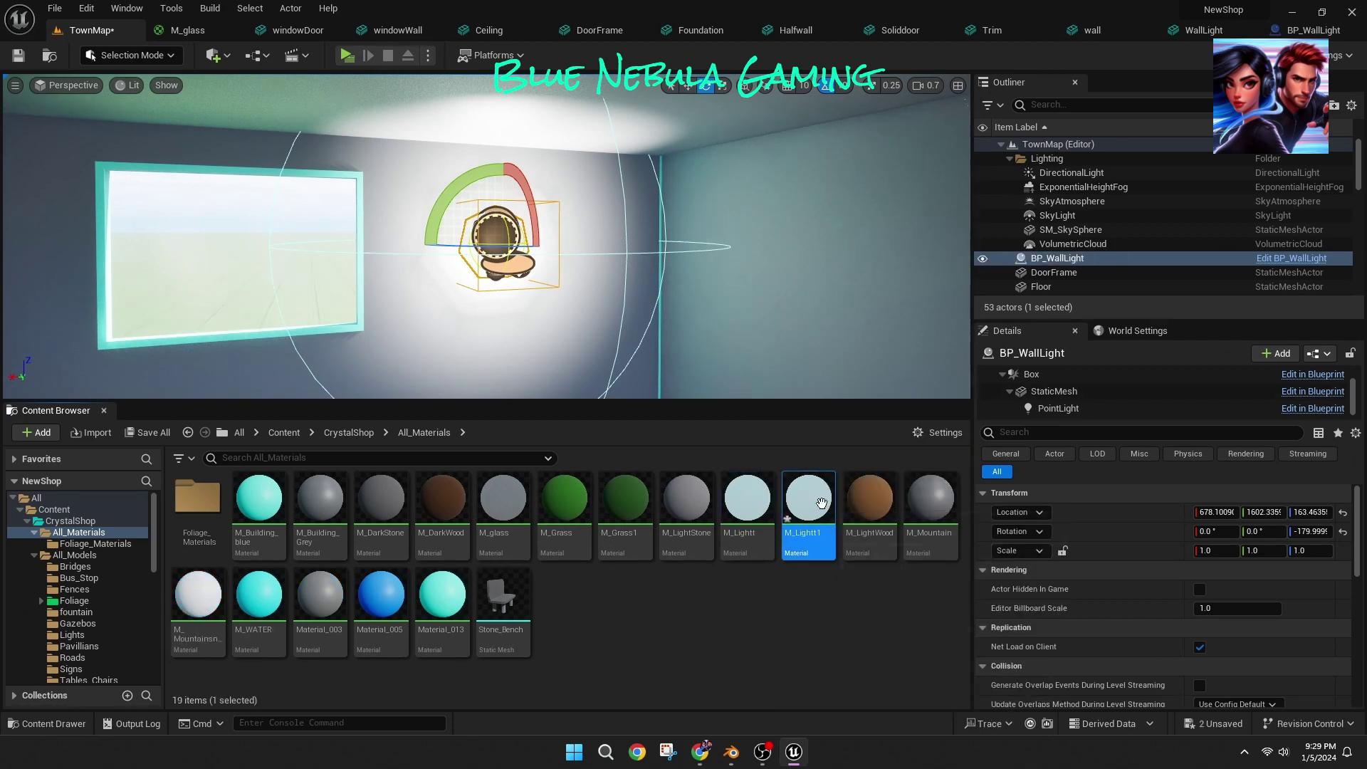
Step: Set the base color of M_Lightt1 to near-white (R 0.962442, G 0.964752, B 1.0) and apply the material
double_click(822, 503)
double_click(569, 256)
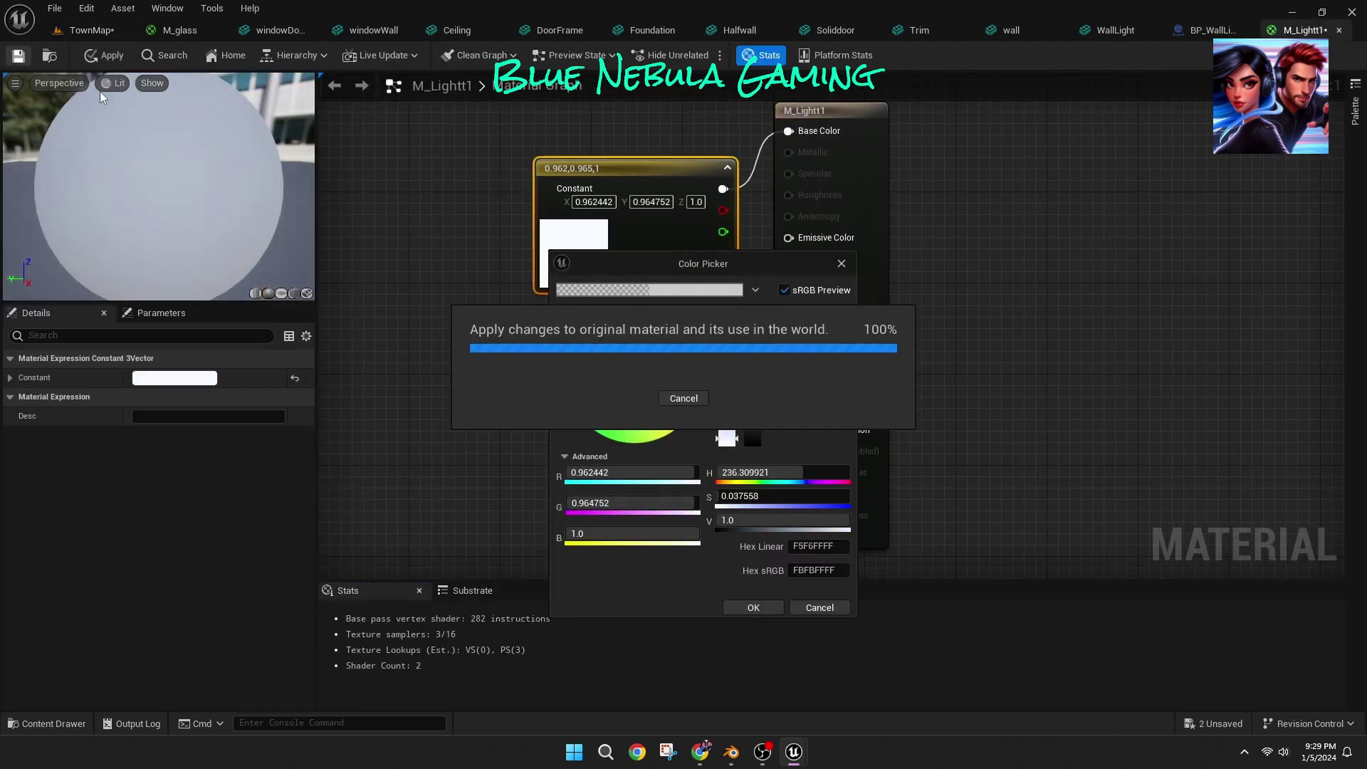
click(85, 30)
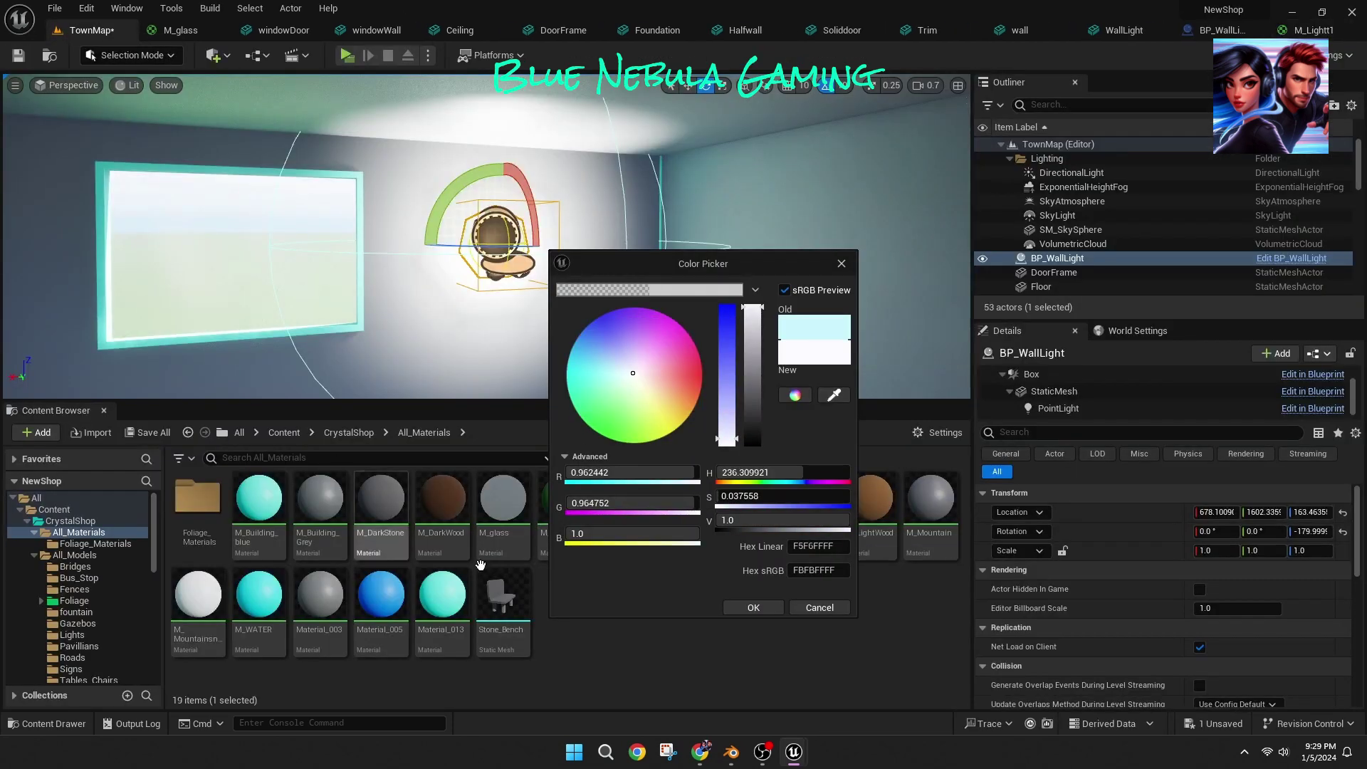
click(755, 609)
Step: Assign M_Lightt1 to Element 1 of the WallLight mesh in BuildingSystem/Meshes and save the TownMap level
double_click(257, 502)
double_click(324, 505)
double_click(259, 504)
double_click(684, 513)
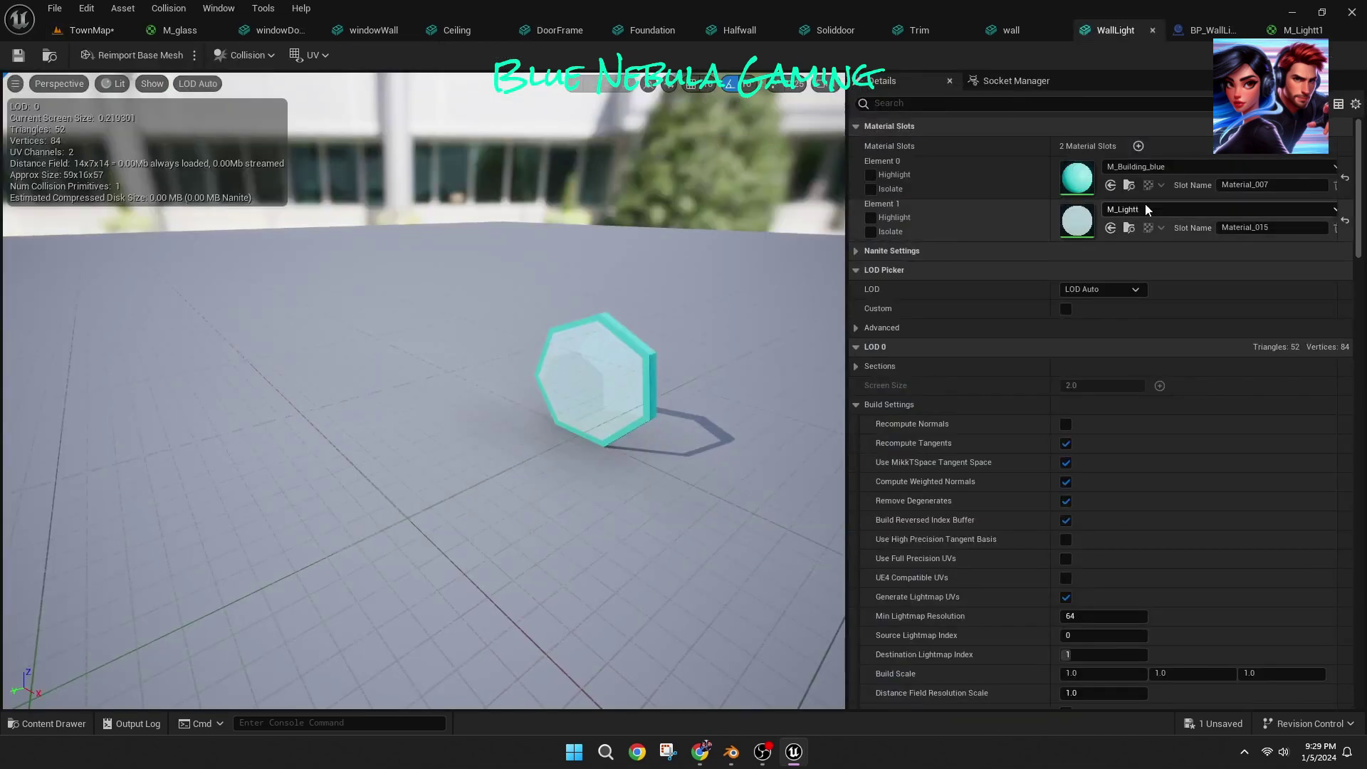
click(1147, 207)
click(1208, 460)
click(90, 30)
click(19, 56)
Step: Play-test TownMap, walking into the shop to inspect the wall light with its new material
click(347, 56)
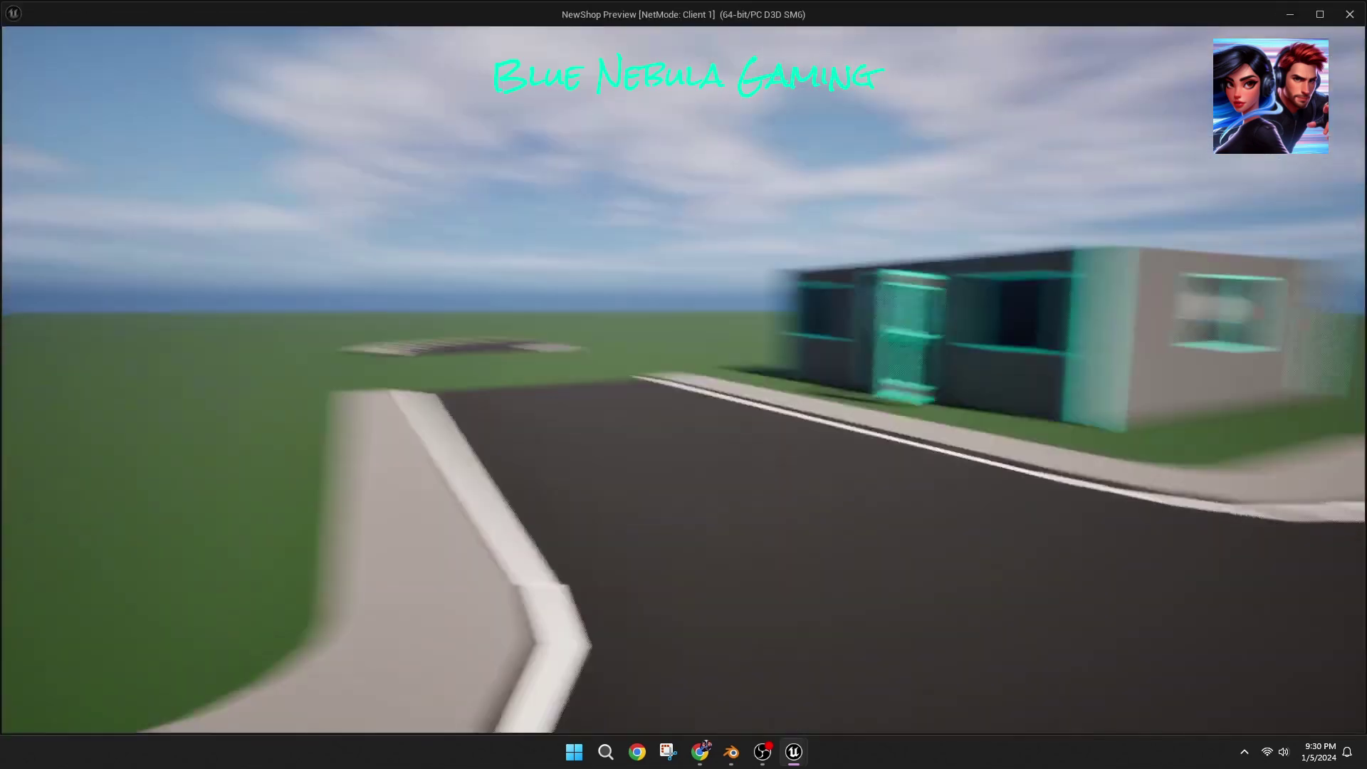
key(w)
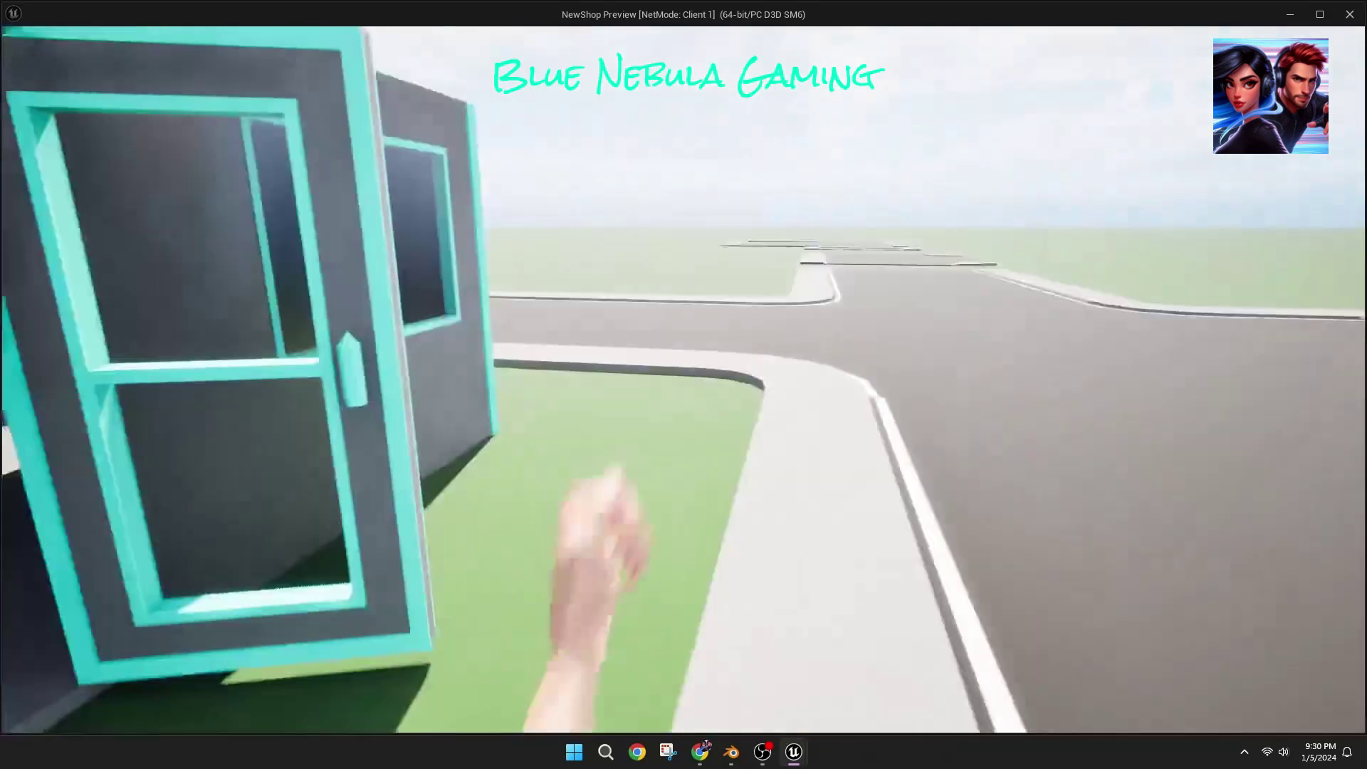
key(Escape)
click(346, 56)
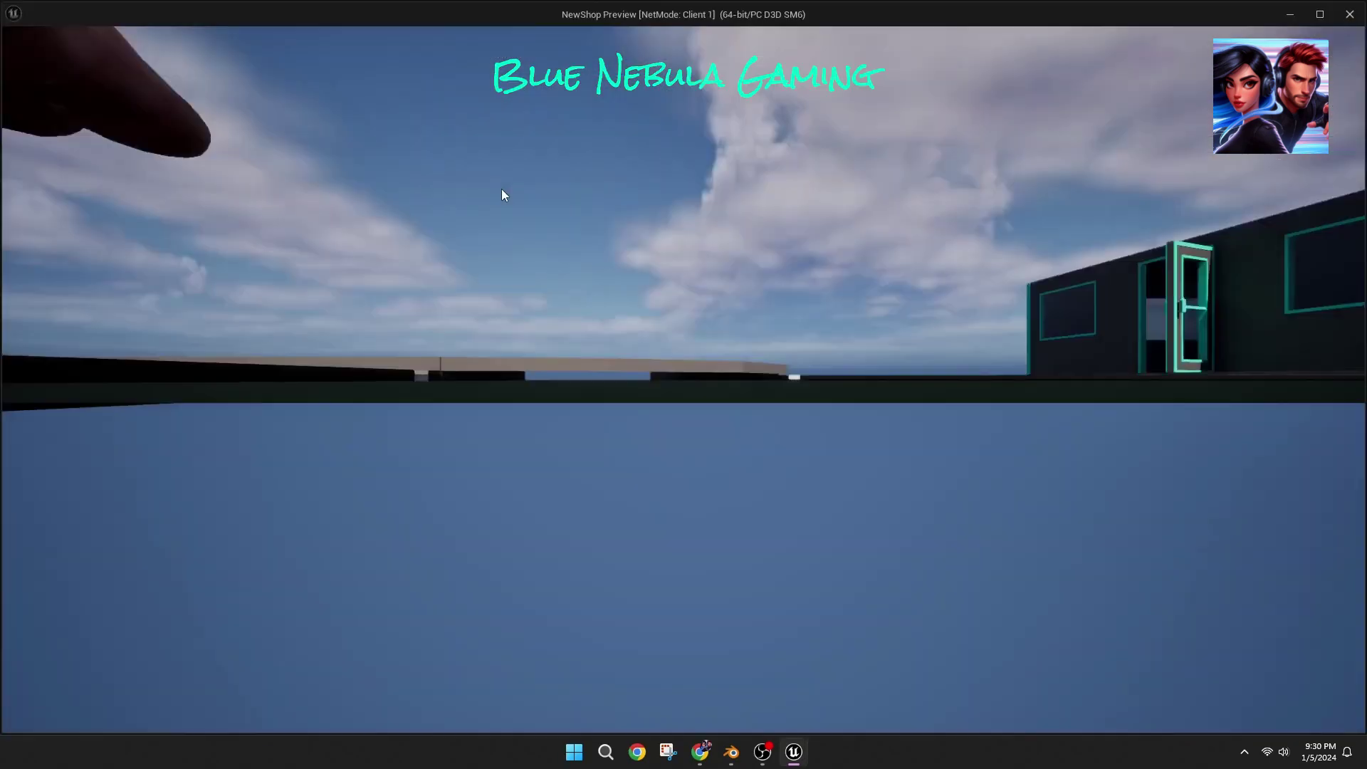
key(w)
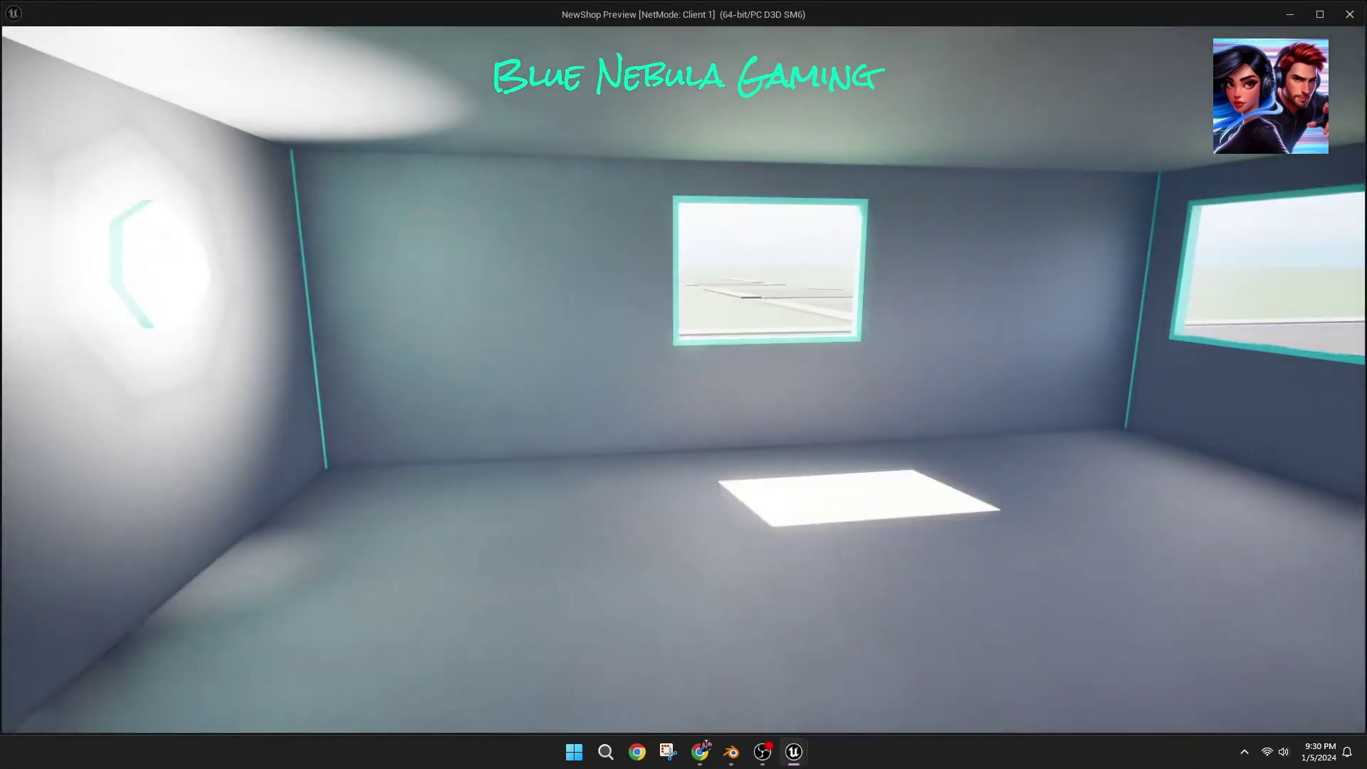
key(s)
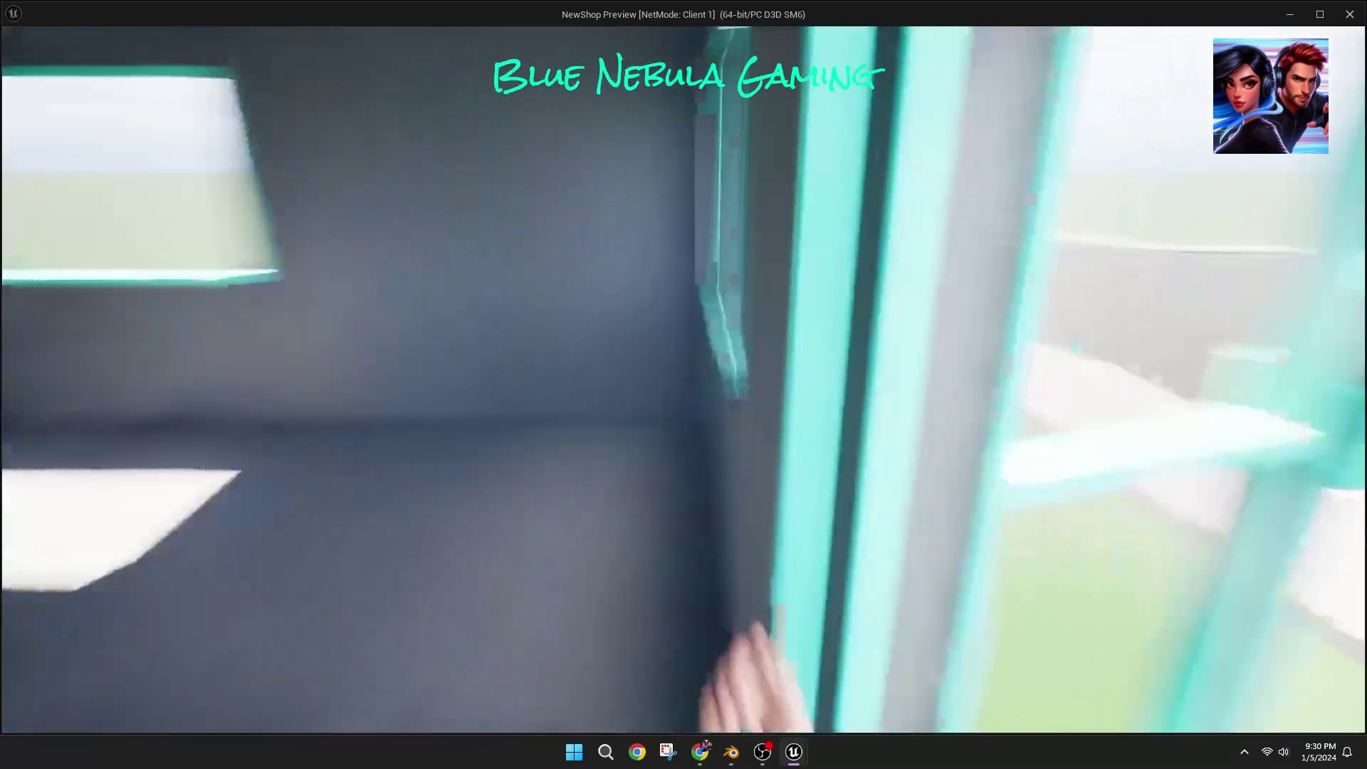
key(w)
key(Escape)
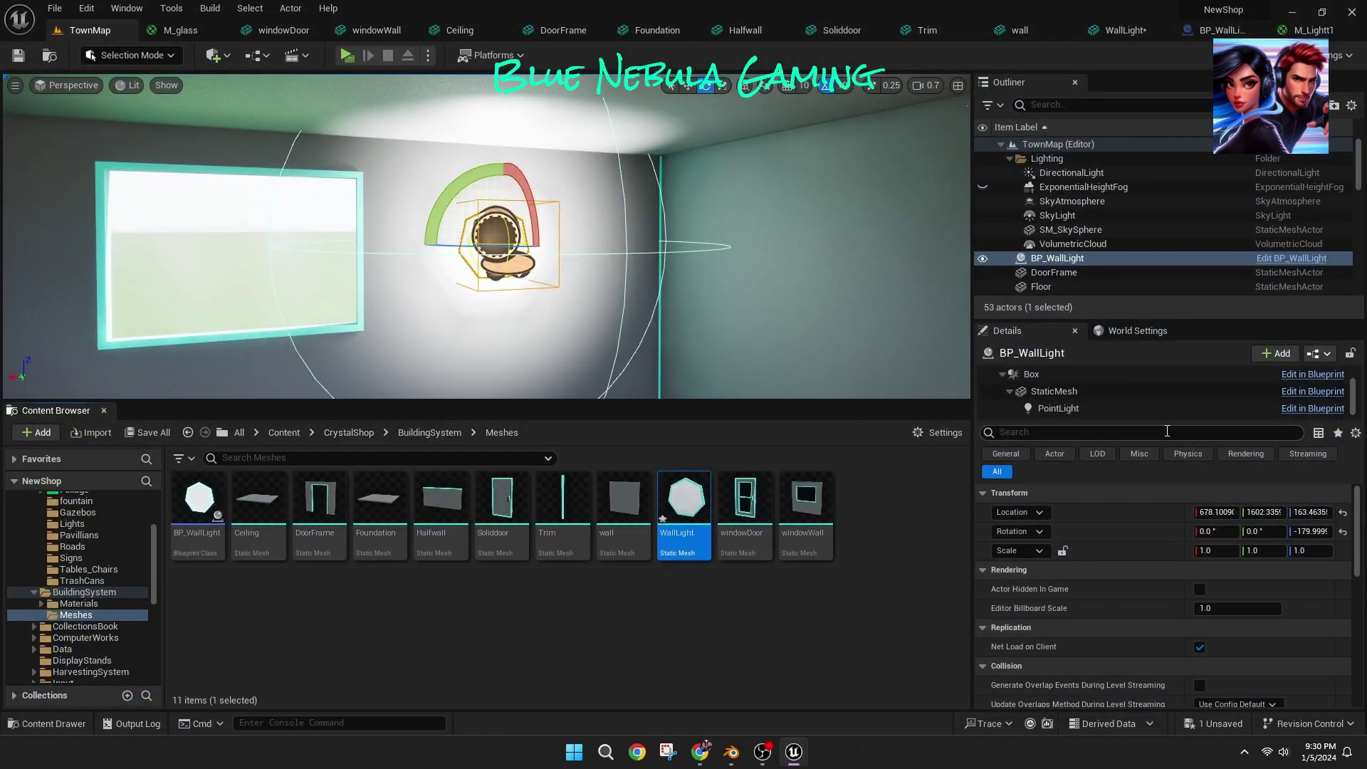
Step: Lower the placed wall light's PointLight intensity to about 803 and open the All_Materials folder
mouse_move(1250, 587)
mouse_down()
mouse_move(1200, 586)
mouse_move(1224, 587)
mouse_up()
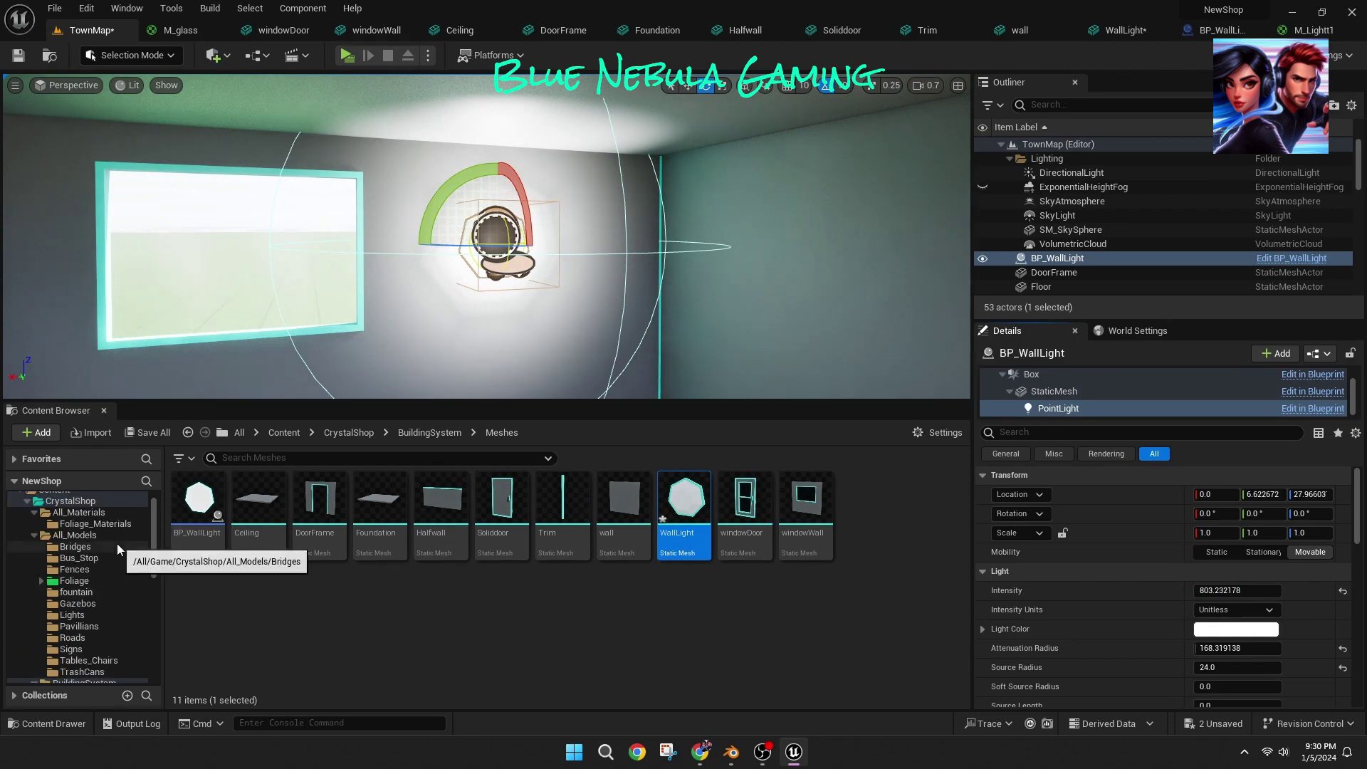
click(78, 512)
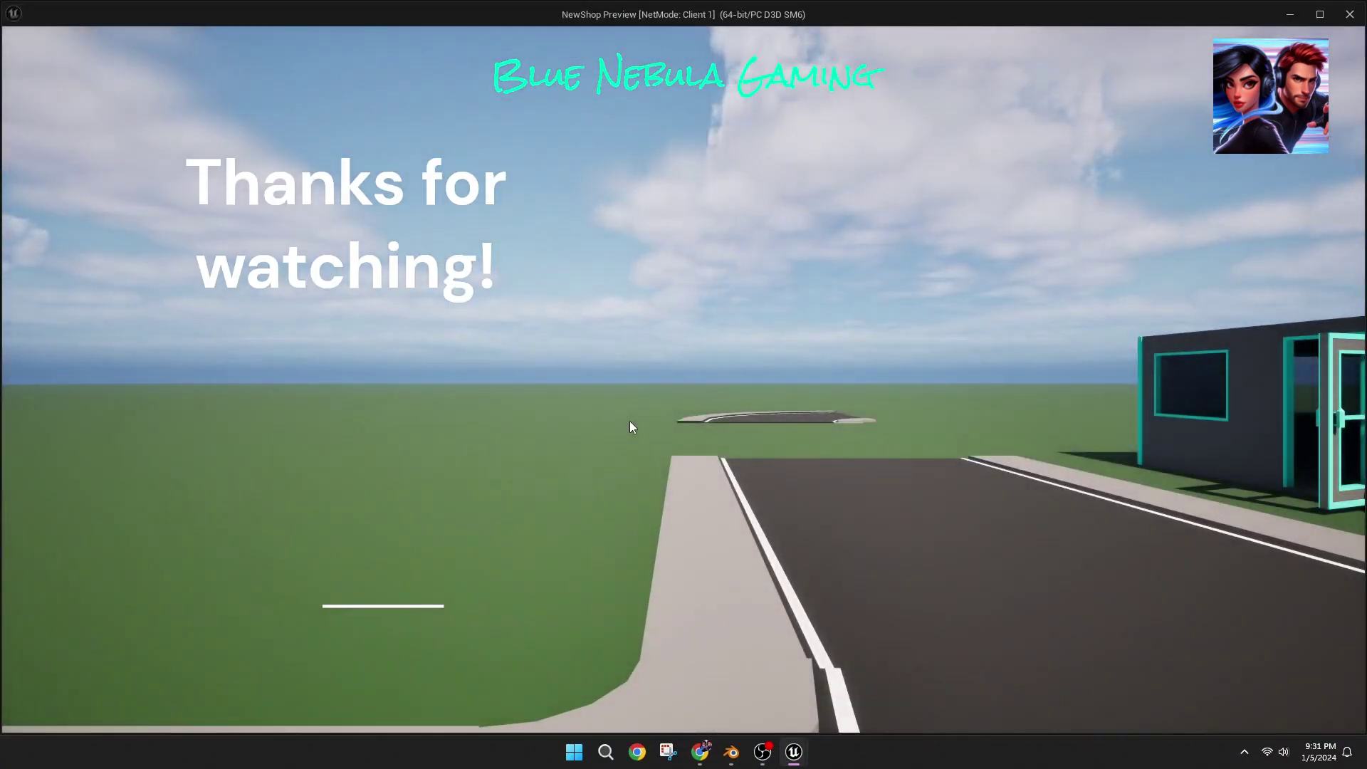
Step: Play-test the level once more and view the finished shop's exterior in an enlarged editor viewport
click(630, 421)
key(w)
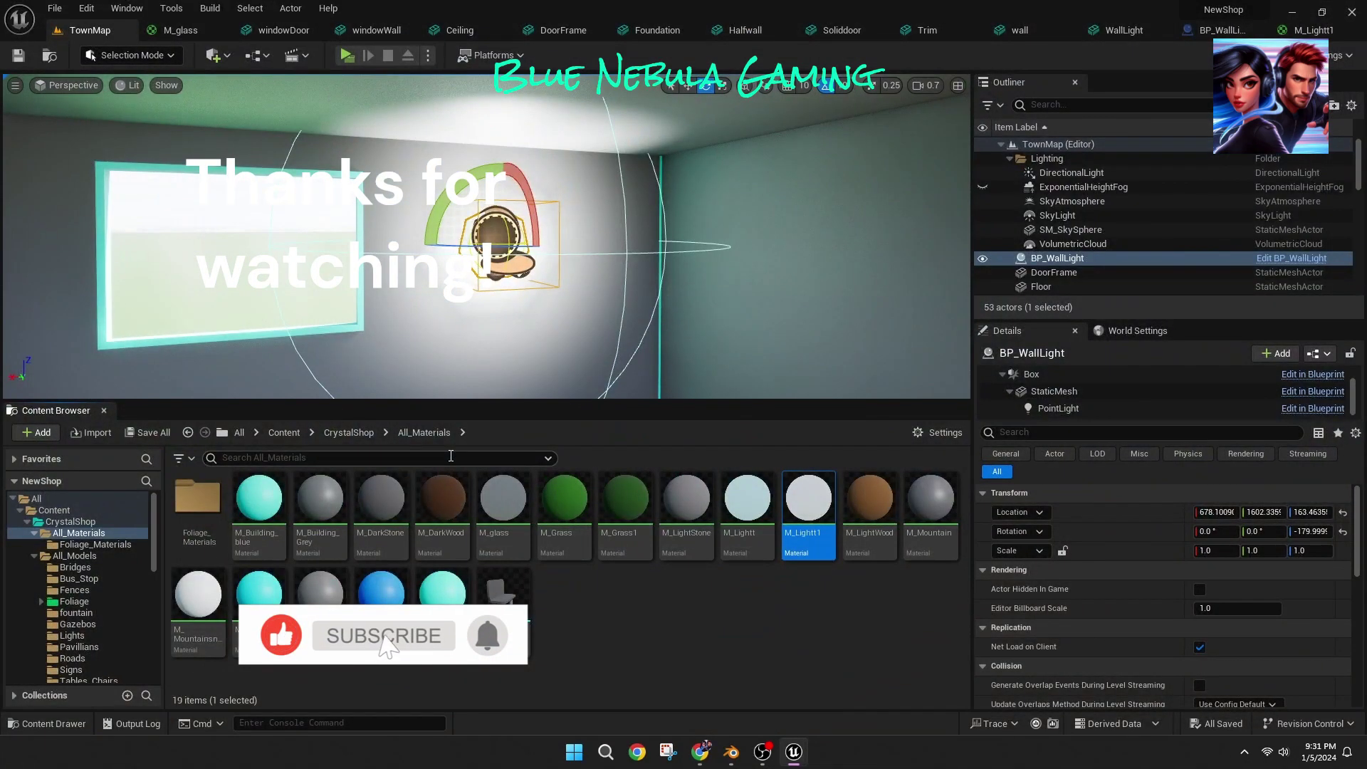
drag(476, 402, 476, 601)
key(s)
right_drag(487, 334, 441, 334)
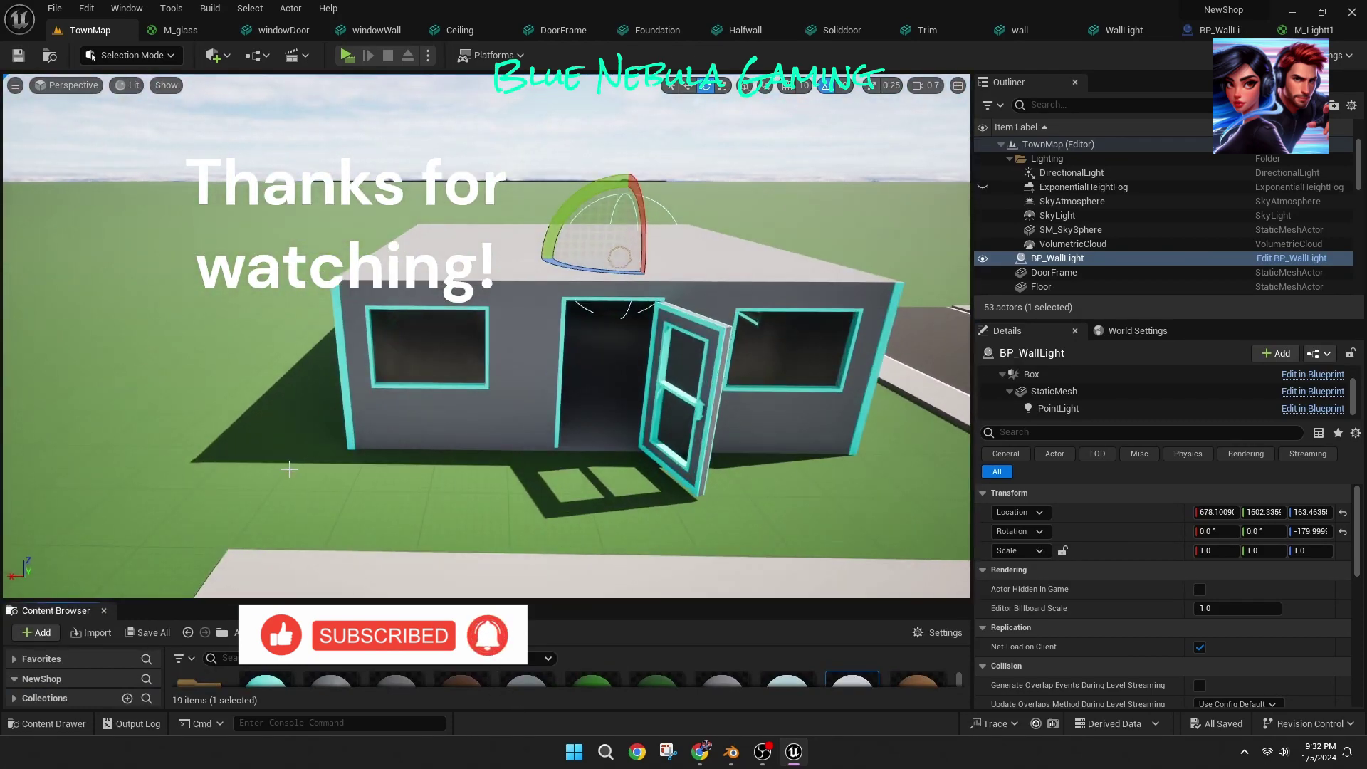